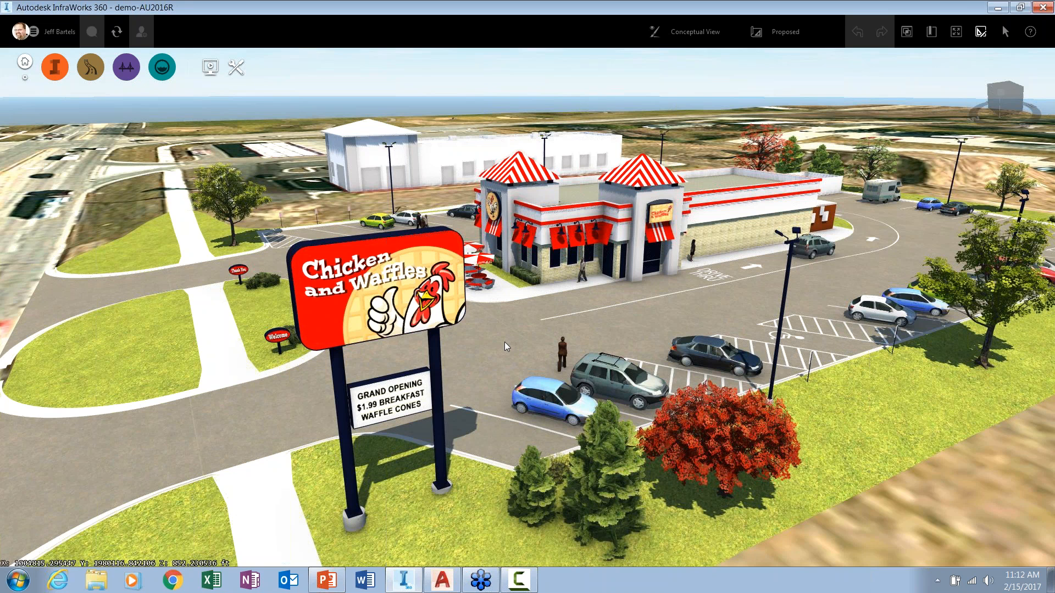
Examine the Chicken and Waffles restaurant model from several angles, including its patio, drive-thru, parking lot, entrance islands and roadside sign.
left_click_drag(505, 342, 731, 339)
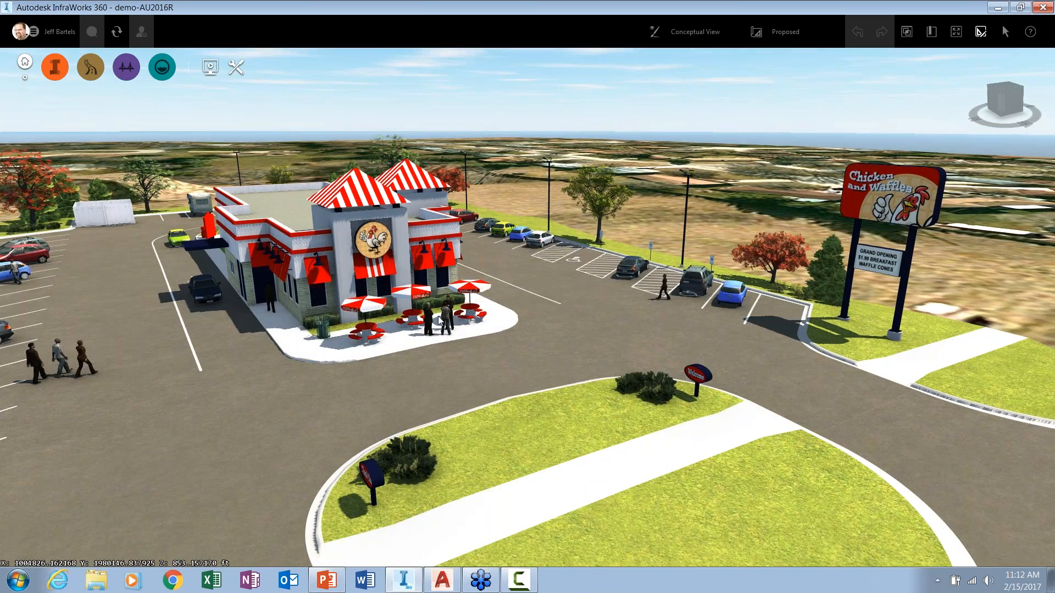
scroll(439, 321, "up", 3)
scroll(446, 337, "up", 2)
left_click_drag(494, 377, 891, 343)
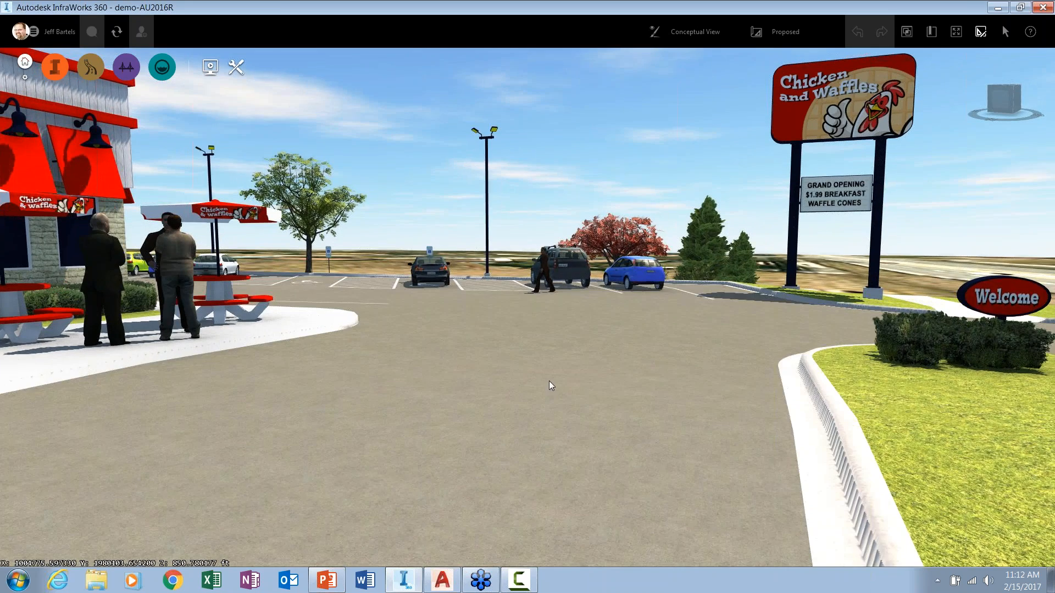
left_click_drag(549, 384, 415, 402)
scroll(416, 402, "down", 2)
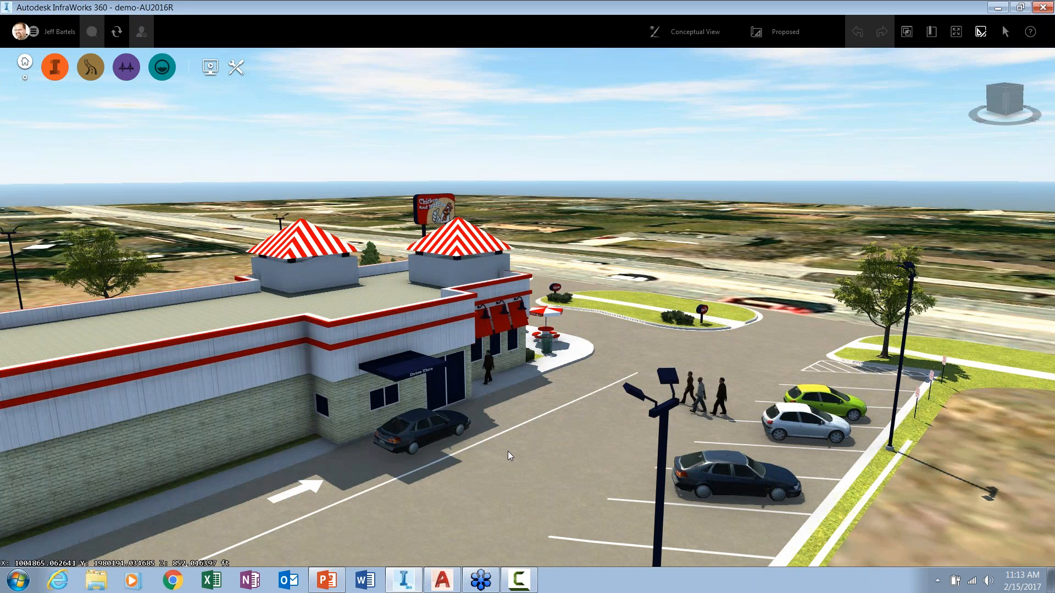
scroll(514, 392, "up", 1)
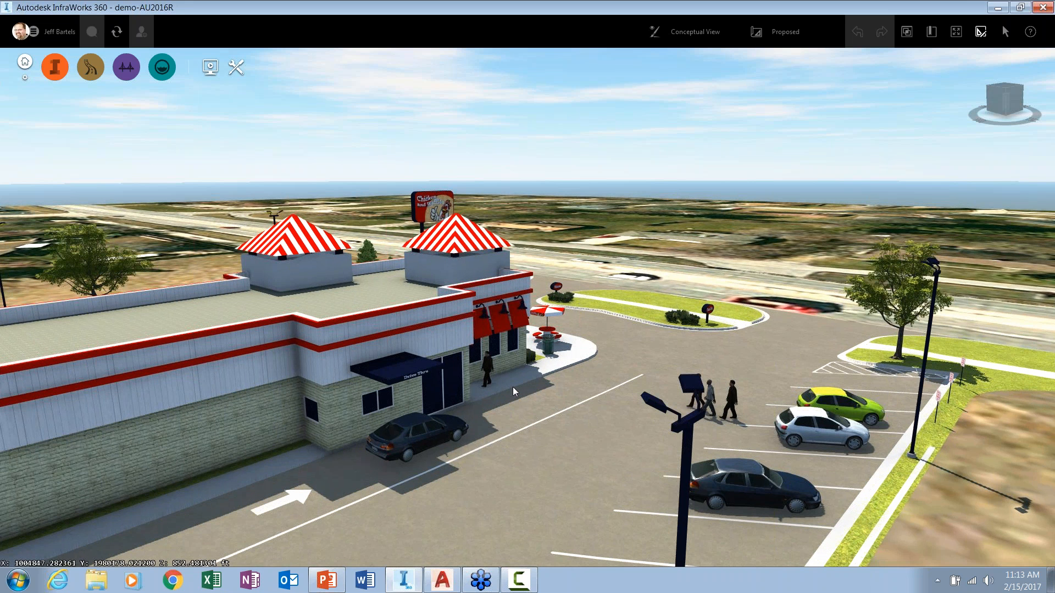
scroll(514, 391, "up", 1)
scroll(494, 406, "up", 2)
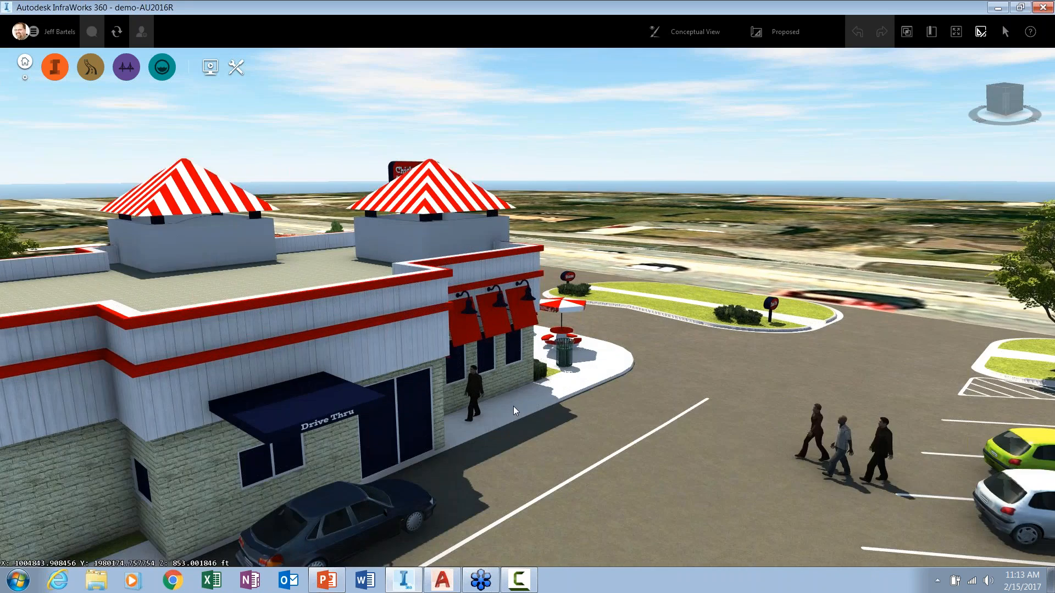
left_click_drag(482, 422, 372, 439)
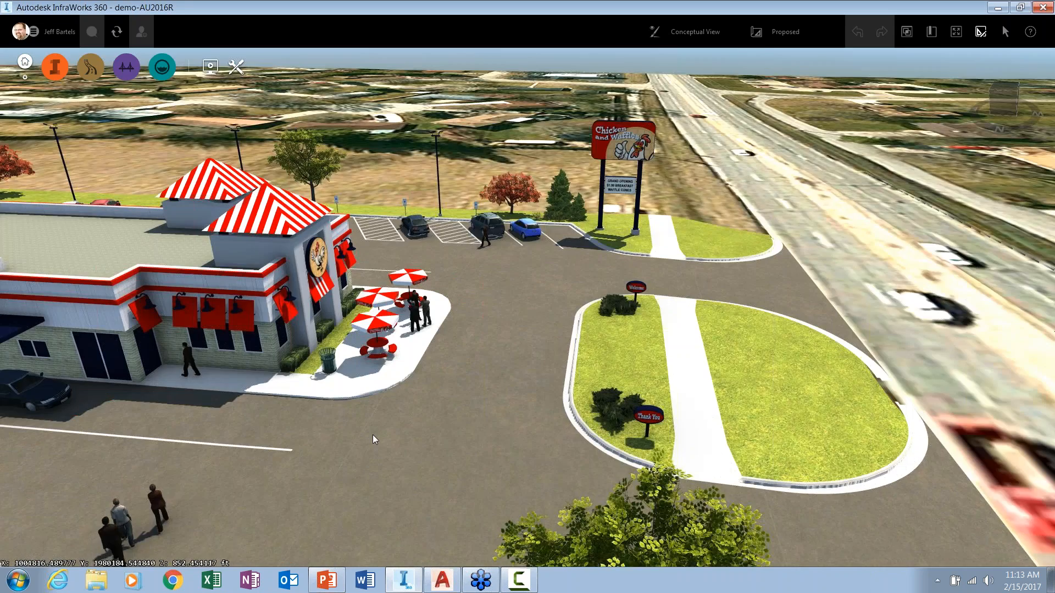
scroll(379, 384, "up", 2)
left_click_drag(381, 386, 281, 353)
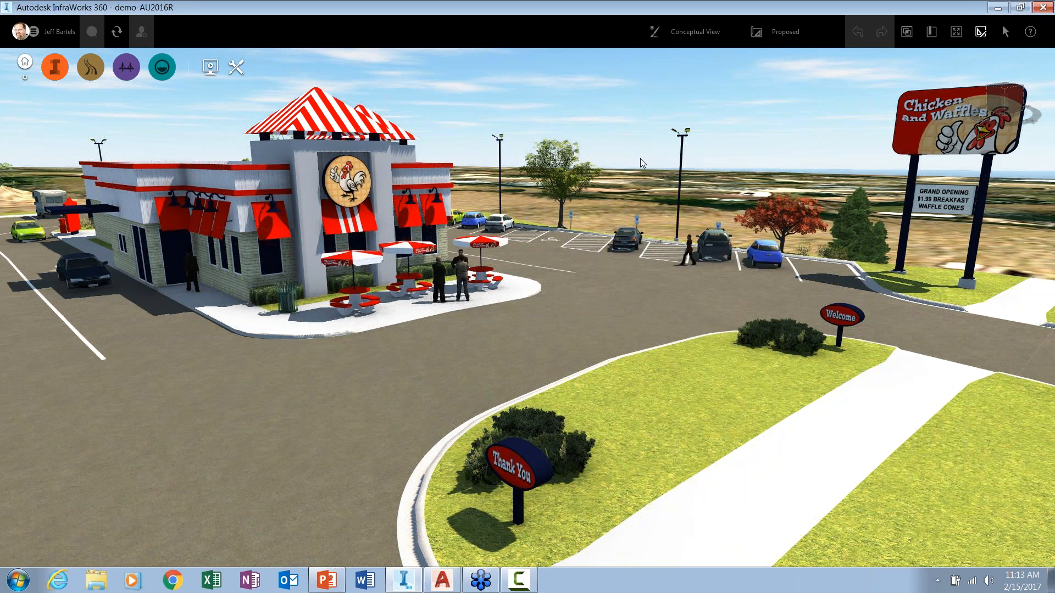
left_click_drag(641, 159, 672, 175)
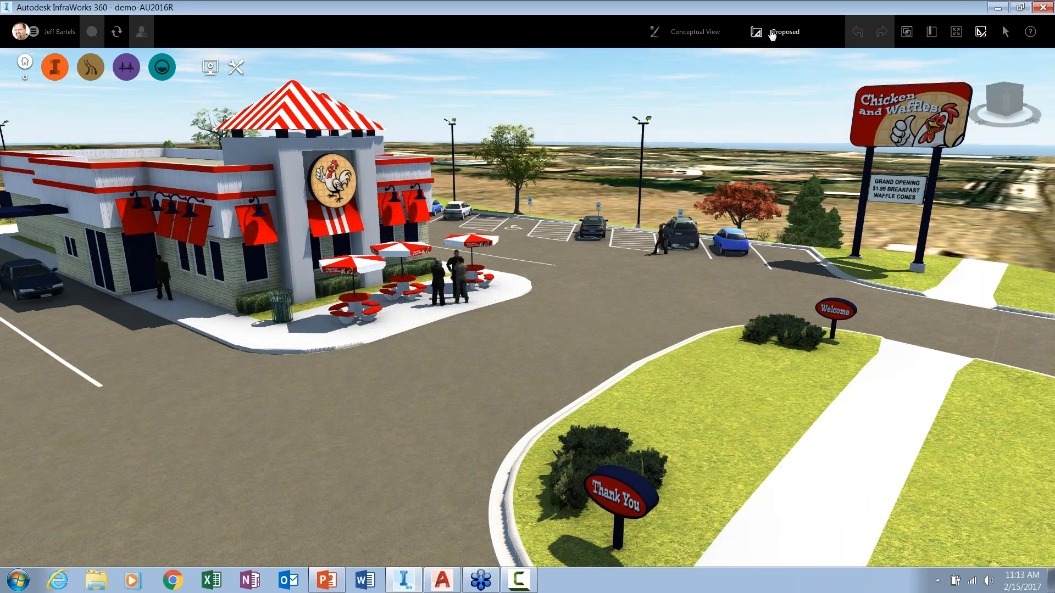
Switch the model from the Proposed proposal to the Demo3Dcontent proposal.
left_click(764, 38)
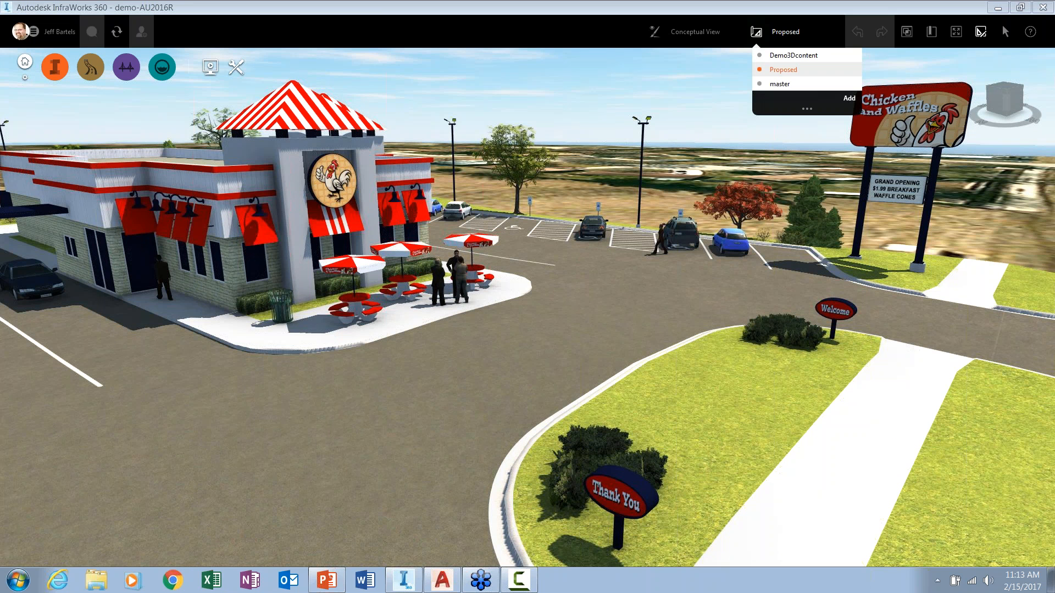
left_click(775, 56)
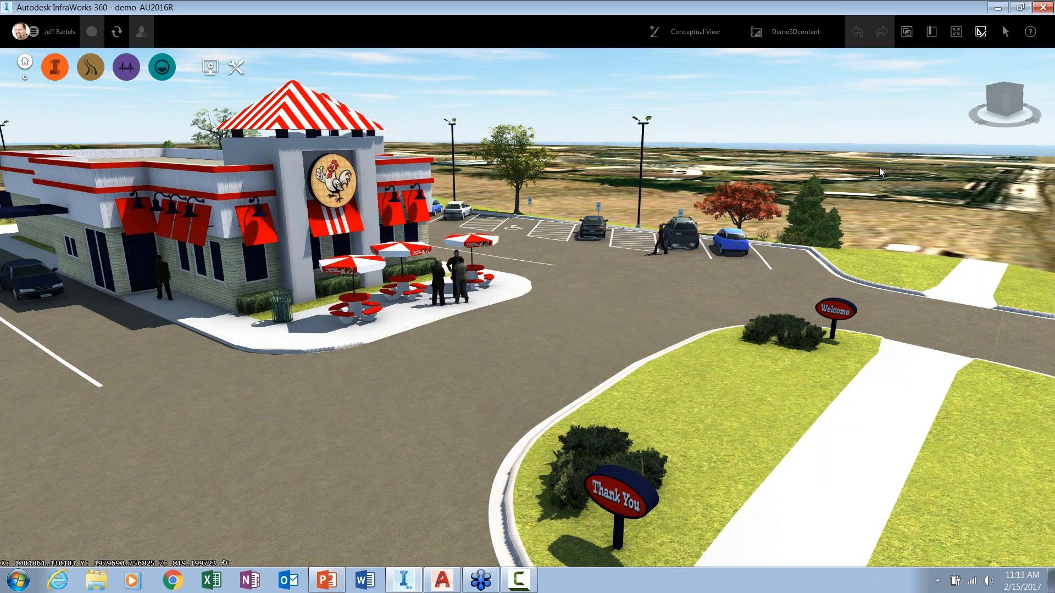
left_click_drag(876, 169, 865, 177)
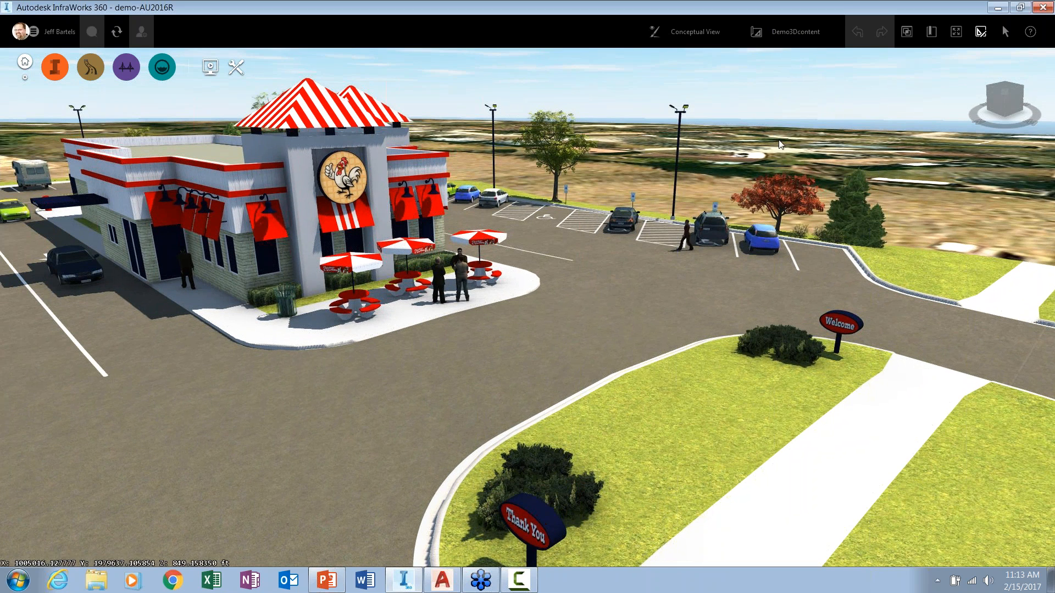
Close InfraWorks and switch to the ModelingFundamentals drawing in AutoCAD.
left_click(1042, 7)
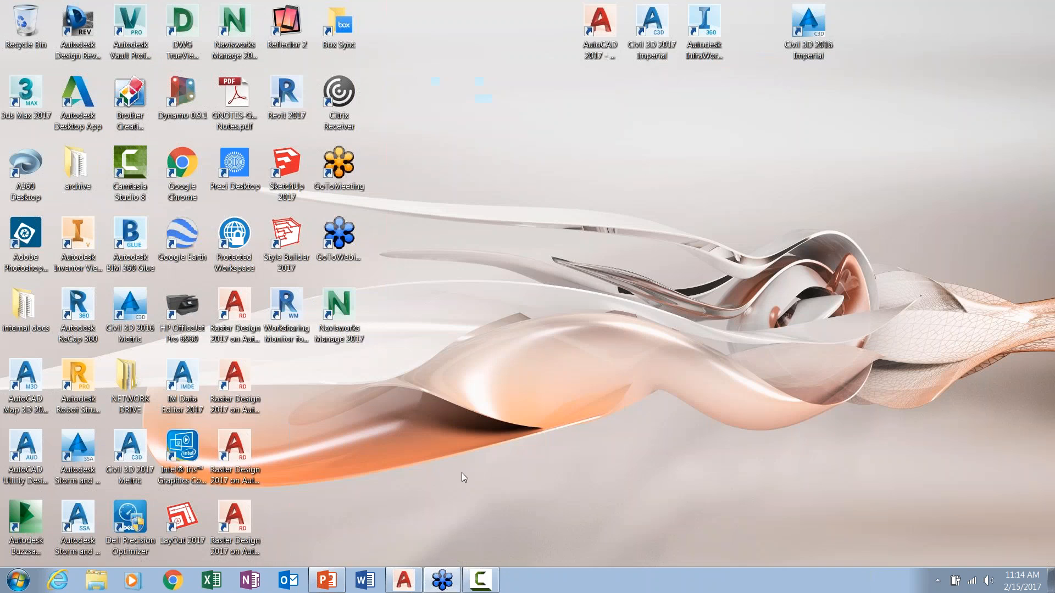
left_click(407, 583)
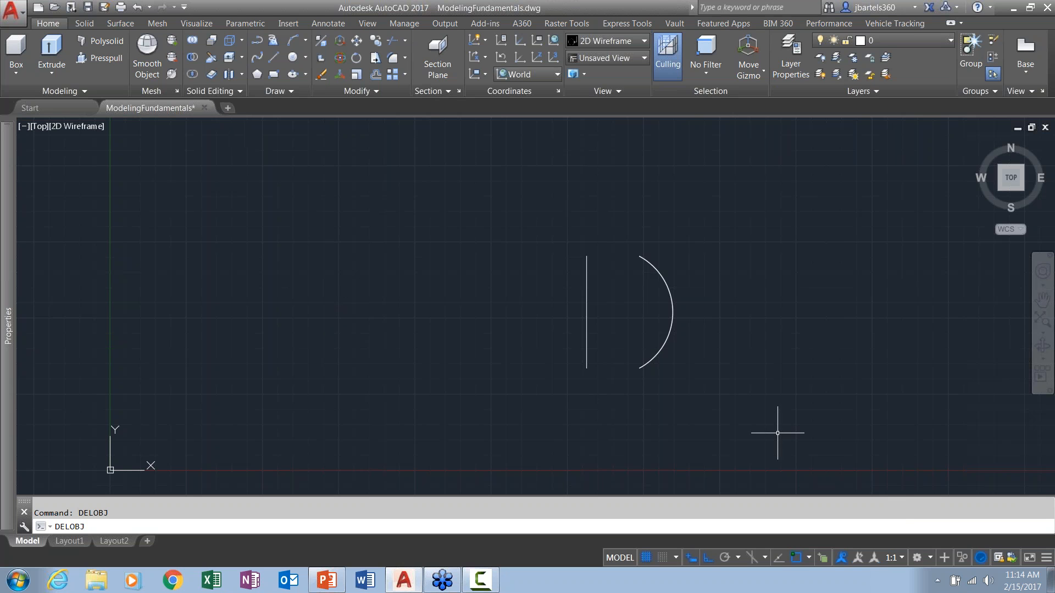
Review the available workspaces without changing the active one, and clear the leftover DELOBJ entry from the command line.
left_click(928, 557)
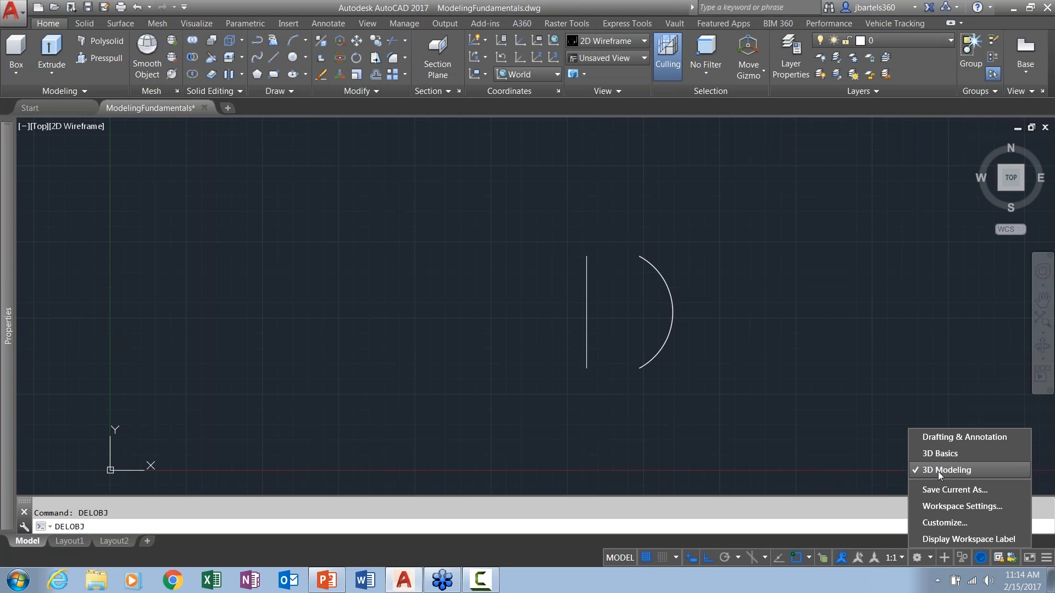
left_click(419, 338)
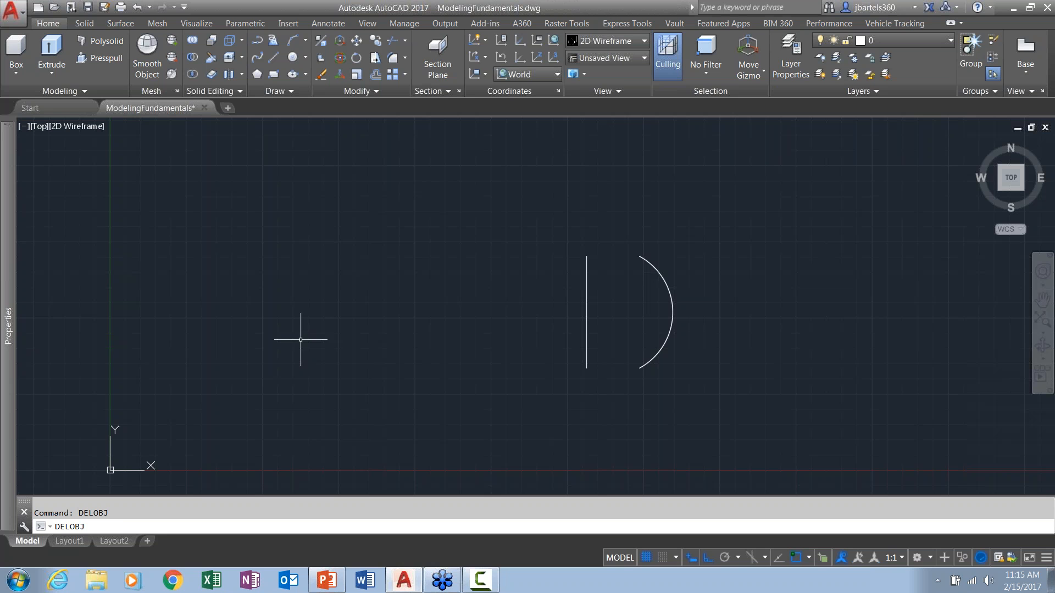
middle_click(341, 391, "shift")
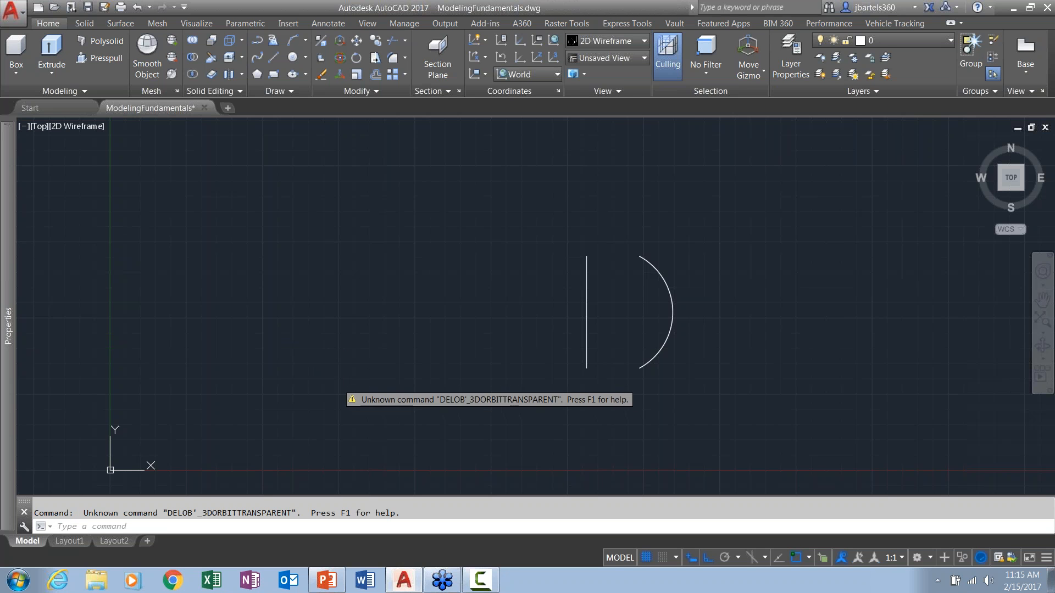
key("Escape")
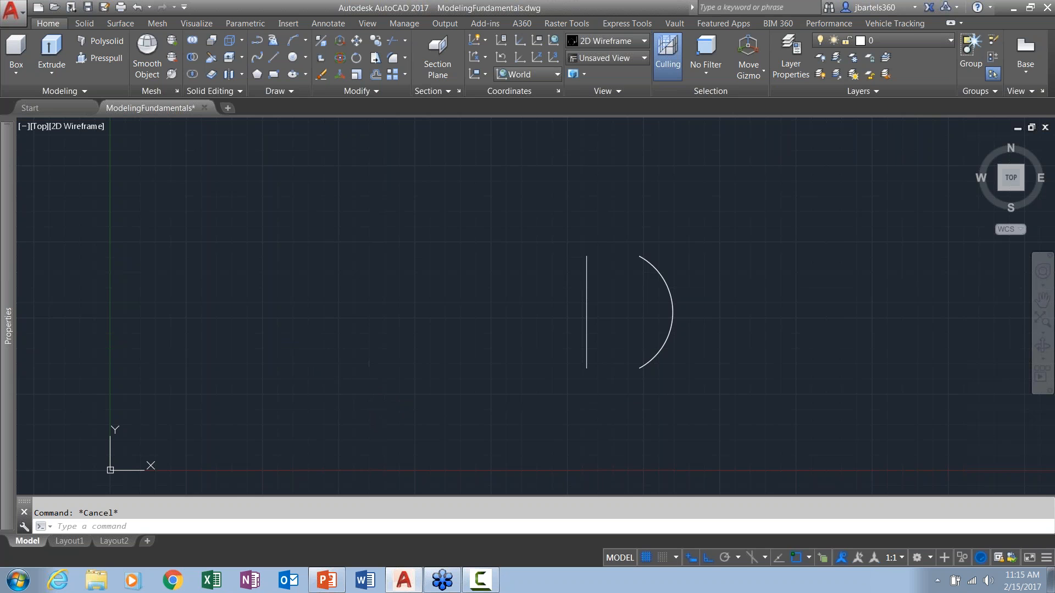
Draw a solid box freehand near the origin in an angled 3D view, about 6.4 units high.
middle_click_drag(369, 387, 379, 286, "shift")
middle_click_drag(314, 300, 302, 369)
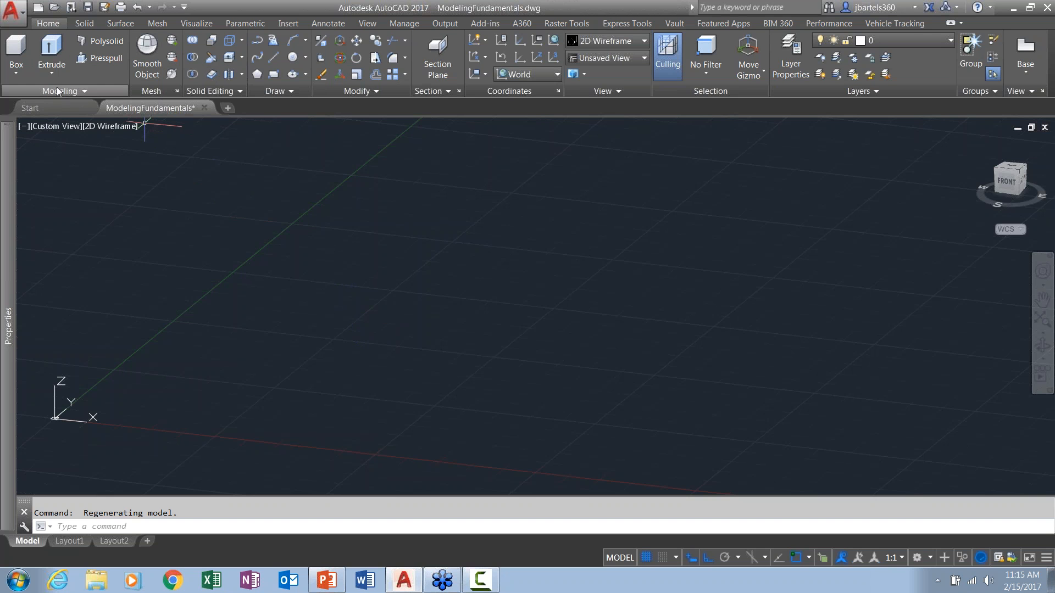
left_click(14, 73)
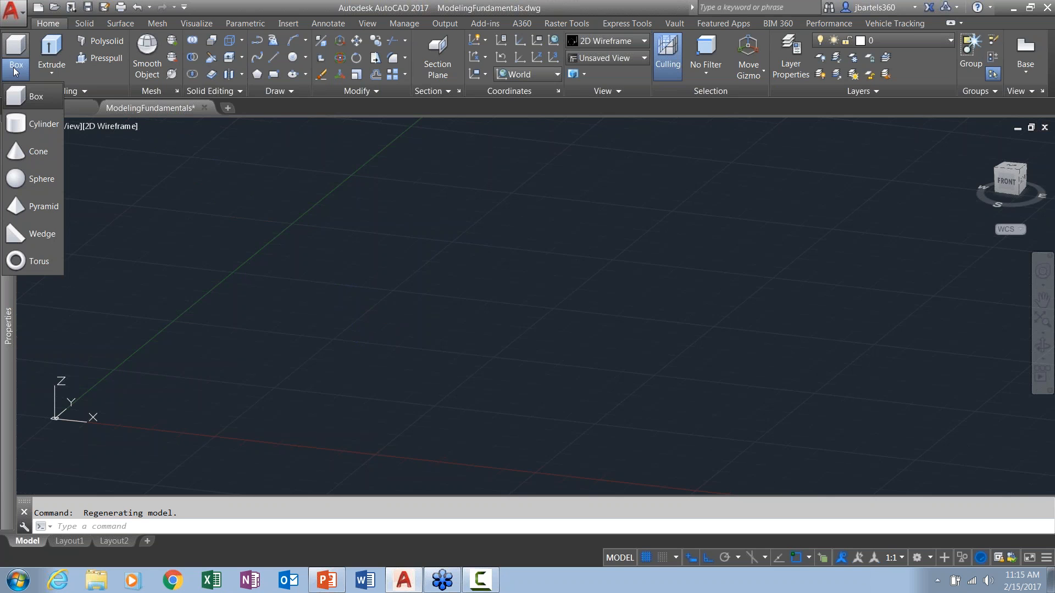
left_click(18, 98)
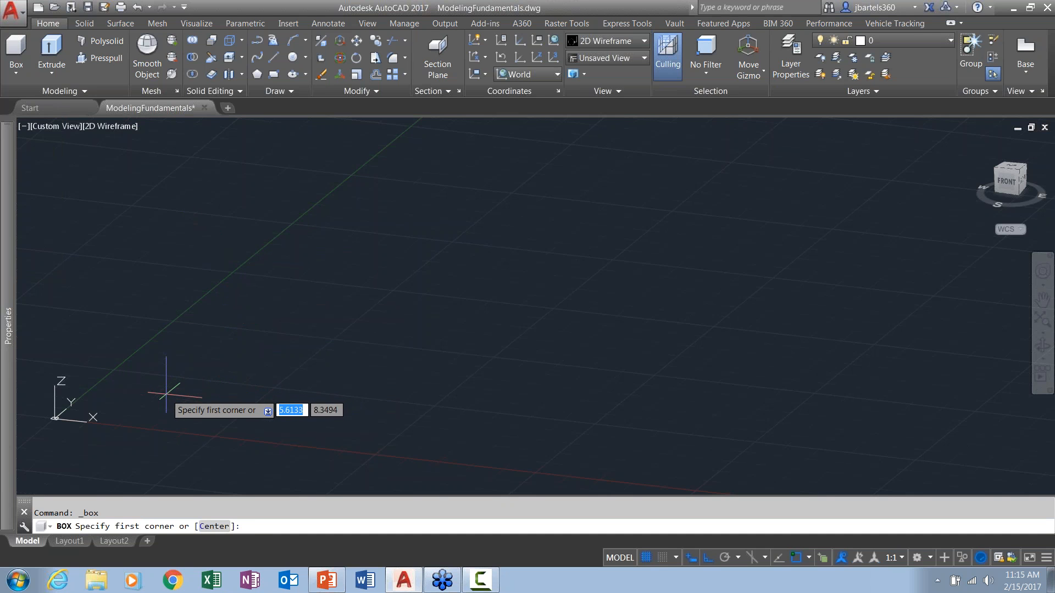
left_click(166, 394)
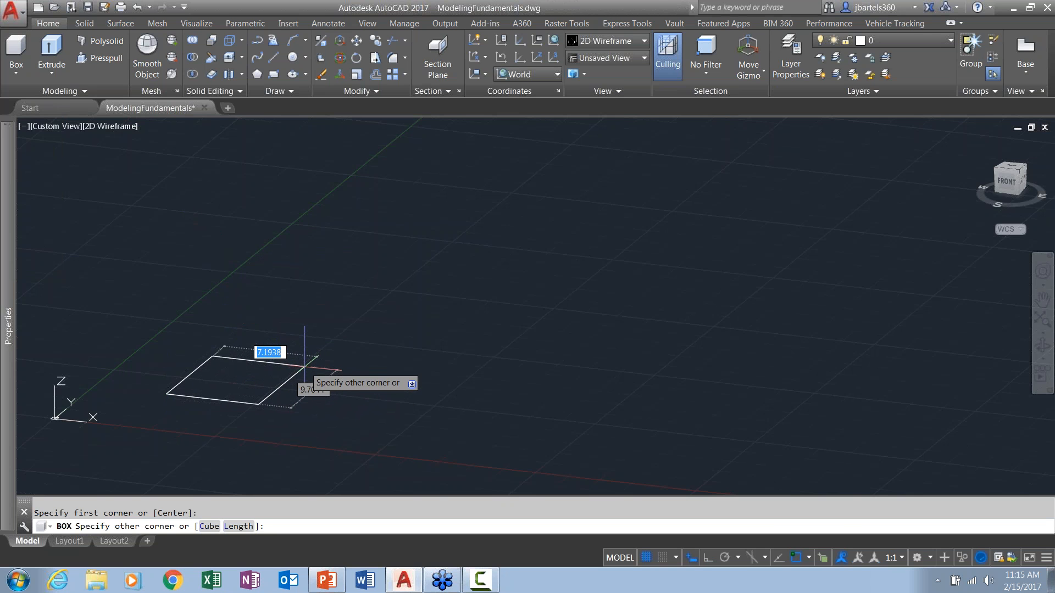
left_click(305, 370)
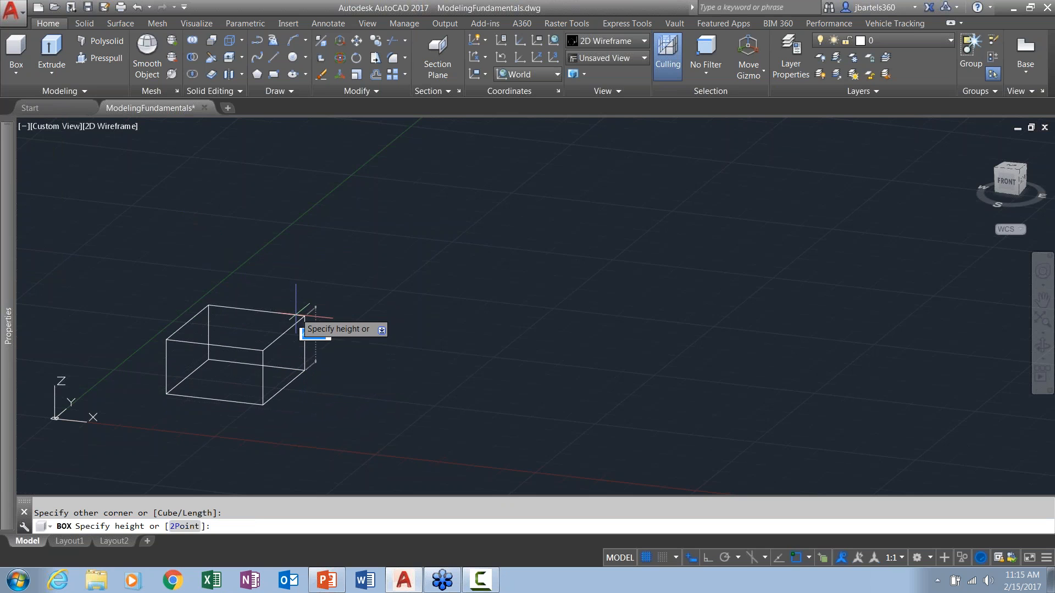
left_click(297, 283)
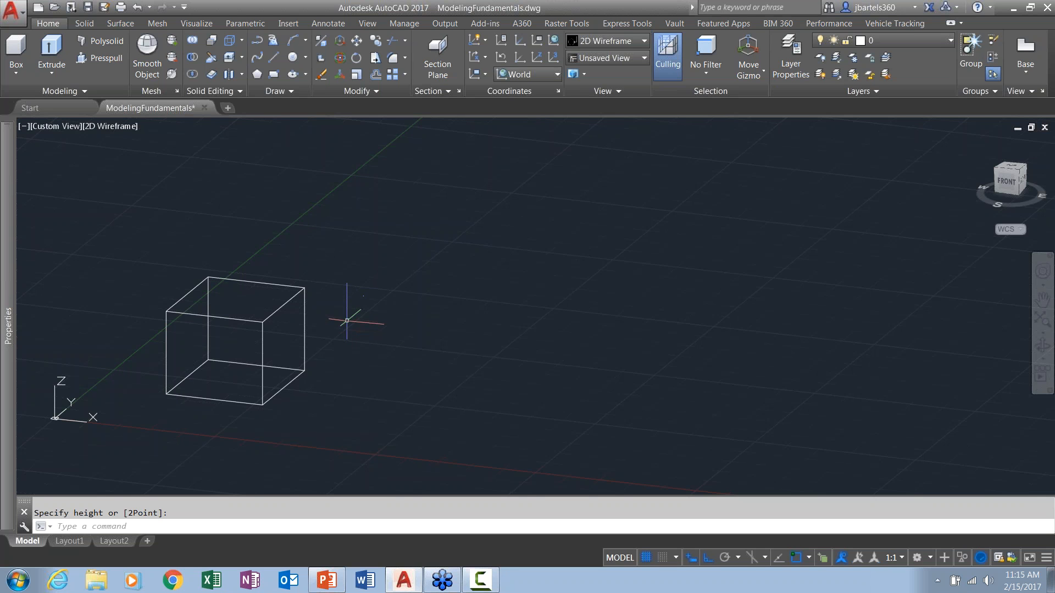
Set the viewport's visual style to Conceptual so the box displays shaded.
left_click(117, 126)
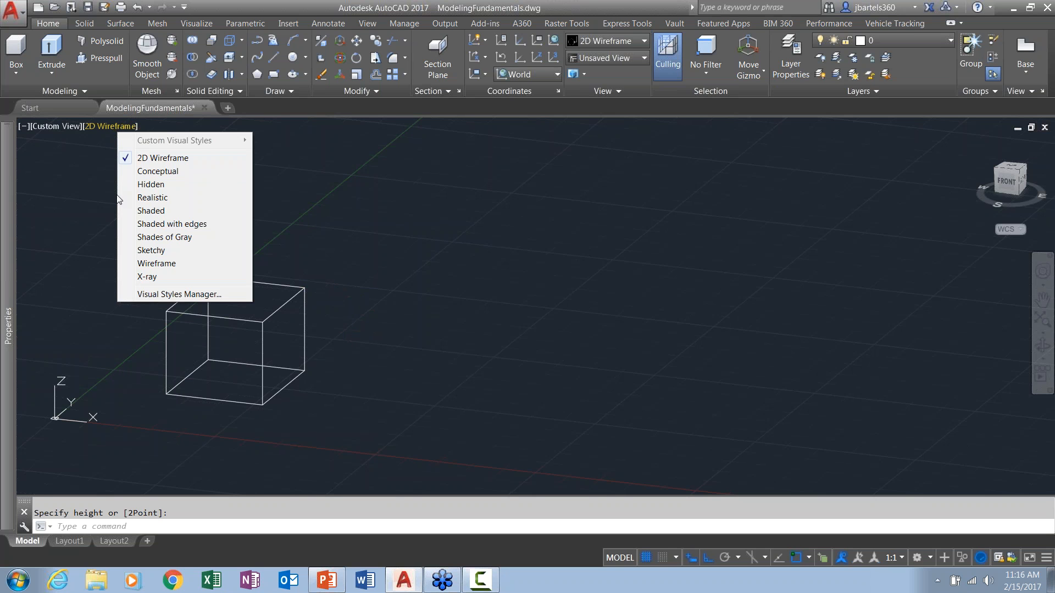
left_click(142, 172)
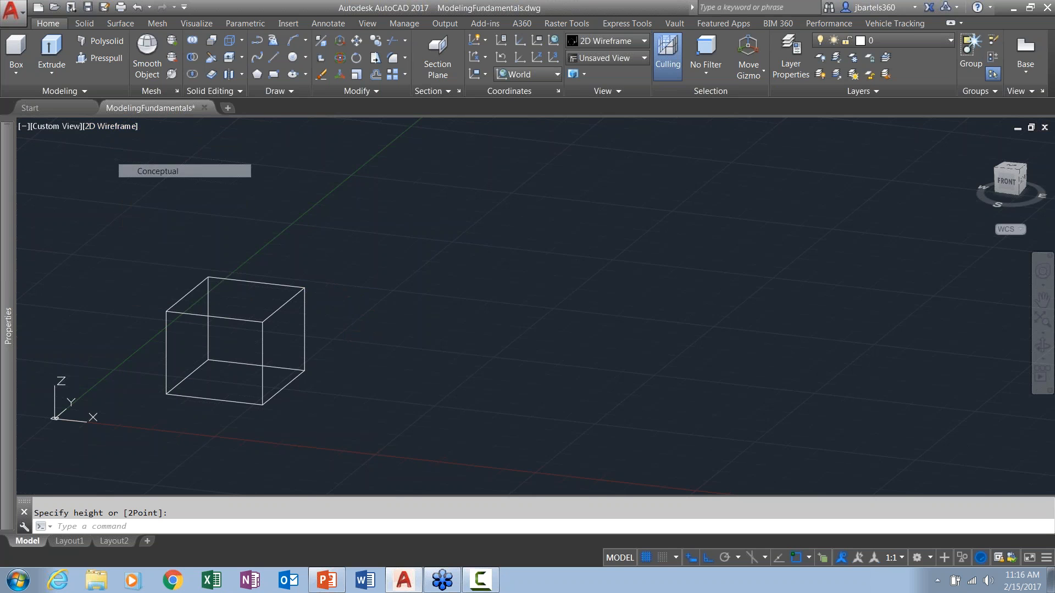
mouse_move(418, 344)
middle_mouse_down("shift")
mouse_move(365, 346)
mouse_move(388, 350)
mouse_move(379, 349)
middle_mouse_up("shift")
Draw a solid cylinder beside the box, with a radius of about 3.5 units and a height of about 10.3 units.
left_click(16, 73)
left_click(22, 126)
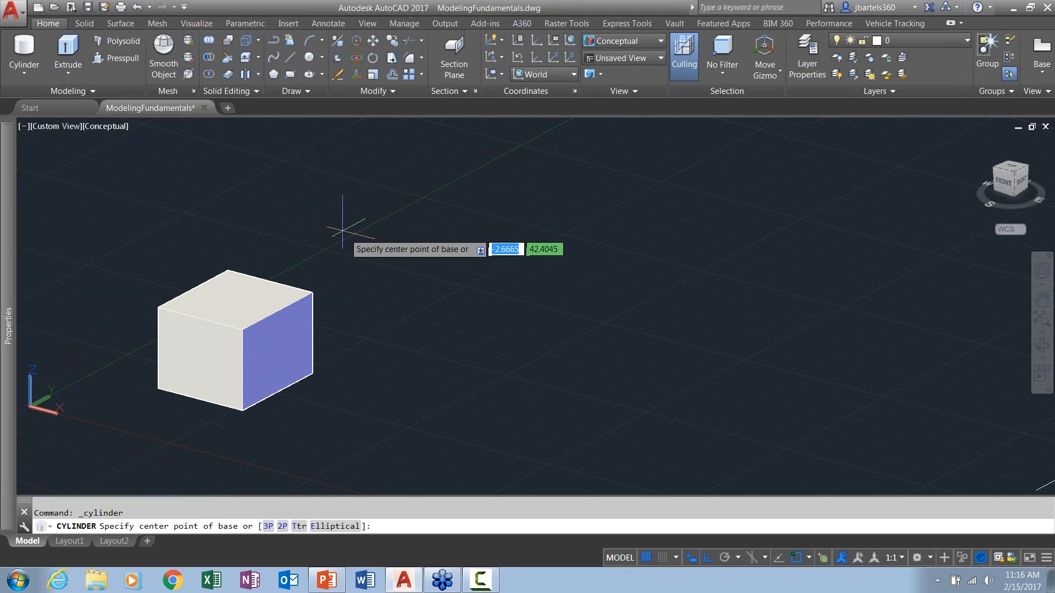
left_click(384, 399)
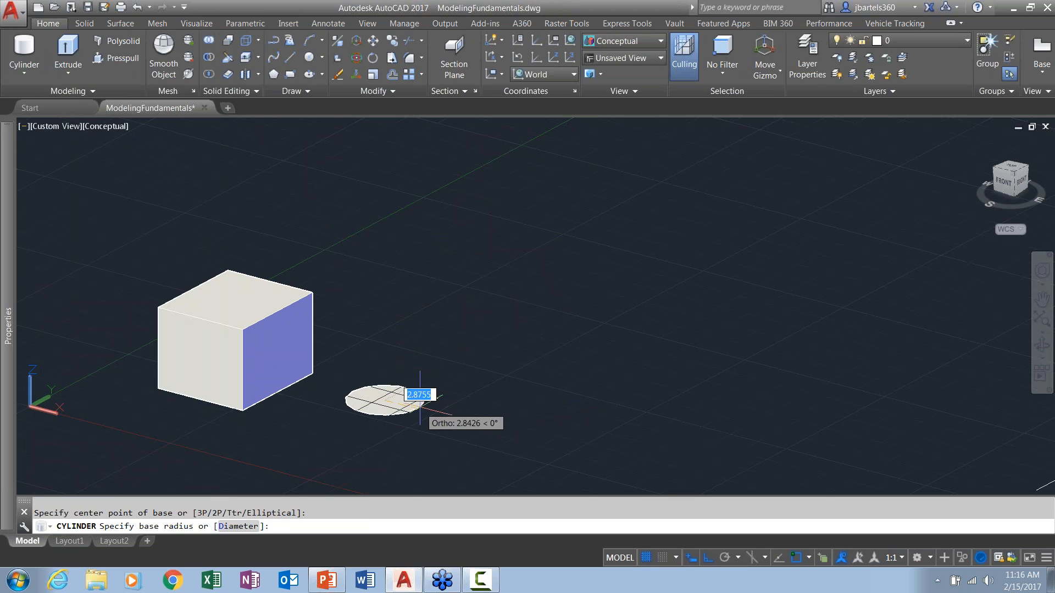
left_click(426, 396)
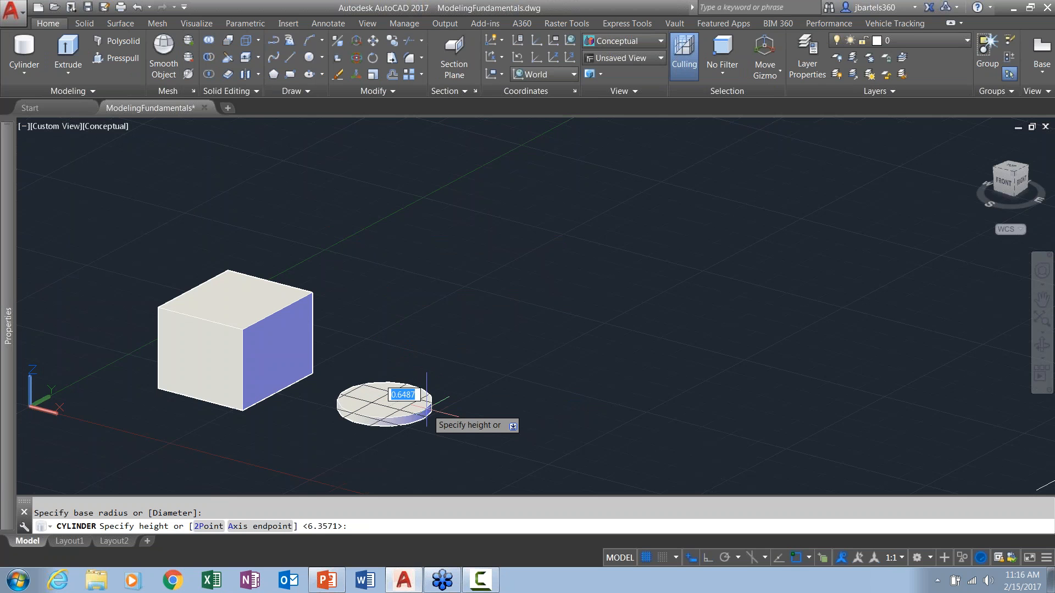
left_click(392, 272)
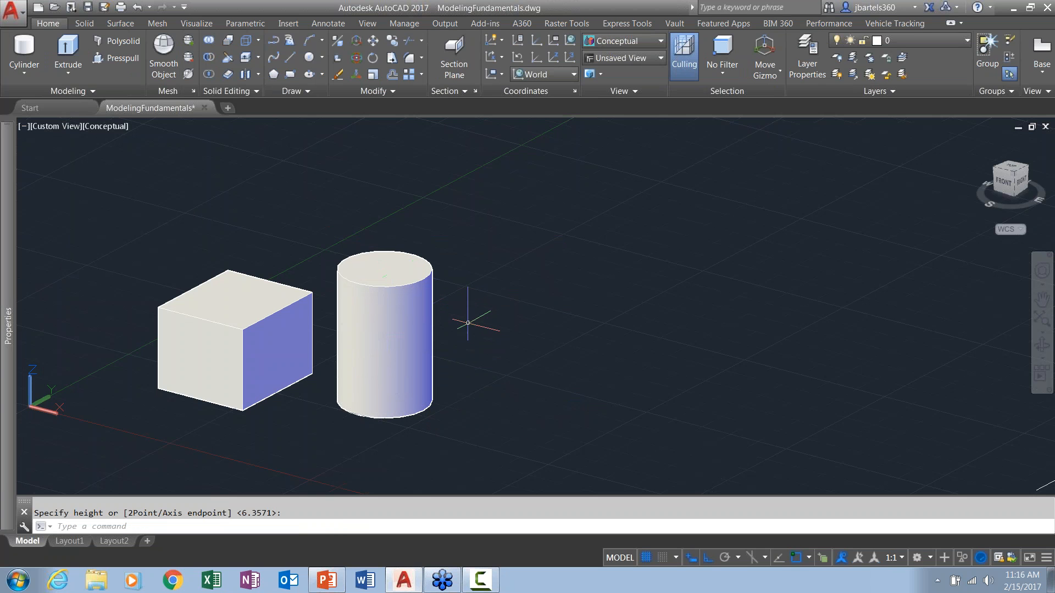
Draw a solid cone freehand on the far side of the cylinder from the box.
left_click(20, 75)
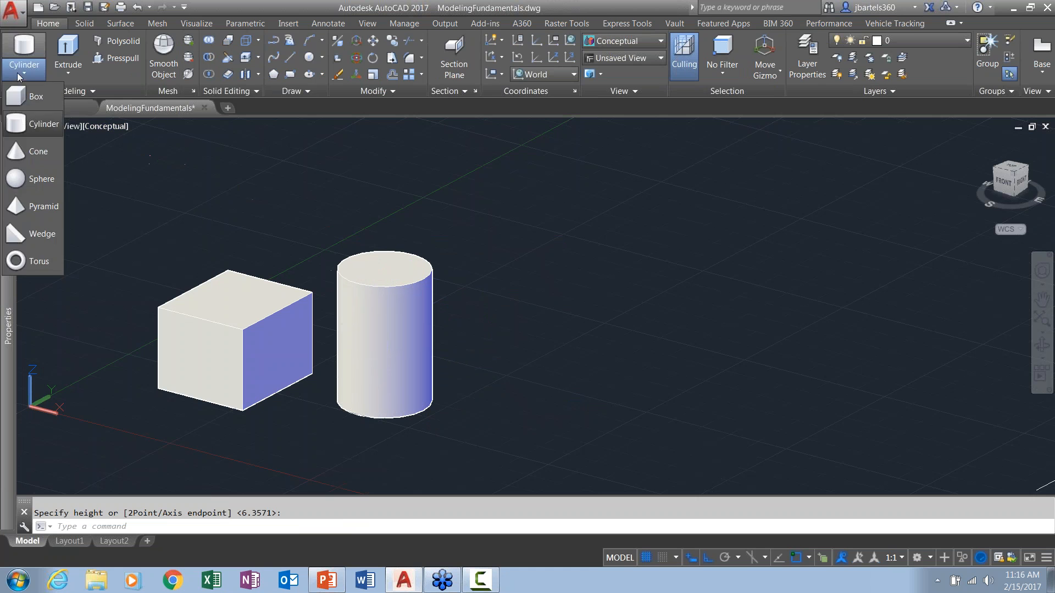
left_click(27, 144)
left_click(493, 322)
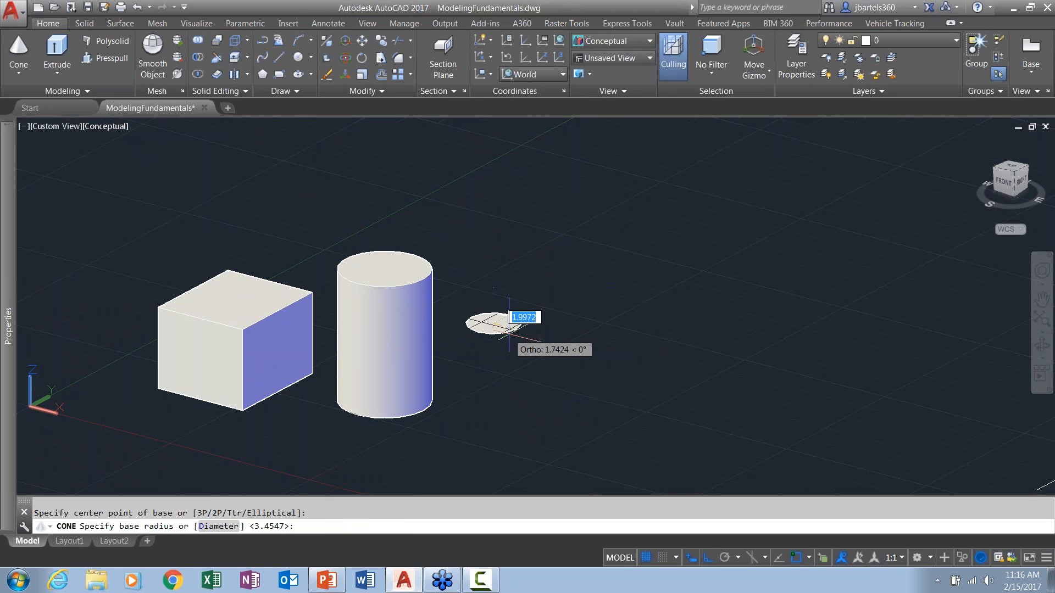
left_click(543, 321)
left_click(493, 222)
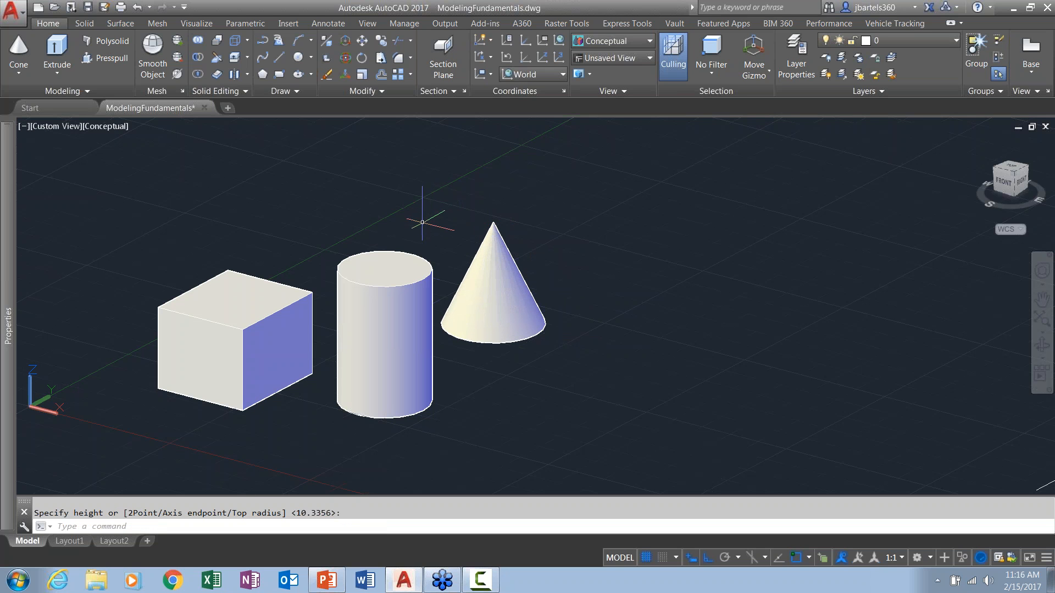
Grip-edit the cylinder to a height of about 7.35 units and a radius of about 1.9 units.
middle_click_drag(417, 222, 432, 231)
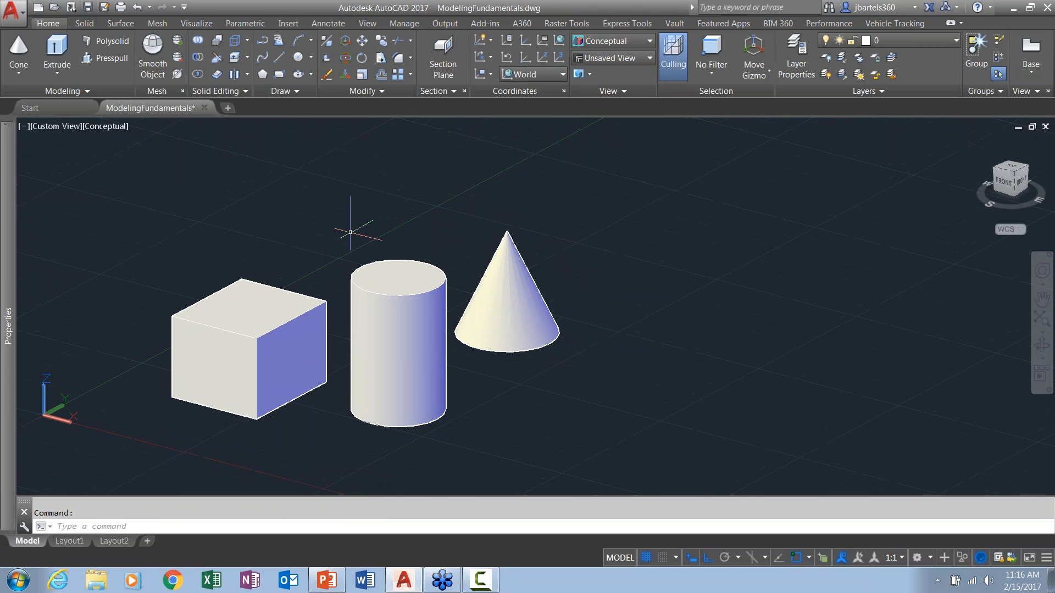
left_click(352, 279)
left_click(352, 278)
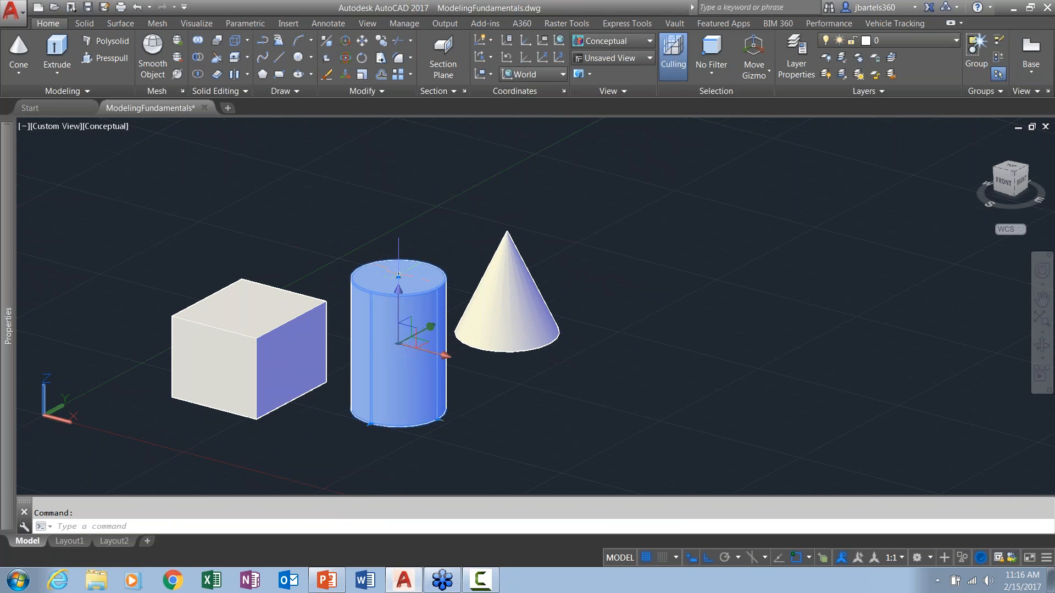
left_click(398, 276)
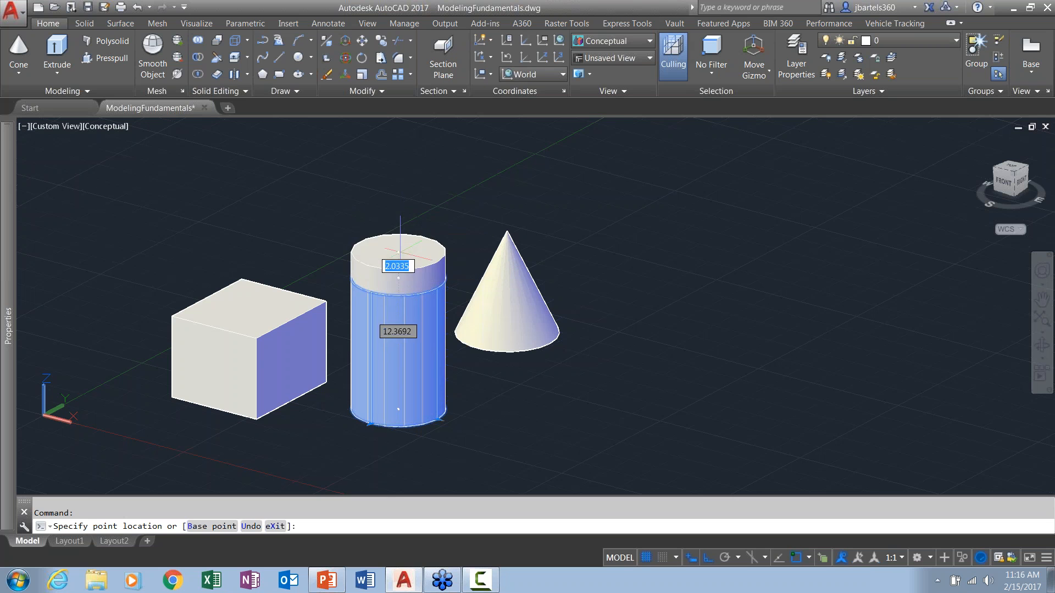
left_click(398, 317)
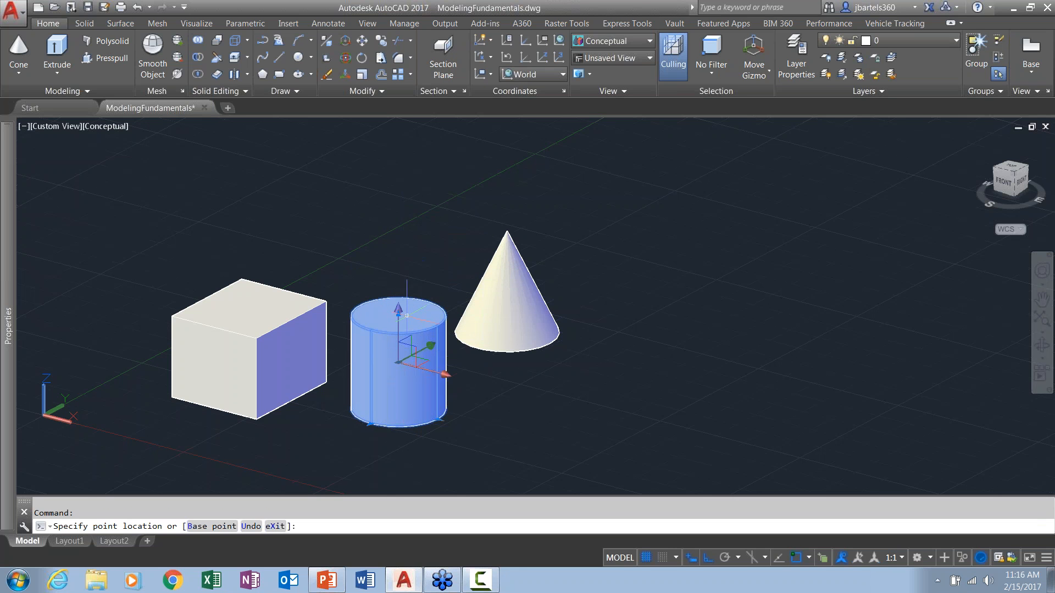
left_click(440, 419)
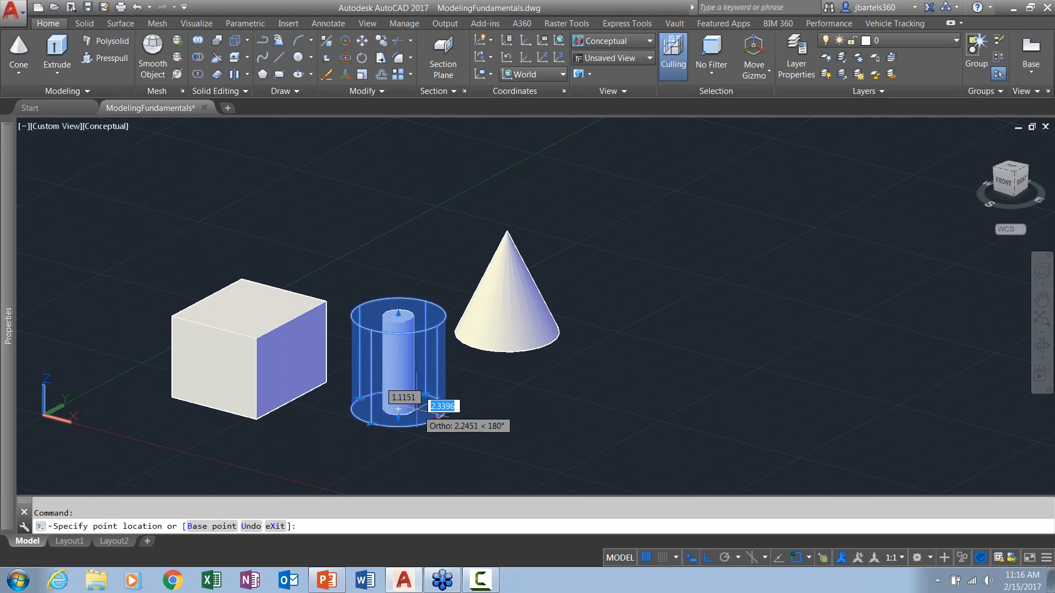
left_click(424, 413)
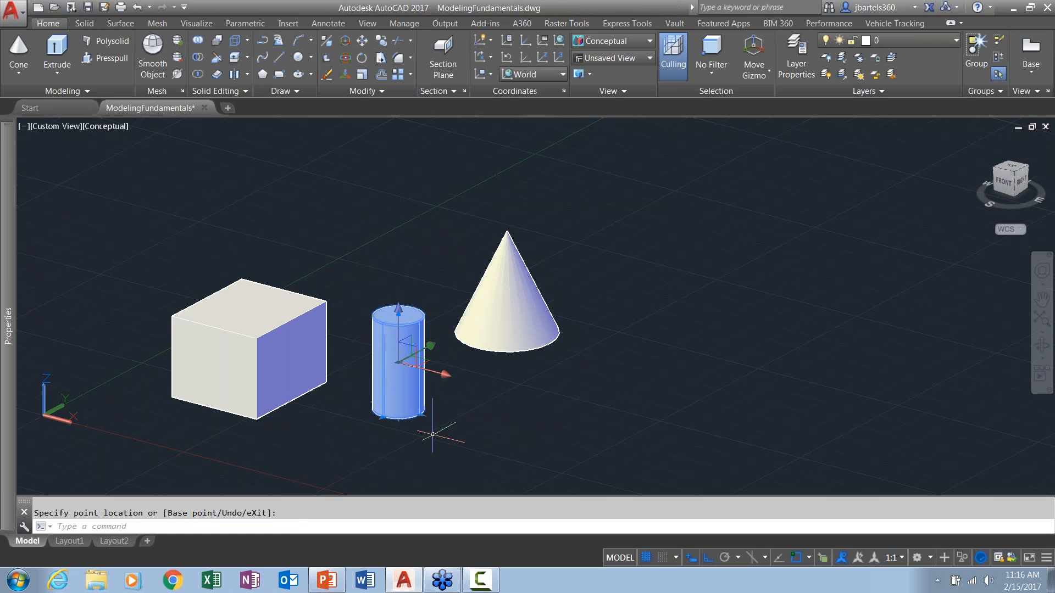
key("Escape")
key("Escape")
Stretch the box along the X axis toward the cylinder to a length of about 10.2 units using its side grip.
left_click(278, 361)
scroll(316, 420, "up", 2)
middle_click_drag(320, 424, 374, 413)
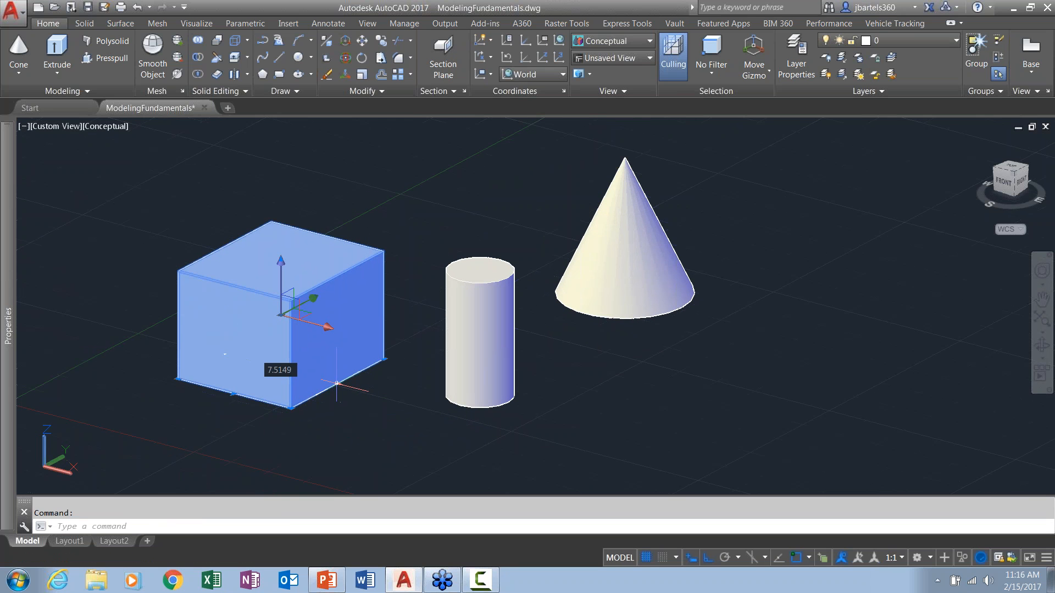
left_click(339, 384)
left_click(381, 398)
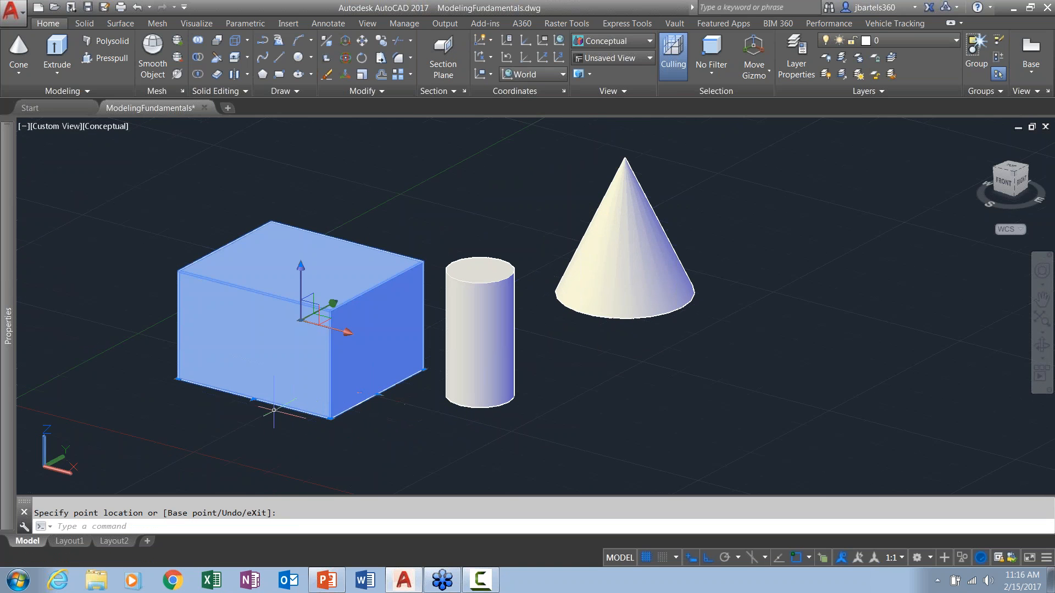
Stretch the box's front side along the Y axis to an overall width of exactly 12 units.
left_click(254, 399)
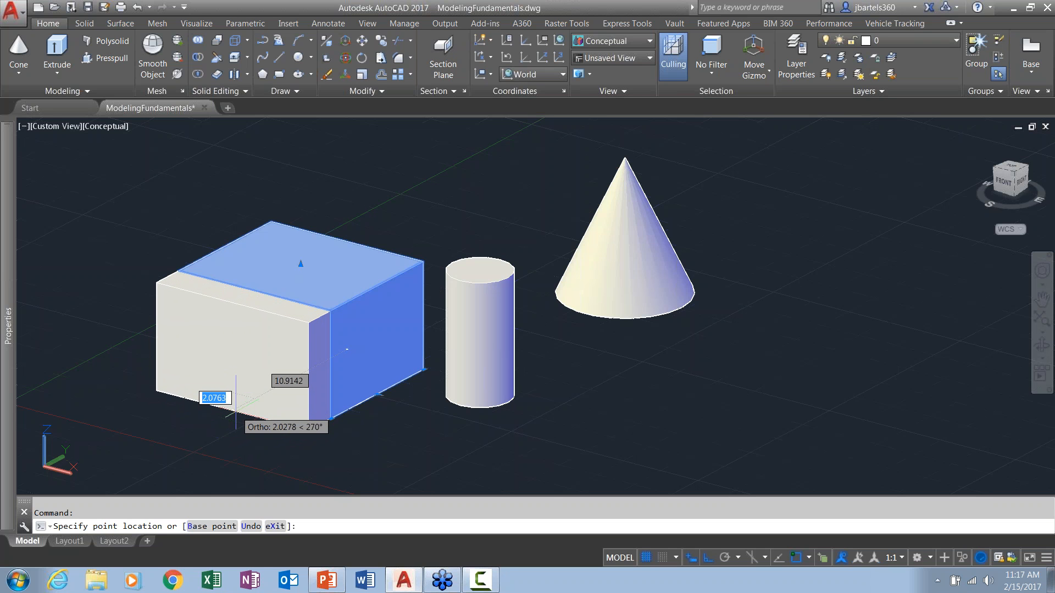
key("Tab")
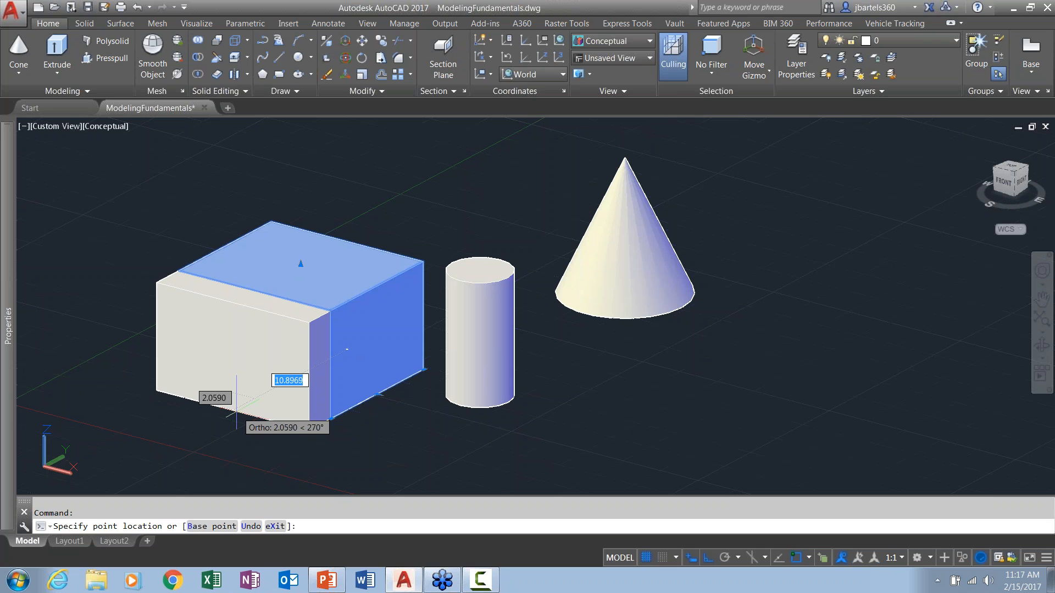
type("12")
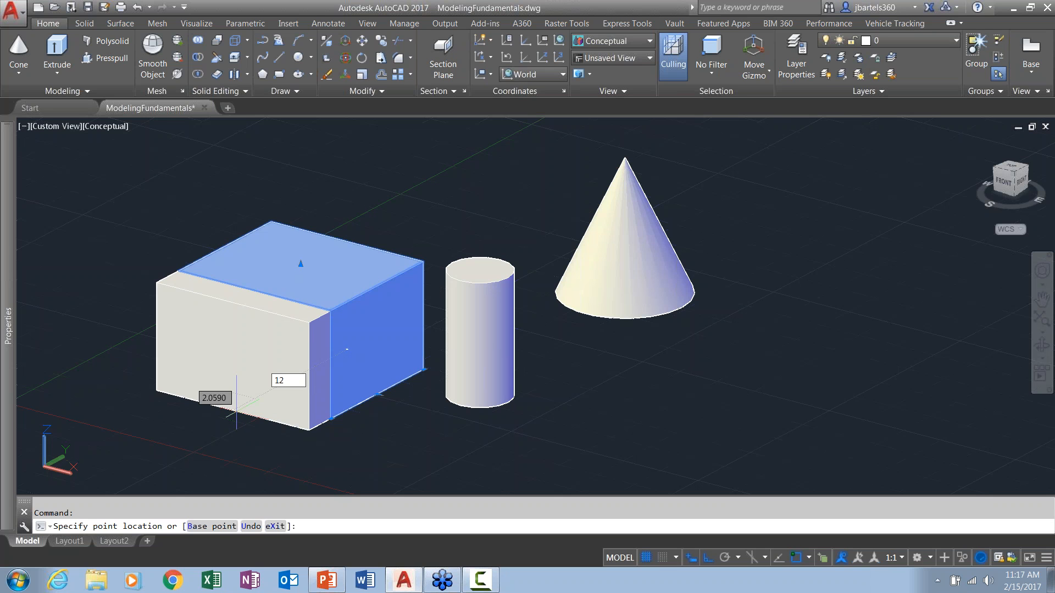
key("Return")
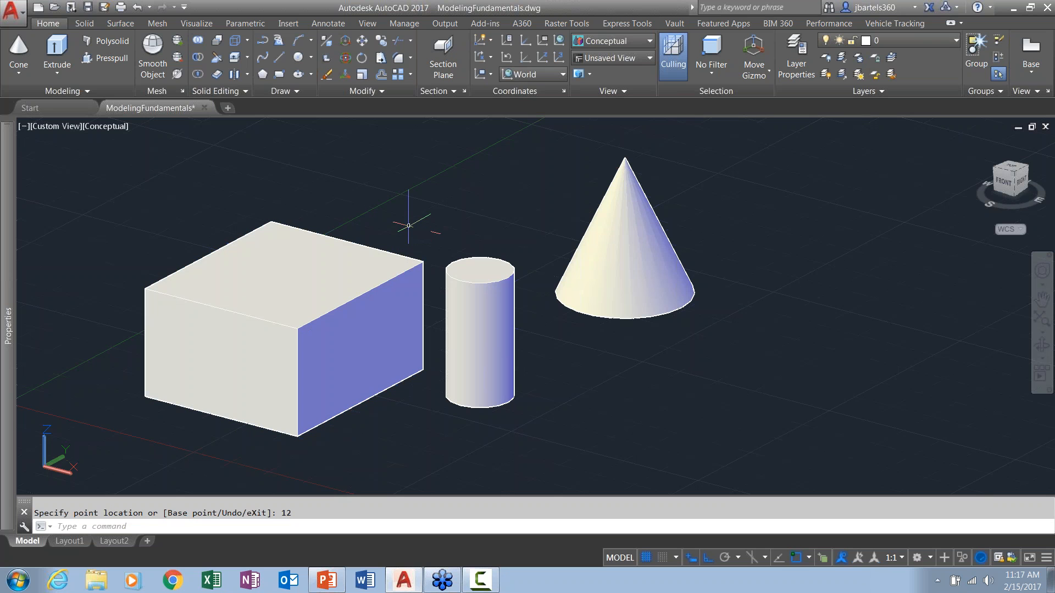
key("Escape")
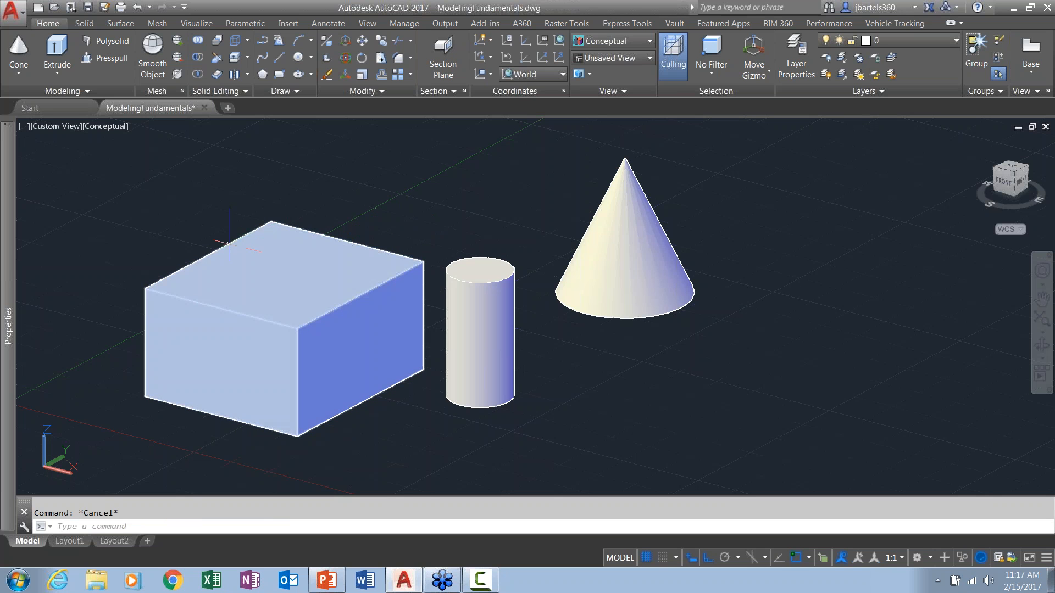
Set the box's length to 12 and its height to 1.5 in its geometry properties.
left_click(233, 273)
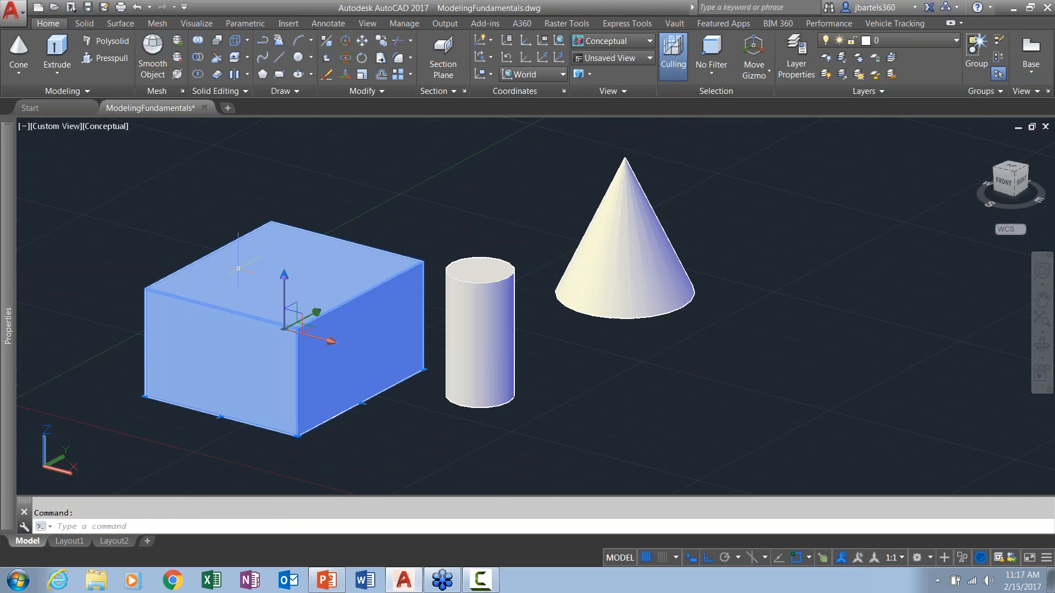
mouse_move(3, 240)
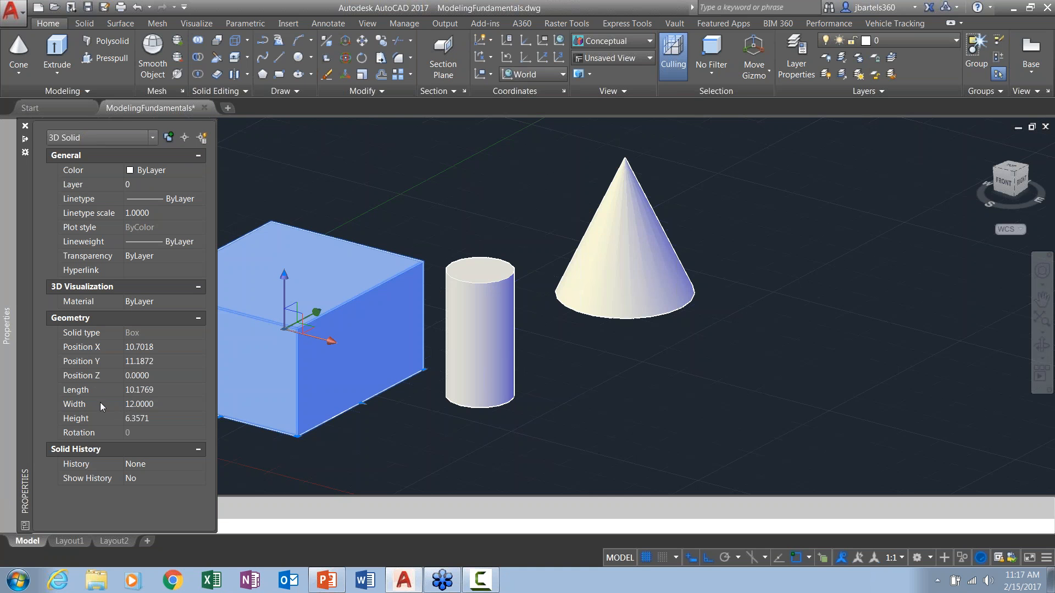
left_click(137, 390)
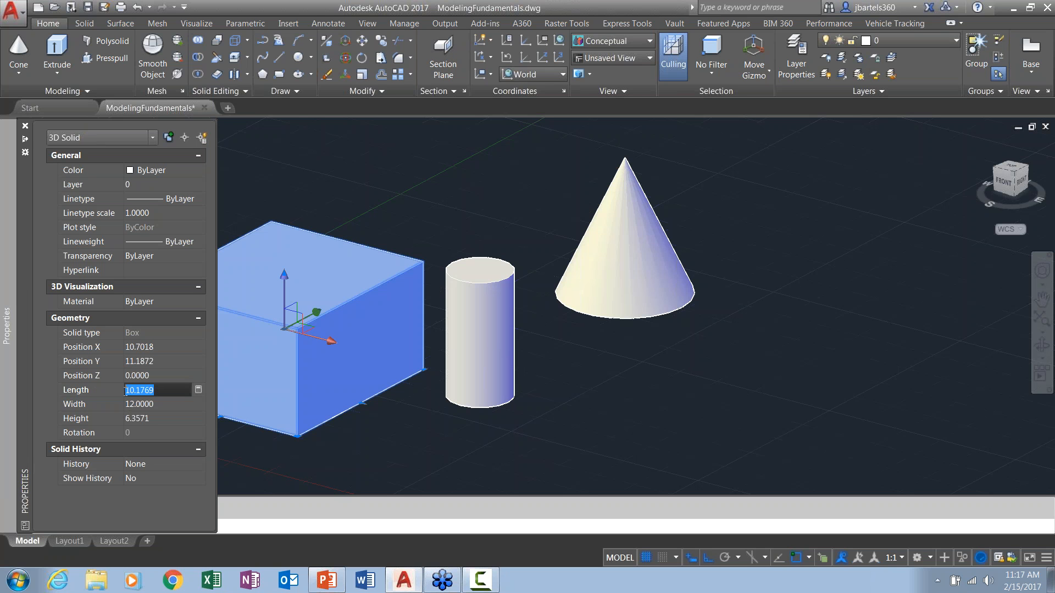
type("12")
left_click(141, 407)
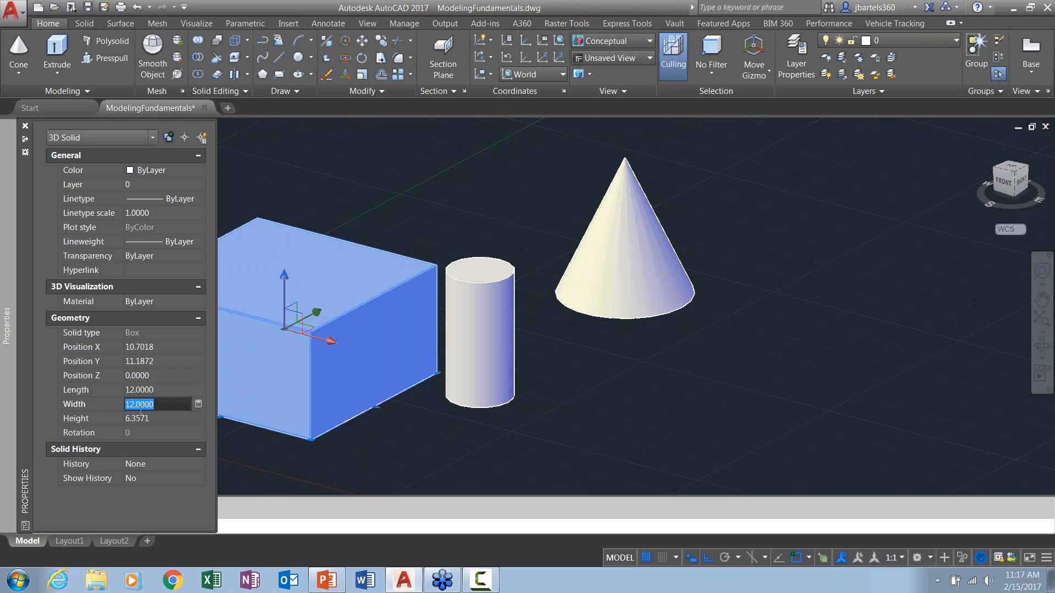
left_click(137, 419)
double_click(131, 419)
type("1.5")
key("Return")
key("Escape")
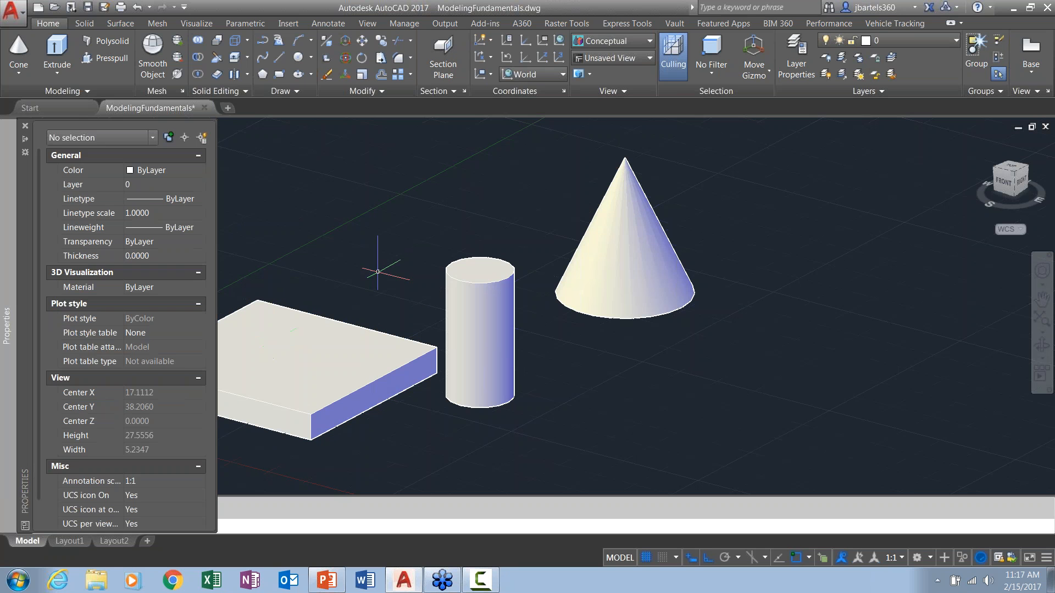
Examine the cylinder's radius and height in its geometry properties.
left_click(453, 269)
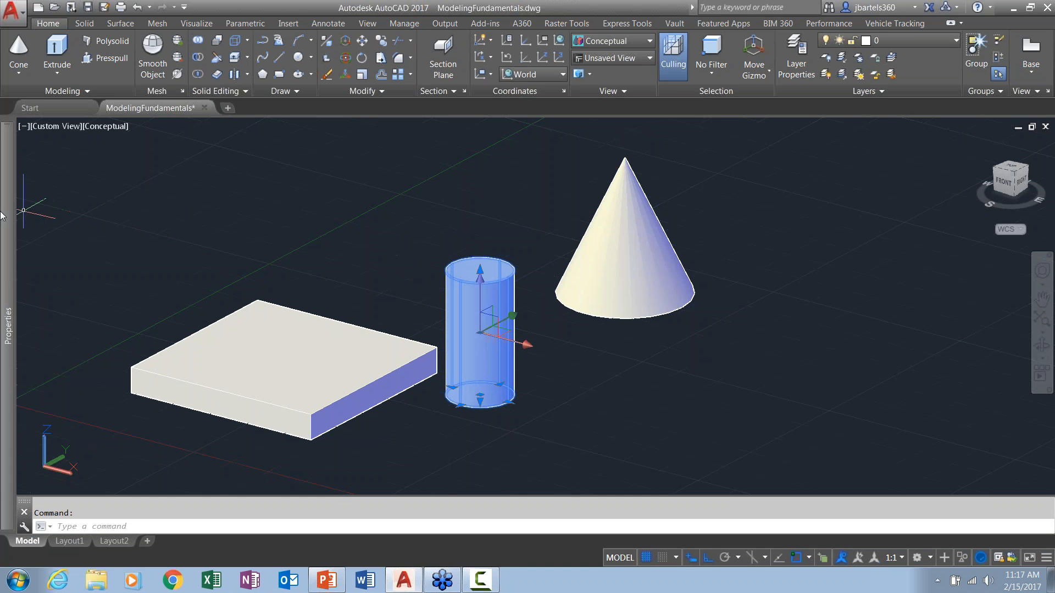
mouse_move(2, 215)
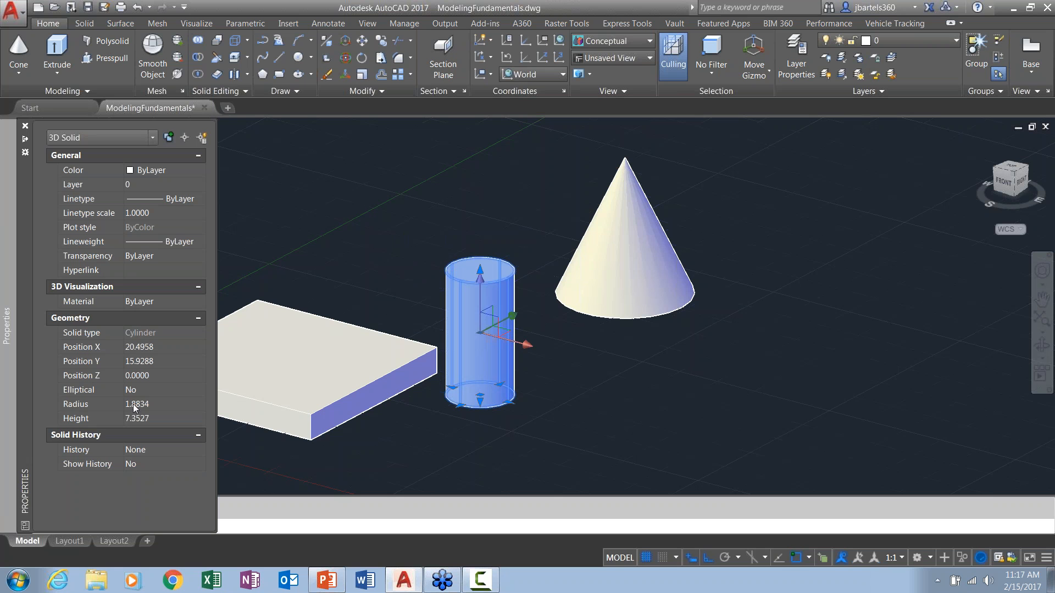
key("Escape")
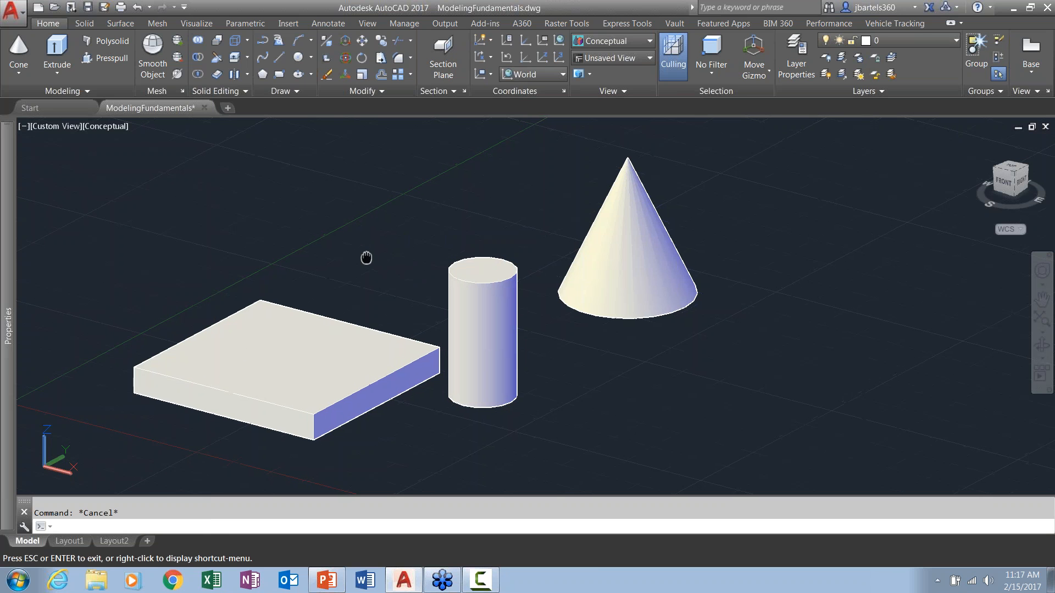
Select only the top face of the flat box and raise it freehand along the Z axis to thicken the box.
middle_click_drag(365, 256, 390, 228)
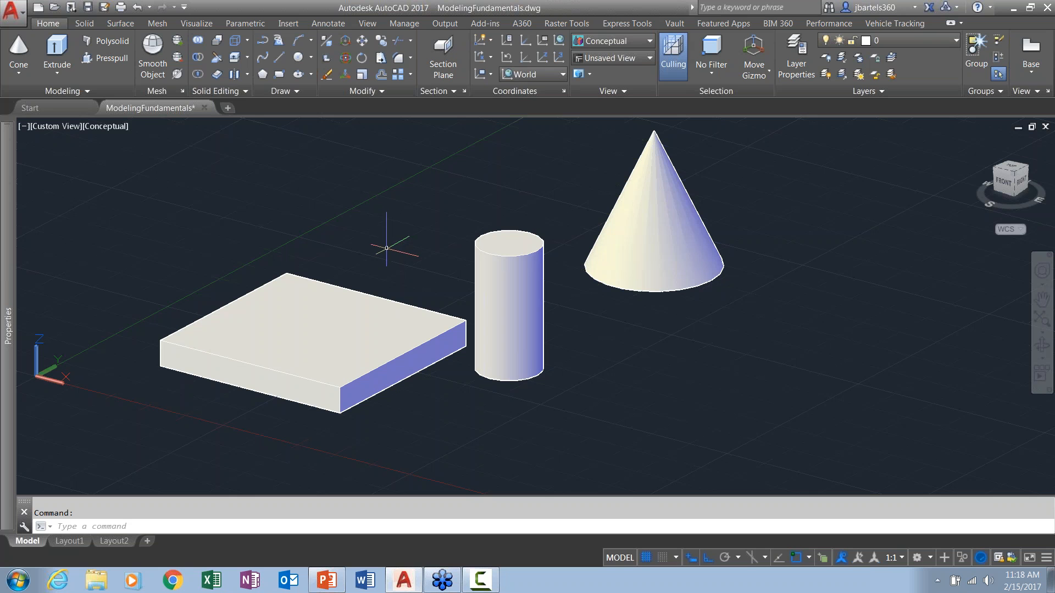
left_click(306, 323, "ctrl")
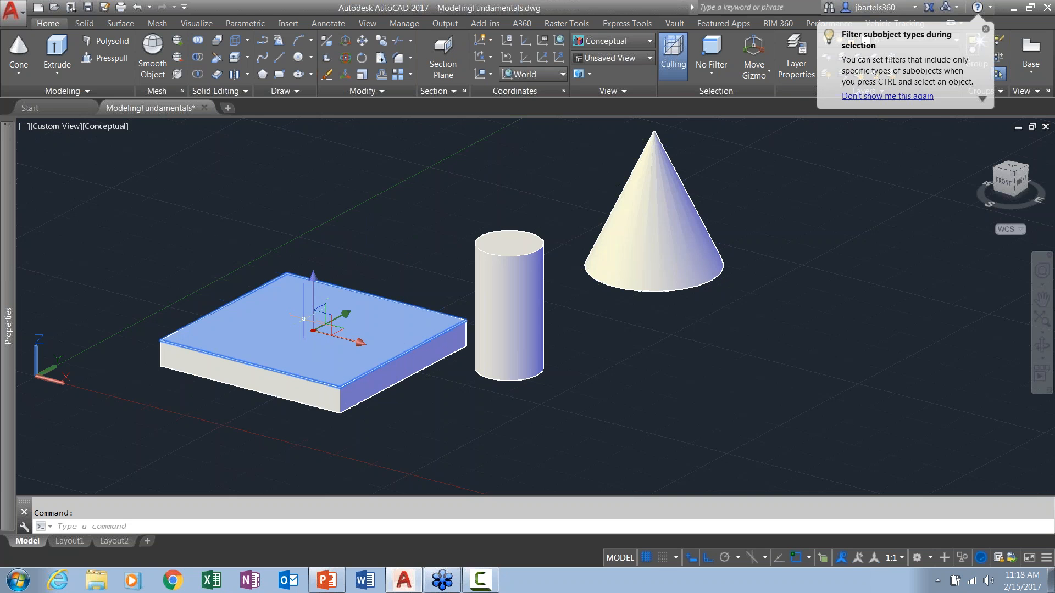
left_click(314, 291)
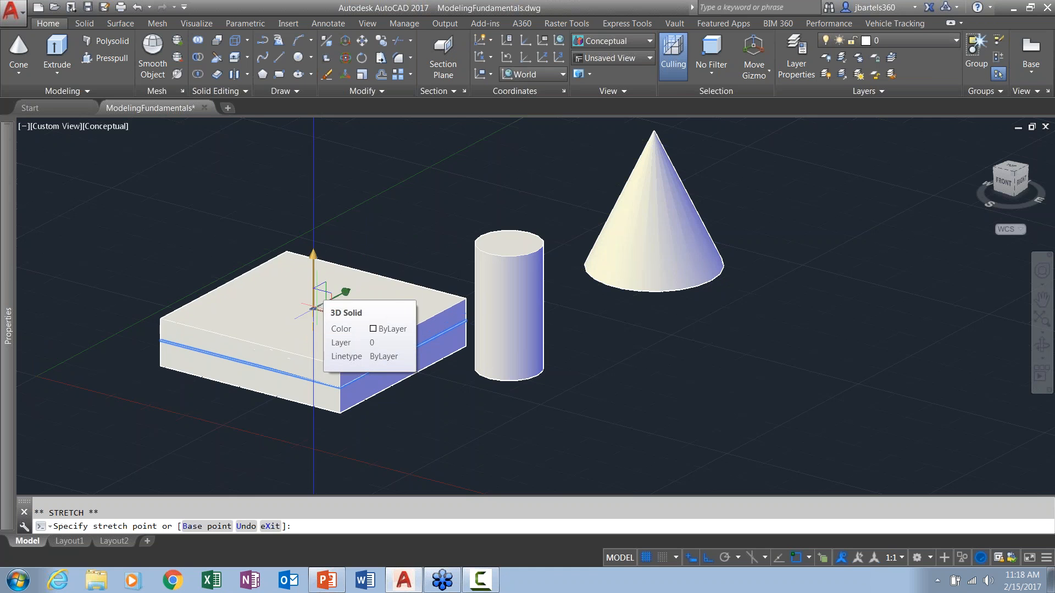
left_click(312, 293)
key("Escape")
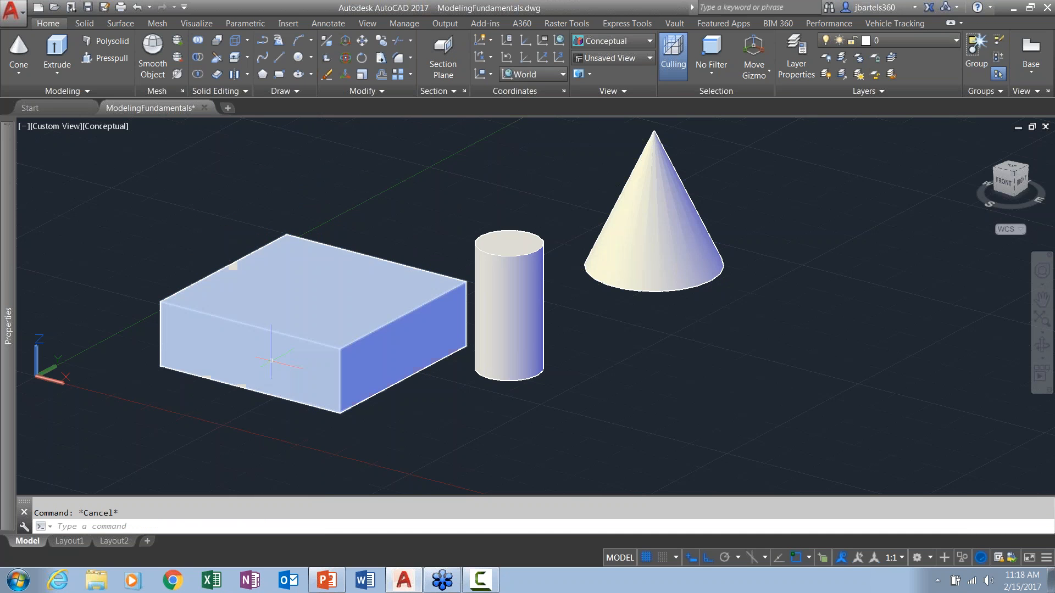
Pull the box's front face outward along the Y axis, with object snap turned off.
left_click(273, 351, "ctrl")
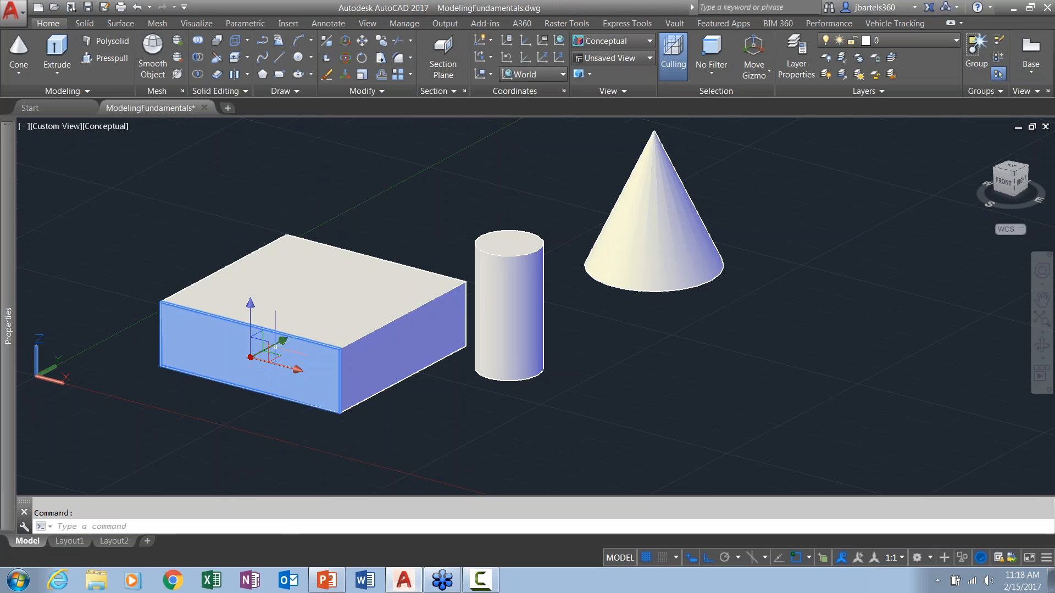
left_click(256, 355)
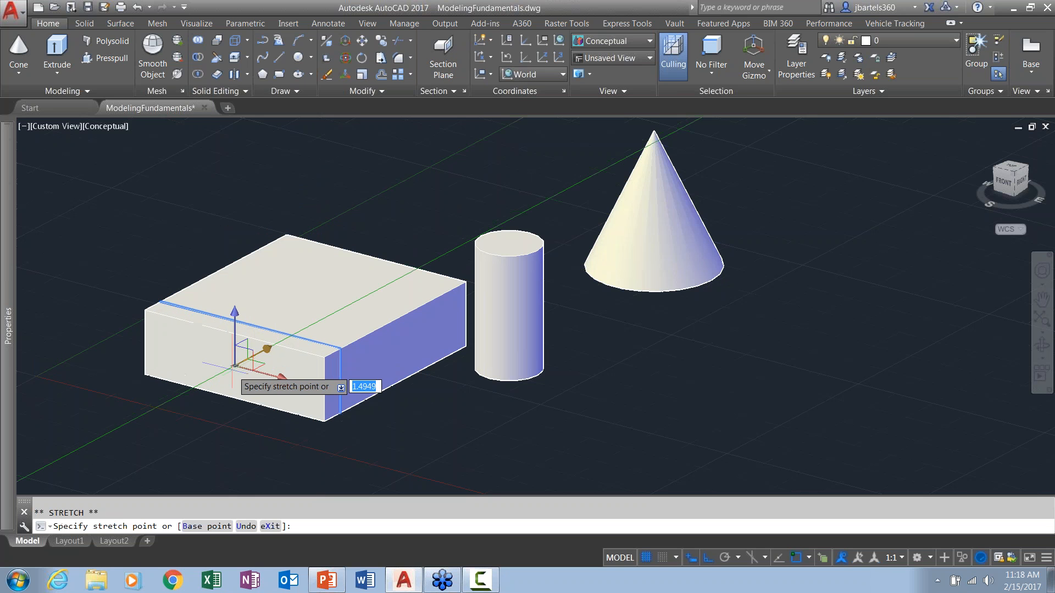
key("F3")
left_click(200, 385)
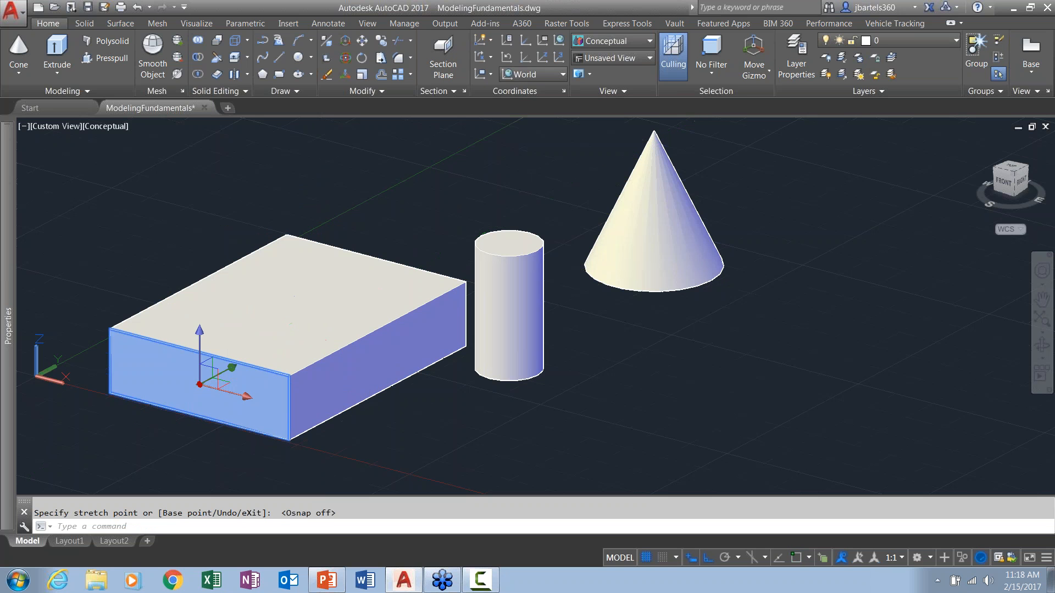
key("Escape")
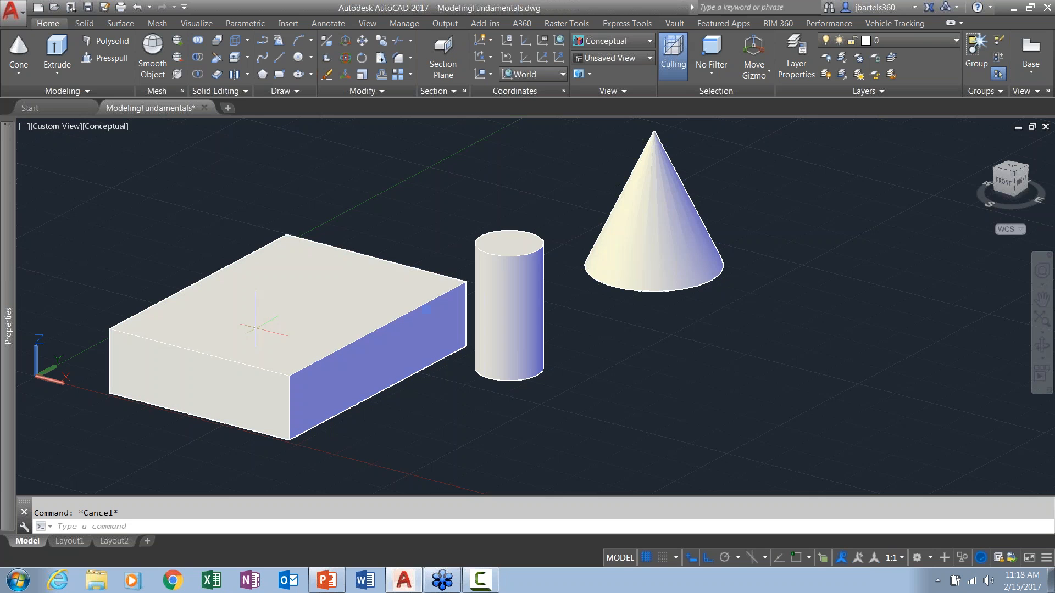
Raise the box's rear top edge along the Z axis so the top face slopes down toward the front.
left_click(360, 253, "ctrl")
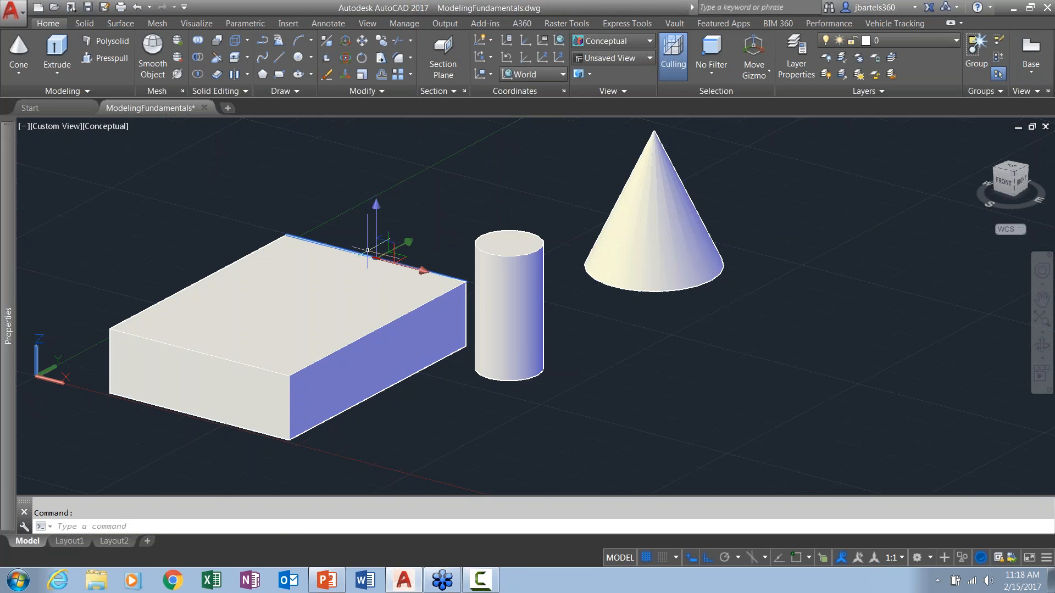
left_click(377, 219)
left_click(375, 199)
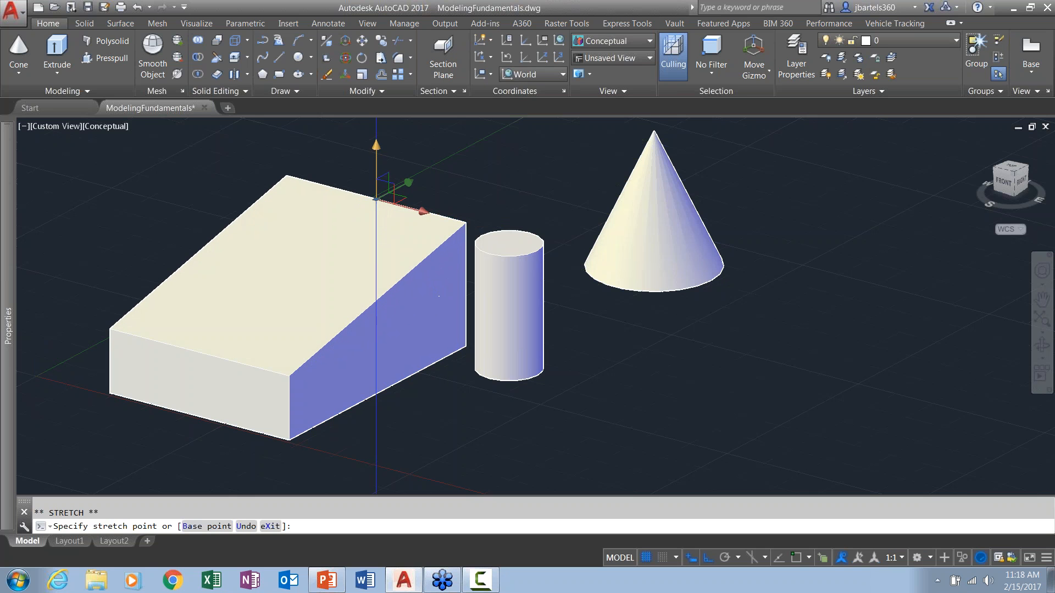
key("Escape")
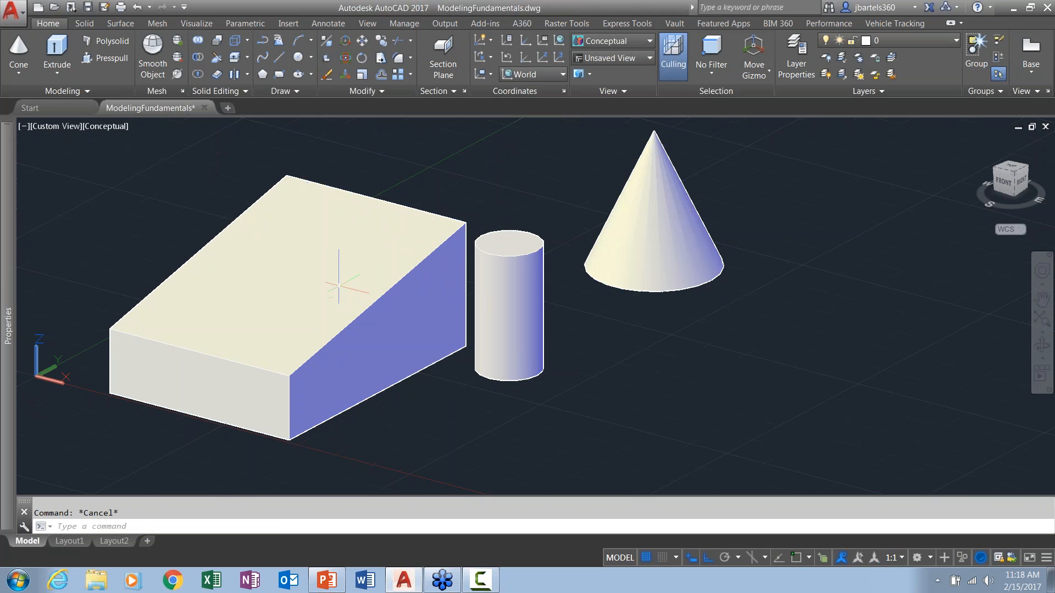
Lower the sloped box's rear top corner vertex nearest the cylinder along the Z axis.
left_click(465, 222)
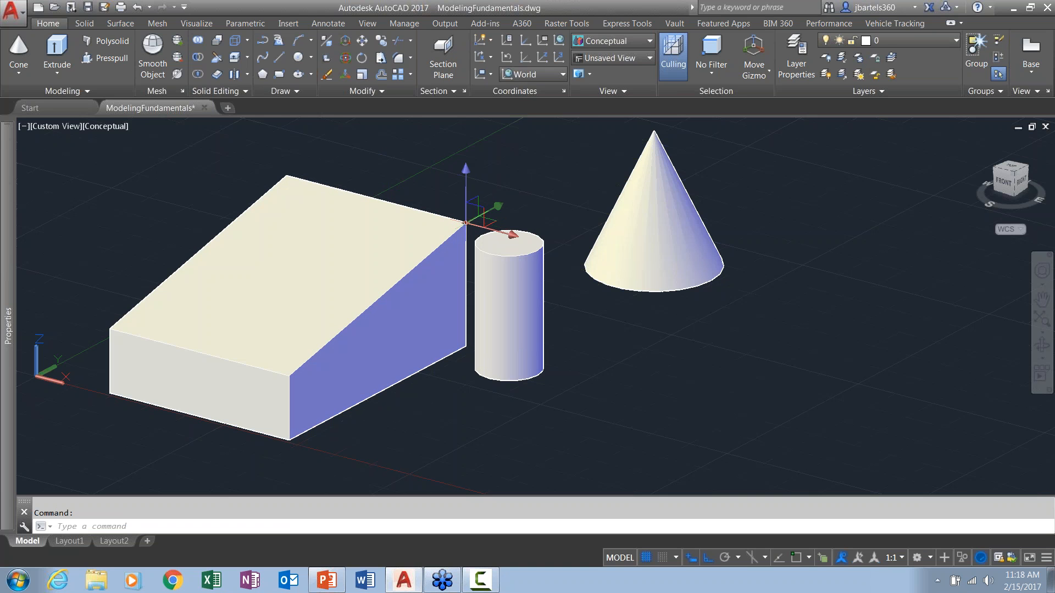
left_click(466, 222)
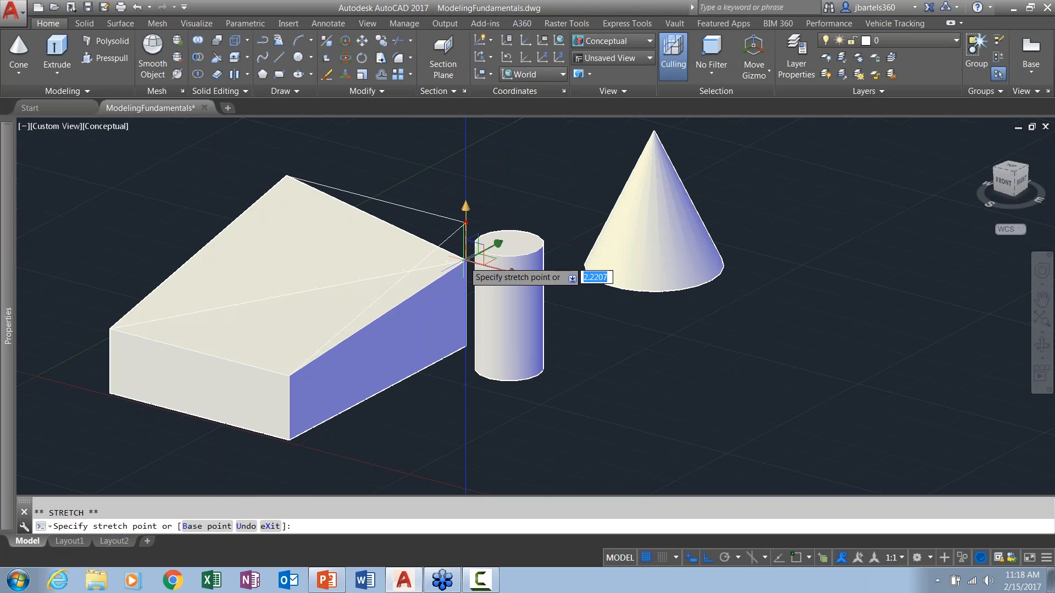
left_click(466, 283)
key("Escape")
middle_click_drag(413, 396, 460, 395, "shift")
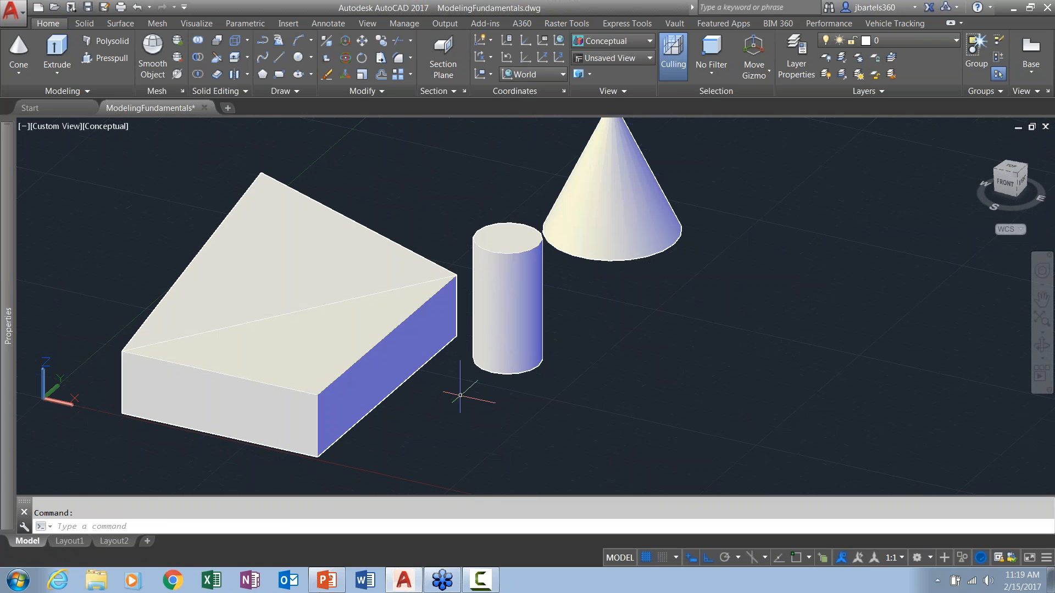
Raise only the cylinder's top face freehand along the Z axis to make the cylinder taller.
left_click(519, 230, "ctrl")
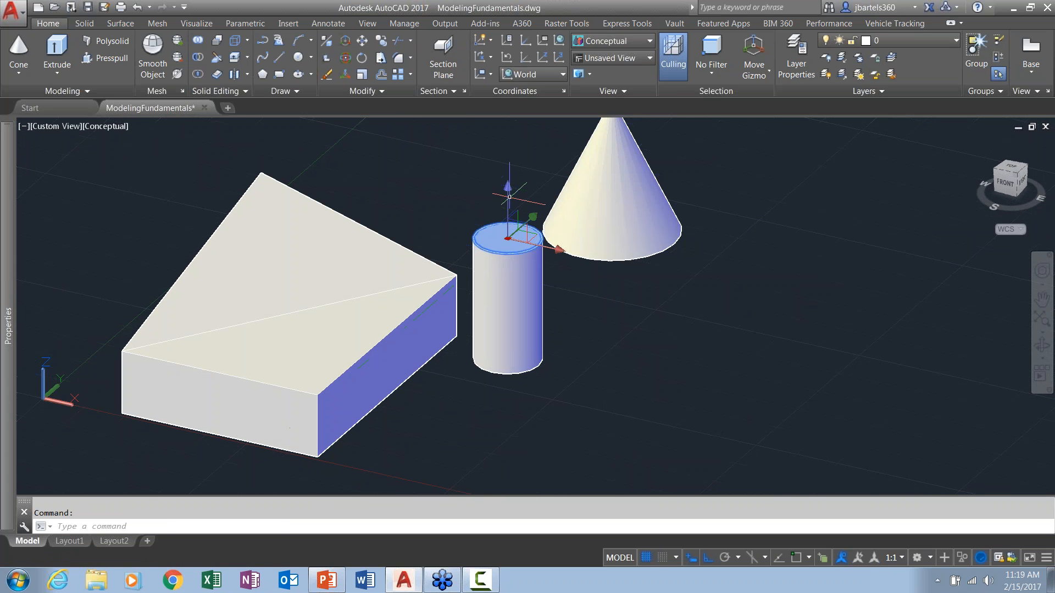
left_click(508, 239)
key("Escape")
key("Escape")
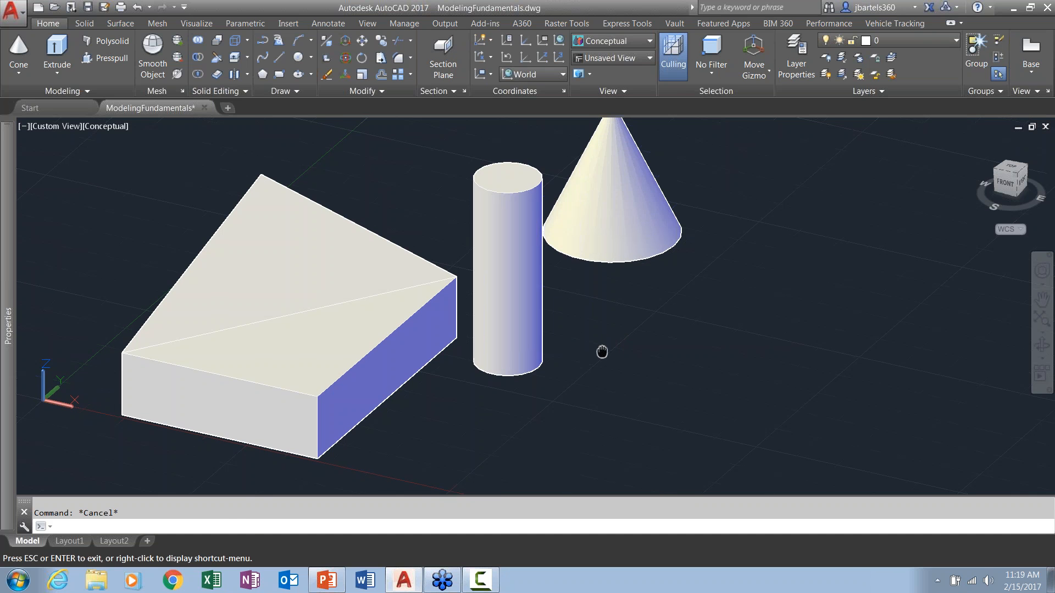
Move the cylinder freehand with Ortho off so it stands within the front part of the wedge-shaped box.
left_click(362, 40)
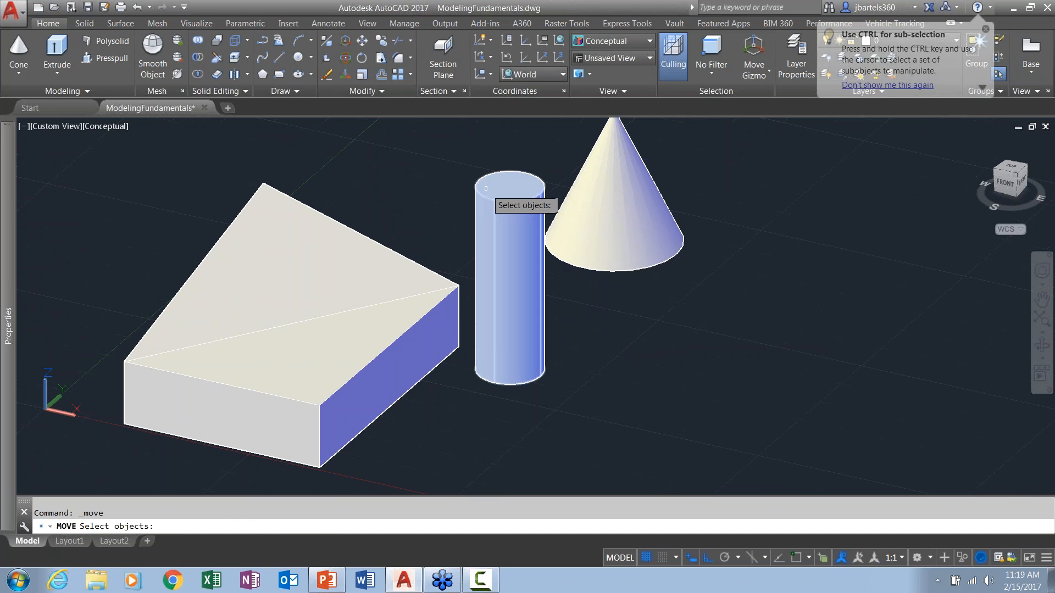
left_click(486, 188)
key("Return")
left_click(666, 348)
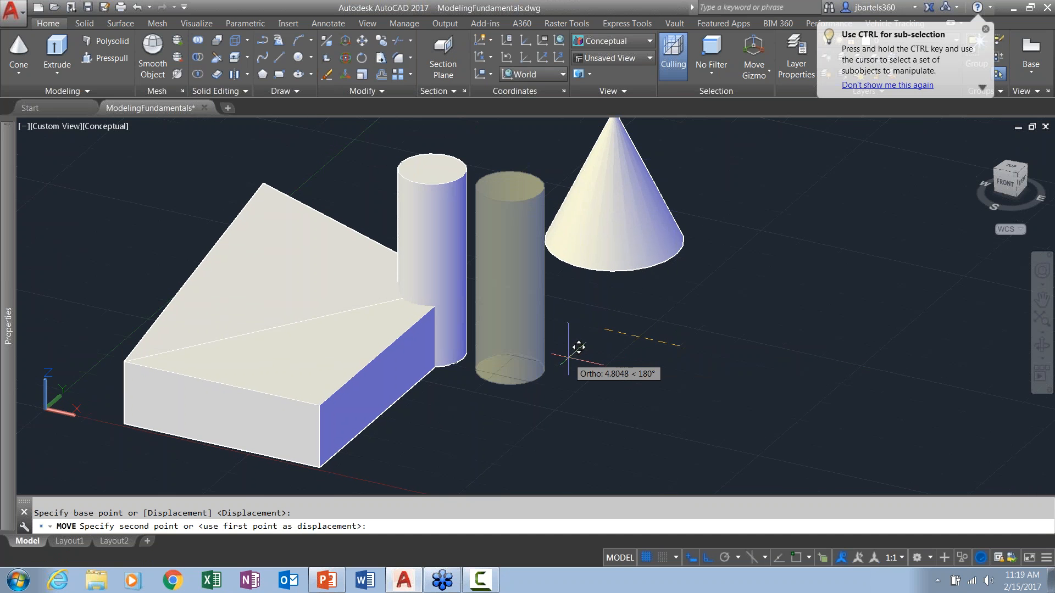
key("F8")
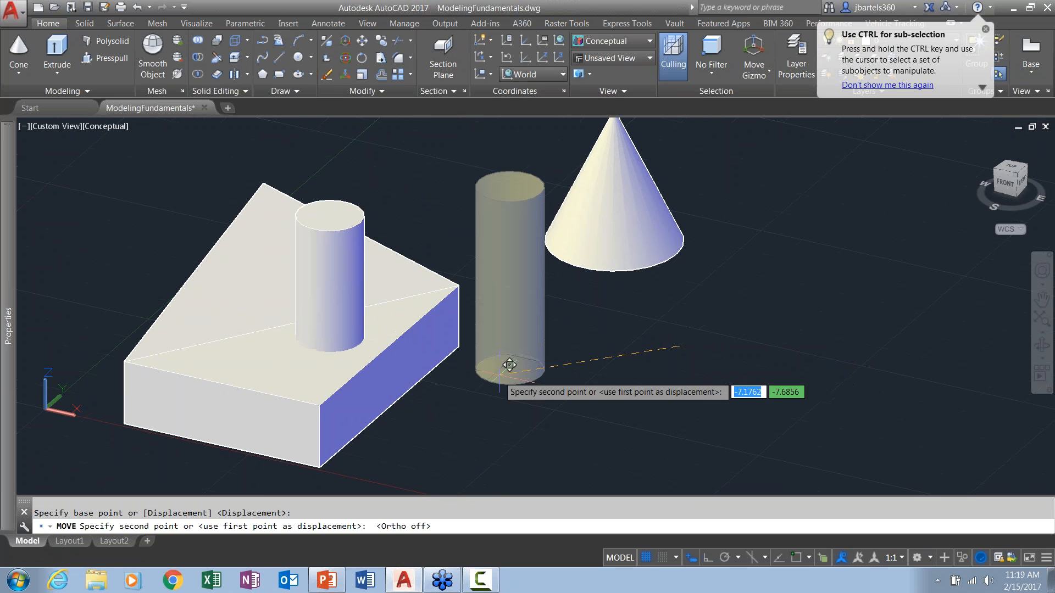
left_click(476, 392)
key("Escape")
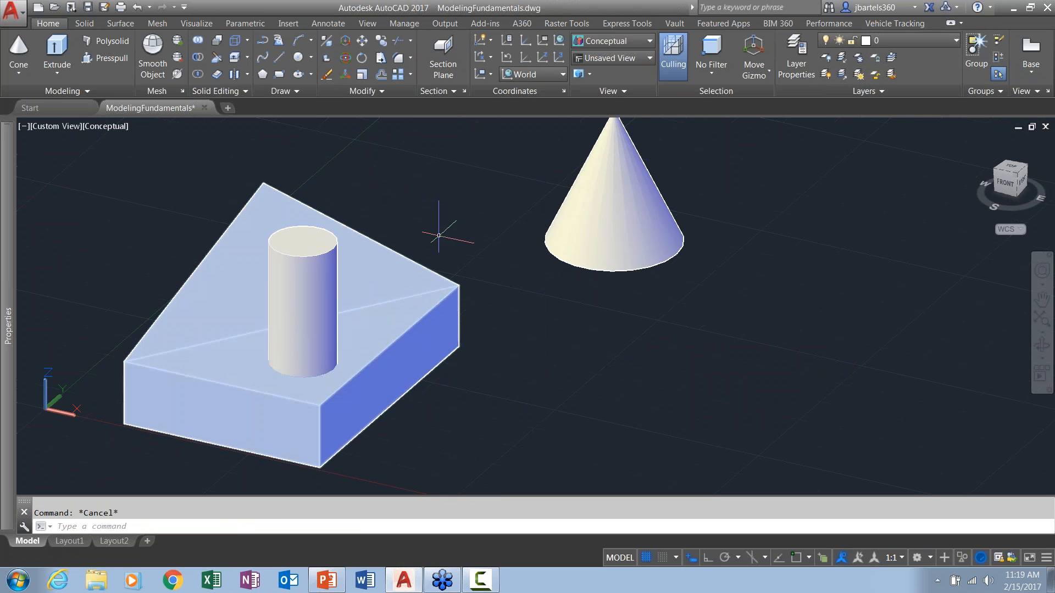
Copy the cylinder once, placing the copy farther back so it passes through the box's sloped area.
left_click(380, 41)
left_click(319, 258)
key("Return")
left_click(501, 376)
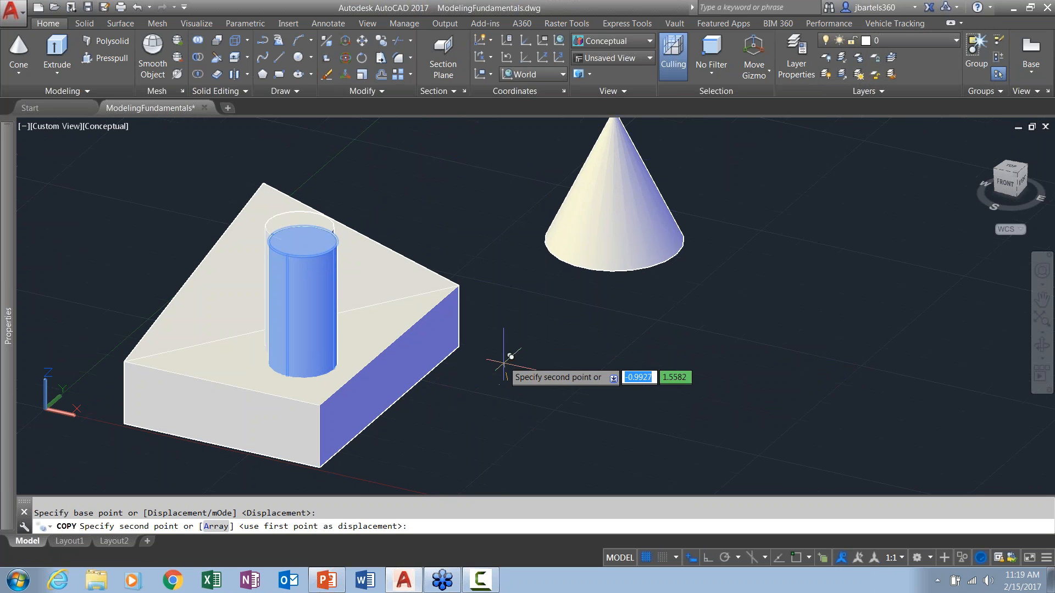
left_click(497, 304)
key("Escape")
Set the visual style to X-Ray and orbit to view the cylinders inside the box from its right side.
middle_click_drag(519, 348, 577, 371, "shift")
left_click(104, 127)
left_click(131, 277)
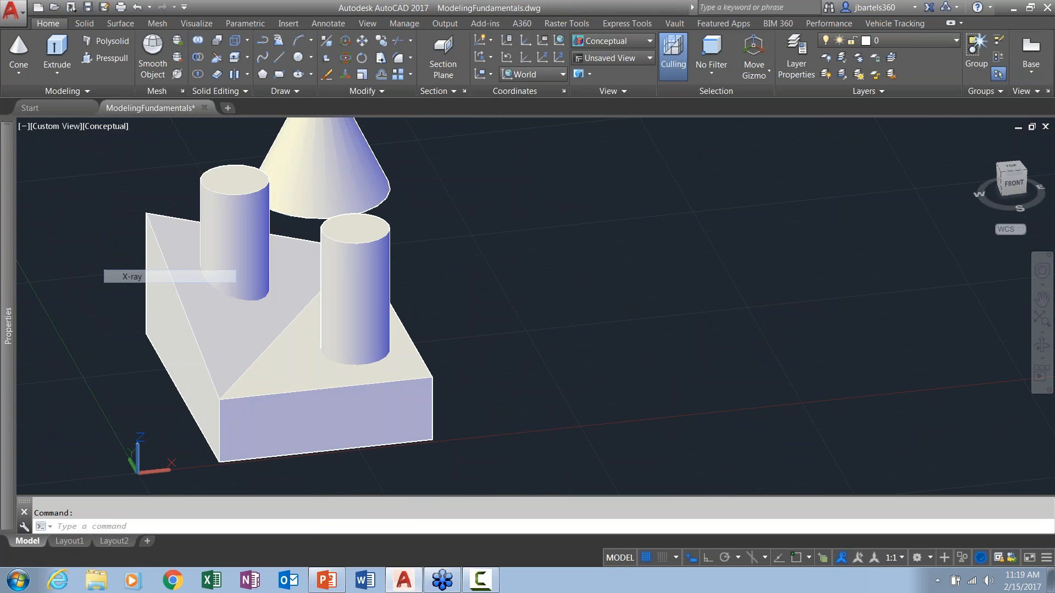
middle_click_drag(534, 337, 399, 341, "shift")
middle_click_drag(487, 339, 533, 331)
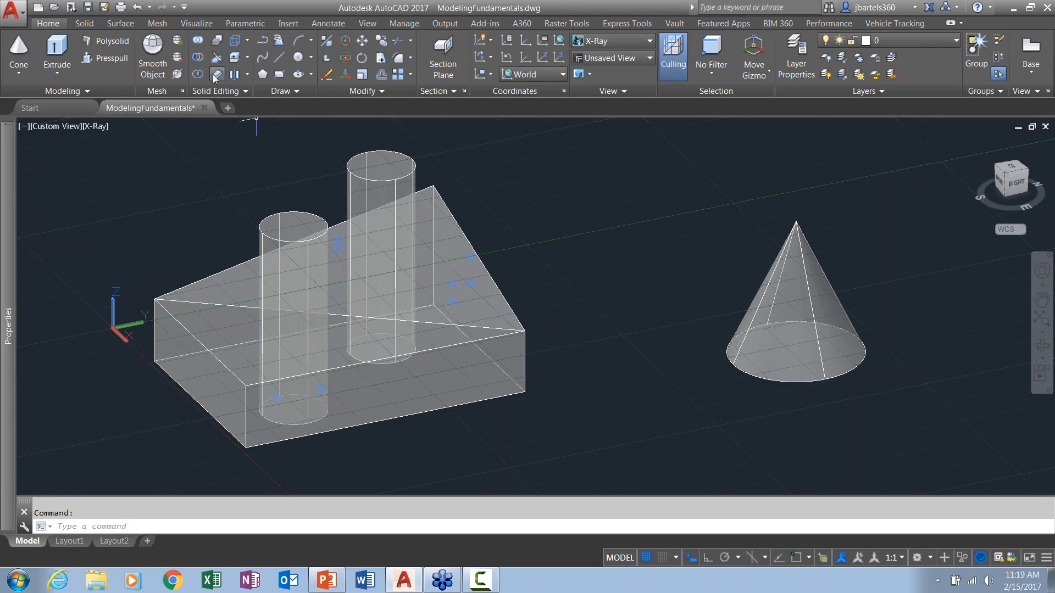
Union the box with the front cylinder, then select the result to check that it is one solid.
left_click(196, 41)
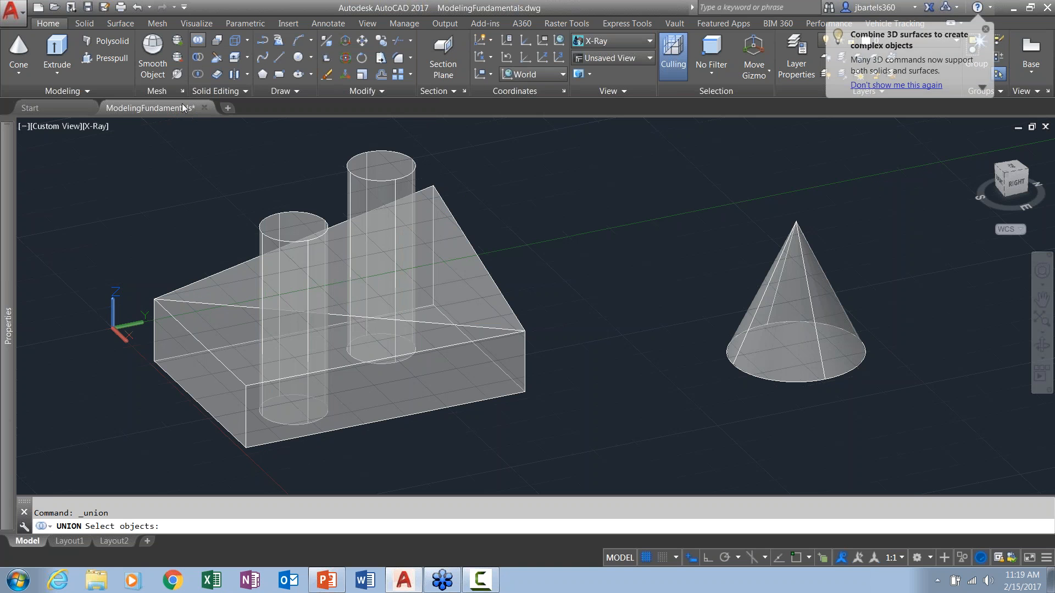
left_click(221, 273)
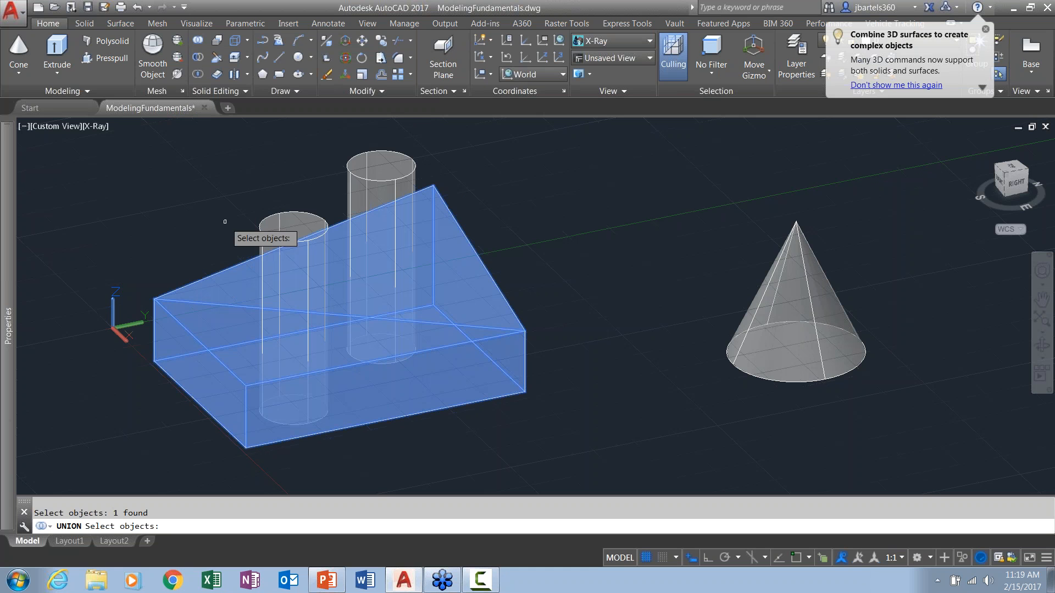
left_click(264, 220)
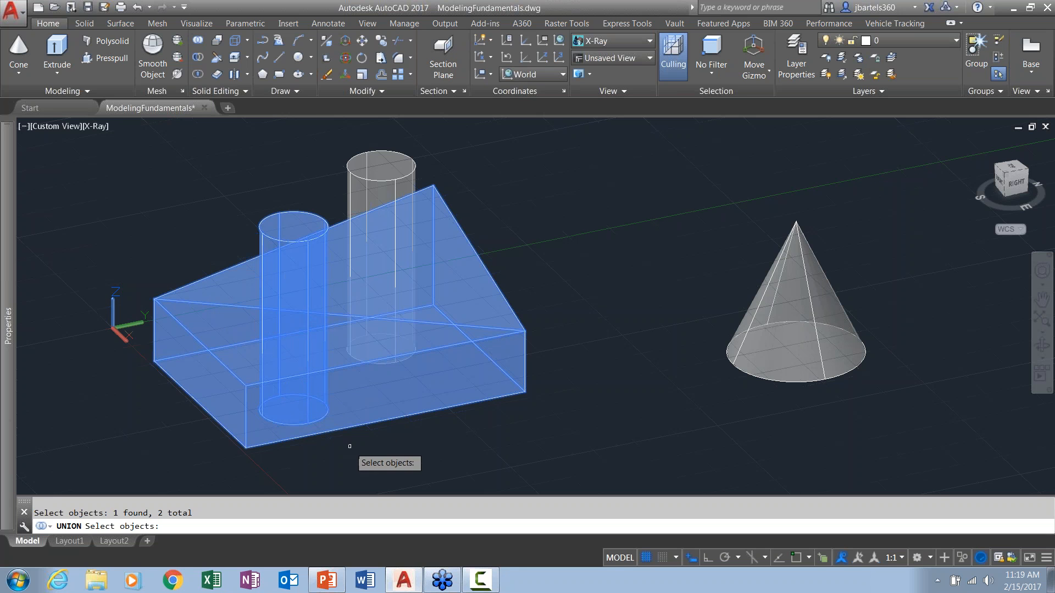
key("Return")
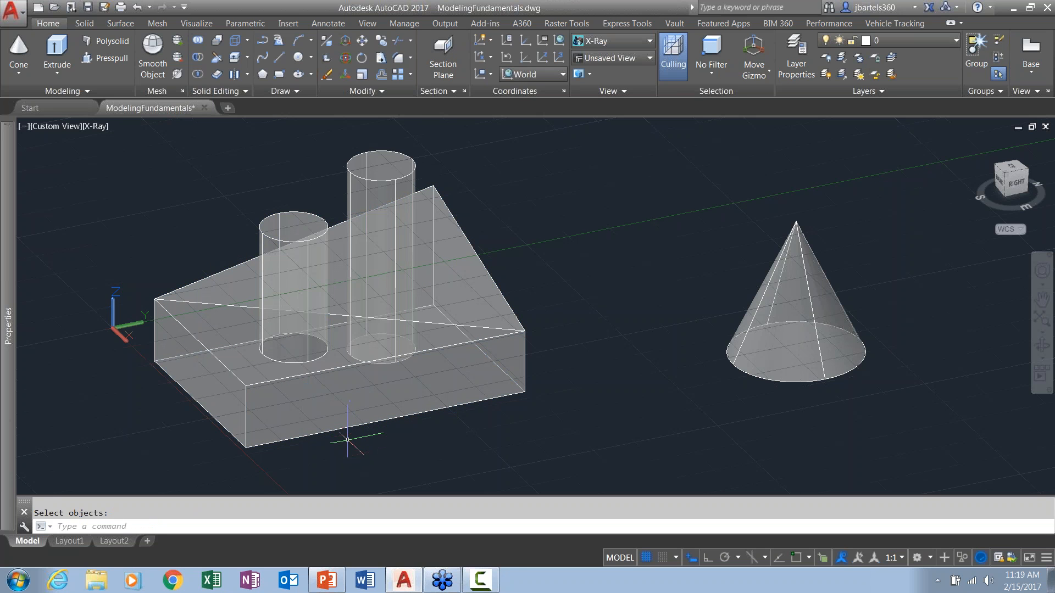
left_click(343, 430)
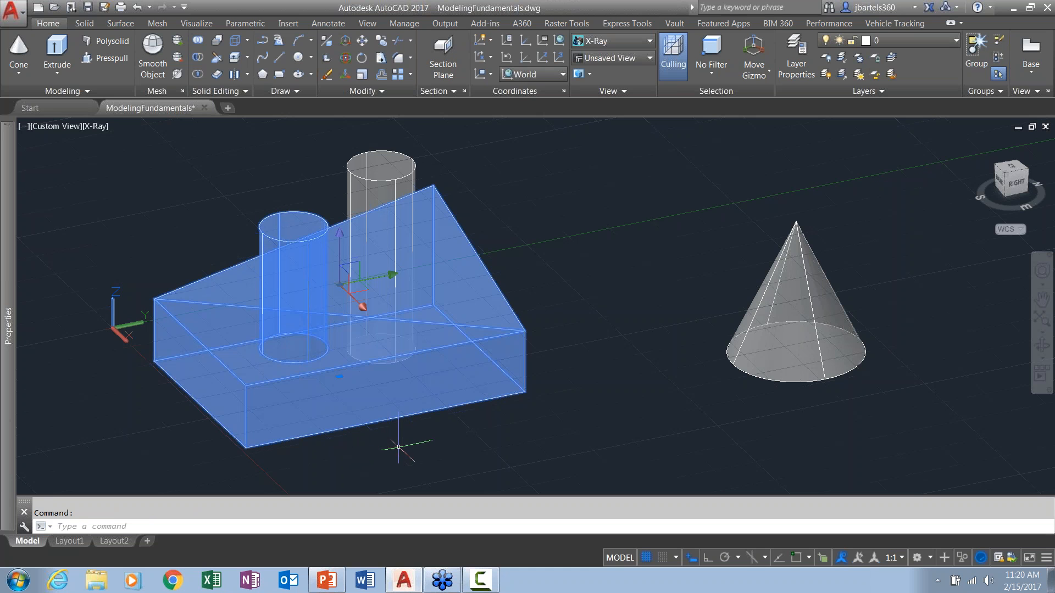
key("Escape")
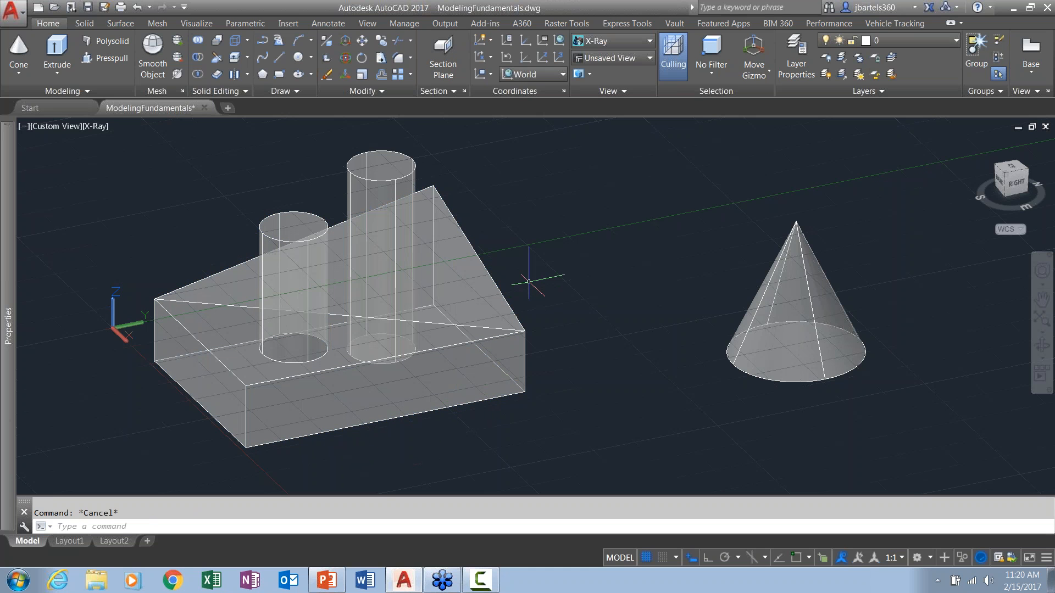
Subtract the rear cylinder from the combined box solid to cut a round hole.
left_click(198, 57)
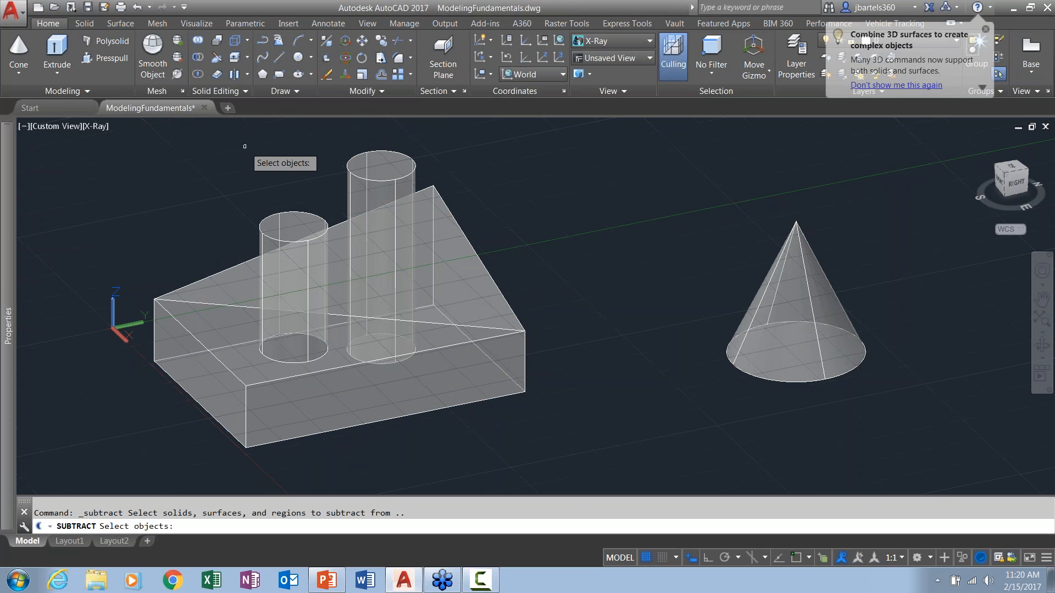
left_click(455, 212)
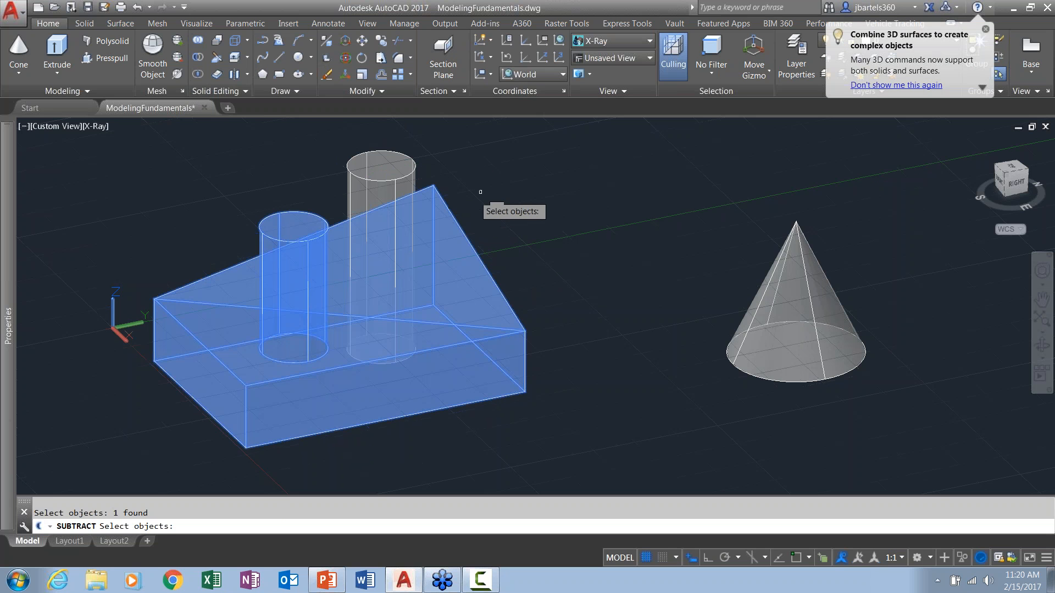
key("Return")
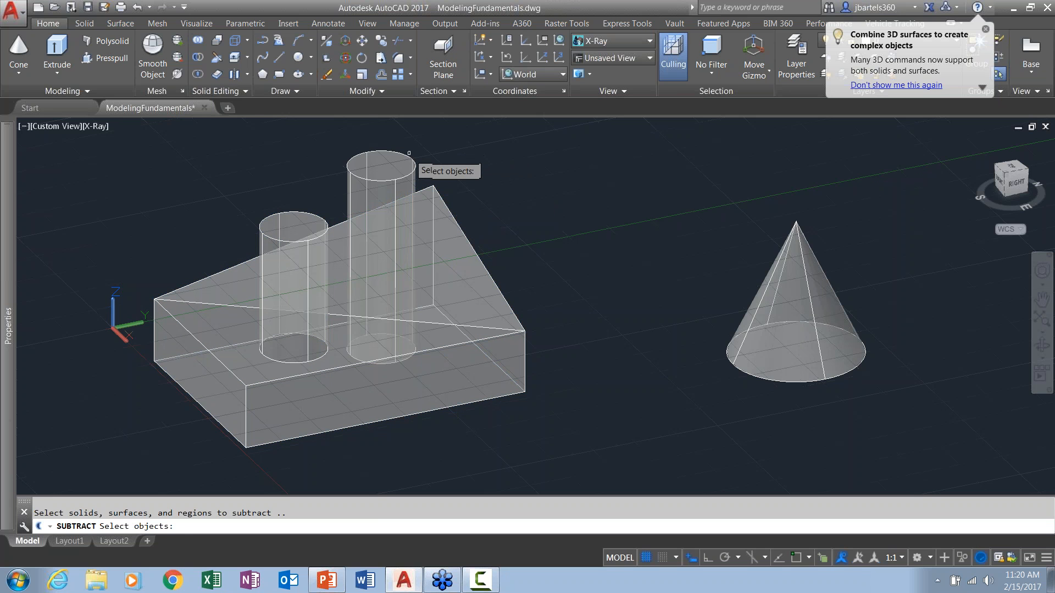
left_click(404, 155)
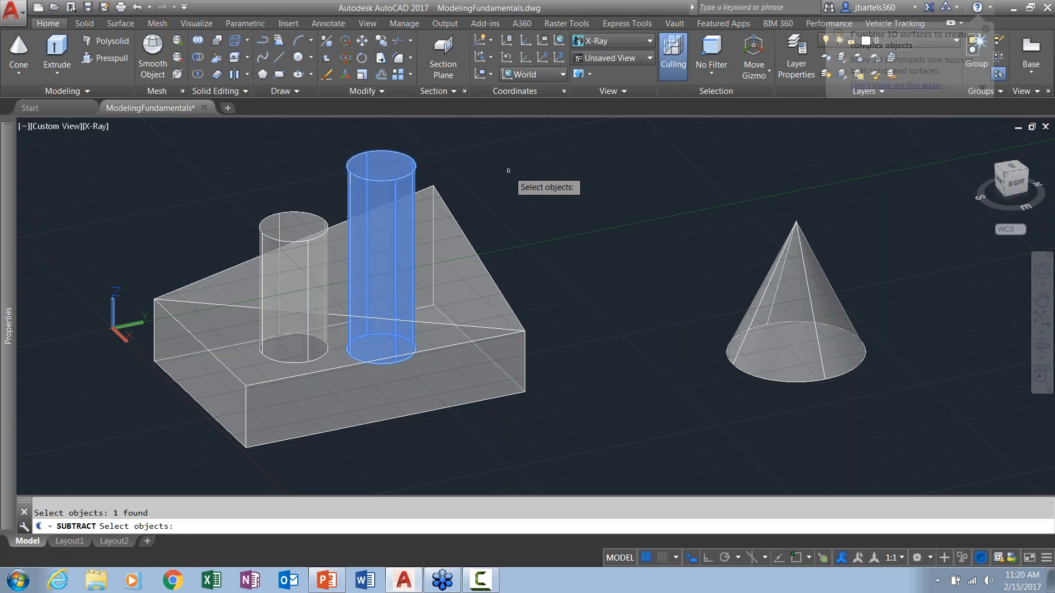
key("Return")
Set the visual style back to Conceptual and orbit to view the hole in the sloped face.
middle_click_drag(484, 216, 497, 236, "shift")
left_click(94, 127)
left_click(121, 172)
middle_click_drag(435, 391, 385, 392, "shift")
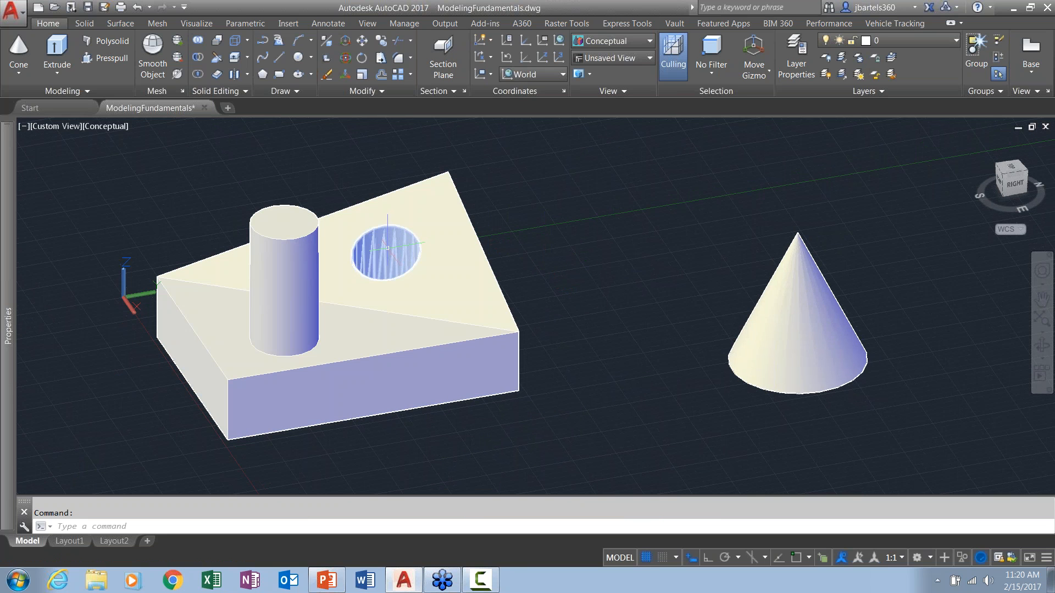
Move the hole's cylindrical face freehand along the Y axis, away from the remaining cylinder.
left_click(387, 248, "ctrl")
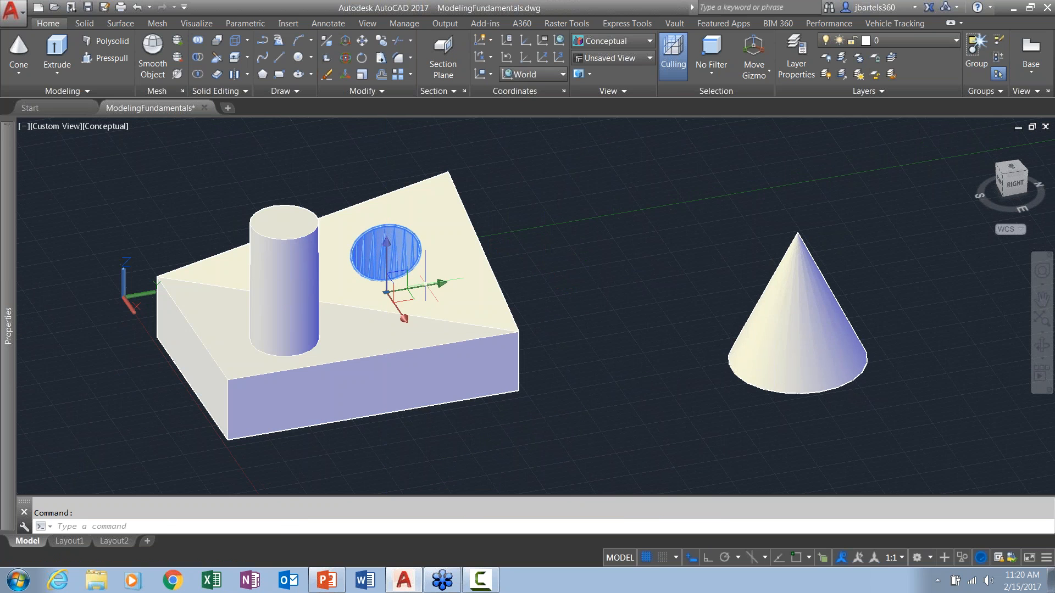
left_click(393, 268)
left_click(409, 288)
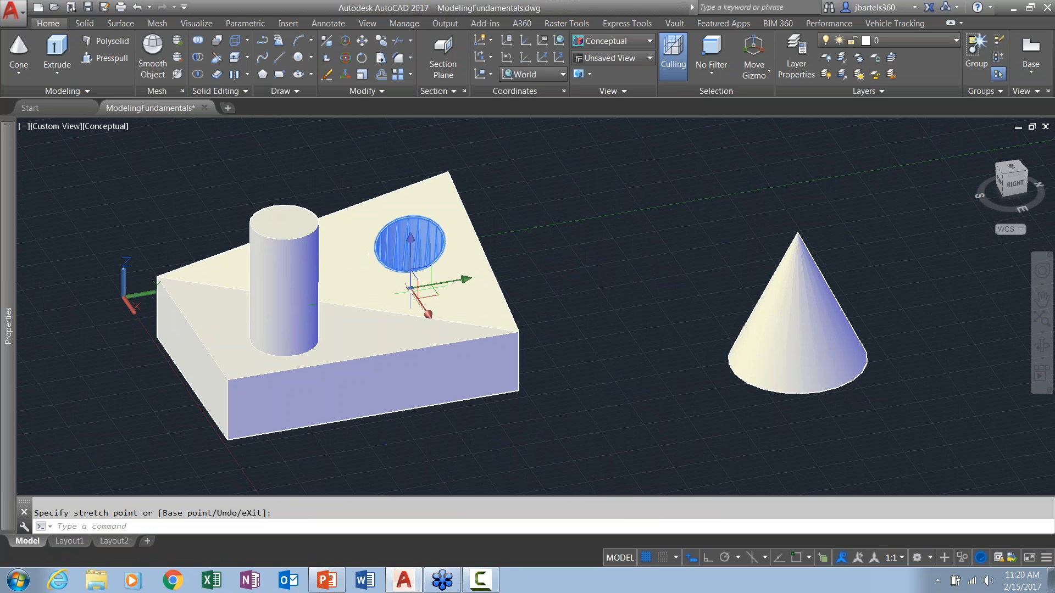
Switch the gizmo to Scale and shrink the hole uniformly to about half its diameter.
right_click(417, 282)
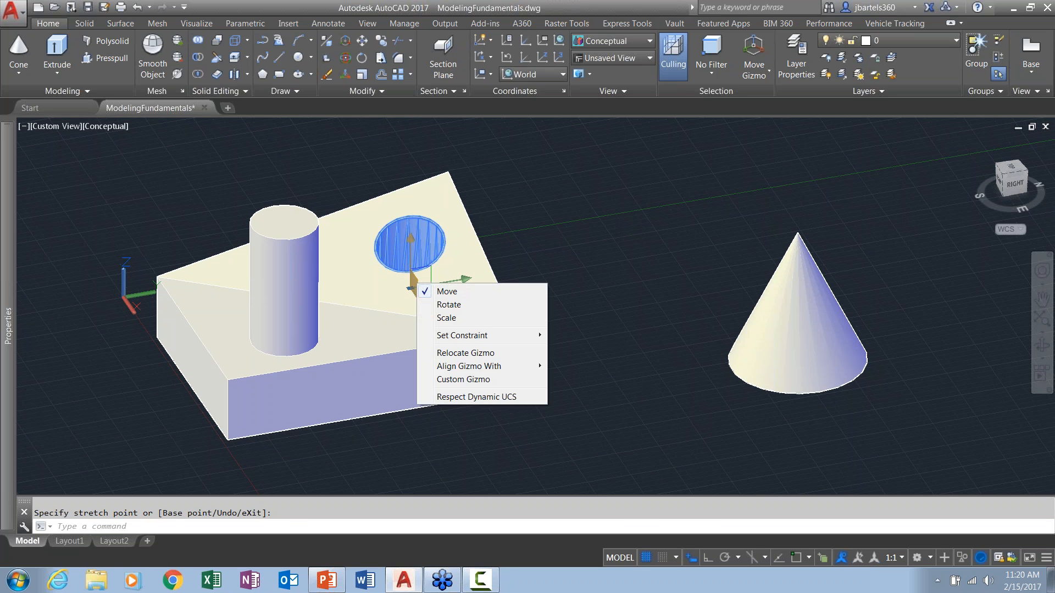
left_click(446, 318)
left_click(419, 277)
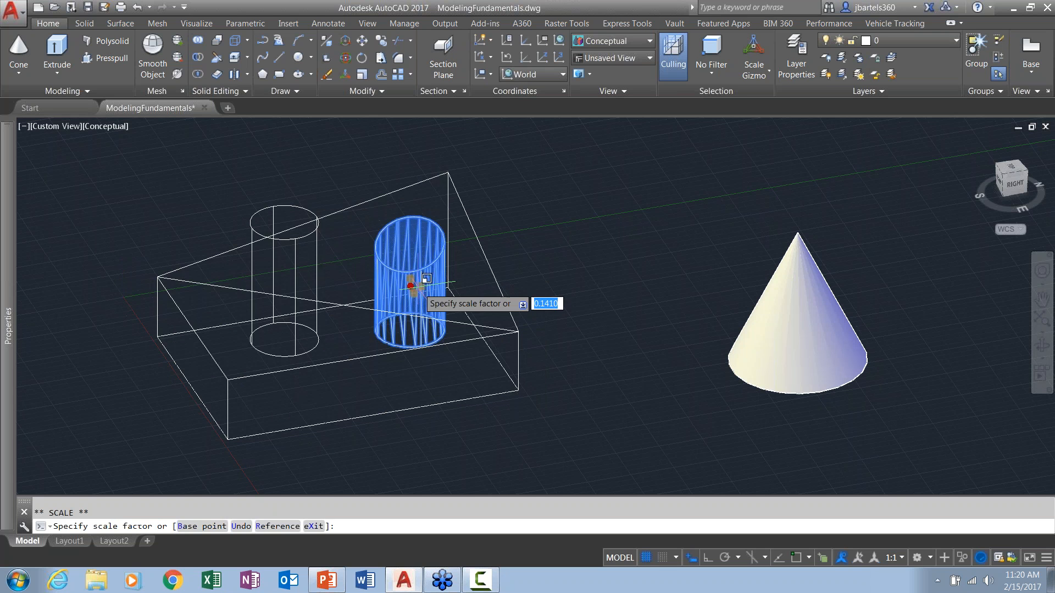
left_click(428, 282)
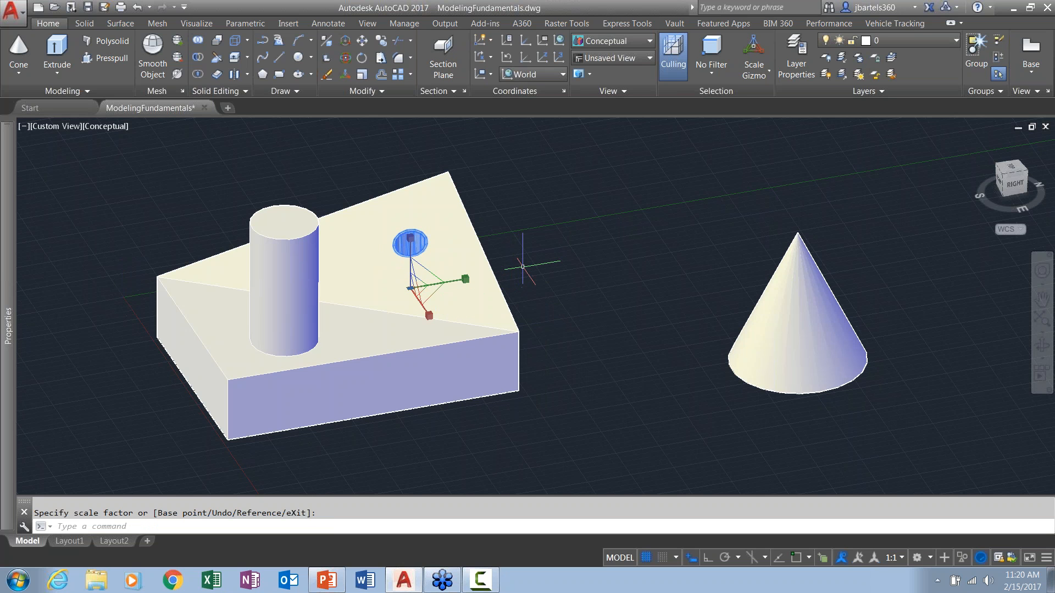
key("Escape")
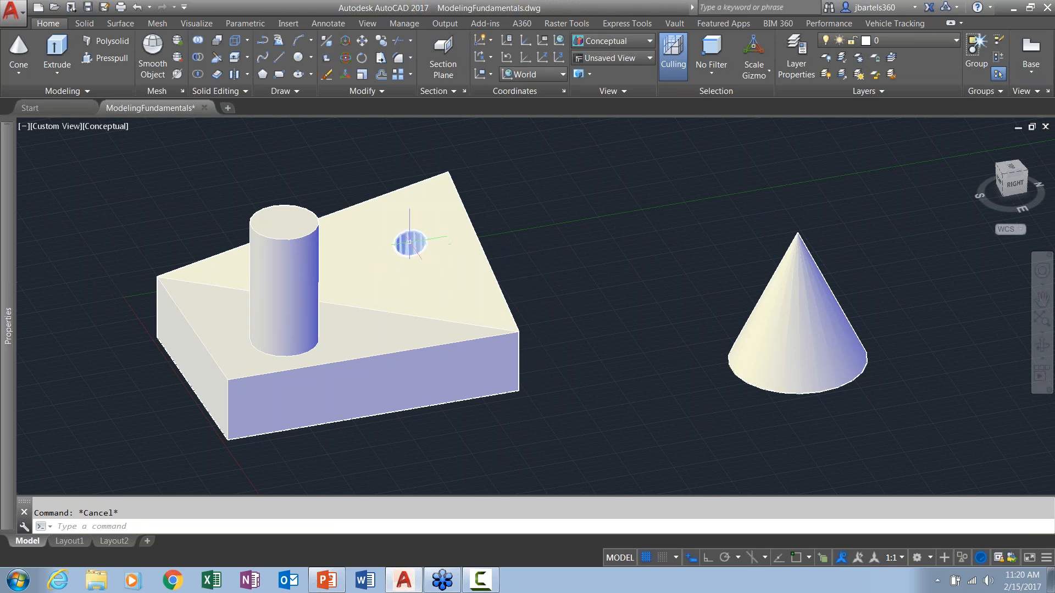
Delete the hole's cylindrical face to close the opening in the sloped surface.
left_click(409, 242, "ctrl")
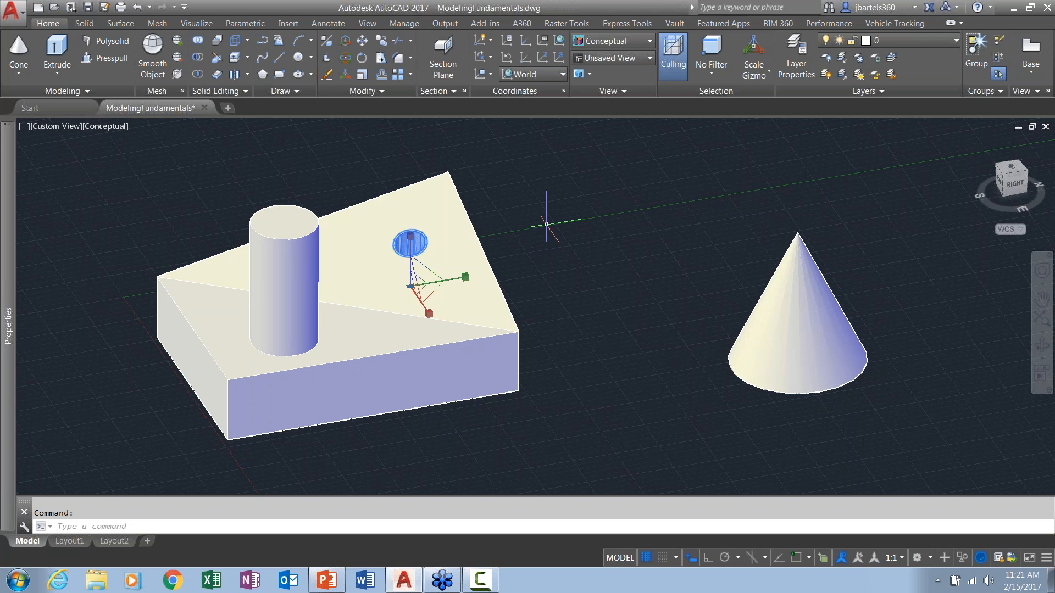
key("Delete")
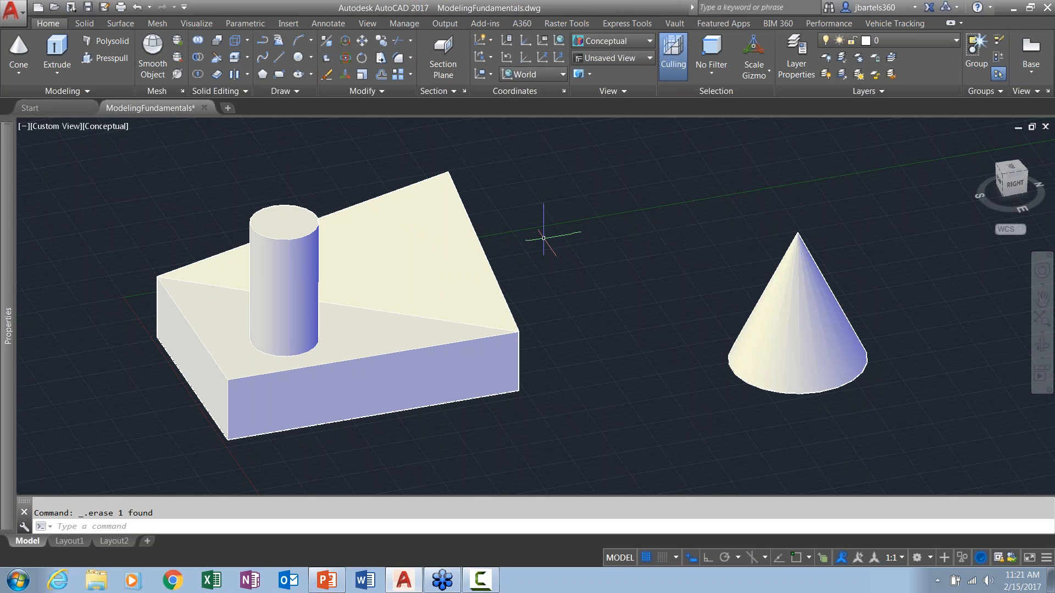
middle_click_drag(543, 244, 538, 253)
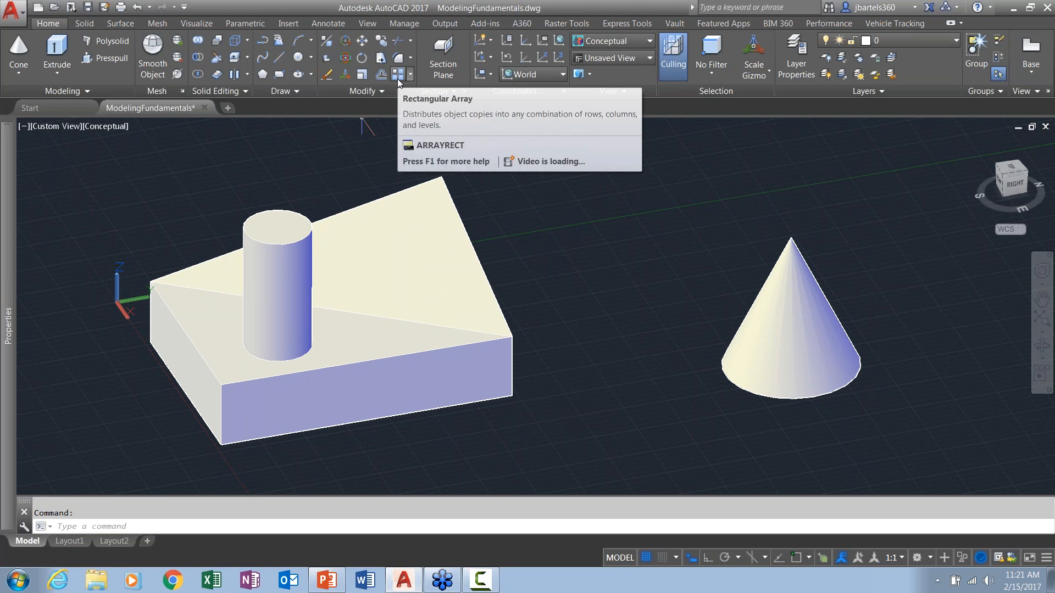
Draw a circle freehand near the middle of the box's long right side face using the dynamic UCS.
left_click(298, 56)
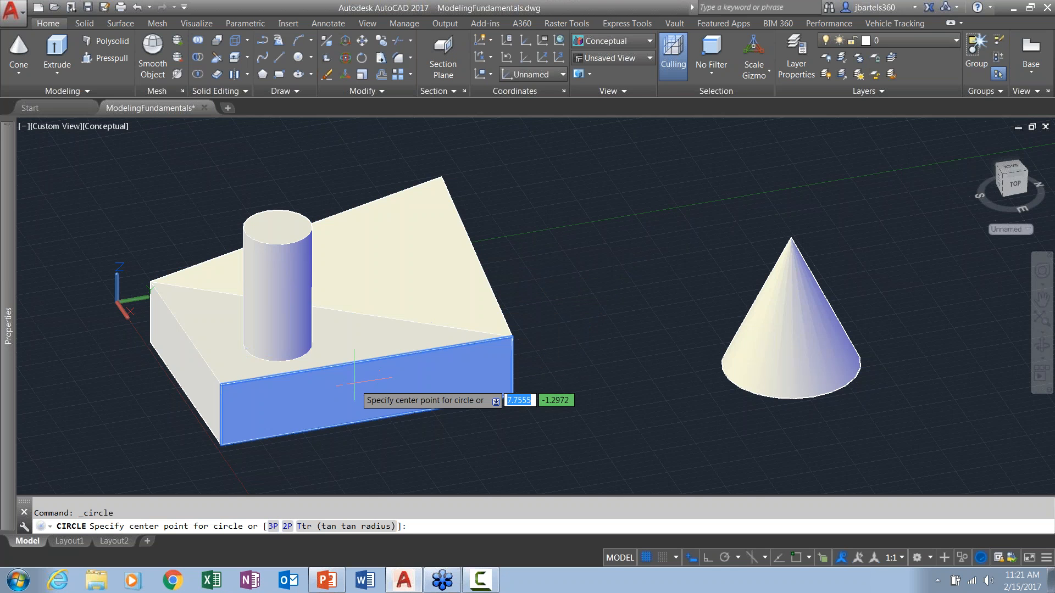
left_click(383, 393)
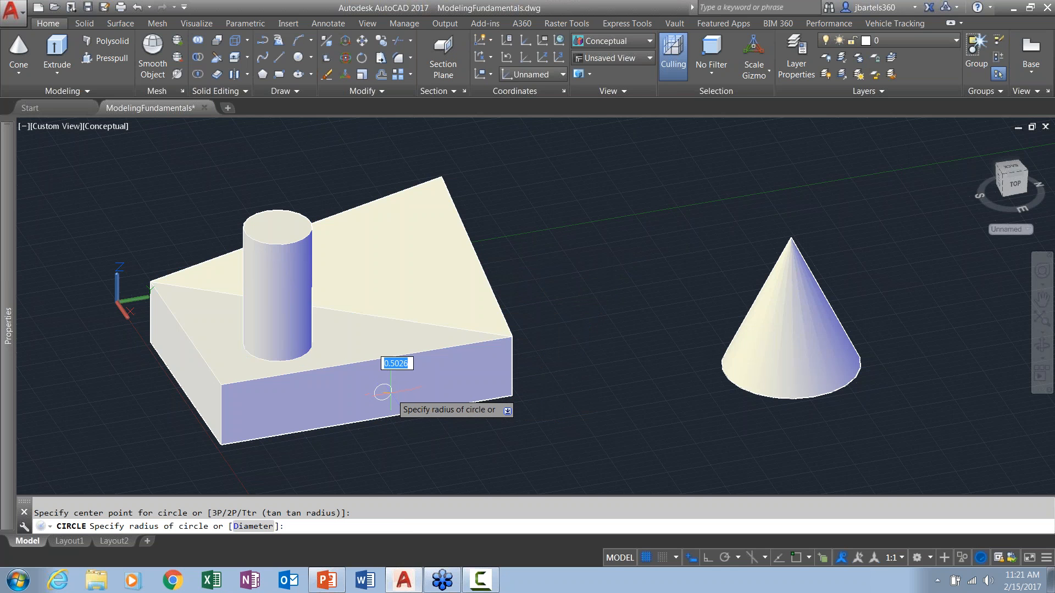
left_click(405, 391)
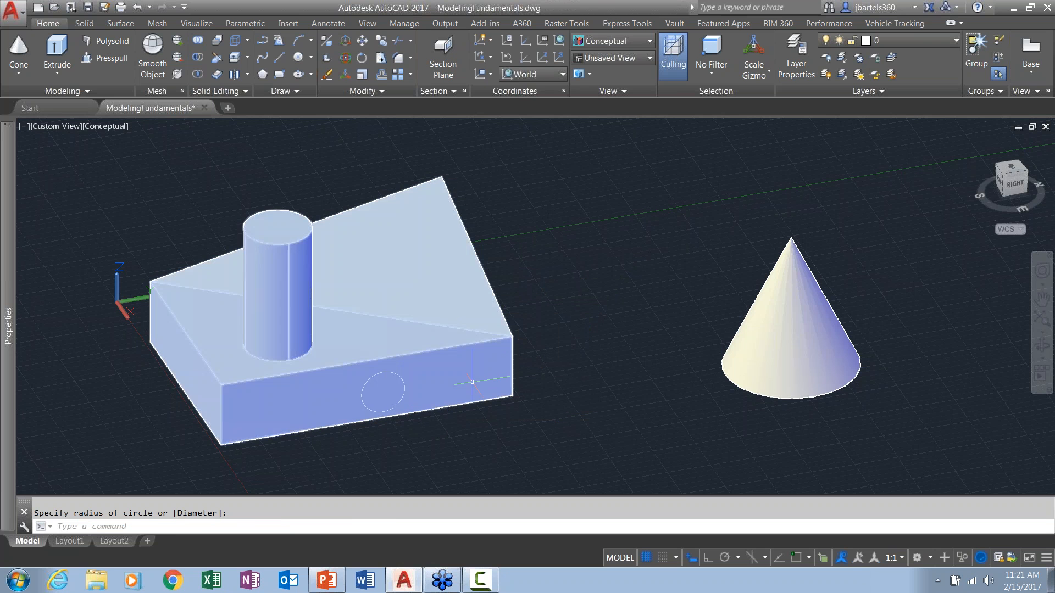
Draw a second circle freehand on the box's sloped top face, where the hole was.
left_click(298, 59)
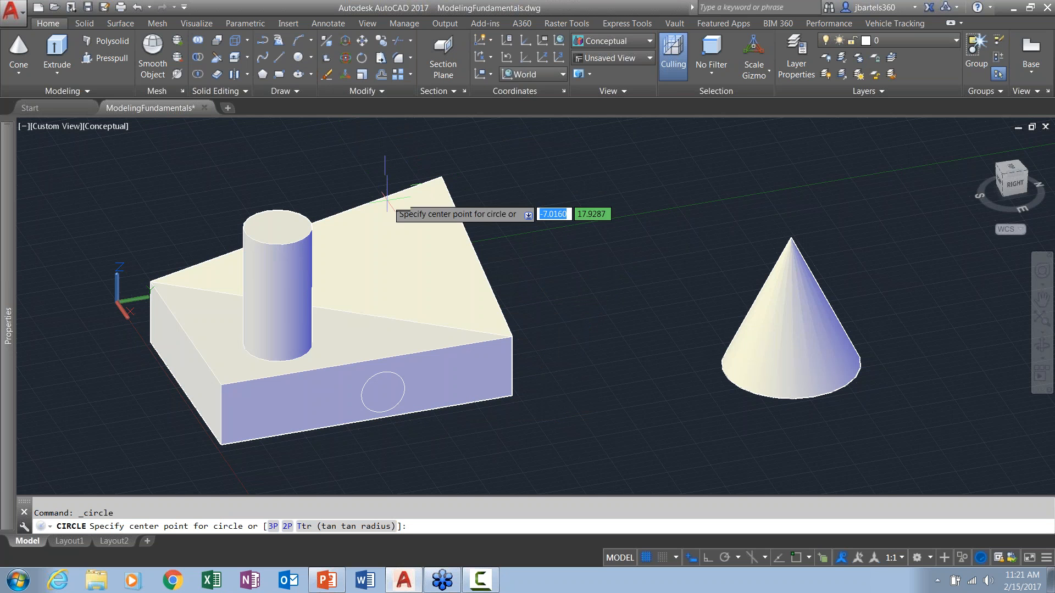
left_click(416, 254)
left_click(417, 254)
key("Escape")
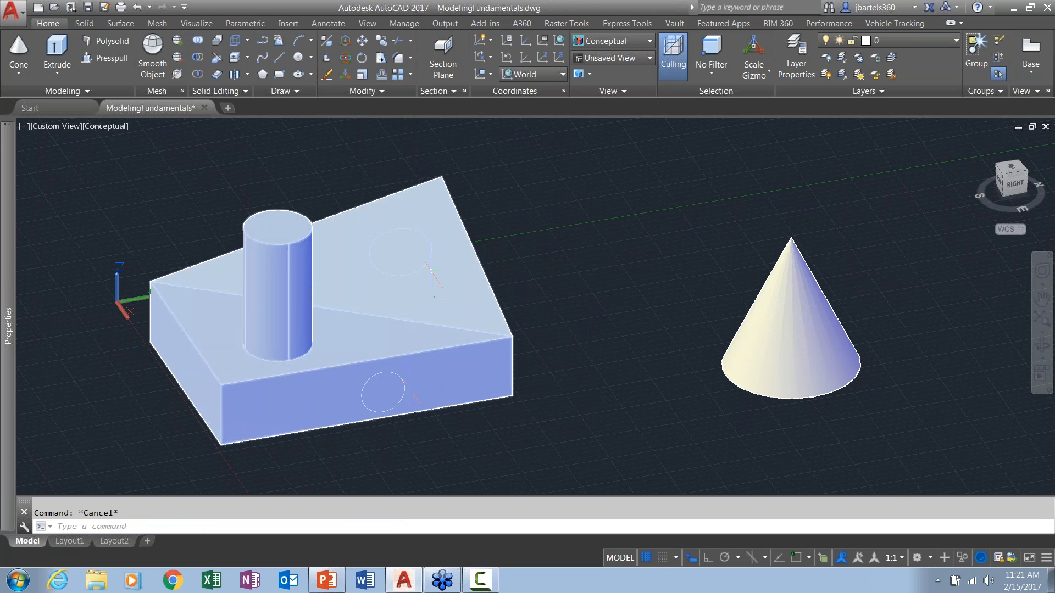
mouse_move(523, 286)
middle_mouse_down("shift")
mouse_move(521, 297)
mouse_move(459, 273)
mouse_move(525, 280)
middle_mouse_up("shift")
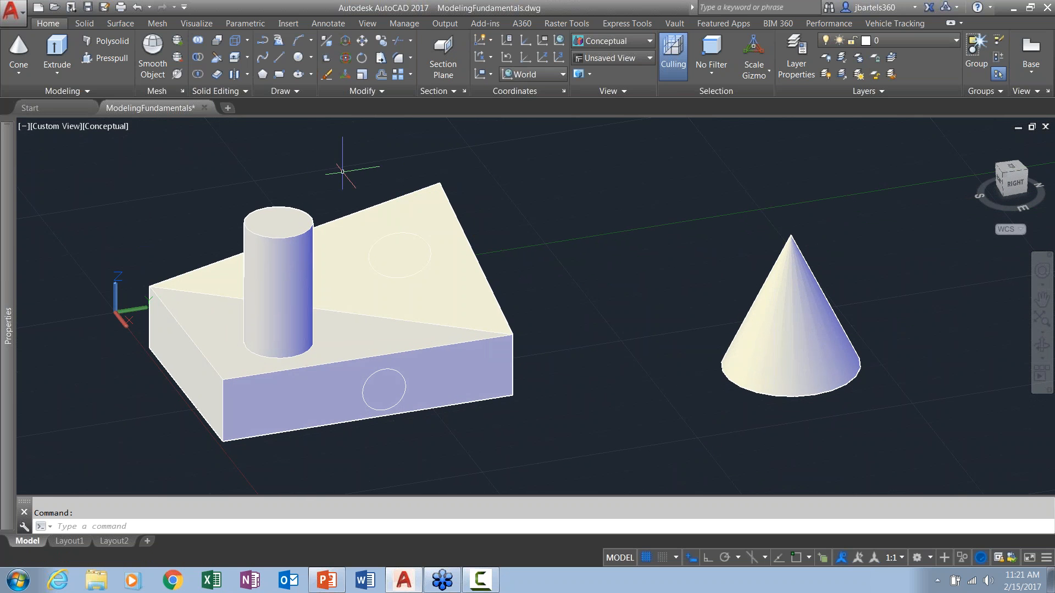
Presspull the circle on the box's sloped face outward into a short cylindrical boss.
left_click(110, 57)
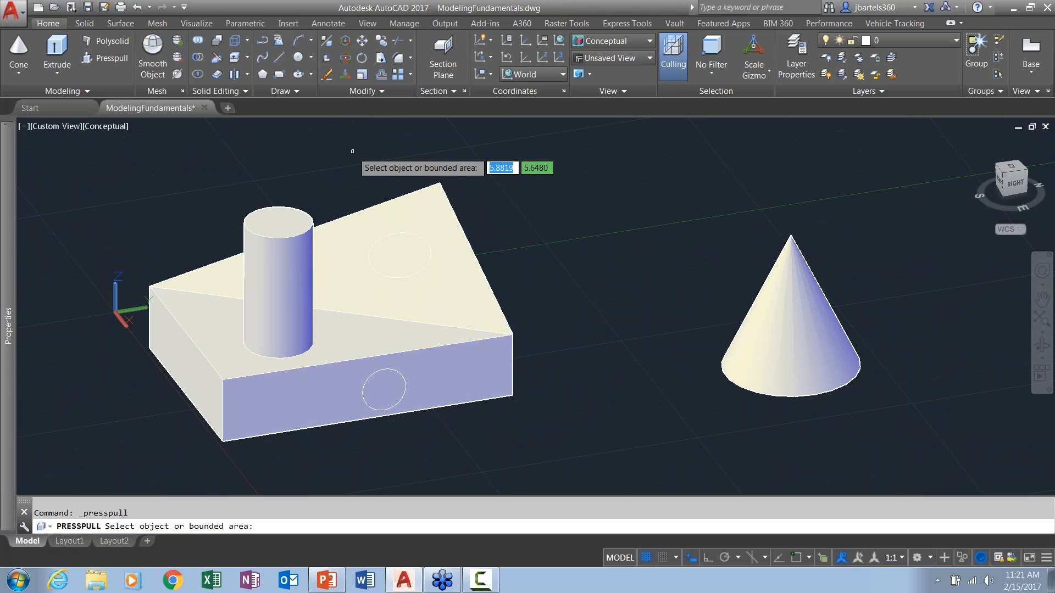
left_click(399, 255)
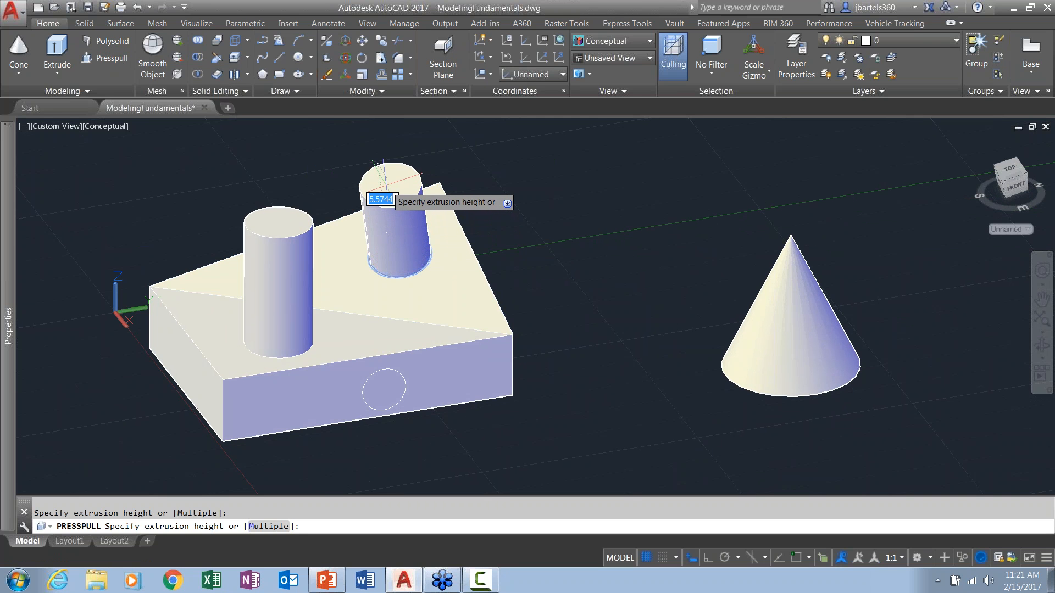
left_click(400, 233)
Presspull the circle on the box's long side face inward to cut a round hole through the box.
left_click(389, 387)
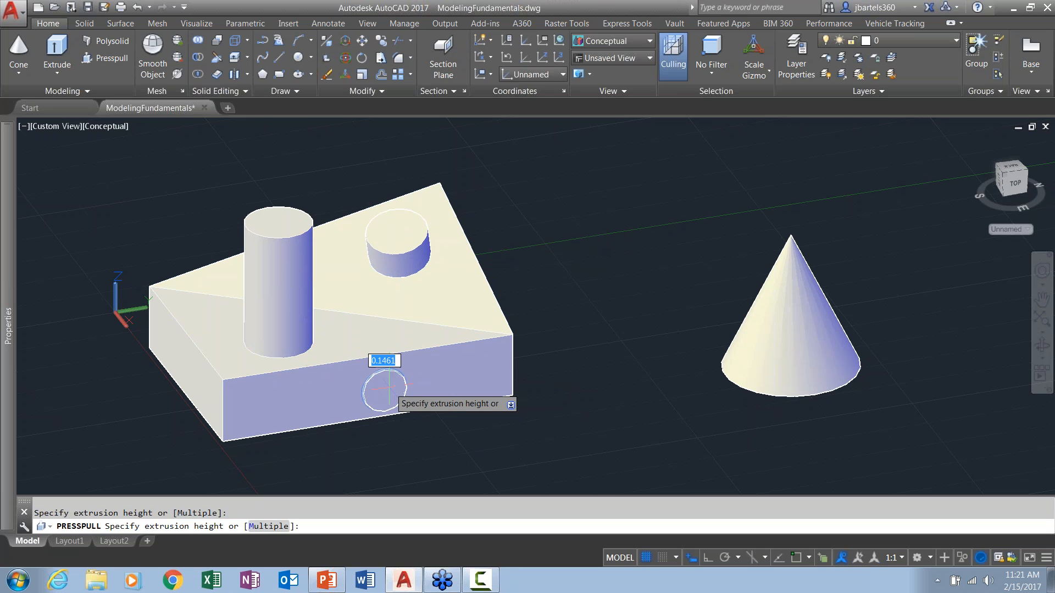
left_click(321, 182)
middle_click_drag(443, 423, 352, 428, "shift")
key("Escape")
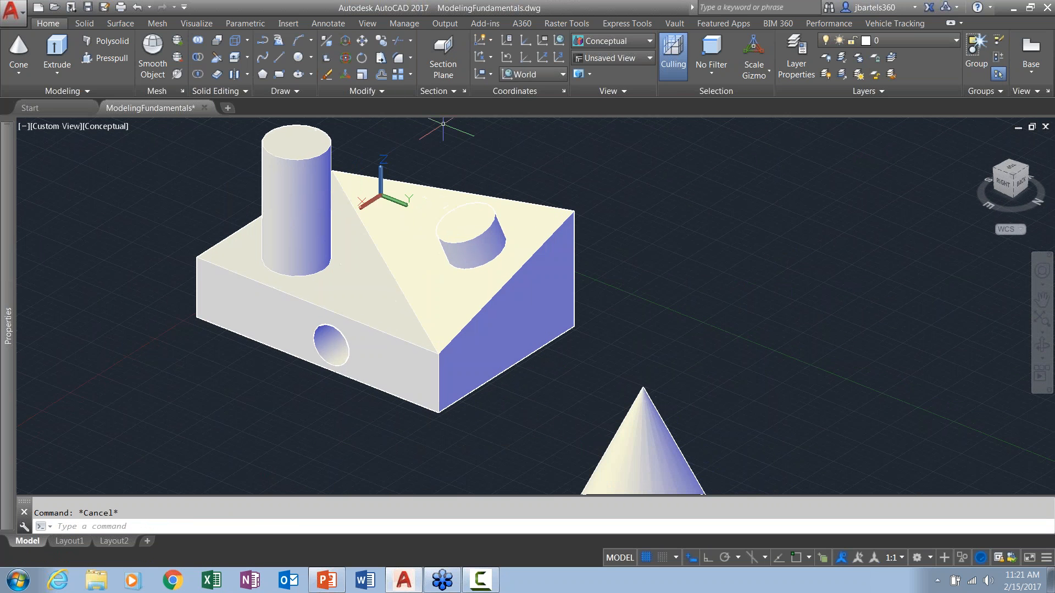
Draw a three-point arc freehand on the ground plane beside the box's end face below the slope.
left_click(299, 40)
left_click(489, 399)
left_click(547, 387)
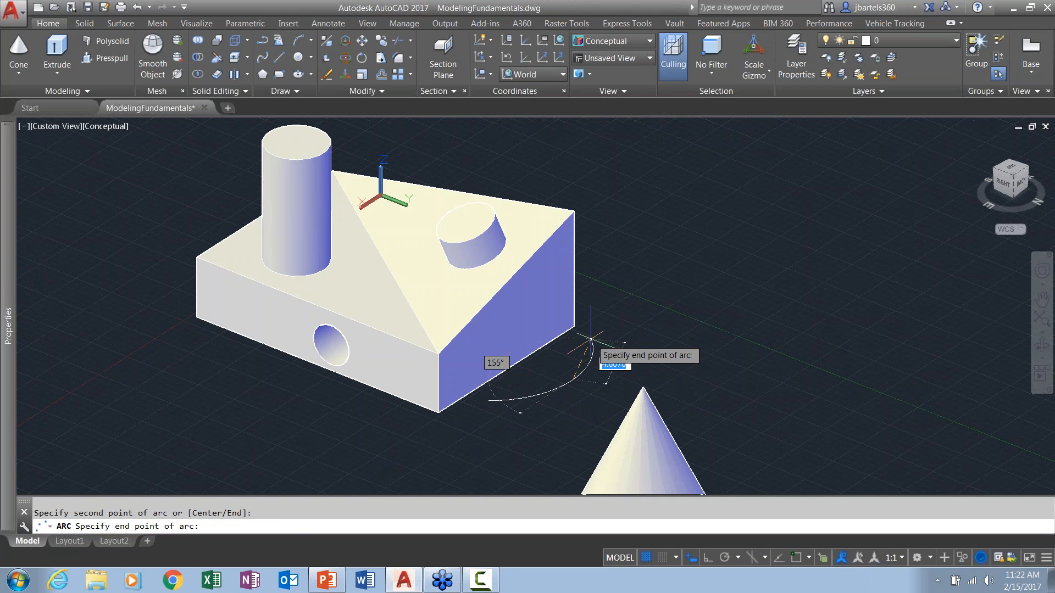
left_click(565, 342)
key("Escape")
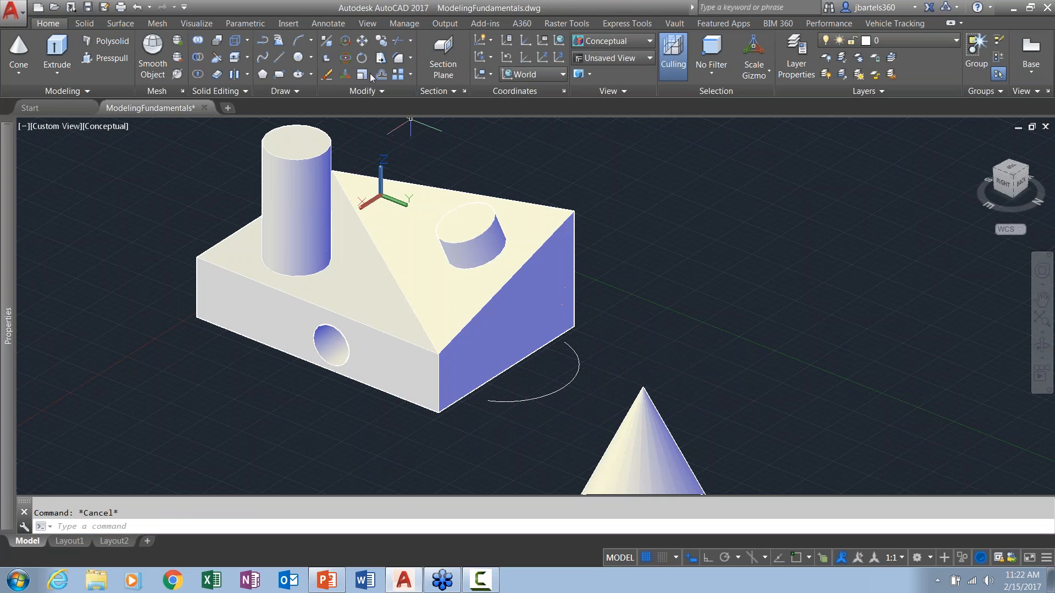
Move the arc a short distance toward the box so both of its ends lie under the end face.
left_click(362, 40)
left_click(578, 366)
key("Return")
left_click(611, 370)
left_click(599, 370)
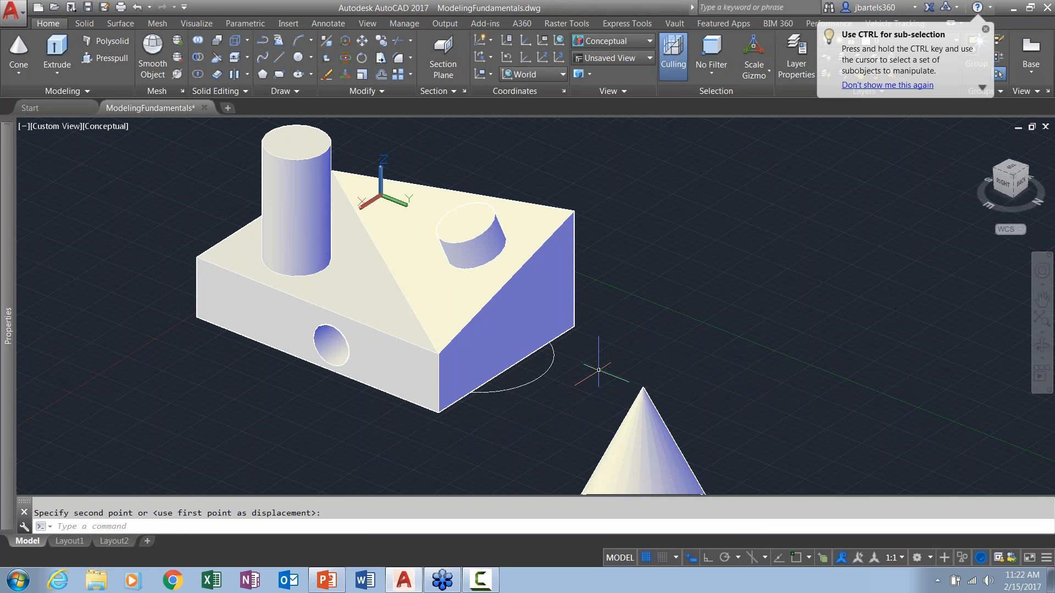
key("Escape")
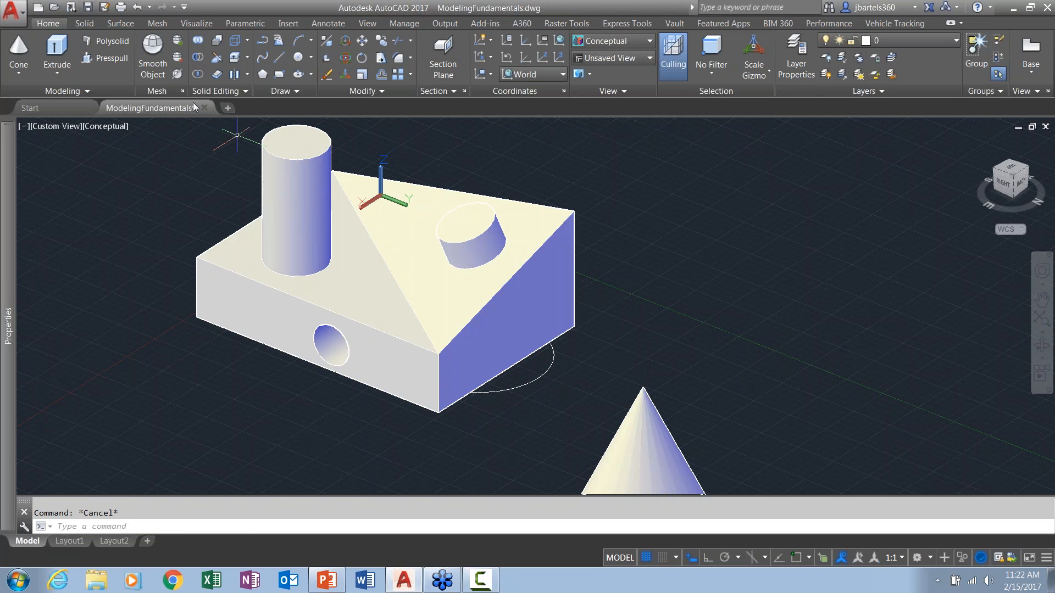
Presspull the area bounded by the arc and the box's end face upward into a half-round block lower than the slope's peak.
left_click(104, 58)
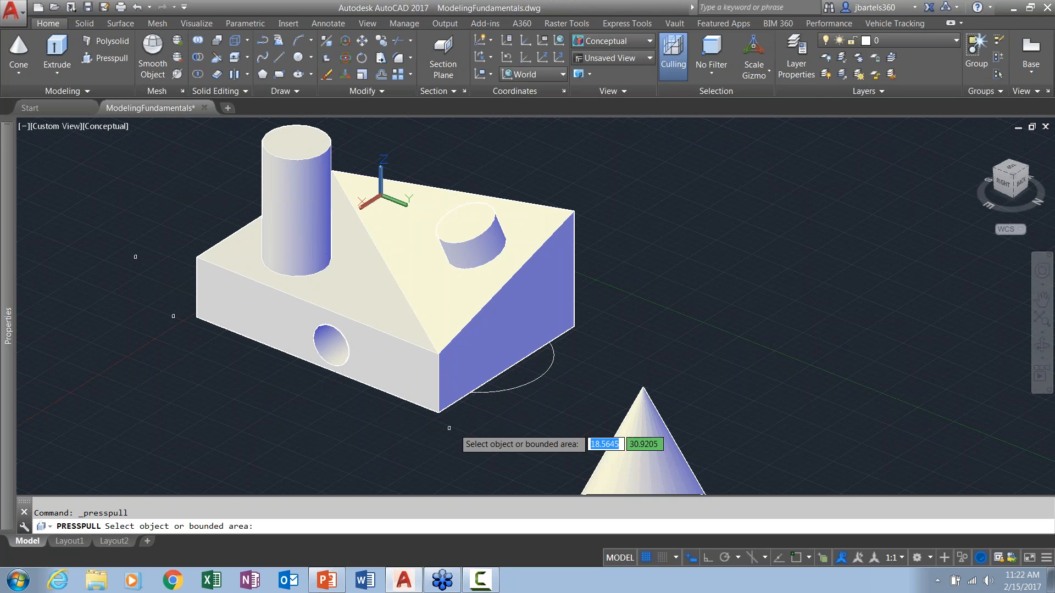
left_click(530, 385)
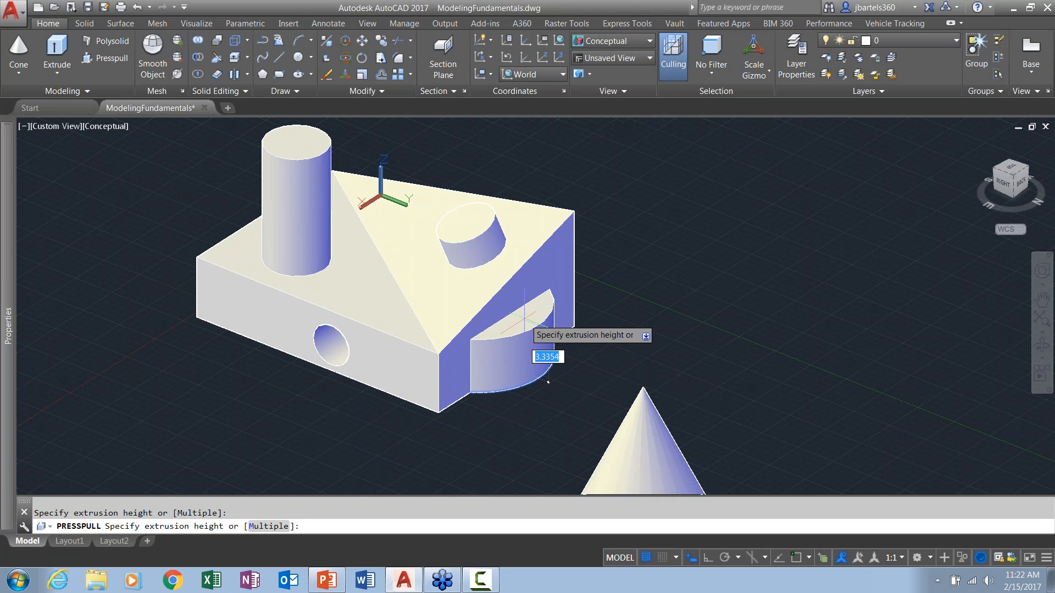
left_click(548, 381)
key("Return")
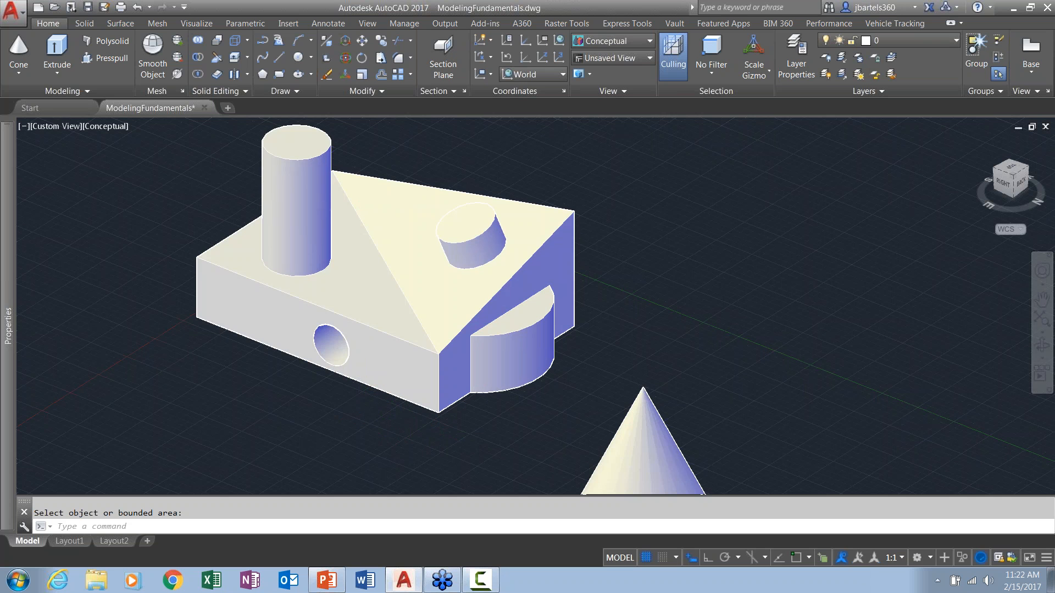
Loft a surface between the lower and upper arcs beside the separate line, using cross sections only.
scroll(355, 400, "down", 4)
middle_click_drag(352, 405, 477, 349, "shift")
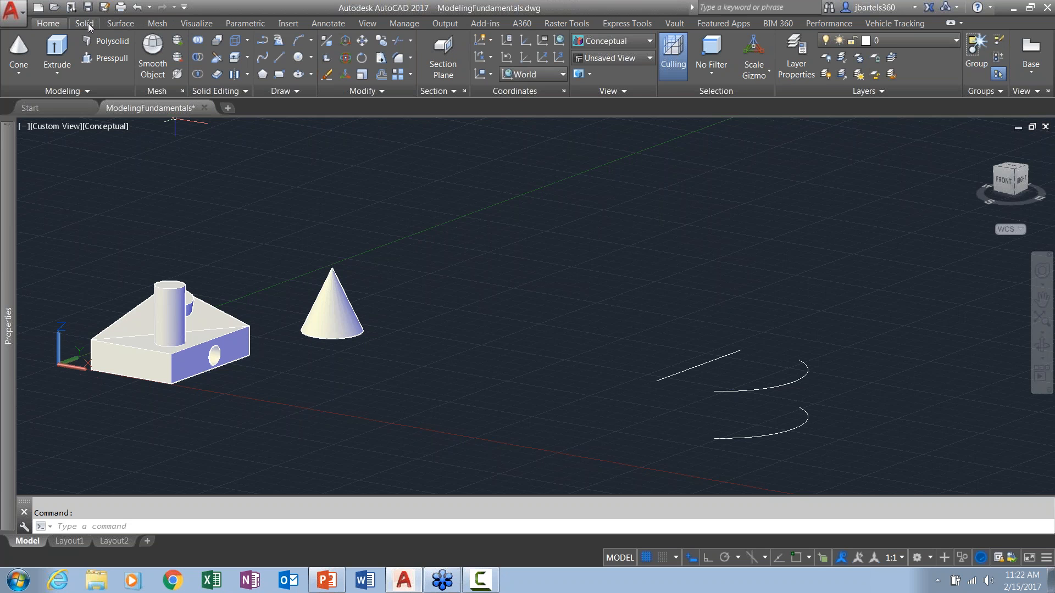
left_click(120, 22)
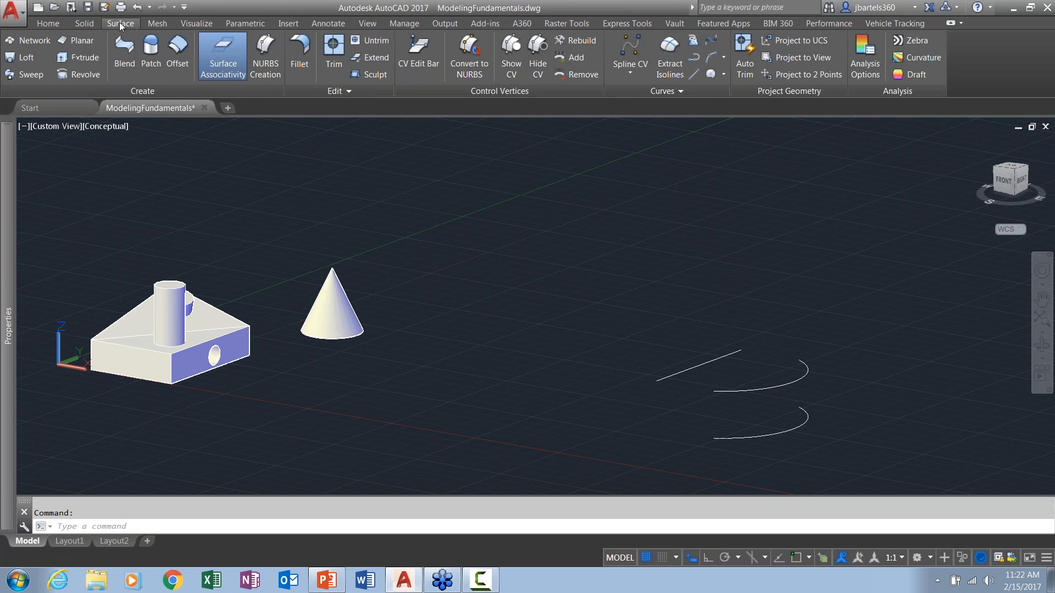
middle_click_drag(620, 298, 428, 223)
scroll(539, 303, "up", 4)
middle_click_drag(546, 299, 508, 283)
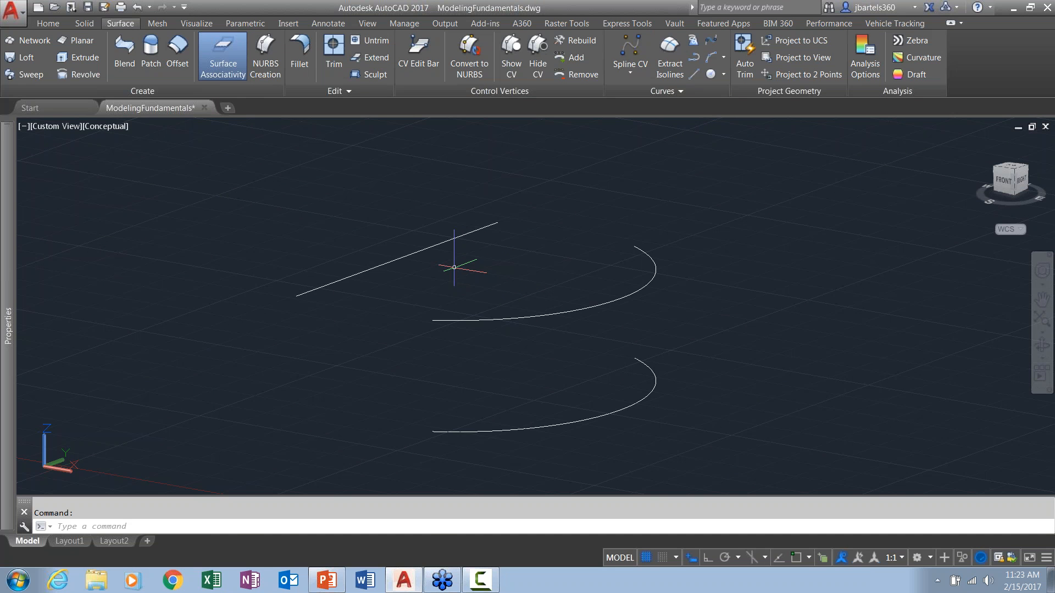
left_click(24, 59)
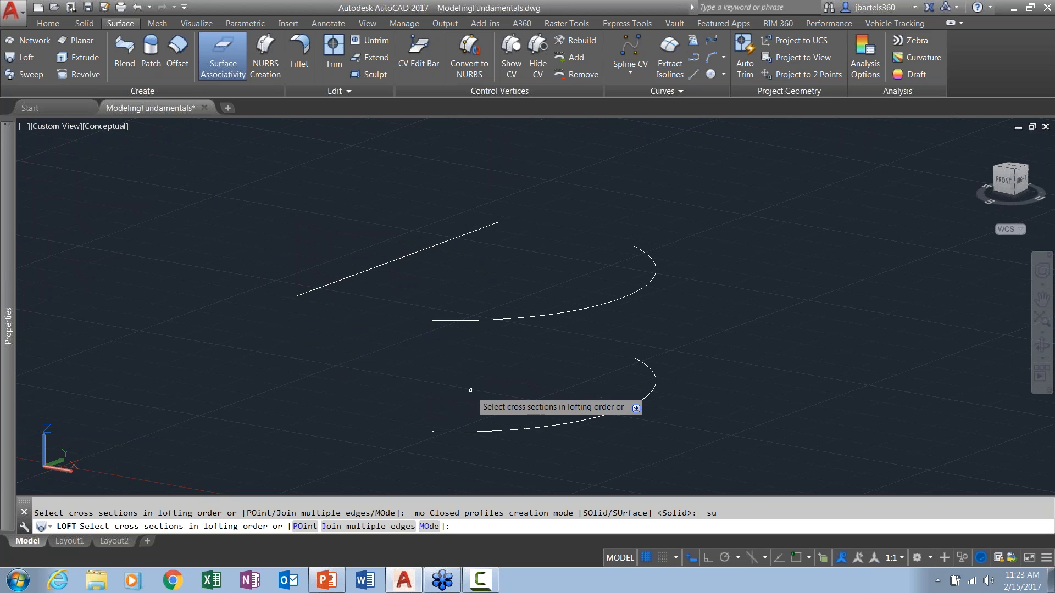
left_click(471, 431)
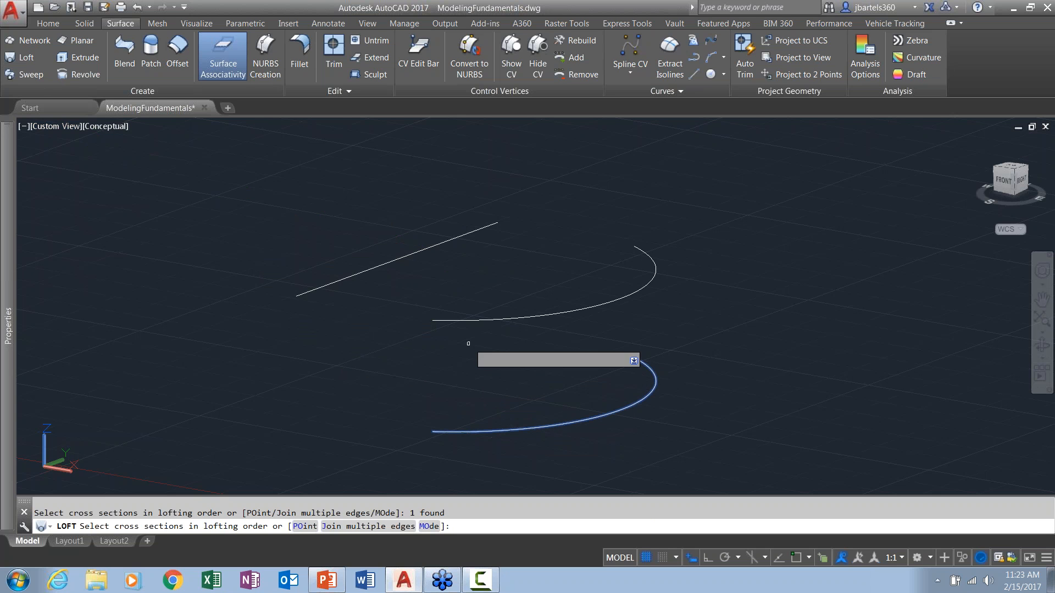
left_click(440, 320)
key("Return")
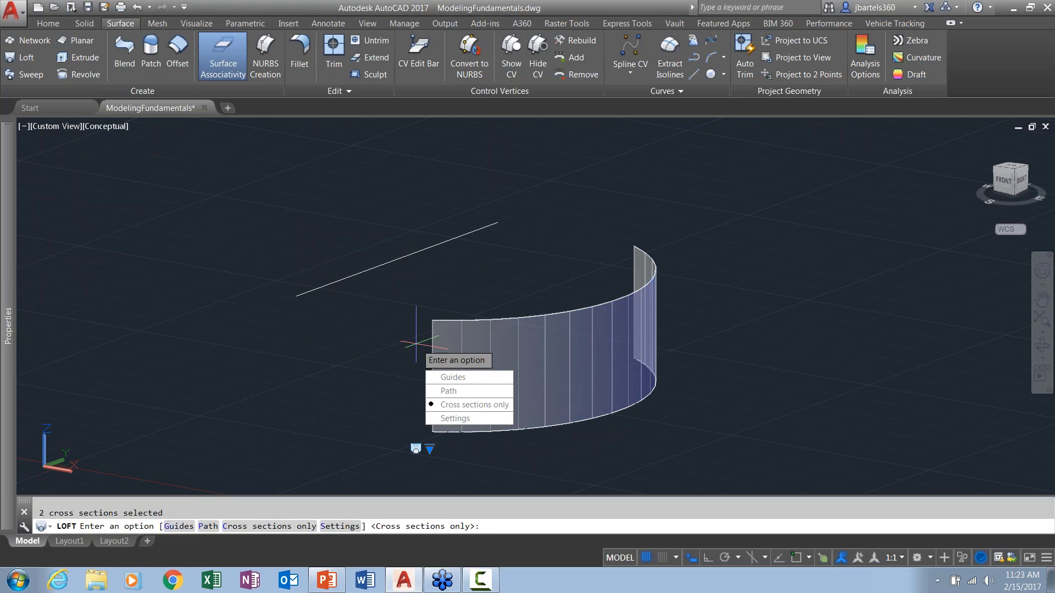
key("Return")
Loft a second surface from the straight line to the curved wall's upper edge, using cross sections only.
mouse_move(360, 369)
middle_mouse_down("shift")
mouse_move(373, 379)
mouse_move(377, 364)
middle_mouse_up("shift")
left_click(21, 57)
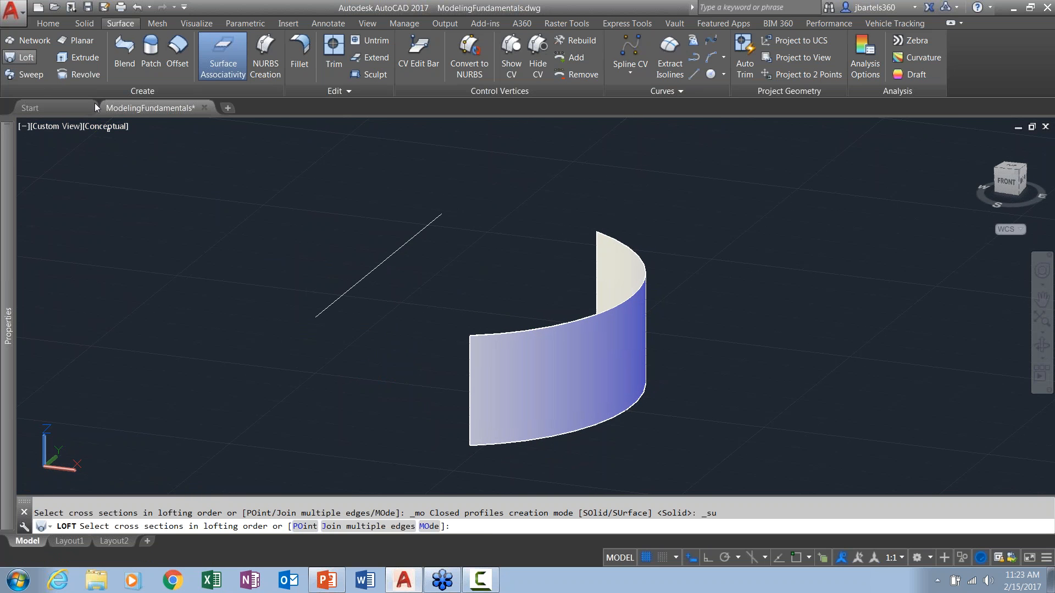
left_click(374, 278)
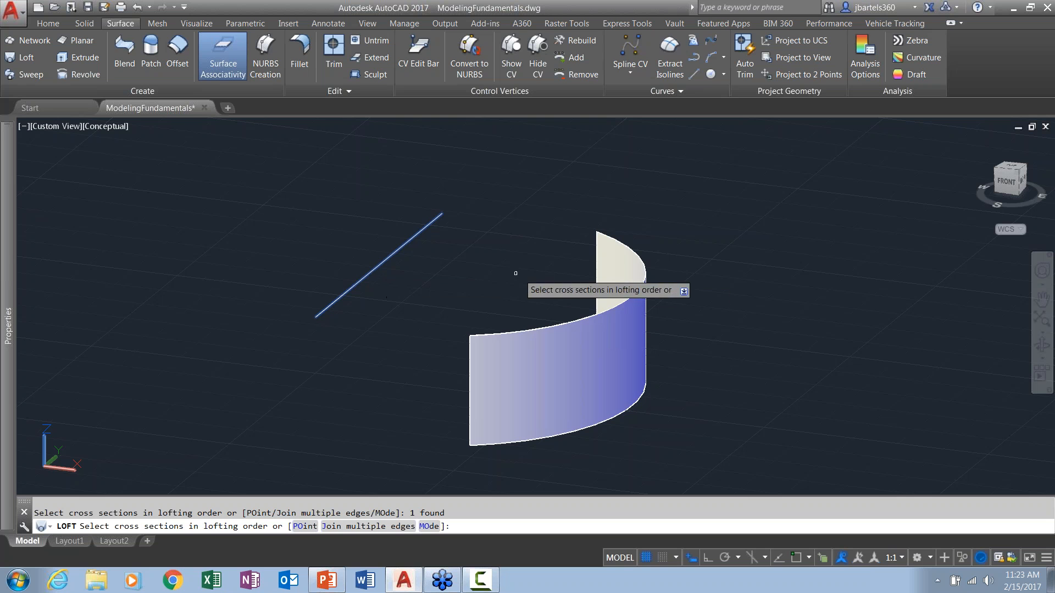
left_click(598, 316)
key("Return")
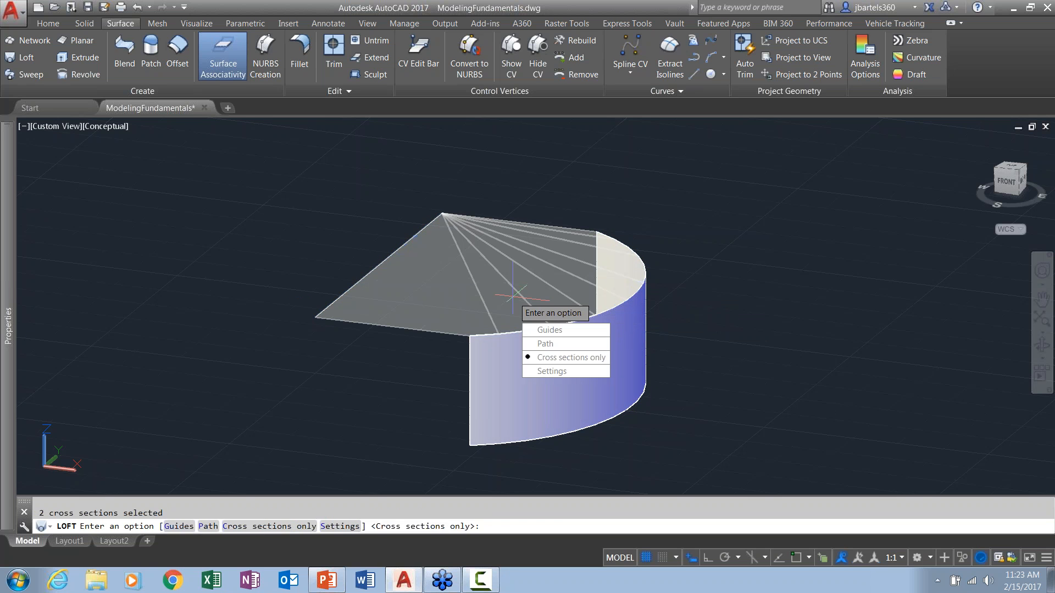
key("Return")
Fillet the edge between the flat top surface and the curved wall surface with the default radius.
middle_click_drag(645, 430, 633, 400, "shift")
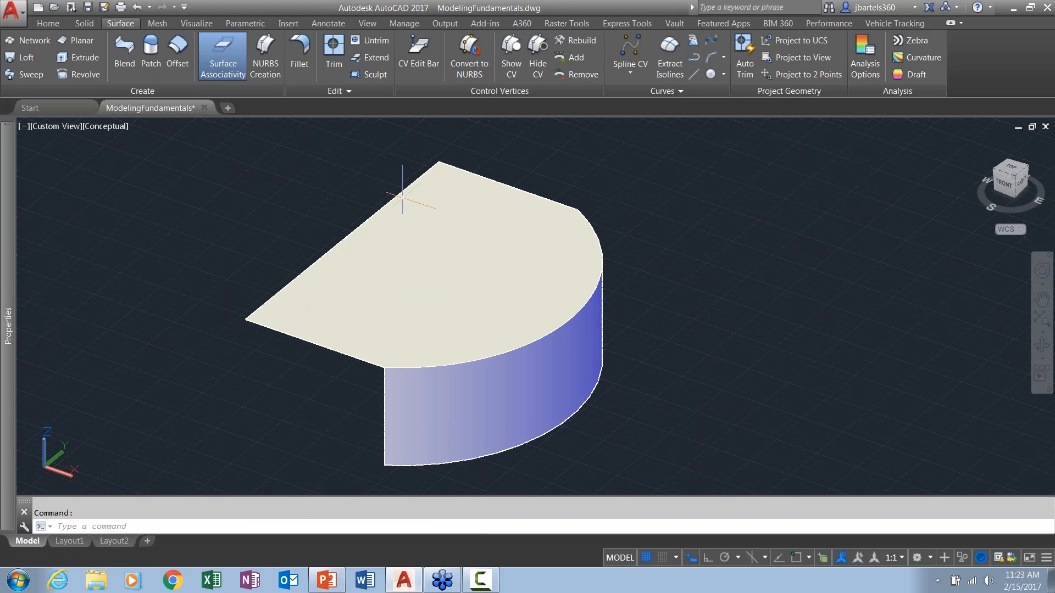
left_click(541, 286)
middle_click_drag(643, 357, 620, 352, "shift")
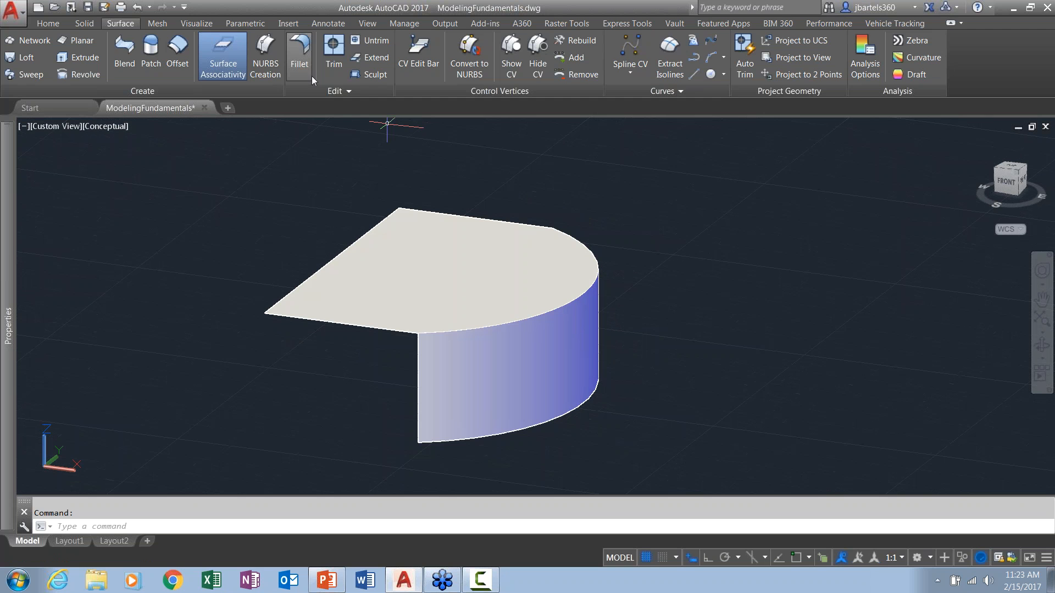
key("Escape")
left_click(300, 55)
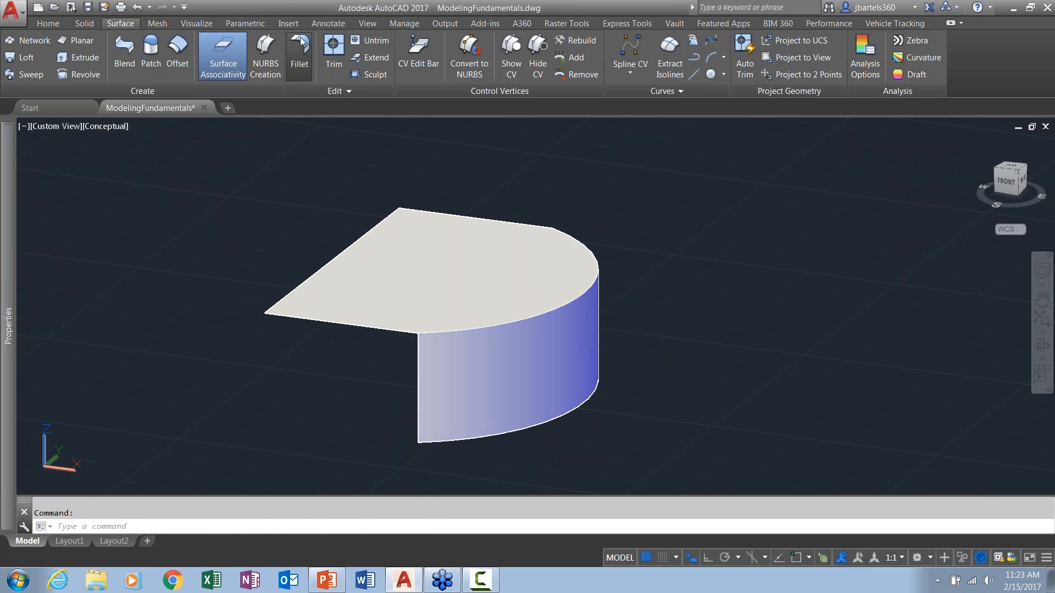
left_click(497, 272)
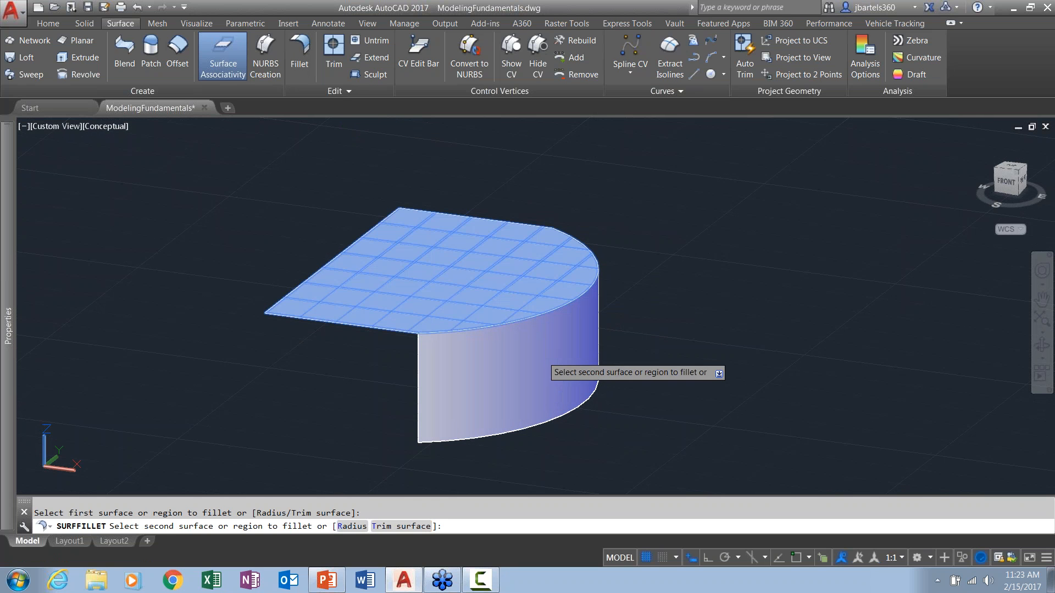
left_click(568, 346)
key("Return")
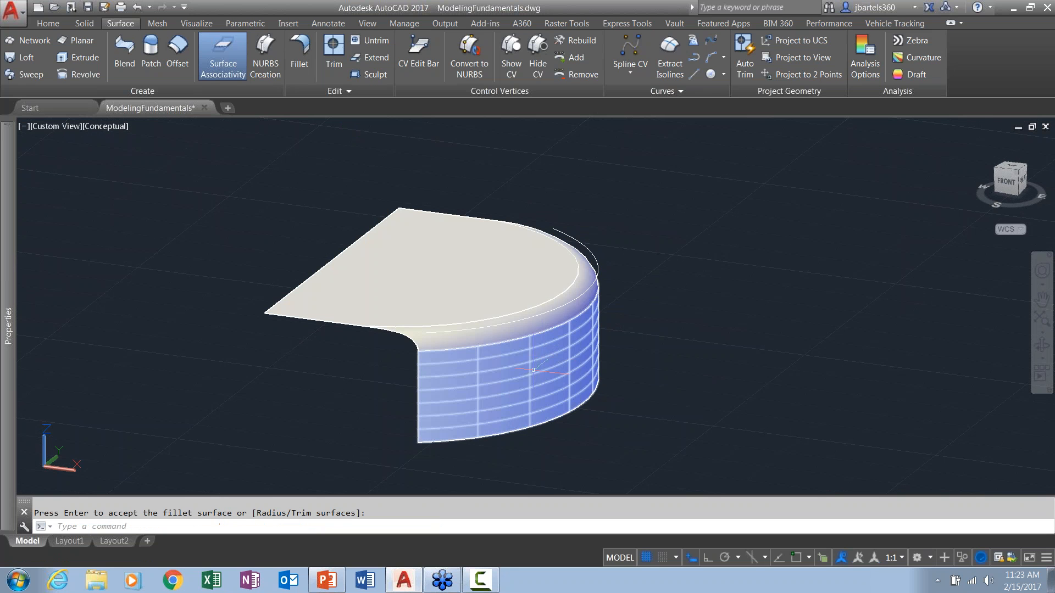
Enlarge the fillet surface's radius freehand with its grip until it nearly reaches the near corner of the flat top surface.
scroll(423, 373, "up", 3)
key("Return")
left_click(459, 321)
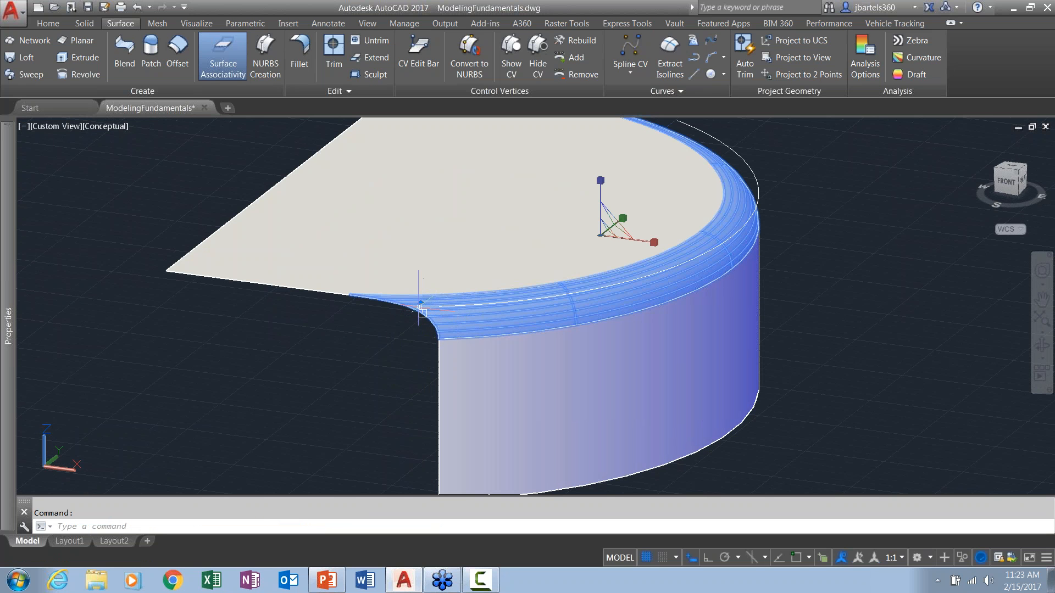
left_click(422, 312)
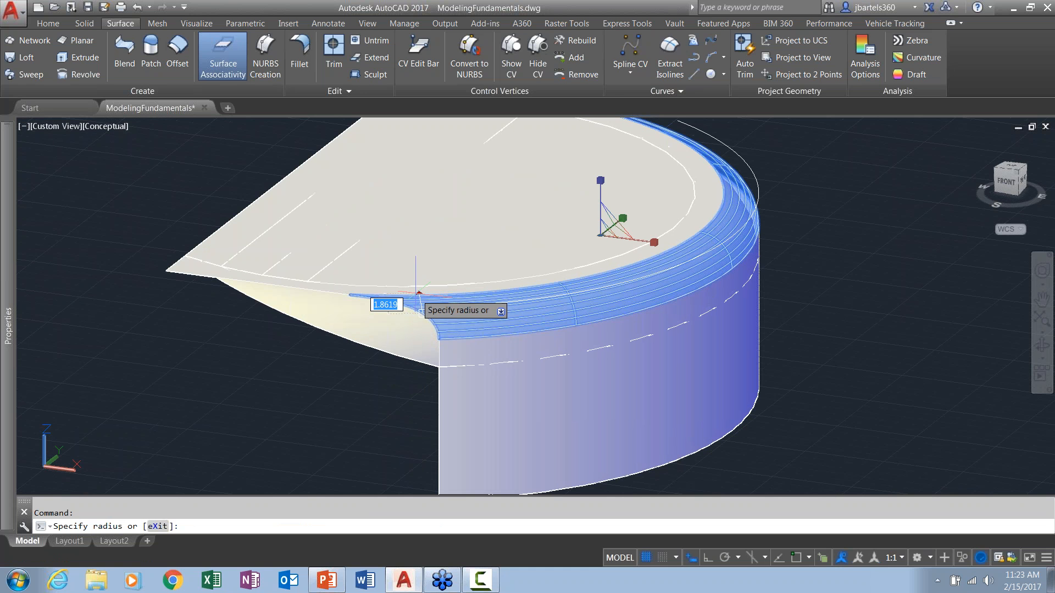
left_click(303, 296)
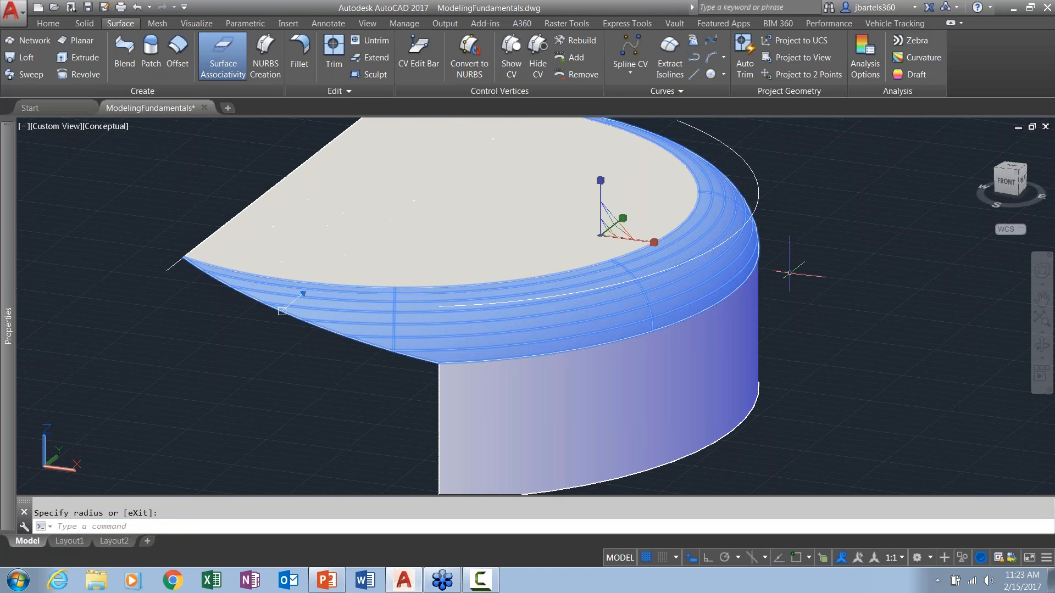
key("Escape")
Pull the upper arc's midpoint grip slightly inward to reshape the associative lofted surfaces and fillet.
left_click(760, 191)
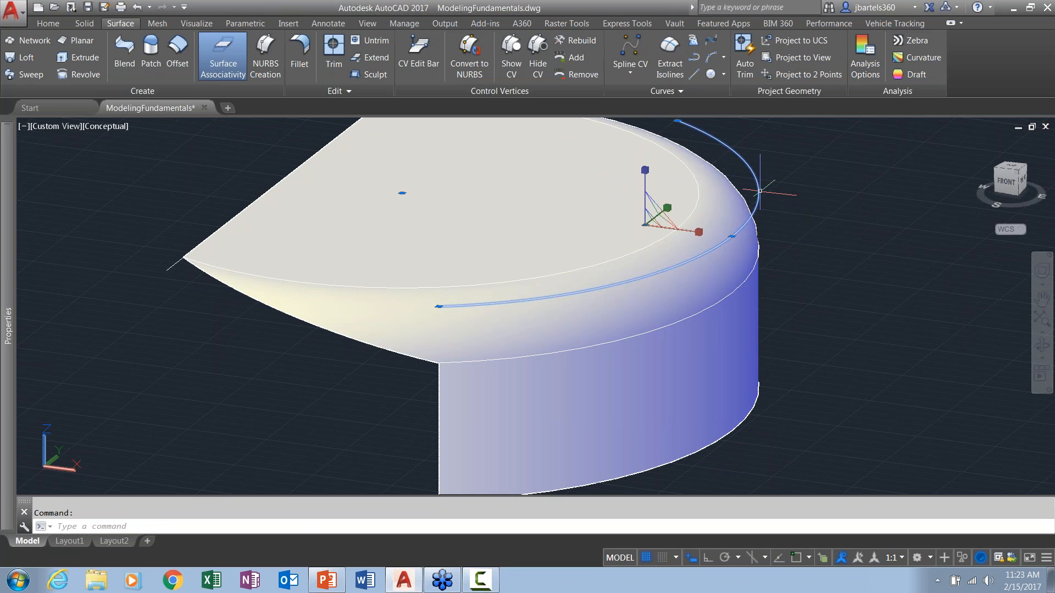
left_click(732, 236)
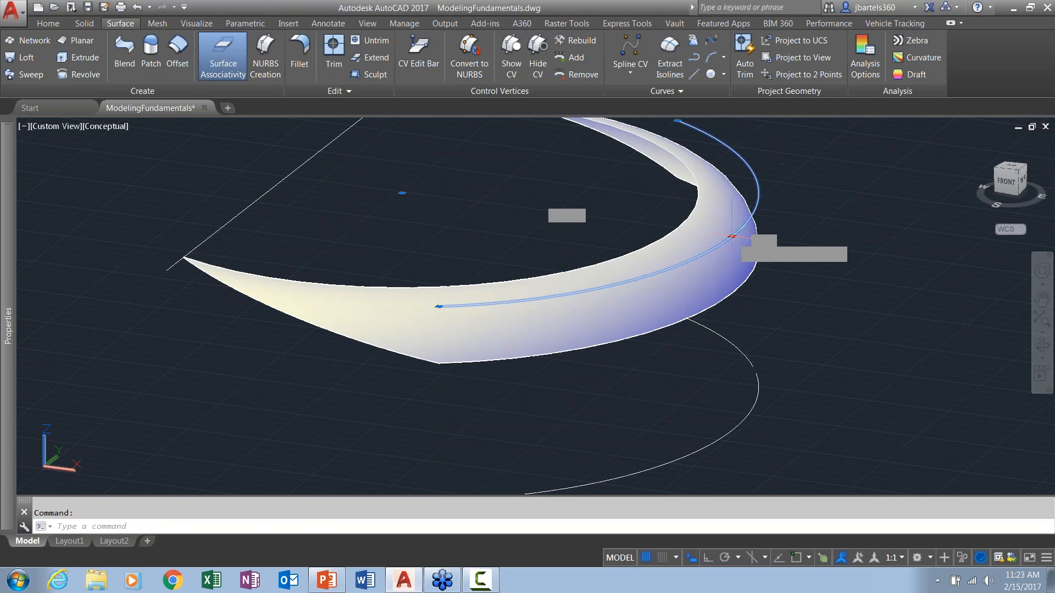
key("Escape")
key("Escape")
middle_click_drag(809, 244, 765, 256)
scroll(795, 256, "down", 3)
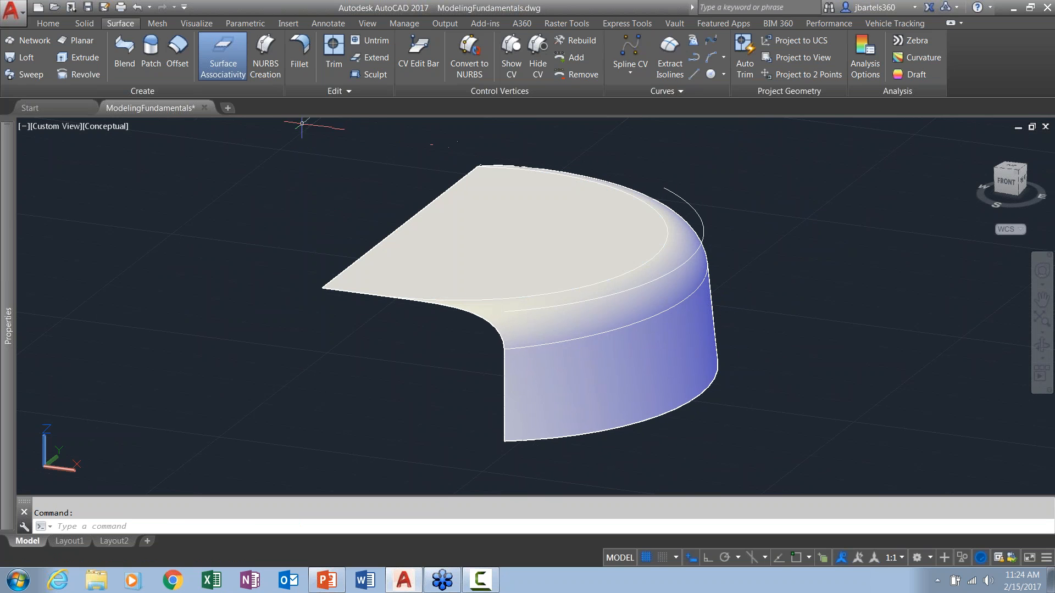
Draw a small circle freehand on the flat top surface, centred on the upper arc's center with an object snap.
left_click(711, 74)
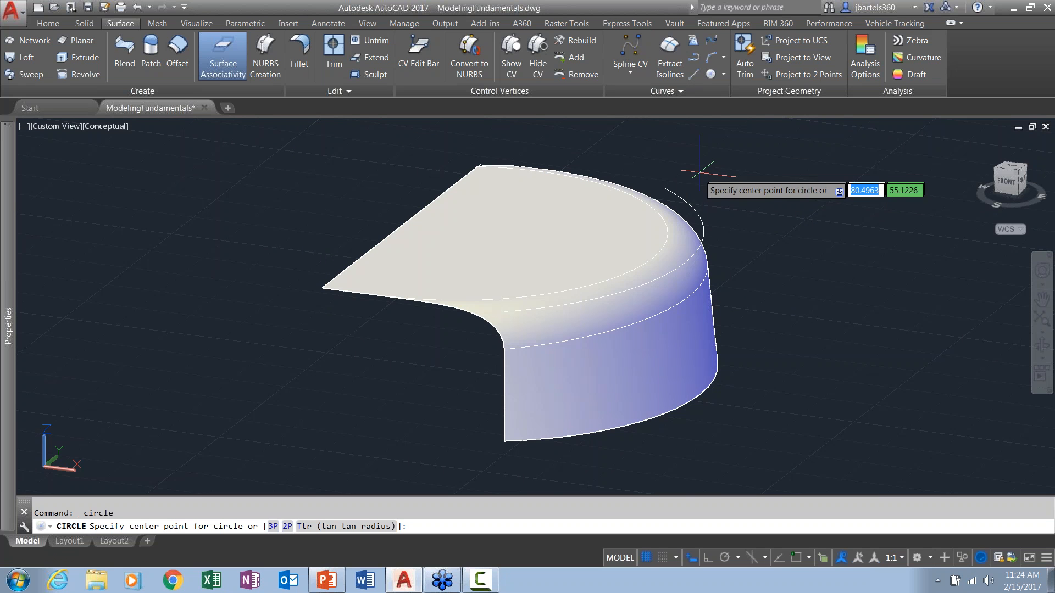
right_click(697, 257, "shift")
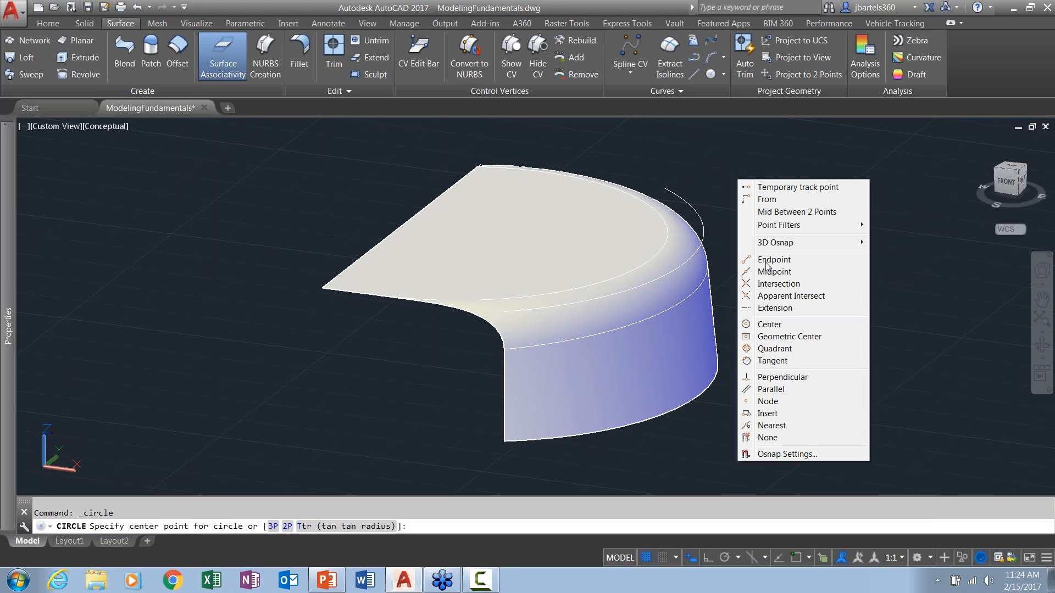
left_click(770, 326)
left_click(693, 203)
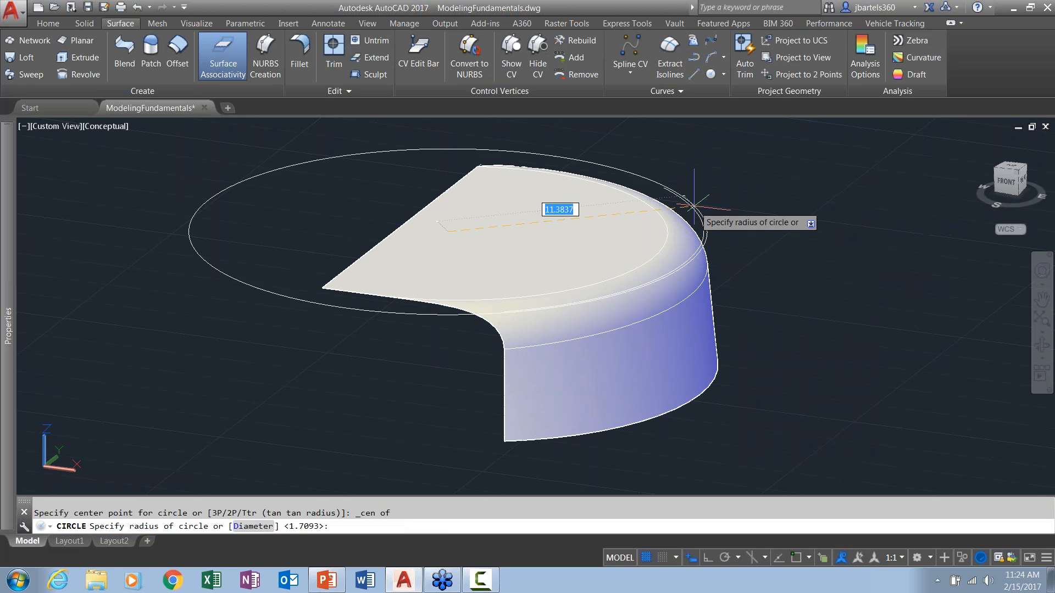
left_click(448, 220)
scroll(379, 166, "up", 2)
scroll(379, 166, "up", 2)
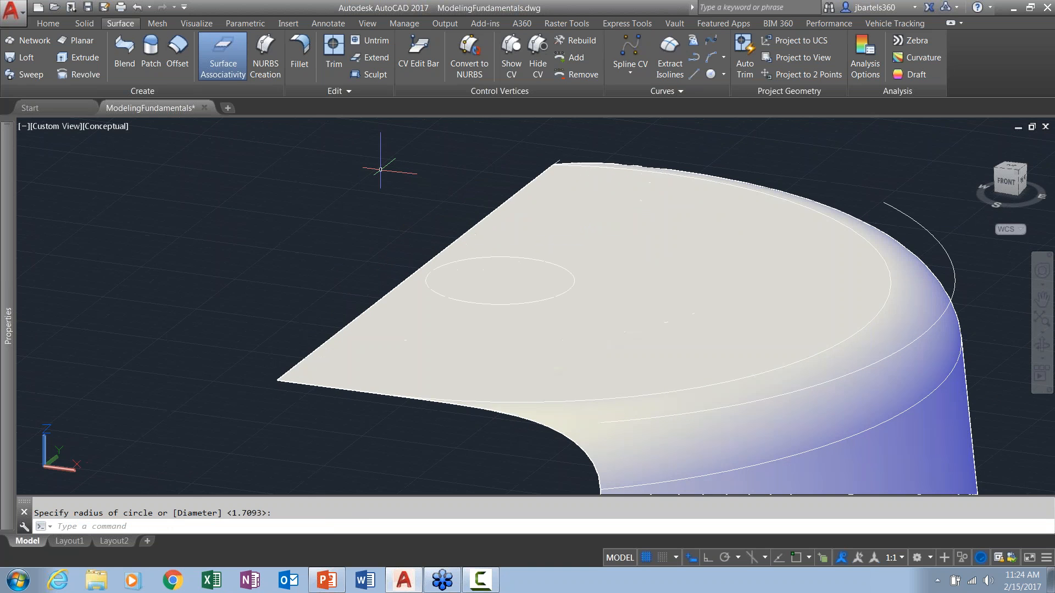
Trim the flat top surface inside the small circle to cut a round hole through it.
scroll(379, 167, "down", 3)
left_click(334, 61)
left_click(500, 201)
key("Return")
left_click(488, 230)
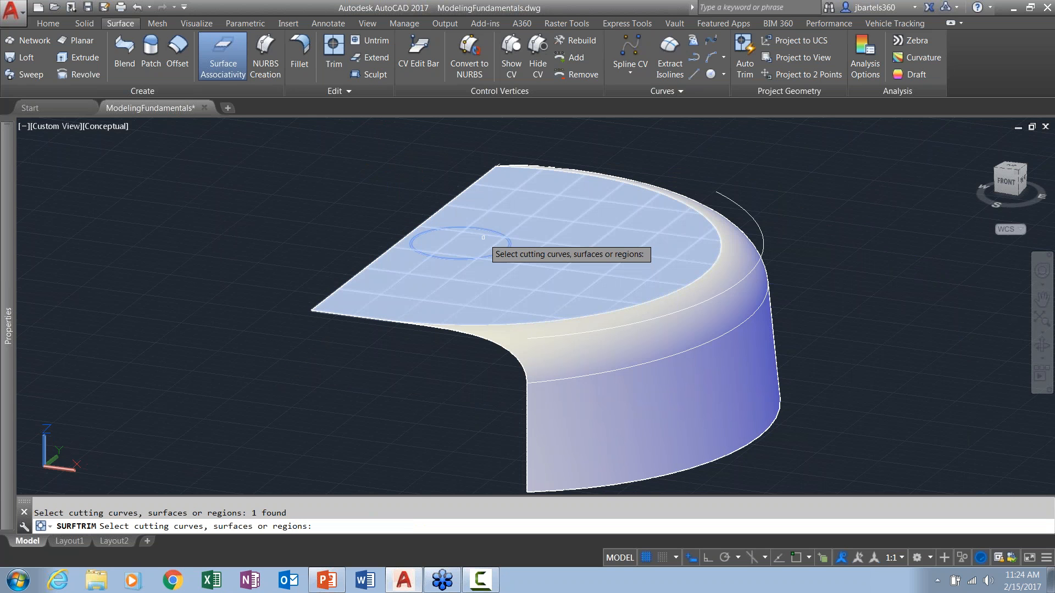
key("Return")
left_click(473, 242)
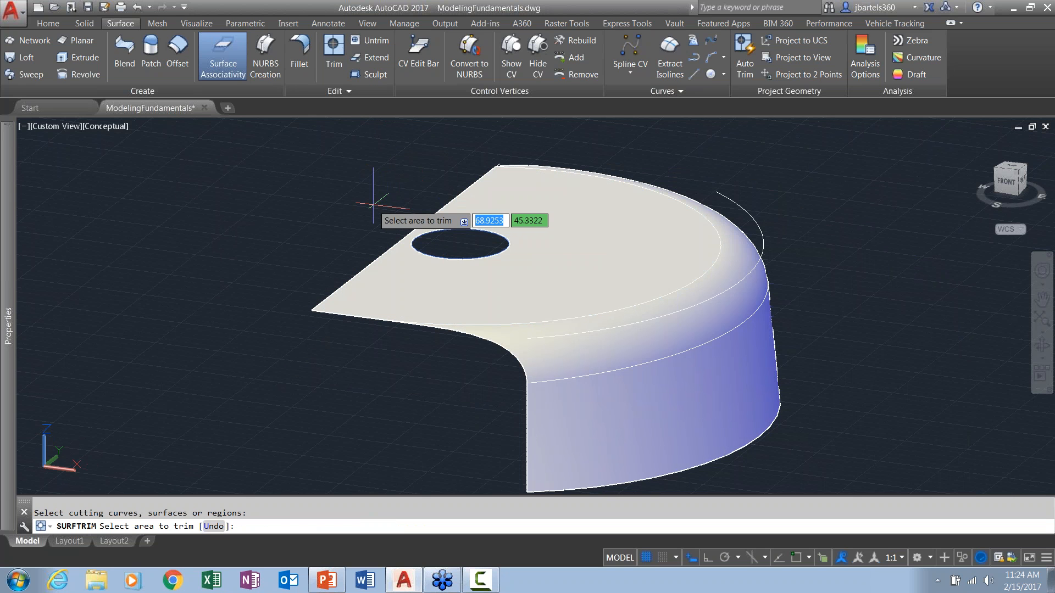
right_click(366, 201)
left_click(380, 207)
Shrink the trimming circle freehand with its quadrant grip to make the associative hole smaller.
scroll(365, 189, "up", 3)
left_click(524, 254)
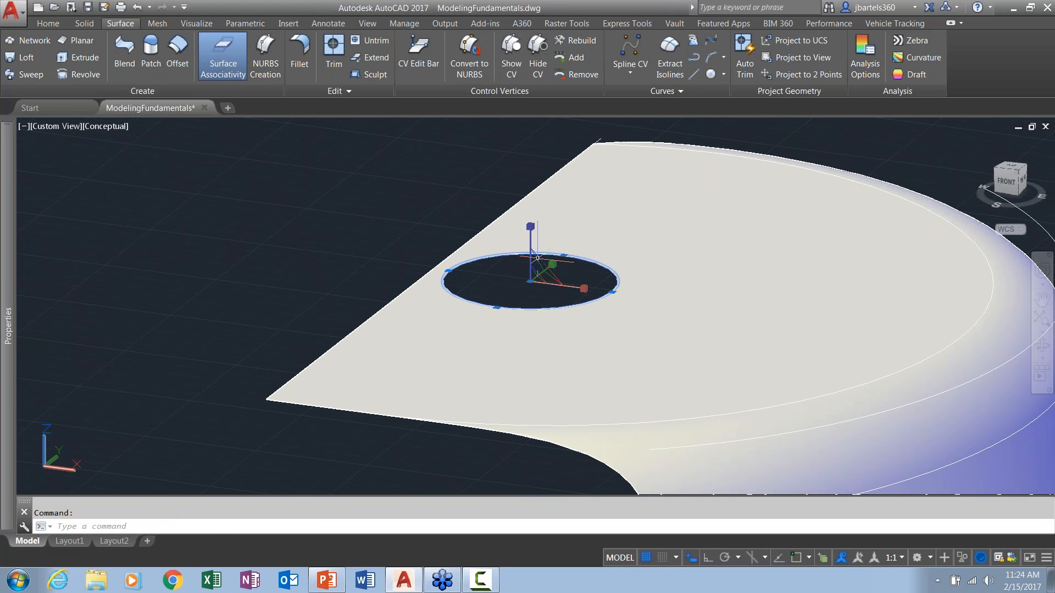
left_click(563, 255)
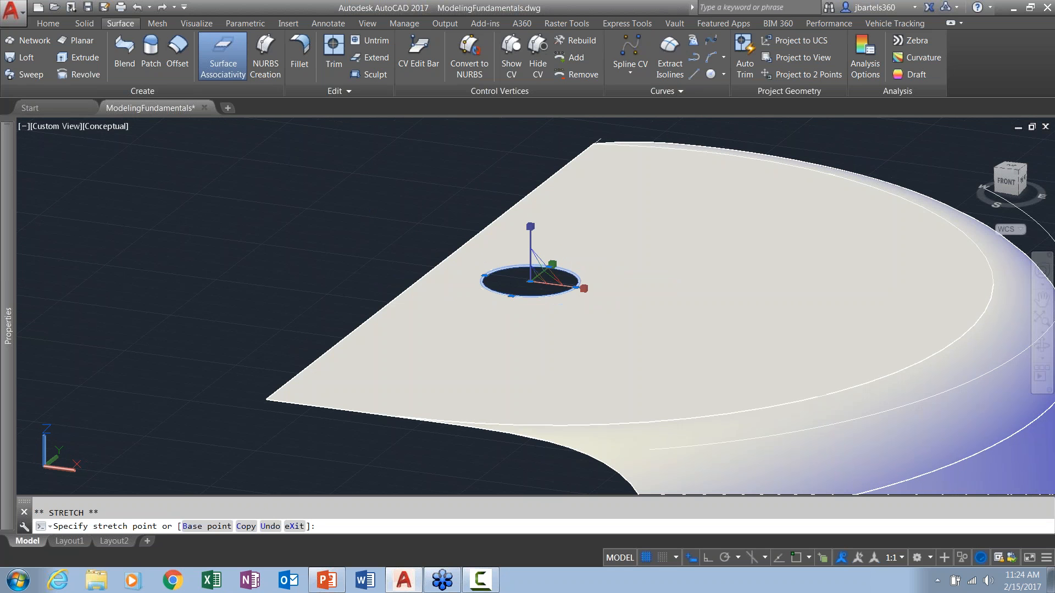
key("Escape")
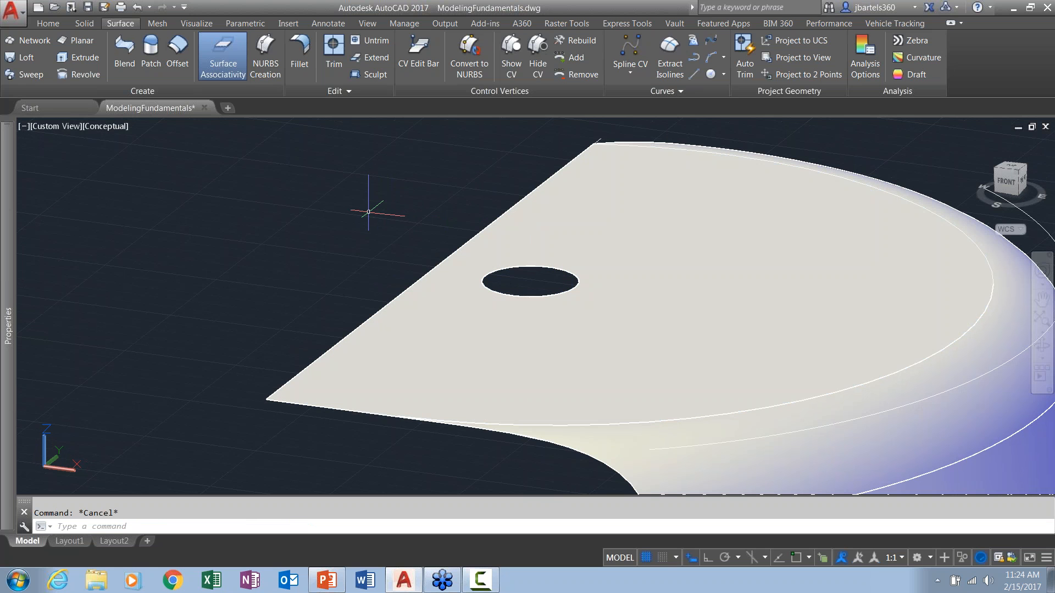
Draw a mesh box freehand in the empty space beside the surface model.
scroll(367, 212, "down", 4)
middle_click_drag(512, 309, 535, 315, "shift")
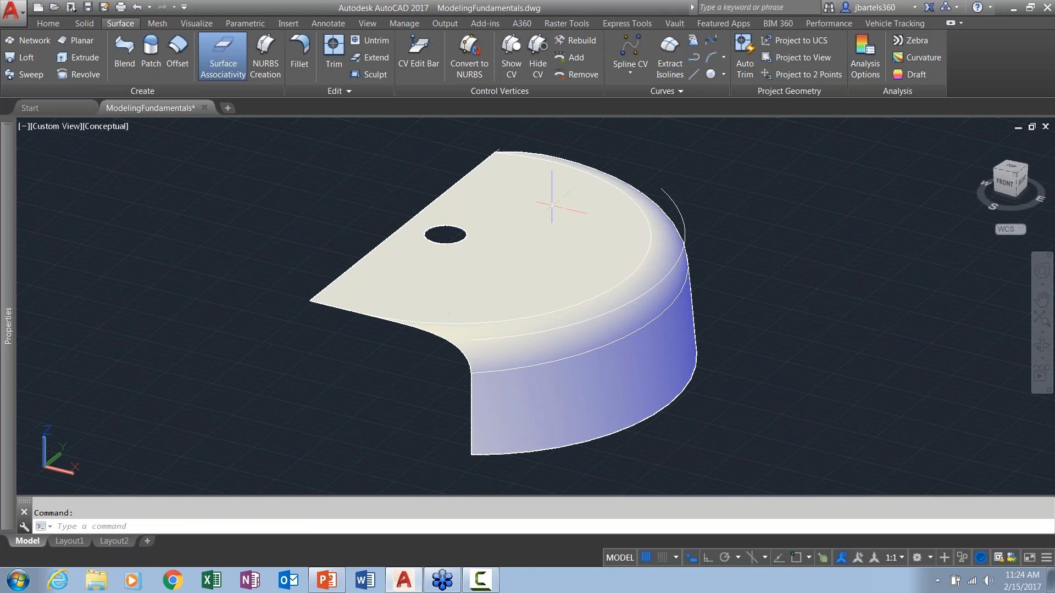
middle_click_drag(752, 326, 537, 299)
scroll(622, 306, "down", 3)
middle_click_drag(622, 306, 515, 302)
left_click(158, 23)
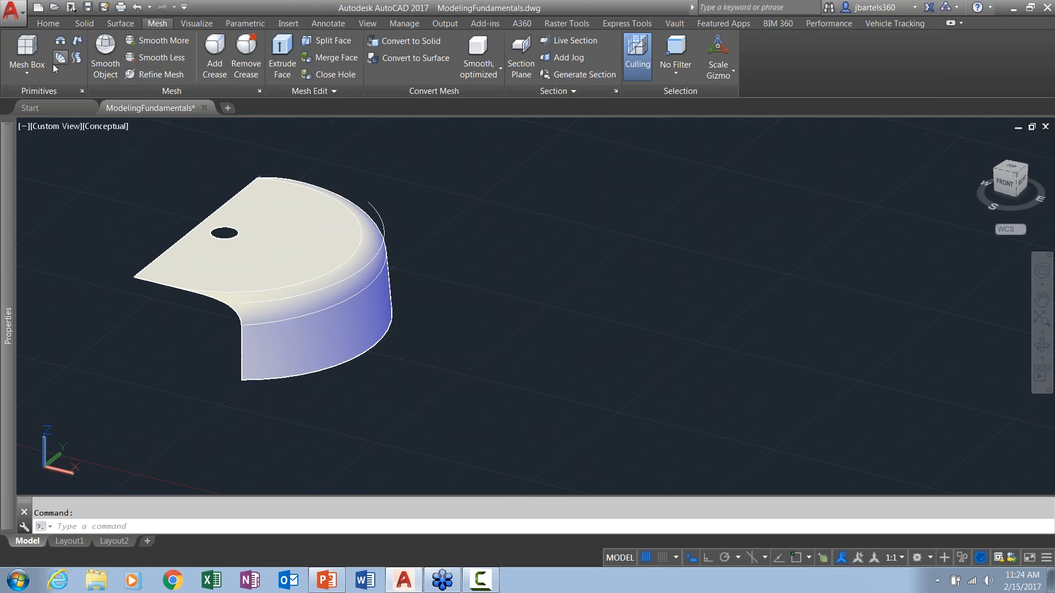
left_click(26, 71)
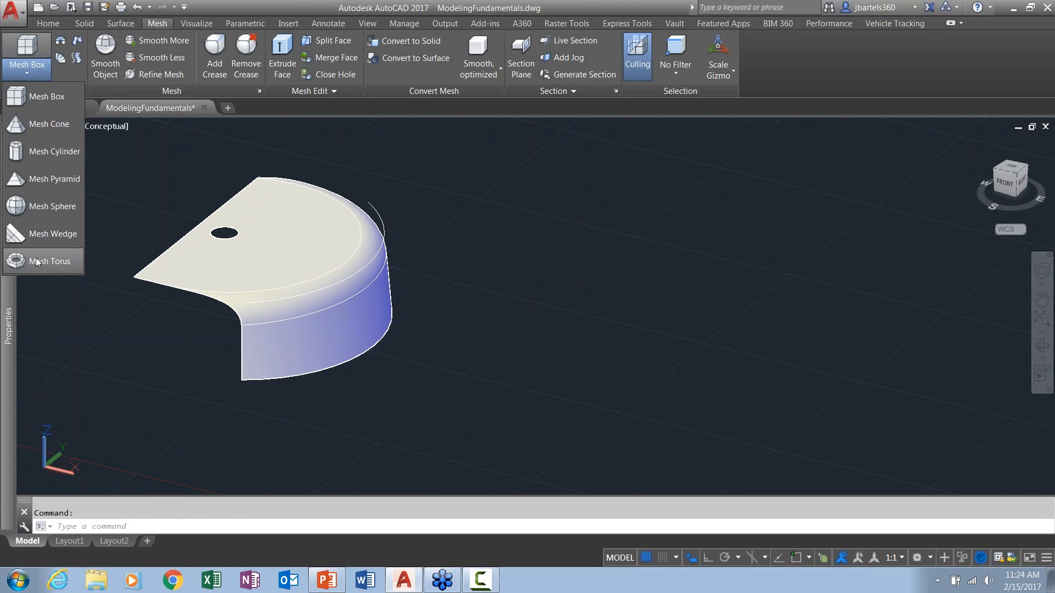
left_click(15, 99)
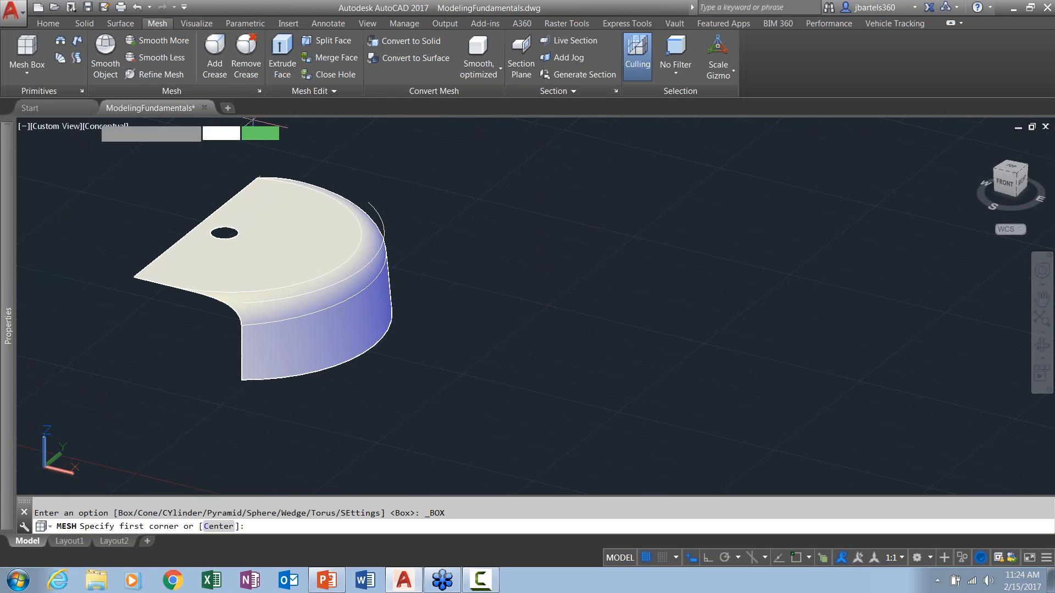
left_click(435, 413)
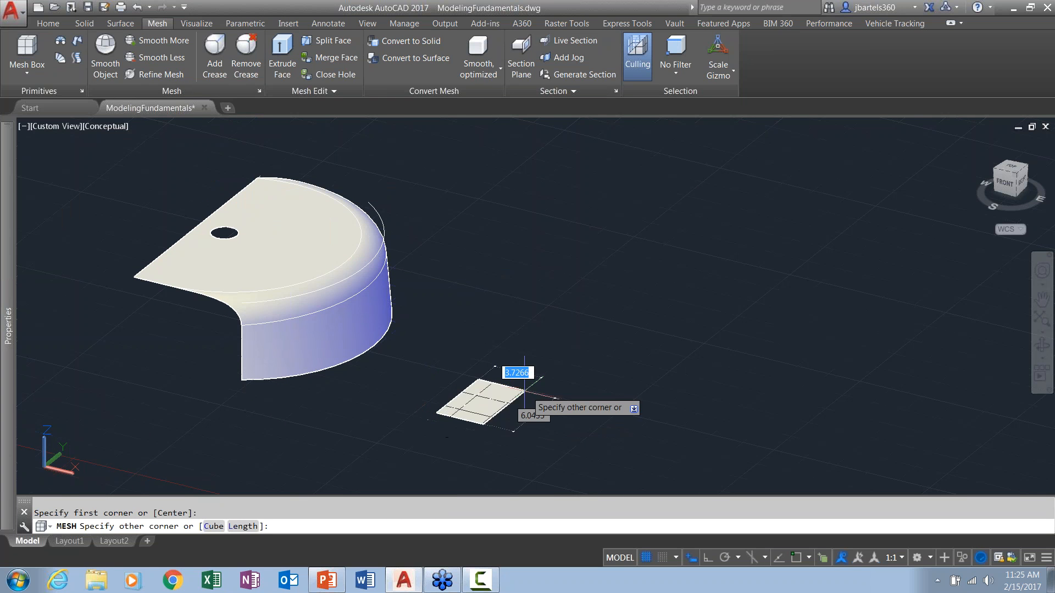
left_click(623, 375)
left_click(626, 274)
Change the viewport's visual style to Shaded with edges.
scroll(642, 345, "up", 2)
middle_click_drag(671, 348, 633, 318)
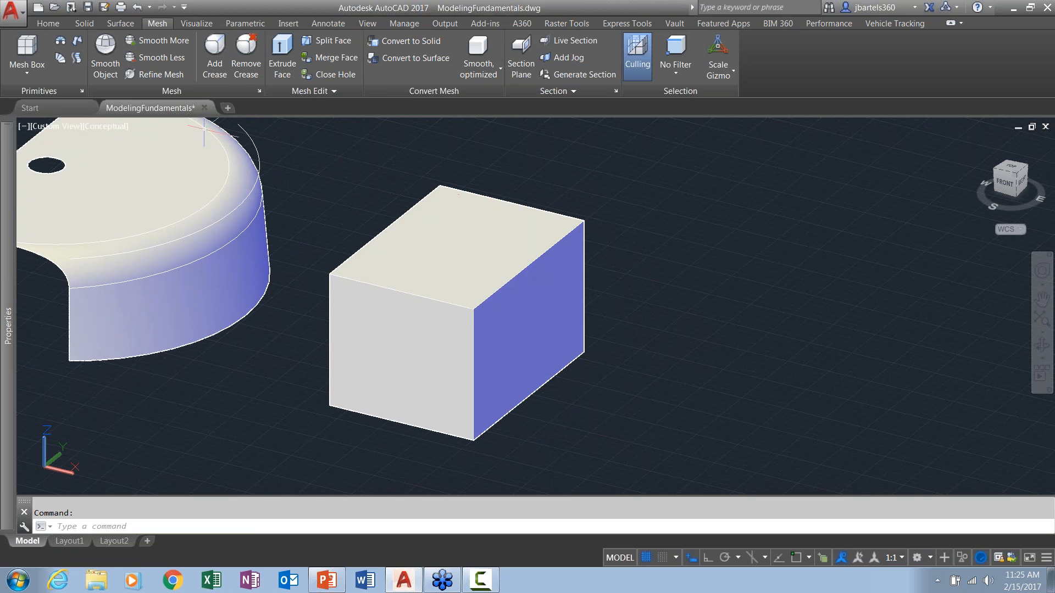
left_click(101, 126)
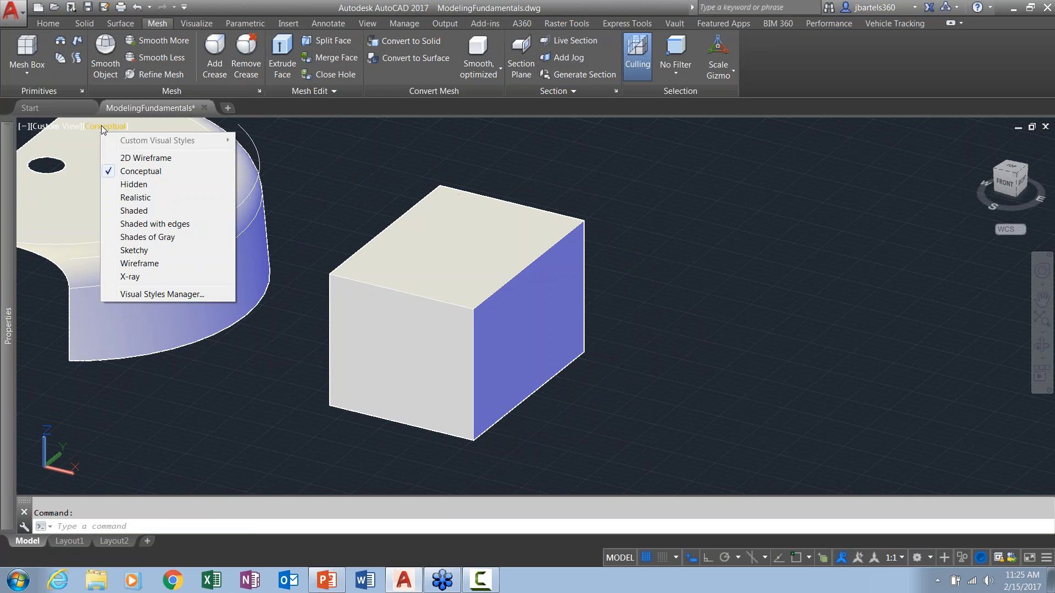
left_click(124, 224)
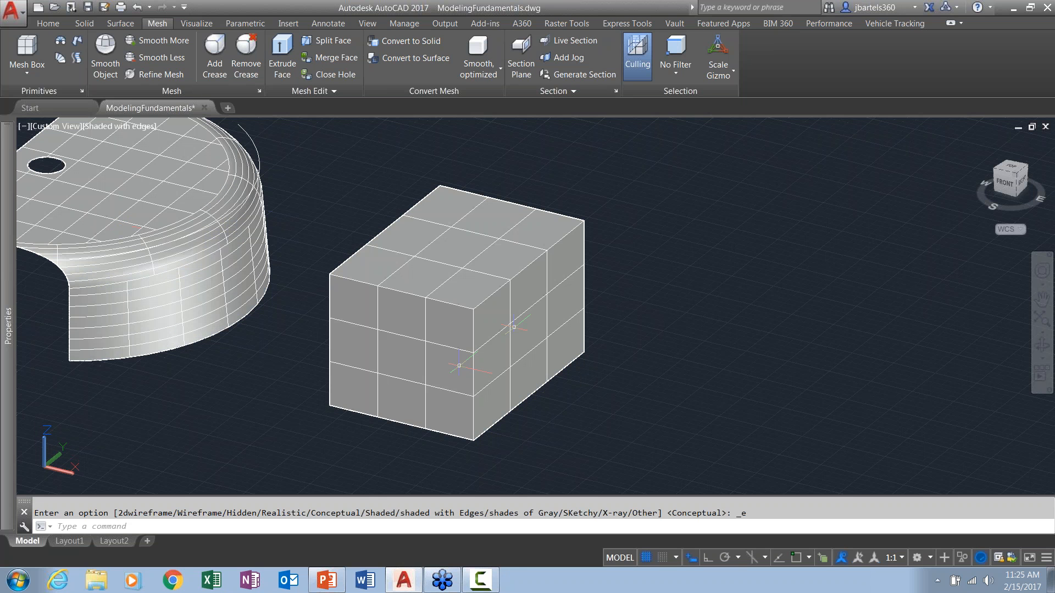
key("Escape")
Increase the mesh box's smoothness by three levels.
middle_click_drag(629, 233, 605, 242)
left_click(547, 225)
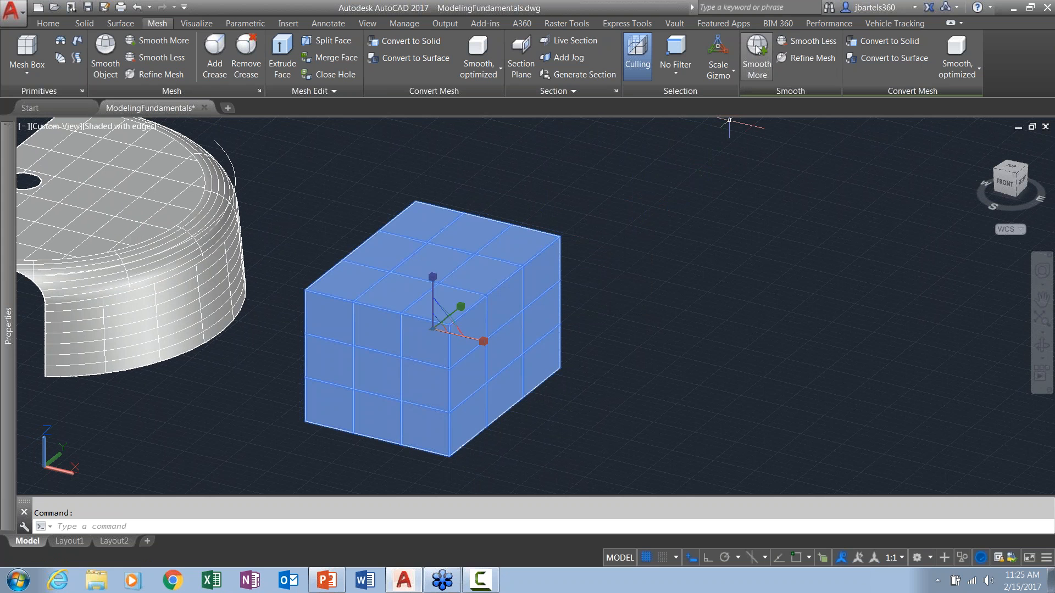
left_click(756, 45)
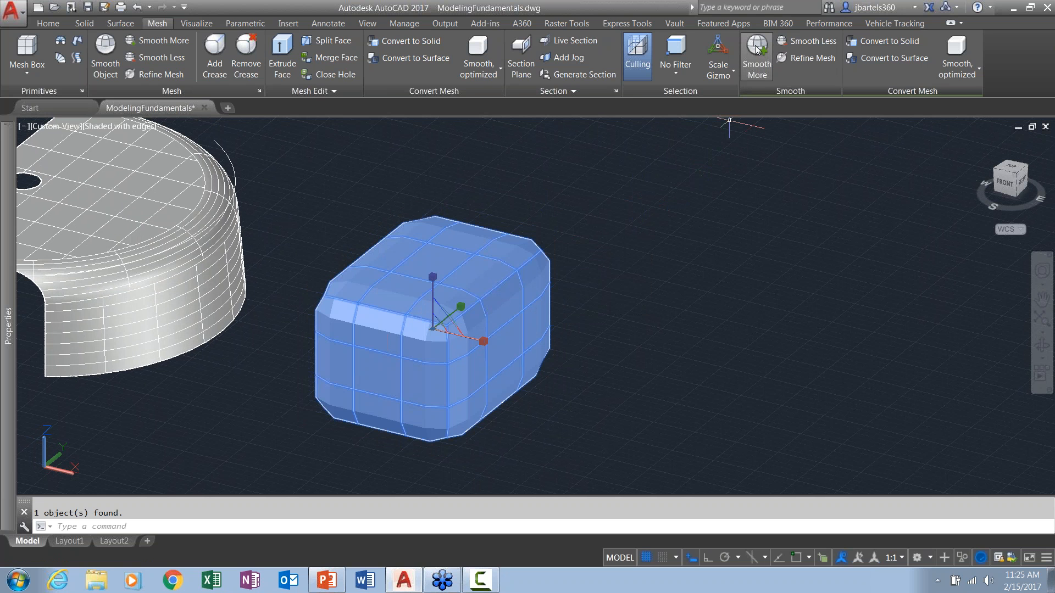
left_click(756, 48)
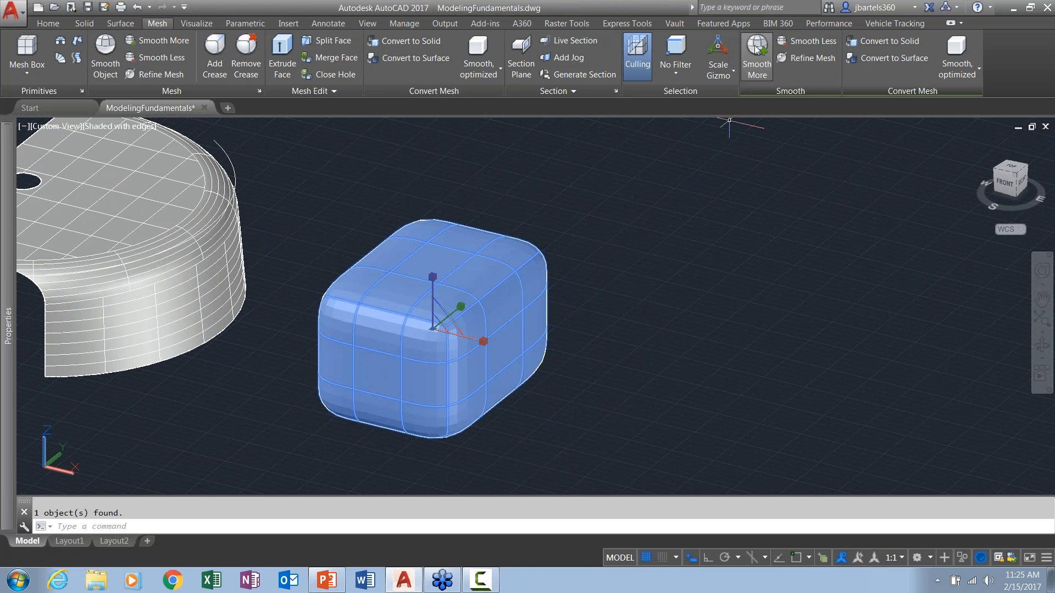
left_click(756, 48)
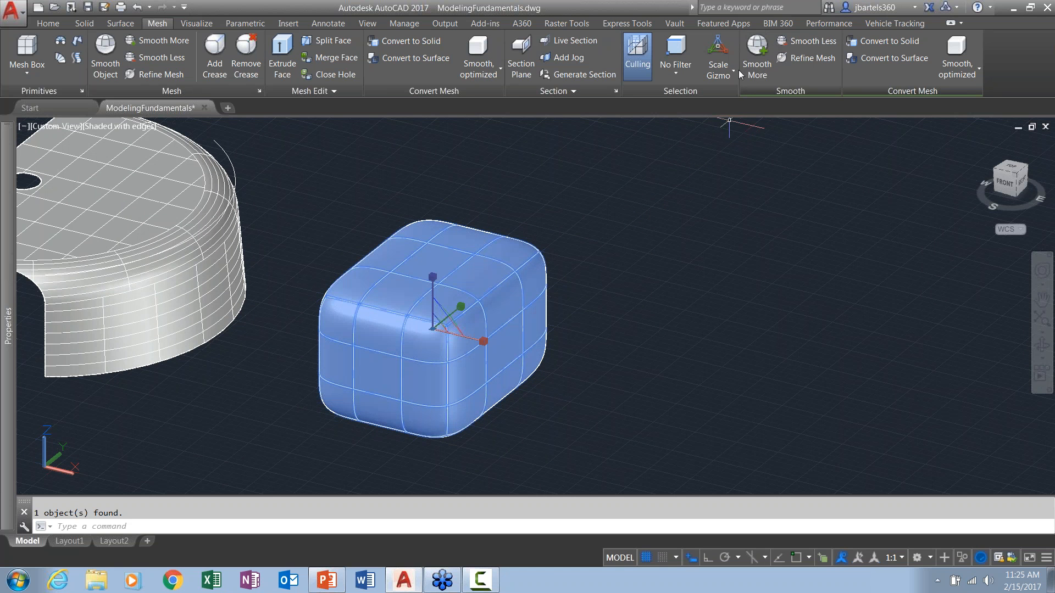
key("Escape")
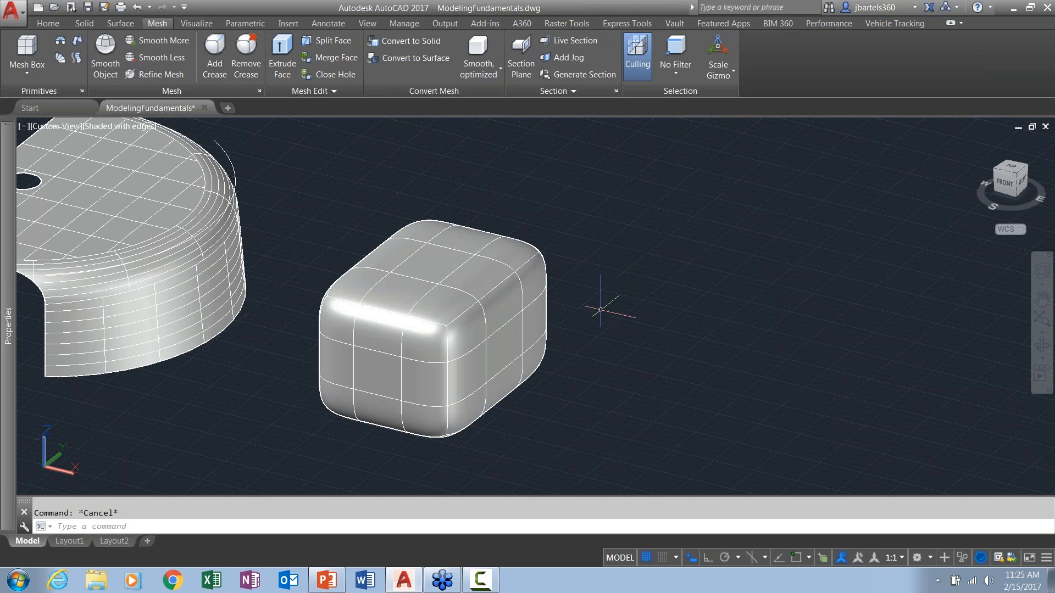
Pull the center face on top of the smoothed mesh box upward along Z with the Move gizmo to form a peak.
middle_click_drag(626, 302, 596, 318, "shift")
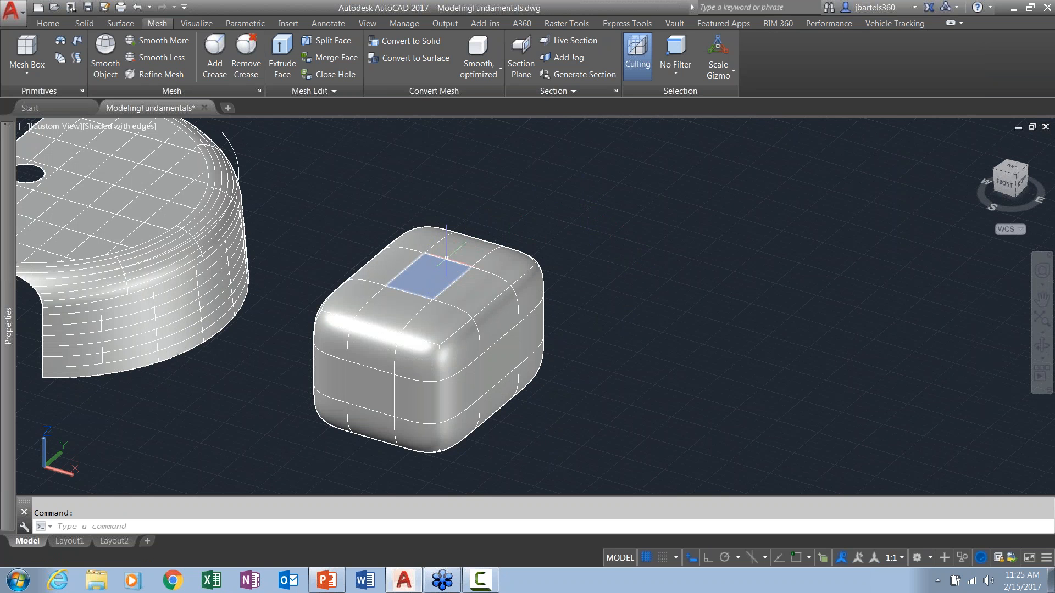
left_click(430, 271, "ctrl")
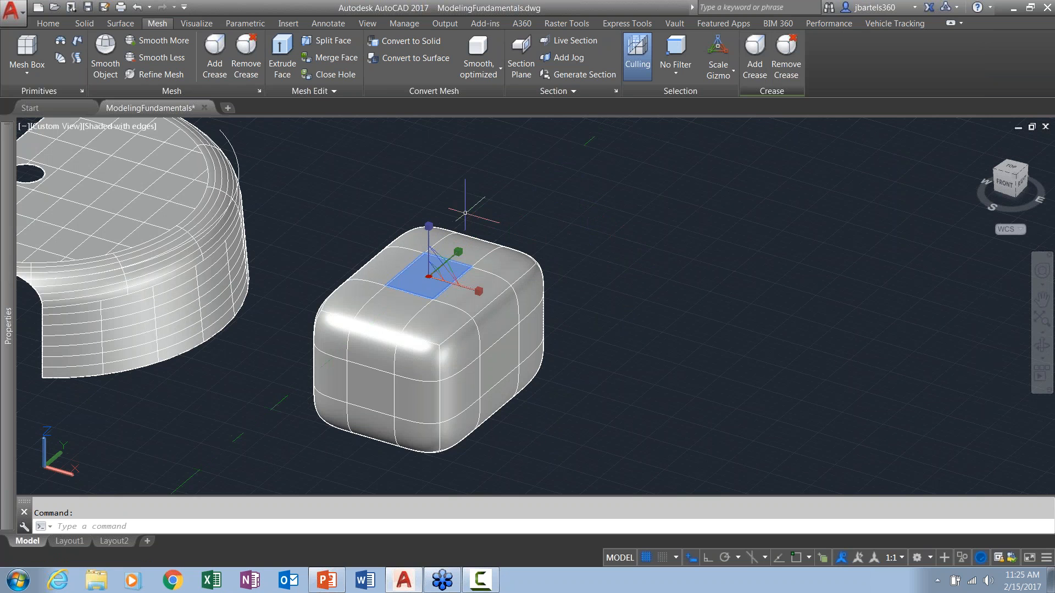
right_click(434, 269)
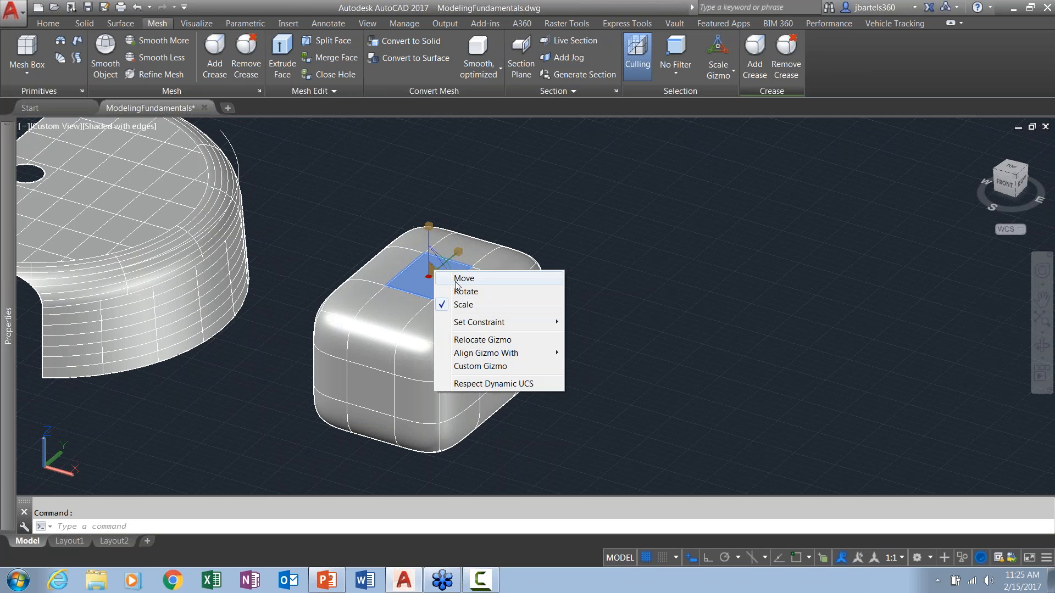
left_click(455, 283)
left_click(428, 248)
key("Escape")
key("Escape")
middle_click_drag(595, 361, 608, 325)
left_click(431, 397, "ctrl")
left_click(383, 382, "ctrl")
key("Escape")
mouse_move(519, 421)
middle_mouse_down()
mouse_move(522, 446)
mouse_move(528, 436)
middle_mouse_up()
left_click(448, 368, "ctrl")
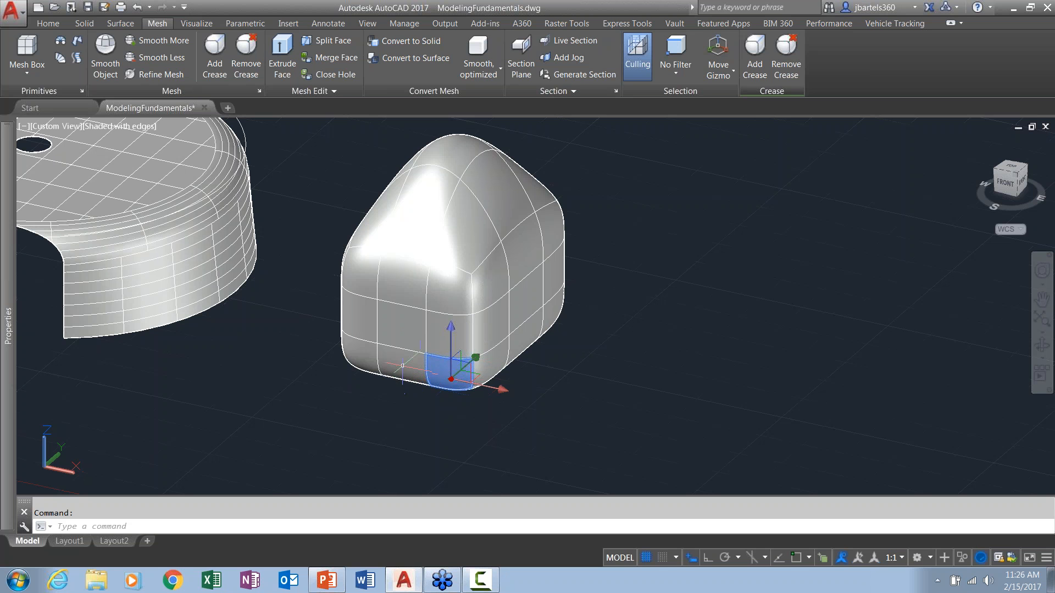
key("Escape")
Pull the mesh's lower front corner face outward along the Y axis with the Move gizmo.
middle_click_drag(501, 426, 507, 427, "shift")
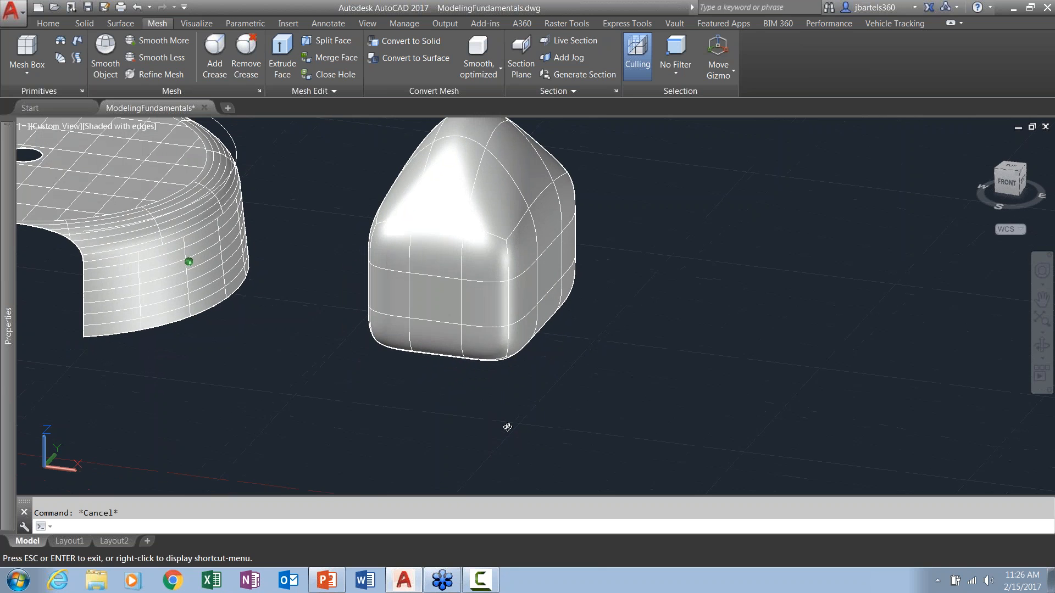
left_click(480, 342)
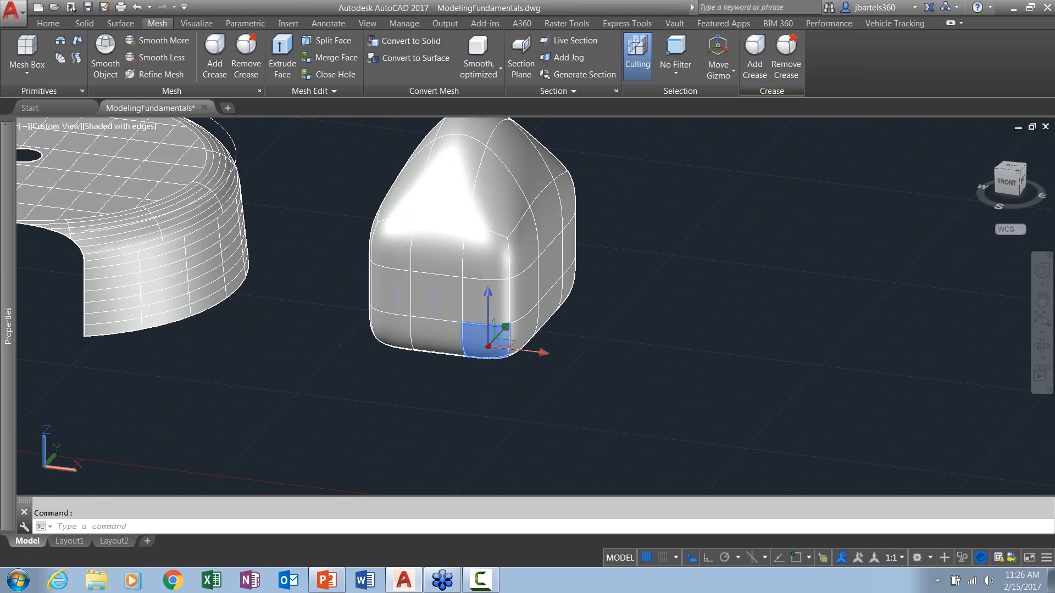
left_click(505, 326)
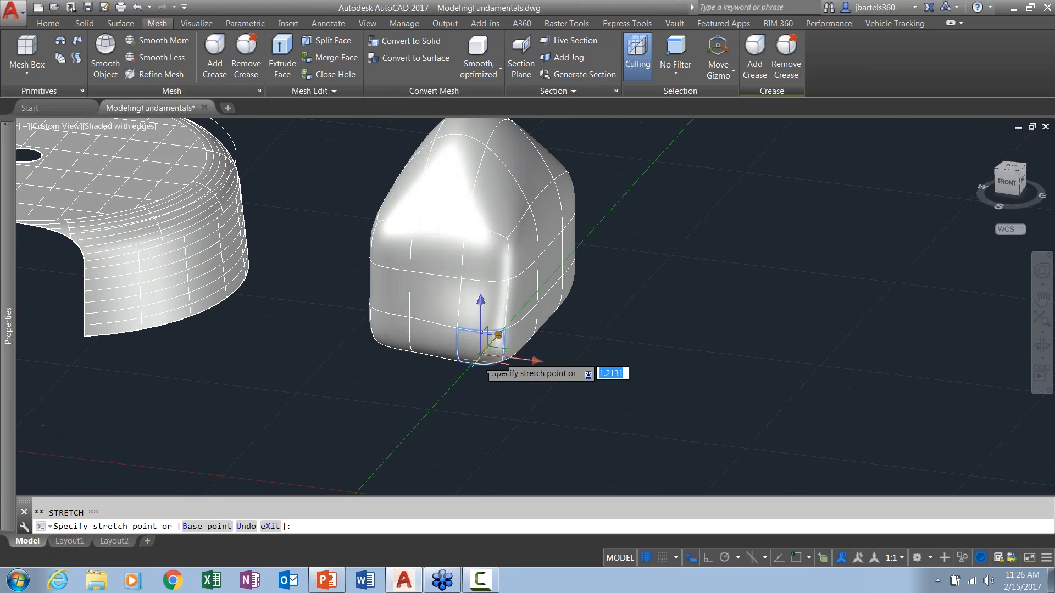
key("Escape")
key("Escape")
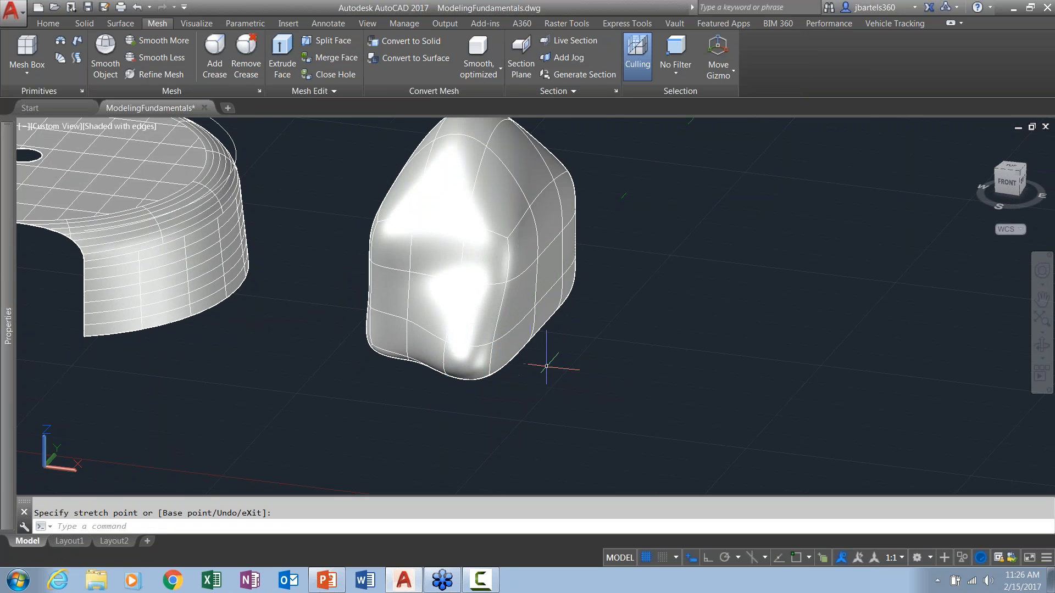
Push two vertically stacked middle faces on the mesh's right side inward along the X axis.
middle_click_drag(621, 366, 596, 372, "shift")
left_click(494, 318)
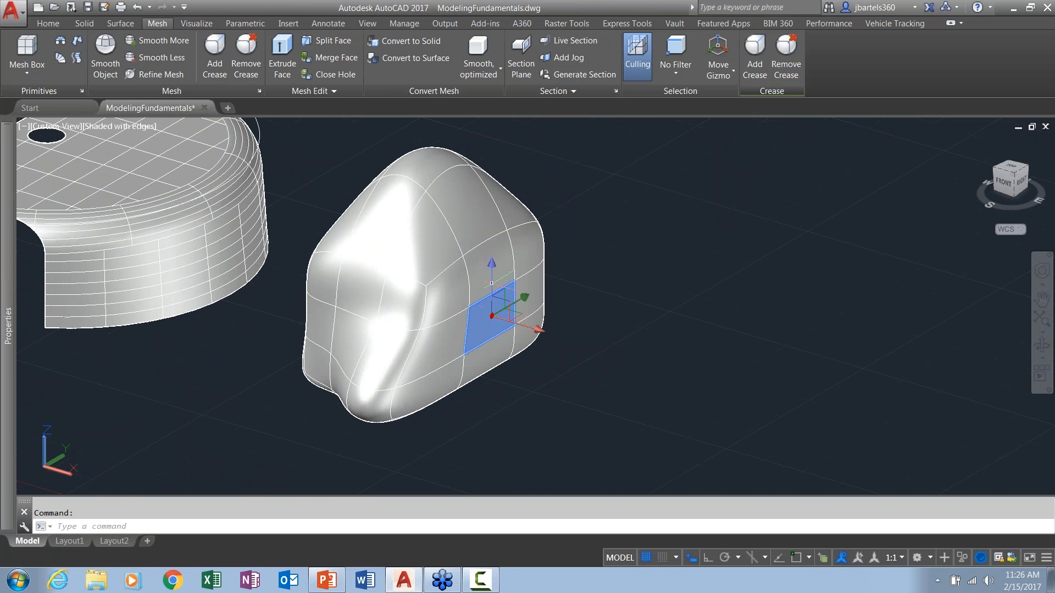
left_click(479, 281)
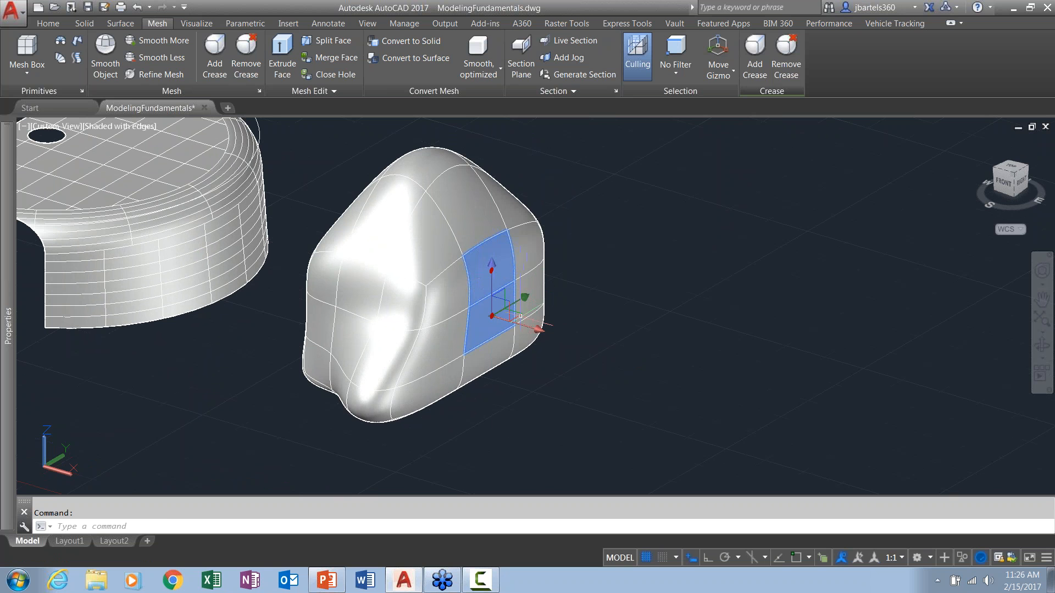
left_click(527, 326)
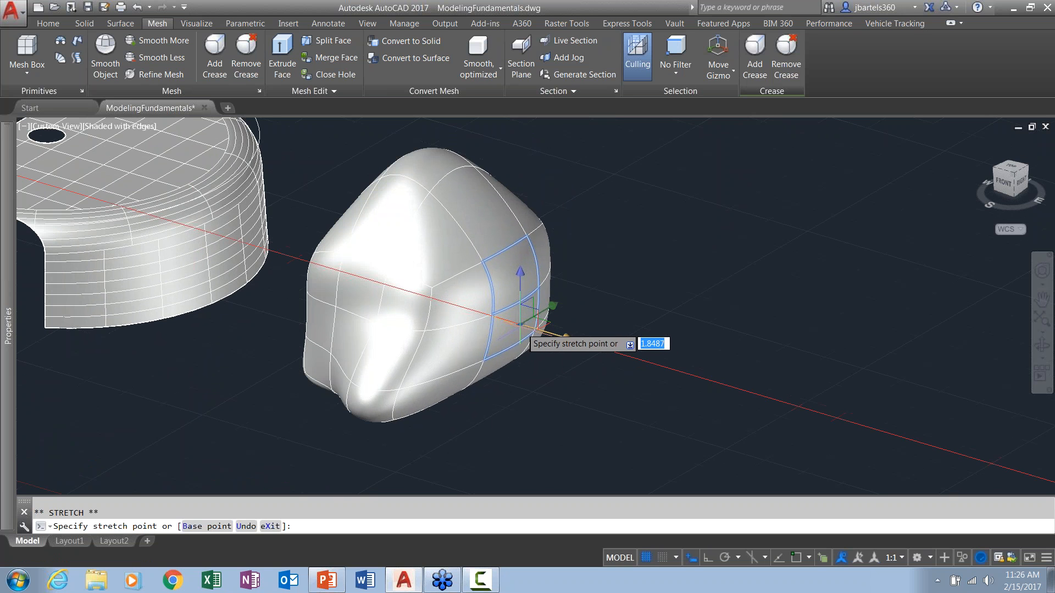
left_click(451, 308)
key("Escape")
Convert the reshaped mesh to a smooth solid.
mouse_move(593, 369)
middle_mouse_down("shift")
mouse_move(530, 370)
mouse_move(598, 378)
middle_mouse_up("shift")
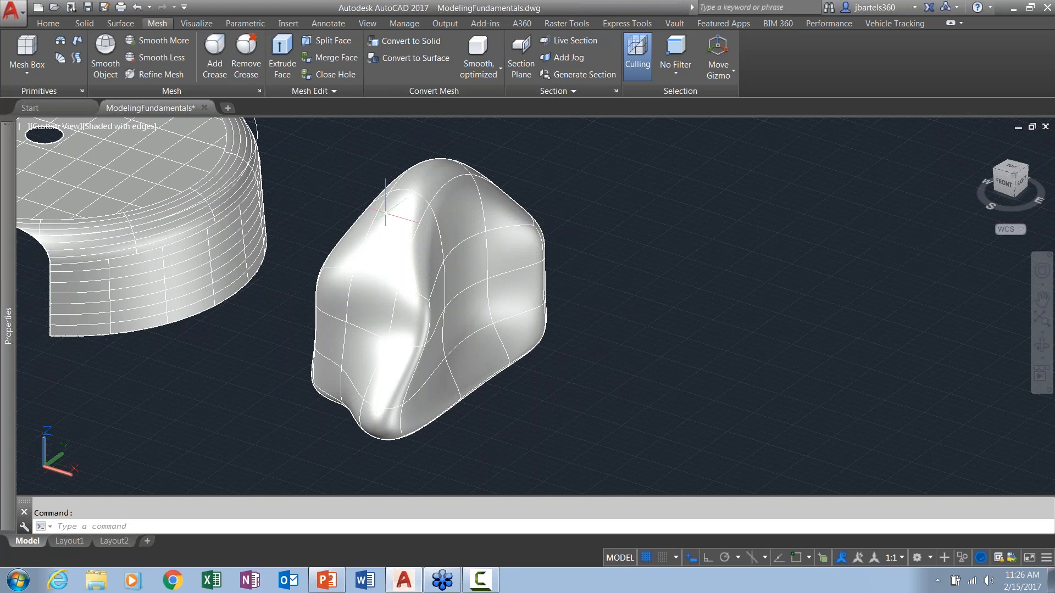
left_click(511, 217)
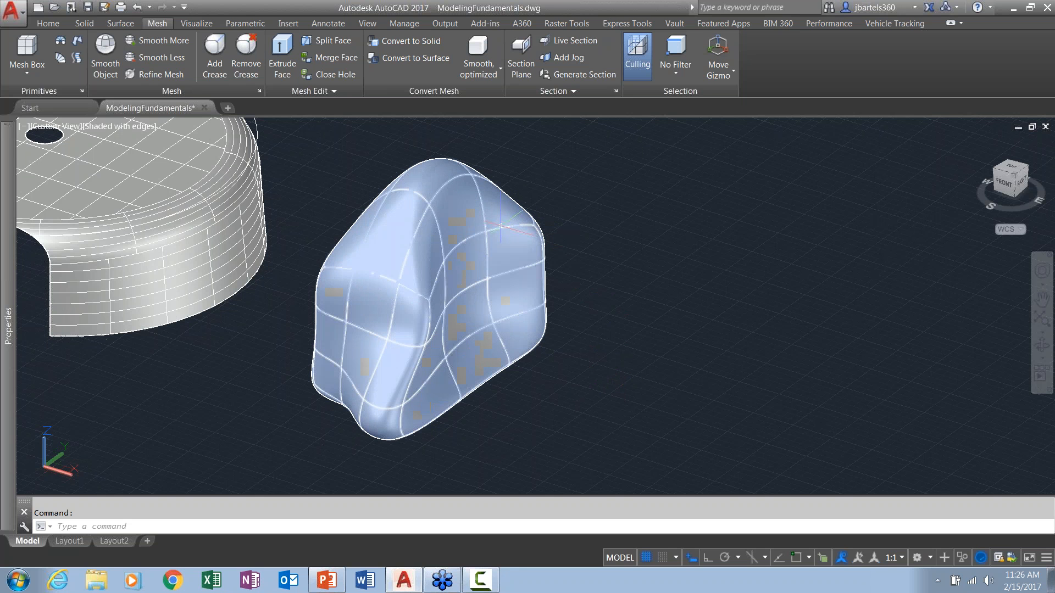
left_click(499, 223)
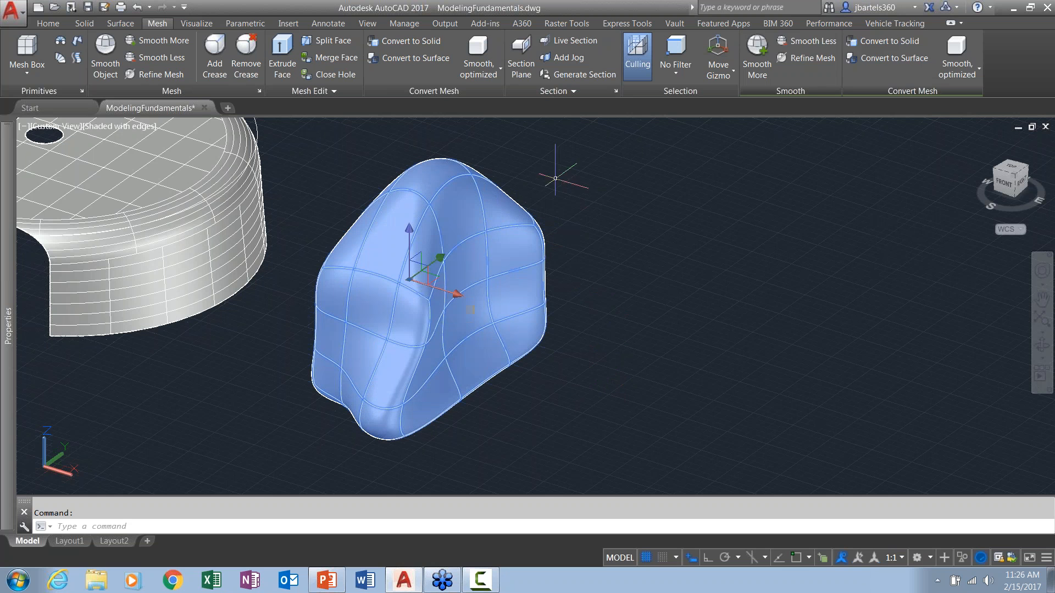
left_click(413, 43)
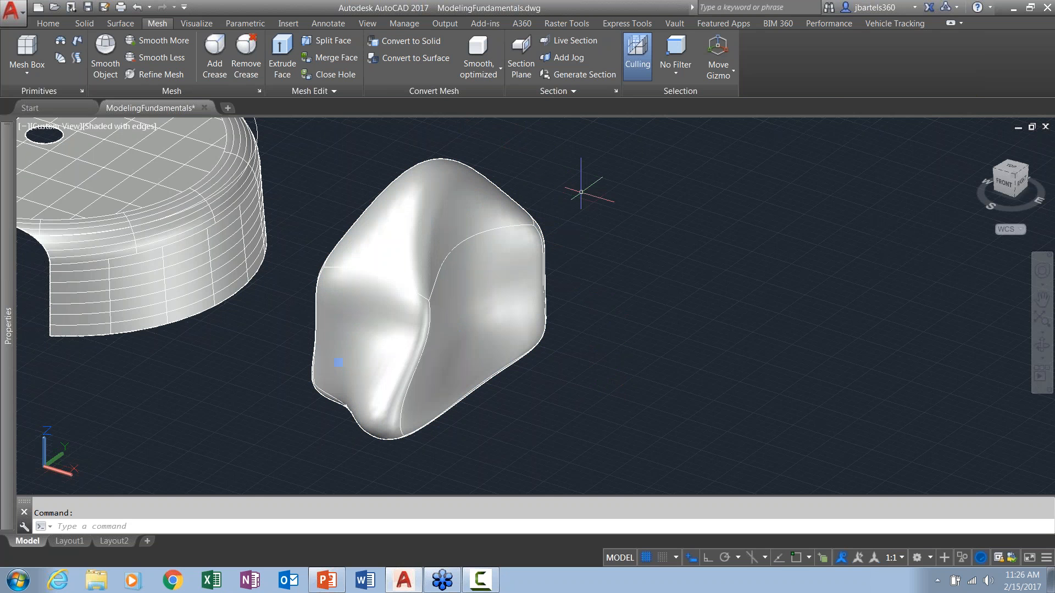
key("Escape")
Create an upright cylinder overlapping the smooth solid's right edge, extending most of the solid's height.
left_click(48, 23)
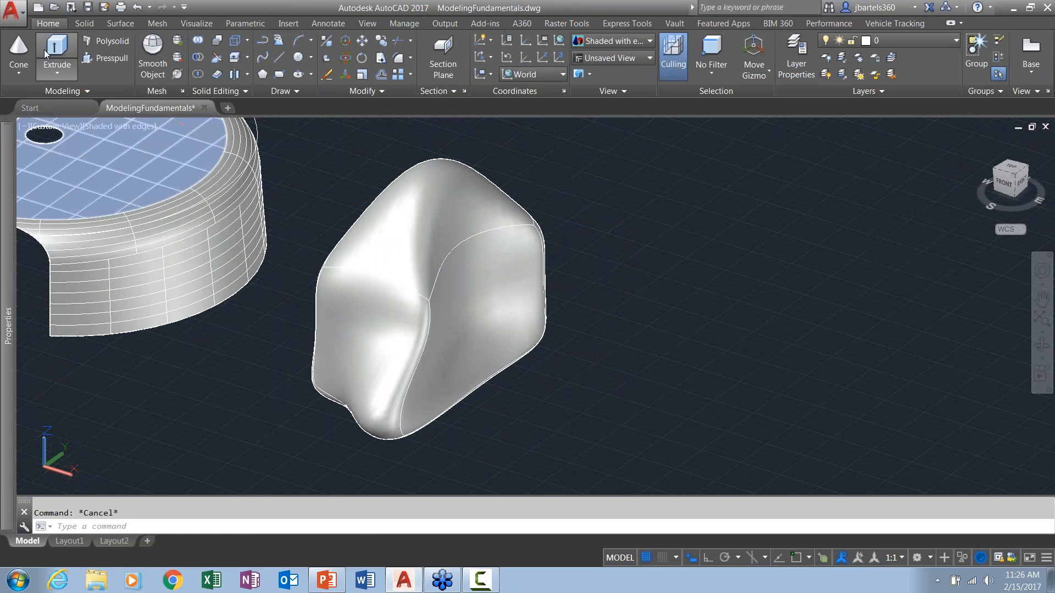
left_click(18, 71)
left_click(33, 120)
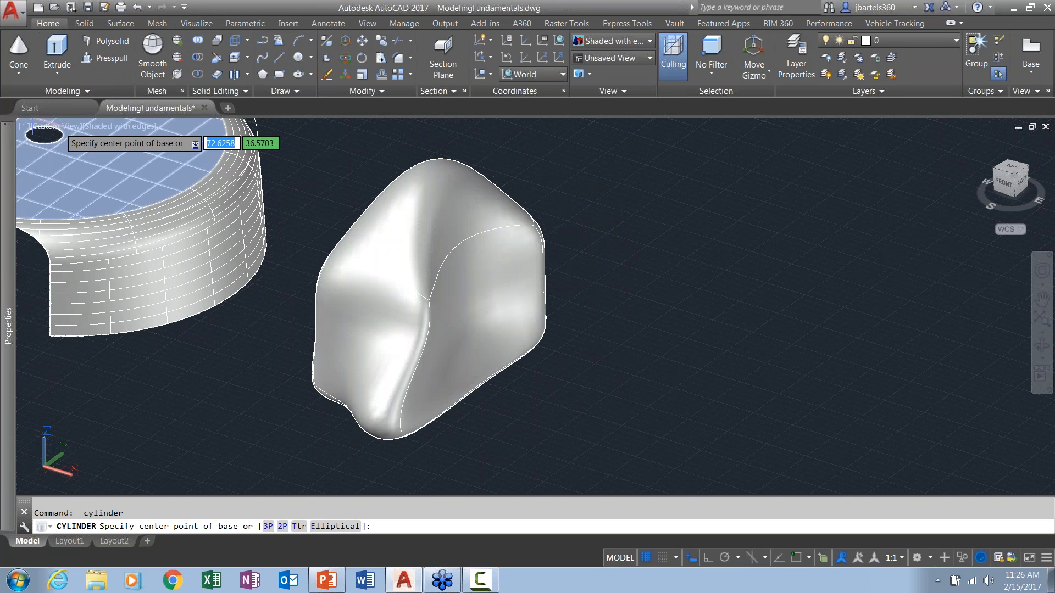
left_click(549, 362)
left_click(576, 352)
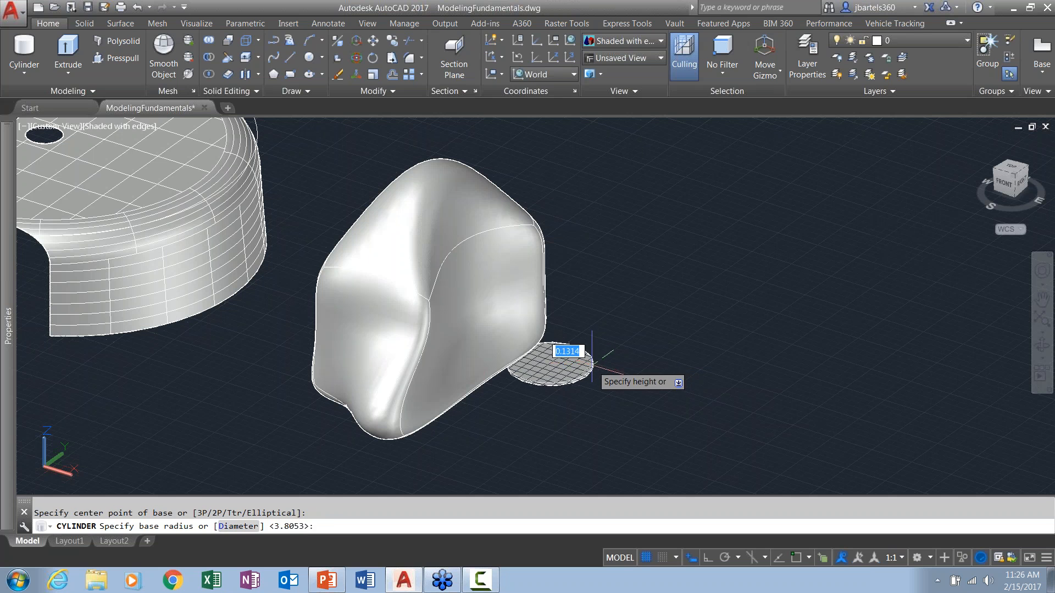
left_click(569, 209)
key("Escape")
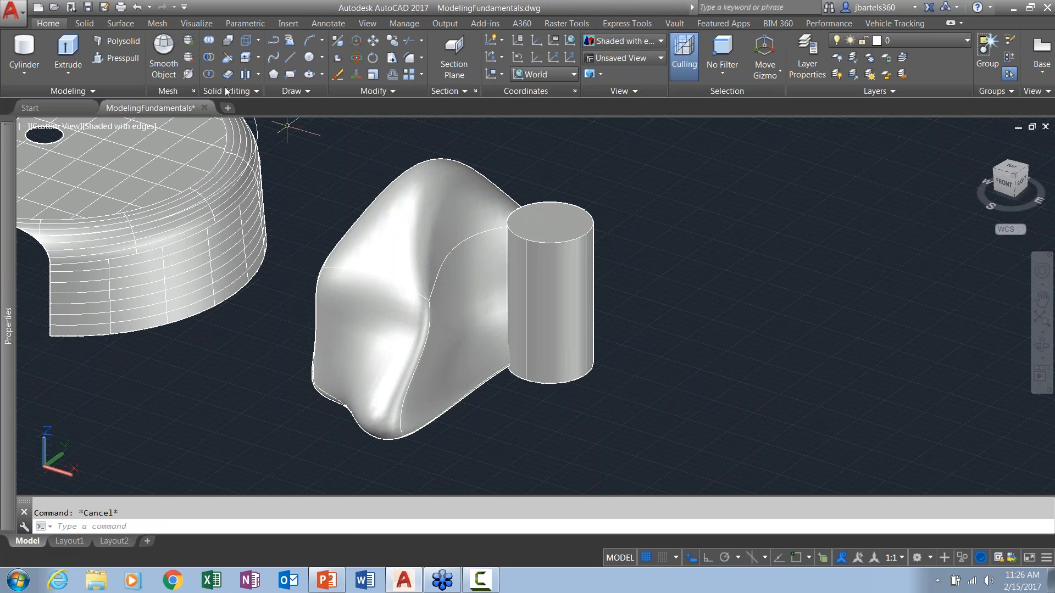
Subtract the cylinder from the smooth solid to cut a rounded notch in its right side.
left_click(207, 59)
left_click(422, 177)
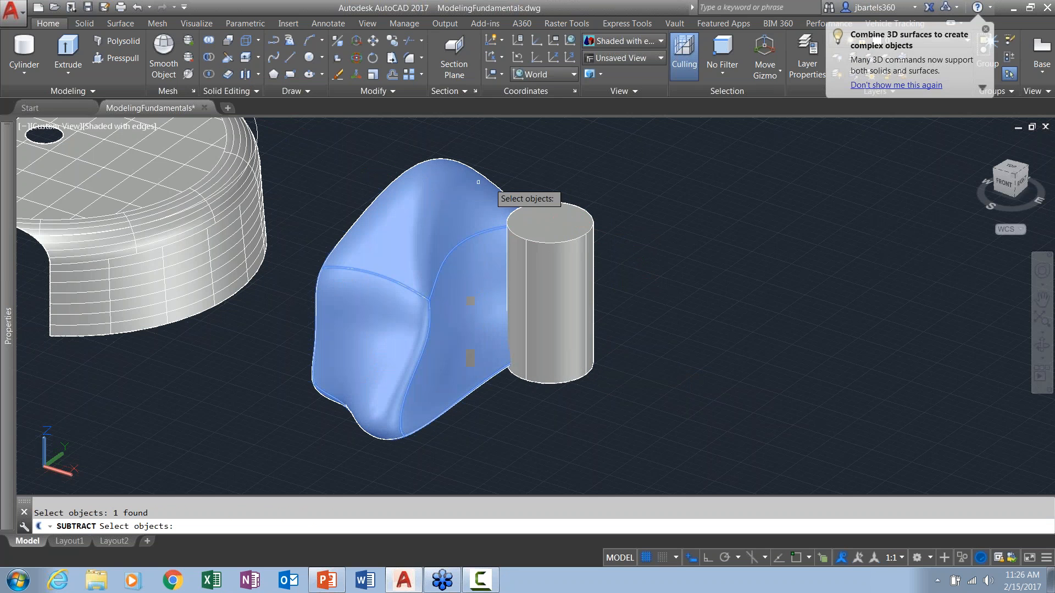
left_click(556, 203)
key("Return")
key("Escape")
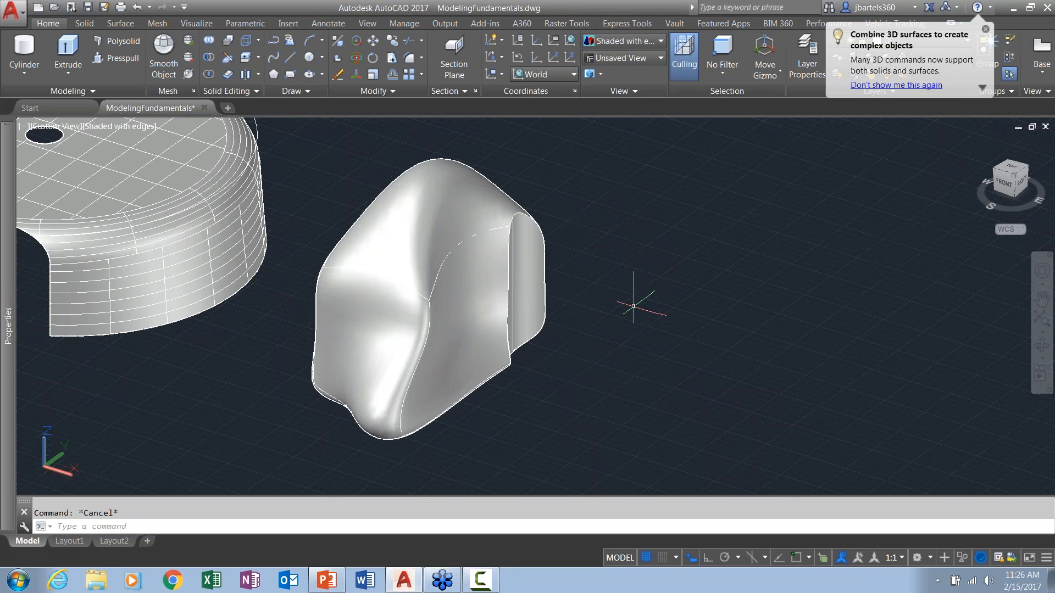
mouse_move(654, 318)
middle_mouse_down("shift")
mouse_move(607, 326)
mouse_move(641, 318)
middle_mouse_up("shift")
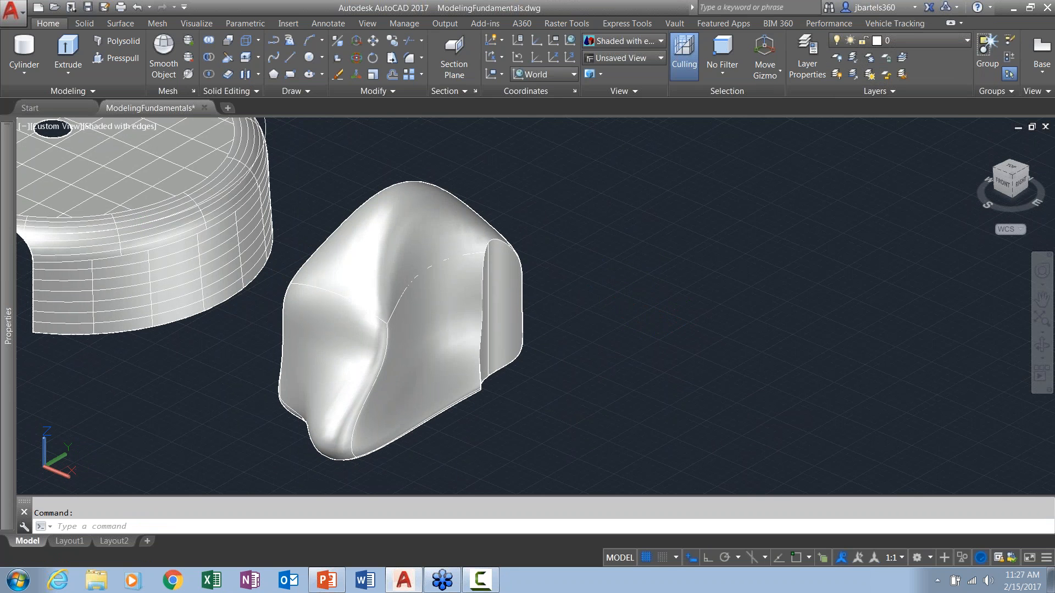
middle_click_drag(596, 293, 738, 319)
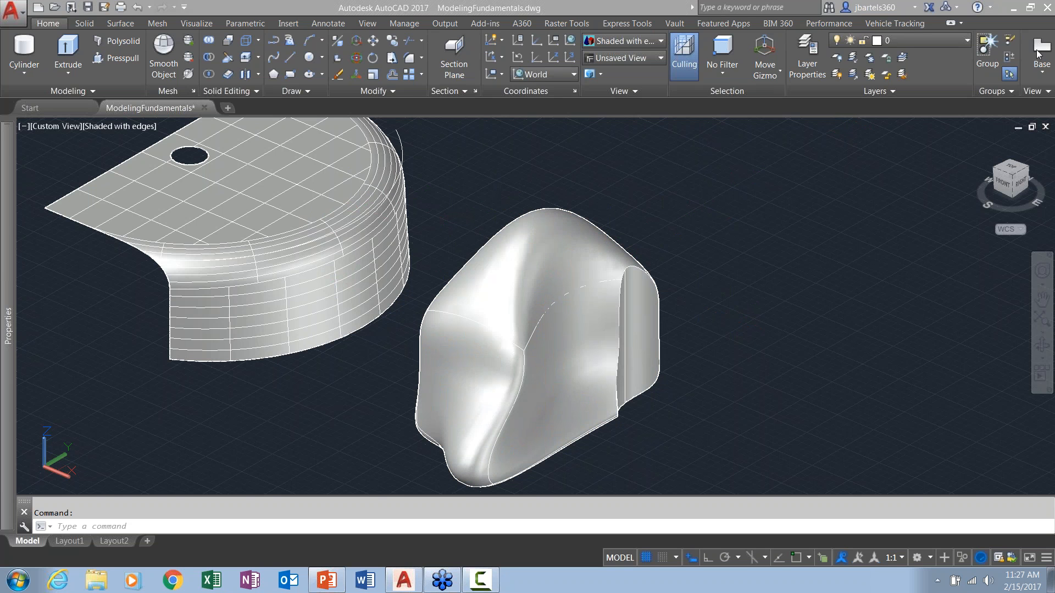
Close the ModelingFundamentals drawing and open BigSign-start.dwg.
left_click(206, 107)
left_click(575, 317)
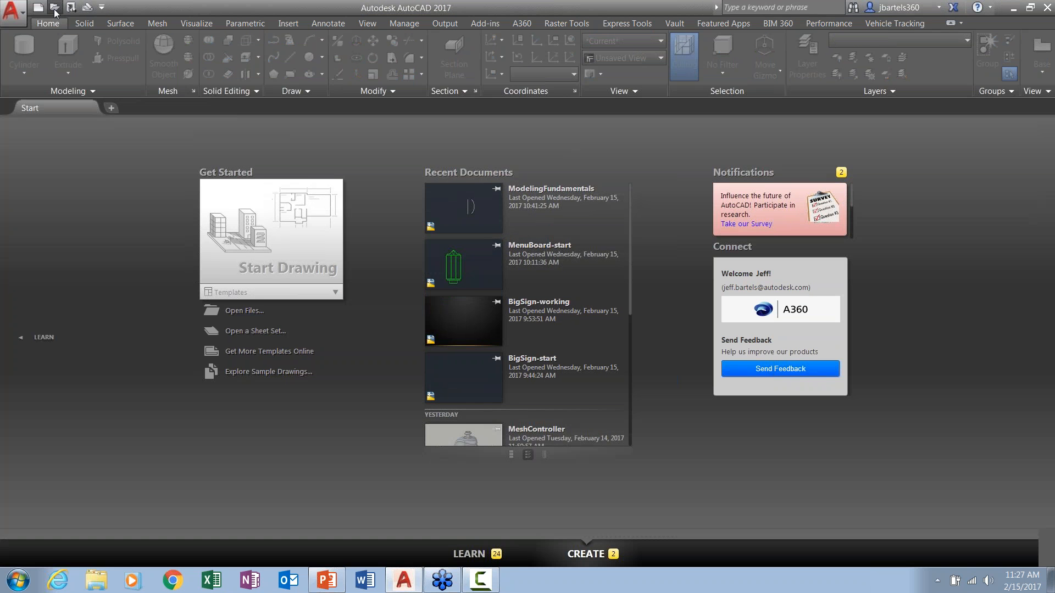
left_click(55, 11)
left_click(407, 191)
left_click(718, 418)
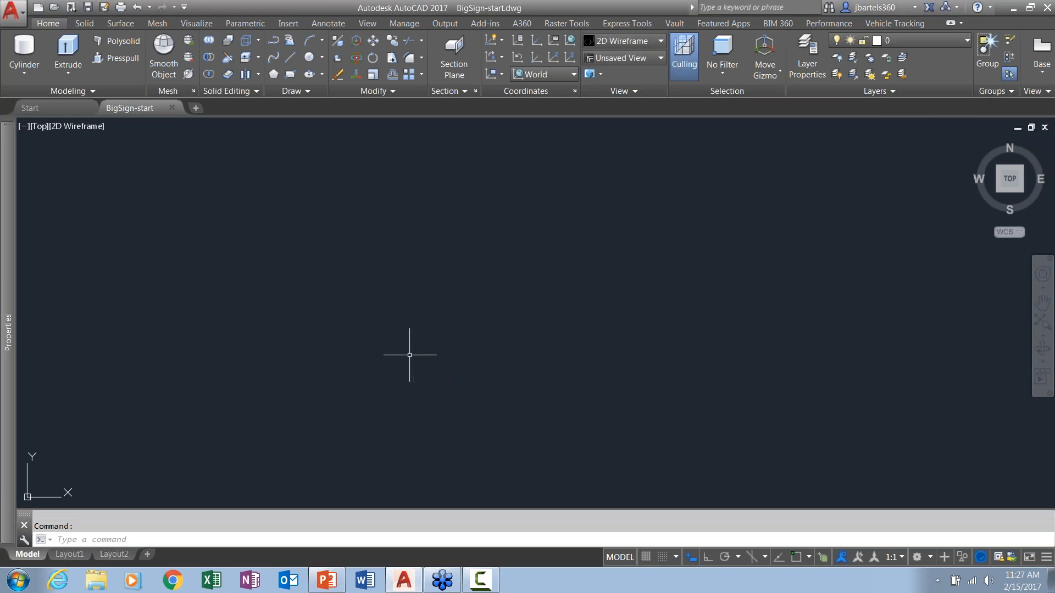
Insert sign_inspiration.jpg from the images folder into the drawing as a reference image at scale 1 and rotation 0.
type("i")
key("Return")
key("super+e")
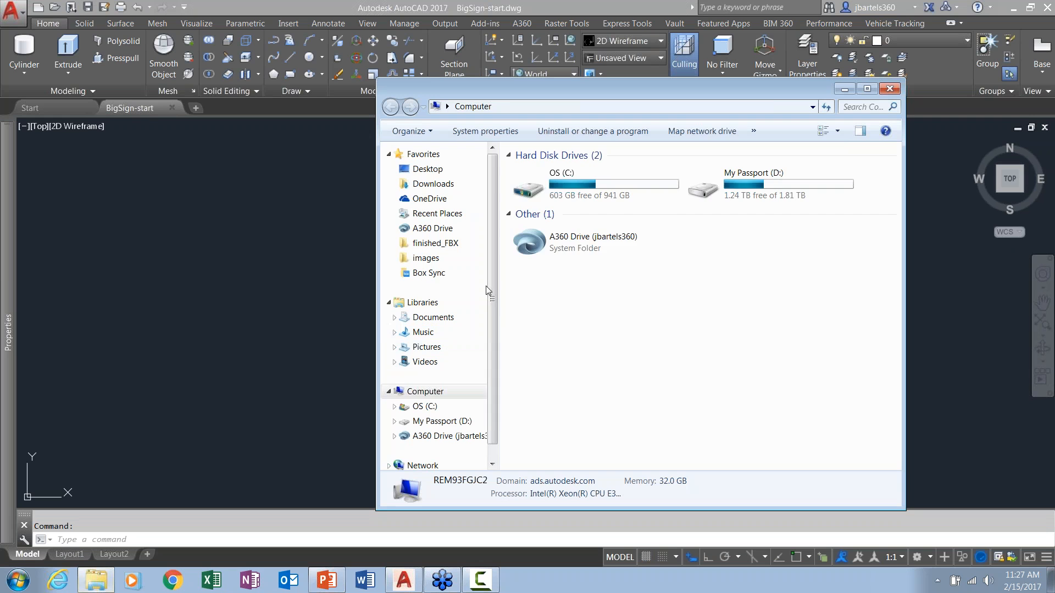
left_click(434, 259)
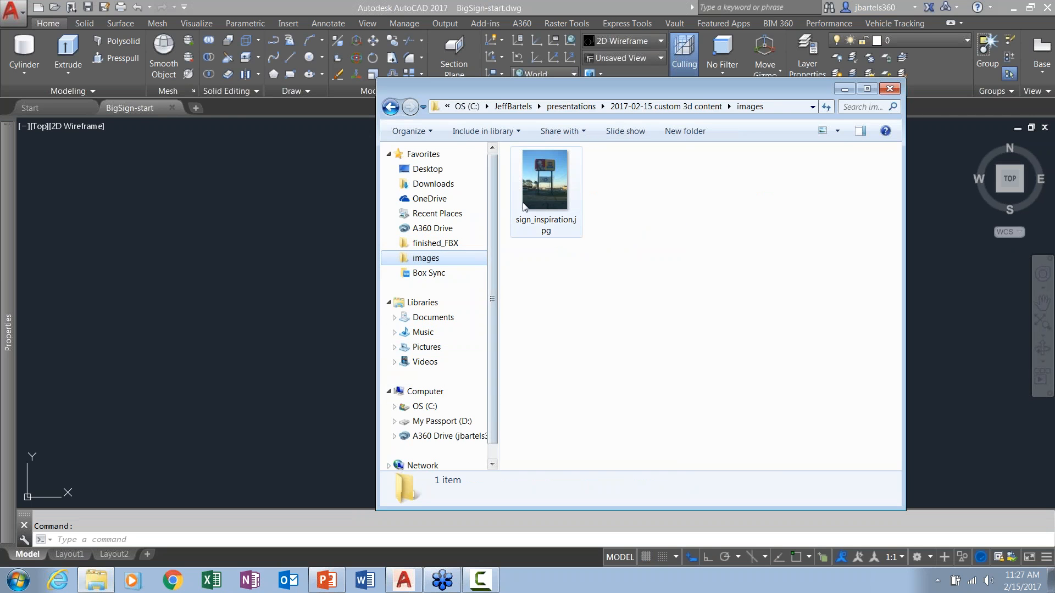
left_click_drag(542, 180, 310, 305)
left_click(304, 434)
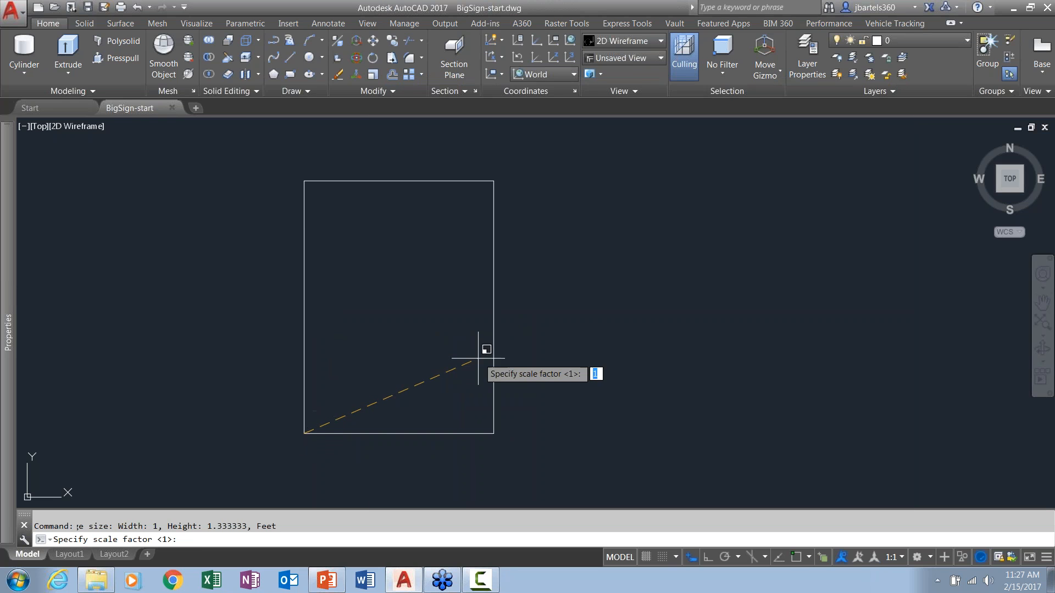
key("Return")
key("Return")
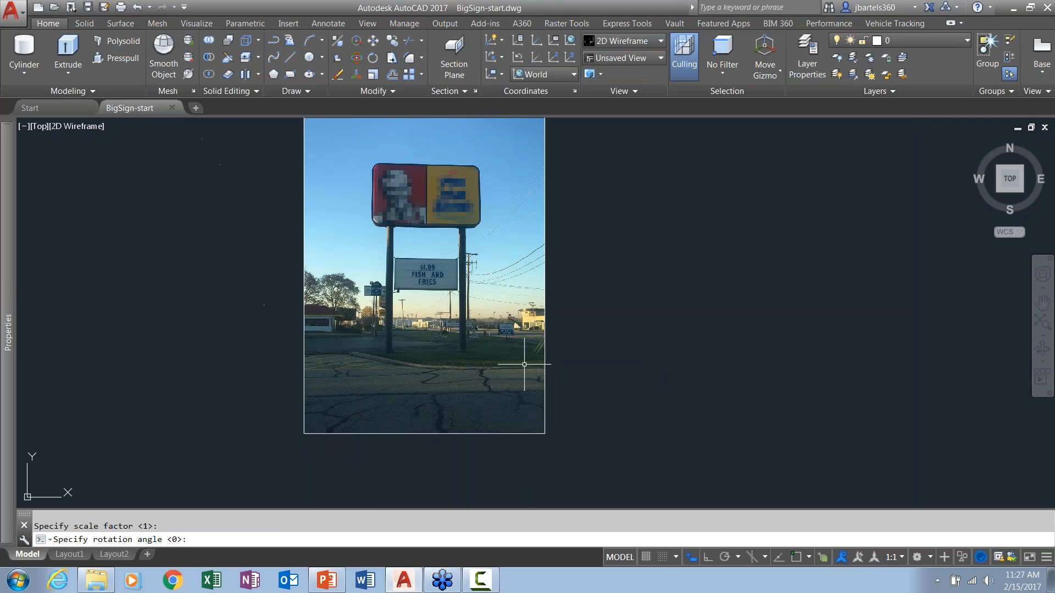
Draw a horizontal line about 7.1 units long across the full width of the photo's upper sign, with Ortho on.
scroll(414, 166, "up", 2)
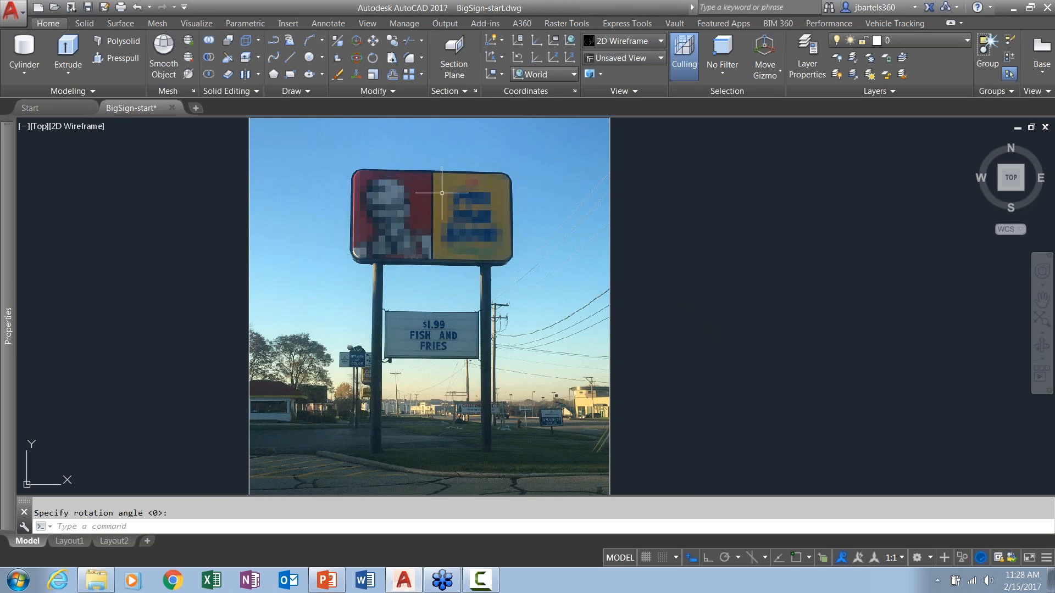
scroll(428, 132, "up", 2)
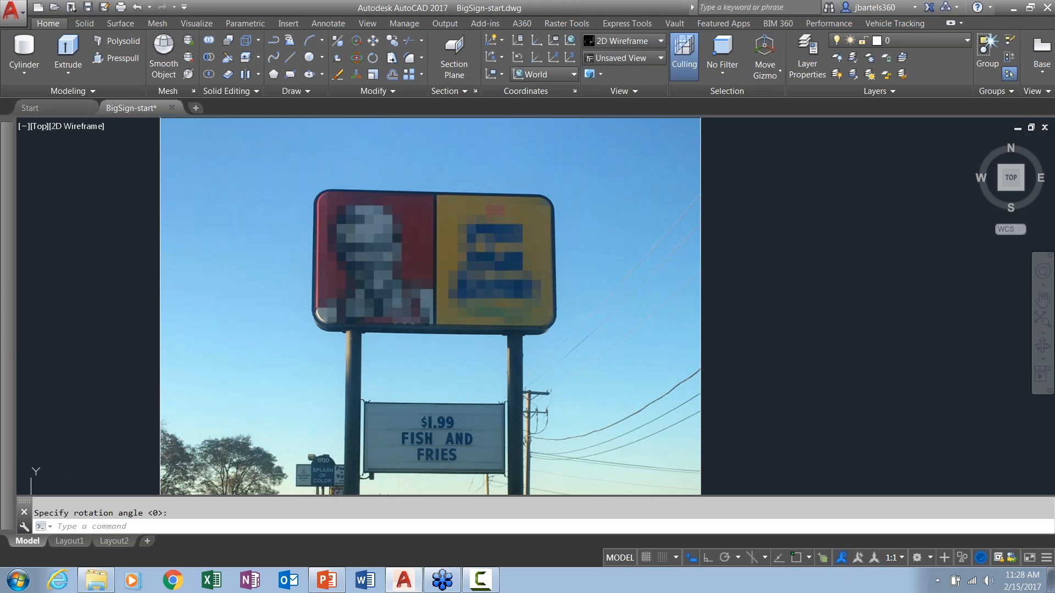
left_click(292, 56)
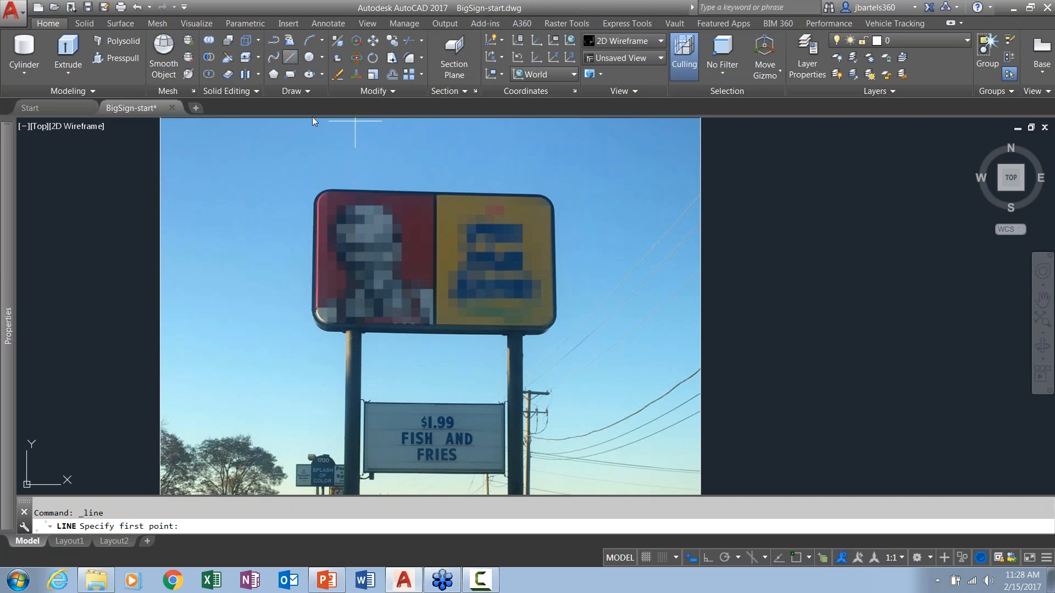
left_click(314, 251)
key("F8")
left_click(556, 272)
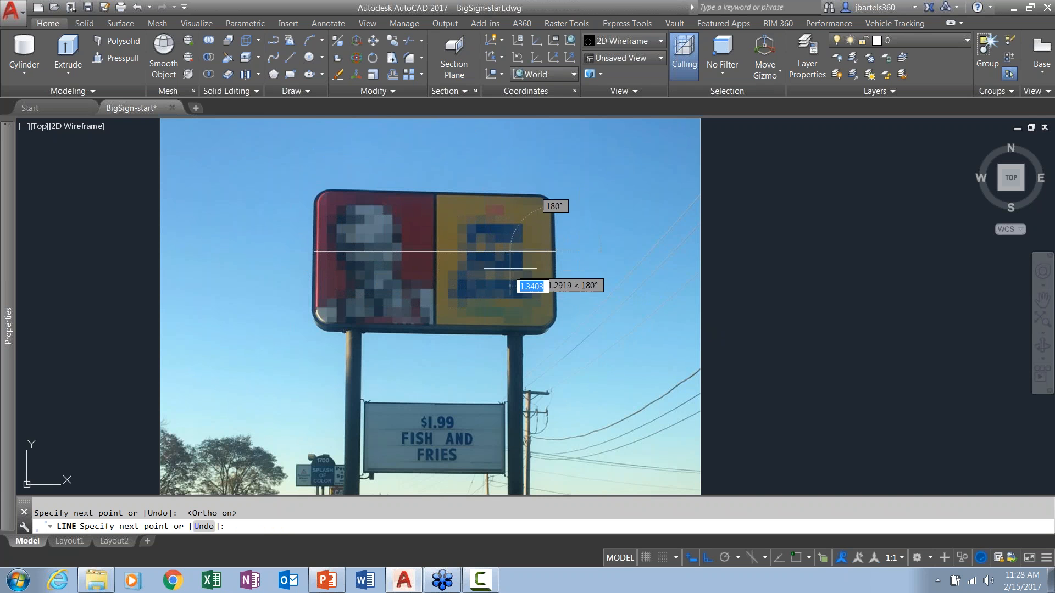
key("Escape")
Scale the photo and line by reference from the line's left endpoint with object snap on, setting the line's new length to 16.
scroll(450, 269, "down", 1)
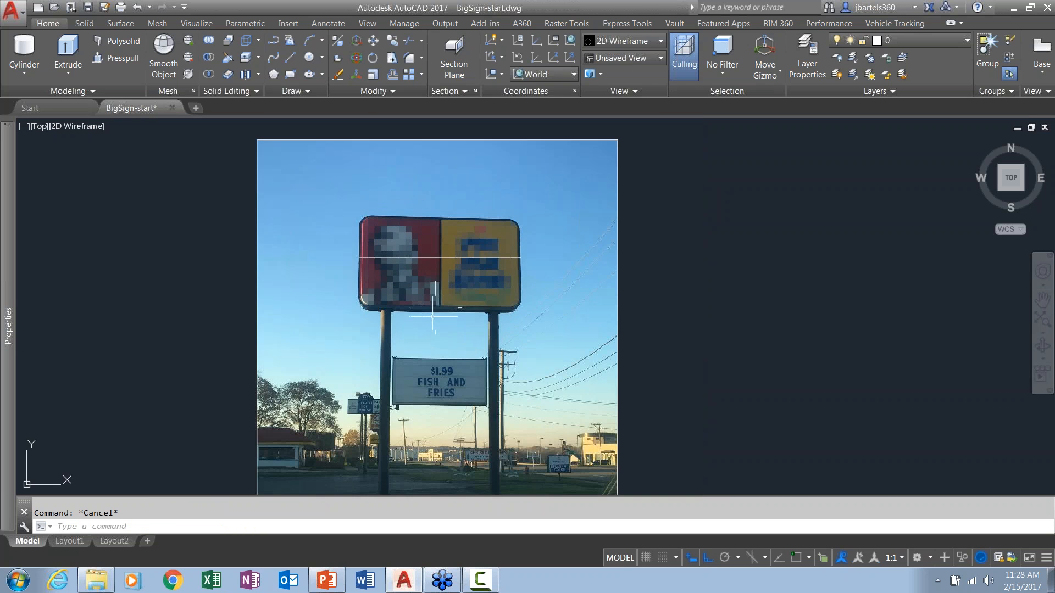
middle_click_drag(441, 338, 450, 308)
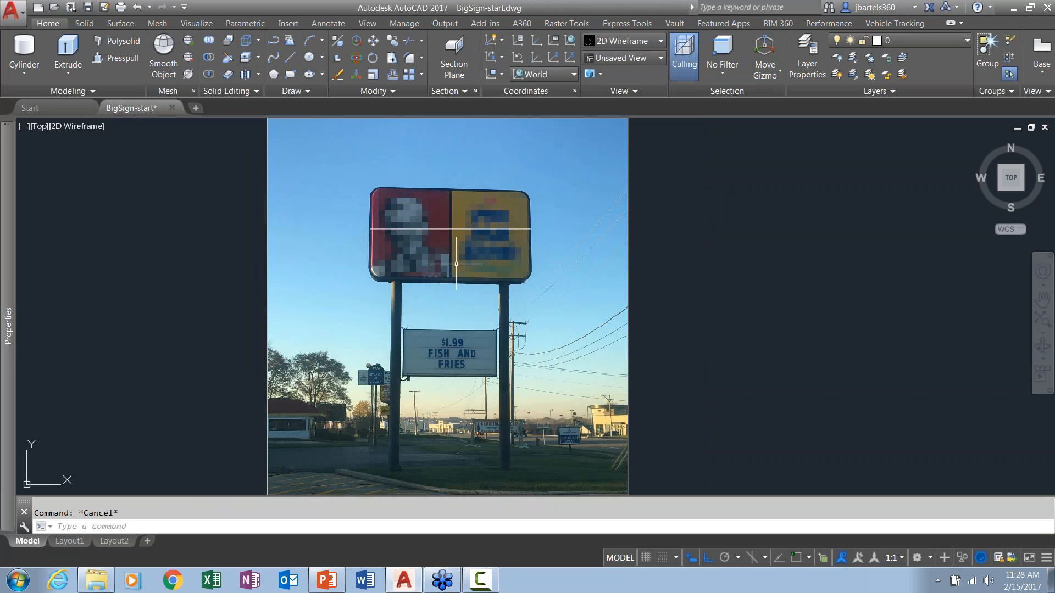
scroll(456, 264, "down", 2)
left_click(373, 74)
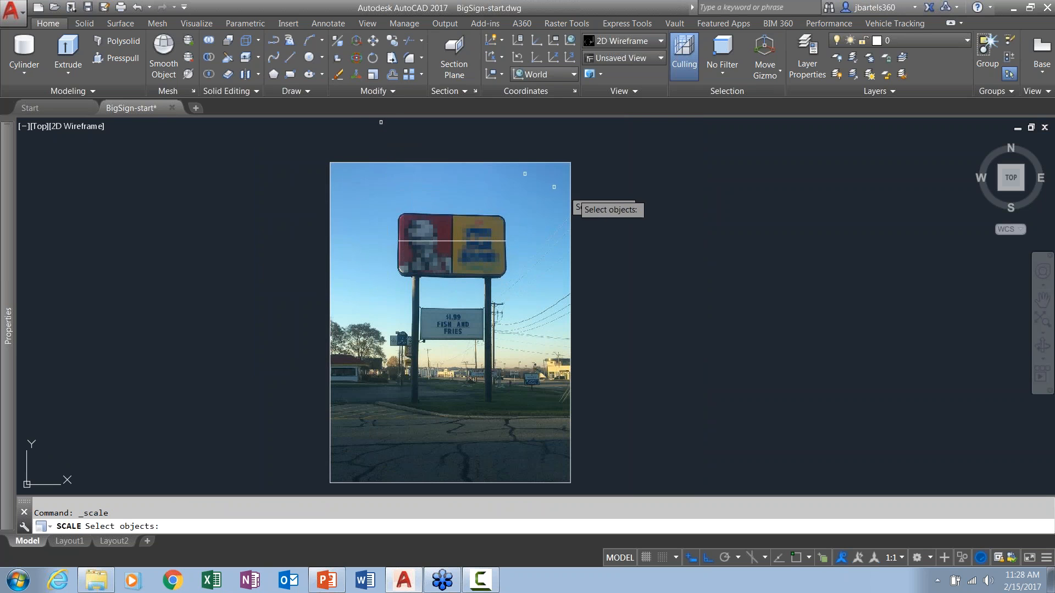
left_click(606, 193)
left_click(491, 285)
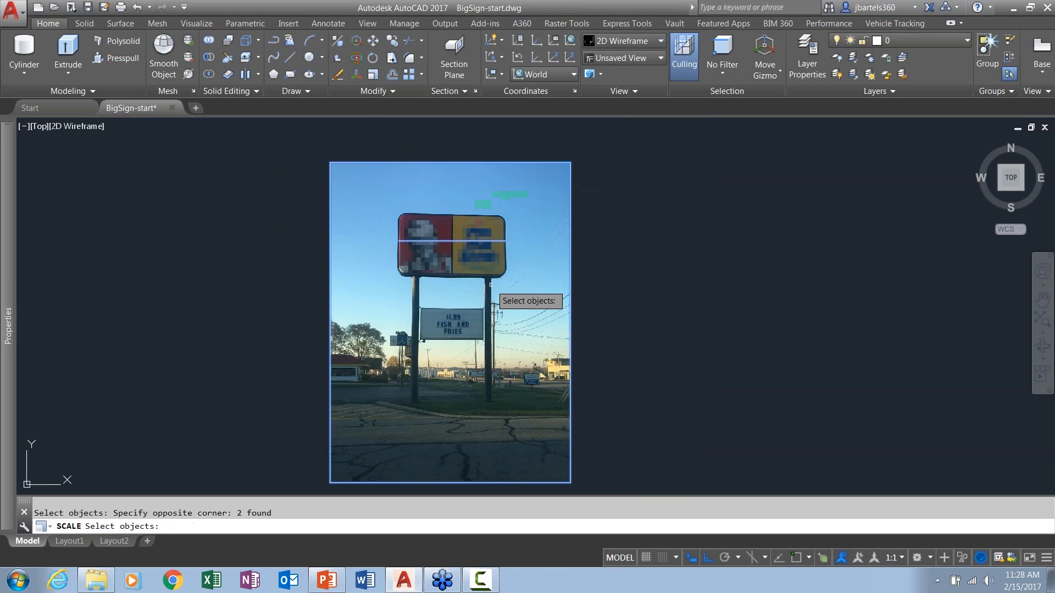
key("Return")
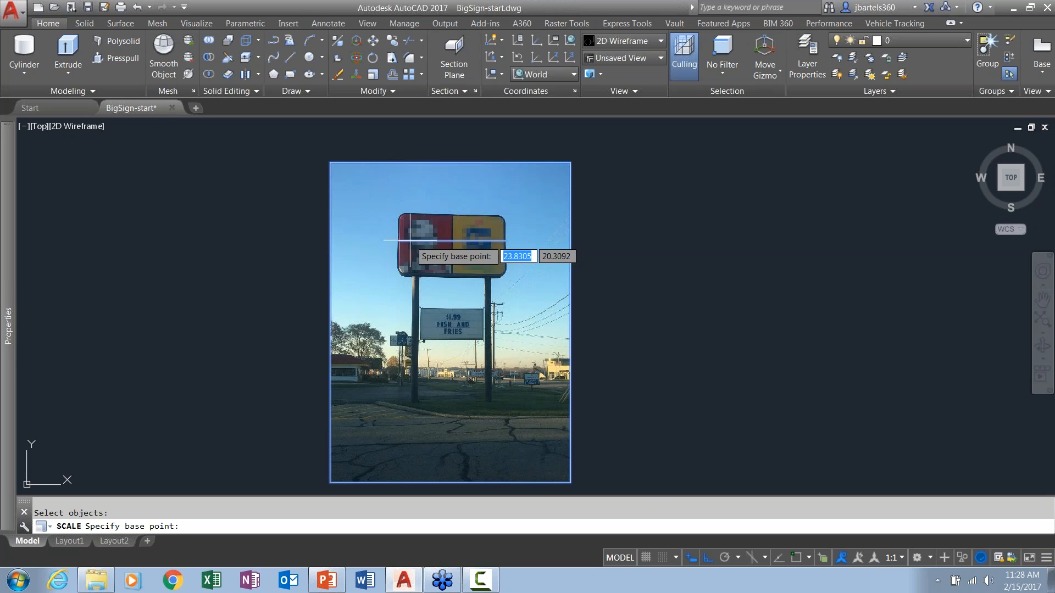
left_click(795, 558)
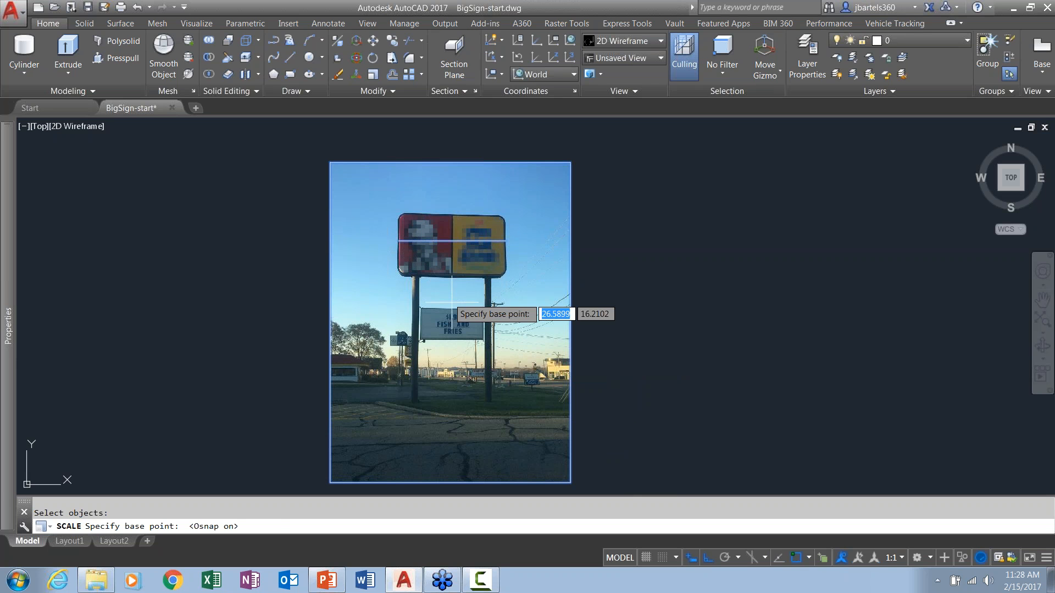
left_click(399, 241)
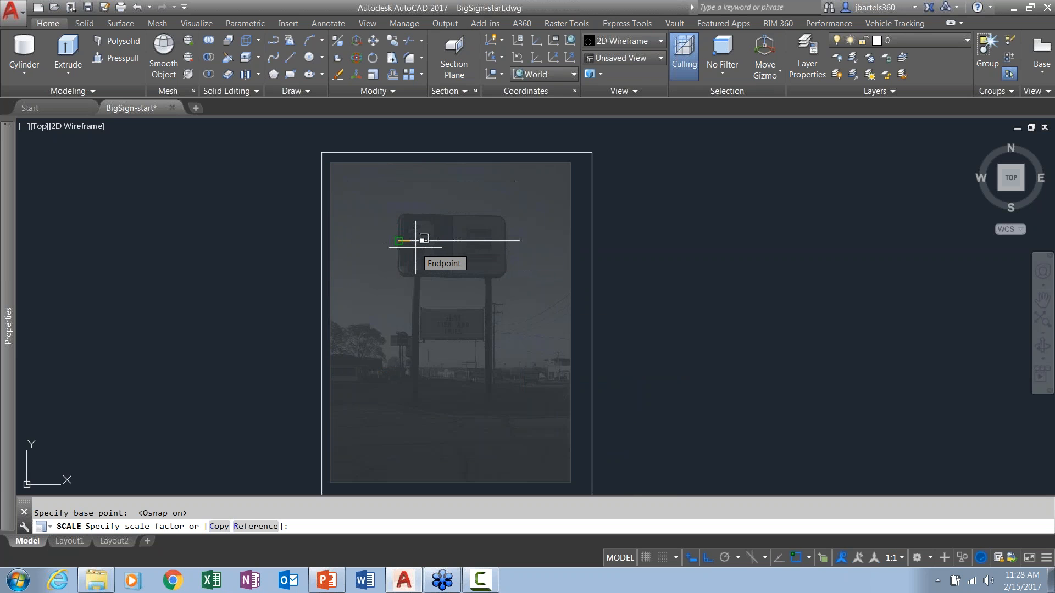
type("r")
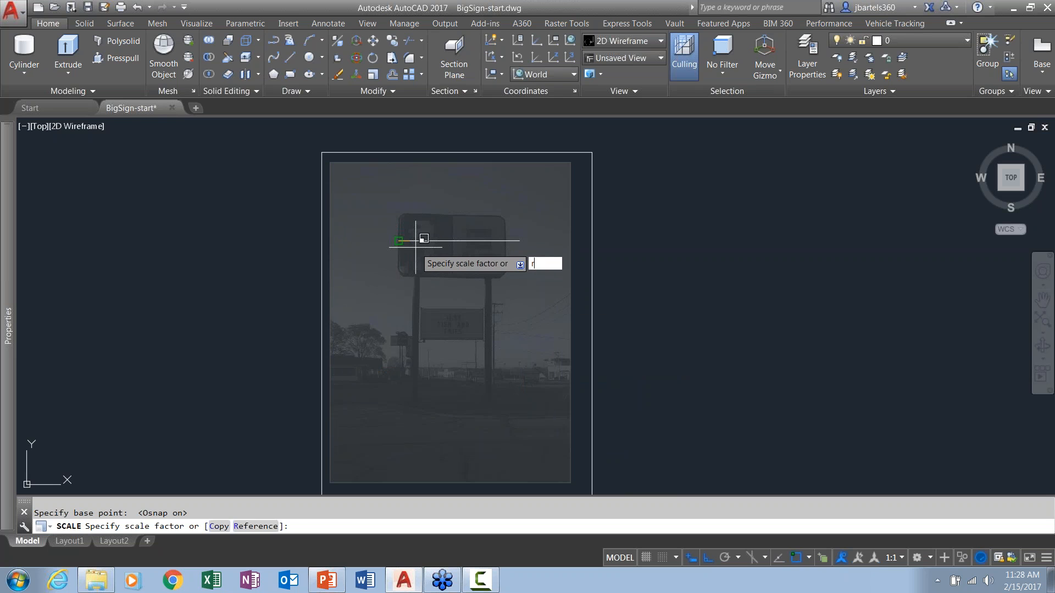
key("Return")
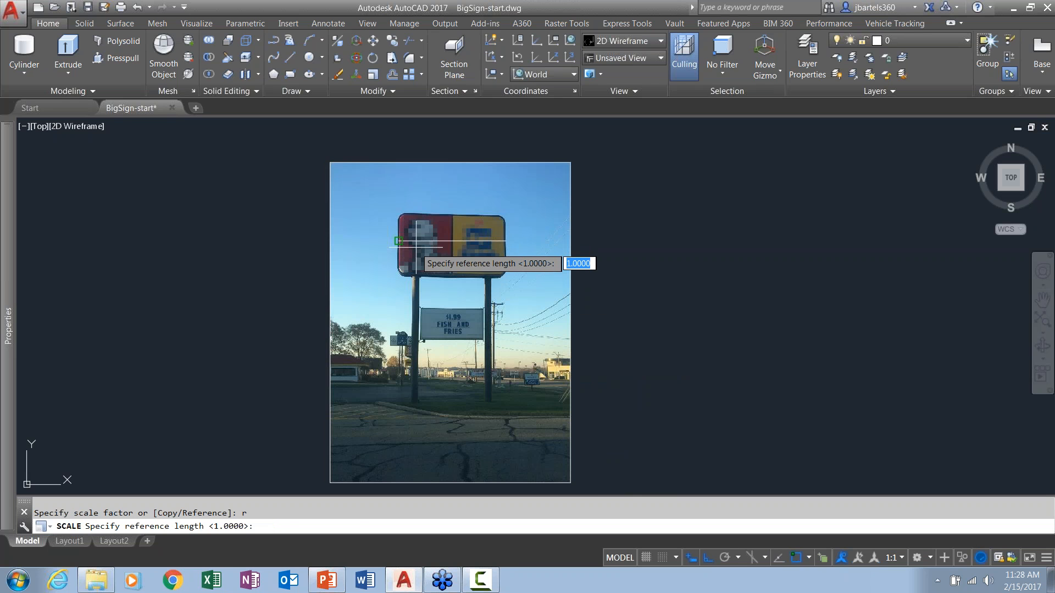
left_click(399, 241)
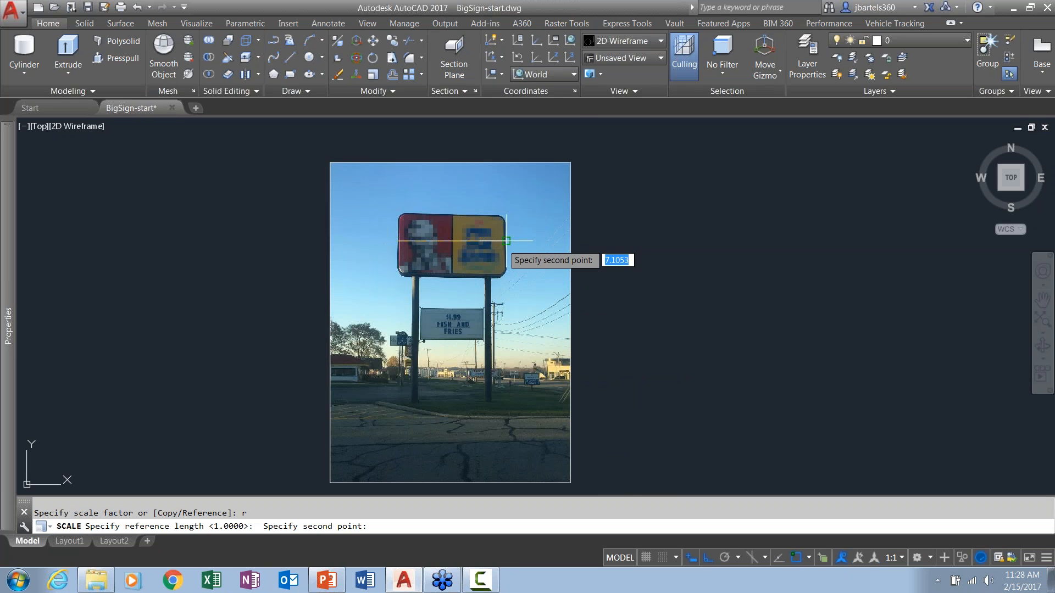
left_click(506, 241)
type("1")
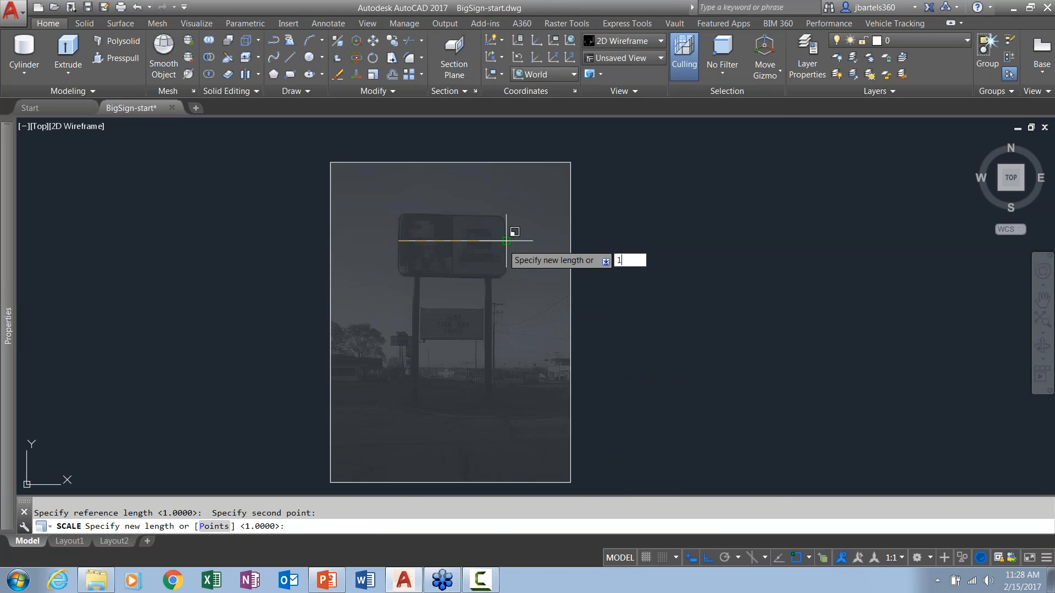
type("6")
key("Return")
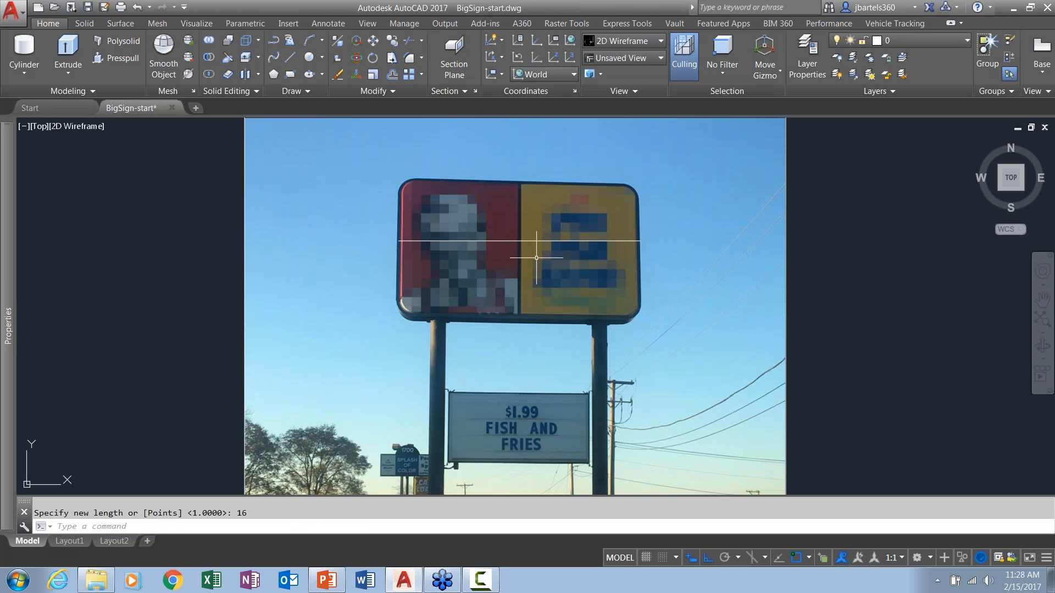
Measure the height of the photo's upper sign from its lower edge to its upper edge.
scroll(556, 262, "down", 2)
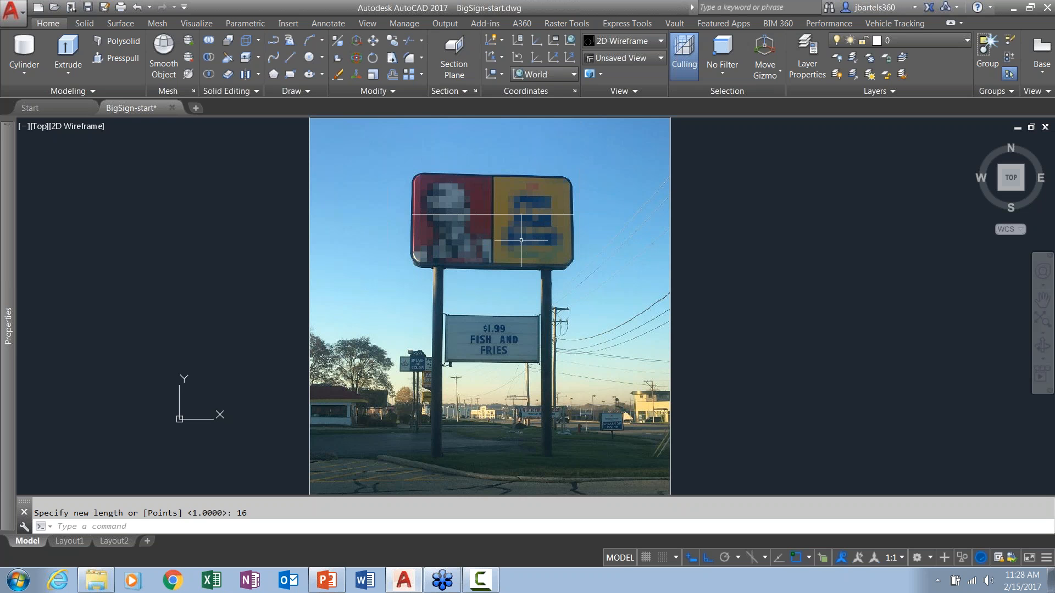
type("Di")
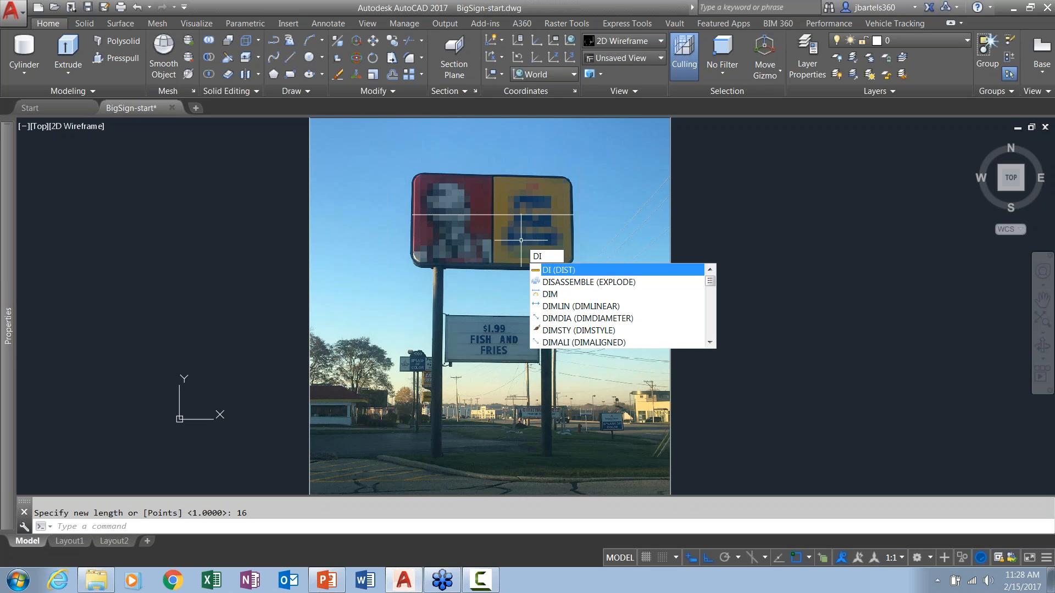
key("Return")
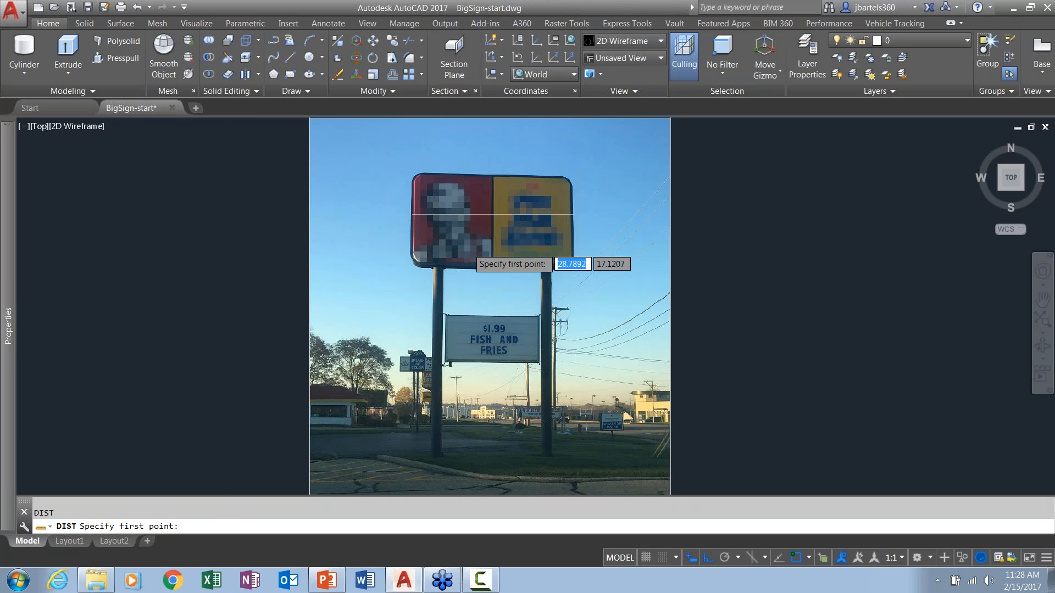
scroll(467, 248, "up", 2)
left_click(411, 271)
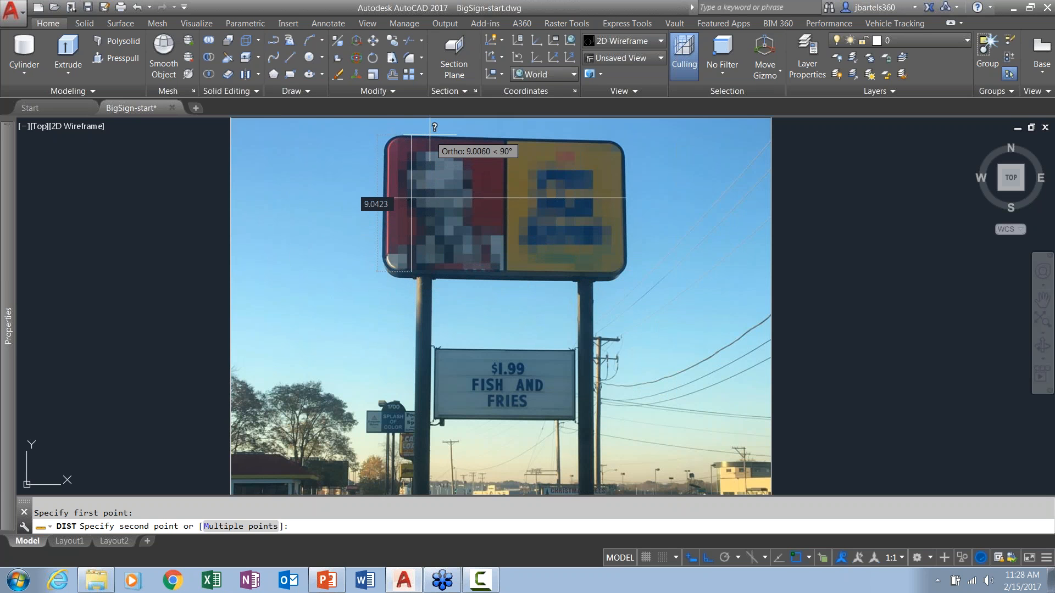
left_click(431, 135)
Measure the left post's height from the upper sign's underside to the ground, with Ortho off.
key("Return")
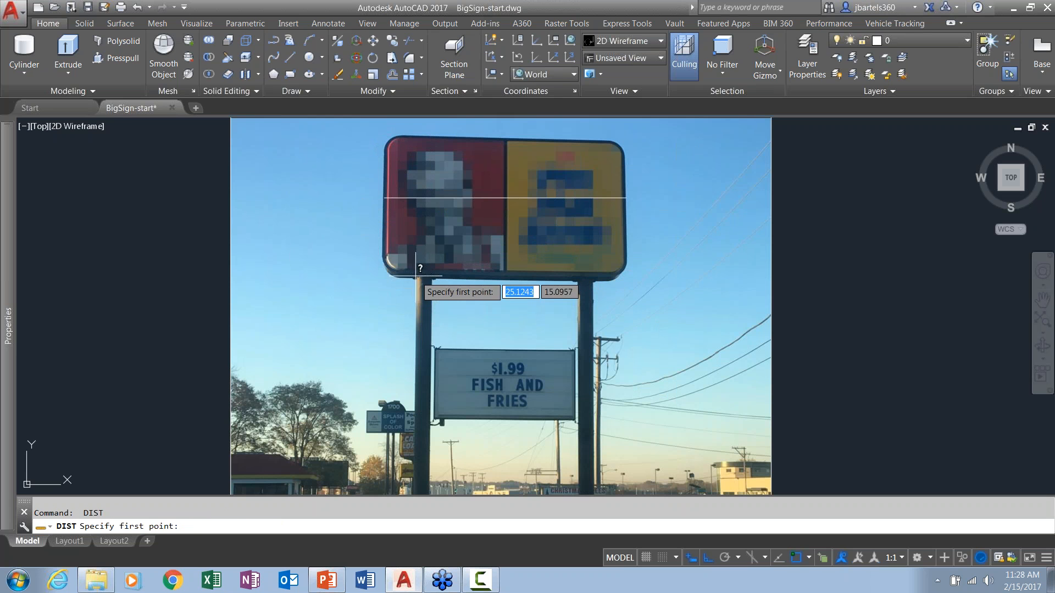
left_click(416, 271)
key("F8")
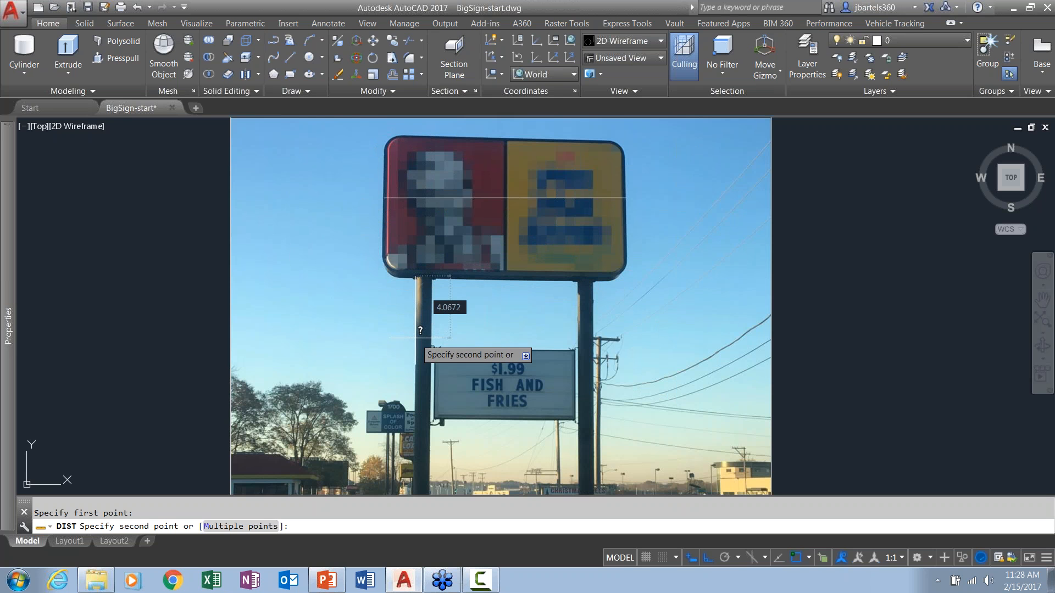
scroll(415, 337, "down", 2)
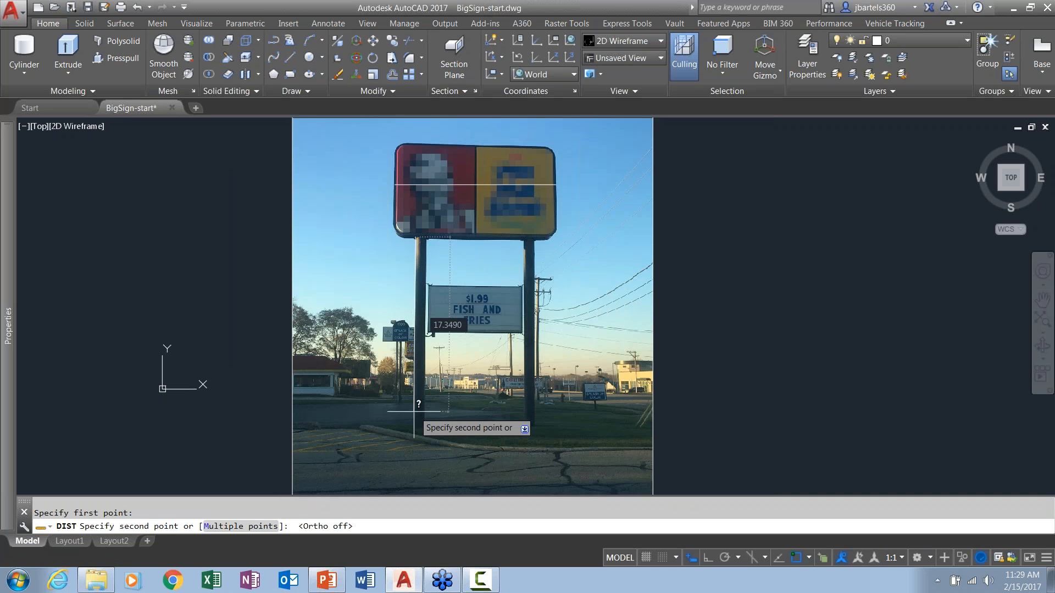
left_click(415, 427)
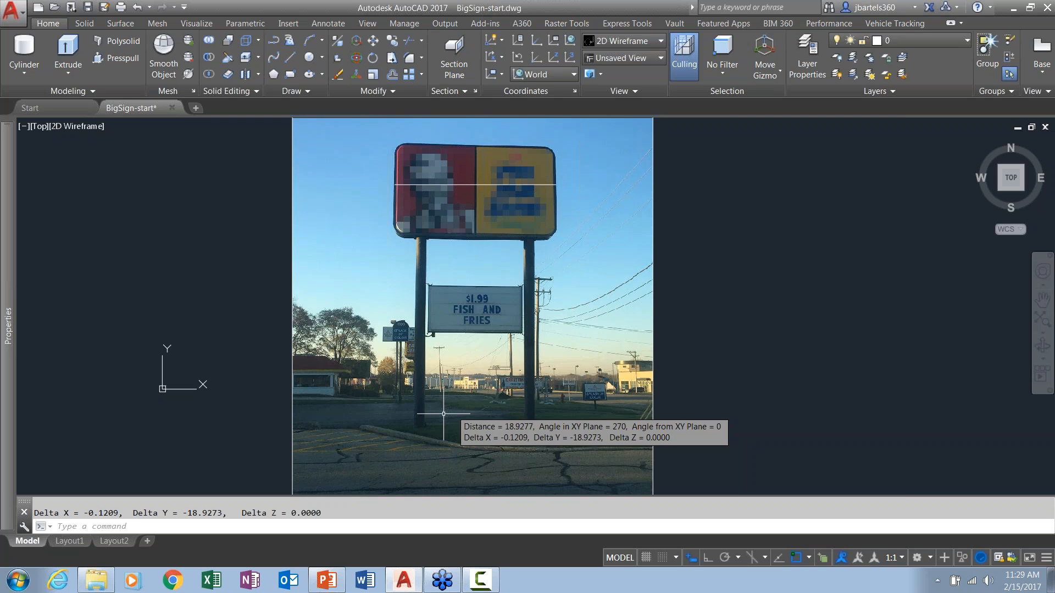
Check the height of the lower message board along its left edge with a distance measurement, leaving the command without a second point.
key("Return")
scroll(449, 282, "up", 4)
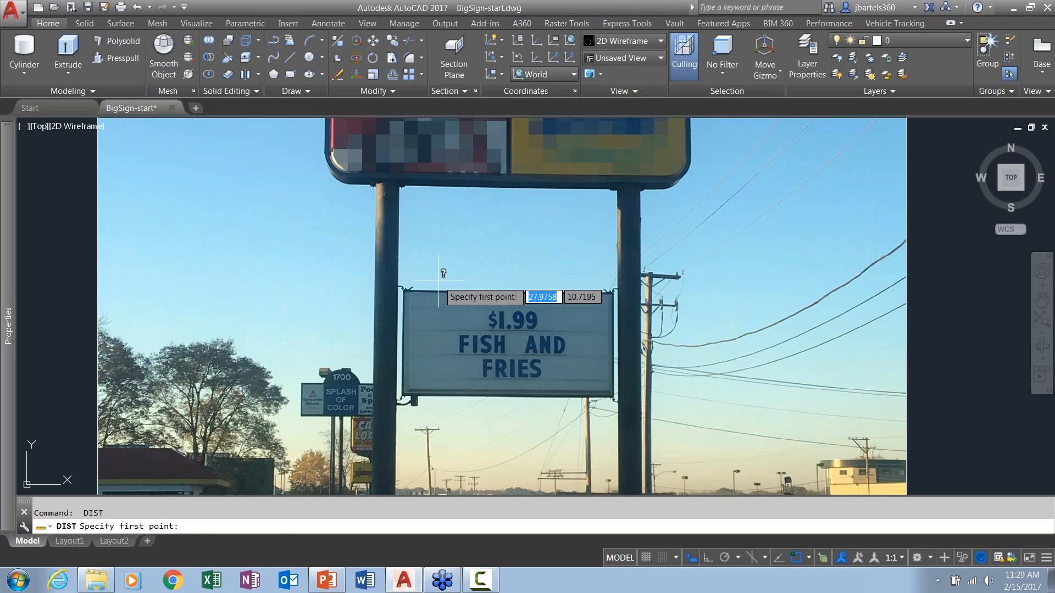
left_click(404, 289)
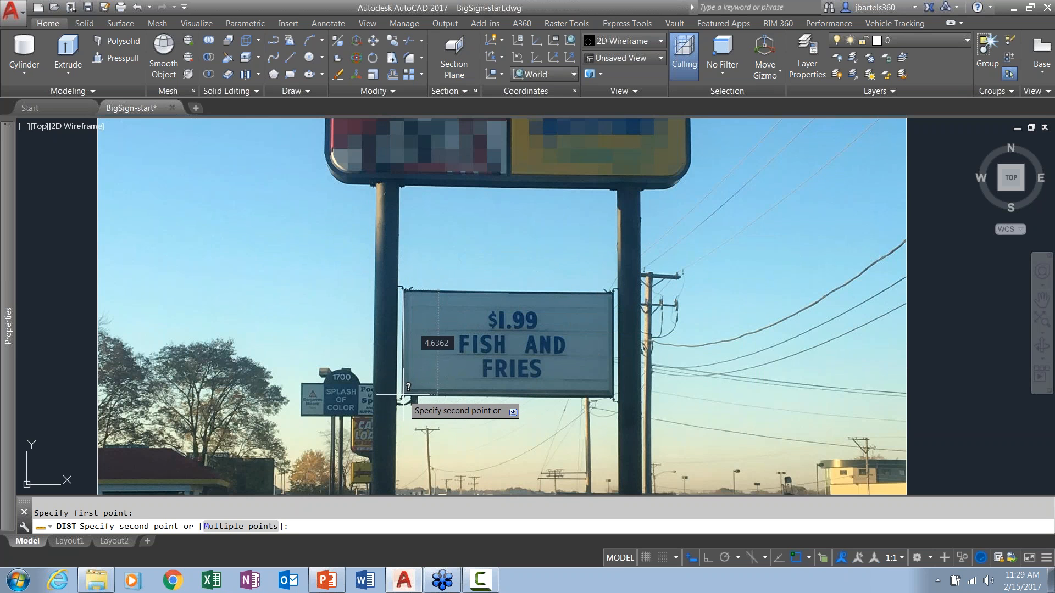
key("Escape")
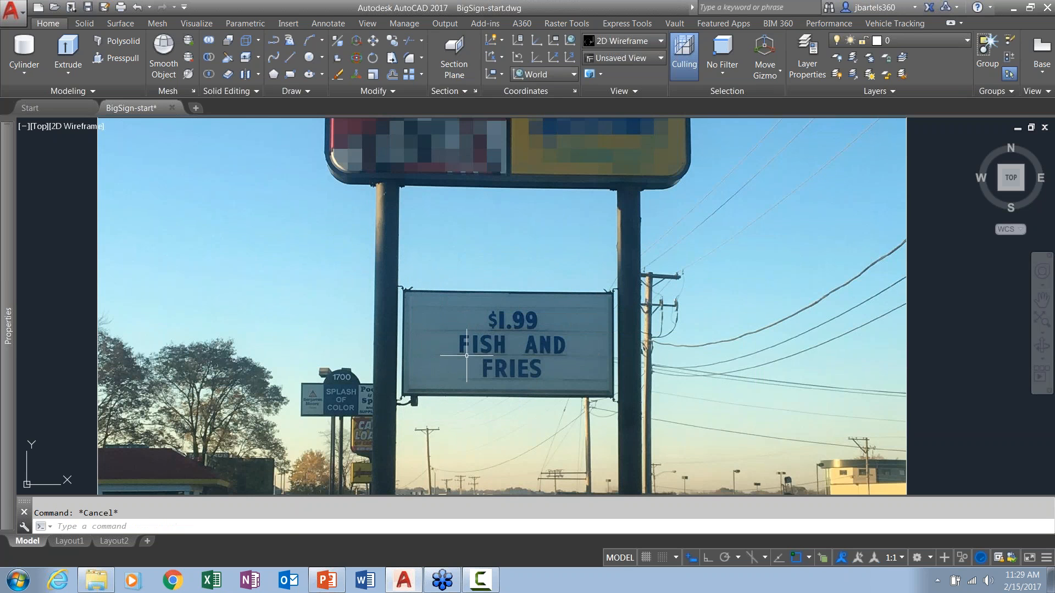
scroll(467, 355, "down", 4)
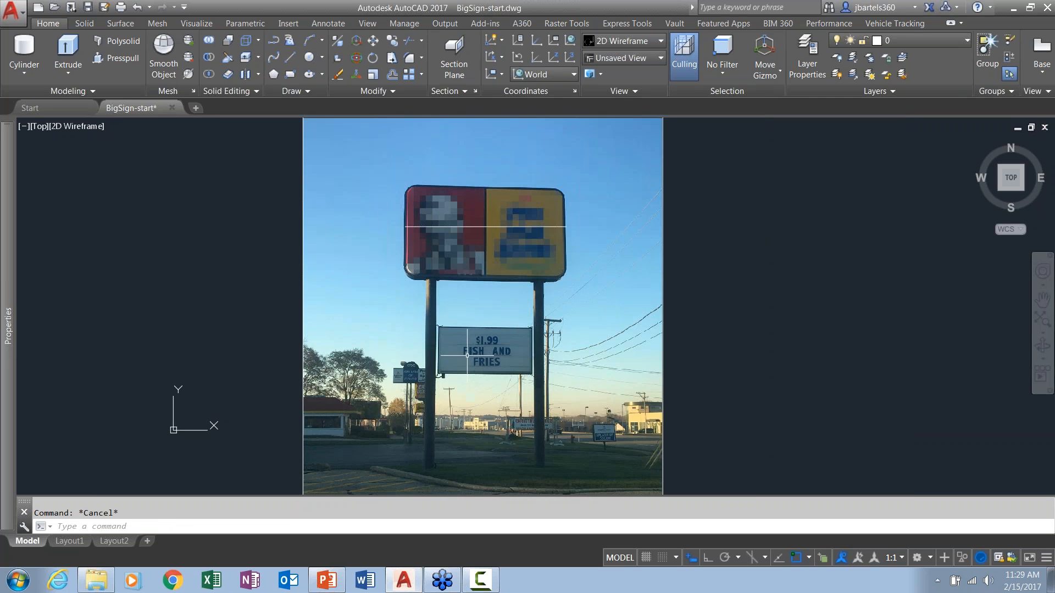
Erase the reference photo and the scaled line together.
left_click(691, 188)
left_click(516, 255)
key("Delete")
left_click(529, 314)
Model the post's footing as a vertical solid cylinder near the origin, 2.35 in diameter and 3.5 high.
scroll(391, 313, "down", 2)
middle_click_drag(390, 313, 336, 355)
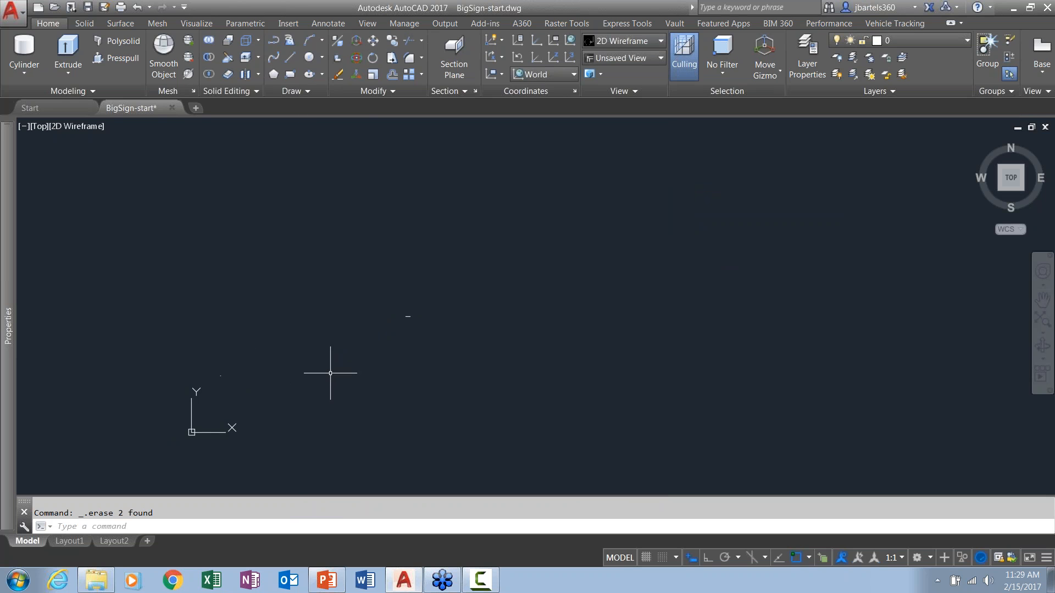
middle_click_drag(341, 406, 361, 377, "shift")
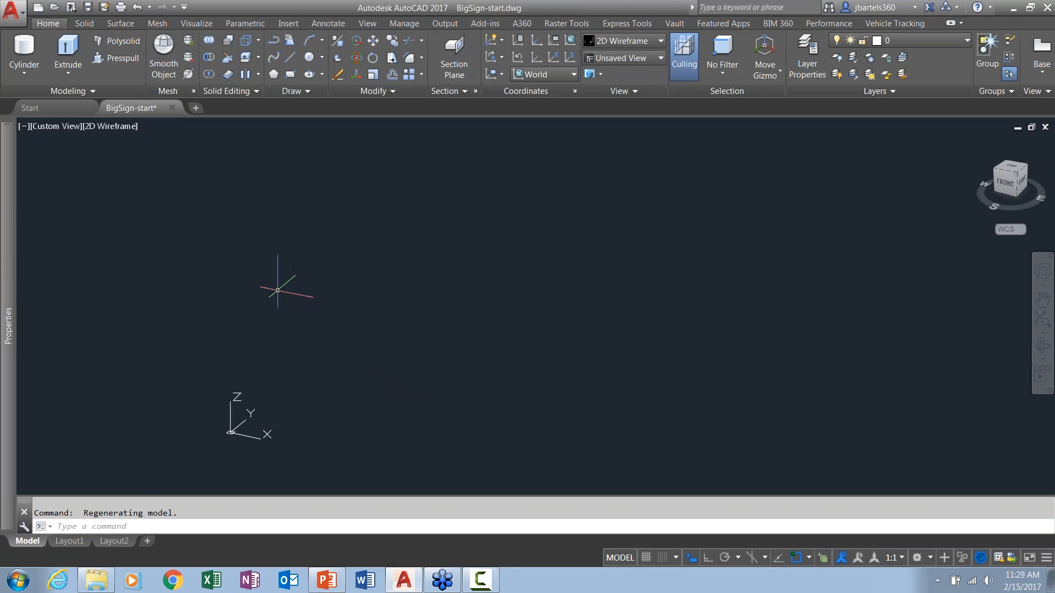
left_click(25, 71)
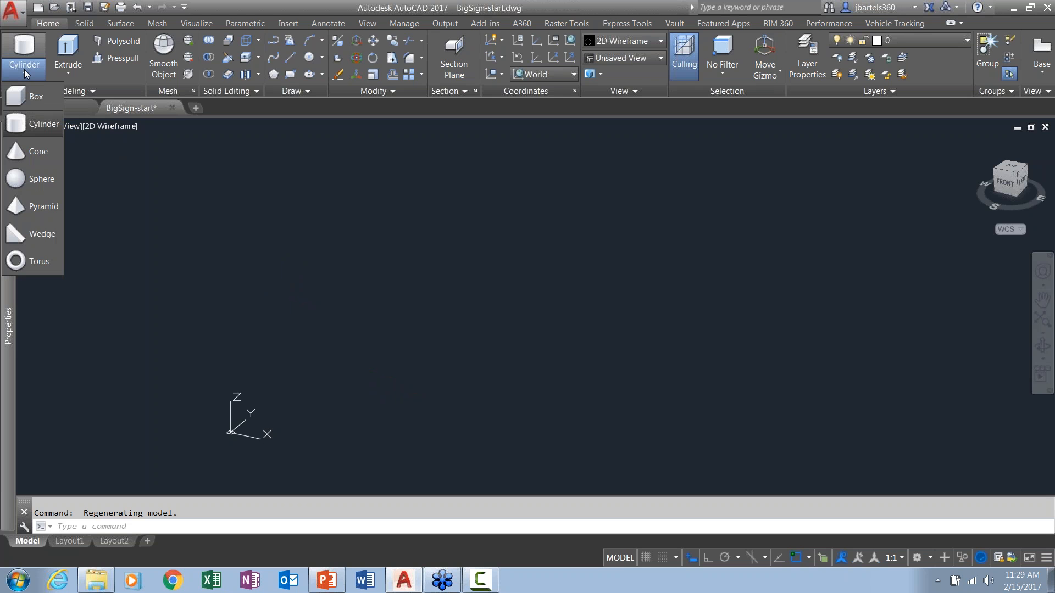
left_click(33, 124)
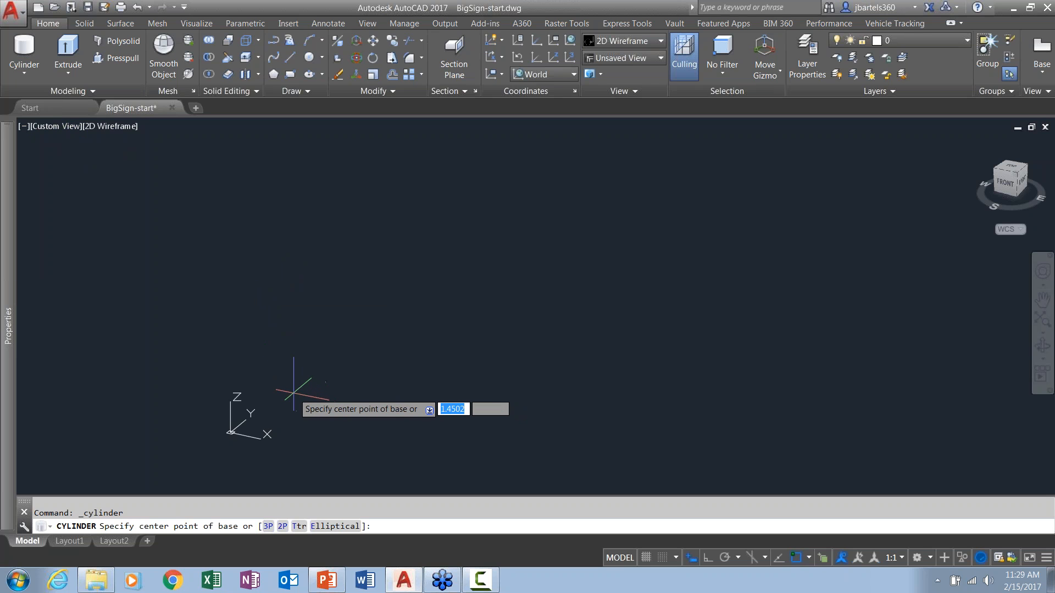
left_click(293, 389)
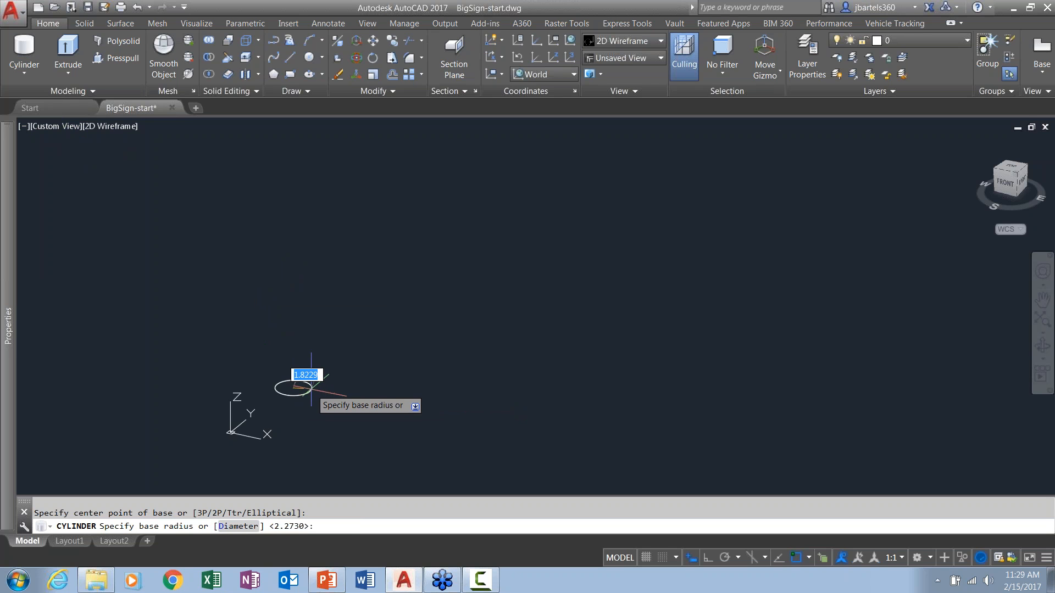
type("d")
key("Return")
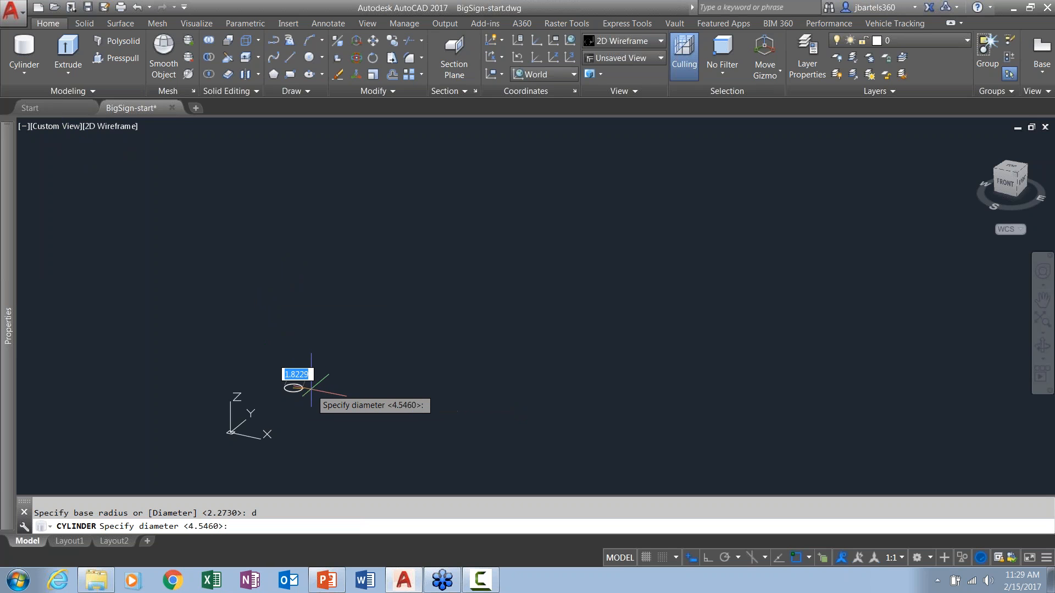
type("2.35")
key("Return")
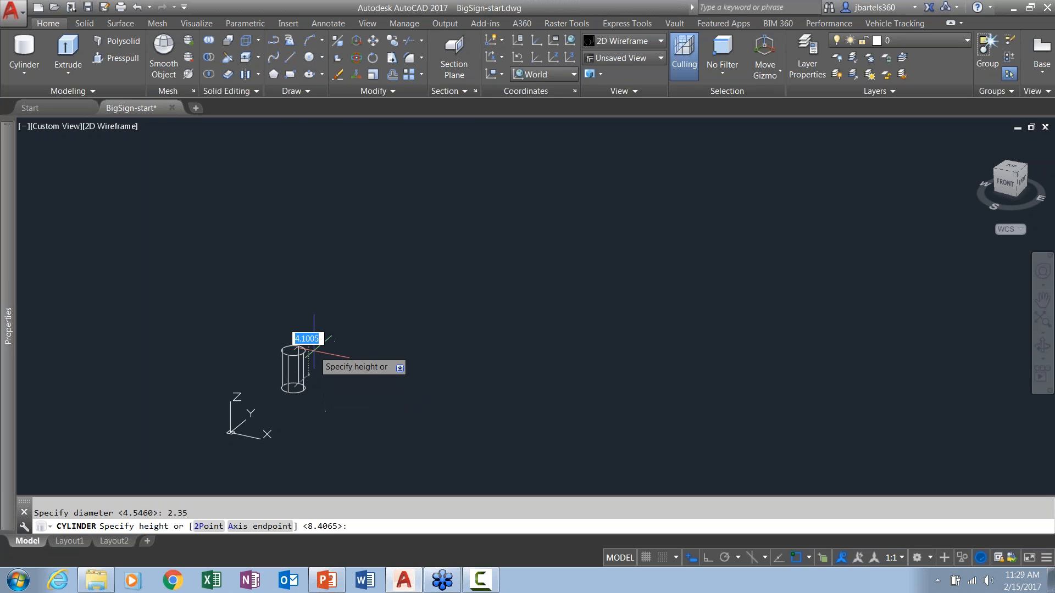
type("3.5")
key("Return")
key("Escape")
Display the cylinder in the Conceptual visual style.
scroll(305, 359, "up", 3)
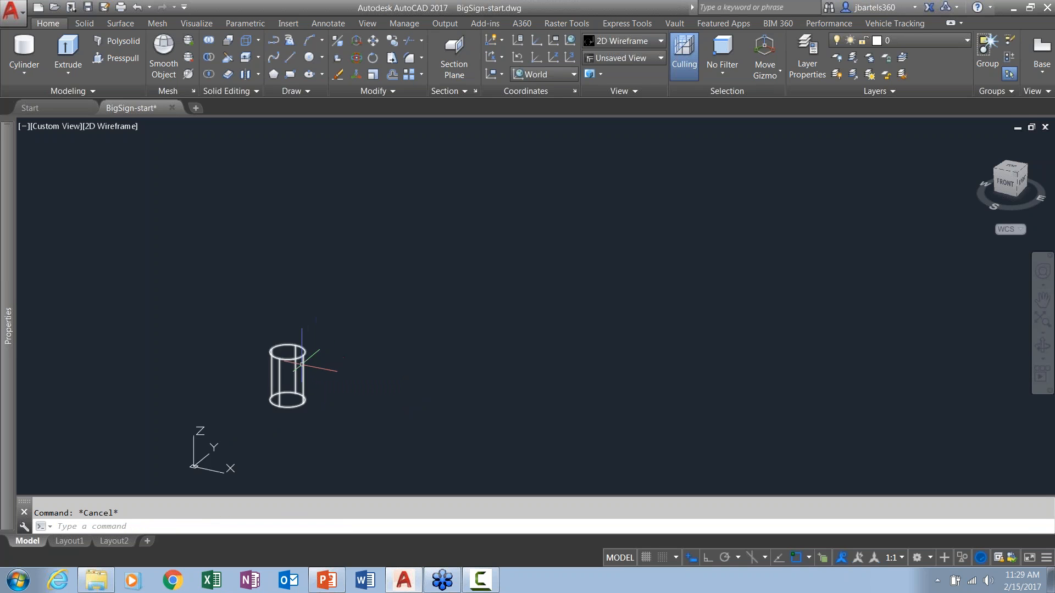
scroll(290, 378, "up", 3)
middle_click_drag(289, 377, 353, 353)
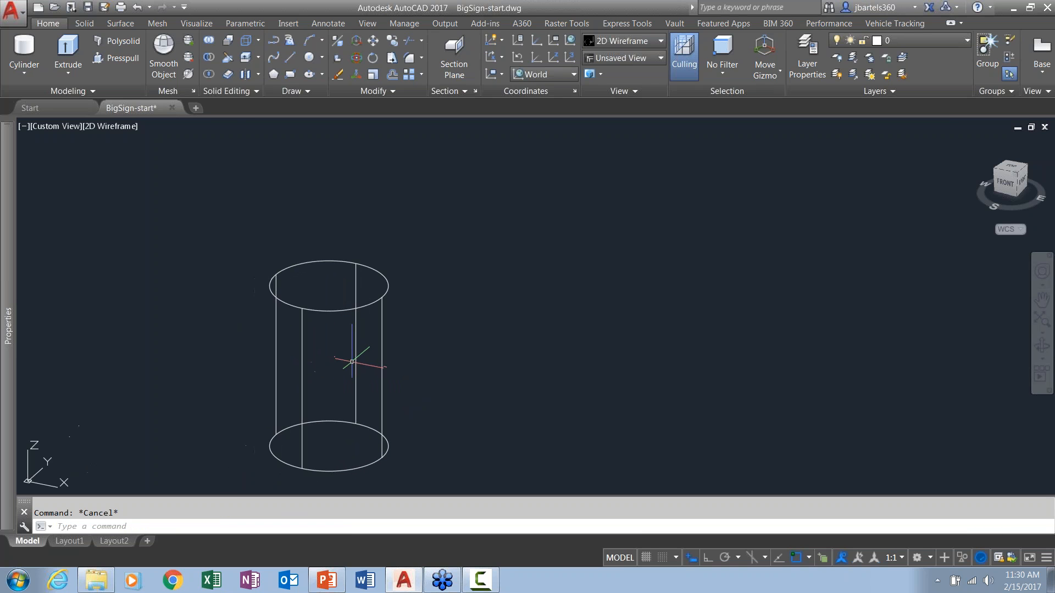
middle_click_drag(440, 323, 436, 325)
left_click(121, 127)
left_click(151, 171)
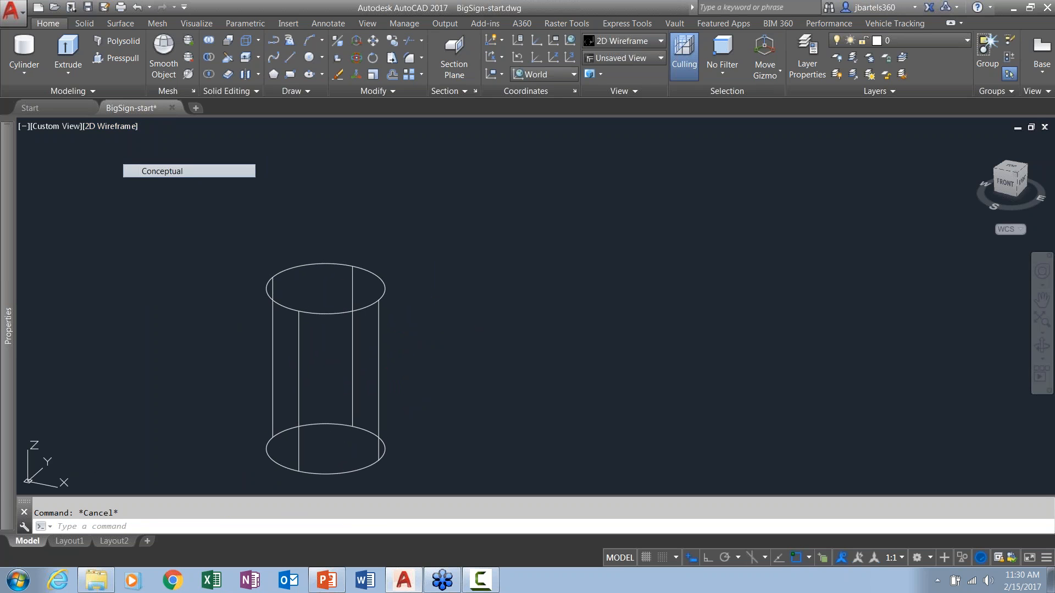
Add a post cylinder centred on the footing's upper face, 1.2 in diameter and 18.85 high.
scroll(414, 231, "down", 1)
middle_click_drag(415, 230, 377, 293)
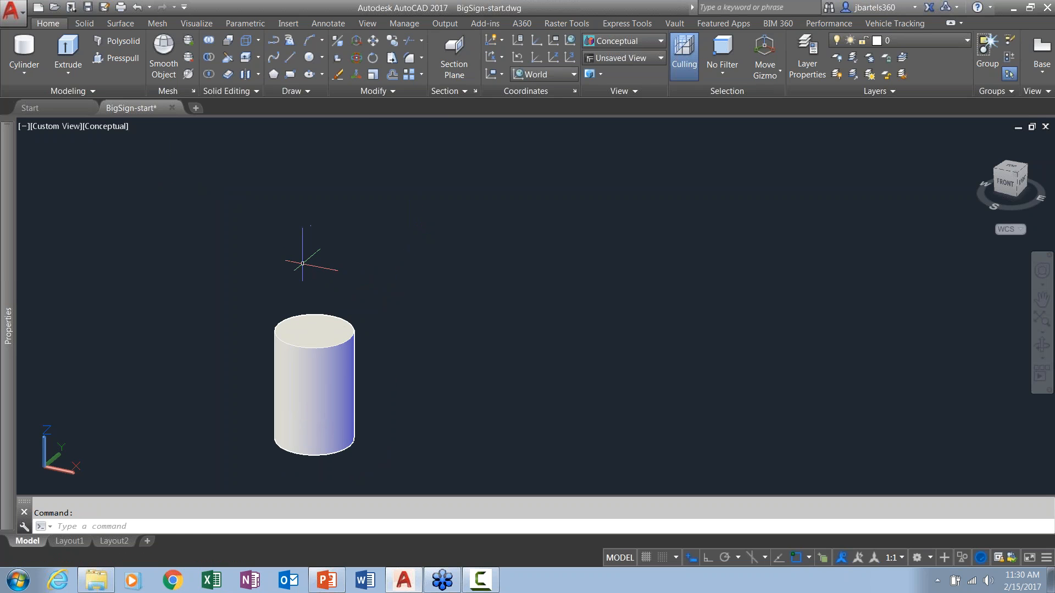
left_click(25, 48)
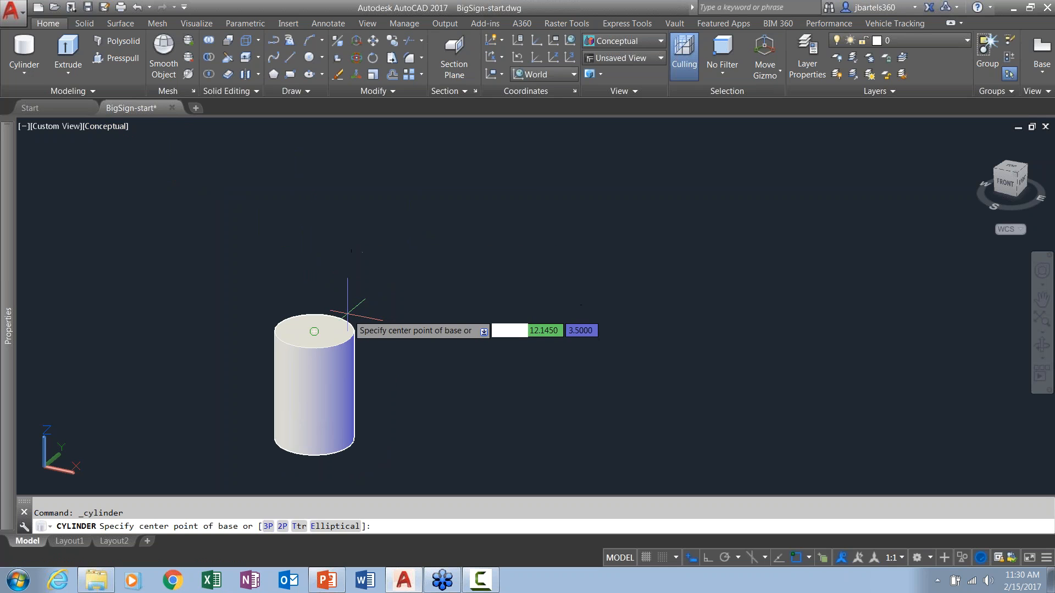
left_click(348, 312)
type("d")
key("Return")
type("1")
key("Return")
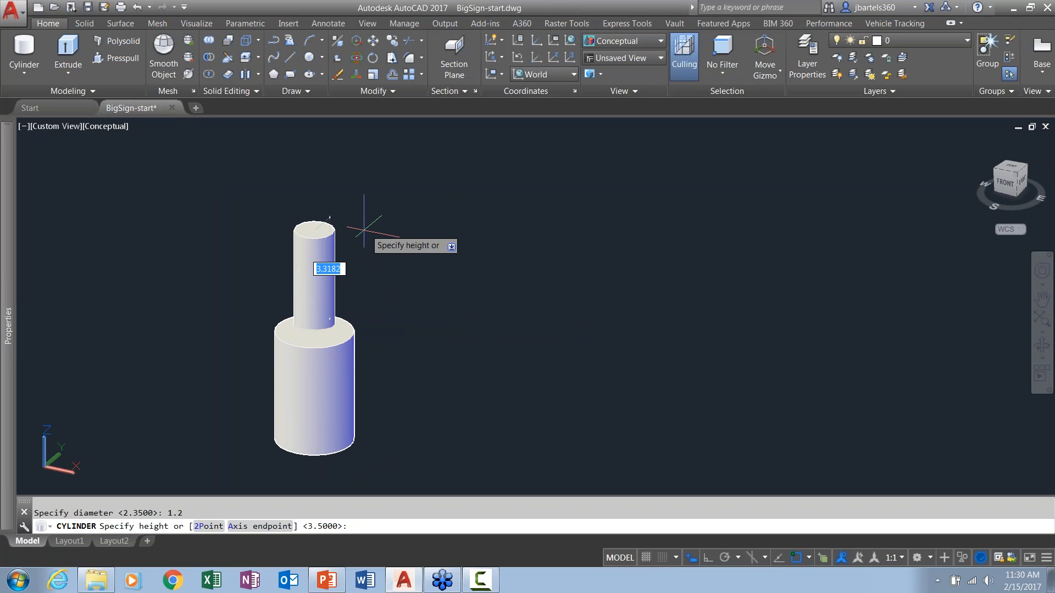
type("18.85")
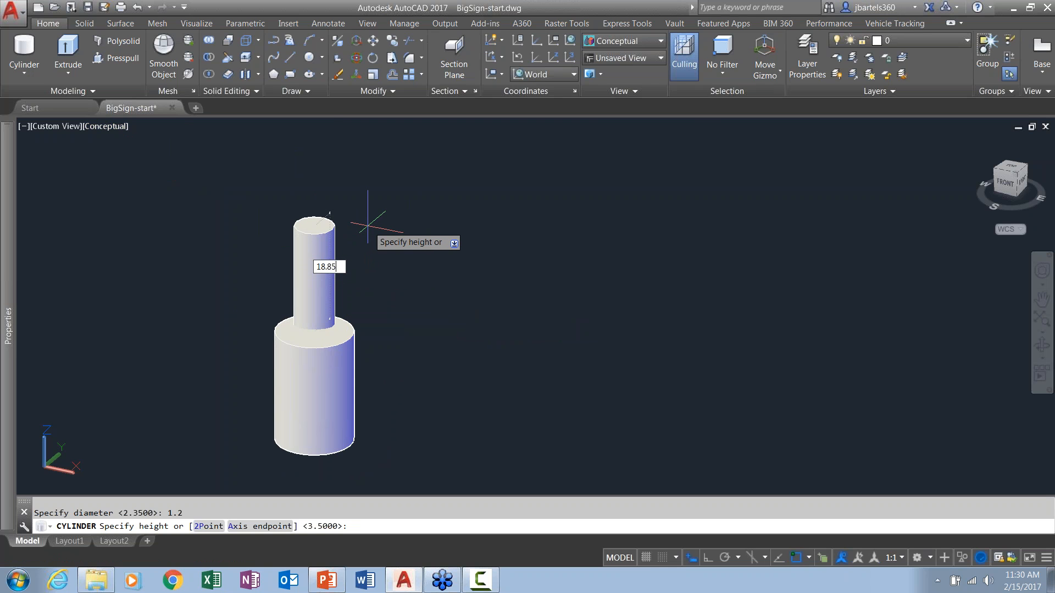
key("Return")
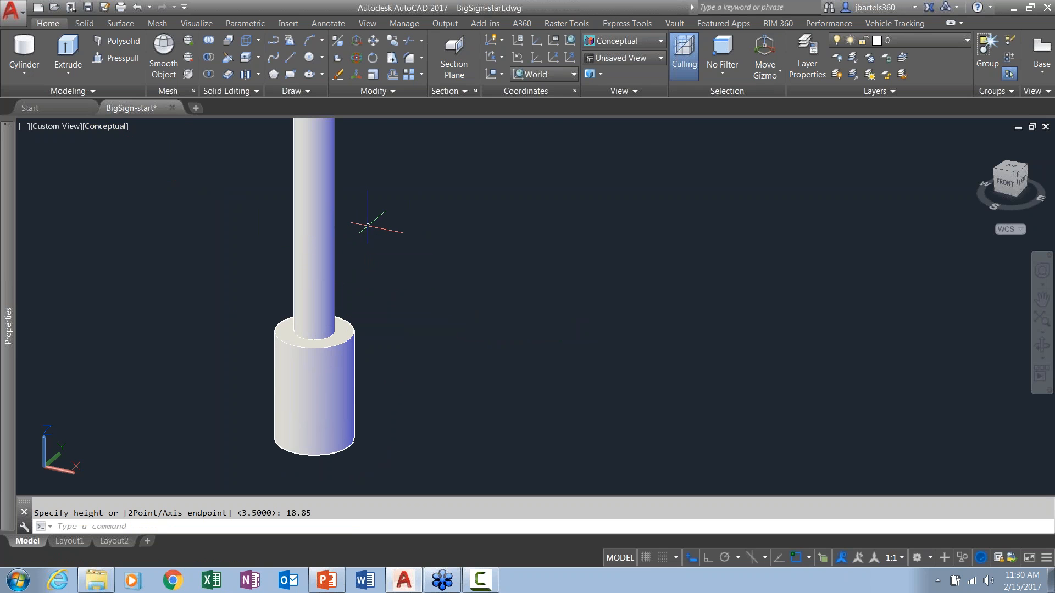
scroll(367, 226, "down", 5)
middle_click_drag(389, 229, 372, 297)
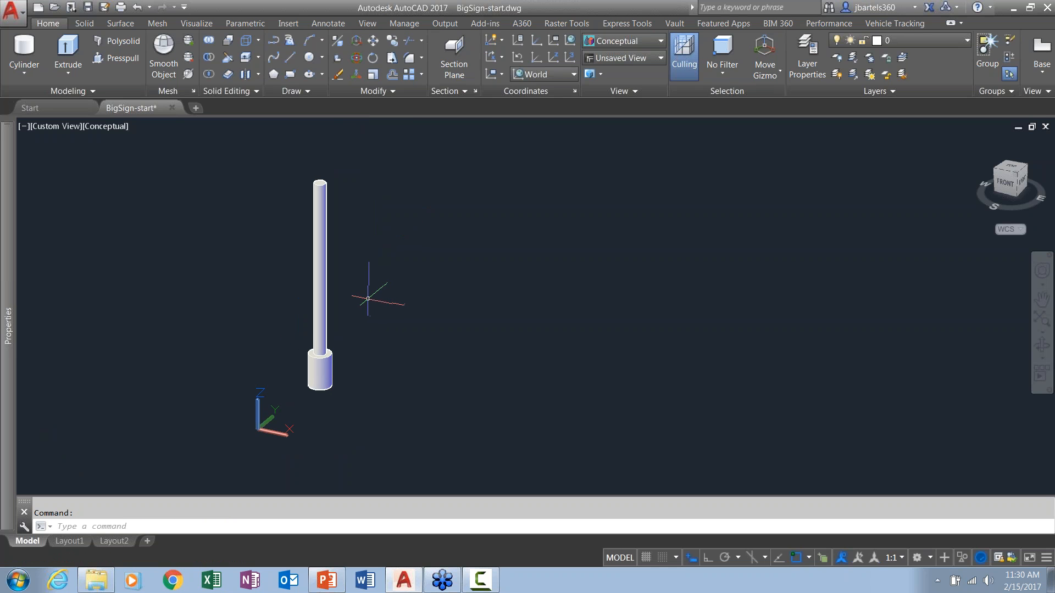
middle_click_drag(367, 299, 330, 330)
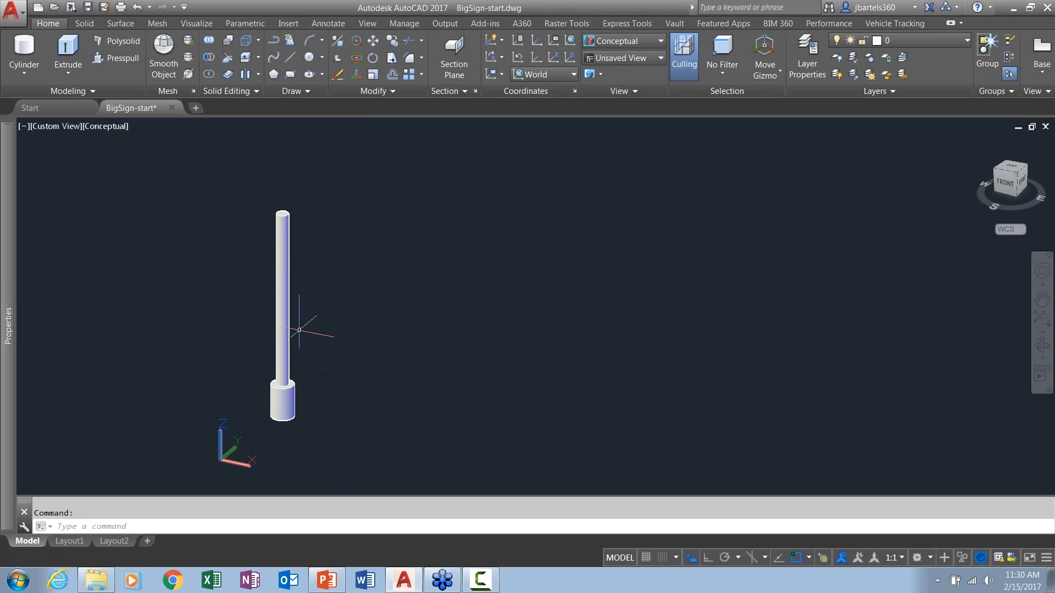
left_click(282, 215)
Model a square plate beside the footing as a solid box 1.5 long, 1.5 wide and 0.135 high.
scroll(297, 385, "up", 6)
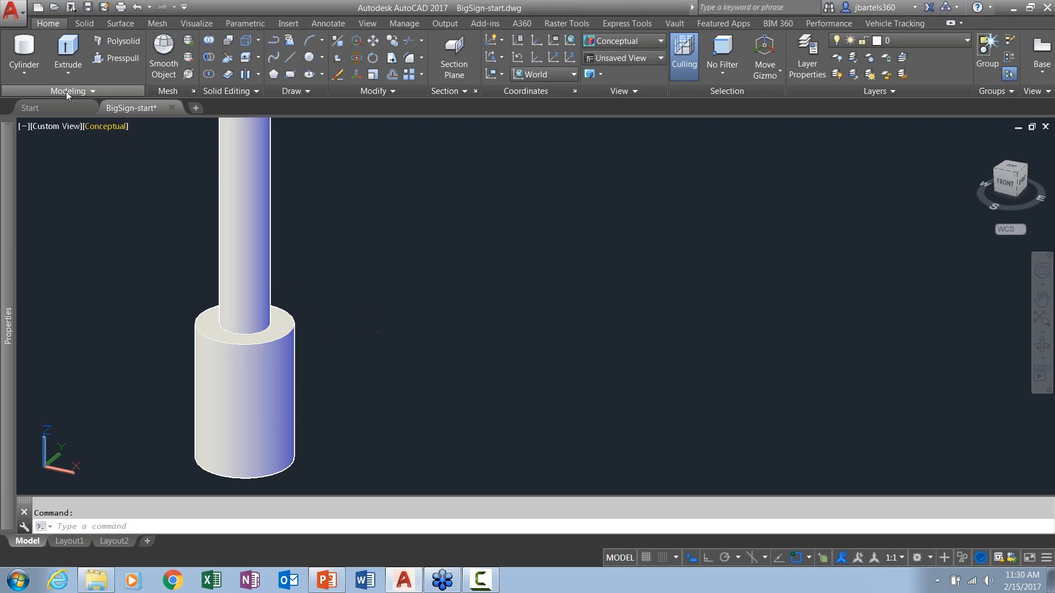
left_click(29, 74)
left_click(30, 107)
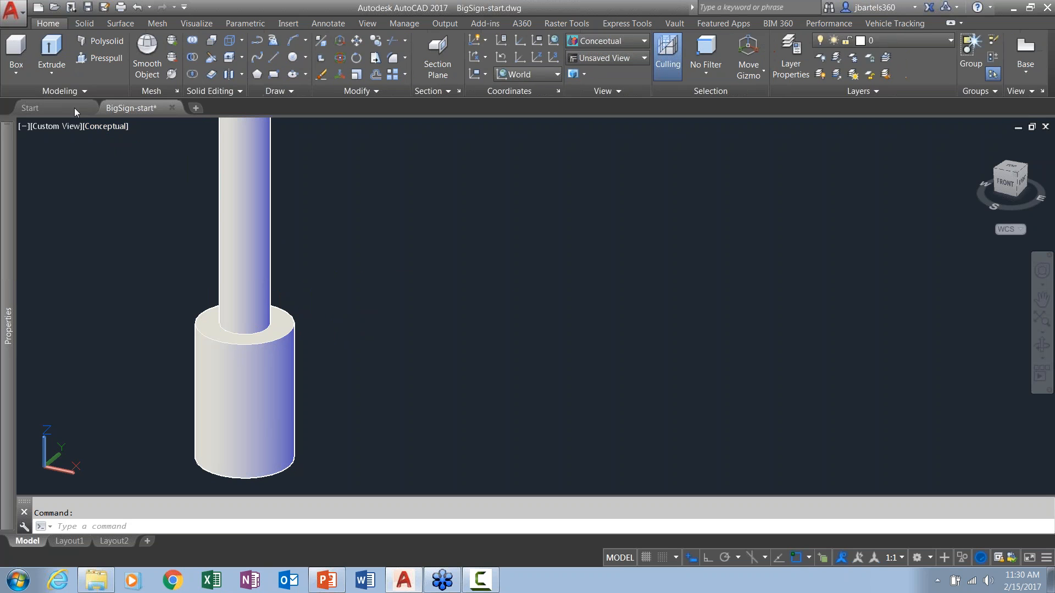
middle_click_drag(384, 373, 384, 327)
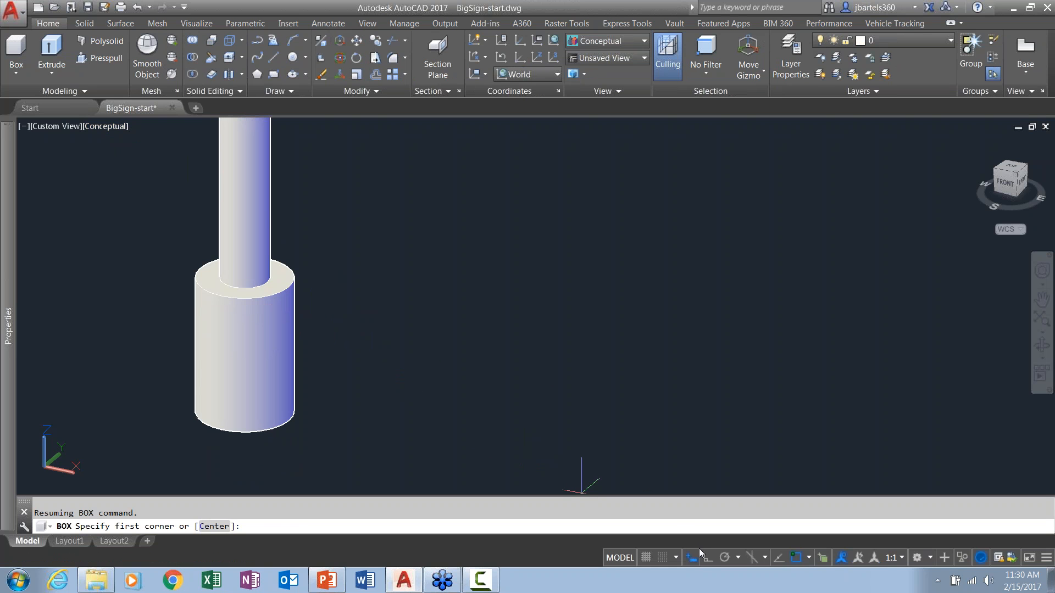
key("F8")
left_click(348, 436)
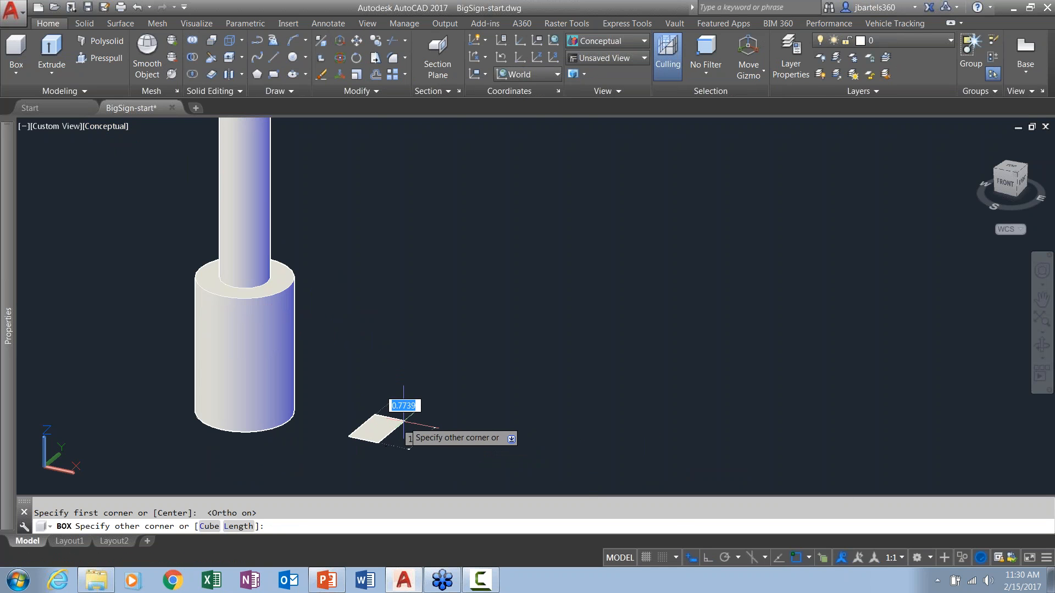
type("l")
key("Return")
type("1.5")
key("Return")
type("1")
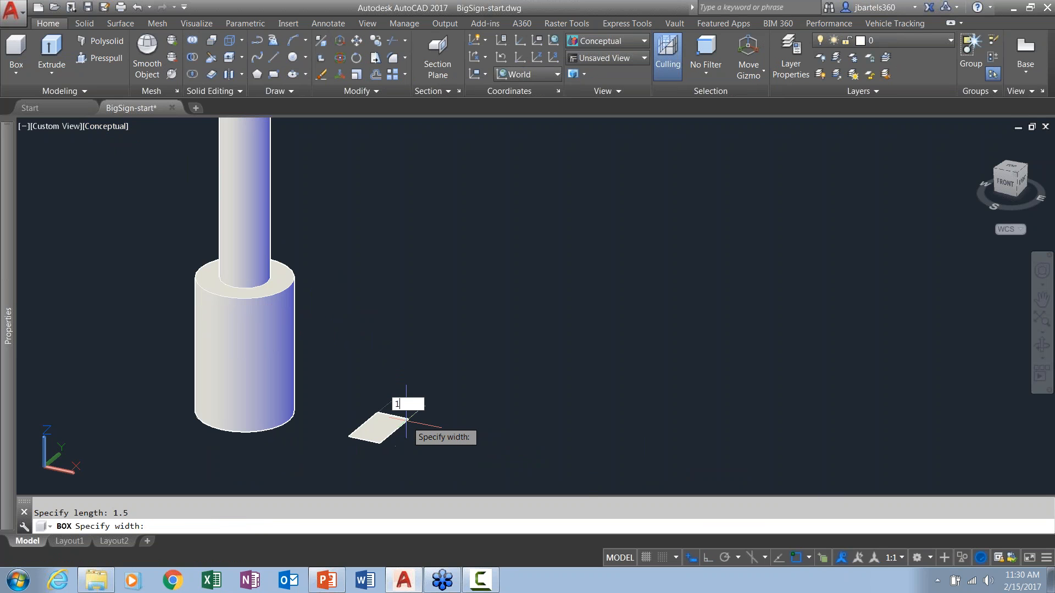
type(".5")
key("Return")
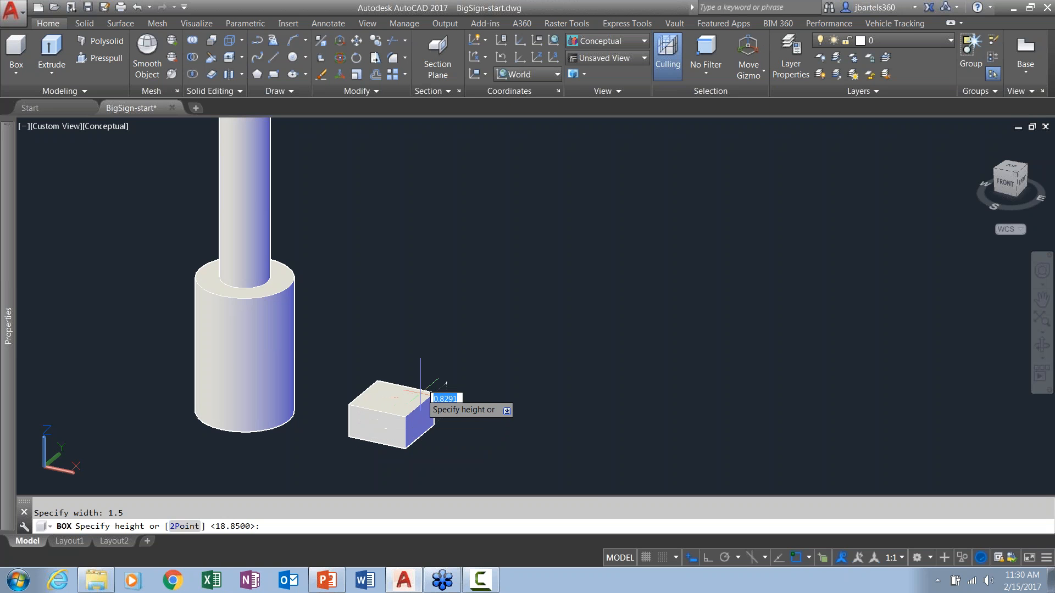
type(".135")
key("Return")
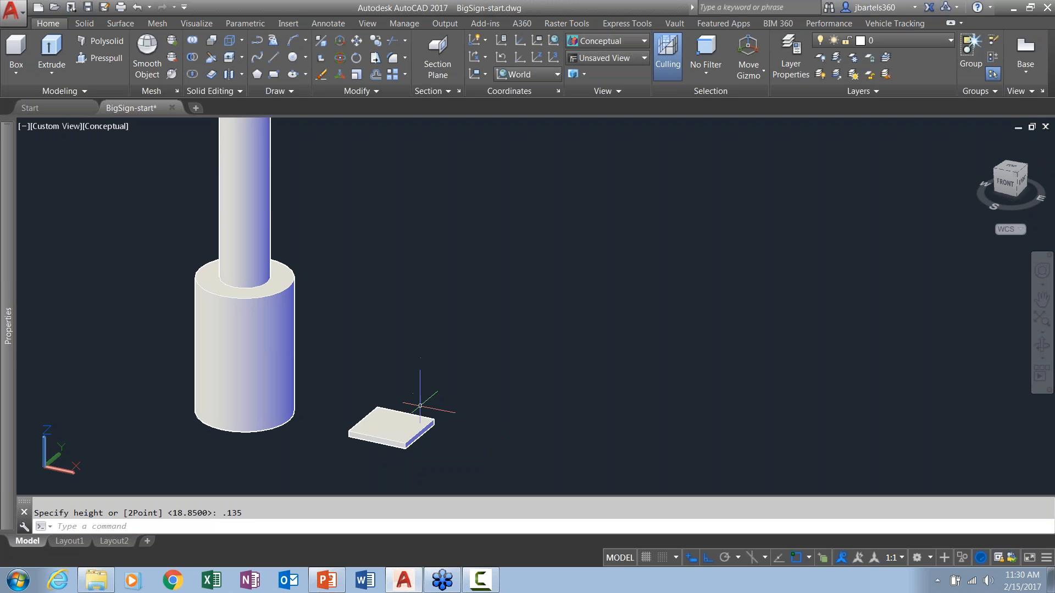
Move the square plate from the midpoint between its opposite lower corners to the centre of the footing's upper face.
scroll(366, 440, "up", 2)
middle_click_drag(366, 462, 375, 460)
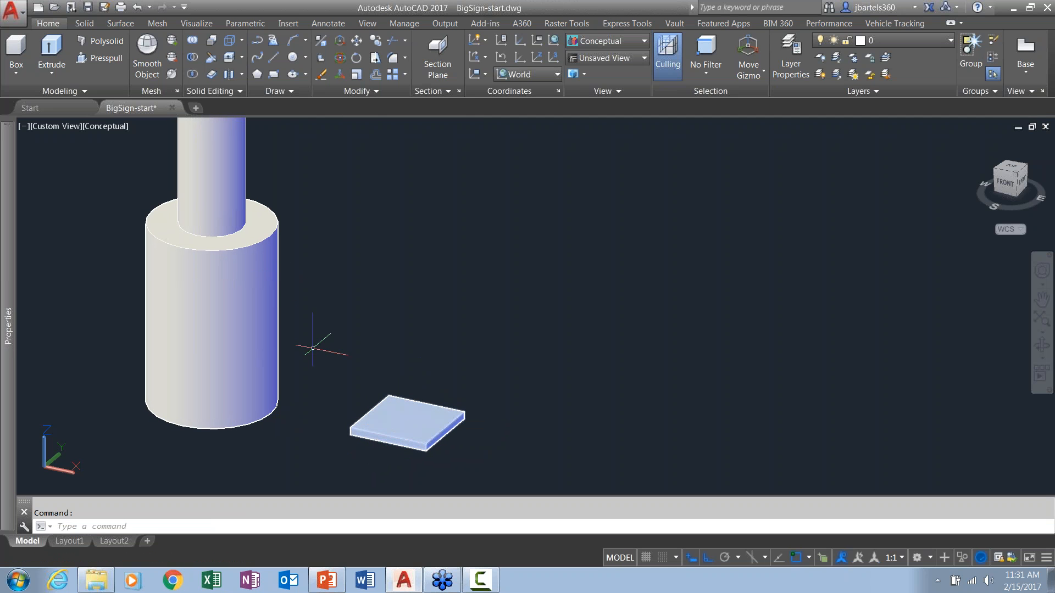
left_click(356, 40)
left_click(413, 417)
key("Return")
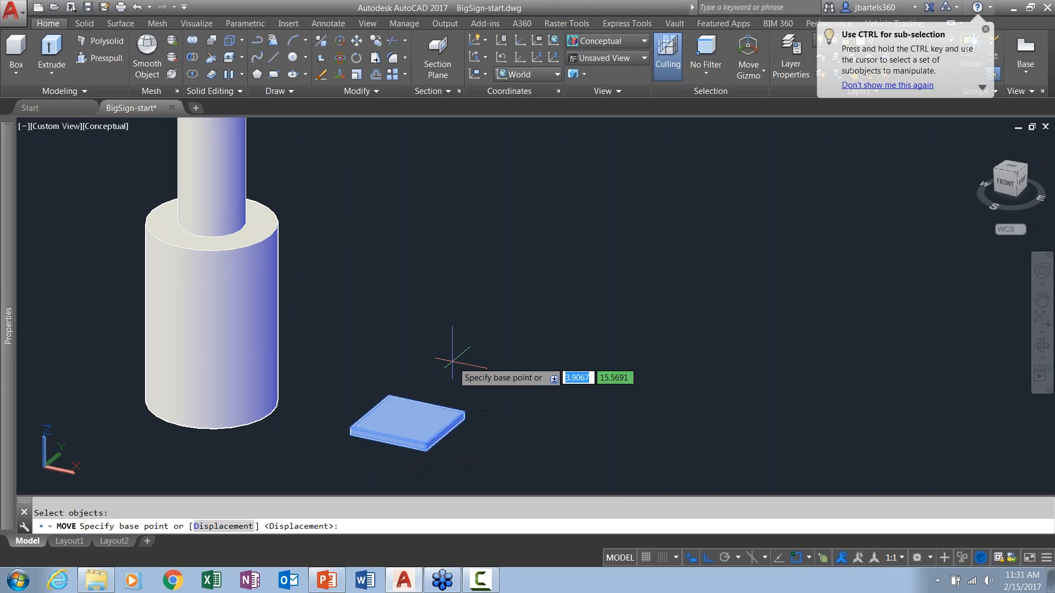
right_click(495, 264, "shift")
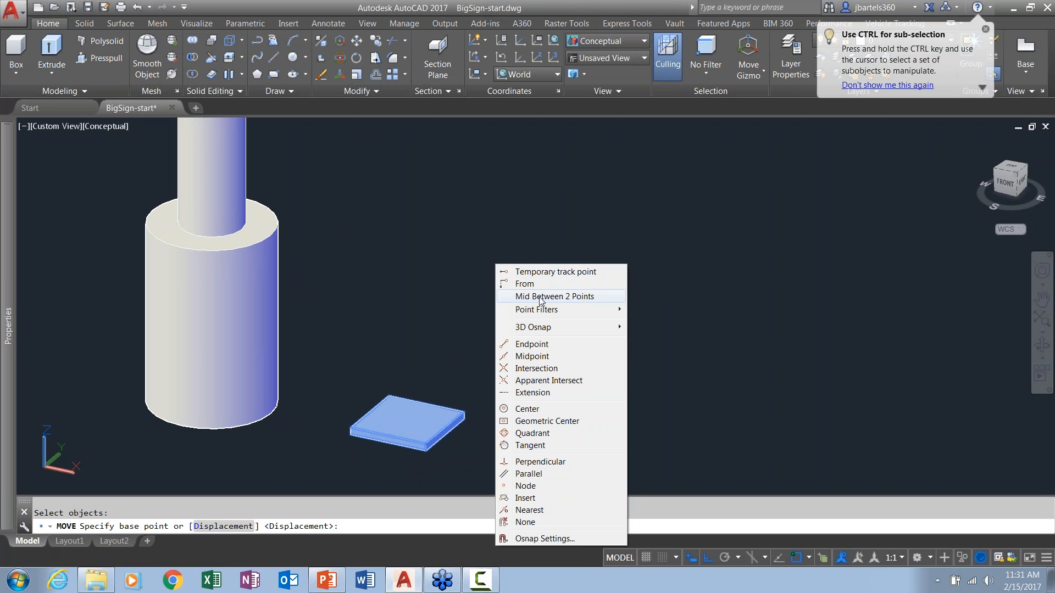
left_click(535, 297)
scroll(484, 432, "up", 1)
left_click(472, 433)
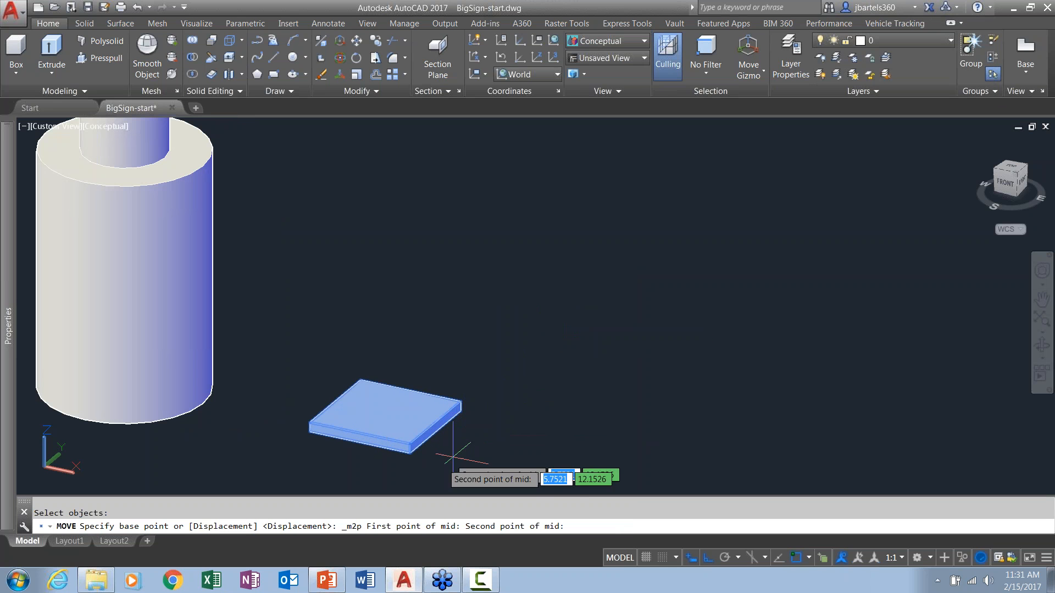
left_click(309, 432)
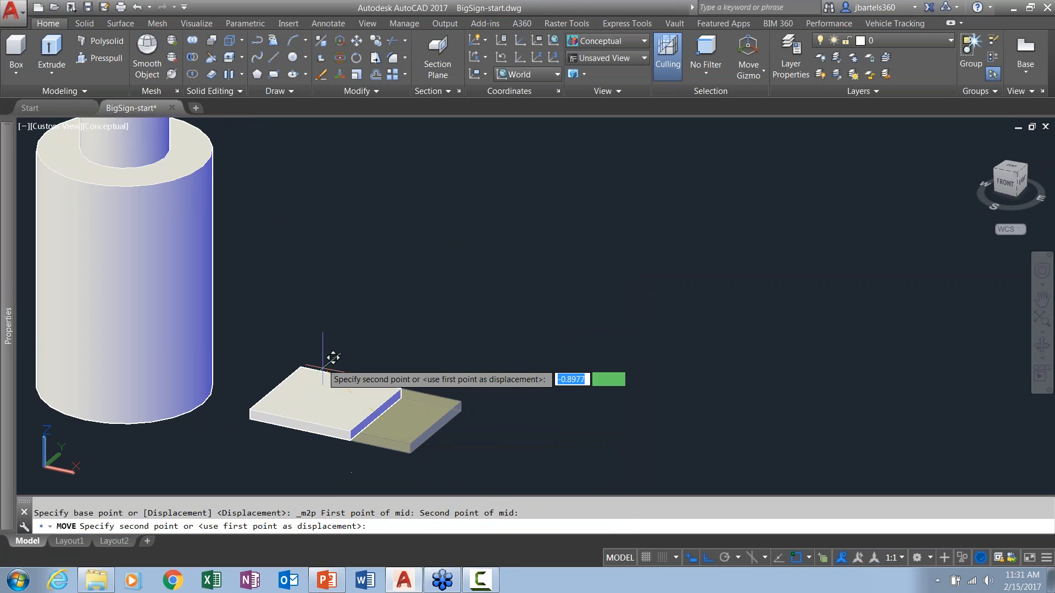
scroll(368, 250, "up", 2)
left_click(330, 239)
scroll(416, 294, "down", 3)
scroll(416, 294, "down", 5)
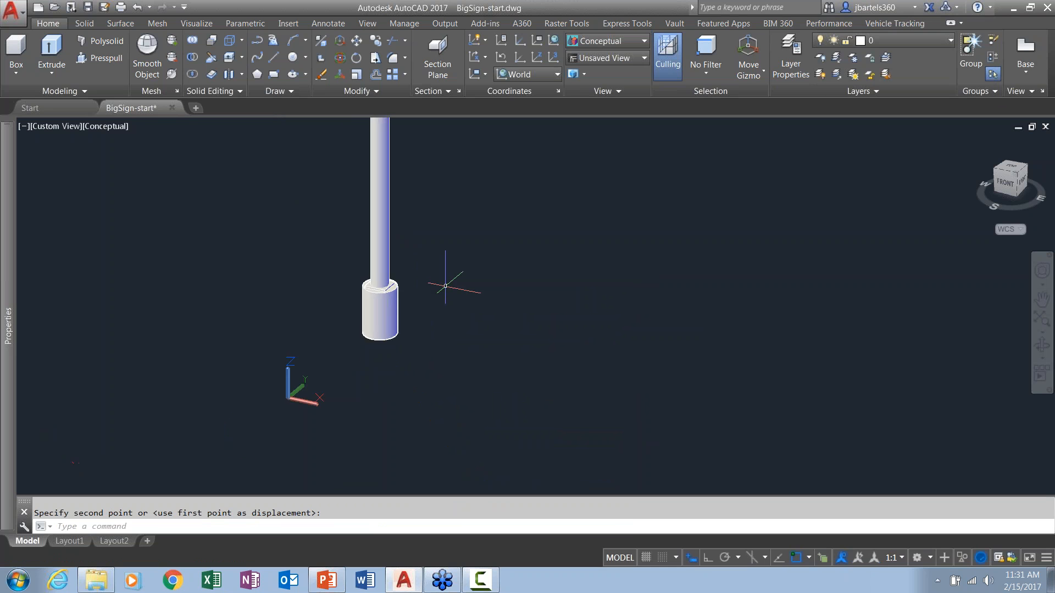
key("Escape")
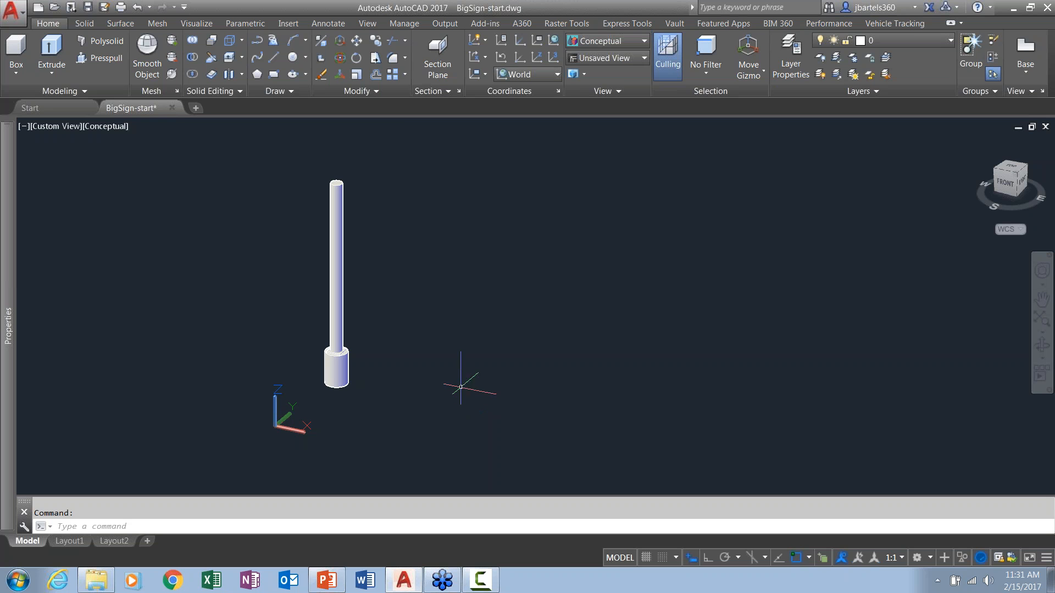
Copy the post, footing and plate together 9.75 along the positive X axis with Ortho on.
left_click(377, 43)
left_click(371, 311)
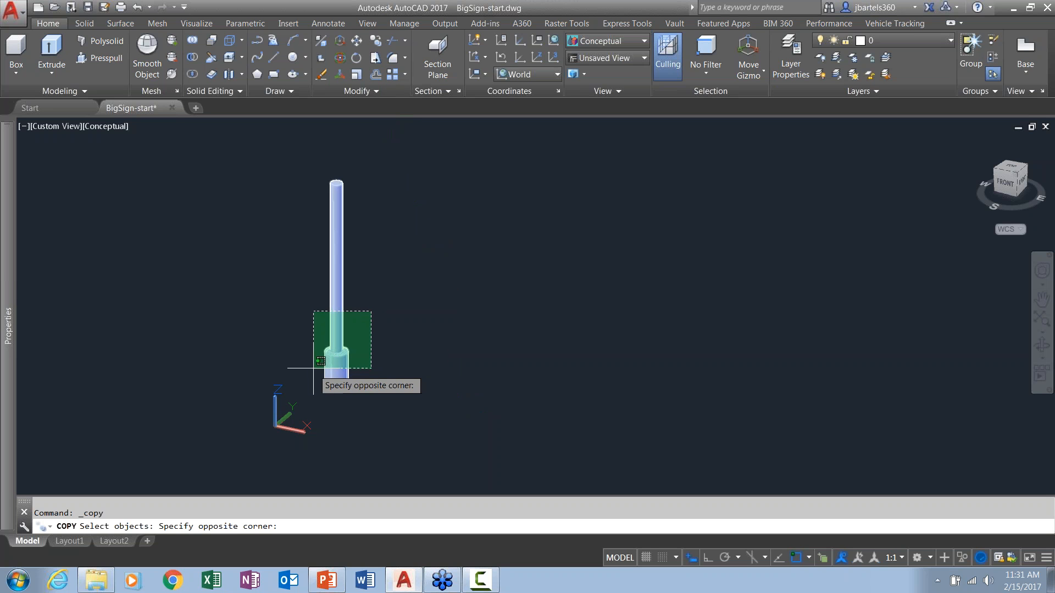
left_click(314, 368)
key("Return")
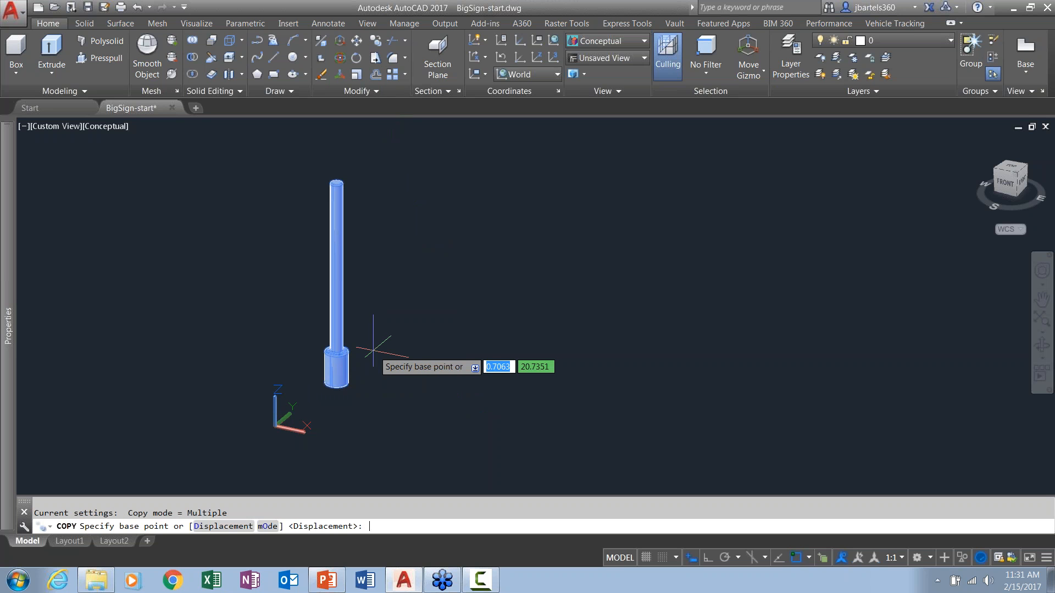
key("F8")
left_click(373, 350)
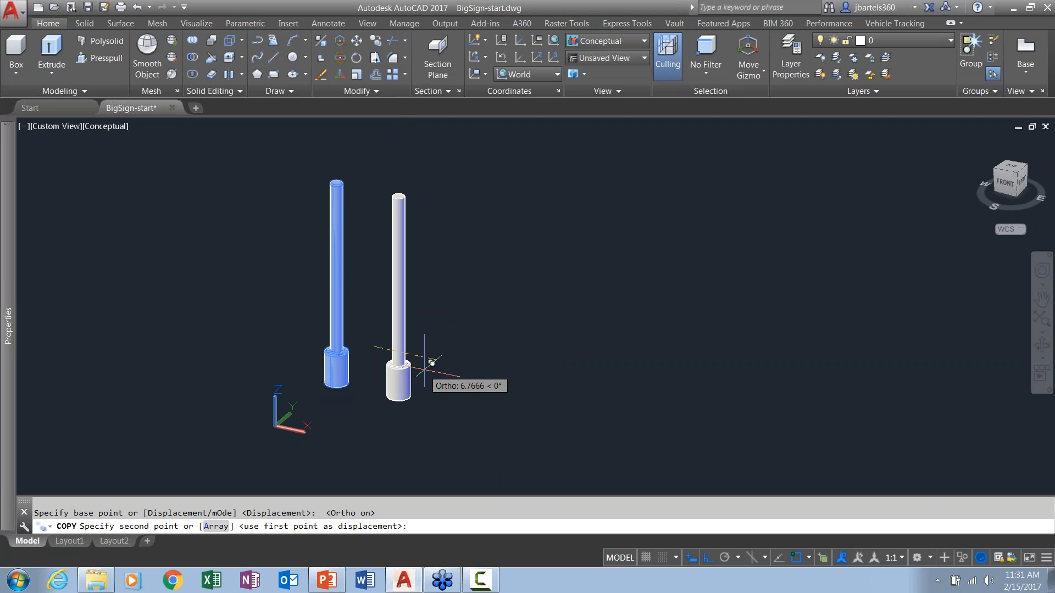
type("9.7")
key("Return")
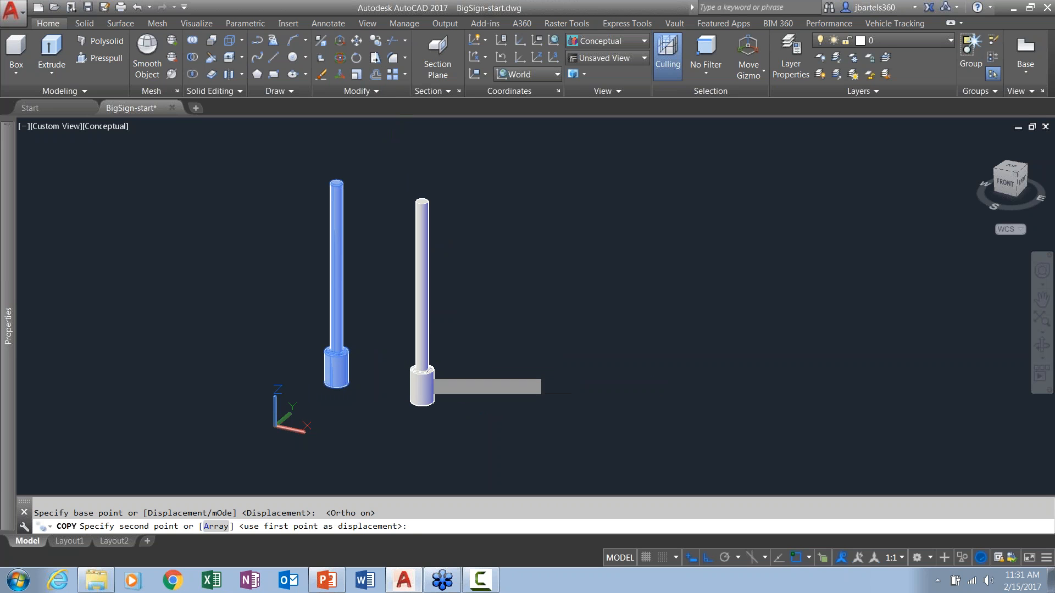
key("Escape")
middle_click_drag(452, 331, 435, 331)
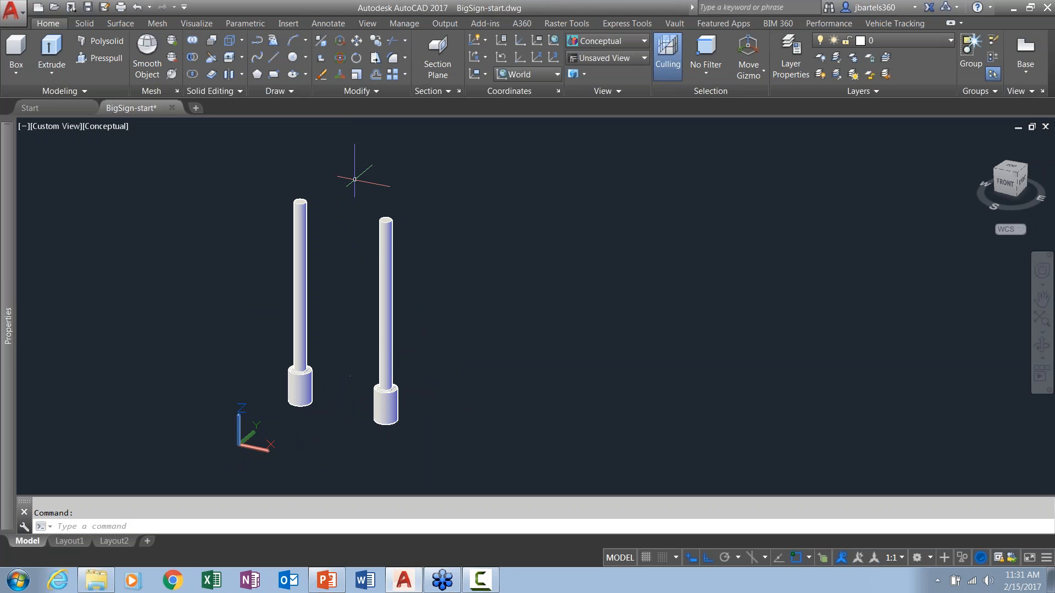
Move both post assemblies from the midpoint between their footings' base centres to the origin at 0,0.
left_click(252, 169)
left_click(443, 445)
key("Return")
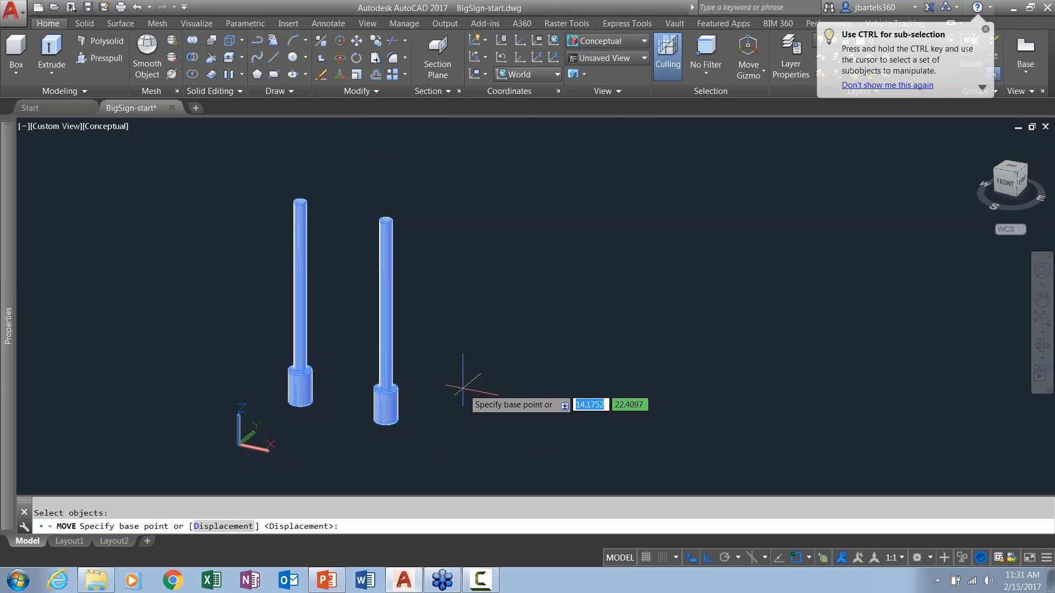
right_click(467, 315, "shift")
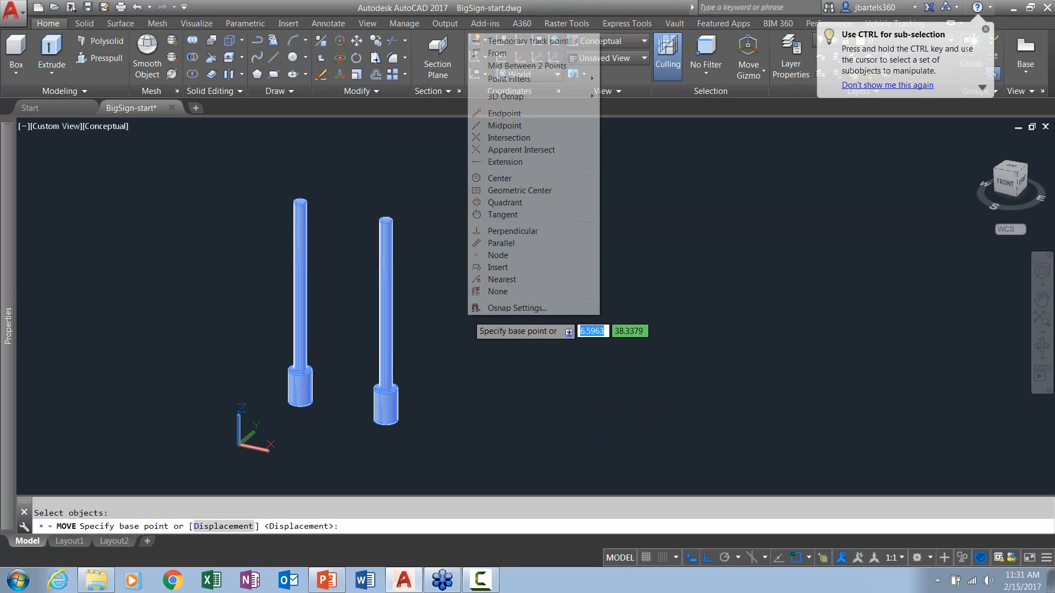
left_click(502, 65)
left_click(385, 420)
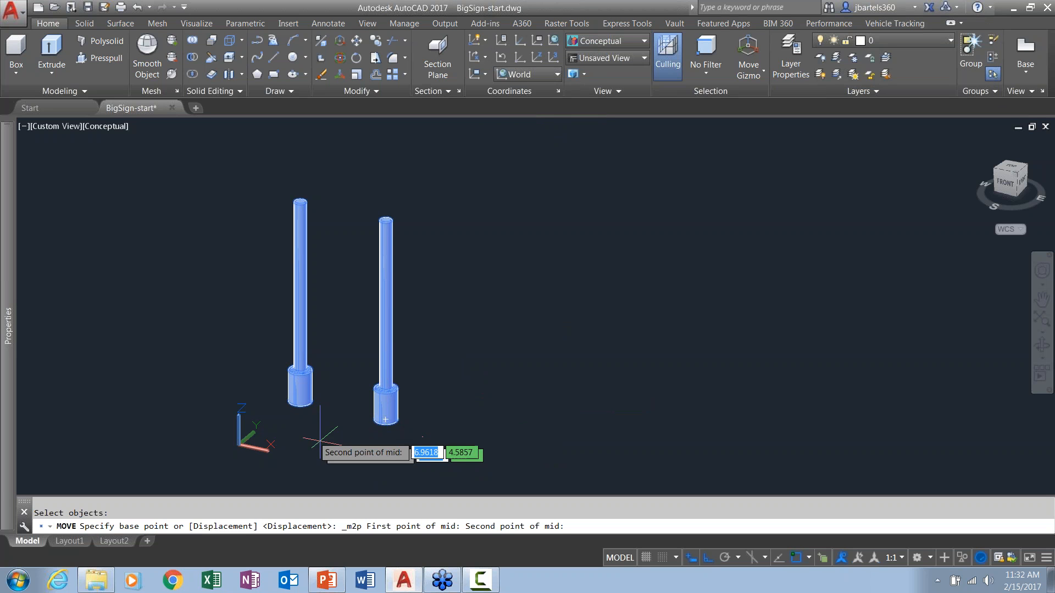
left_click(300, 406)
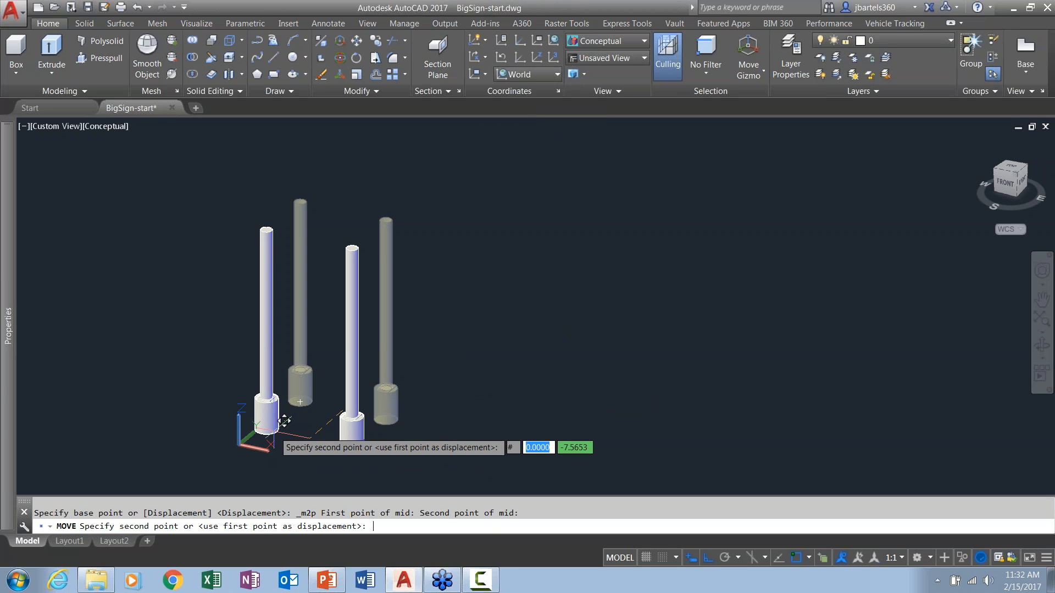
type("0")
key("Tab")
type("0")
key("Return")
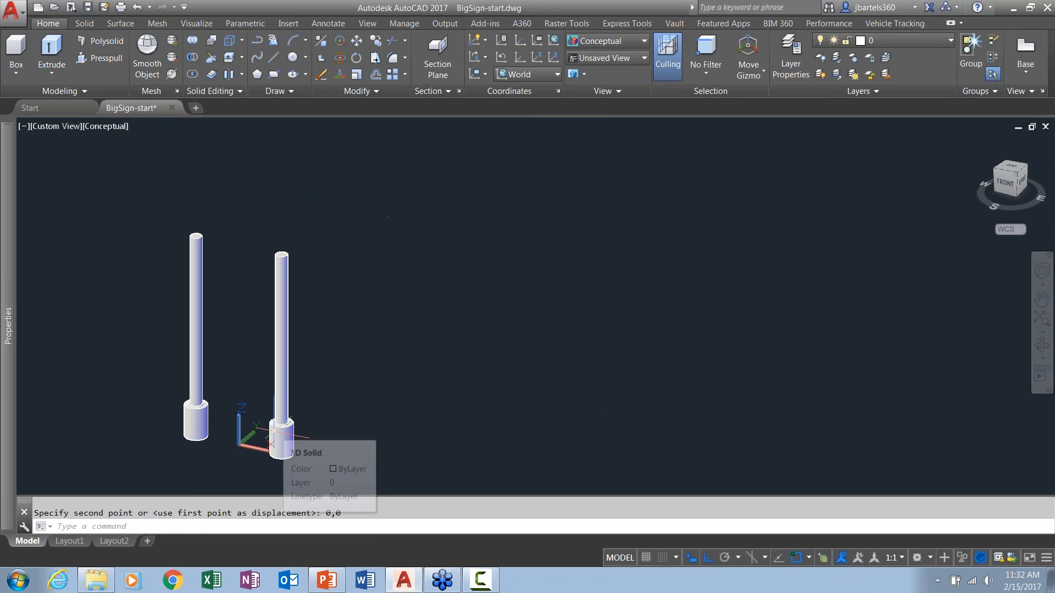
middle_click_drag(352, 392, 402, 391)
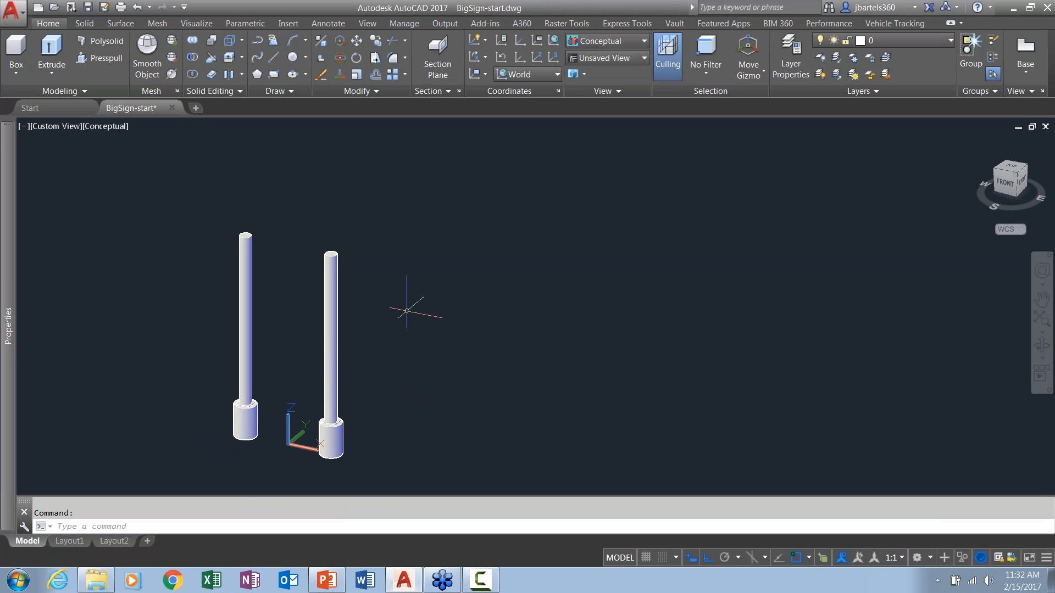
Add a horizontal crossbar cylinder 0.3 in diameter, running between the top centres of the two posts.
scroll(290, 207, "up", 3)
middle_click_drag(298, 255, 346, 212)
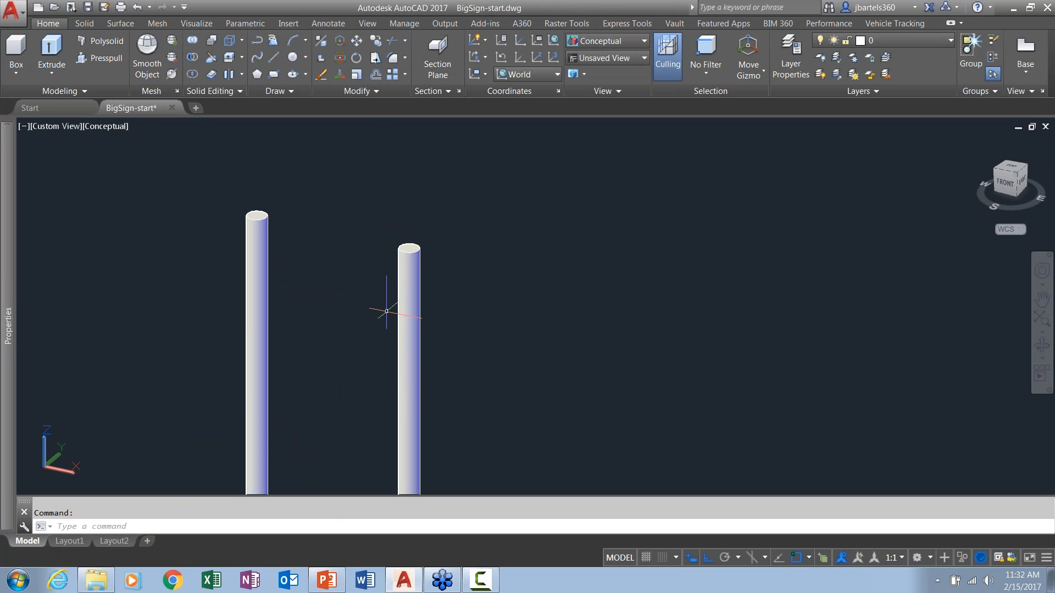
left_click(16, 74)
left_click(22, 124)
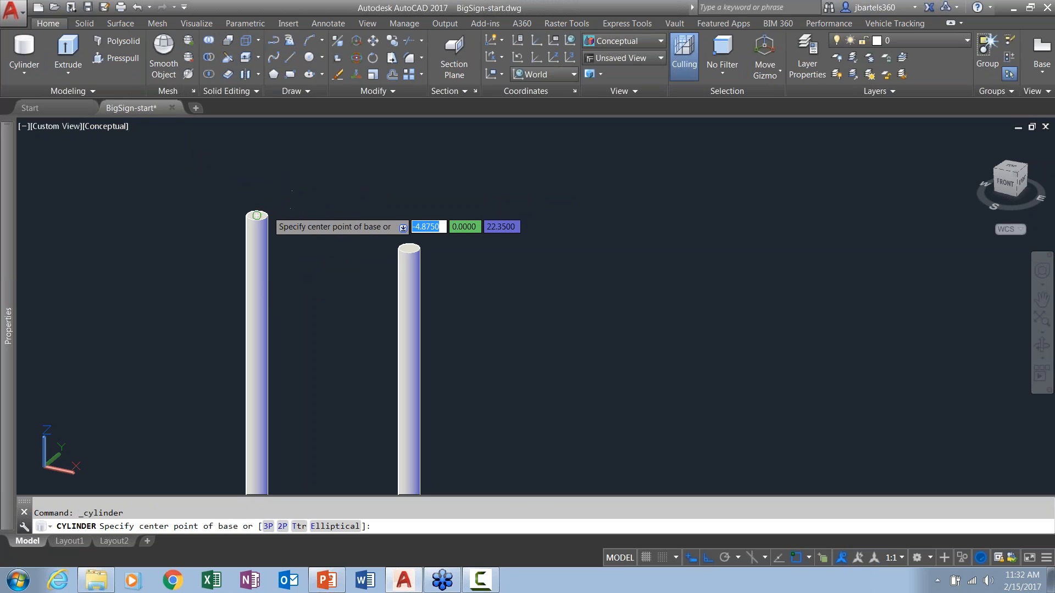
left_click(259, 215)
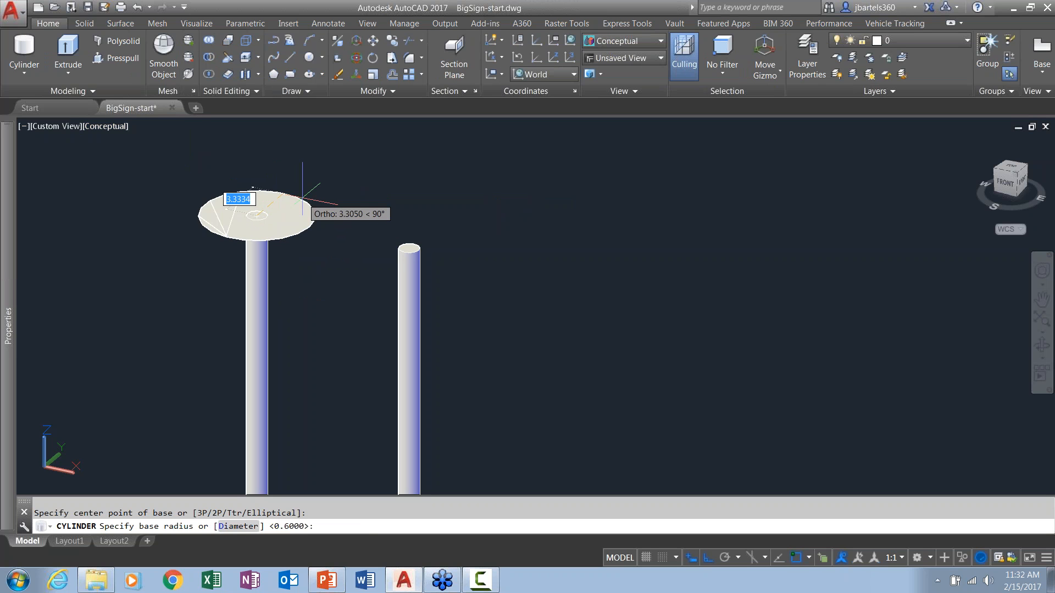
type("d")
key("Return")
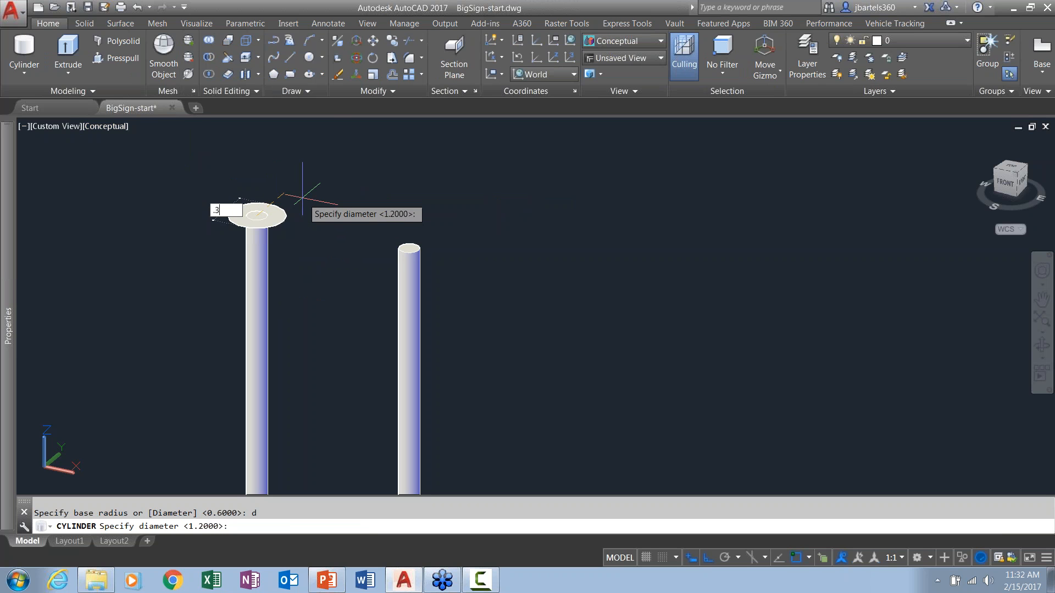
key("Return")
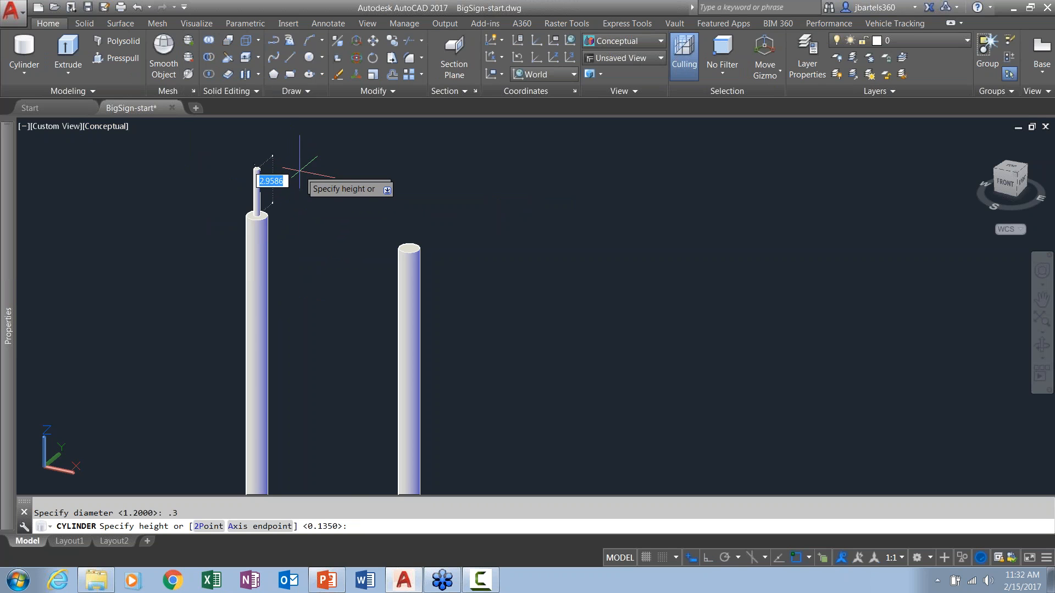
left_click(256, 527)
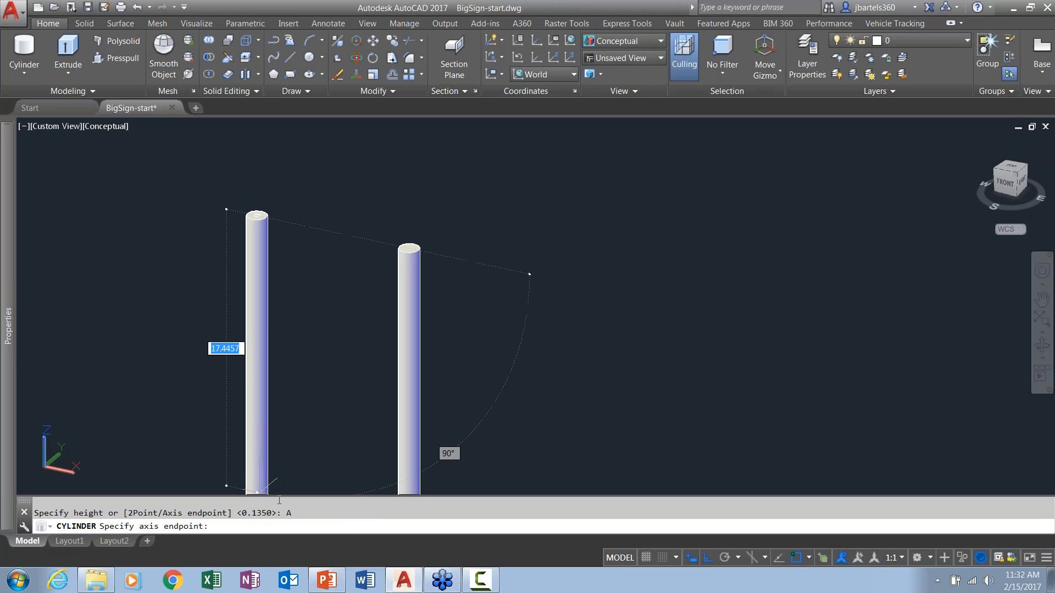
left_click(420, 248)
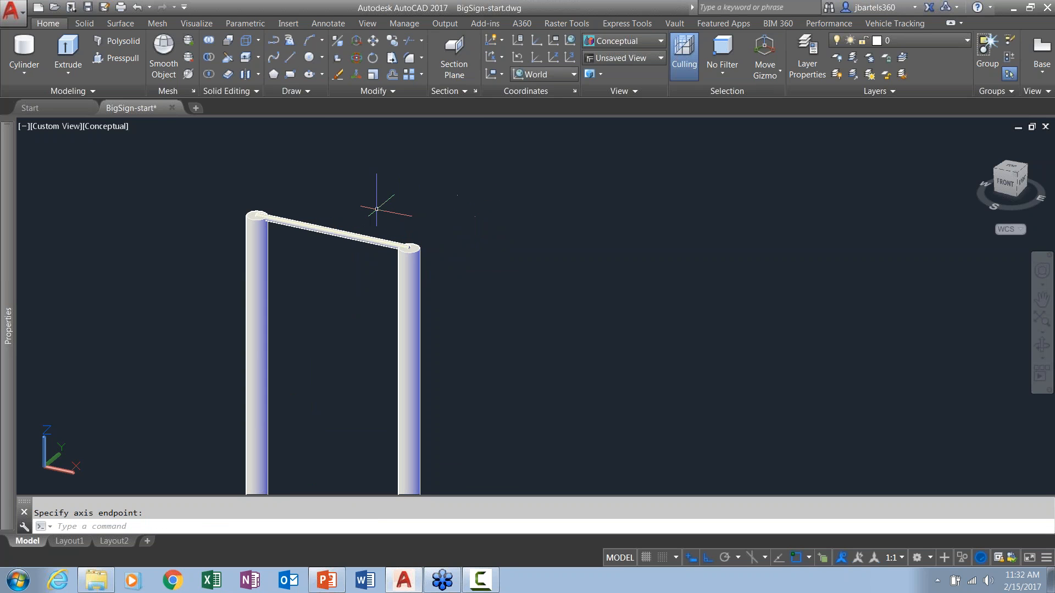
key("Escape")
Copy the crossbar between the post tops 2.25 straight down along the negative Z axis.
left_click(333, 231)
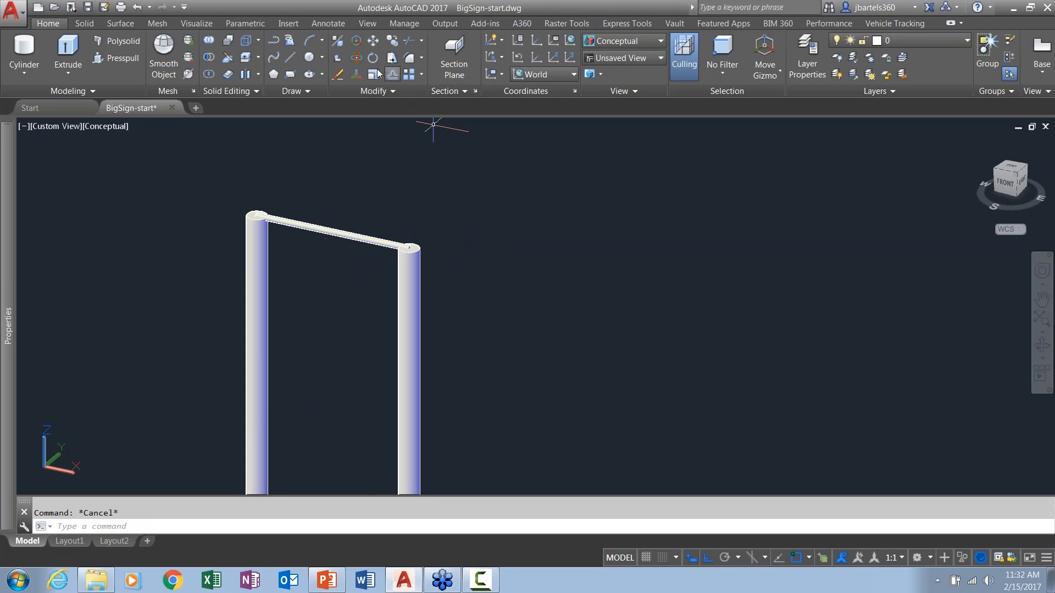
left_click(392, 41)
left_click(352, 235)
key("Return")
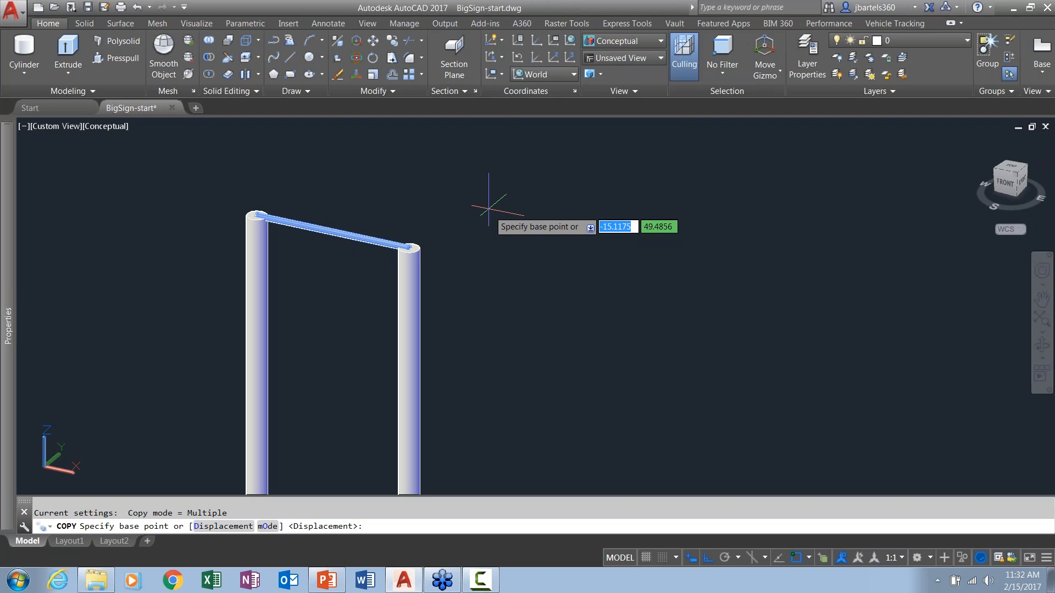
left_click(491, 205)
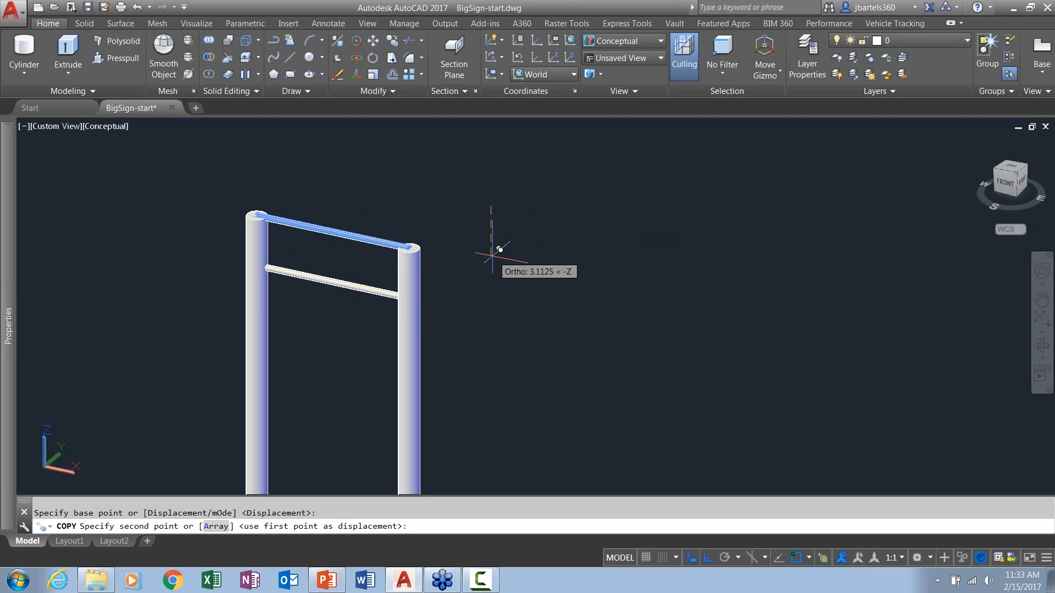
type("2.25")
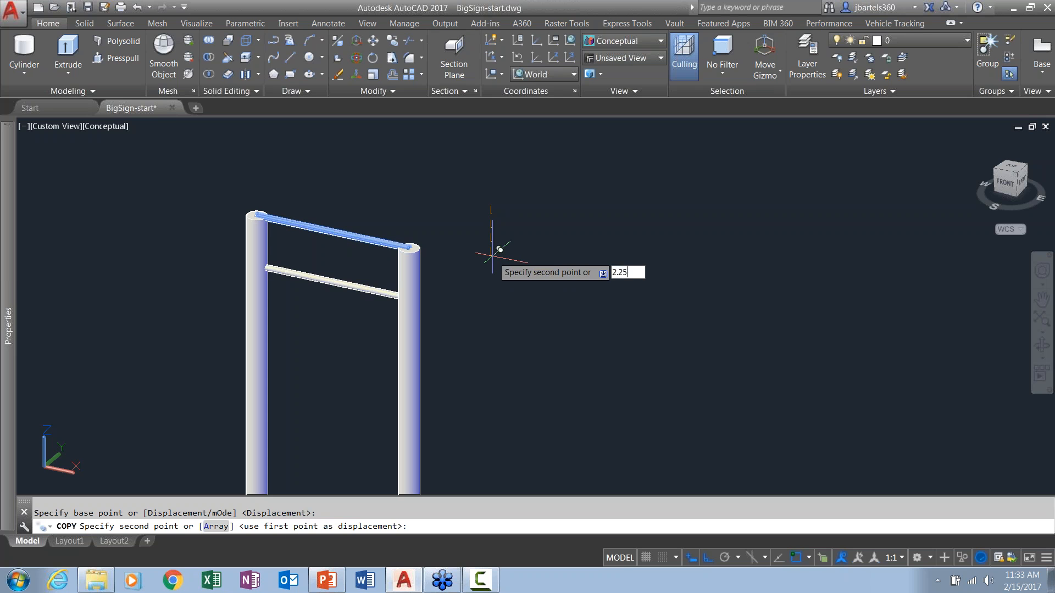
key("Return")
key("Escape")
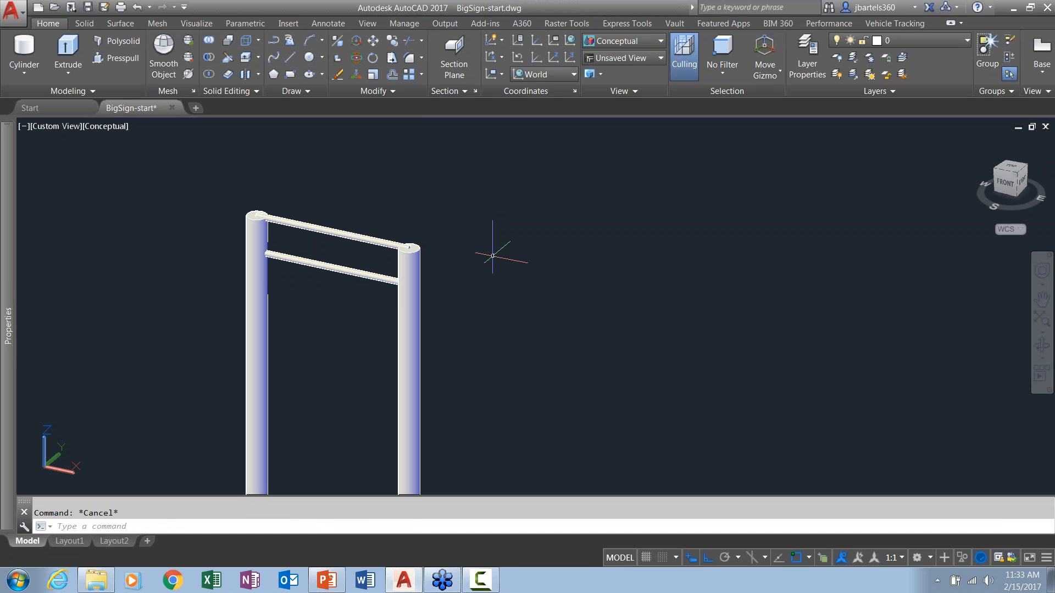
Move both crossbars 4 straight down along the negative Z axis.
left_click(375, 43)
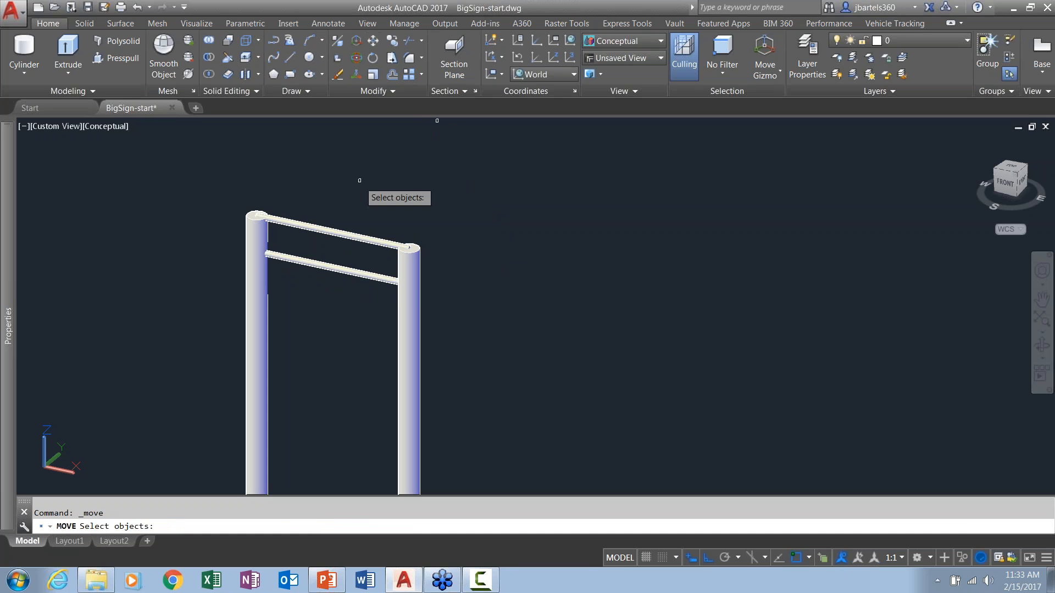
left_click(346, 205)
left_click(332, 282)
key("Return")
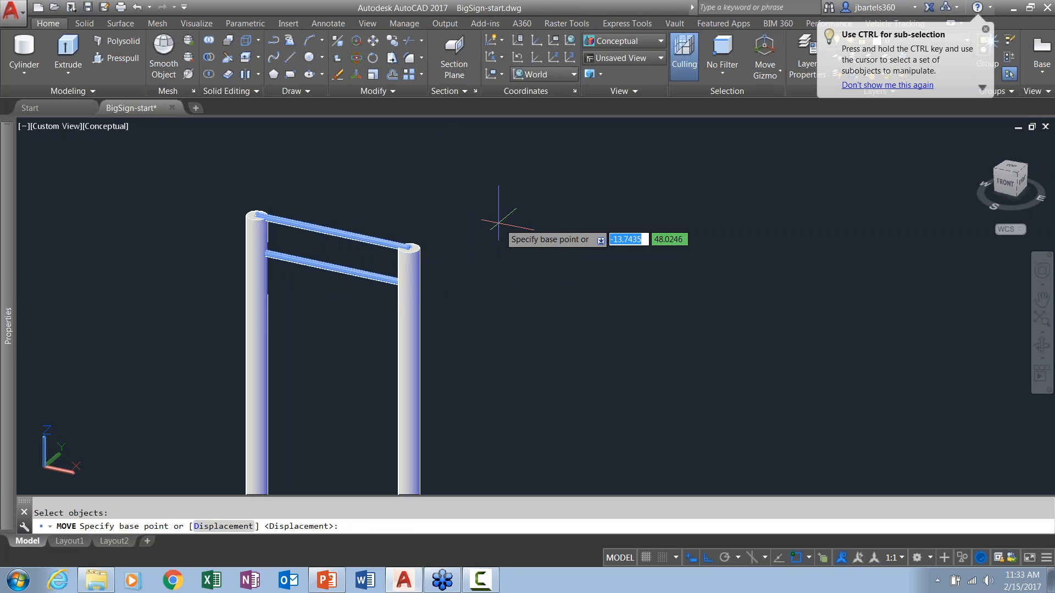
left_click(500, 220)
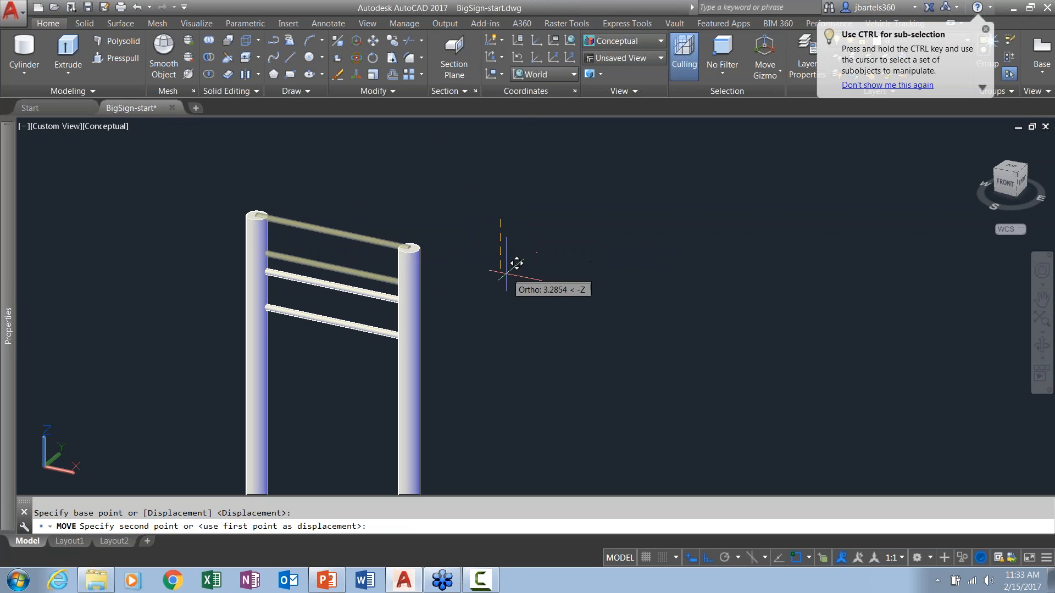
type("4")
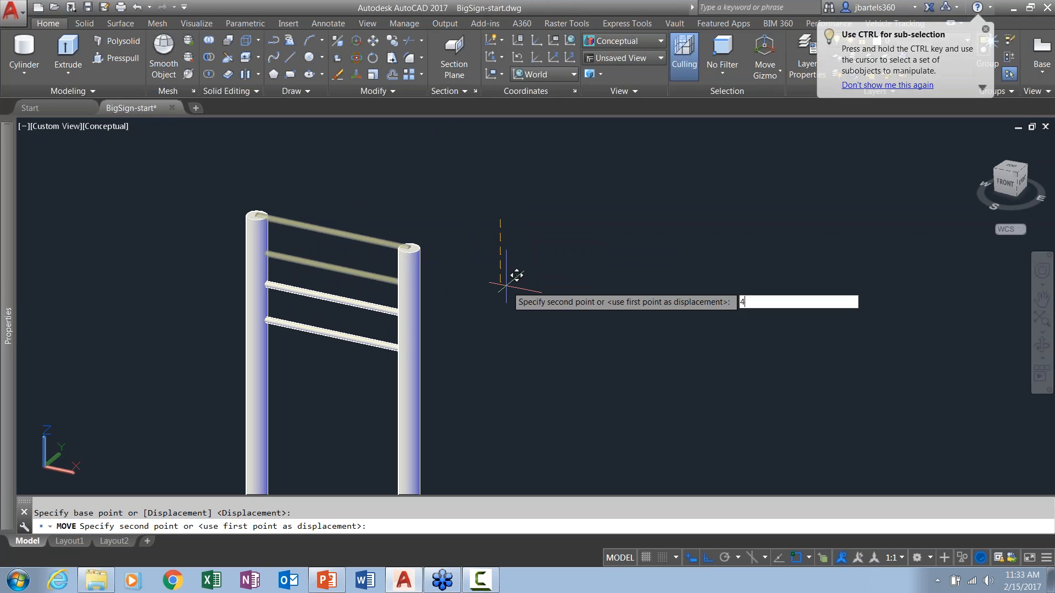
key("Return")
key("Escape")
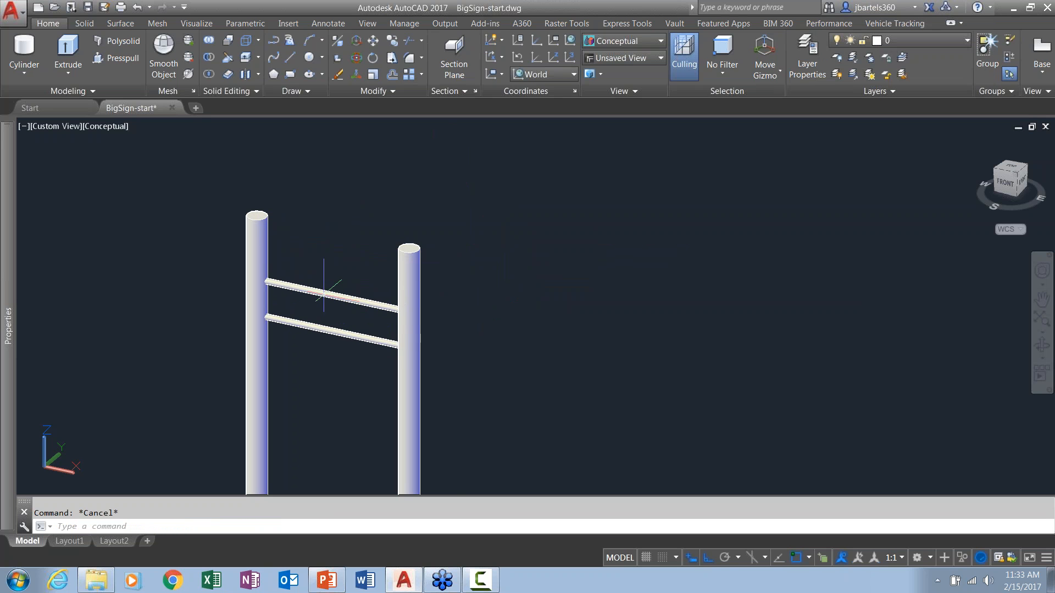
Draw a rectangle 16 long and 9.6 wide in the empty space beside the sign posts.
scroll(544, 335, "down", 2)
middle_click_drag(544, 335, 427, 311)
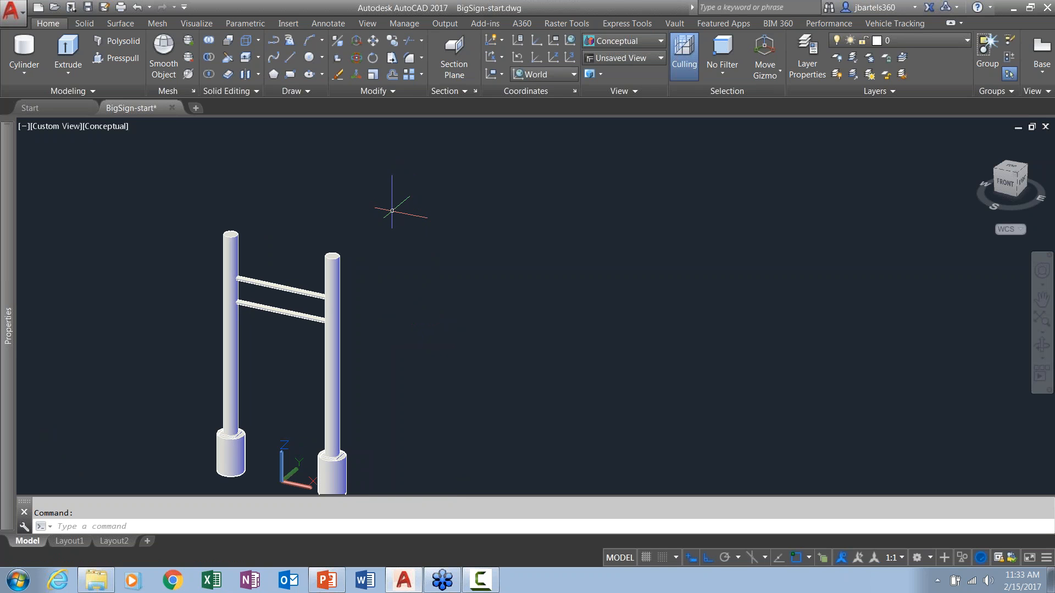
left_click(291, 75)
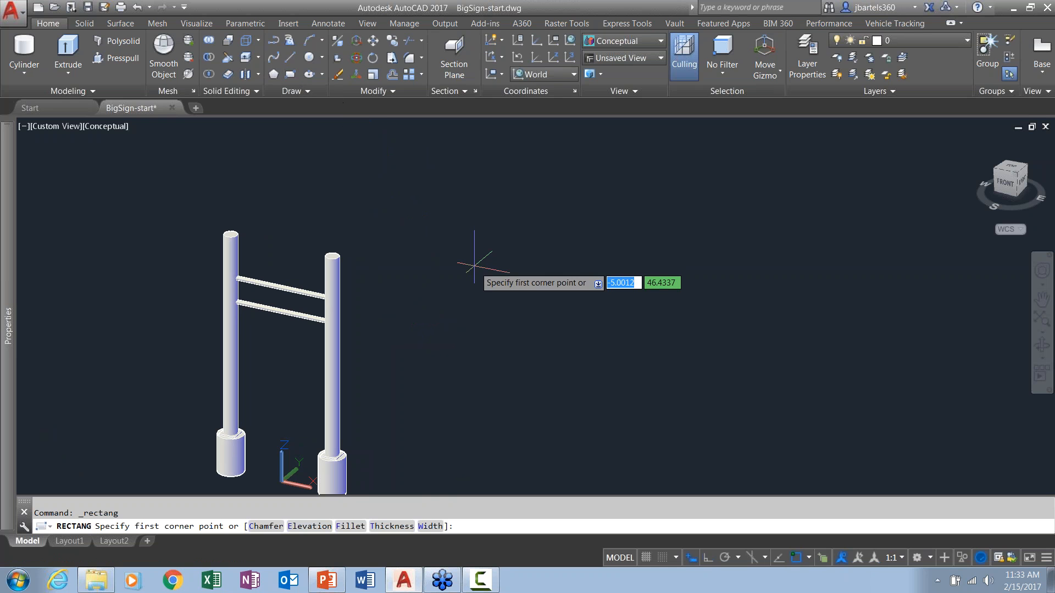
left_click(395, 400)
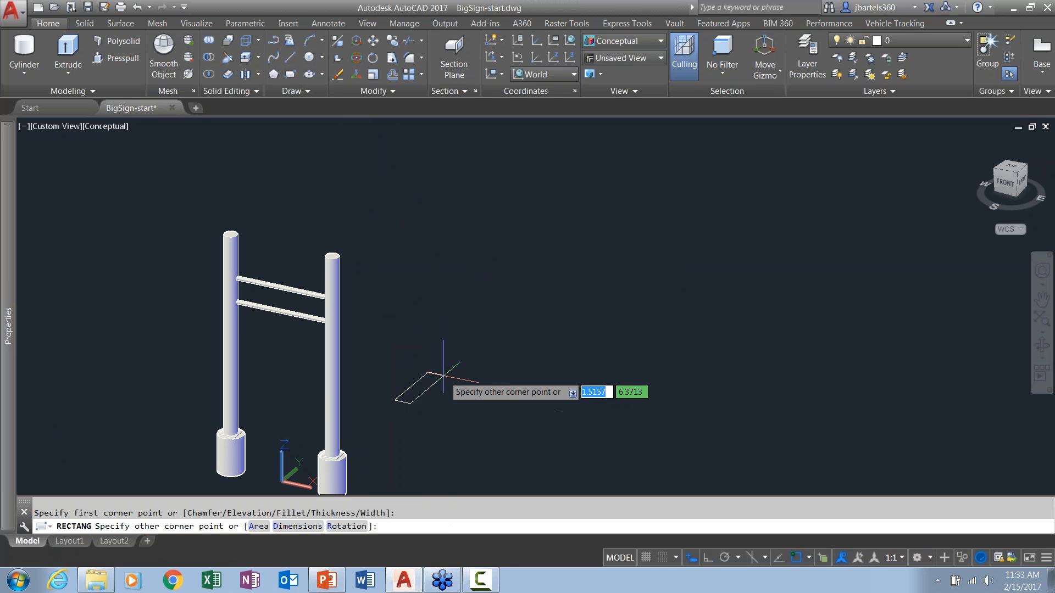
type("d")
key("Return")
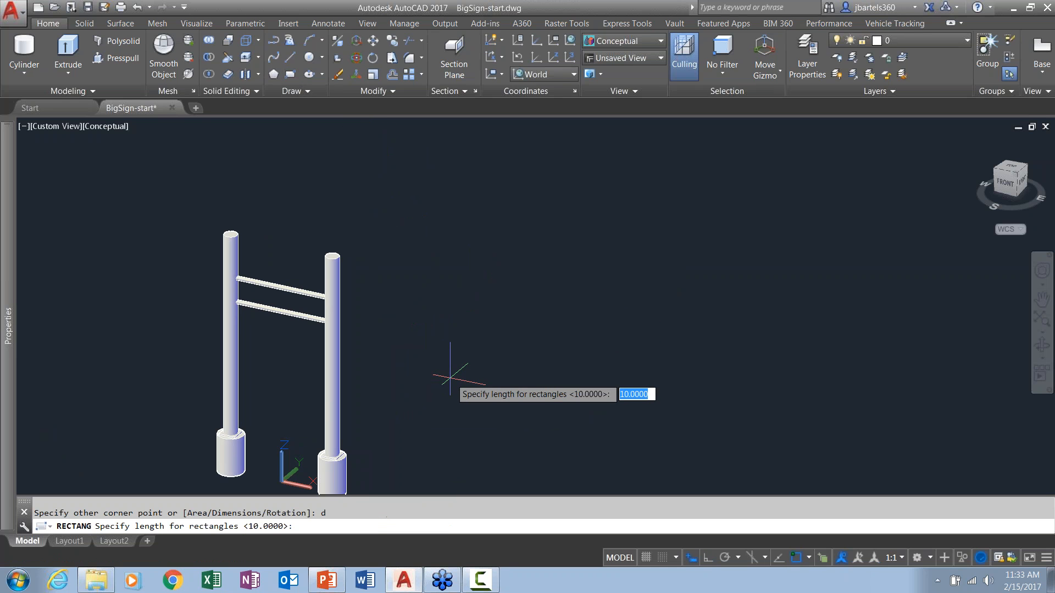
type("16")
key("Return")
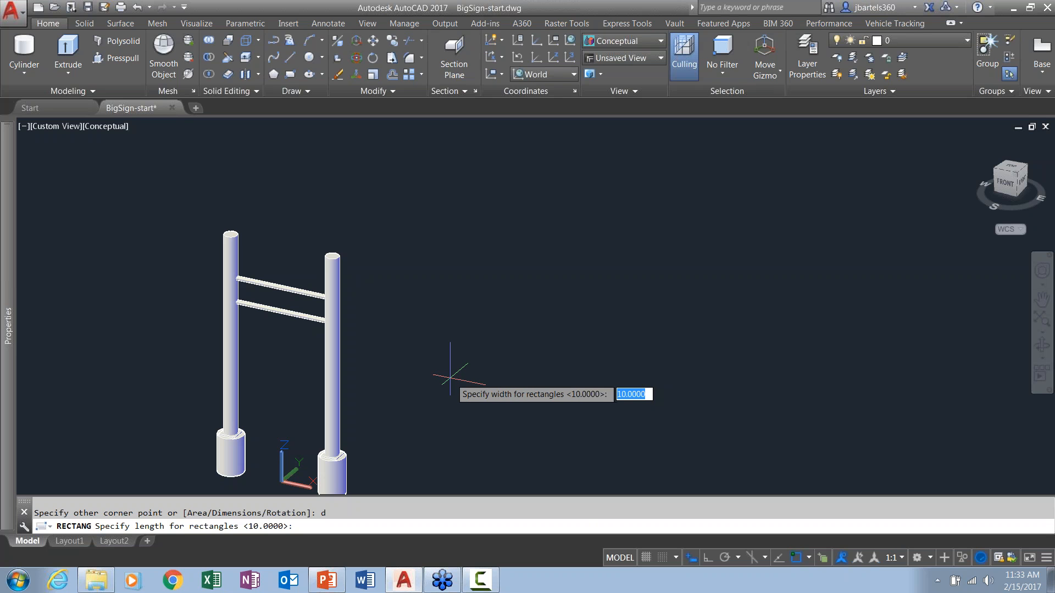
type("9")
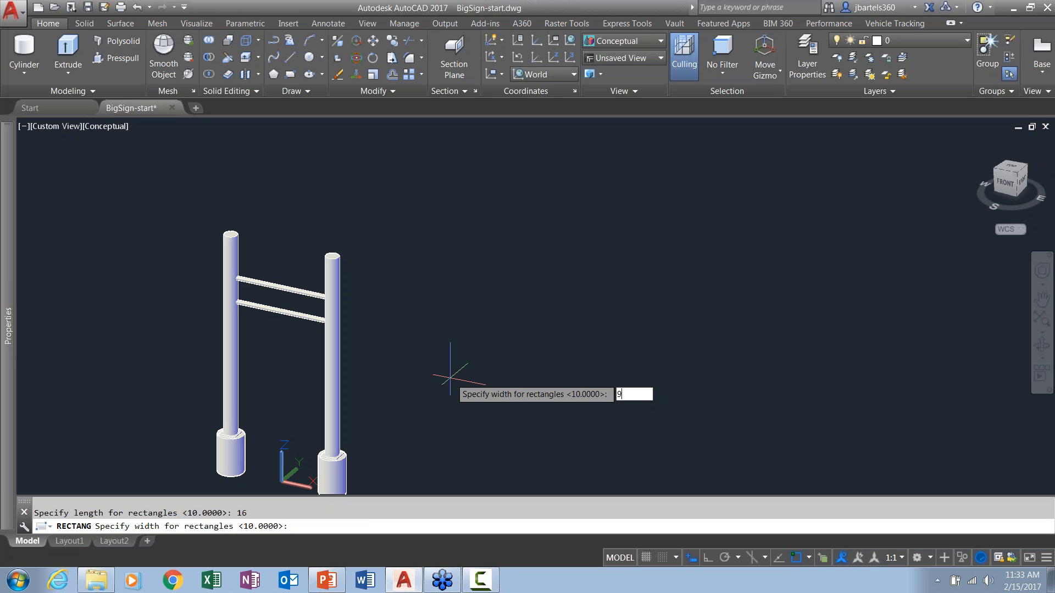
type(".6")
key("Return")
left_click(508, 391)
Fillet all corners of the rectangle at once as a polyline with a radius of 1.5.
scroll(508, 391, "up", 5)
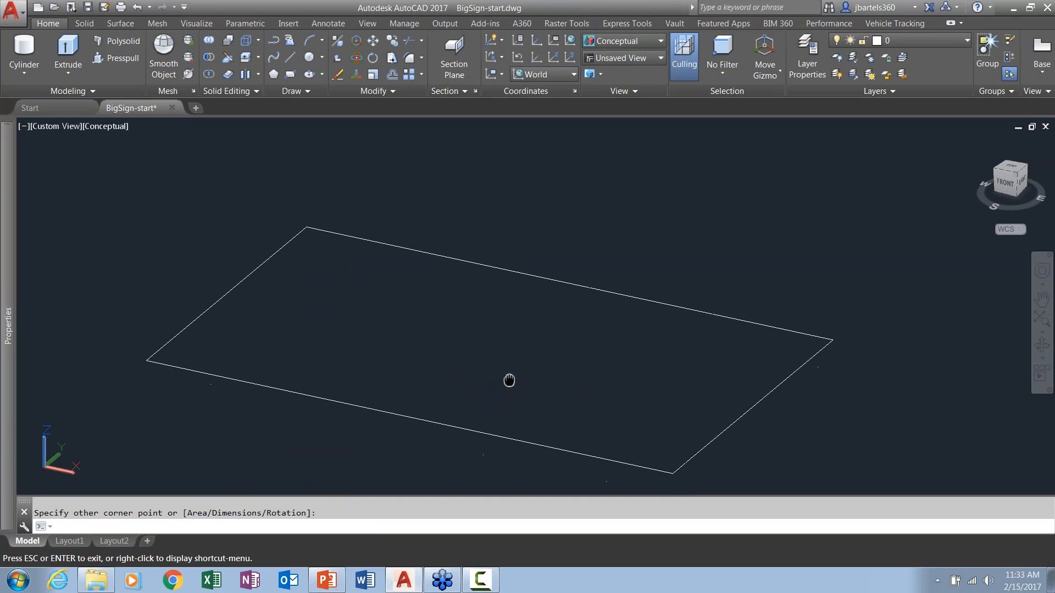
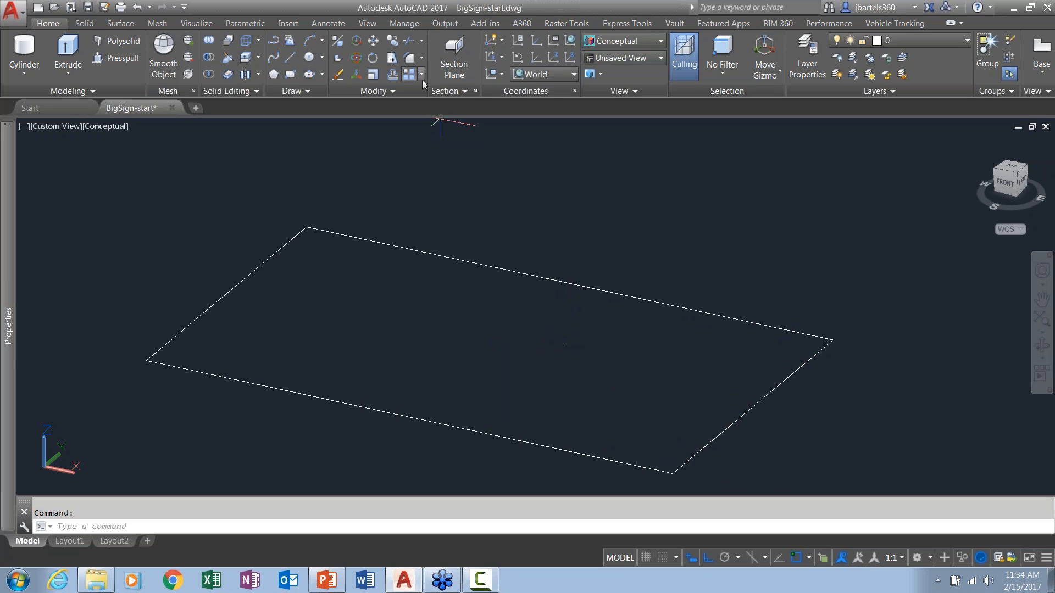
left_click(409, 57)
type("r")
key("Return")
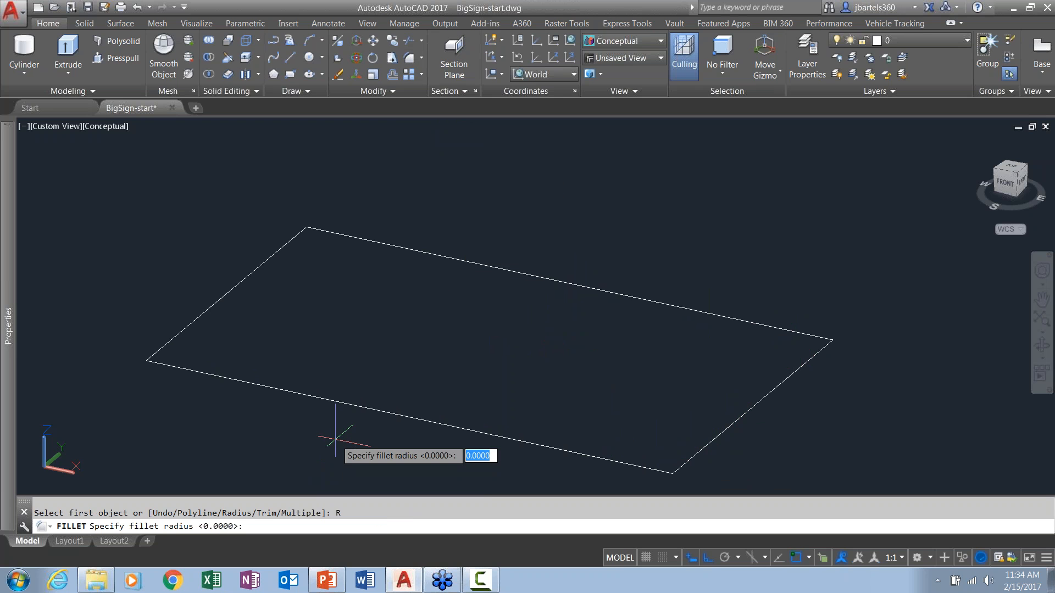
key("Return")
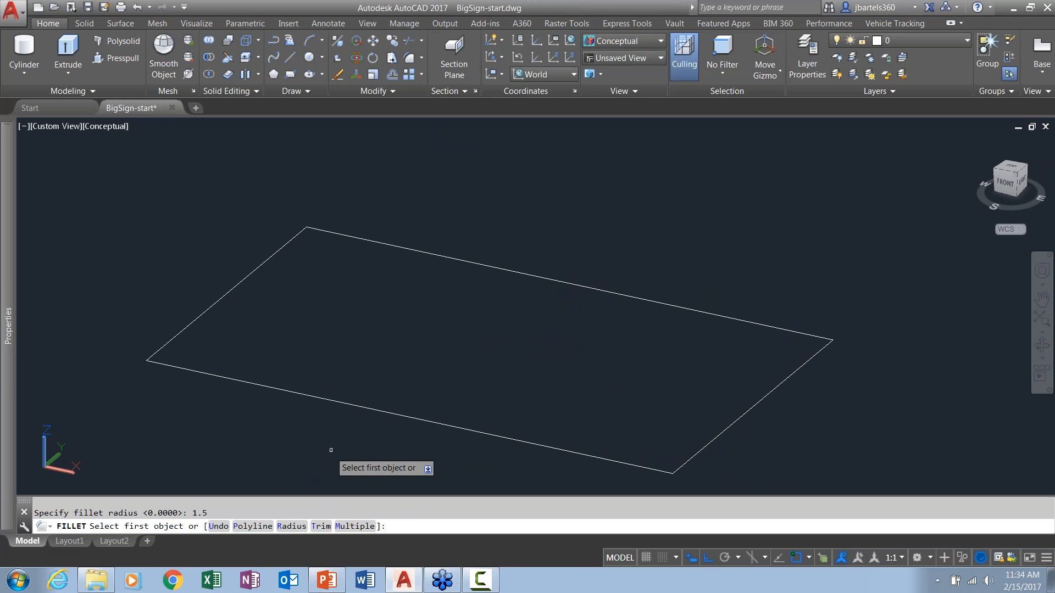
left_click(252, 526)
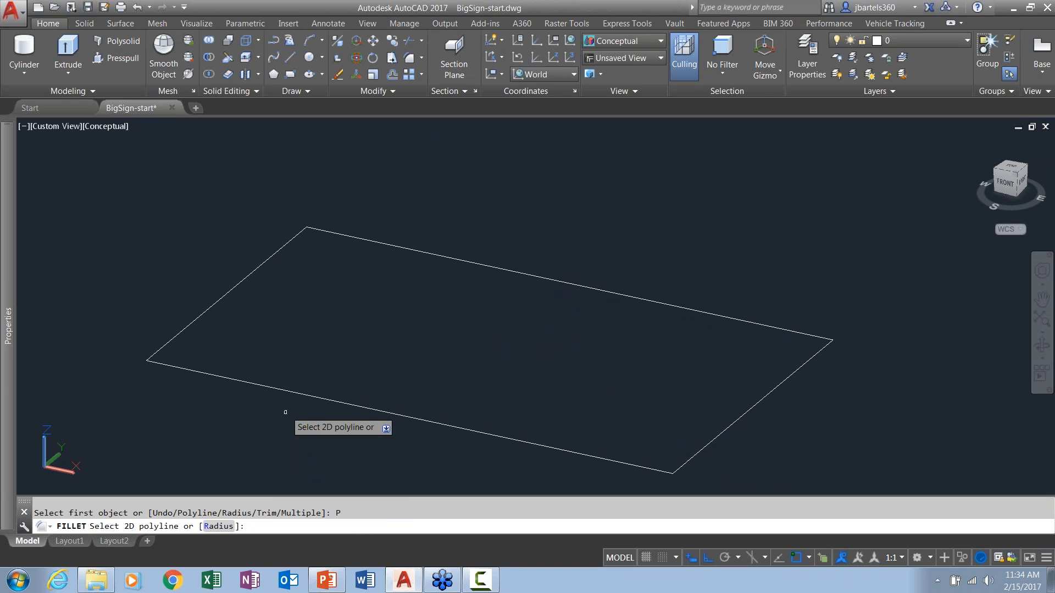
left_click(287, 391)
middle_click_drag(403, 346, 401, 339)
key("Escape")
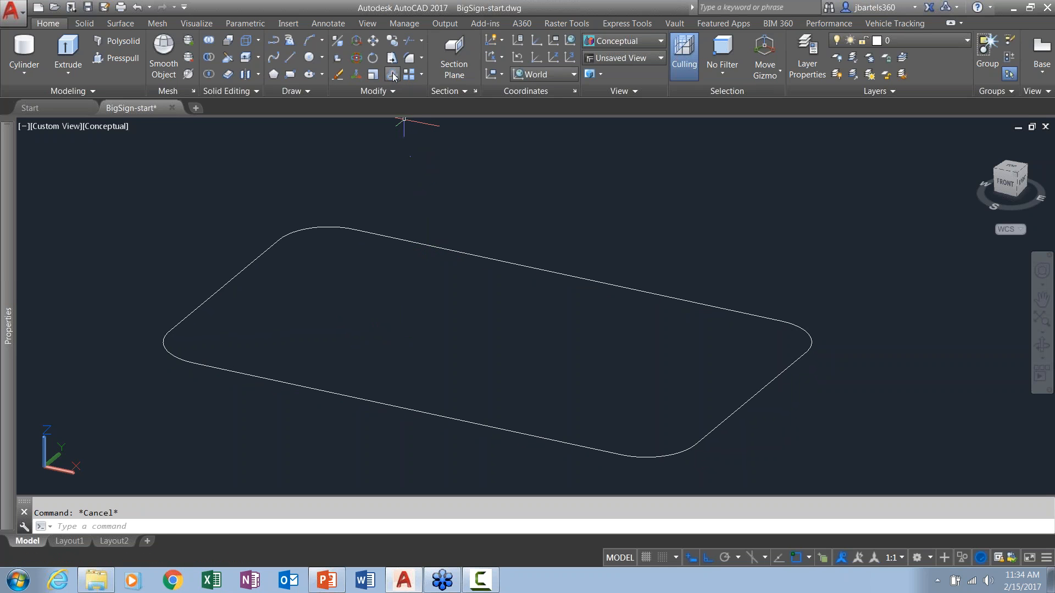
Offset the rounded rectangle outward by 0.075.
left_click(393, 74)
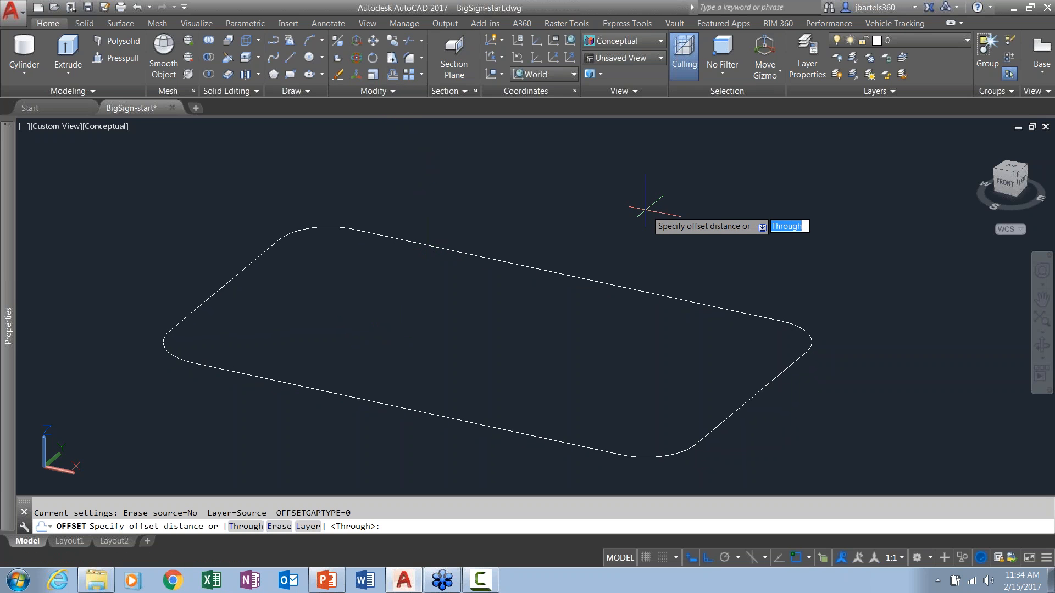
type(".")
key("Return")
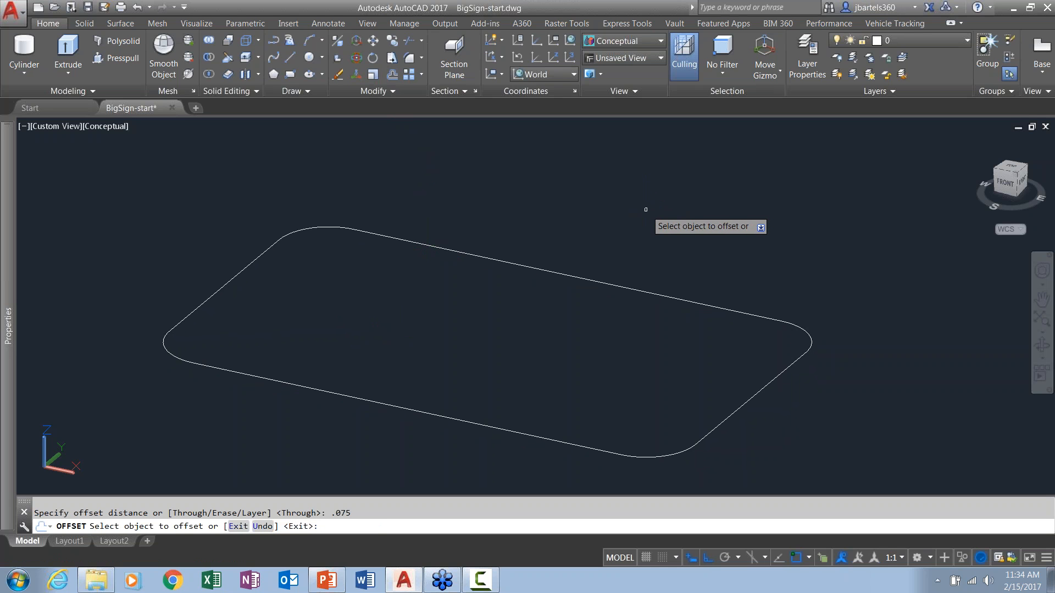
left_click(738, 307)
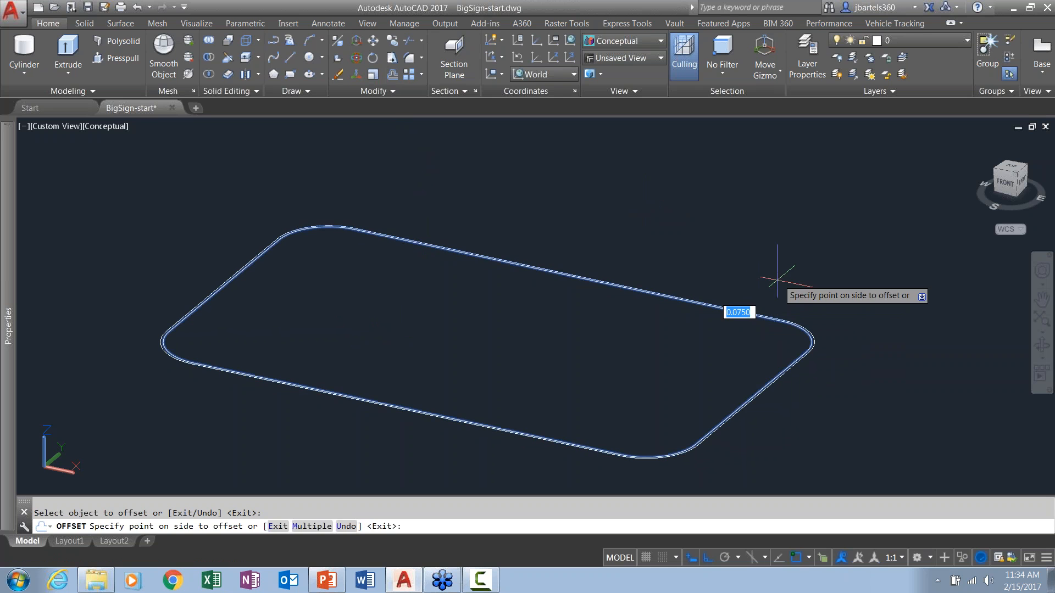
key("Escape")
Extrude the outer rounded outline 2 downward into a solid.
scroll(836, 347, "up", 10)
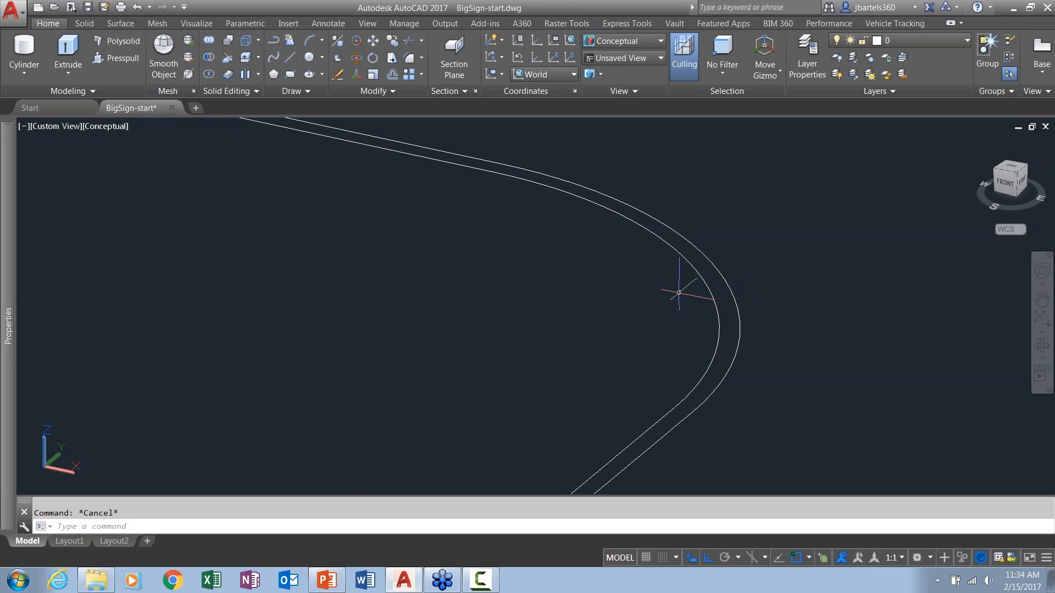
scroll(566, 314, "down", 7)
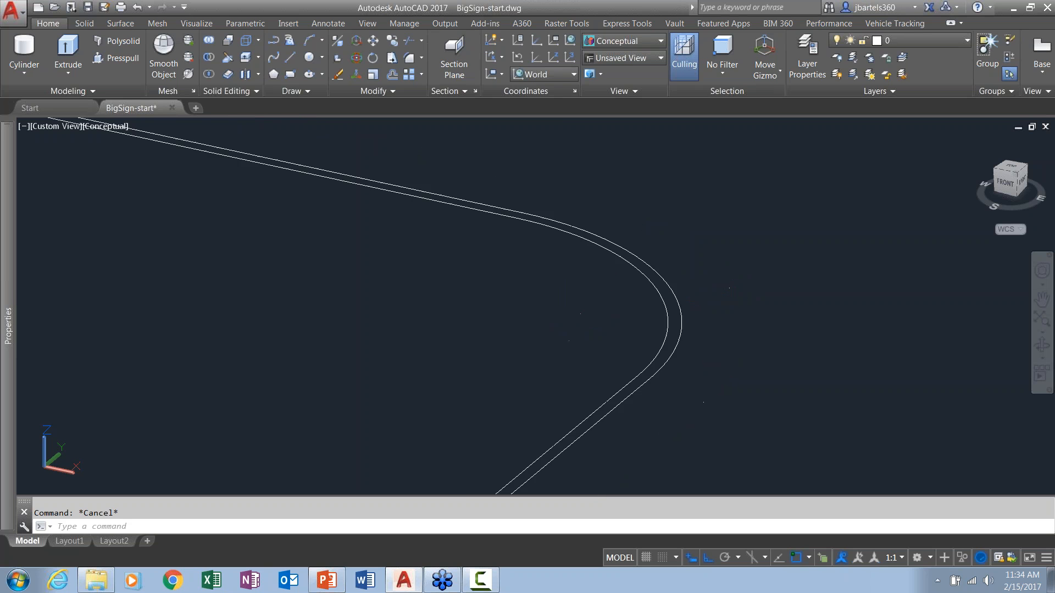
middle_click_drag(537, 321, 721, 306)
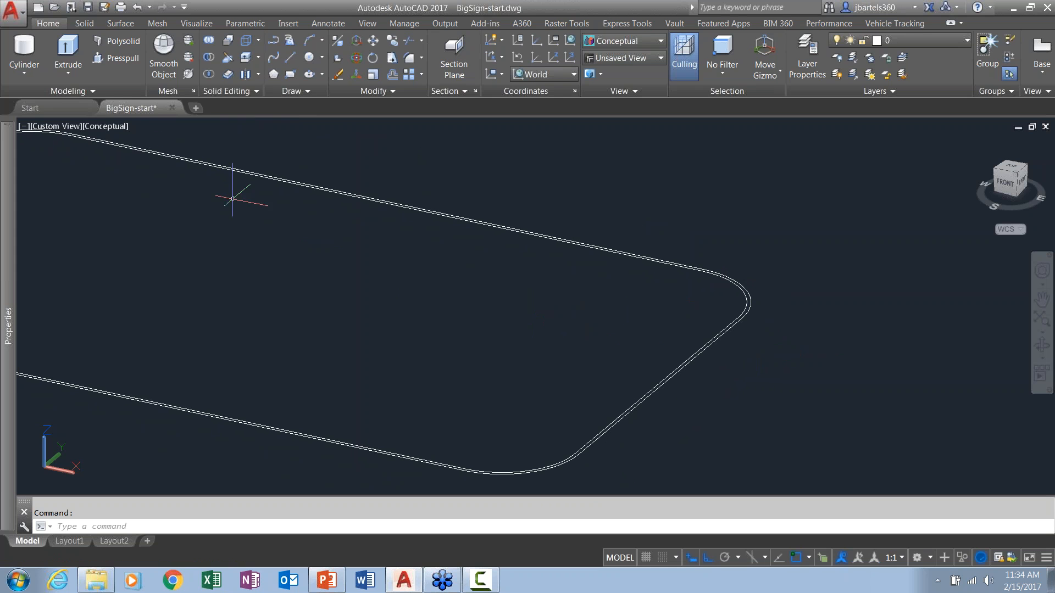
left_click(69, 48)
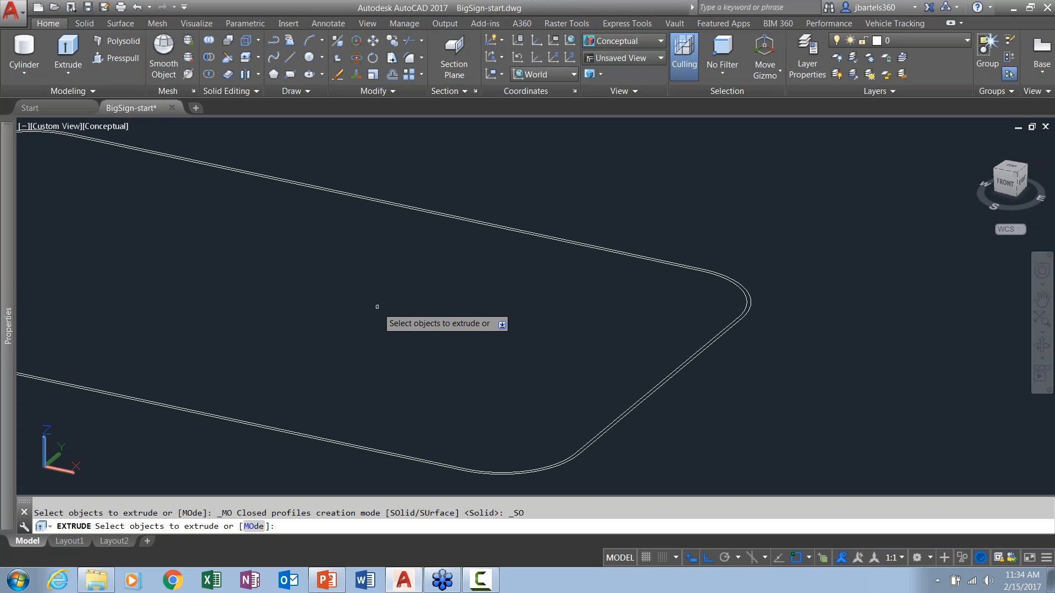
left_click(747, 289)
key("Return")
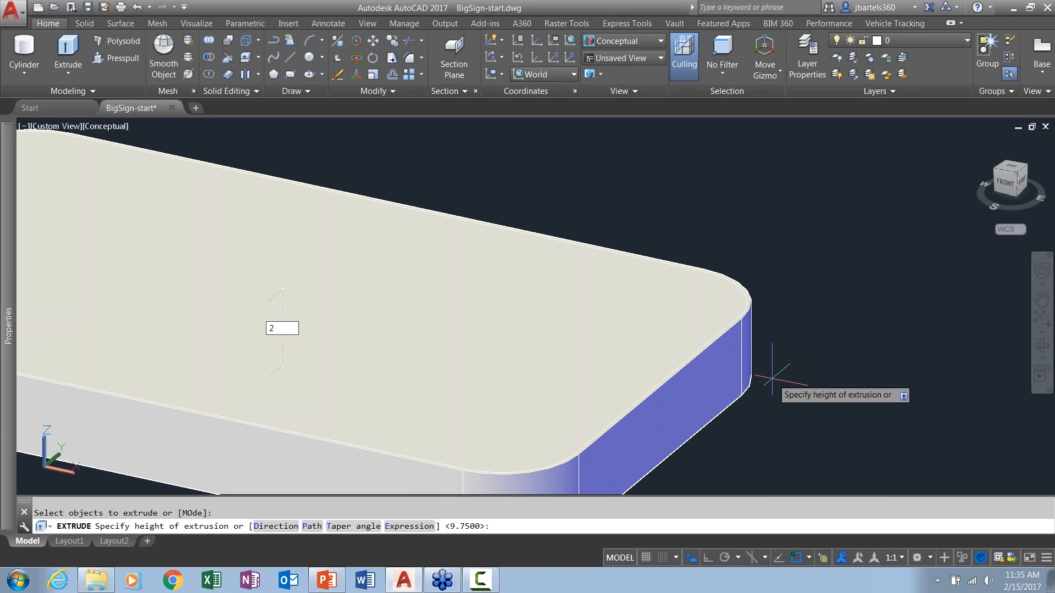
key("Return")
key("Escape")
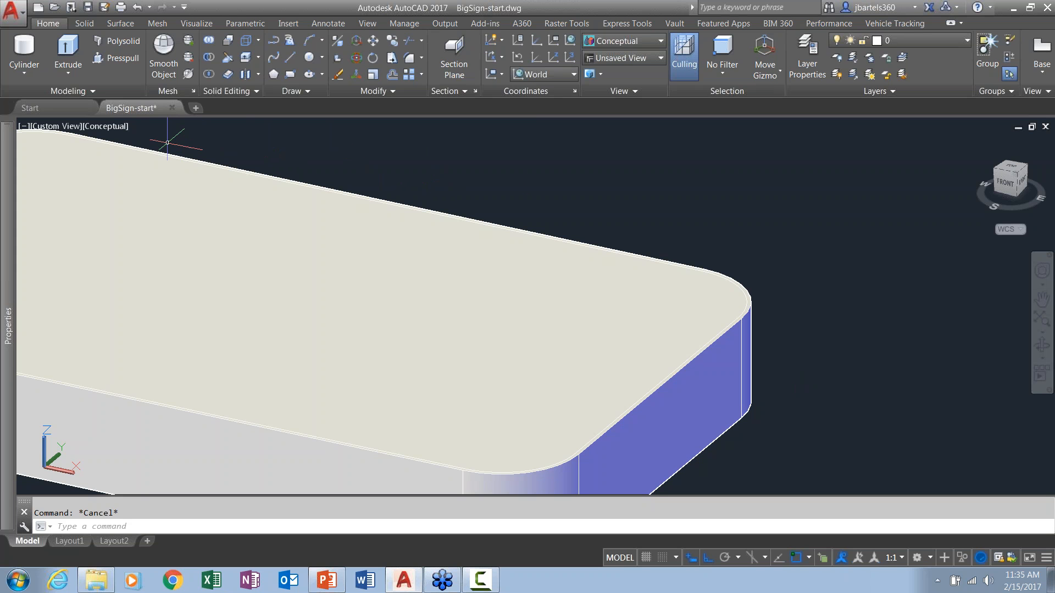
Switch the visual style to 2D Wireframe and focus on the solid's rounded corner.
left_click(107, 127)
left_click(137, 157)
scroll(744, 290, "up", 5)
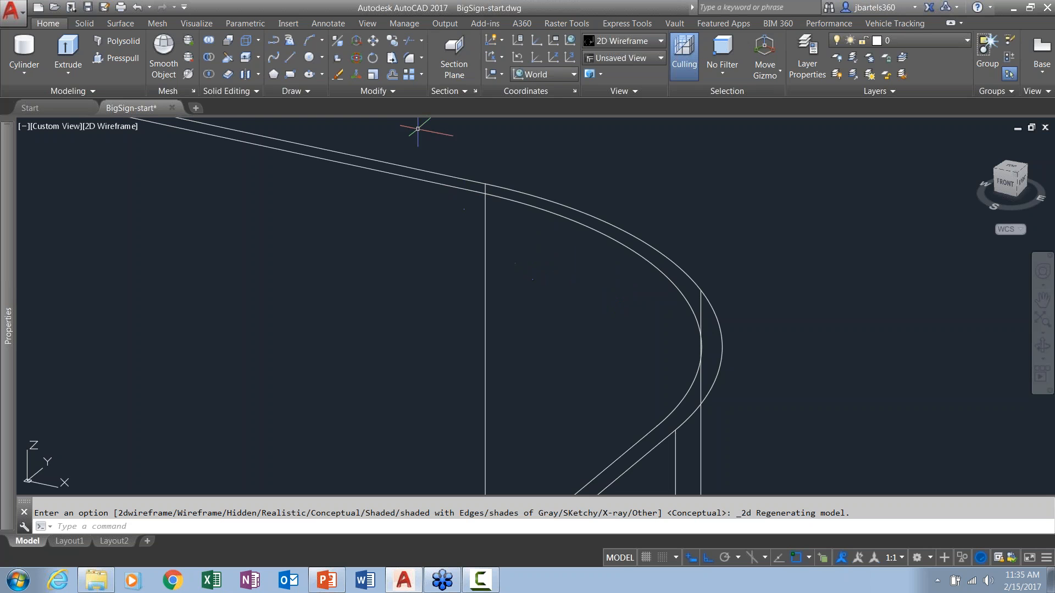
Copy the inner rounded outline 2 straight down from the top of the solid to its bottom face.
left_click(393, 44)
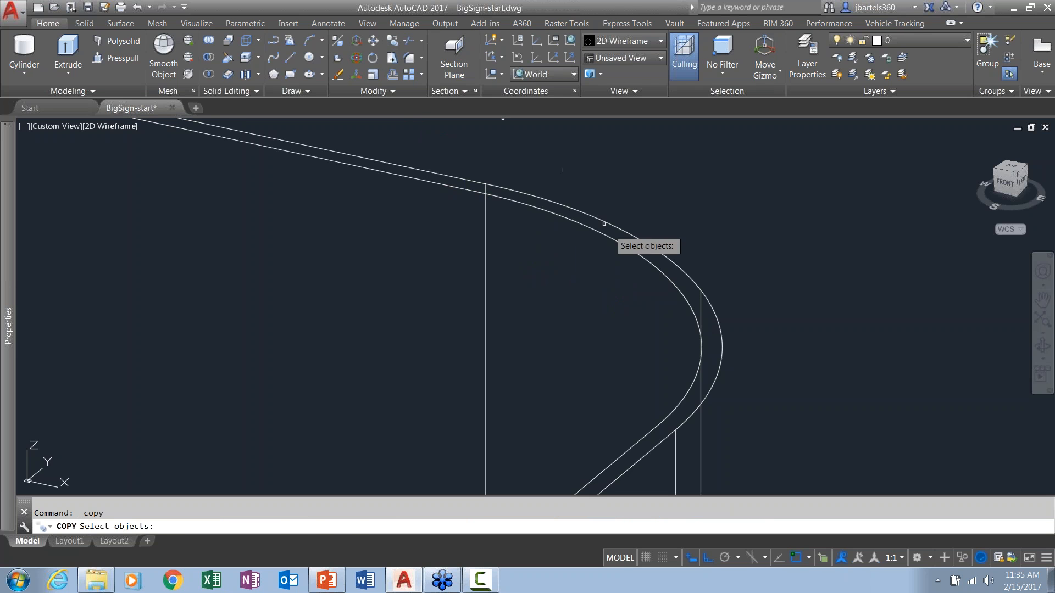
left_click(628, 248)
key("Return")
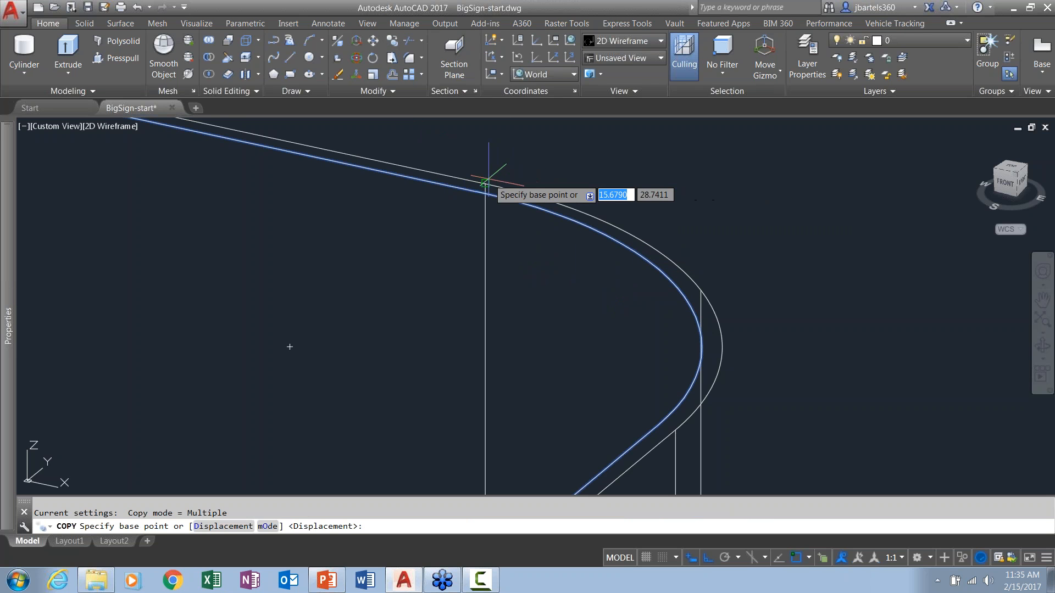
left_click(487, 180)
scroll(497, 197, "down", 3)
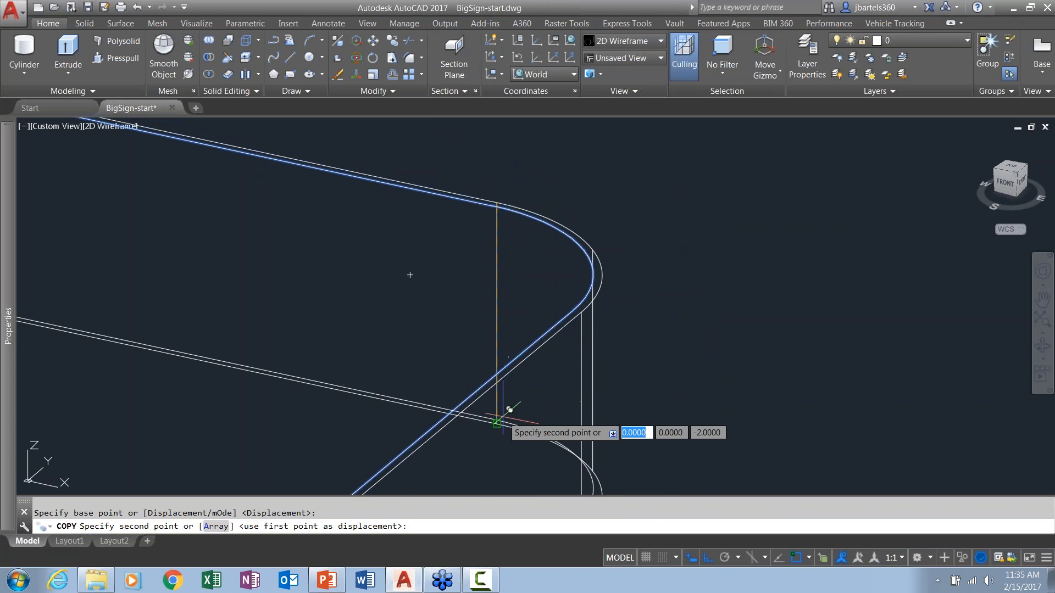
key("Escape")
Use Presspull on the area inside the inner outline on the solid's top face to push it slightly downward.
mouse_move(645, 354)
middle_mouse_down()
mouse_move(692, 284)
mouse_move(678, 314)
middle_mouse_up()
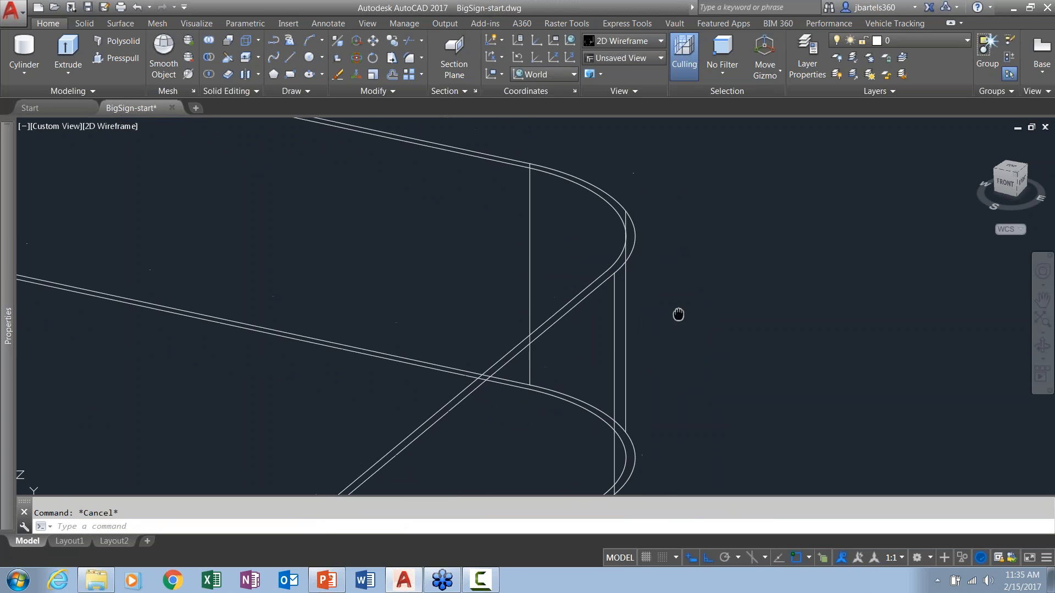
left_click(123, 56)
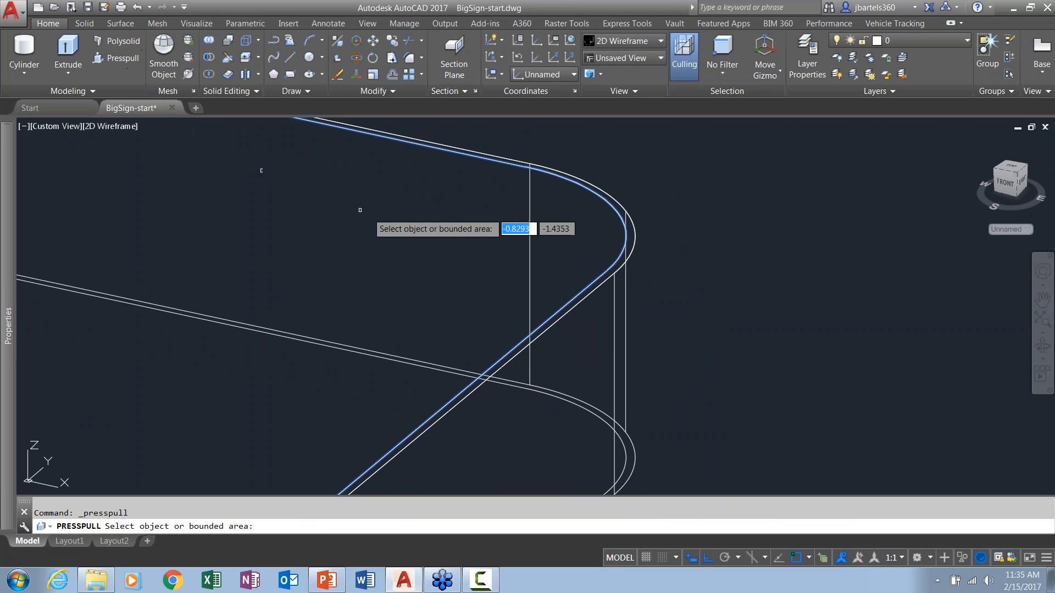
left_click(480, 235)
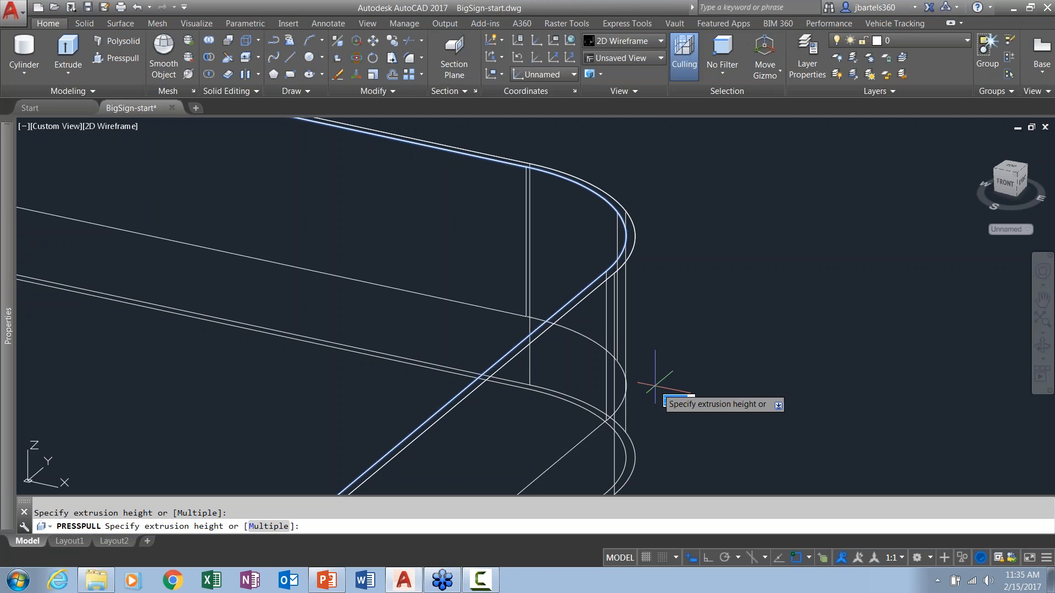
key("Return")
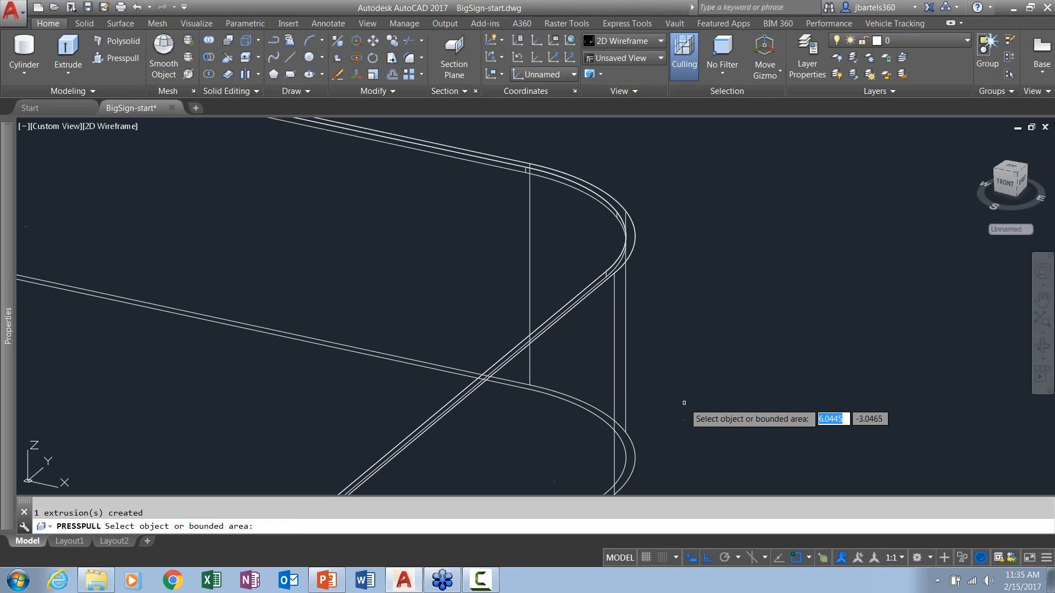
Use Presspull on the area inside the inner outline on the solid's bottom face, pushing it upward by .05.
middle_click_drag(685, 426, 688, 374, "shift")
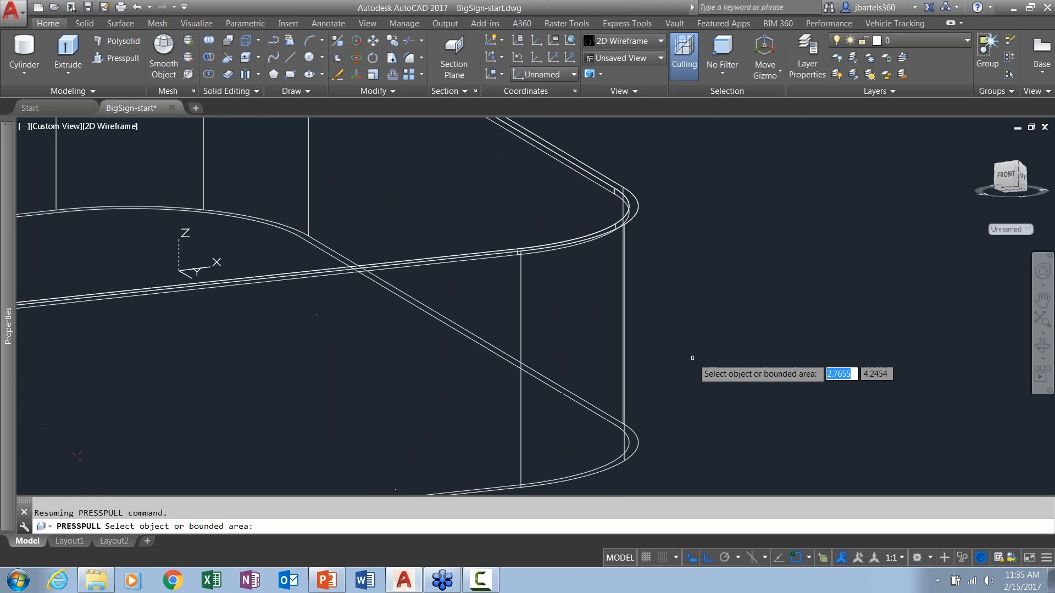
left_click(482, 430)
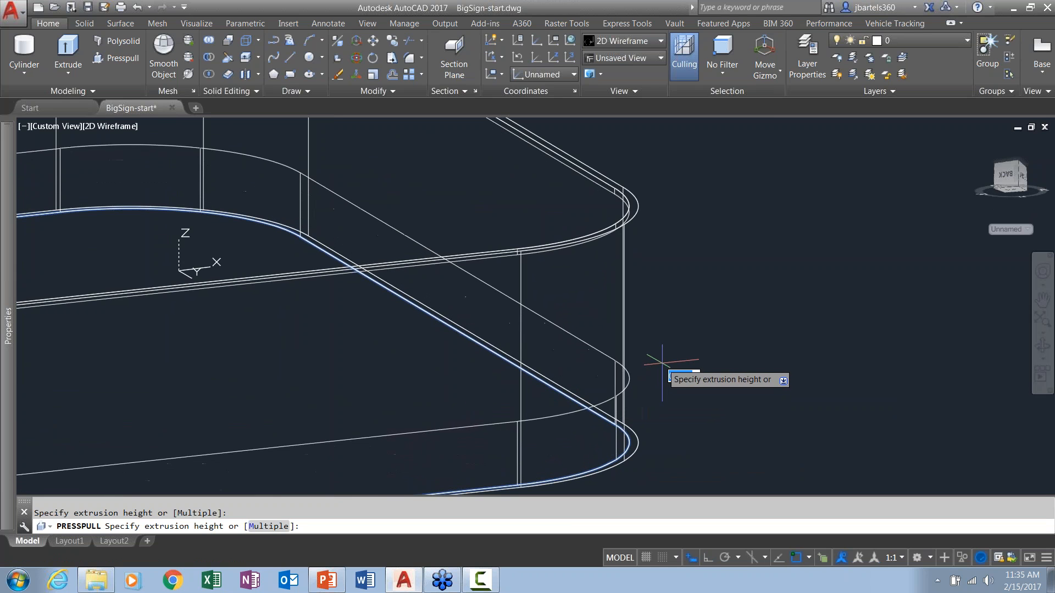
type(".05")
key("Return")
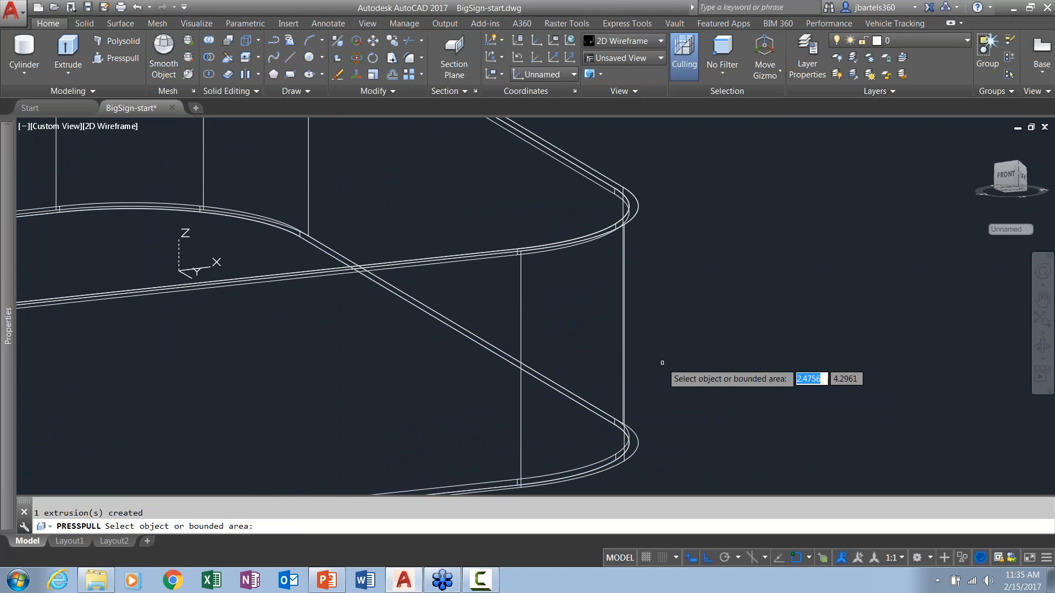
key("Escape")
Switch the visual style to Conceptual and inspect the rims around the bottom and top faces of the sign box.
left_click(123, 127)
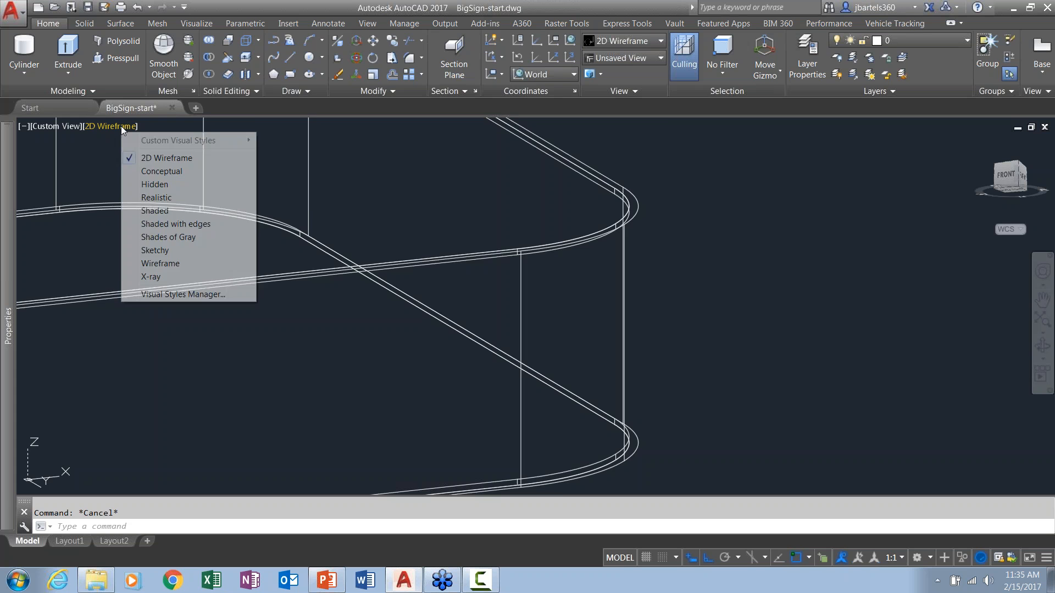
left_click(156, 173)
scroll(629, 442, "up", 4)
scroll(620, 386, "down", 2)
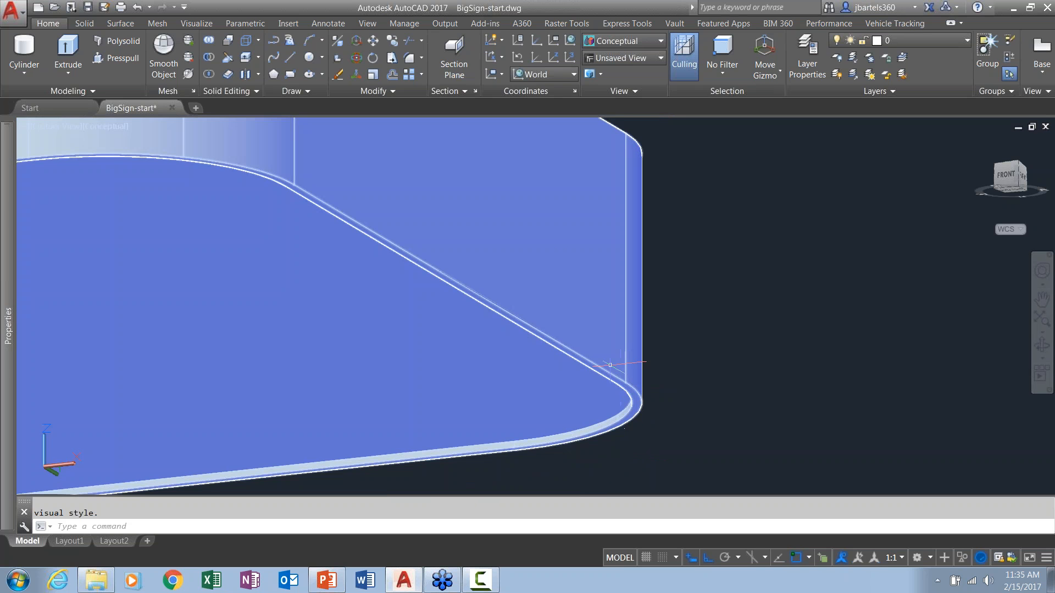
middle_click_drag(533, 247, 410, 493, "shift")
scroll(536, 362, "up", 6)
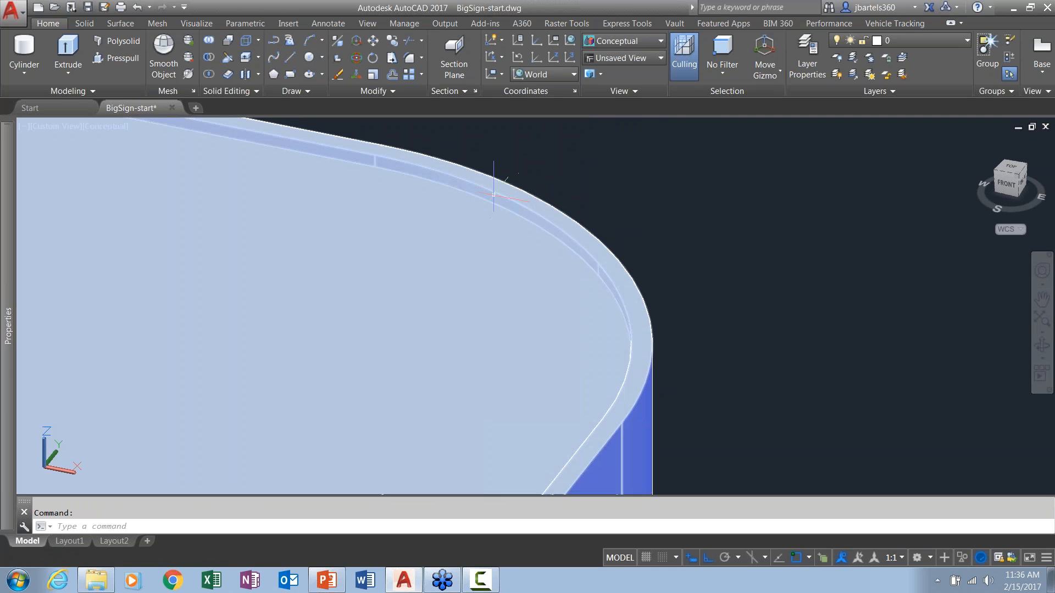
scroll(701, 219, "down", 6)
middle_click_drag(478, 232, 455, 276)
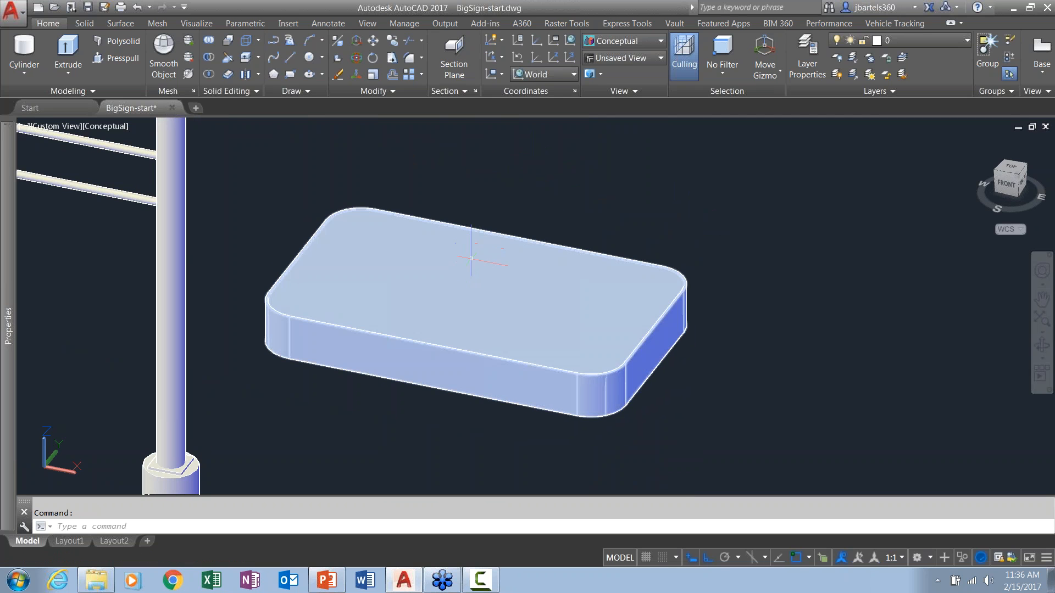
key("Escape")
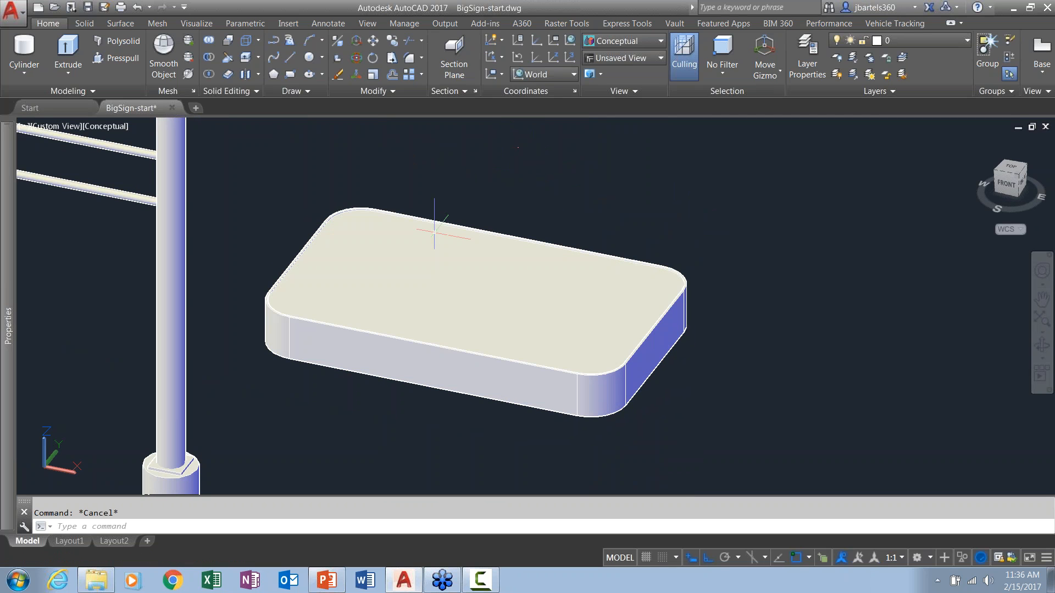
Stand the rounded sign panel upright by rotating it a quarter turn about the X axis with the Rotate gizmo.
left_click(425, 281)
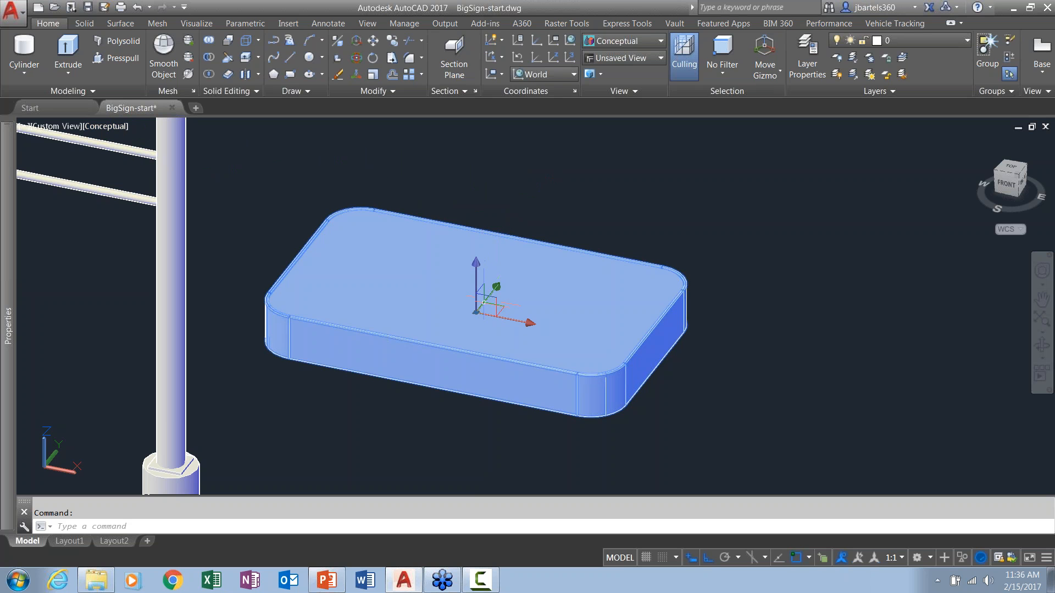
right_click(479, 303)
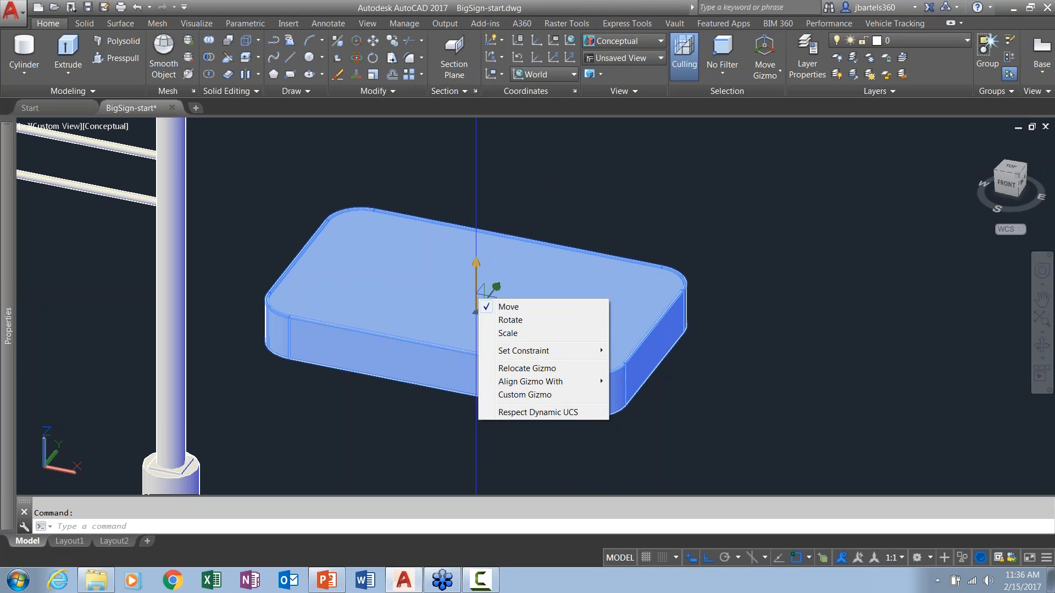
left_click(510, 320)
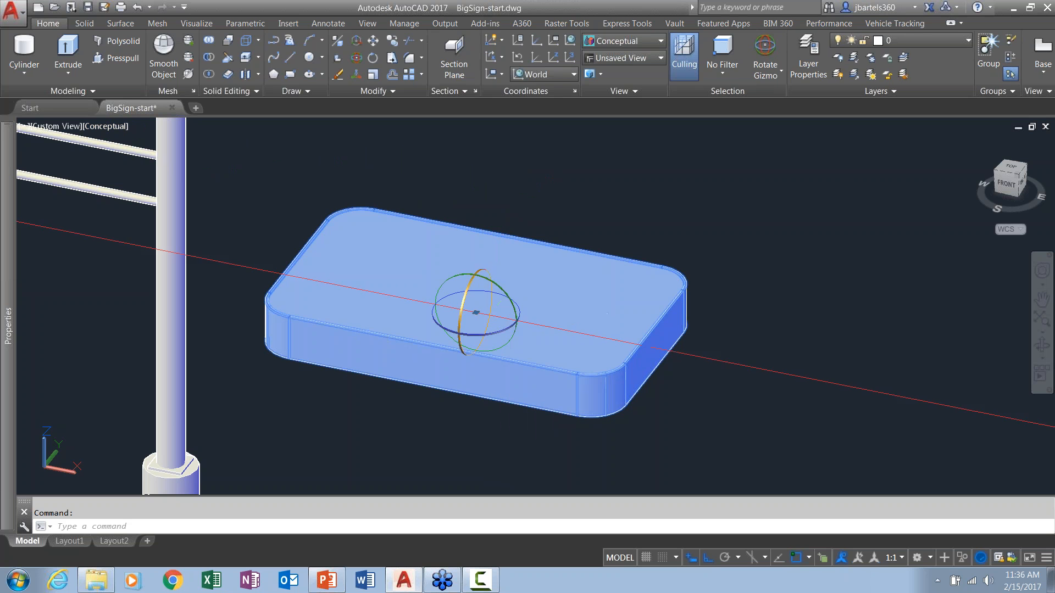
left_click(481, 274)
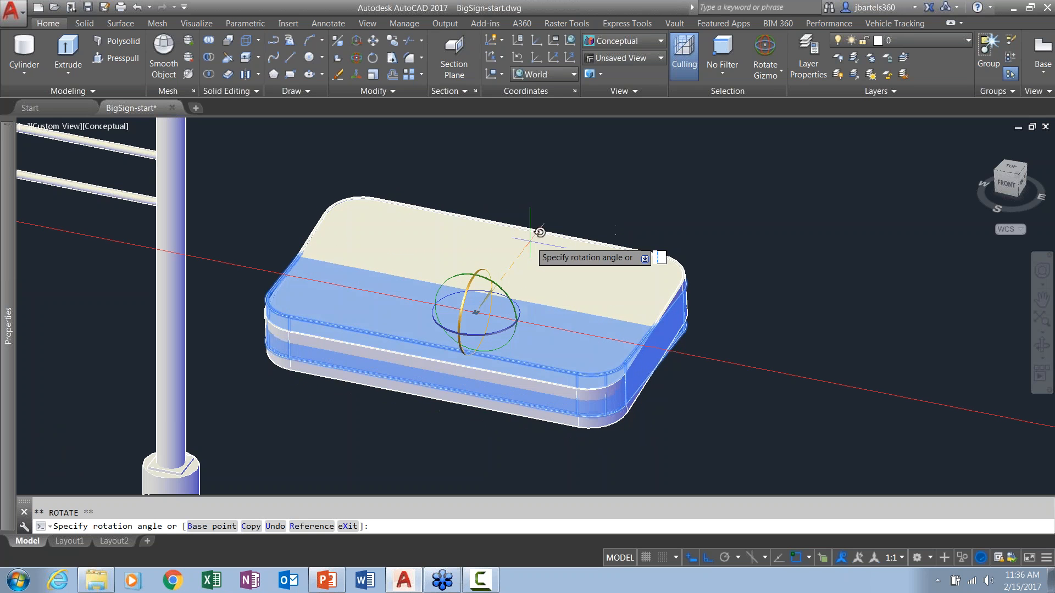
key("F8")
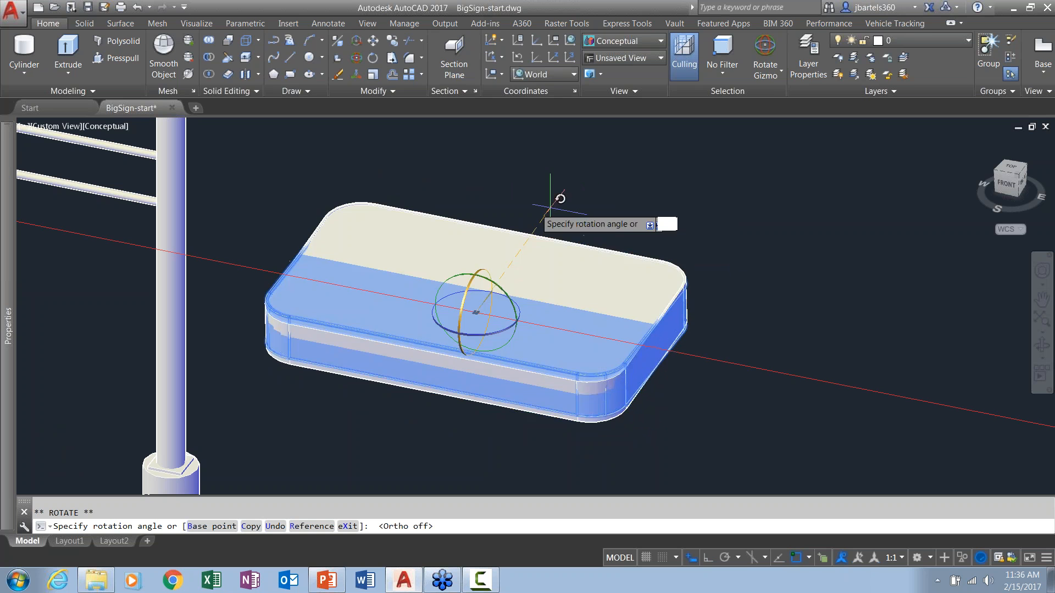
key("F8")
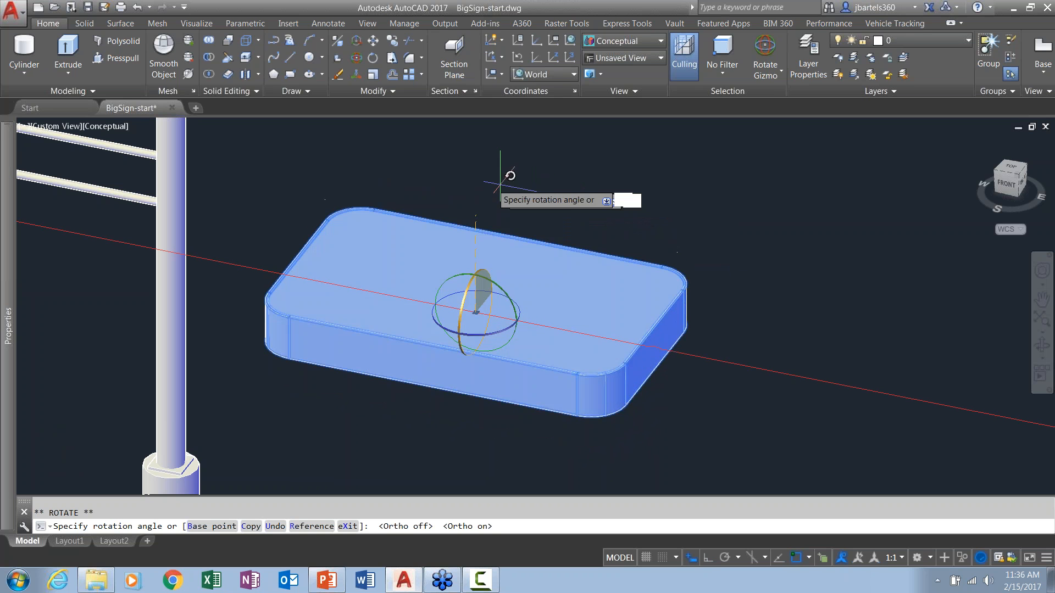
left_click(560, 179)
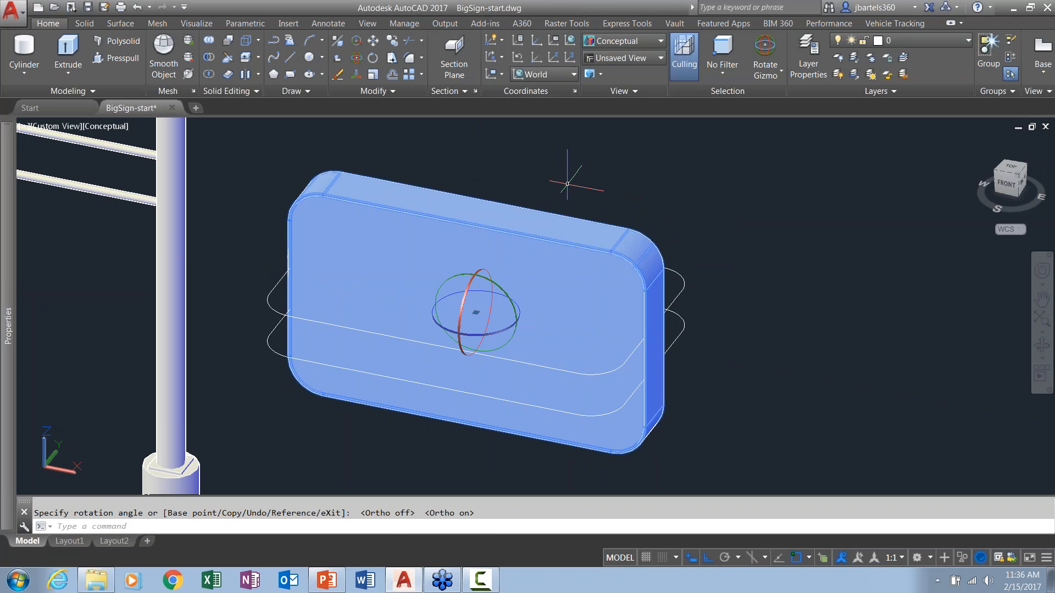
key("Escape")
Start moving the upright panel, taking its base point midway between diagonally opposite endpoints of the flat underside.
scroll(569, 187, "down", 2)
middle_click_drag(589, 324, 554, 311)
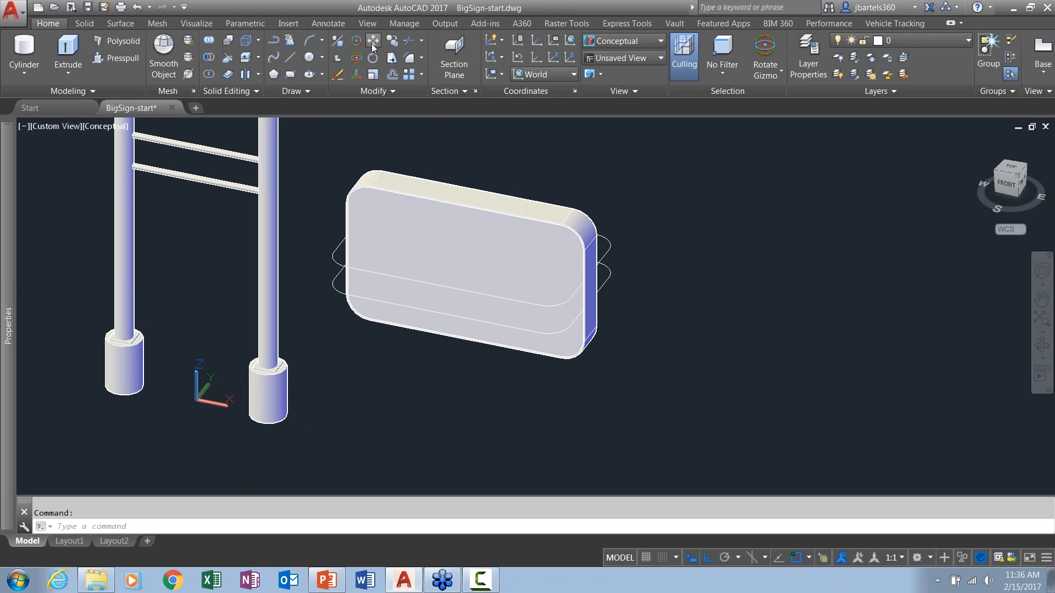
type("m")
key("Return")
left_click(459, 190)
key("Return")
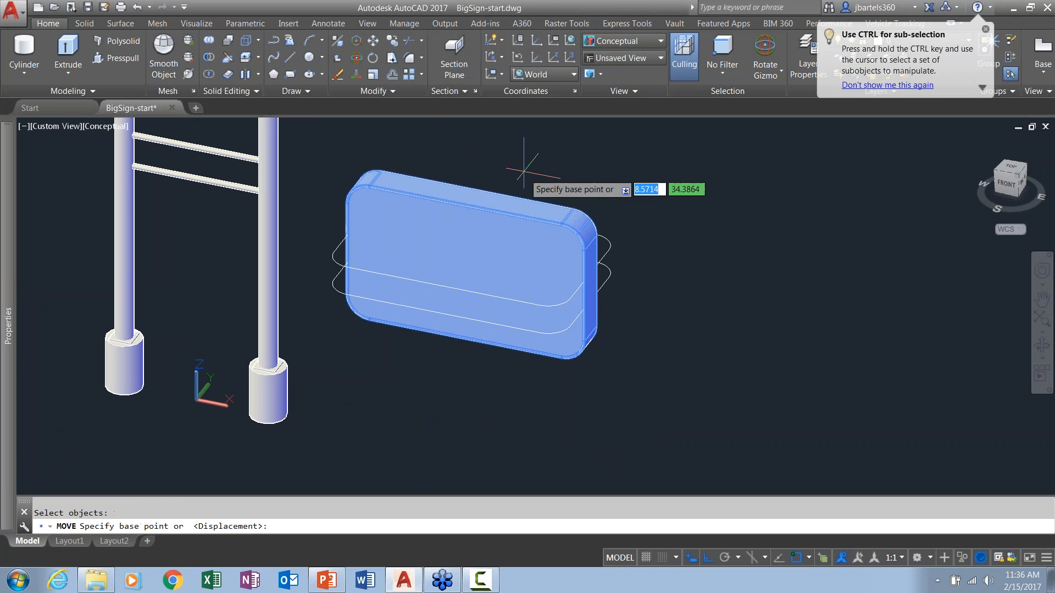
scroll(452, 347, "up", 3)
middle_click_drag(453, 401, 460, 168, "shift")
middle_click_drag(451, 380, 406, 275, "shift")
right_click(670, 267, "shift")
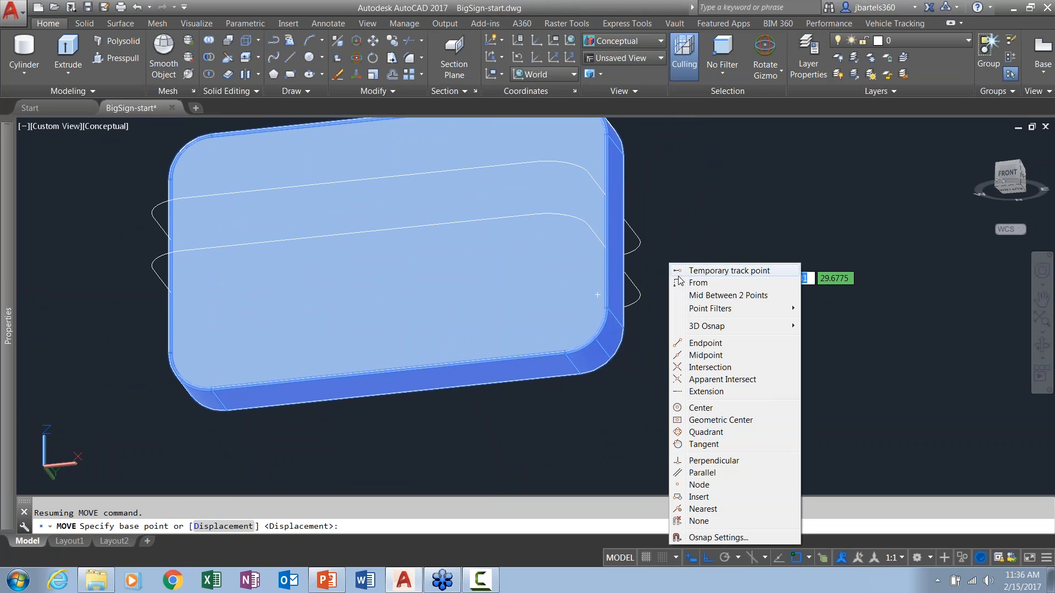
left_click(696, 296)
scroll(582, 390, "up", 4)
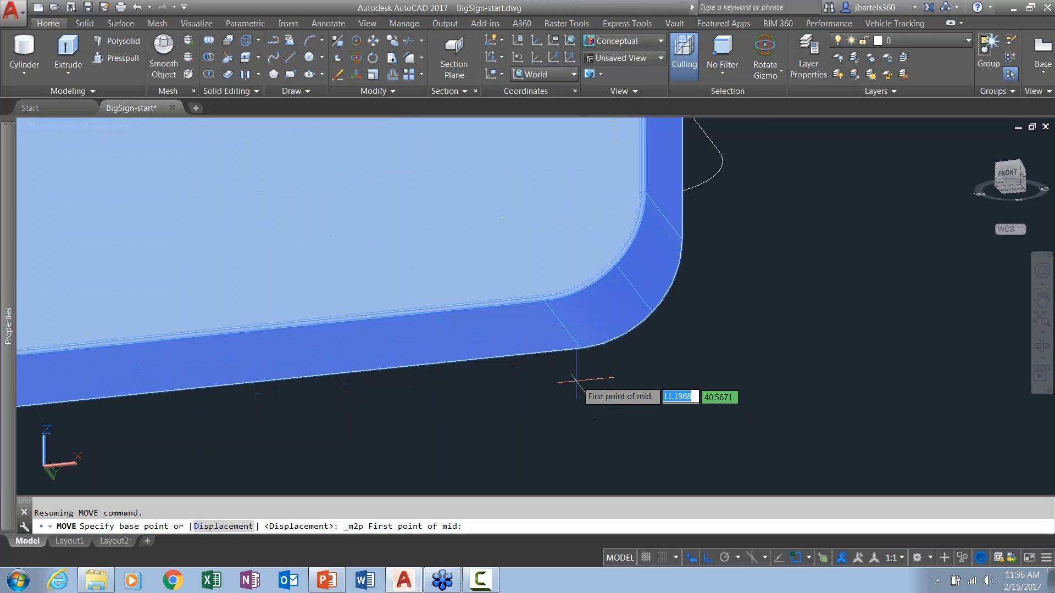
left_click(580, 348)
scroll(302, 399, "down", 3)
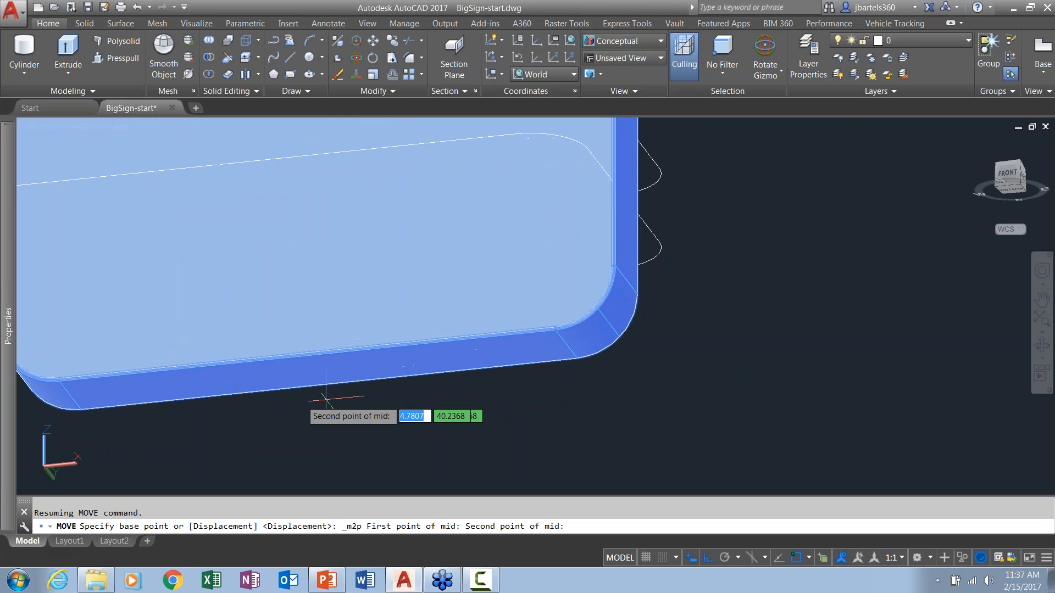
scroll(58, 393, "up", 4)
scroll(58, 393, "up", 1)
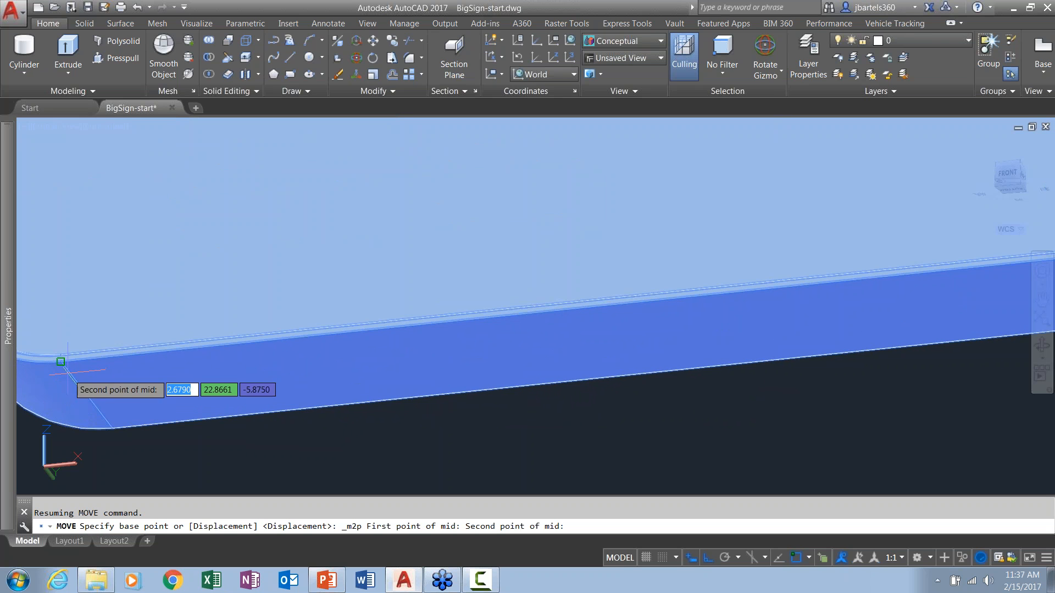
scroll(61, 362, "down", 2)
left_click(61, 363)
Place the panel on the sign frame at the midpoint between the top centres of the two posts, with Ortho off.
scroll(209, 376, "down", 2)
scroll(216, 378, "down", 2)
key("F8")
scroll(287, 370, "down", 3)
middle_click_drag(283, 338, 278, 386, "shift")
scroll(284, 356, "down", 4)
scroll(214, 209, "up", 4)
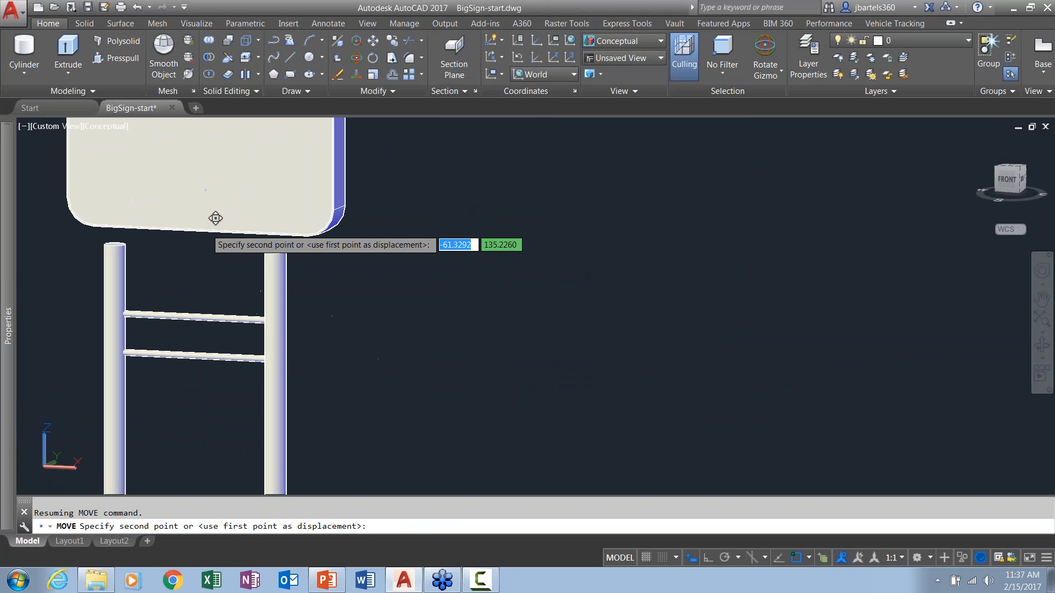
scroll(229, 206, "up", 1)
right_click(225, 209, "shift")
left_click(252, 240)
left_click(111, 235)
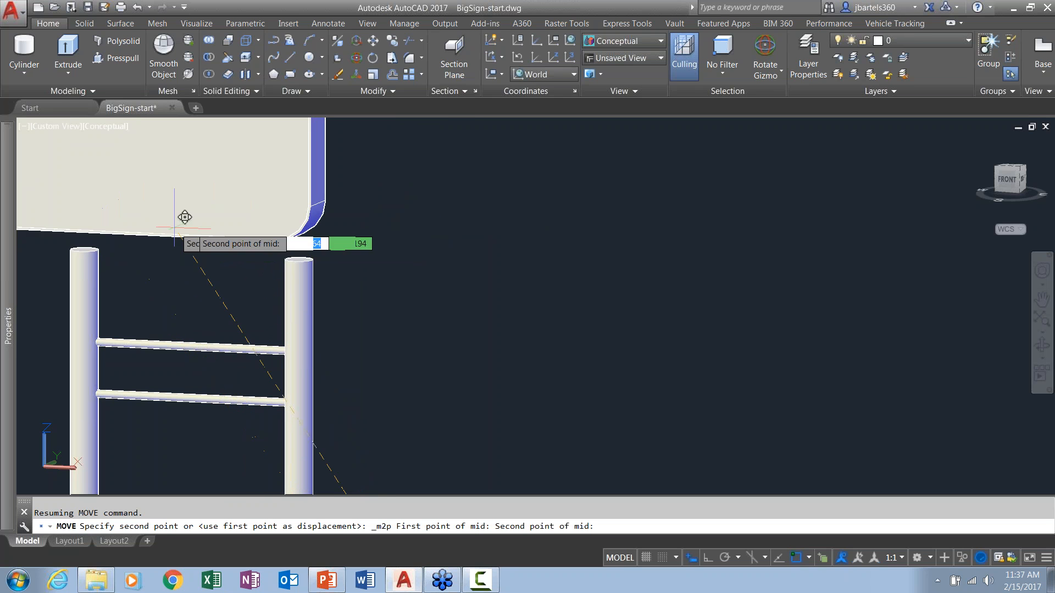
left_click(296, 256)
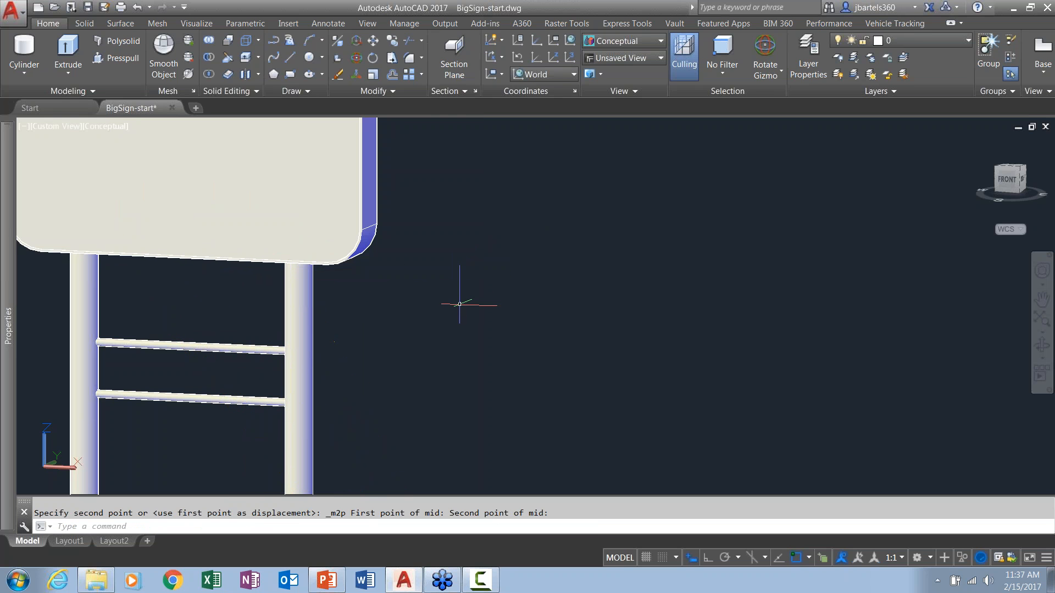
Draw a rectangle 8.15 long and 4.4 wide on the ground beside the sign.
scroll(459, 303, "down", 2)
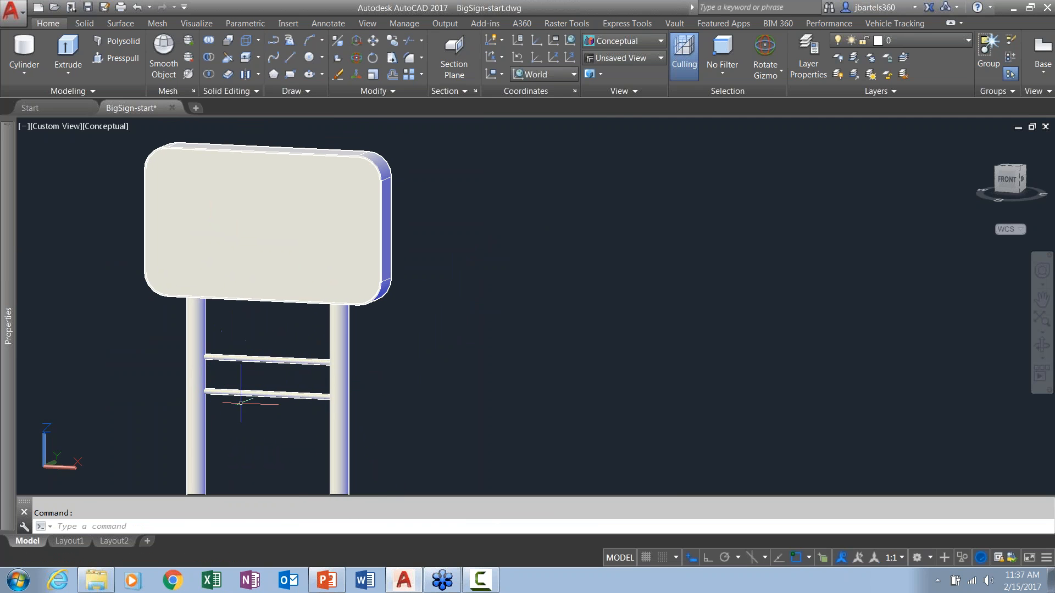
middle_click_drag(468, 380, 424, 350)
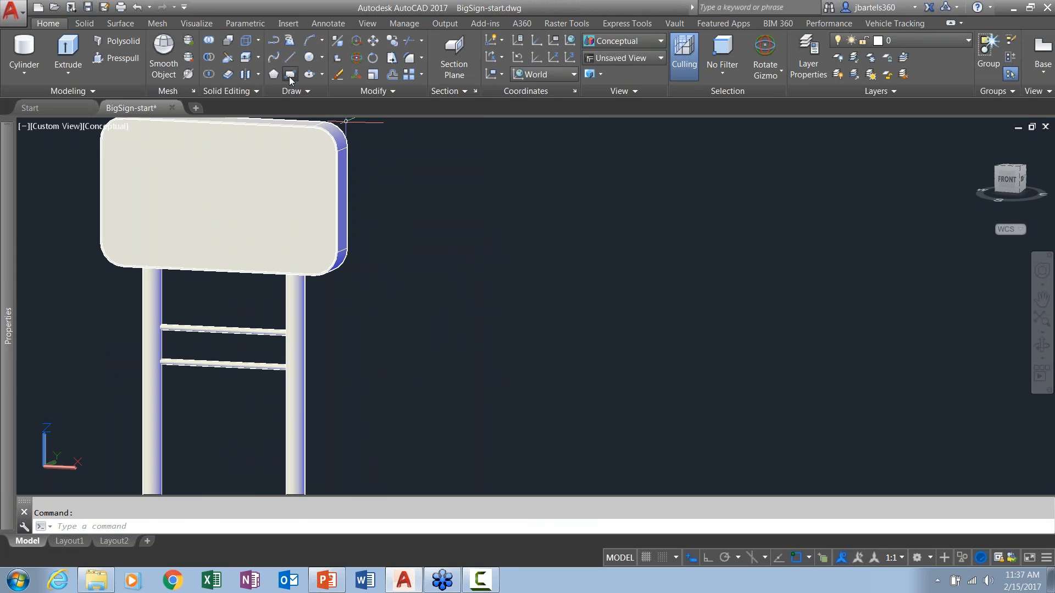
left_click(290, 79)
scroll(422, 302, "down", 3)
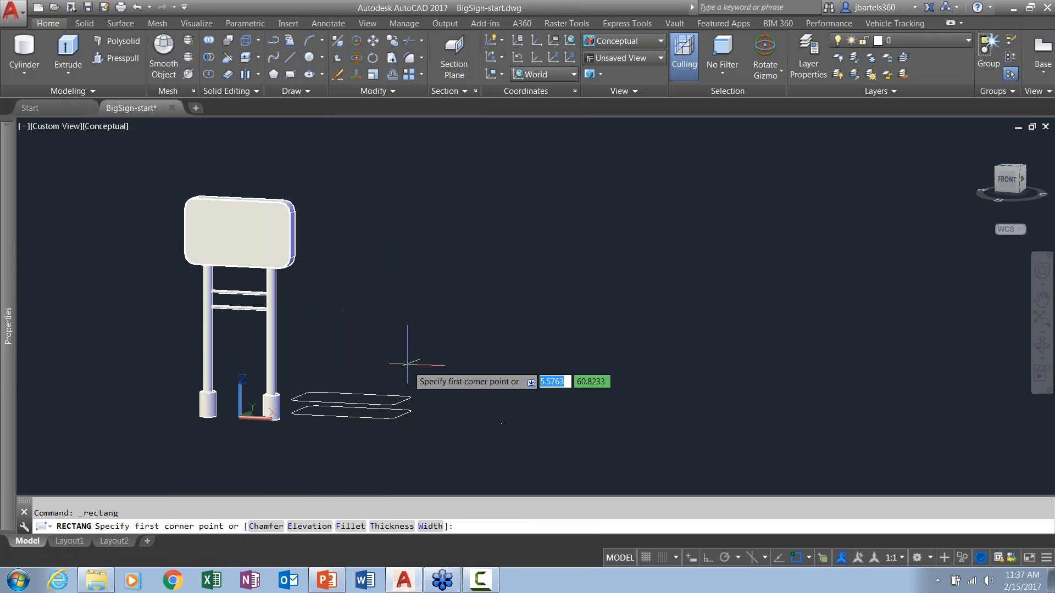
left_click(399, 383)
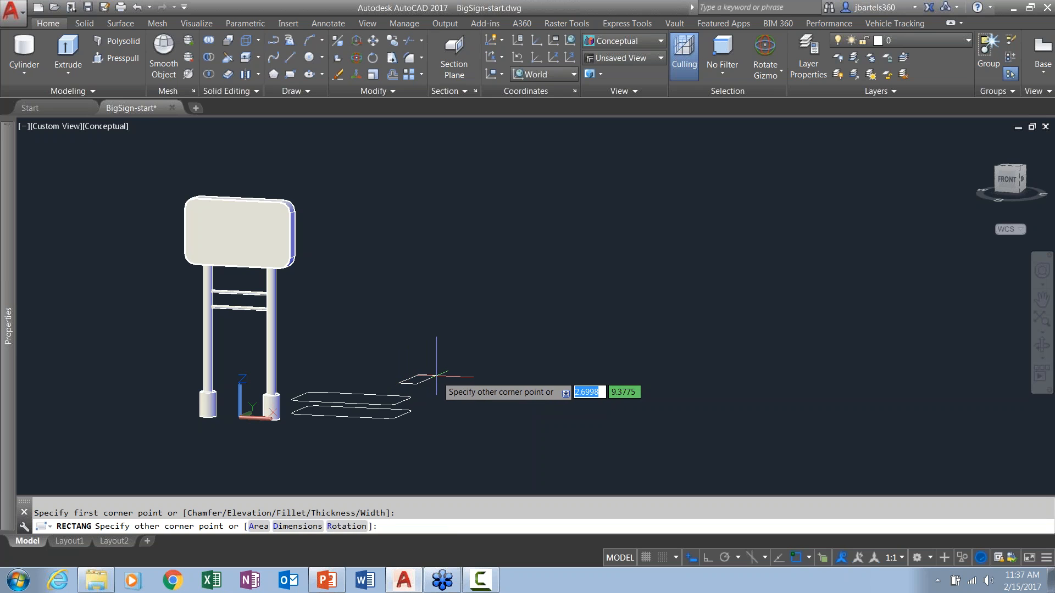
type("d")
key("Return")
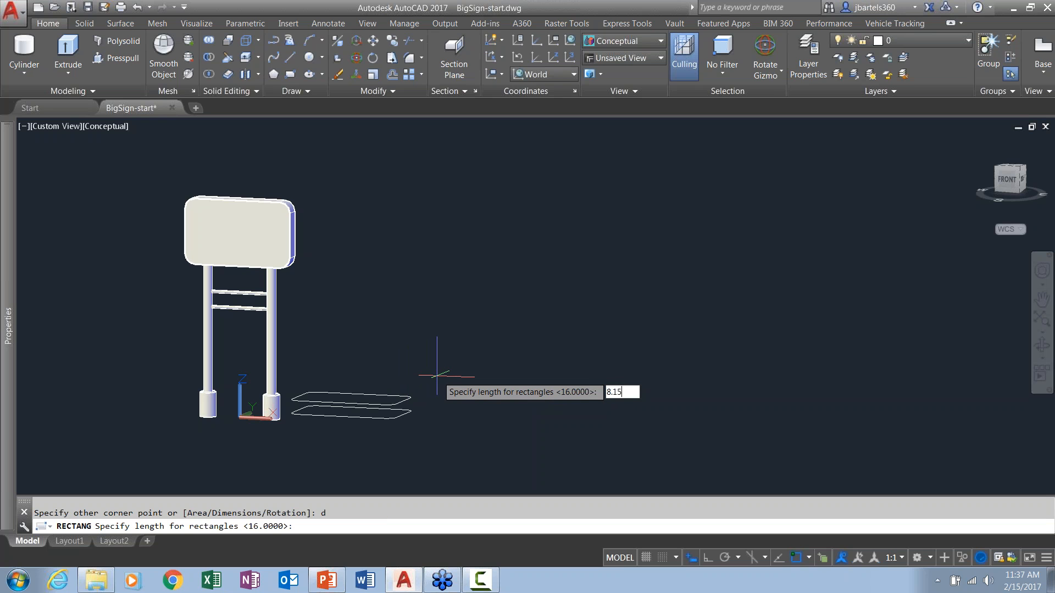
key("Return")
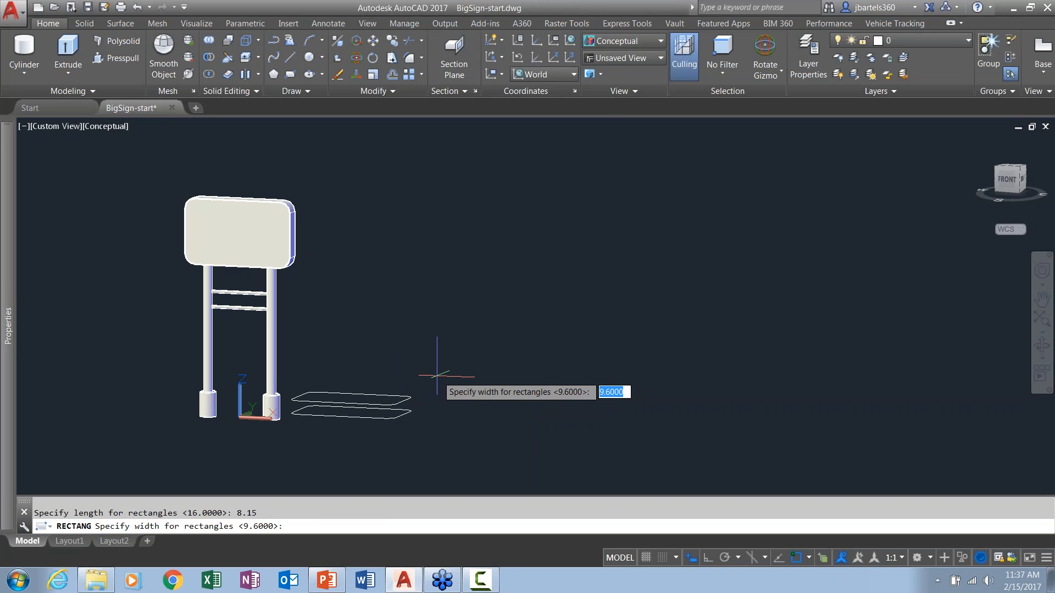
key("Return")
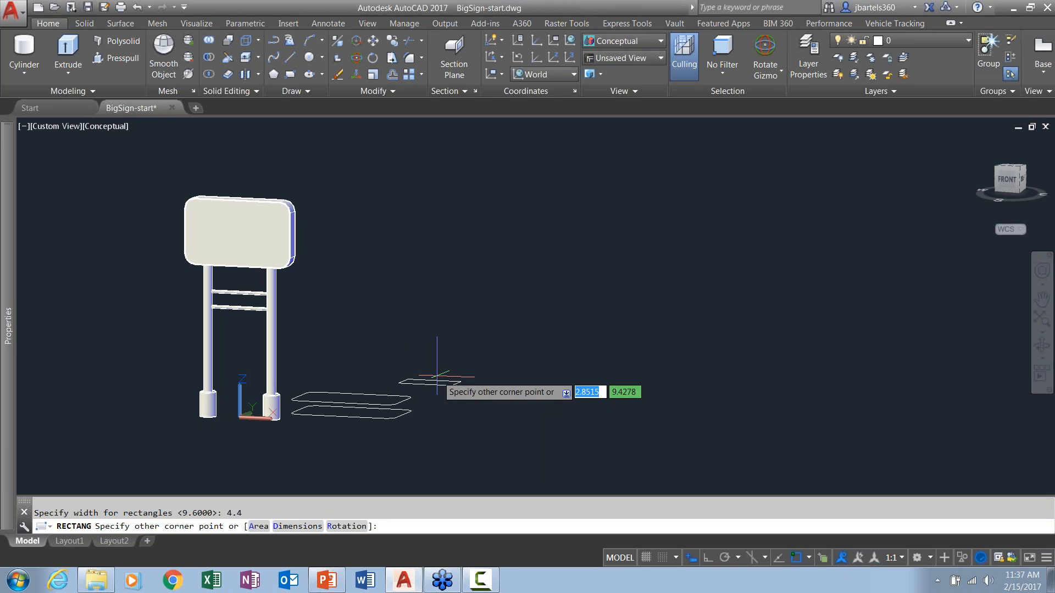
key("Return")
scroll(438, 377, "up", 3)
left_click(438, 381)
Delete the two leftover rounded panel outlines on the ground beside the posts.
left_click(317, 389)
left_click(283, 458)
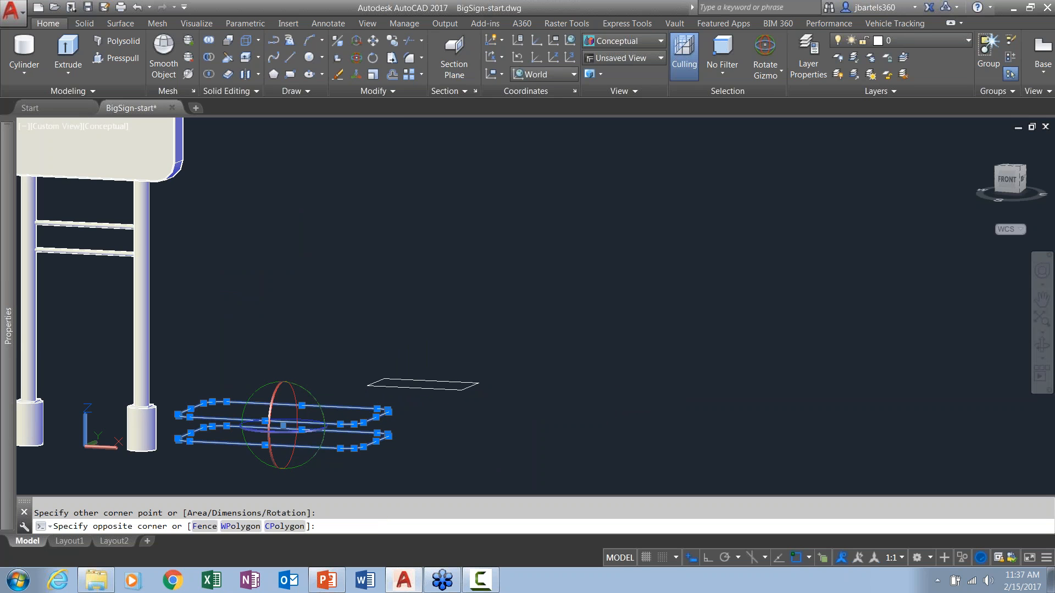
key("Delete")
Offset the new rectangle outward by 0.05.
middle_click_drag(385, 399, 376, 439, "shift")
scroll(467, 245, "up", 6)
scroll(395, 317, "up", 2)
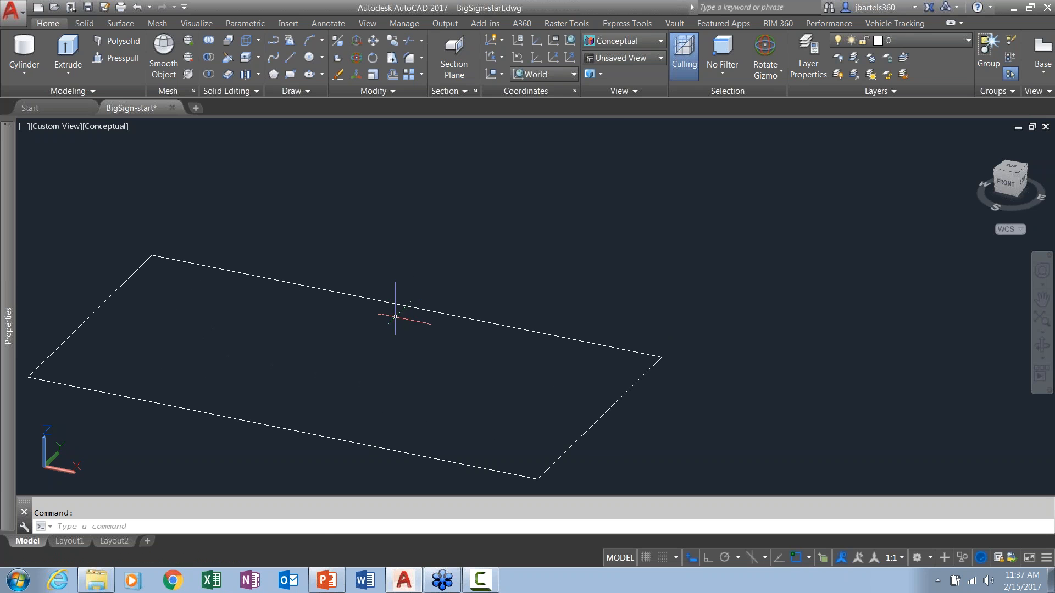
left_click(393, 74)
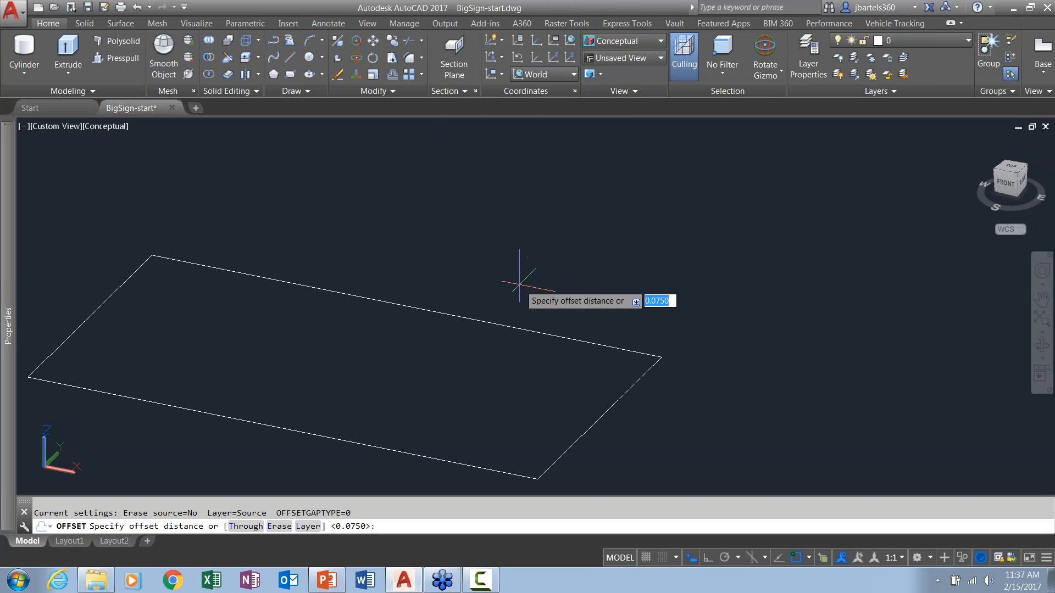
key("Return")
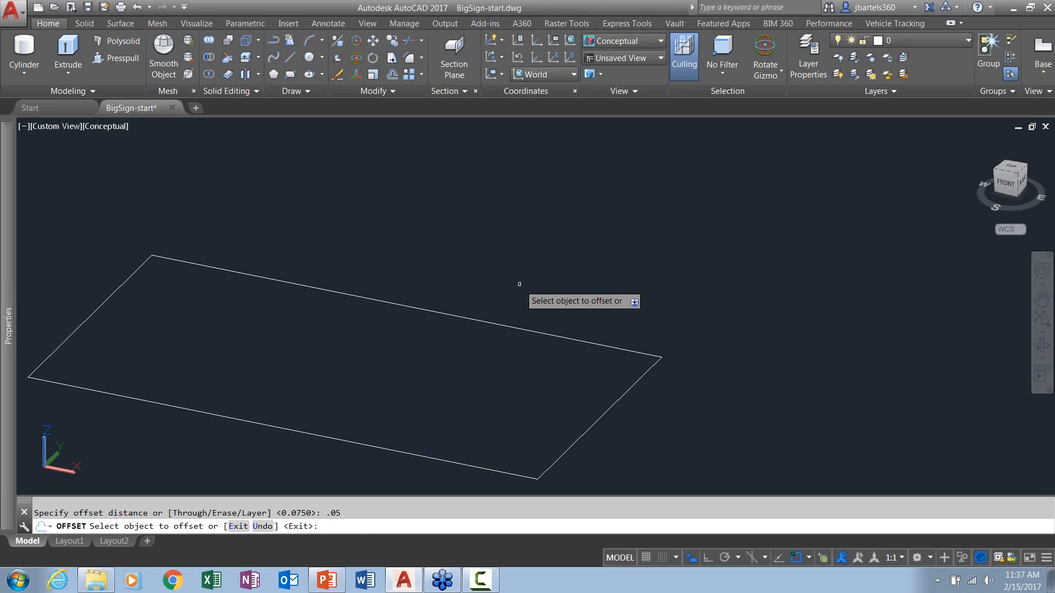
left_click(529, 329)
left_click(558, 295)
key("Escape")
Extrude the outer rectangle downward into a solid box.
scroll(665, 397, "up", 5)
middle_click_drag(665, 396, 566, 325)
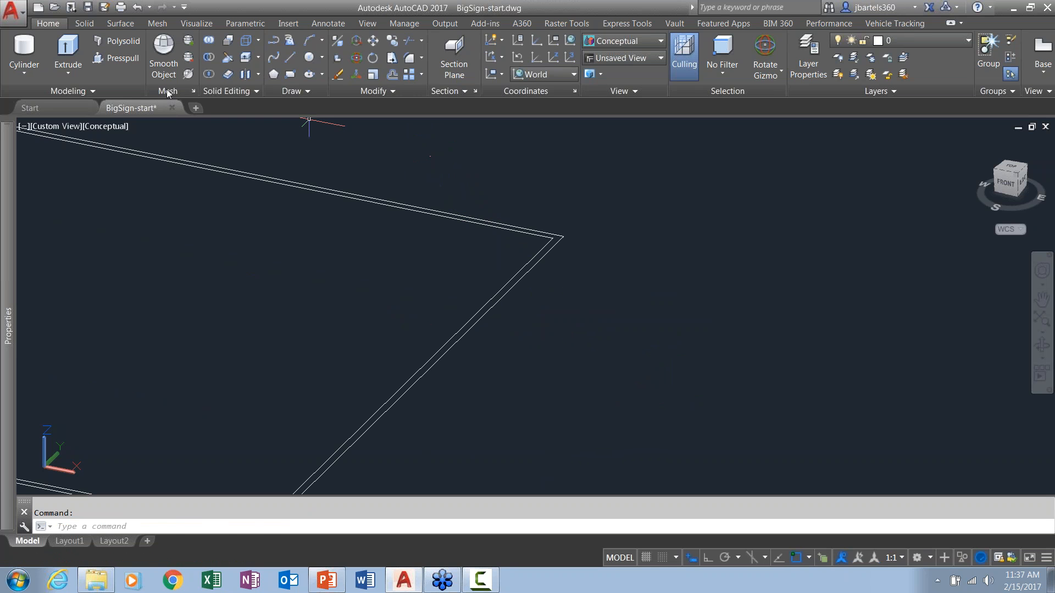
left_click(70, 55)
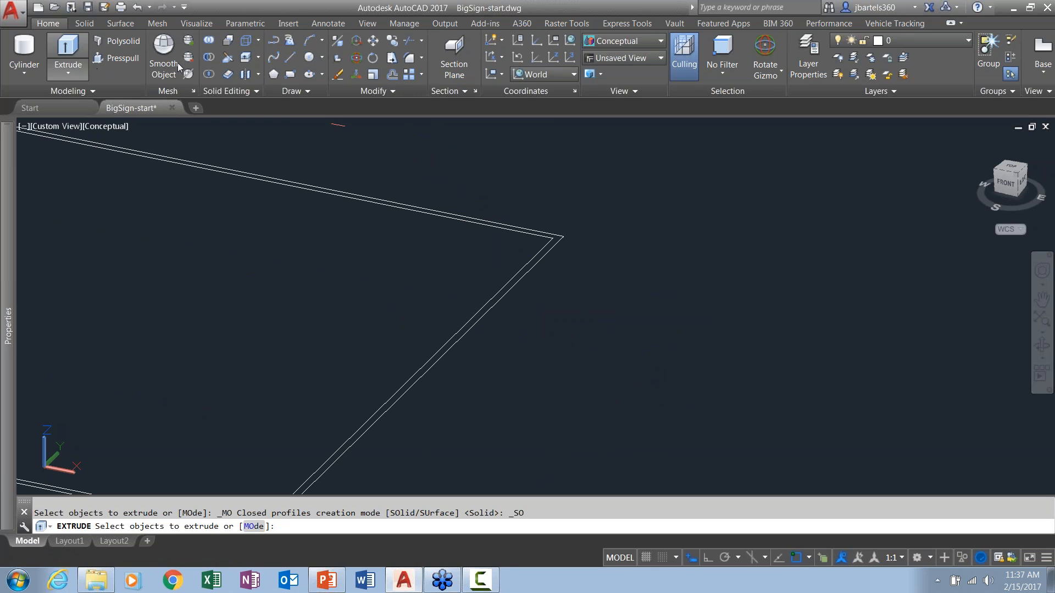
left_click(560, 235)
key("Return")
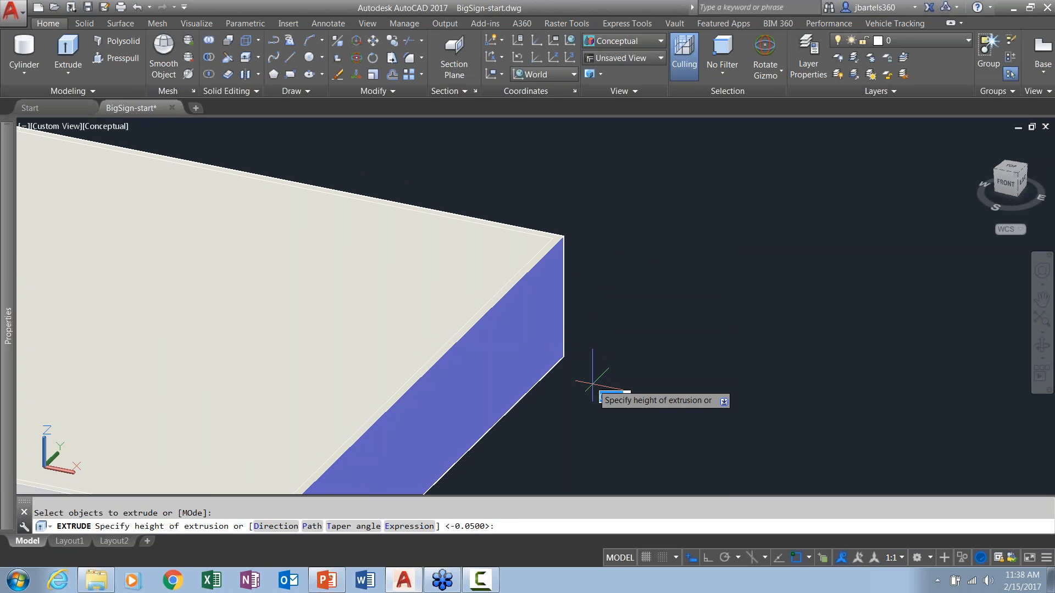
key("Return")
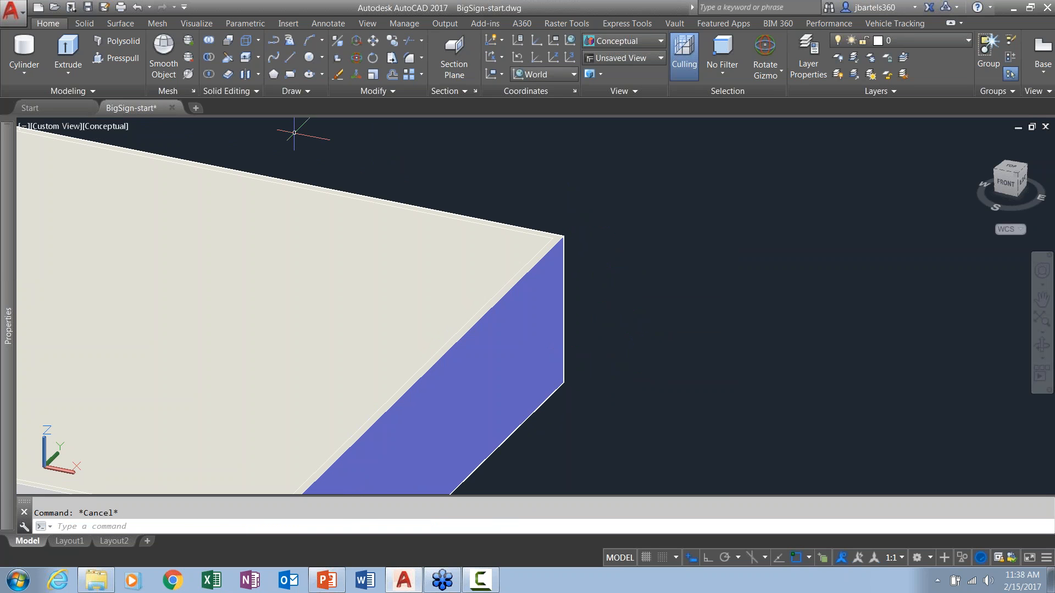
Switch to the 2D Wireframe visual style and copy the inner rectangle from the box's upper corner to the corner directly below.
left_click(106, 126)
left_click(135, 155)
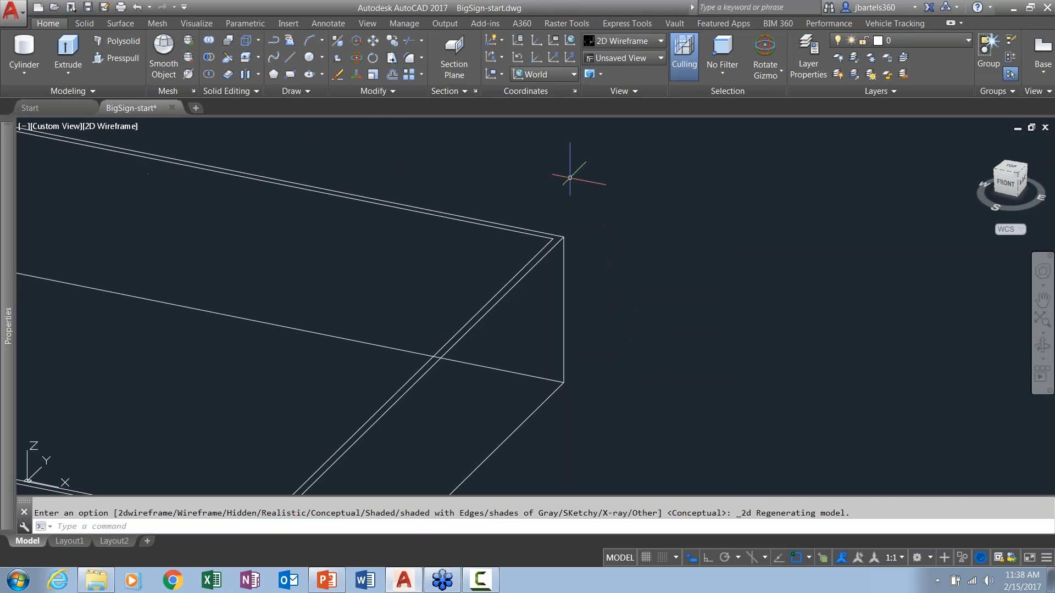
left_click(393, 57)
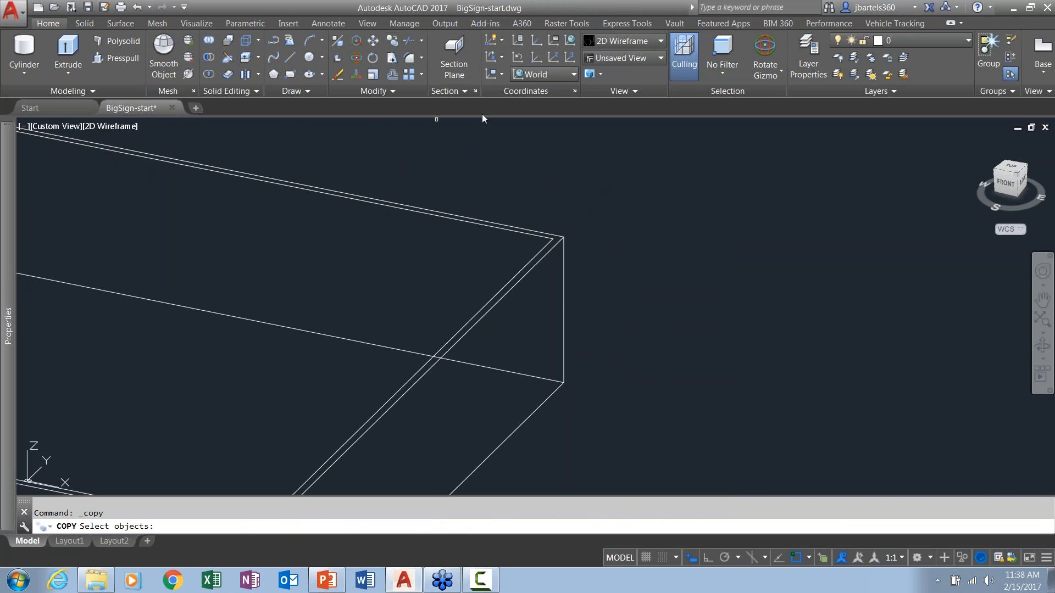
left_click(552, 240)
key("Return")
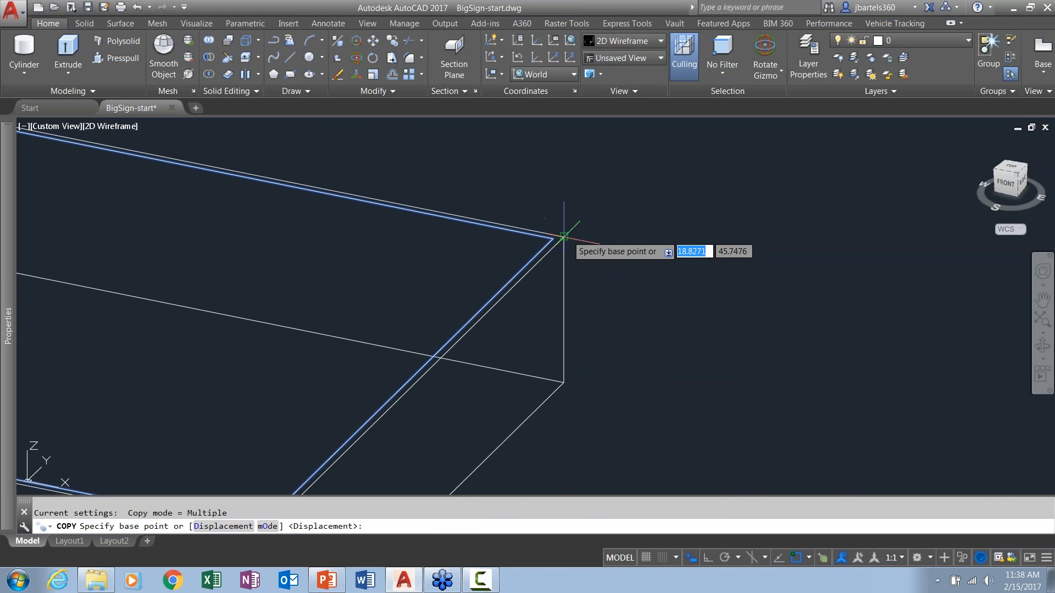
left_click(564, 237)
key("Escape")
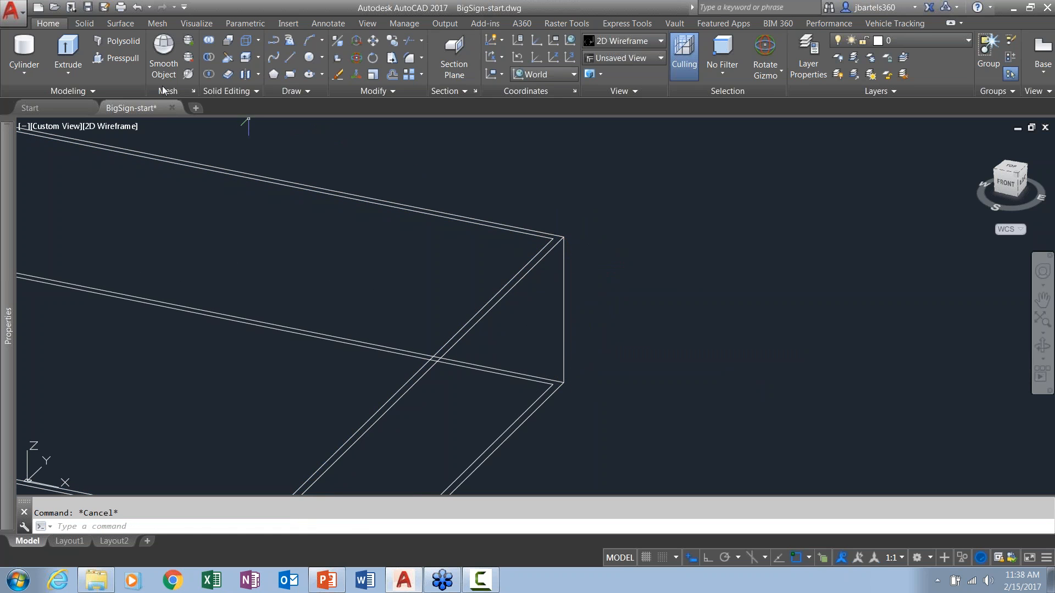
Presspull the areas inside the inner rectangles on the box's top and bottom faces by 0.05.
left_click(126, 57)
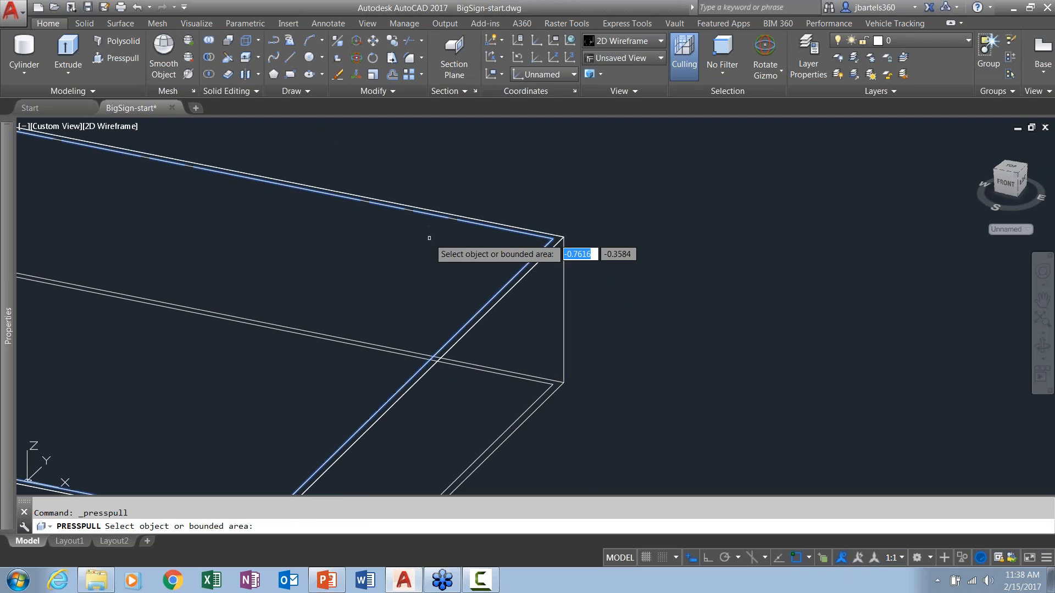
left_click(429, 240)
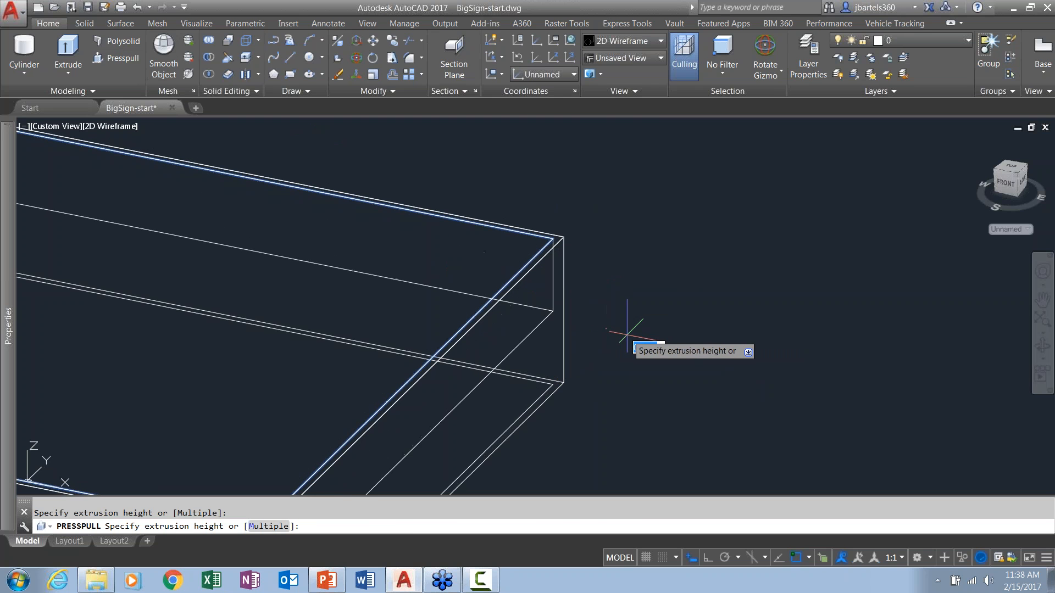
type(".0")
key("Return")
middle_click_drag(614, 341, 549, 330, "shift")
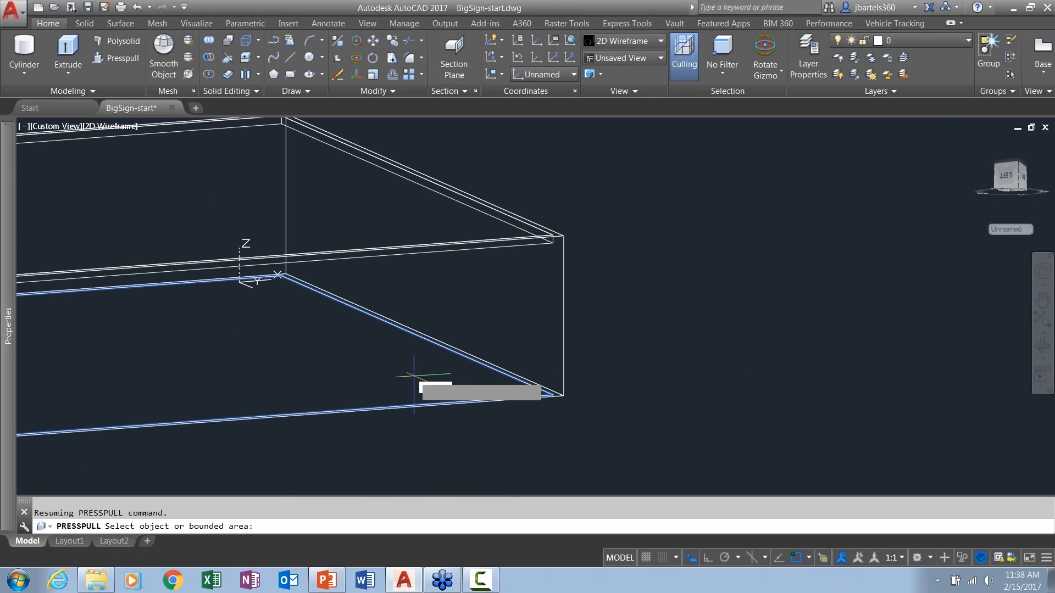
left_click(425, 383)
type(".05")
key("Return")
middle_click_drag(600, 315, 439, 376, "shift")
Switch the viewport to the Conceptual visual style.
left_click(119, 127)
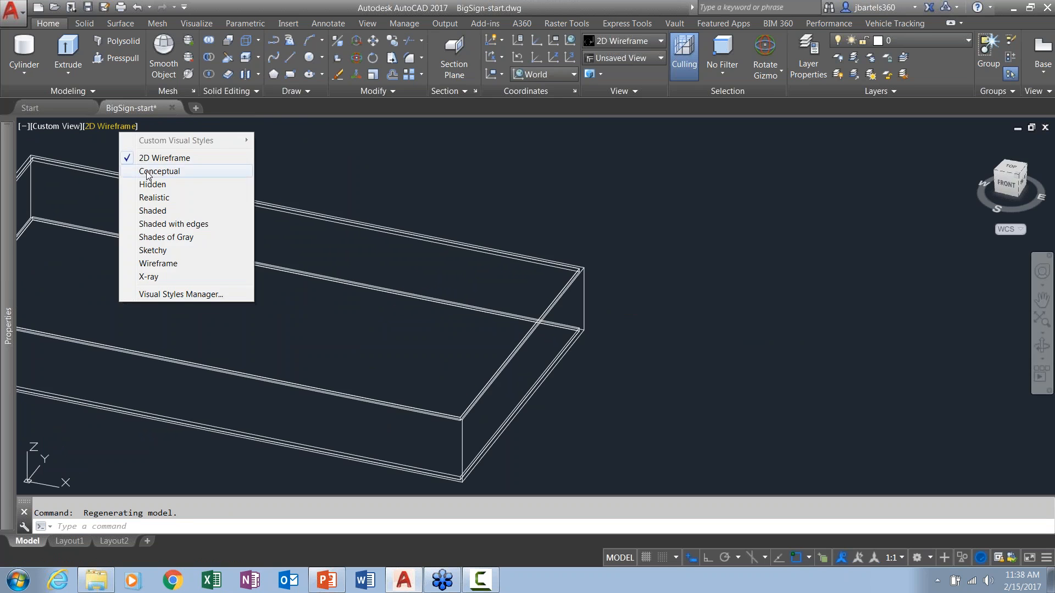
left_click(148, 174)
scroll(608, 241, "down", 4)
scroll(531, 242, "up", 1)
Rotate the box upright about its long axis, with ortho mode constraining the angle.
left_click(427, 257)
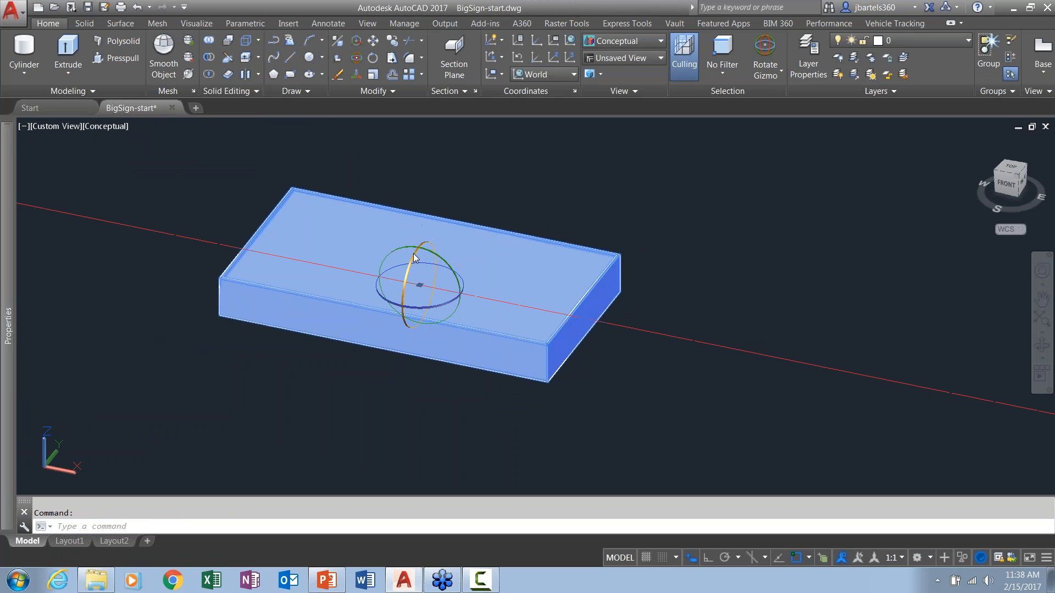
left_click(415, 258)
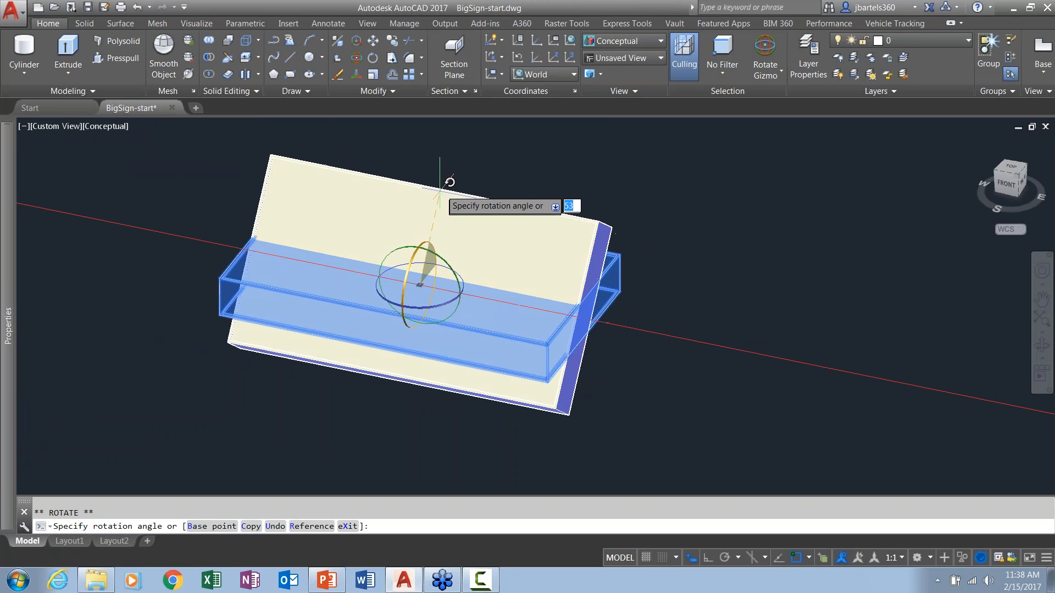
key("F8")
left_click(440, 168)
key("Escape")
Start moving the upright box, using the midpoint between its upper back corner and the diagonally opposite lower front corner as base point.
scroll(491, 168, "down", 4)
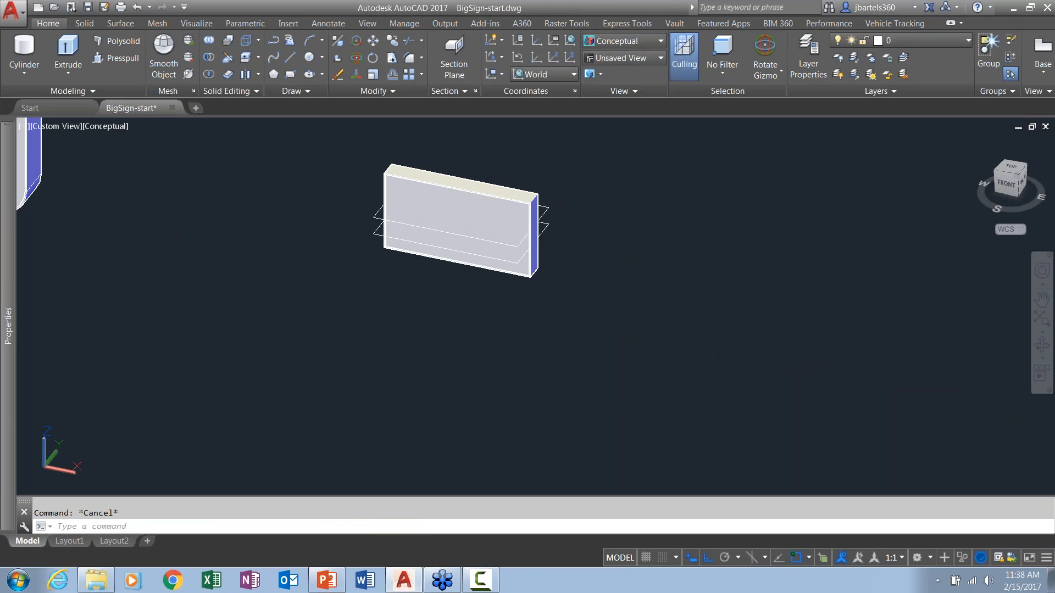
middle_click_drag(488, 202, 419, 239)
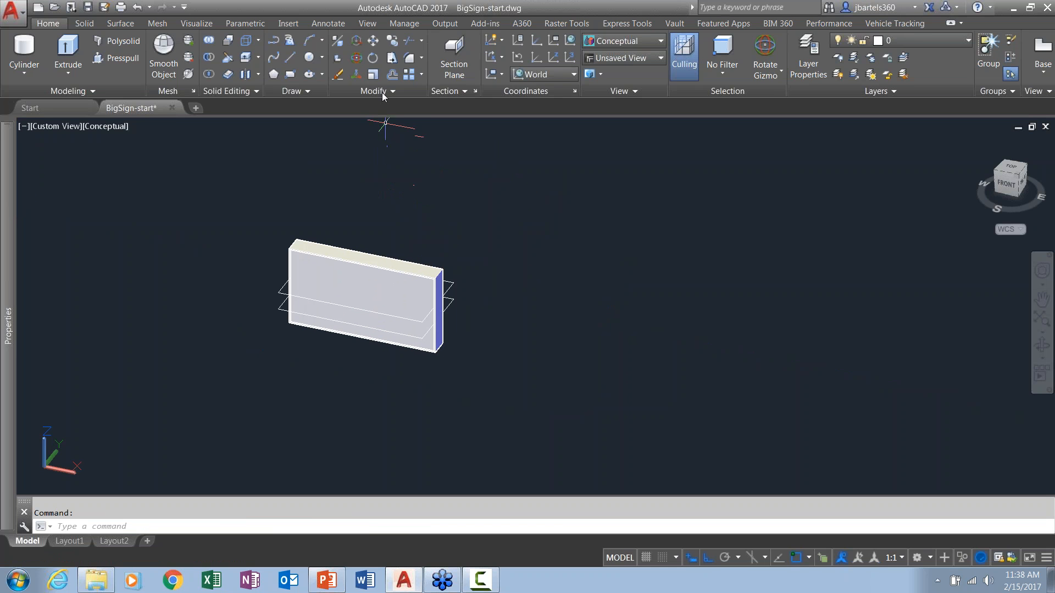
type("m")
key("Return")
left_click(391, 270)
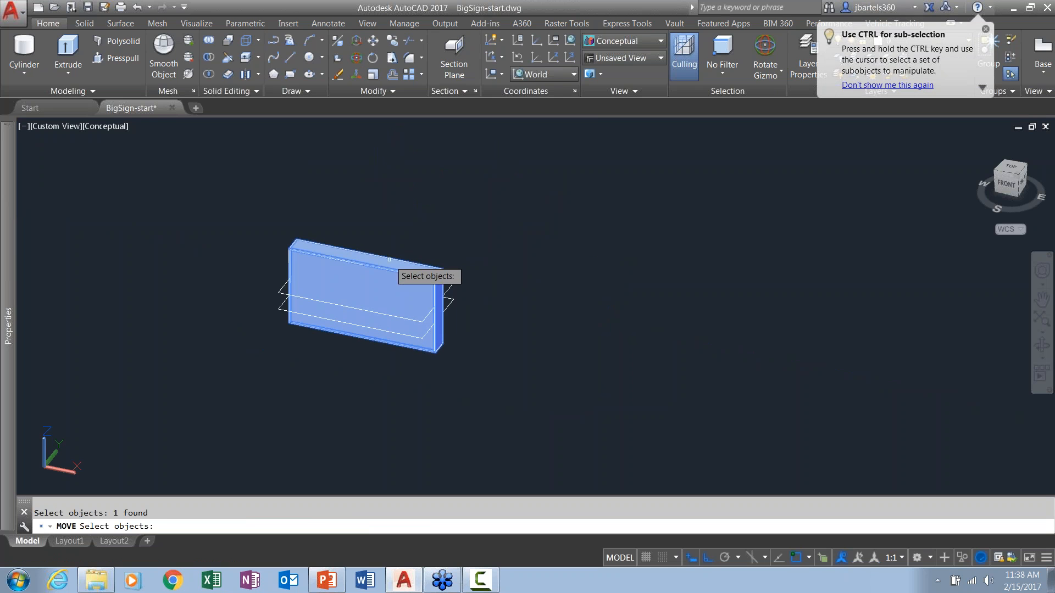
key("Return")
scroll(409, 241, "up", 2)
right_click(441, 192, "shift")
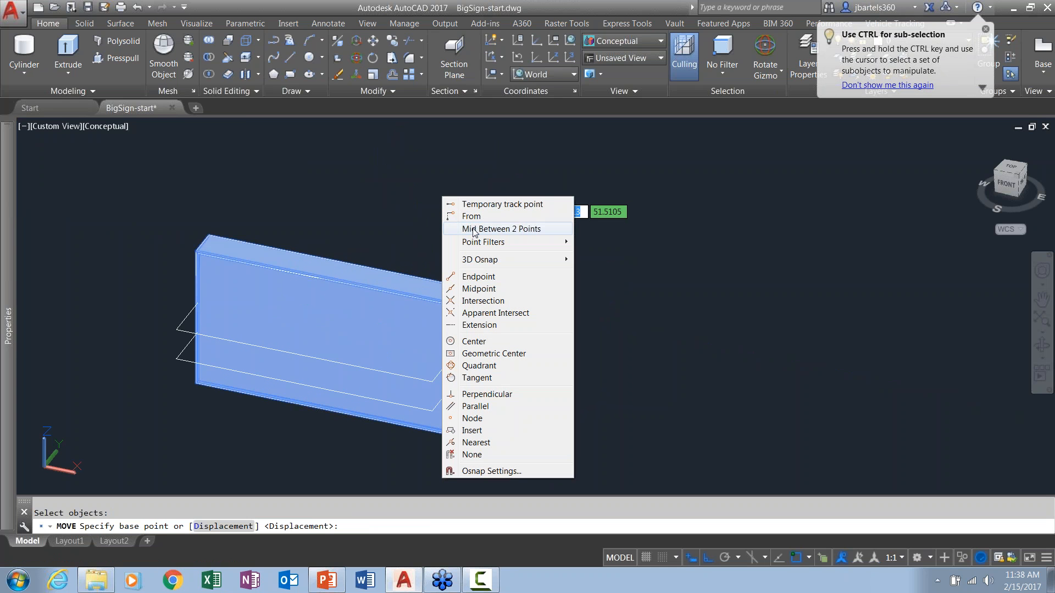
left_click(474, 229)
scroll(440, 291, "up", 4)
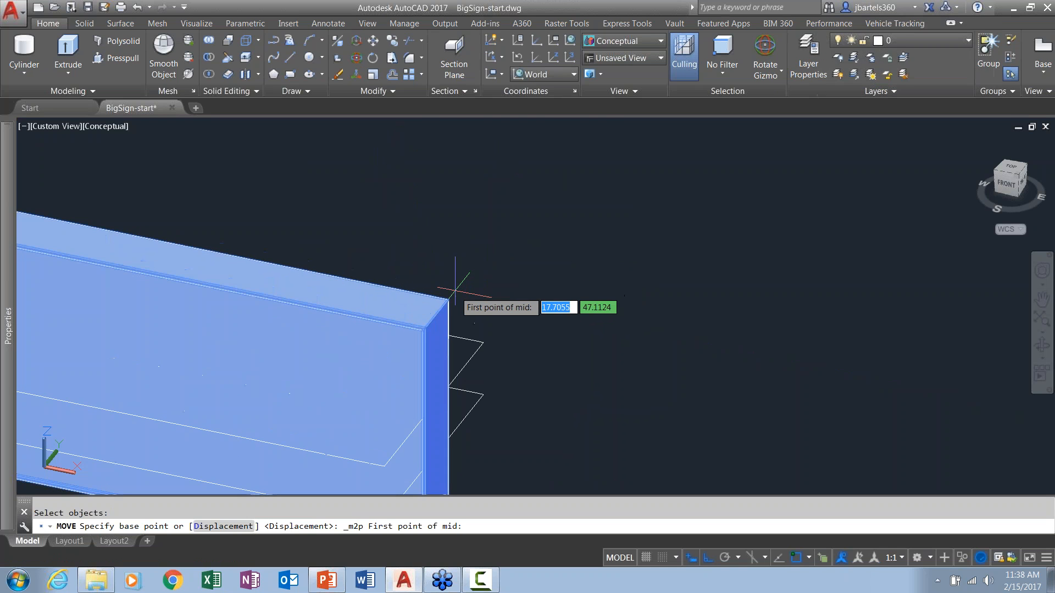
left_click(447, 300)
scroll(553, 236, "down", 4)
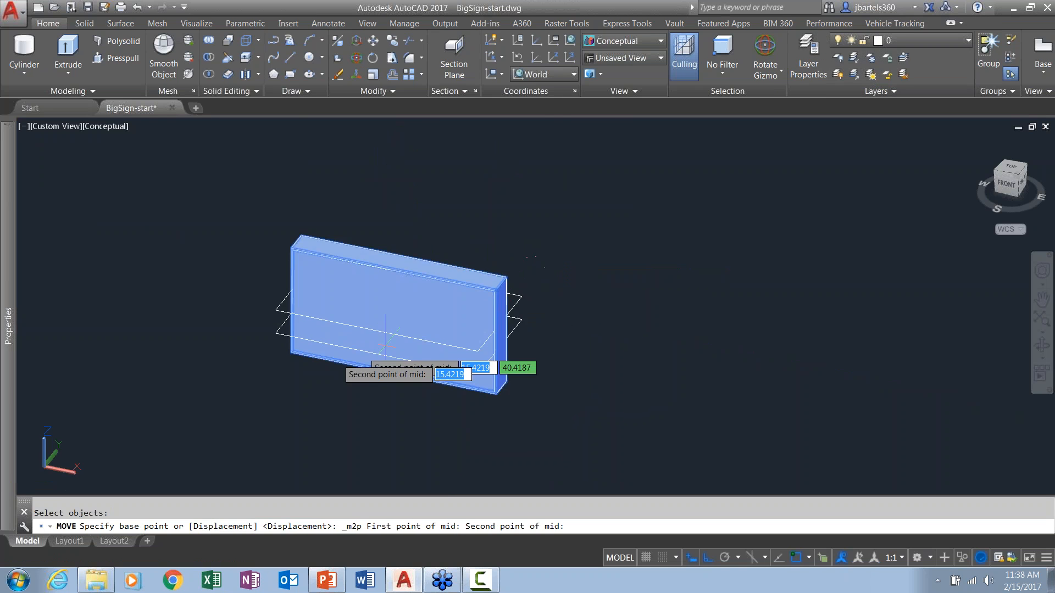
scroll(290, 363, "up", 4)
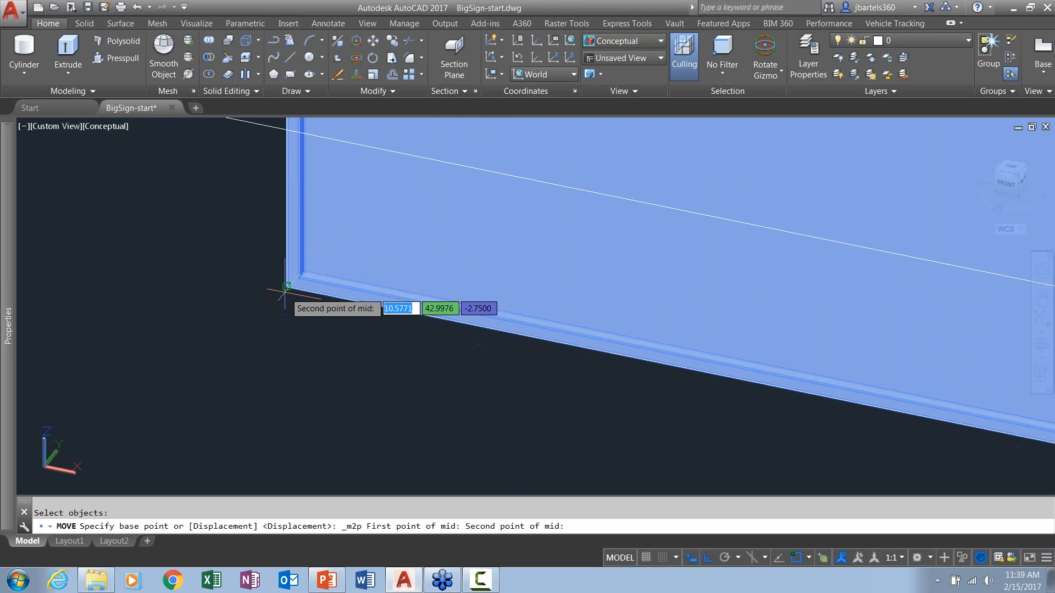
left_click(285, 287)
scroll(323, 289, "down", 5)
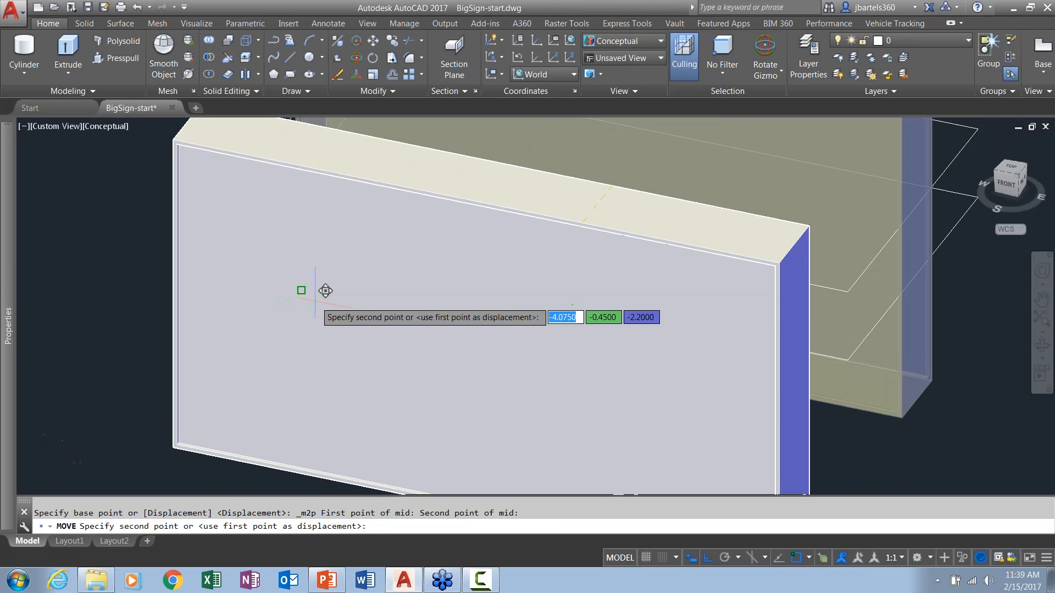
With ortho off, place the box between the posts, midway between the upper crossbar's left end and the lower crossbar's right end.
key("F8")
scroll(326, 293, "down", 4)
middle_click_drag(246, 279, 628, 282)
scroll(401, 353, "up", 5)
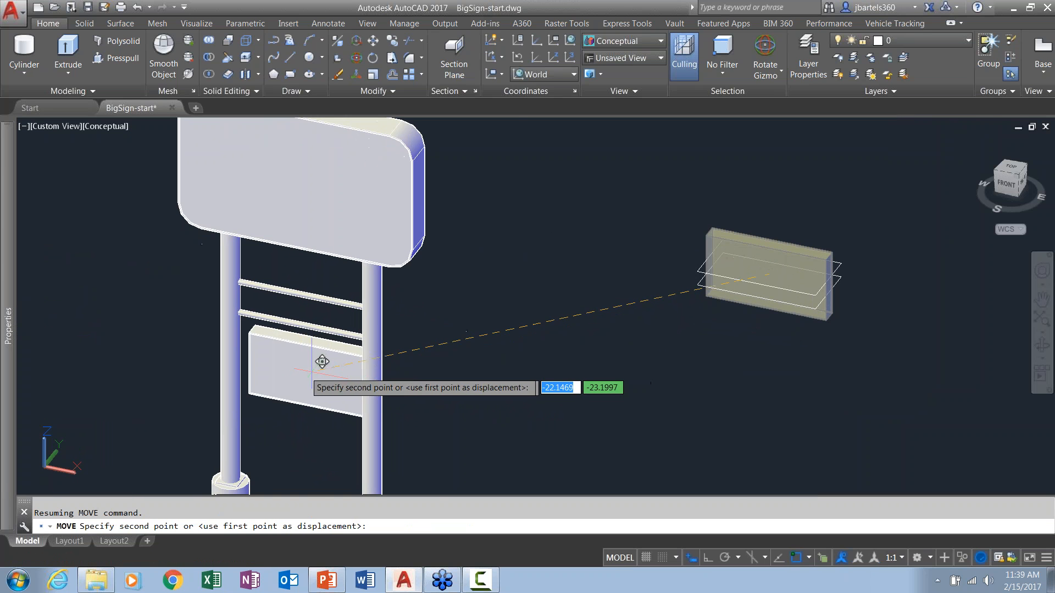
scroll(311, 357, "up", 2)
right_click(301, 345, "shift")
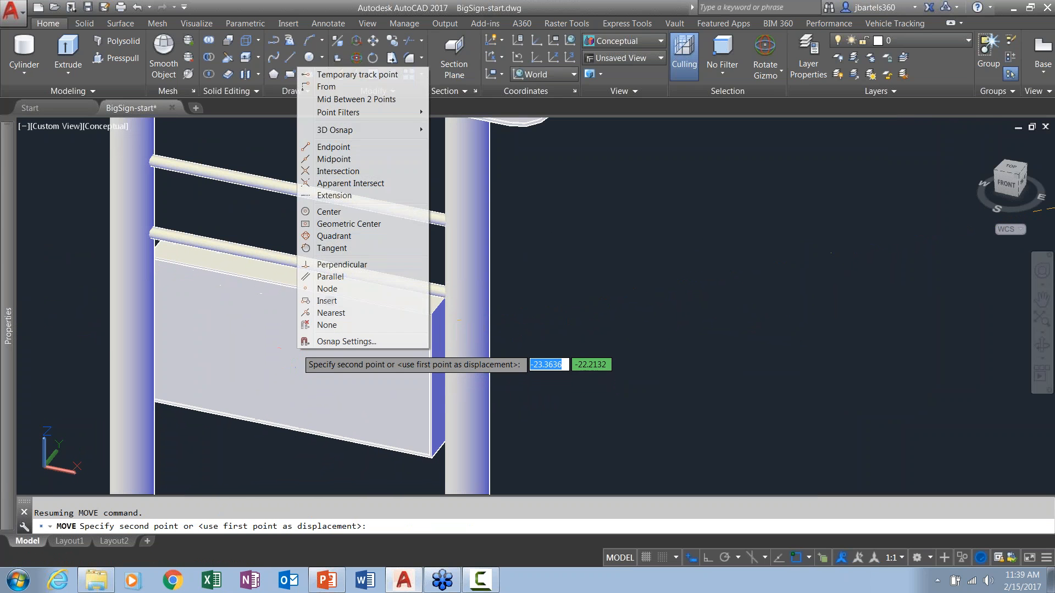
left_click(340, 100)
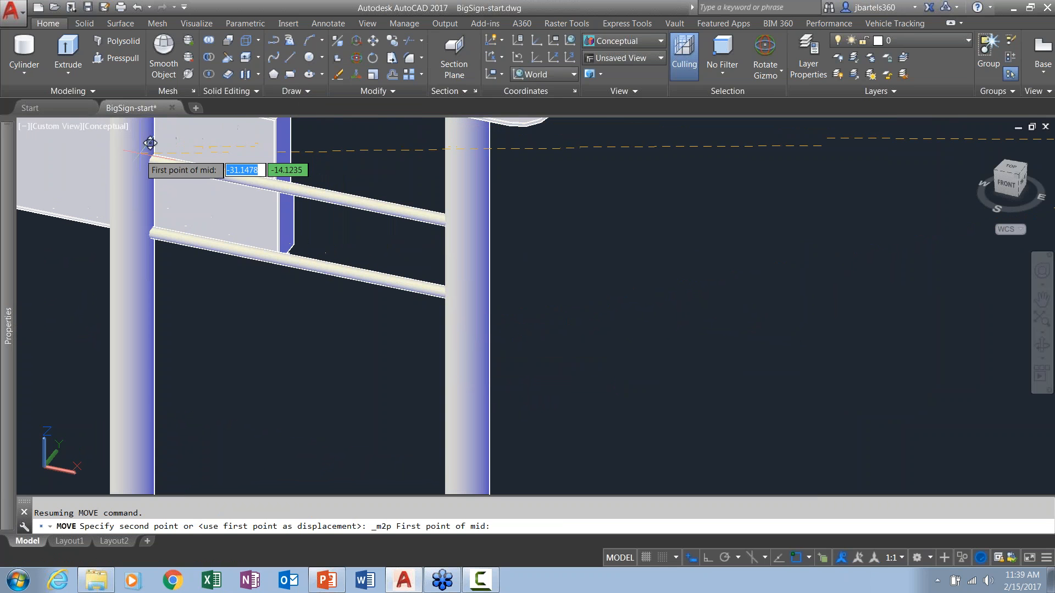
left_click(141, 146)
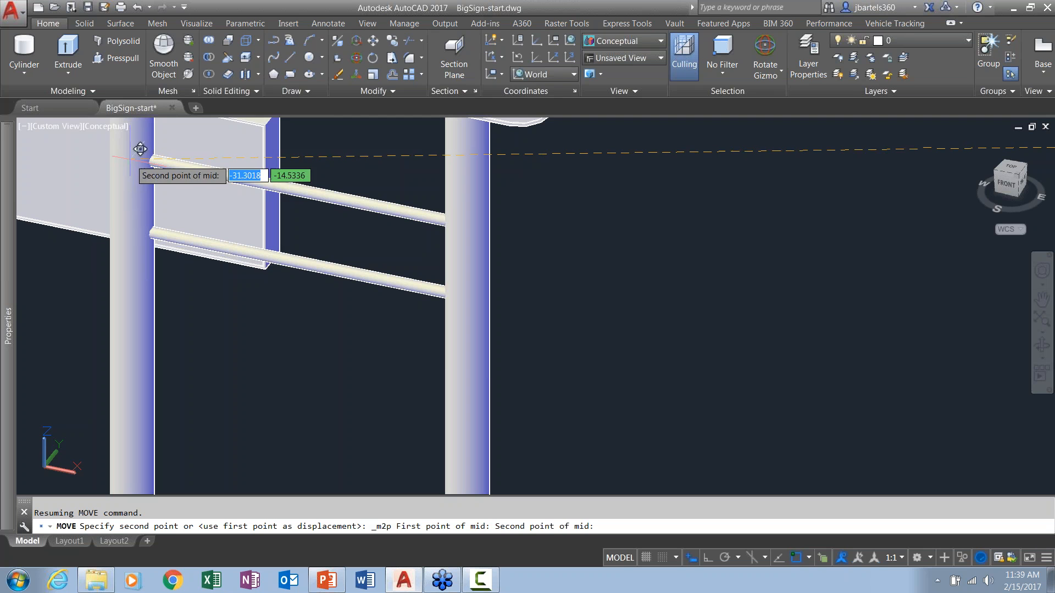
left_click(470, 299)
Delete the two leftover rectangle outlines behind the sign.
middle_click_drag(601, 333, 667, 340, "shift")
scroll(667, 340, "down", 2)
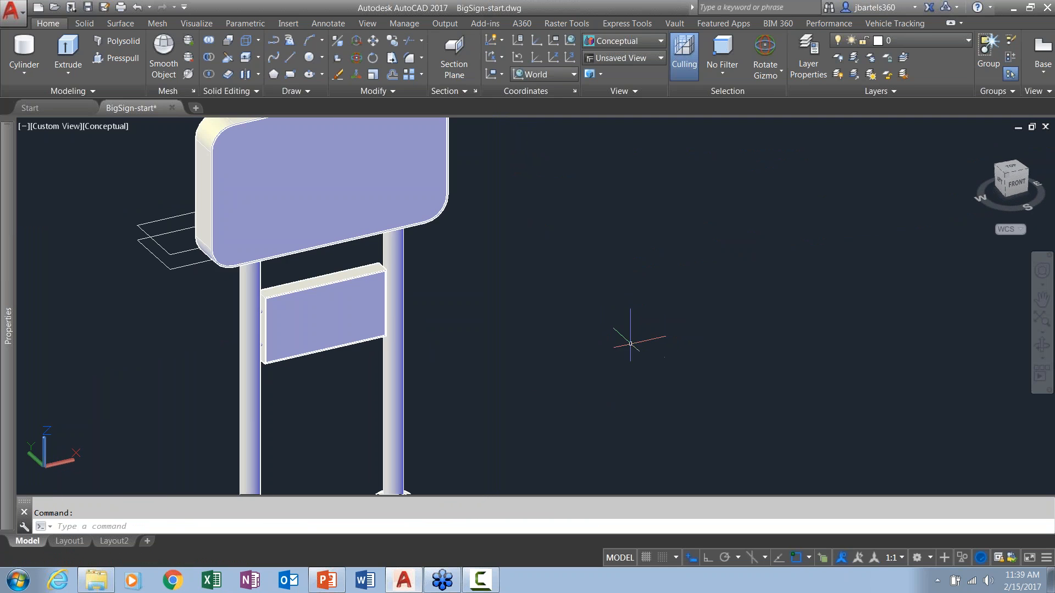
left_click(172, 295)
left_click(160, 246)
key("Delete")
Save the drawing in the exercise files folder under the name BigSign-working.
scroll(141, 306, "down", 2)
middle_click_drag(380, 361, 395, 343)
type("save")
key("Return")
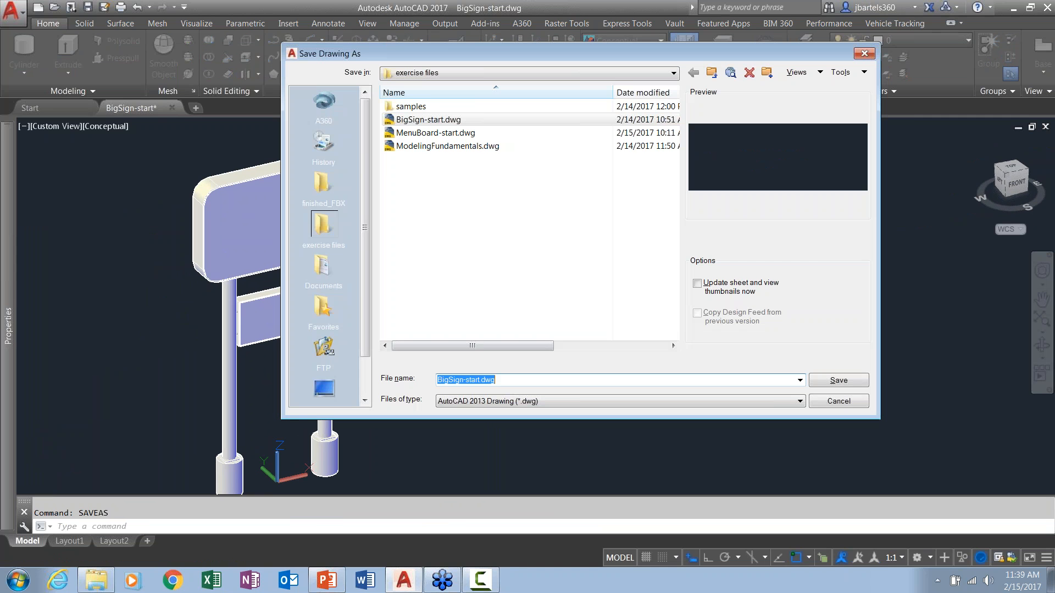
left_click(475, 379)
type("working")
key("Return")
Open the Materials Browser.
middle_click_drag(448, 388, 466, 386)
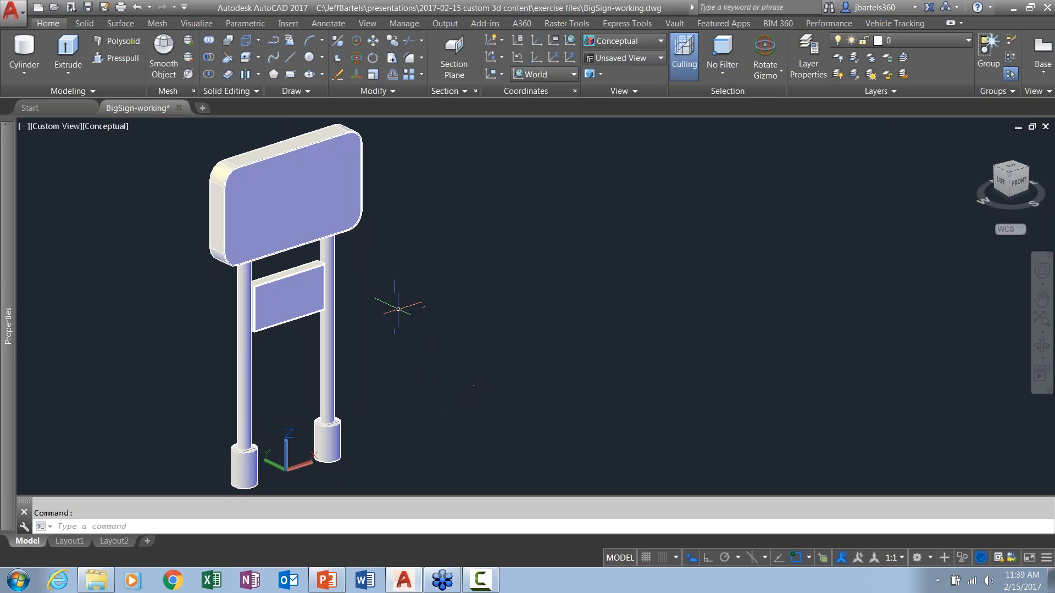
left_click(197, 23)
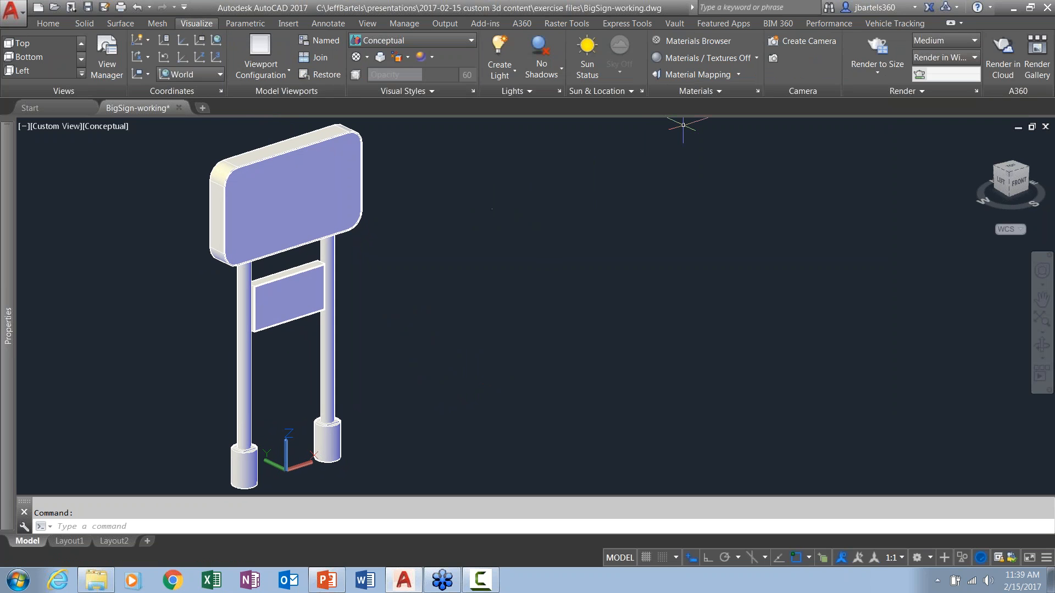
left_click(691, 42)
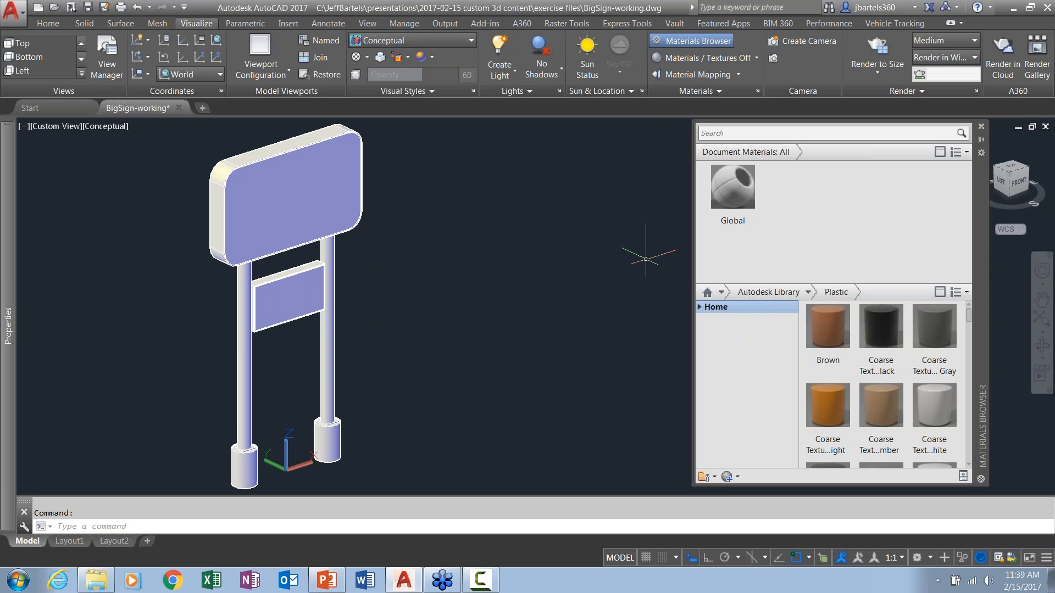
left_click(719, 133)
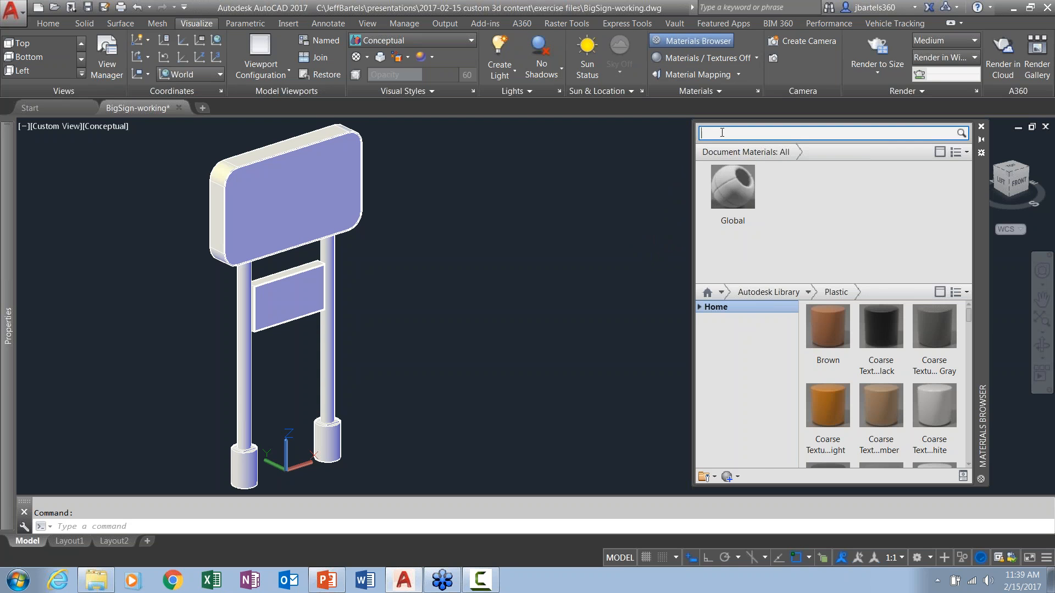
Expand the Autodesk Library and look through its Fabric, Concrete, Ceramic, Finish and Glass material categories.
left_click(709, 308)
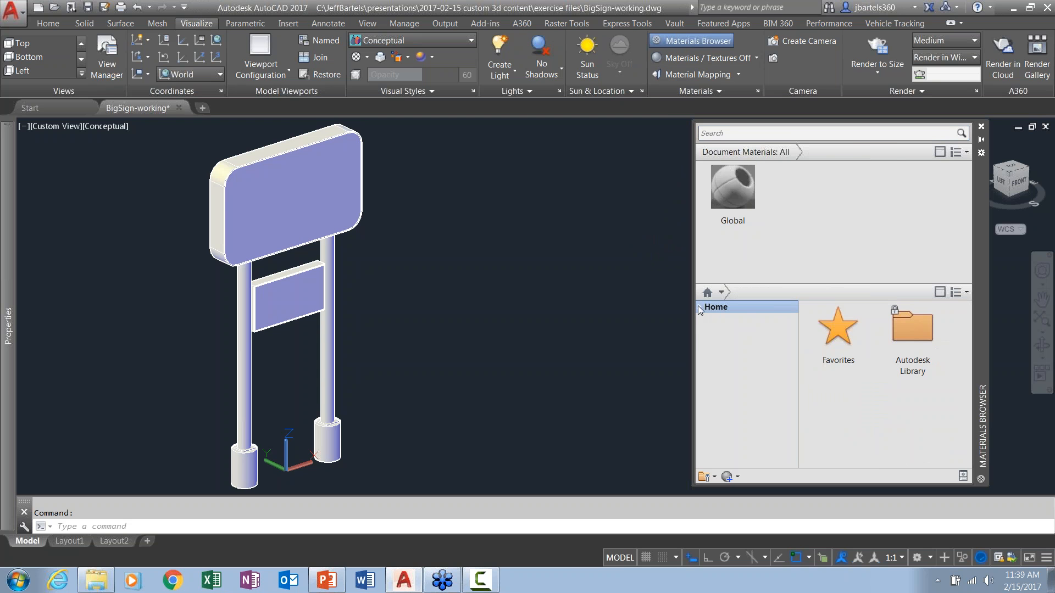
left_click(705, 331)
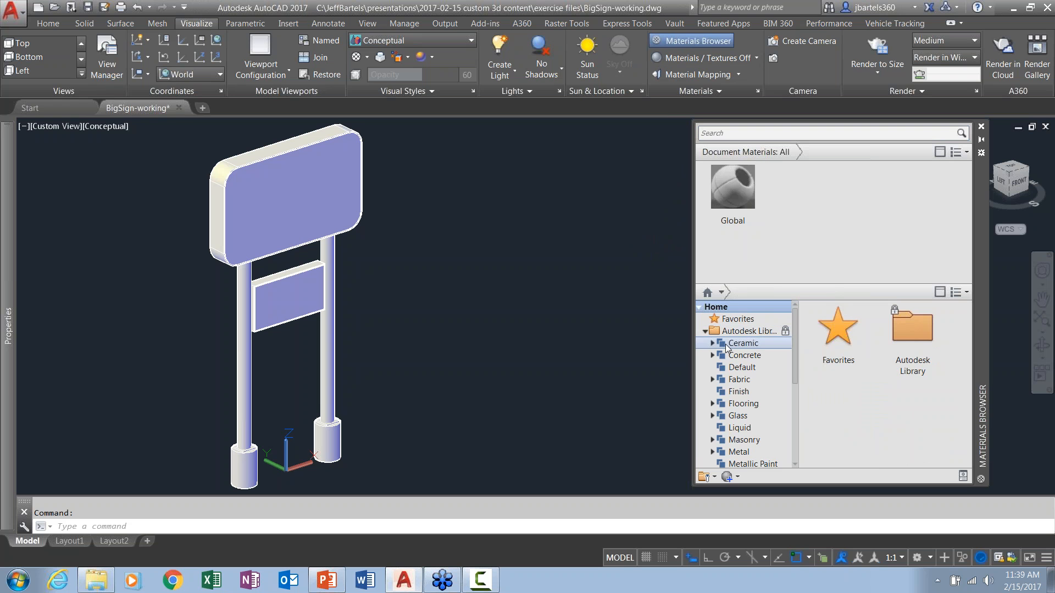
left_click(737, 379)
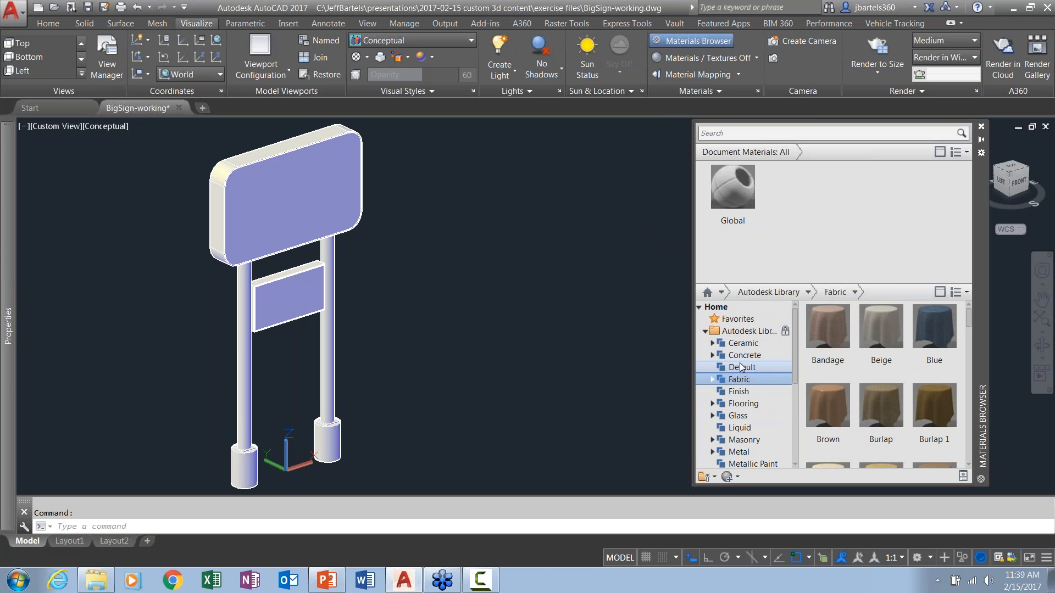
left_click(745, 355)
left_click(743, 343)
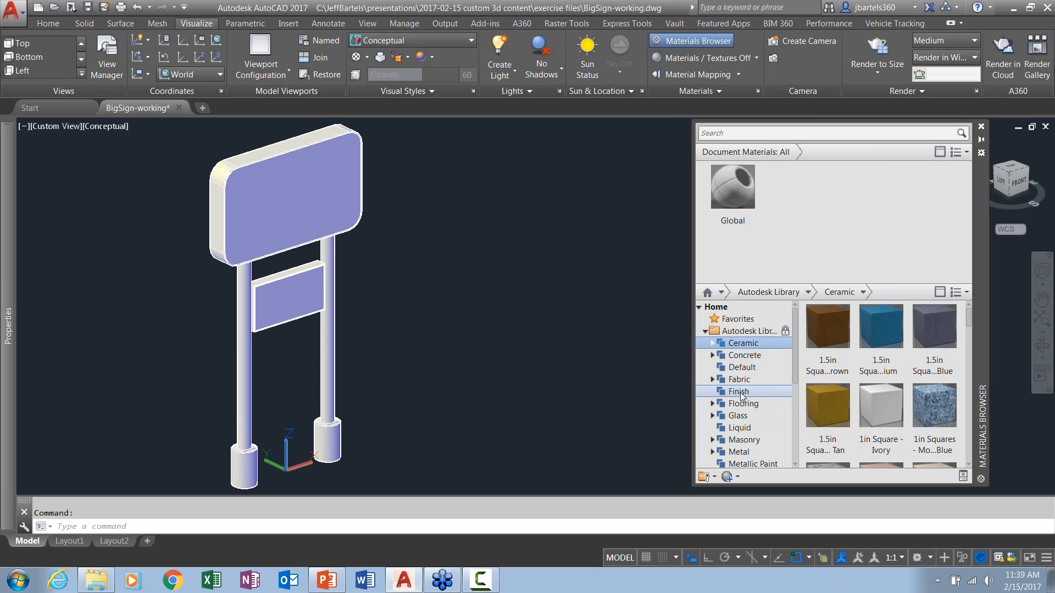
left_click(739, 391)
left_click(738, 415)
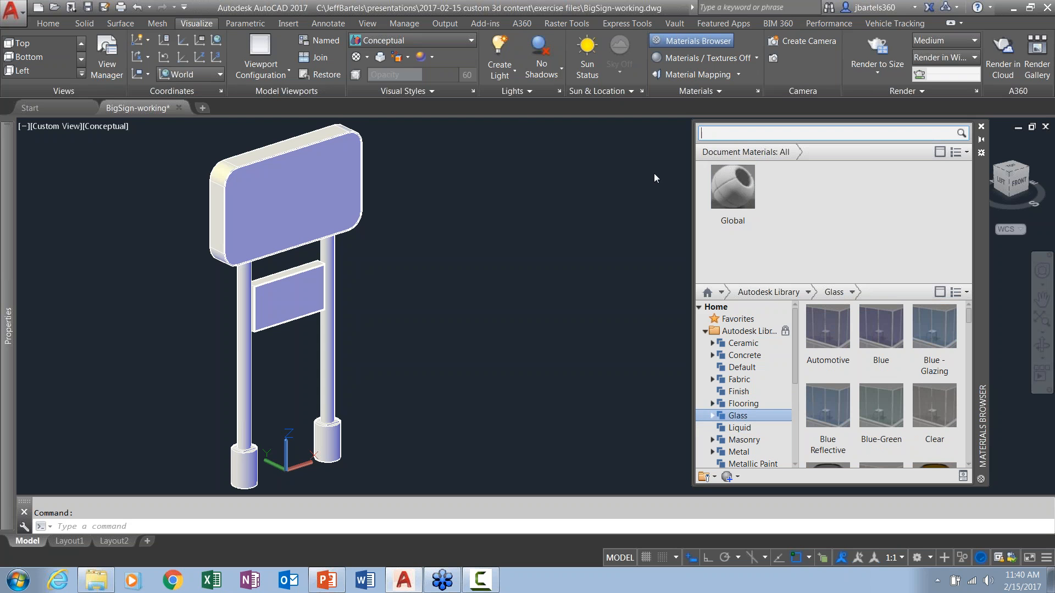
Search the materials for "black" and add the Smooth - Black plastic to the document materials.
type("black")
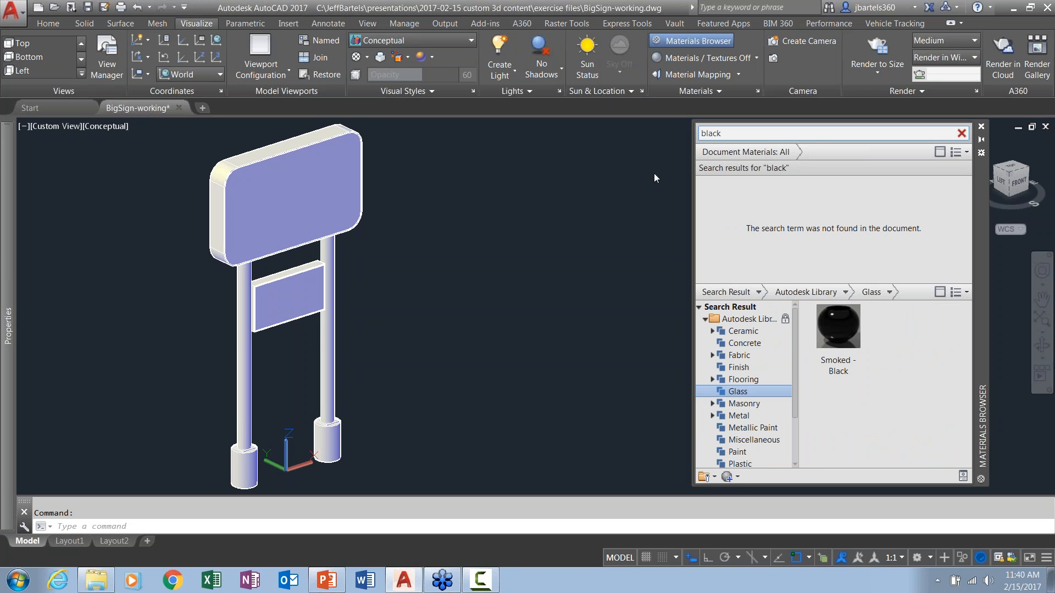
left_click_drag(795, 349, 793, 372)
left_click(740, 428)
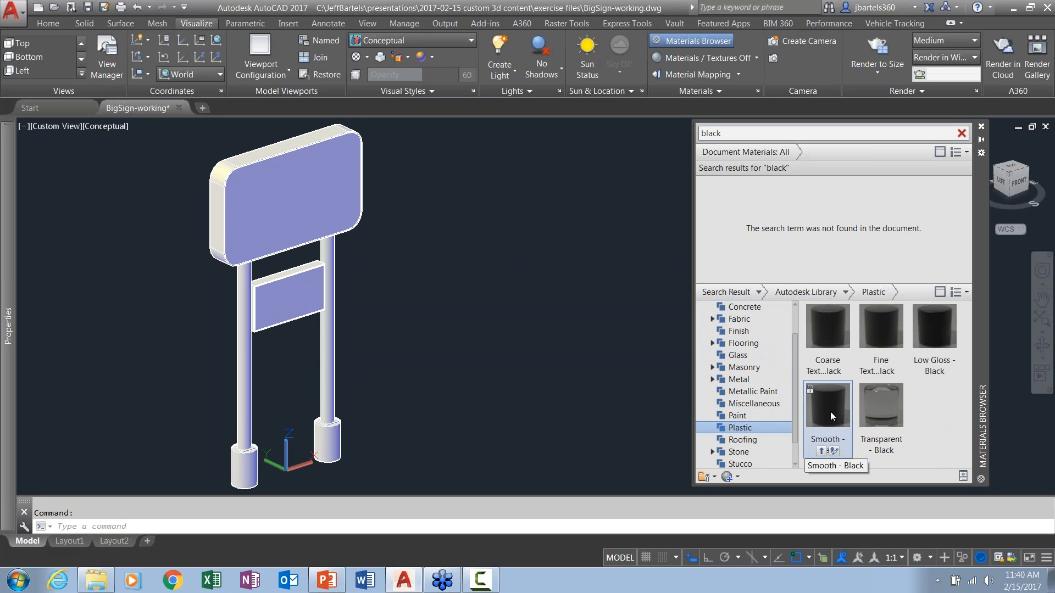
left_click_drag(829, 414, 764, 211)
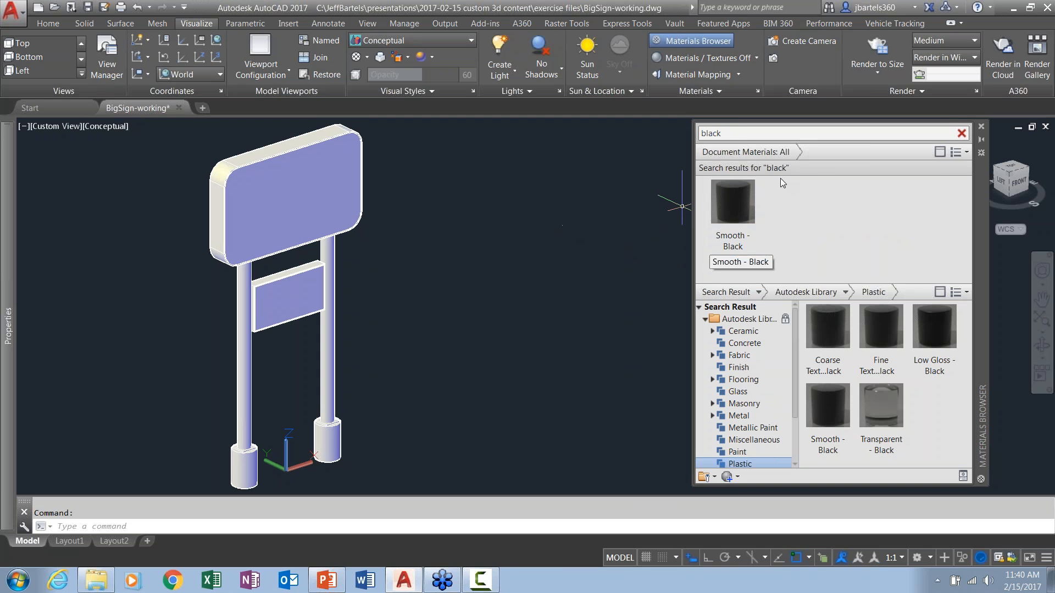
Search the materials for "concrete", add Flat - Gray 1 to the document materials, and clear the search.
double_click(738, 133)
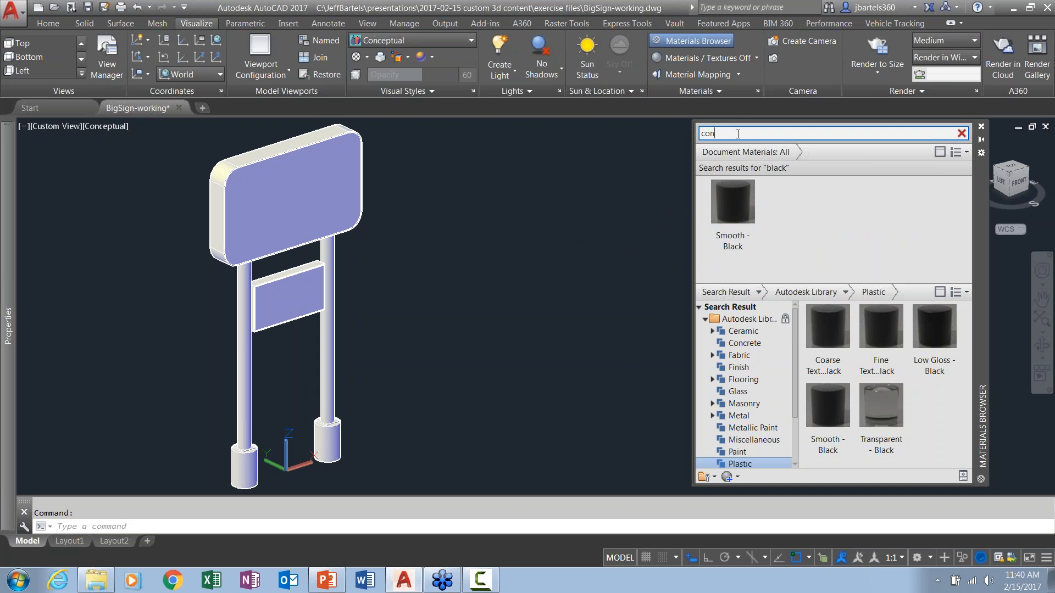
key("Return")
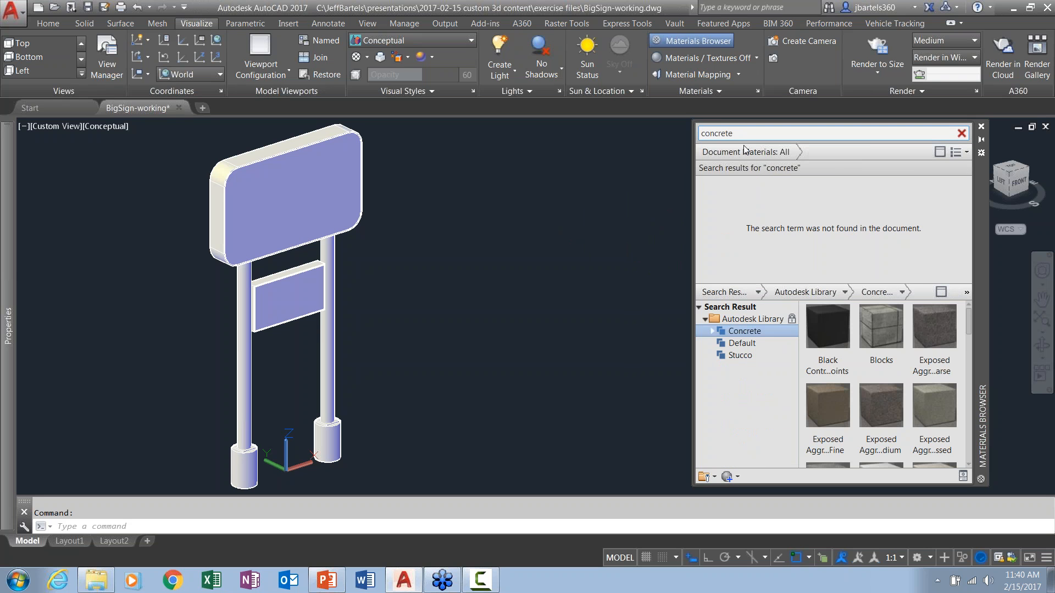
left_click_drag(970, 315, 968, 347)
mouse_move(829, 377)
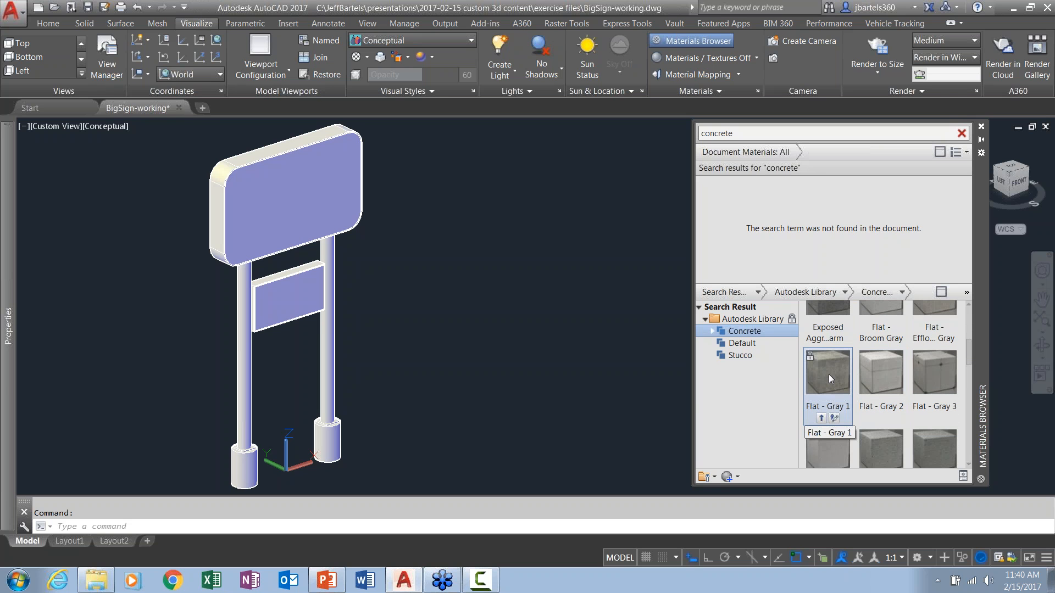
left_click_drag(828, 378, 758, 204)
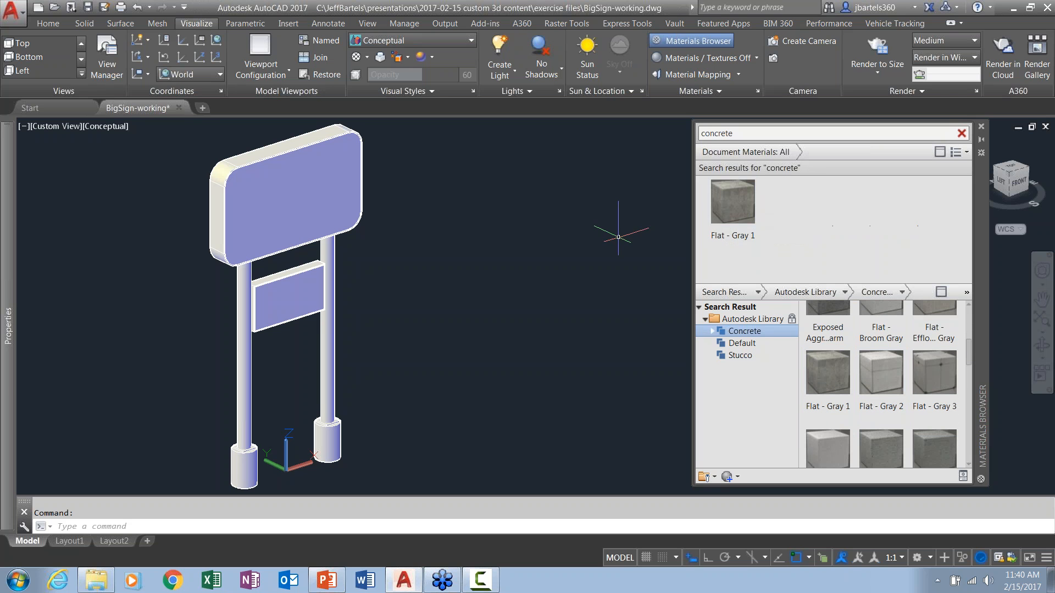
left_click(961, 133)
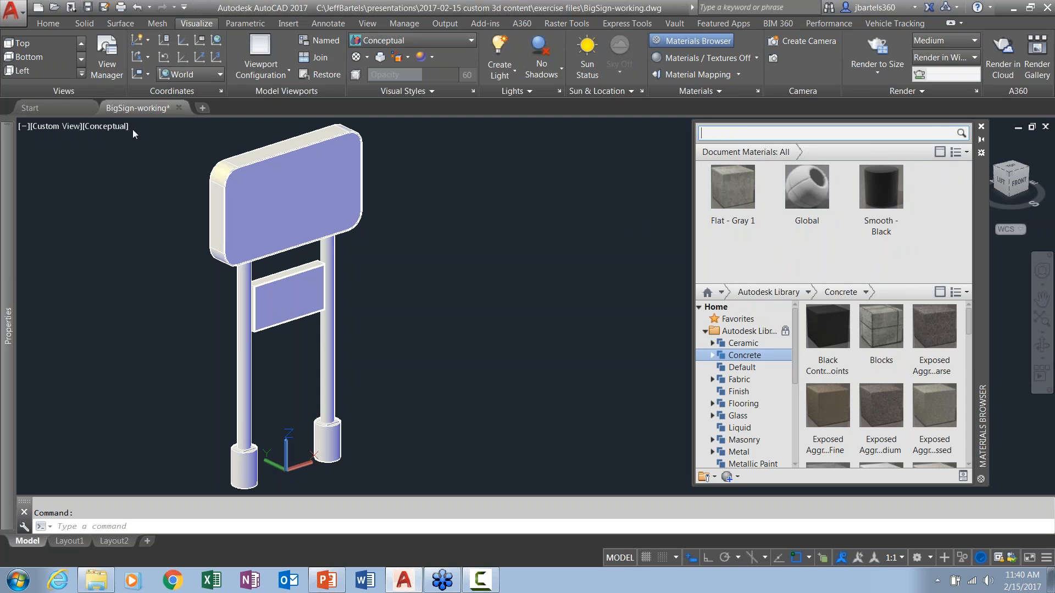
Set the visual style to Realistic and assign the Flat - Gray 1 concrete to both cylindrical post footings.
left_click(113, 129)
left_click(127, 197)
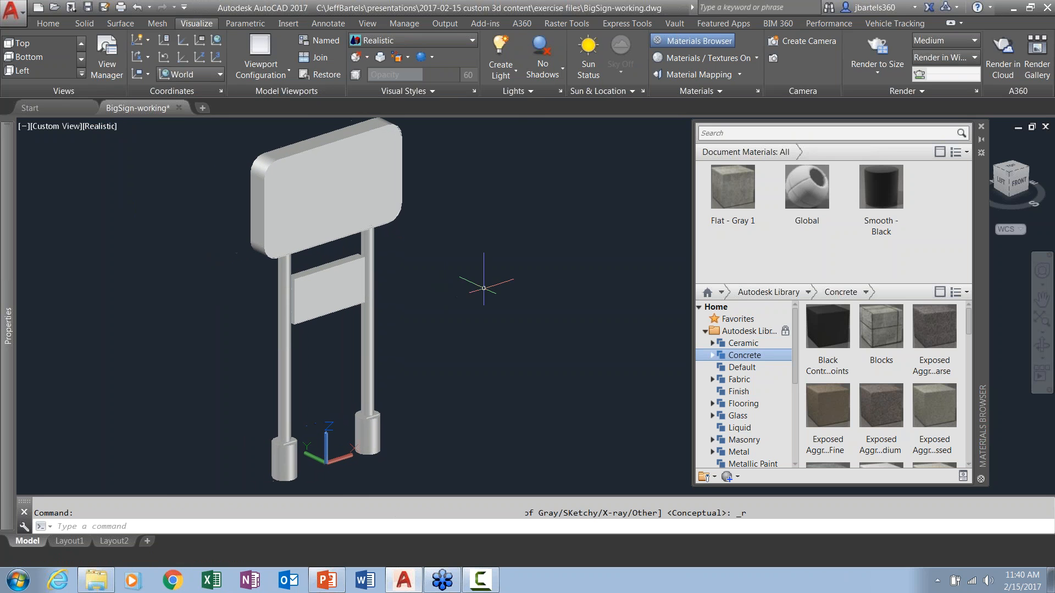
left_click_drag(741, 186, 400, 442)
left_click_drag(732, 188, 288, 465)
scroll(288, 464, "up", 4)
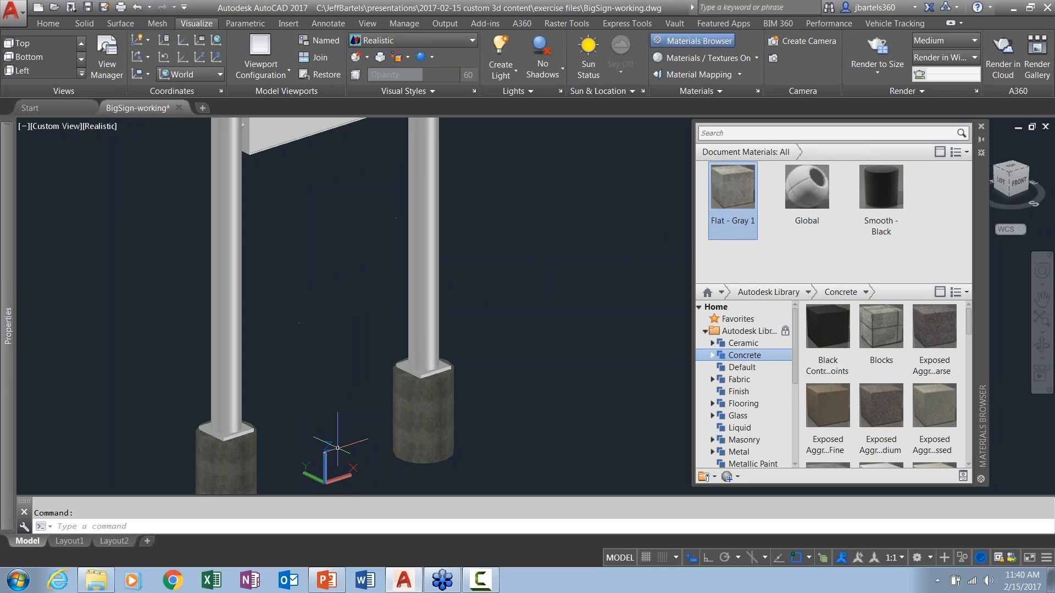
scroll(456, 430, "up", 3)
middle_click_drag(456, 430, 446, 407)
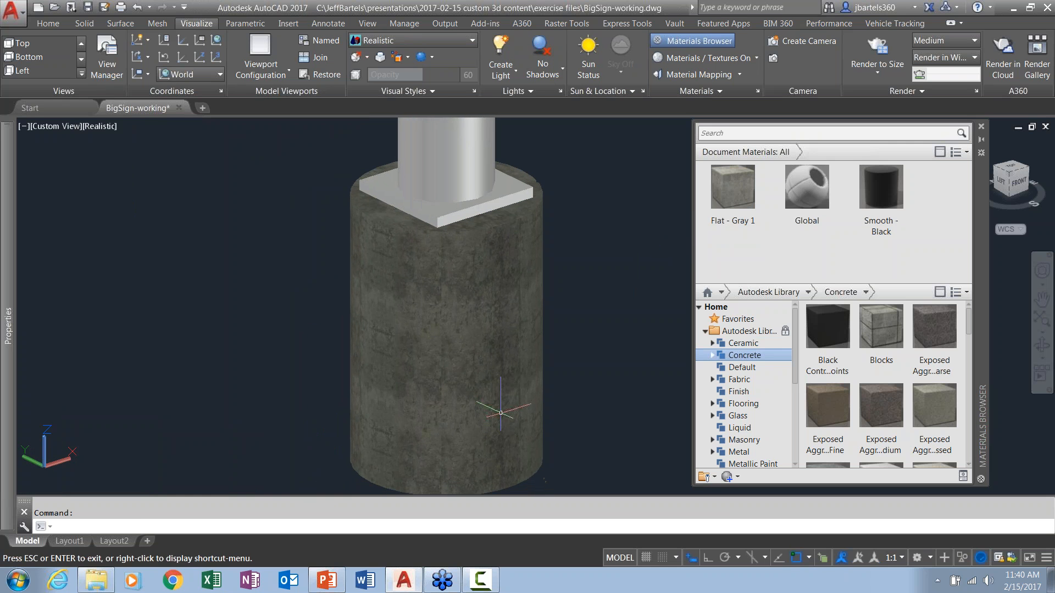
scroll(565, 416, "down", 6)
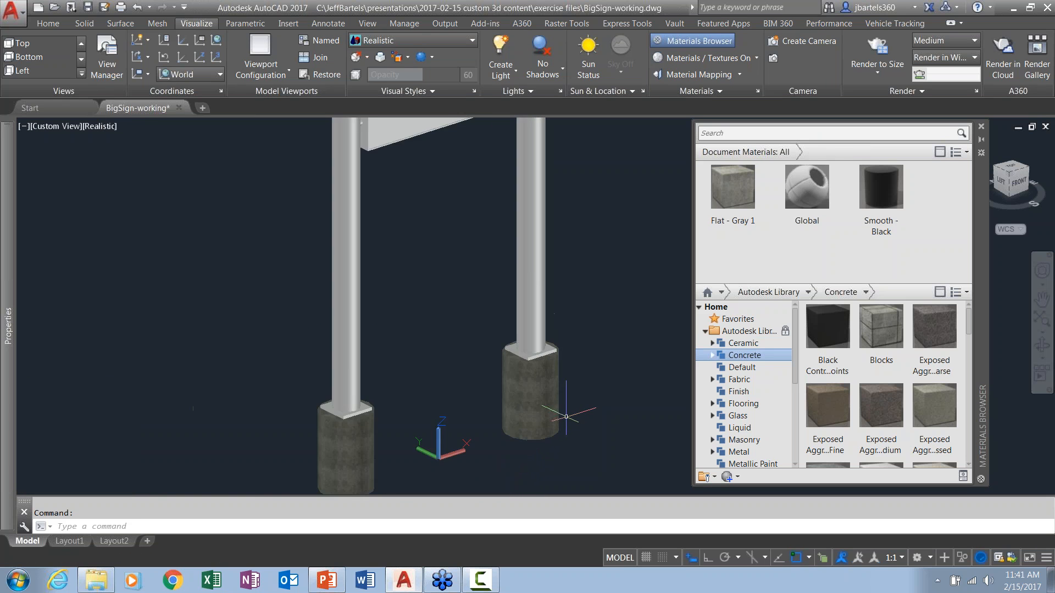
Assign the Smooth - Black material to the two sign panels, the base plates and both posts.
middle_click_drag(617, 325, 506, 358)
mouse_move(280, 169)
left_mouse_down()
mouse_move(346, 134)
mouse_move(503, 137)
mouse_move(530, 230)
mouse_move(497, 376)
mouse_move(469, 434)
mouse_move(357, 474)
mouse_move(279, 389)
mouse_move(259, 236)
mouse_move(274, 193)
left_mouse_up()
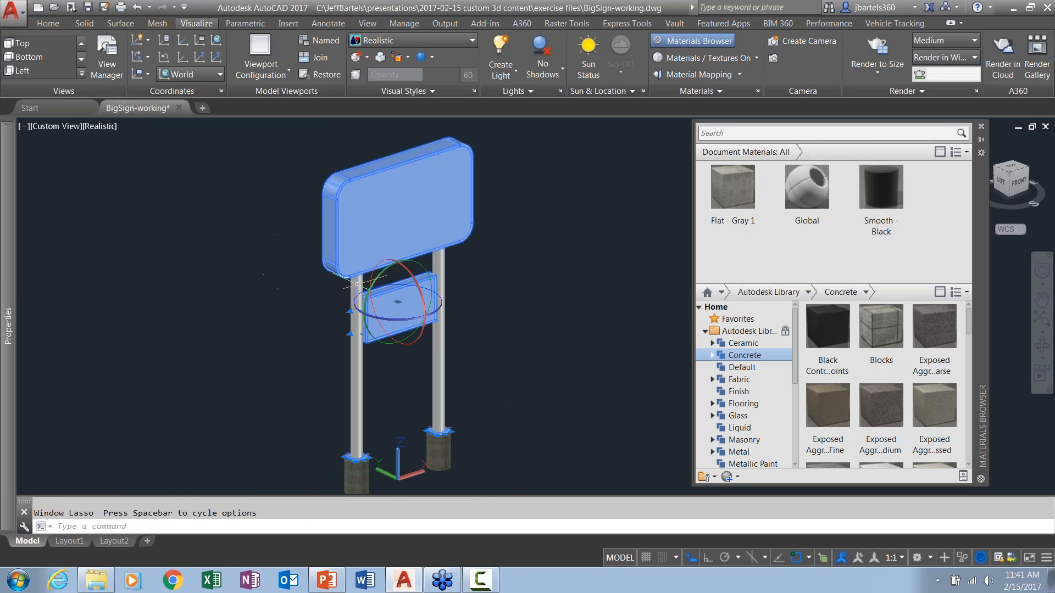
left_click(881, 185)
key("Escape")
scroll(489, 295, "up", 3)
left_click(423, 224)
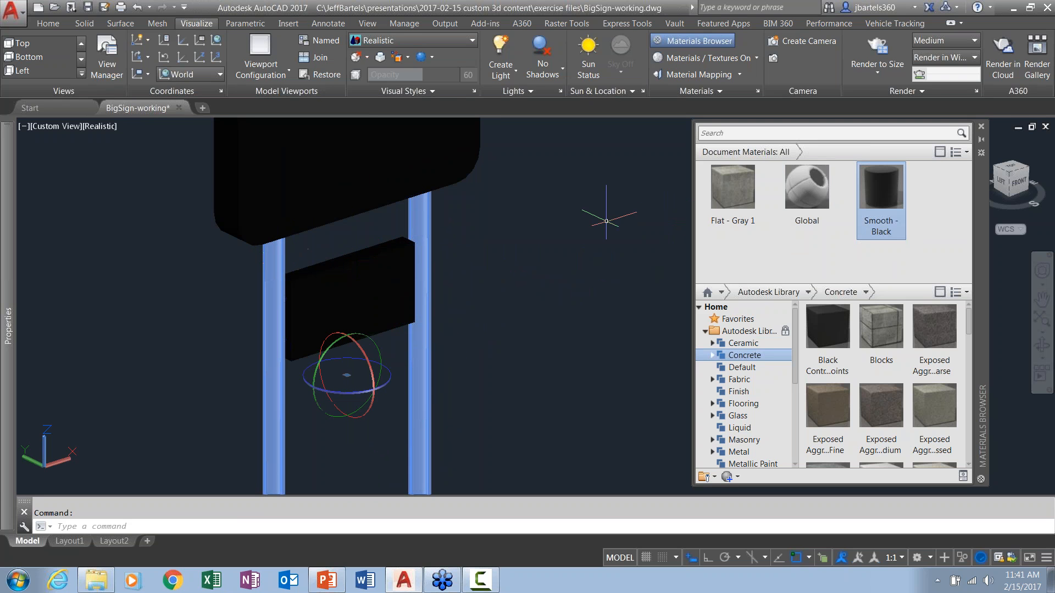
left_click(882, 193)
Save the drawing with QSAVE.
scroll(539, 335, "down", 3)
mouse_move(525, 346)
middle_mouse_down("shift")
mouse_move(522, 357)
mouse_move(494, 327)
mouse_move(537, 358)
mouse_move(556, 309)
mouse_move(541, 329)
mouse_move(518, 337)
middle_mouse_up("shift")
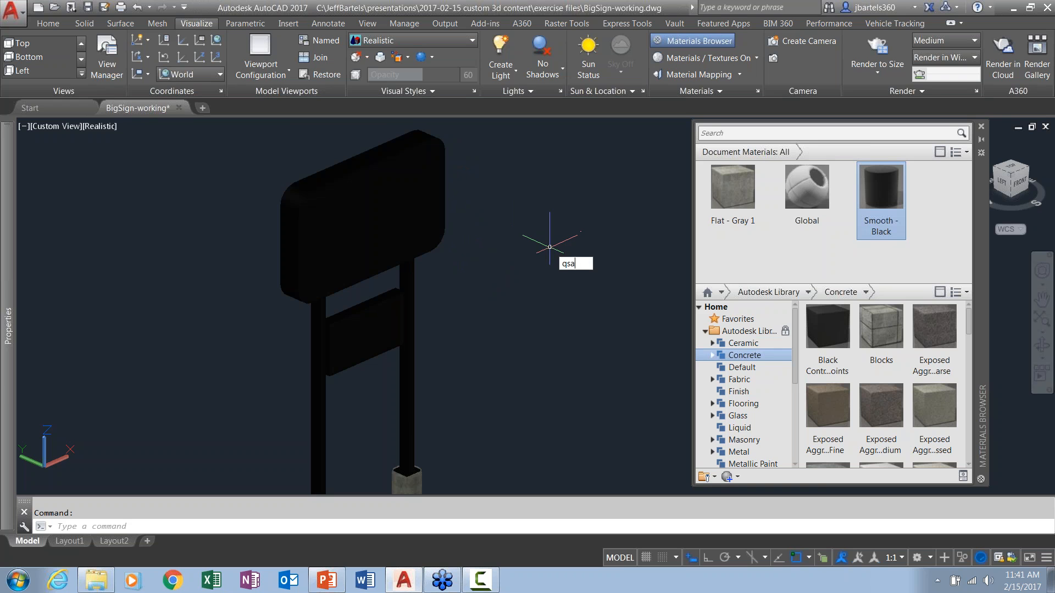
key("Return")
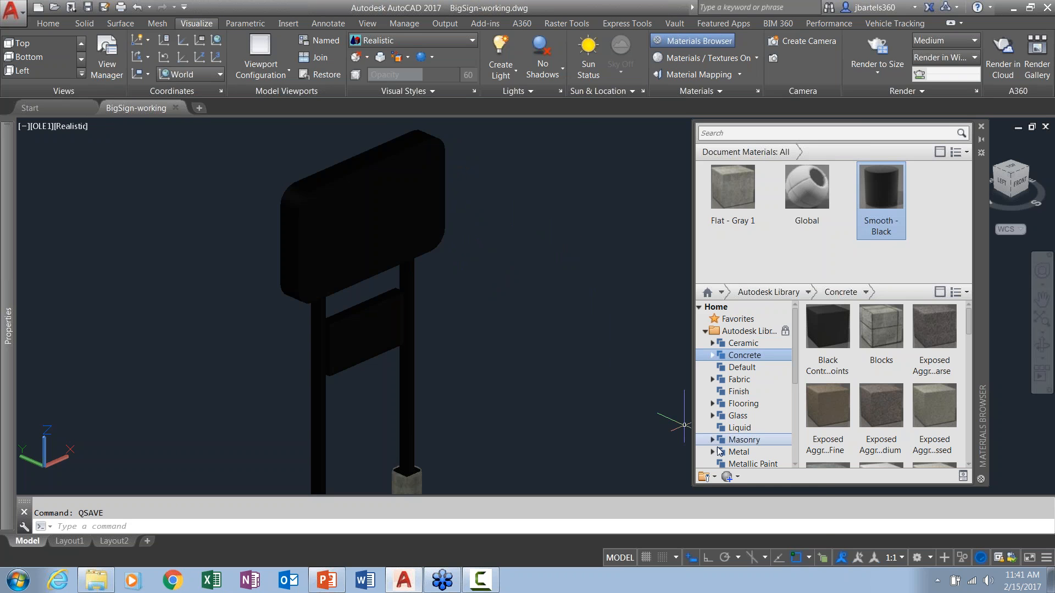
Create a new generic material named "big sign" that uses largesign.jpg from the materials folder as its image.
left_click(737, 477)
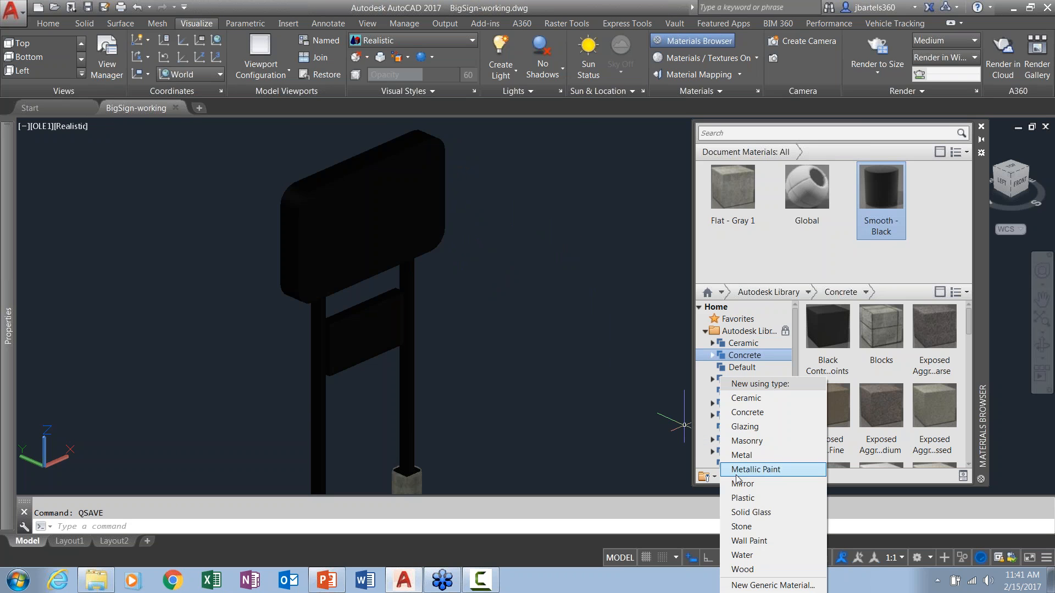
left_click(753, 585)
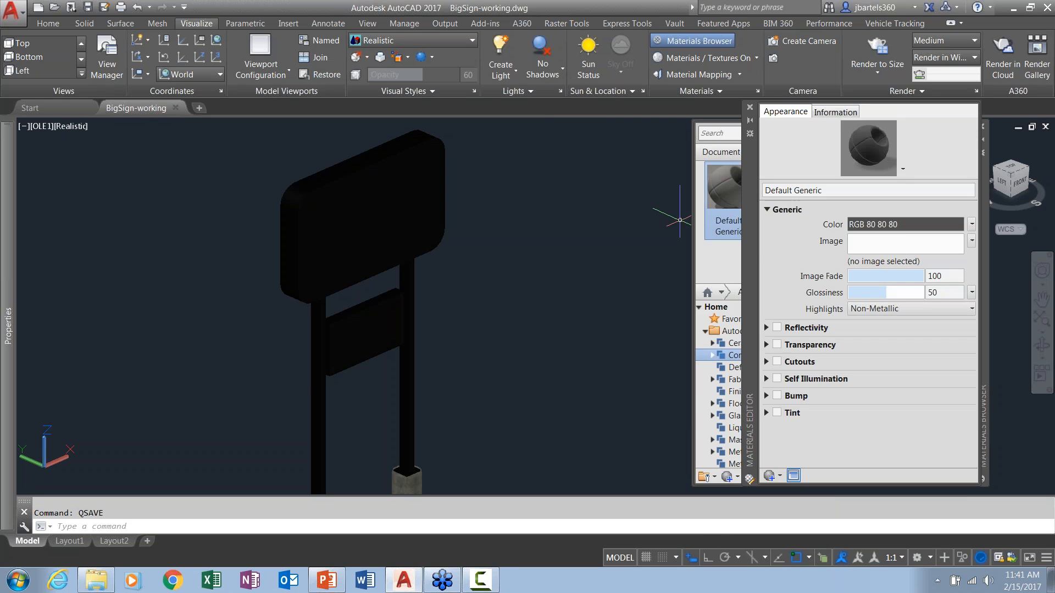
left_click(797, 191)
type("big sign")
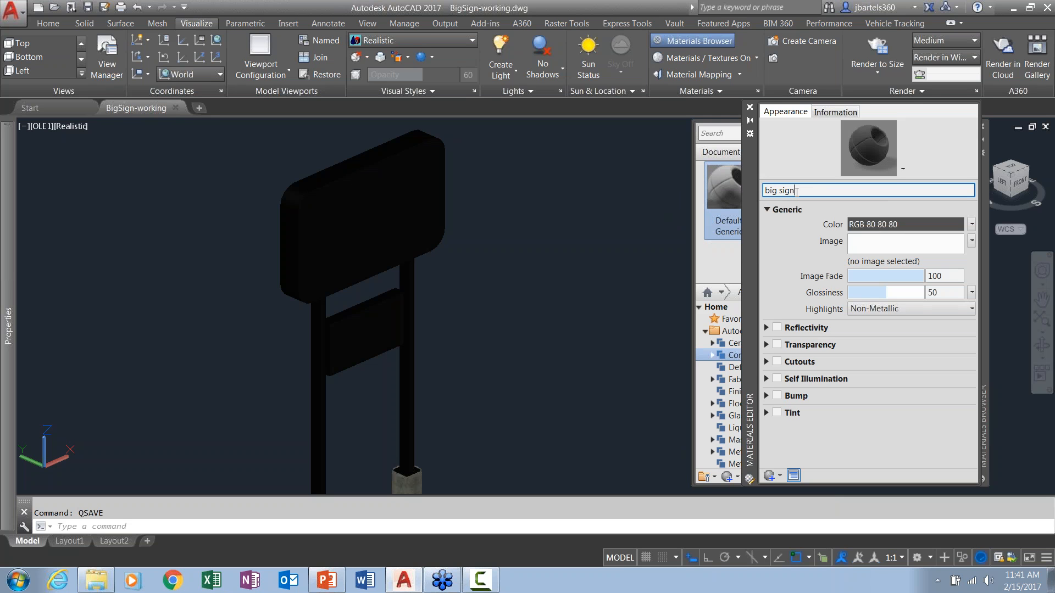
left_click(861, 242)
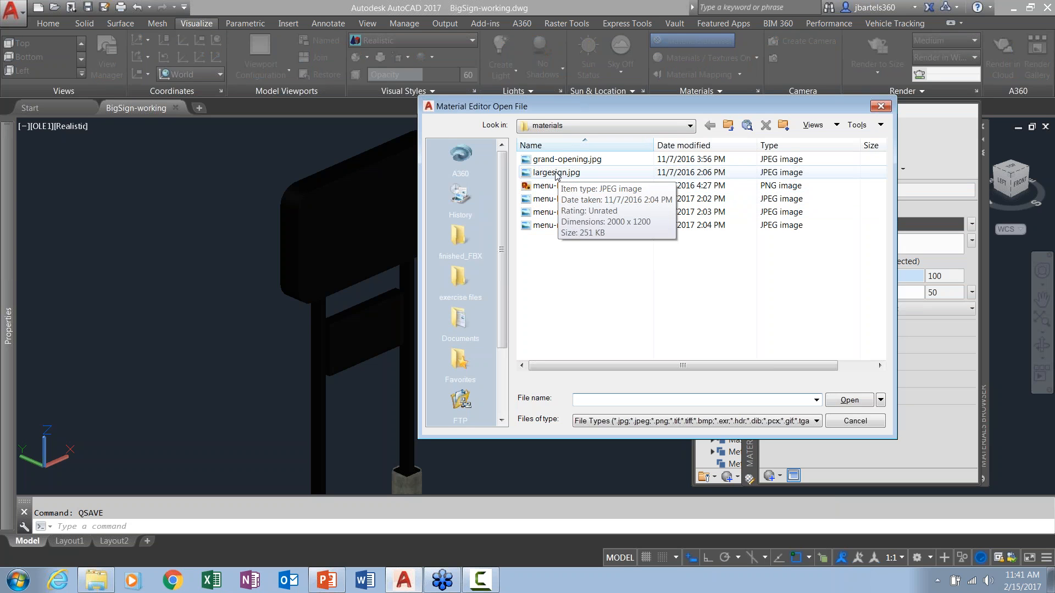
left_click(554, 173)
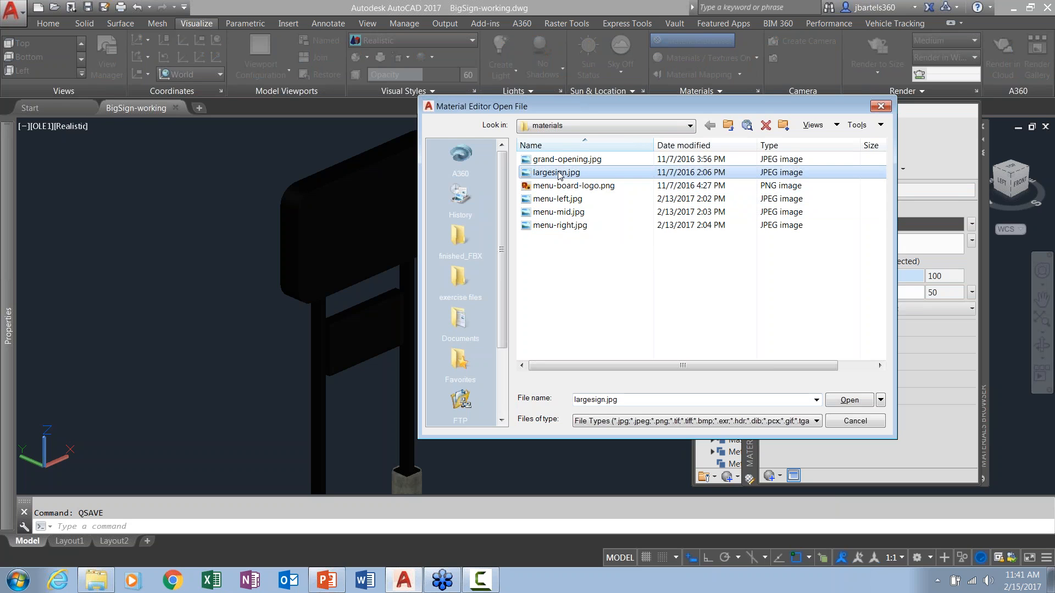
left_click(849, 400)
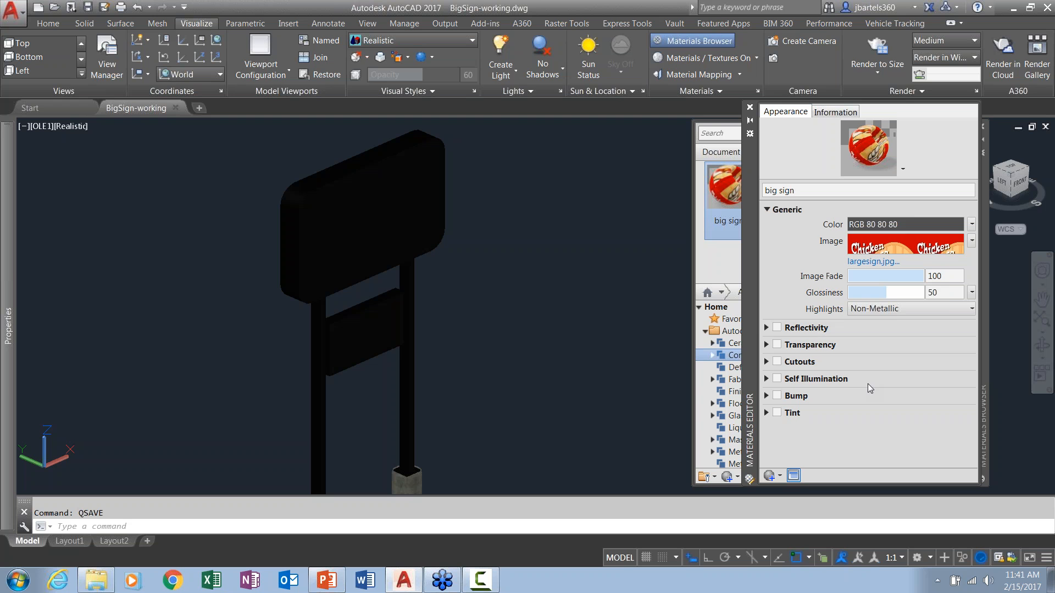
Set the sample size of the big sign material's image texture to 16 wide and 9.6 high, and close both editors.
left_click(874, 247)
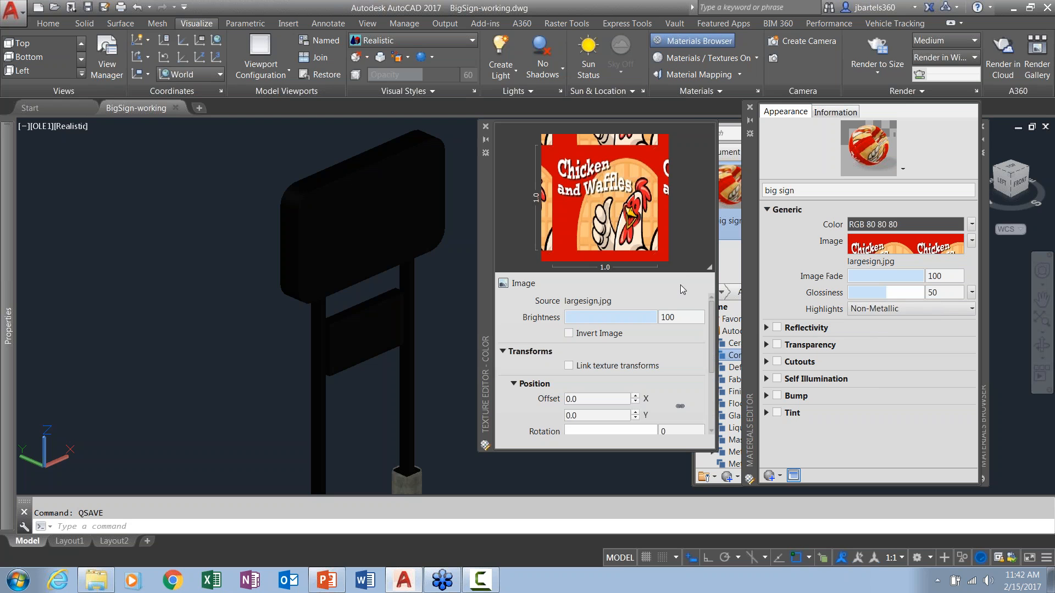
left_click_drag(714, 313, 713, 368)
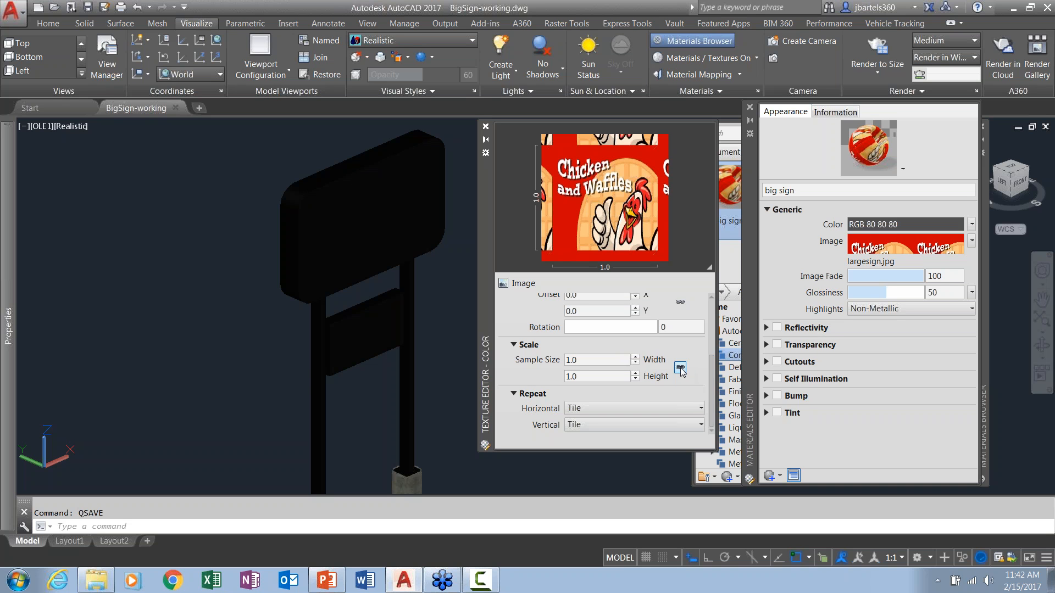
left_click(600, 361)
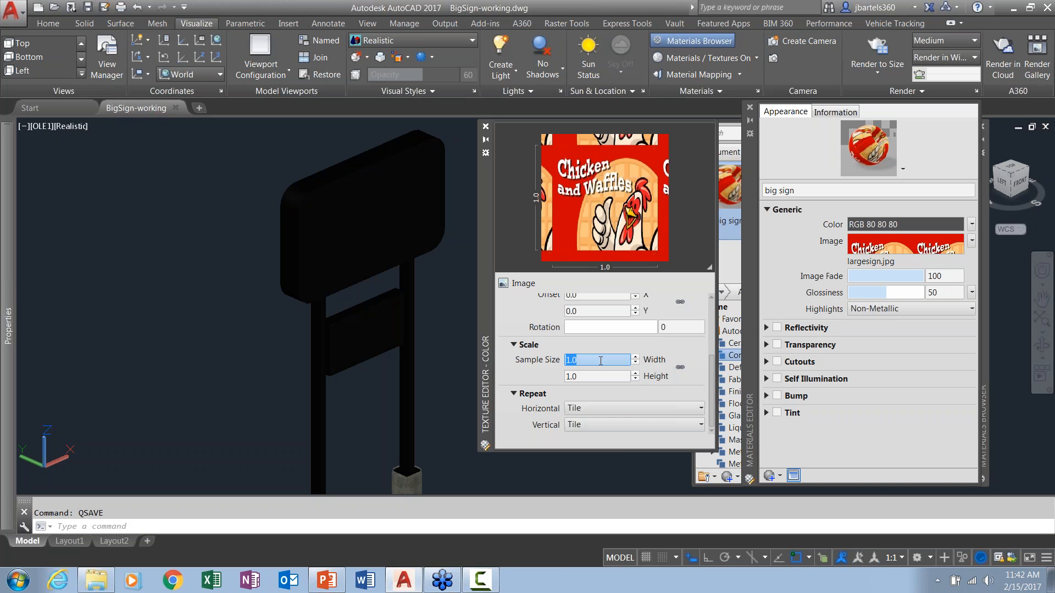
type("16")
key("Return")
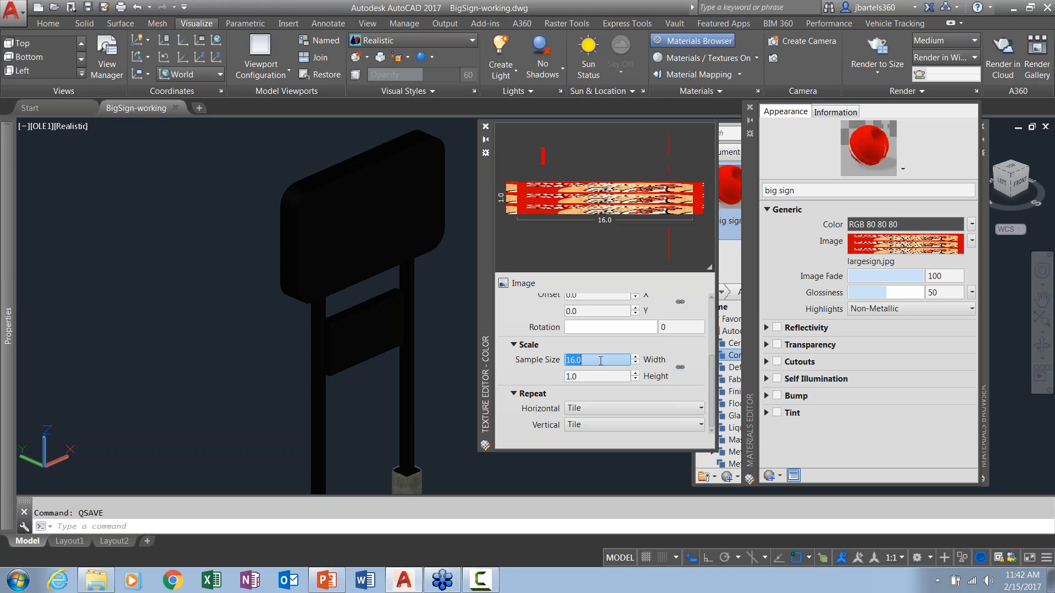
left_click(591, 375)
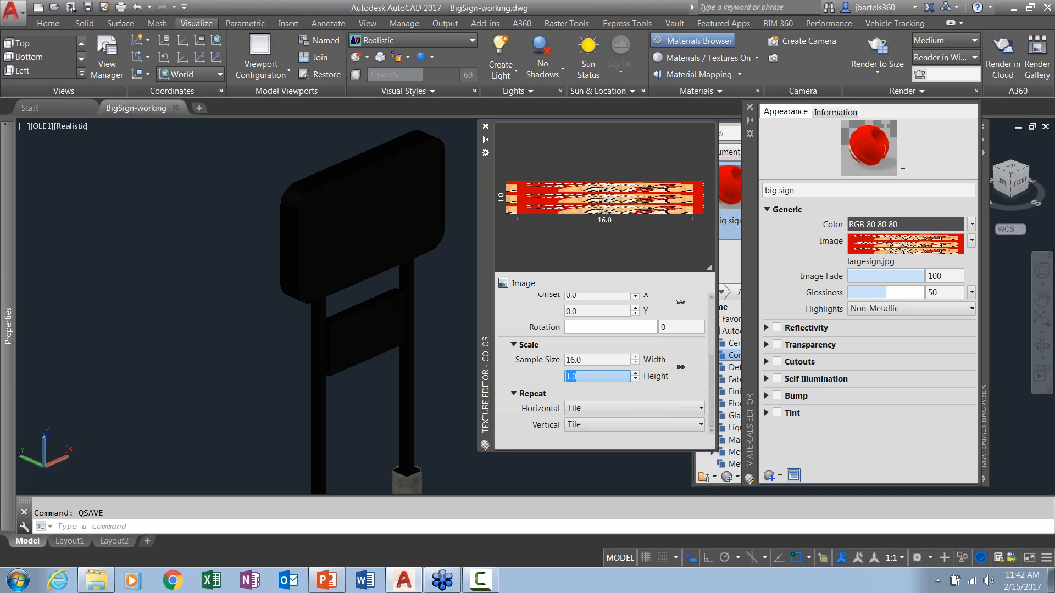
type("9.6")
key("Return")
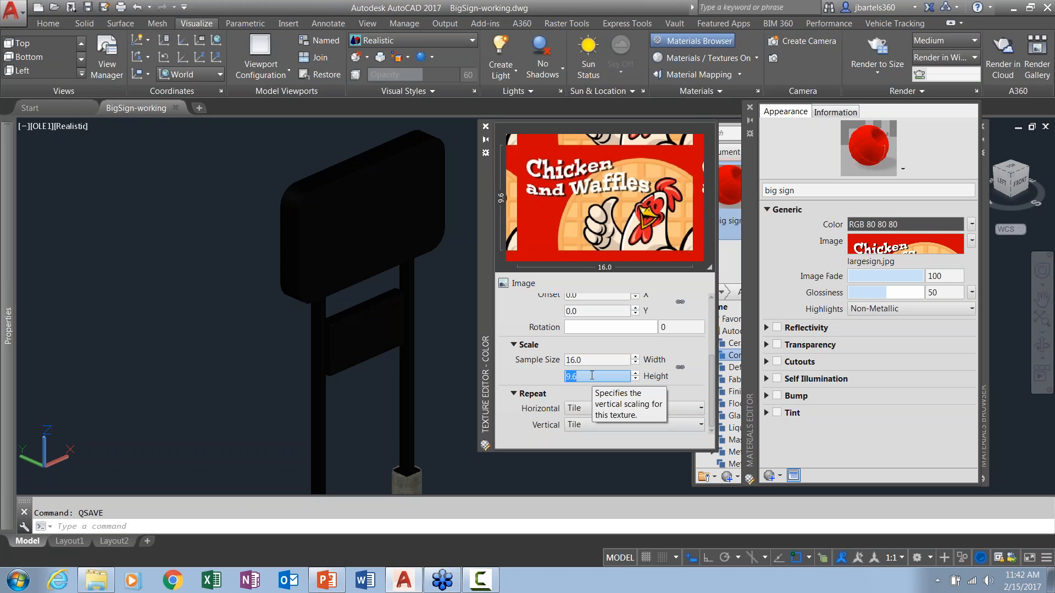
left_click(486, 127)
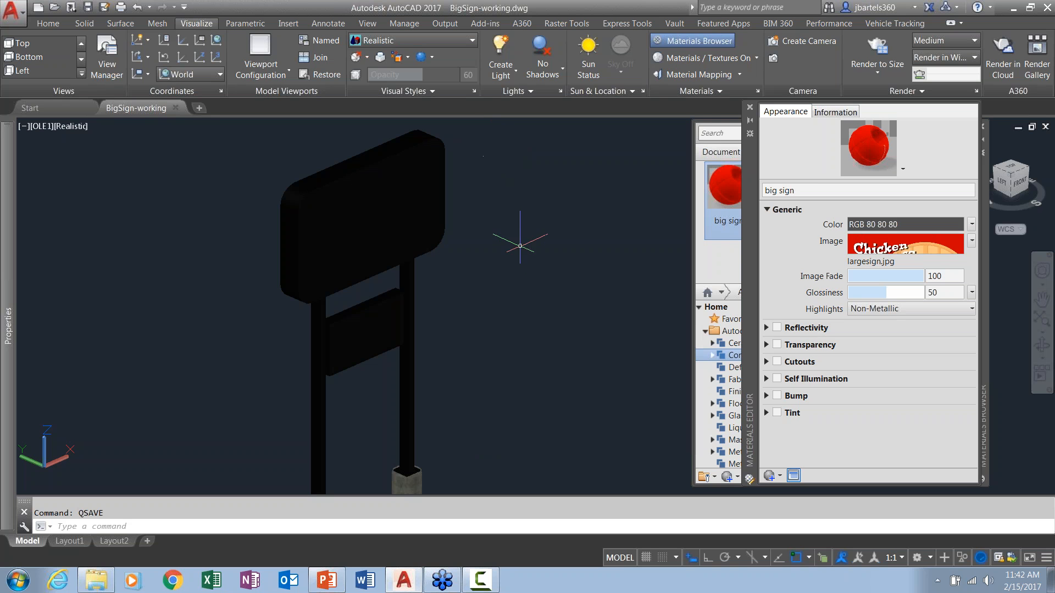
left_click(749, 107)
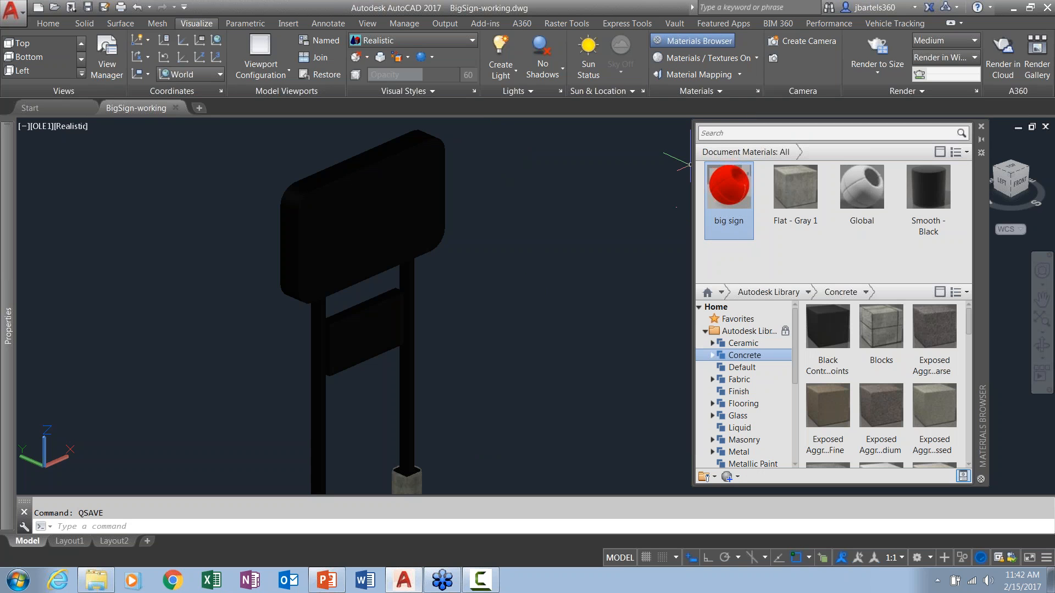
Apply the big sign material to the front face of the large rounded panel.
left_click_drag(730, 188, 375, 212)
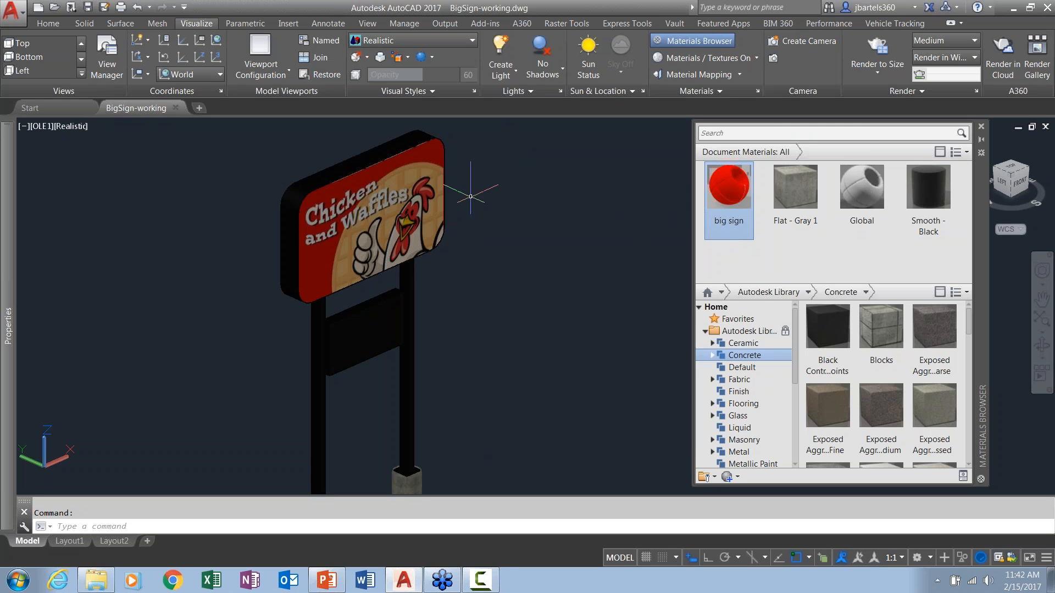
scroll(471, 170, "up", 3)
middle_click_drag(471, 169, 569, 233)
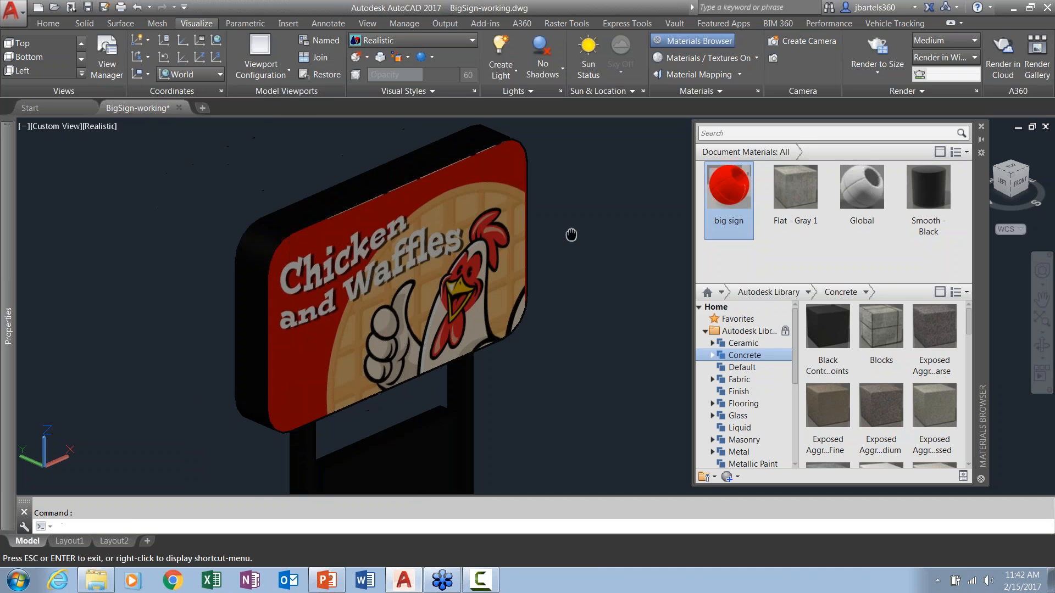
scroll(574, 230, "up", 2)
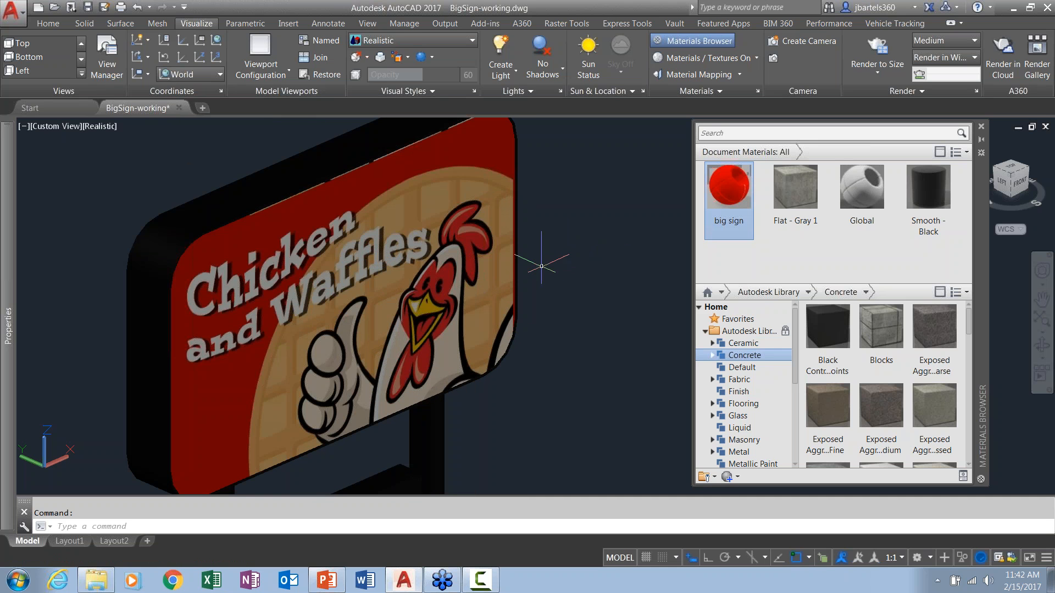
Apply planar material mapping to the front face of the large rounded panel and accept it.
left_click(497, 266)
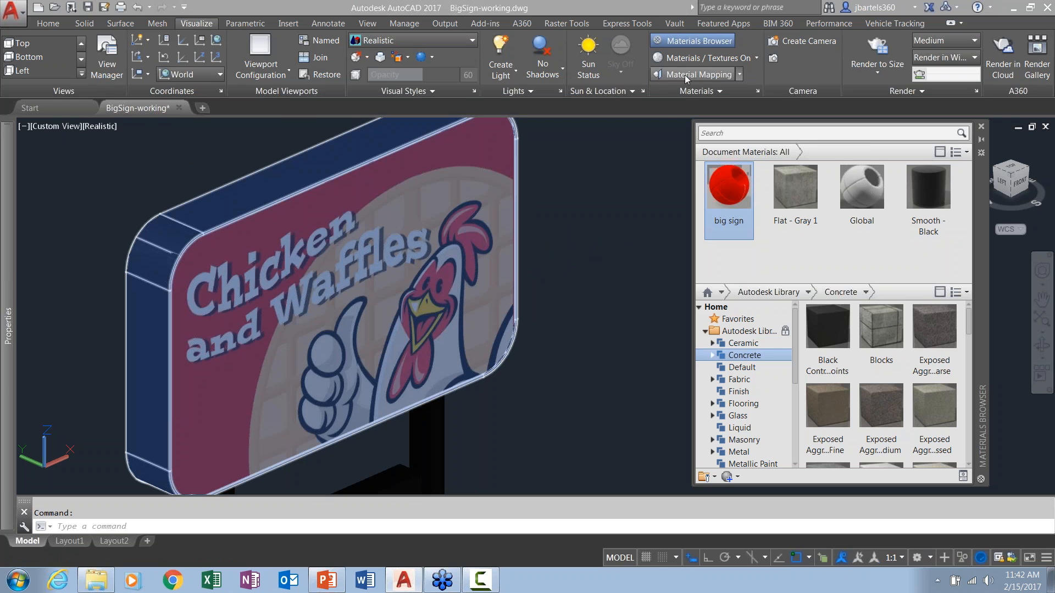
left_click(740, 75)
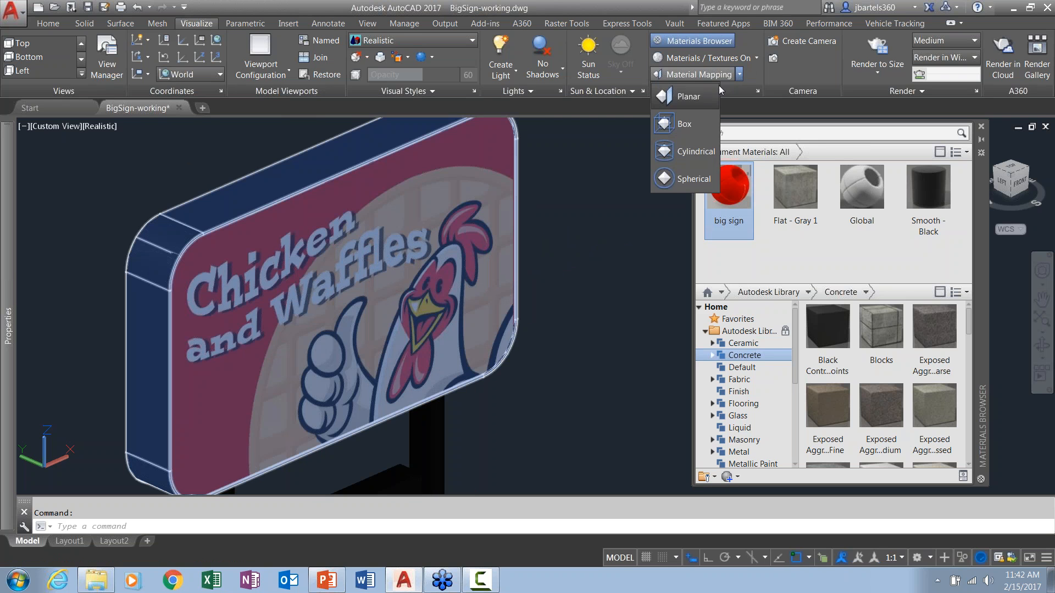
left_click(665, 98)
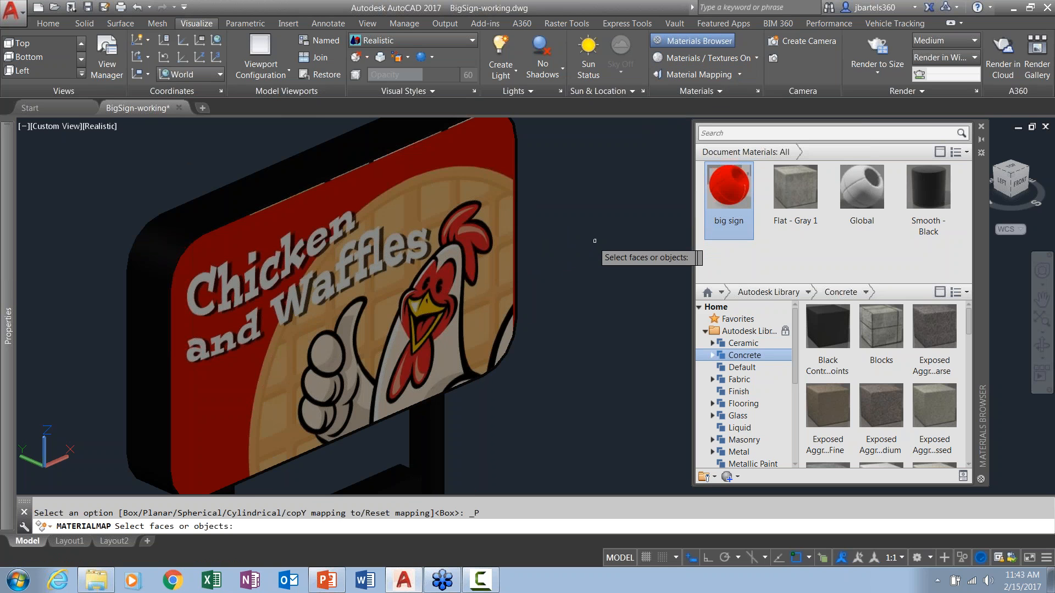
left_click(398, 254)
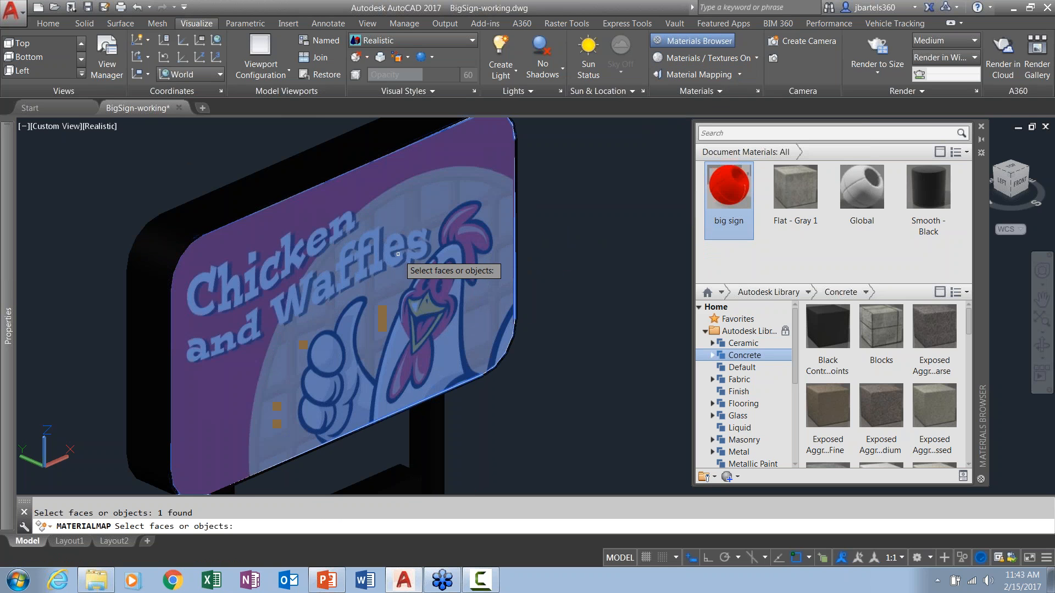
key("Return")
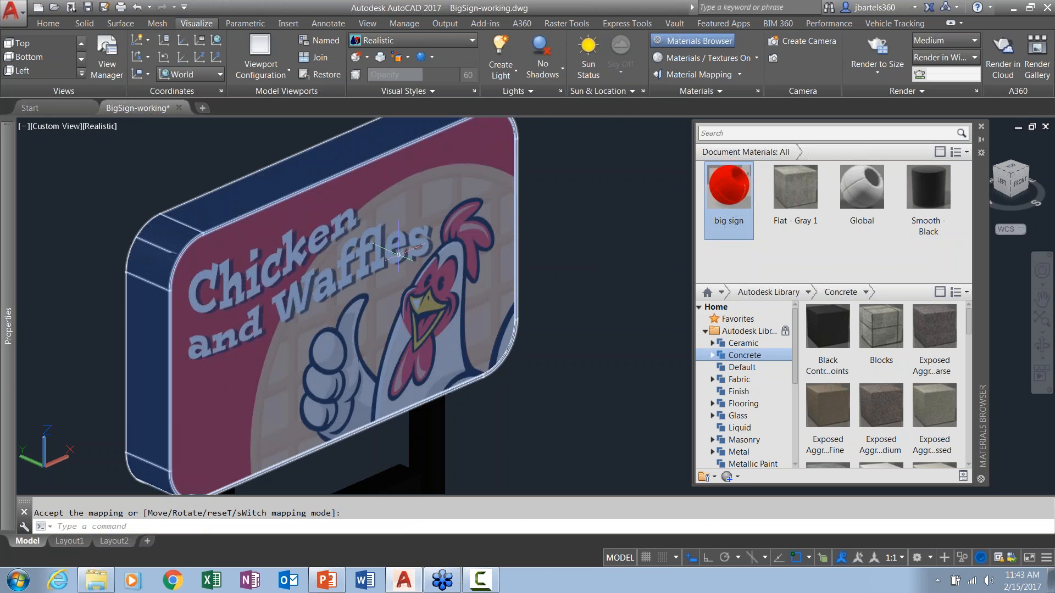
Apply the big sign material to the back face of the large rounded panel.
mouse_move(279, 324)
middle_mouse_down("shift")
mouse_move(281, 337)
mouse_move(395, 356)
mouse_move(572, 323)
middle_mouse_up("shift")
key("Return")
left_click_drag(728, 189, 355, 249)
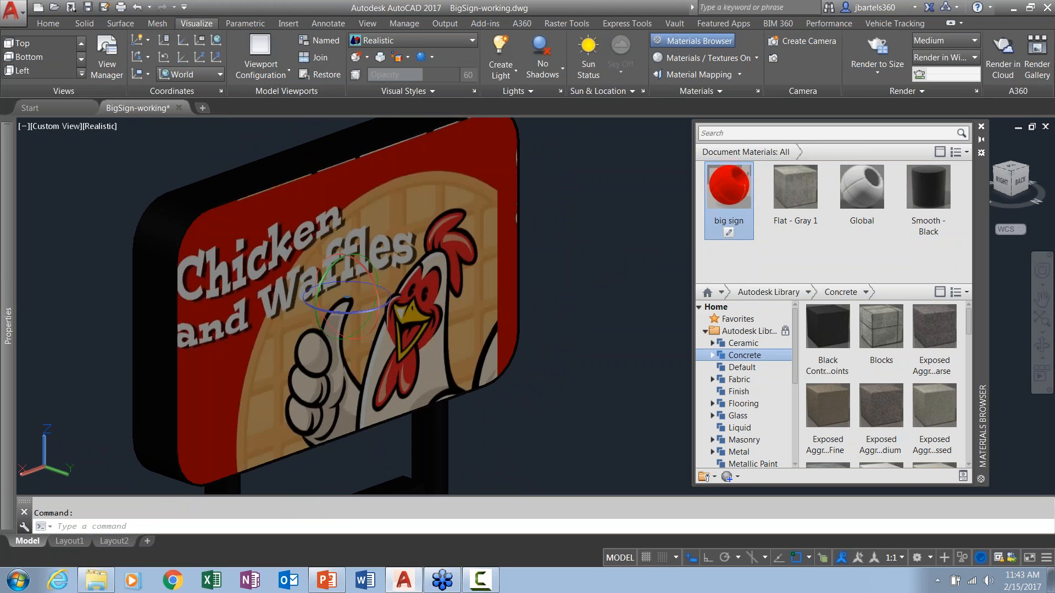
Apply planar material mapping to the back face of the large rounded panel, accept it and save the drawing.
left_click(695, 74)
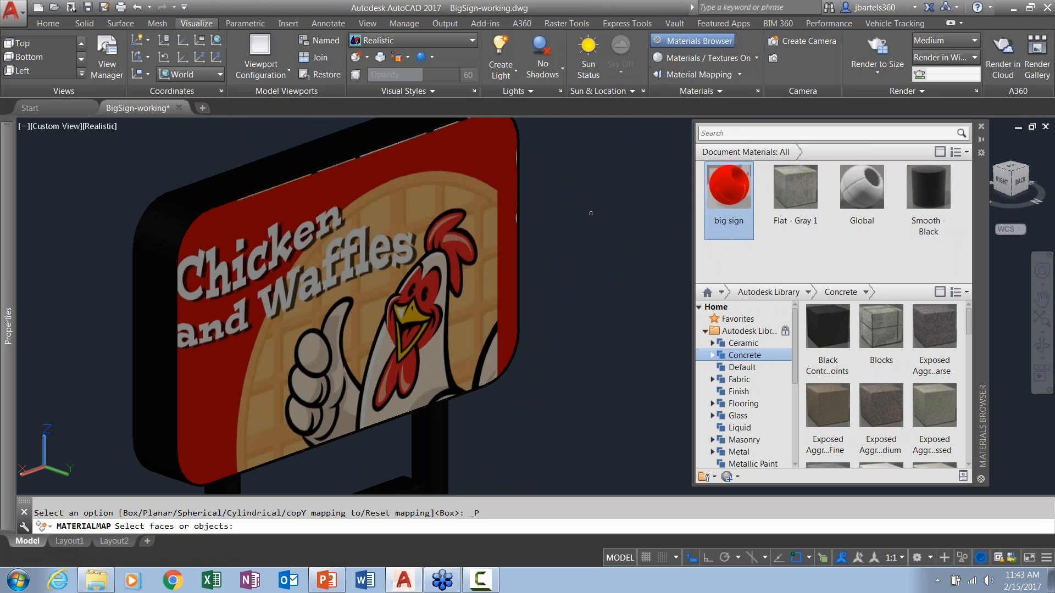
left_click(337, 301)
key("Return")
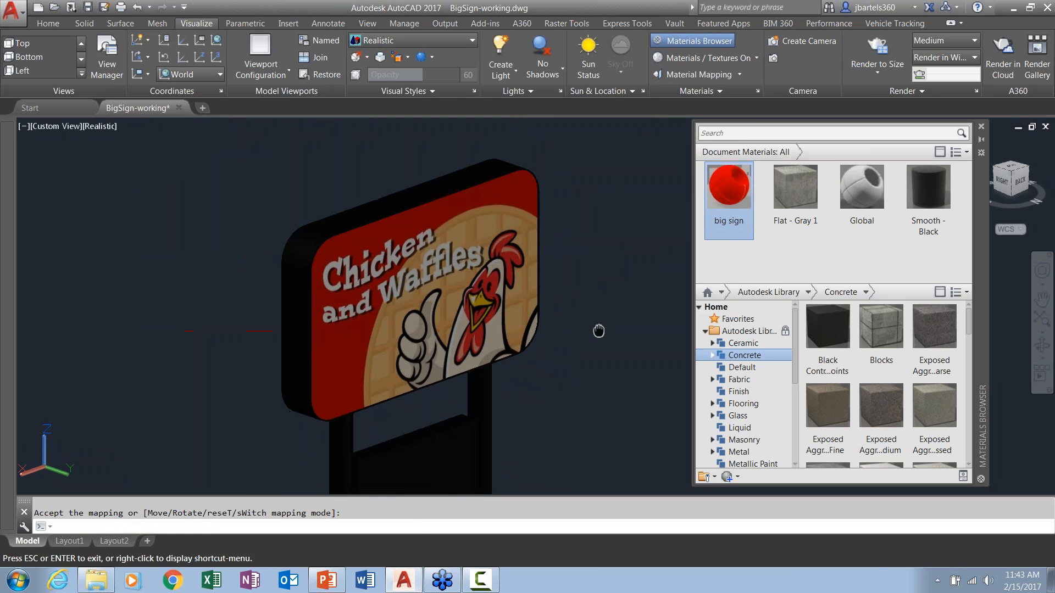
key("Return")
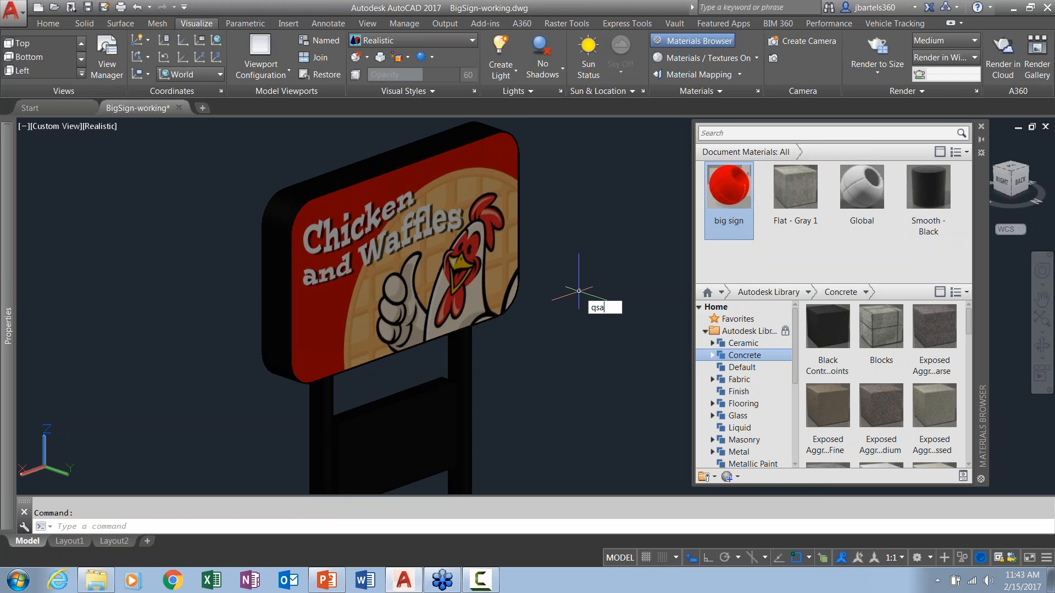
key("ctrl+s")
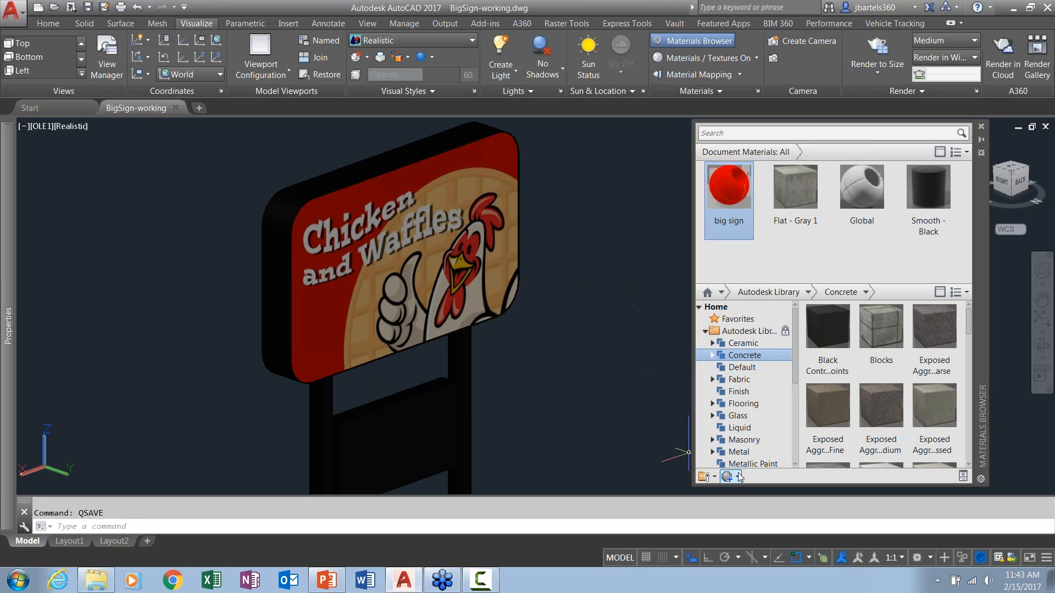
Create a new generic material named "grand opening" that uses grand-opening.jpg from the materials folder as its image.
left_click(703, 476)
left_click(757, 586)
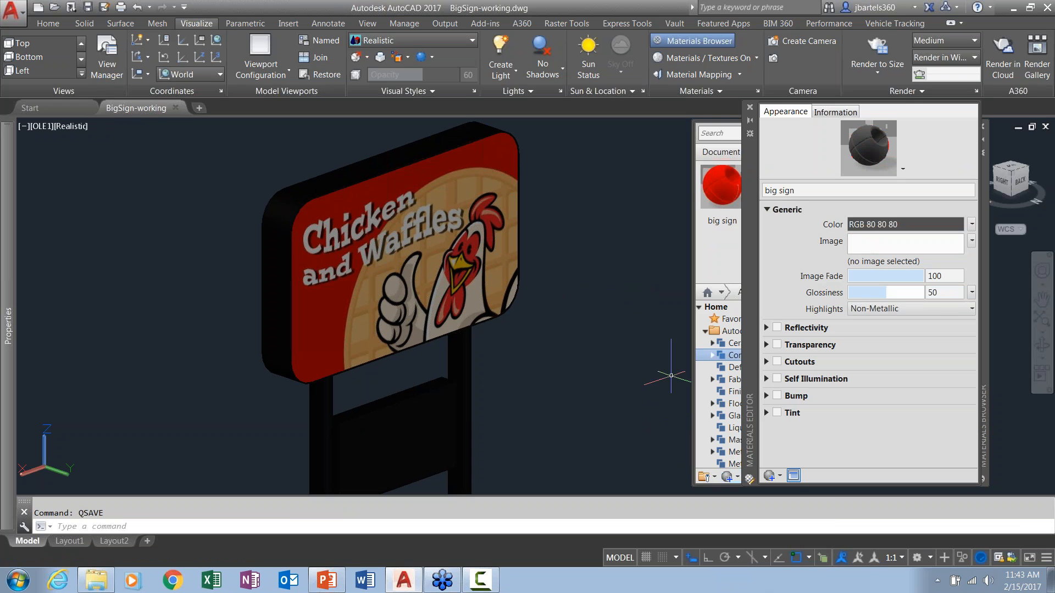
left_click(768, 191)
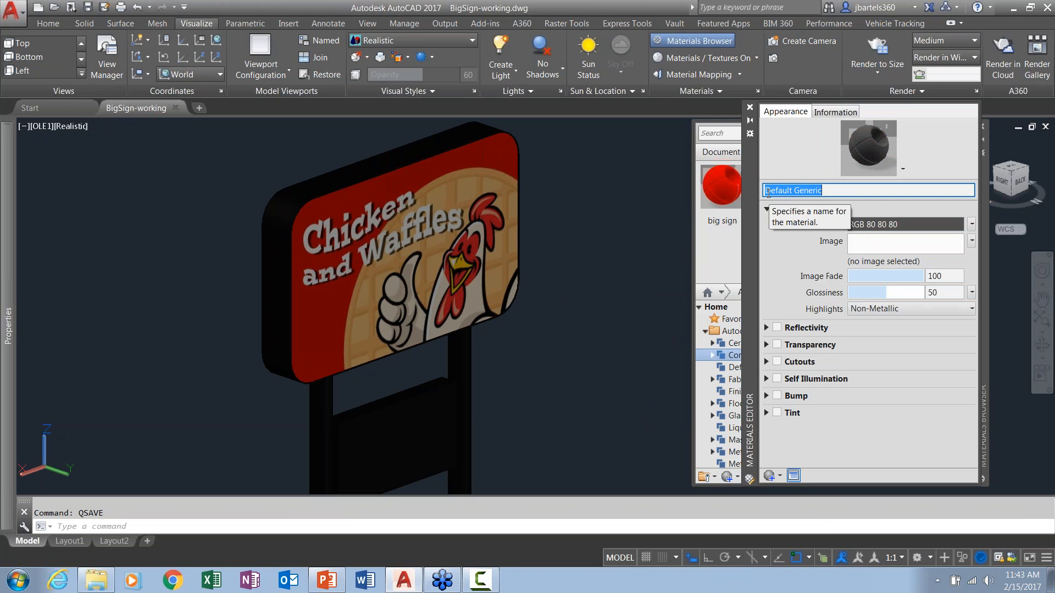
type("crand opening")
key("Return")
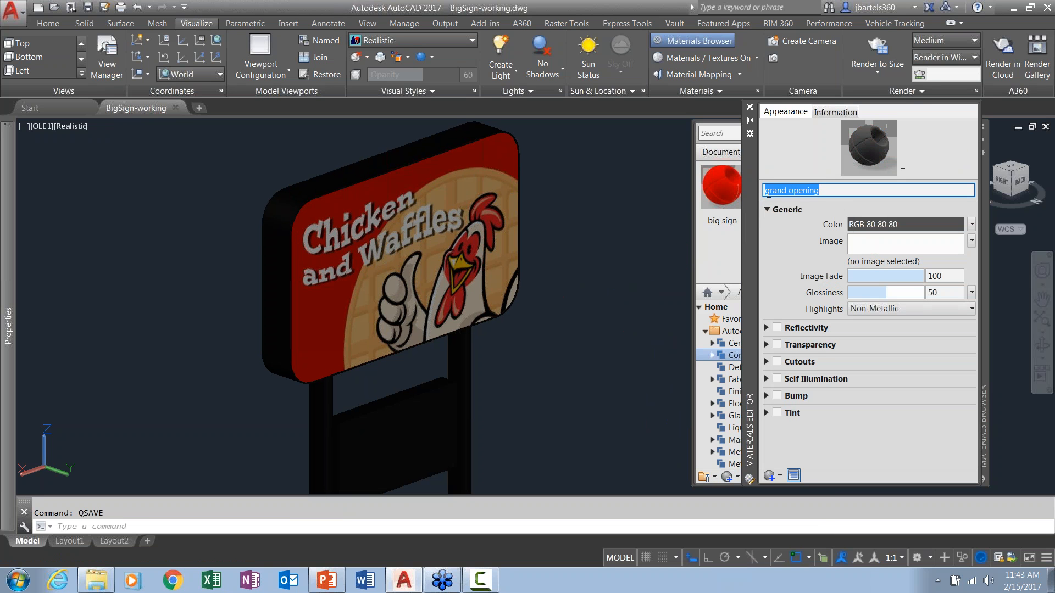
left_click(862, 242)
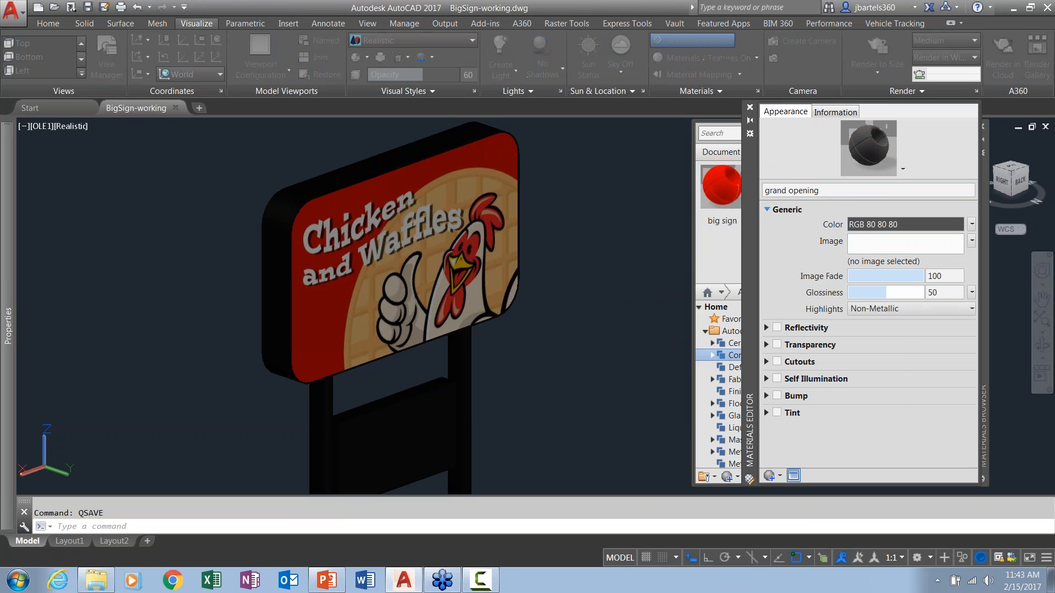
left_click(565, 159)
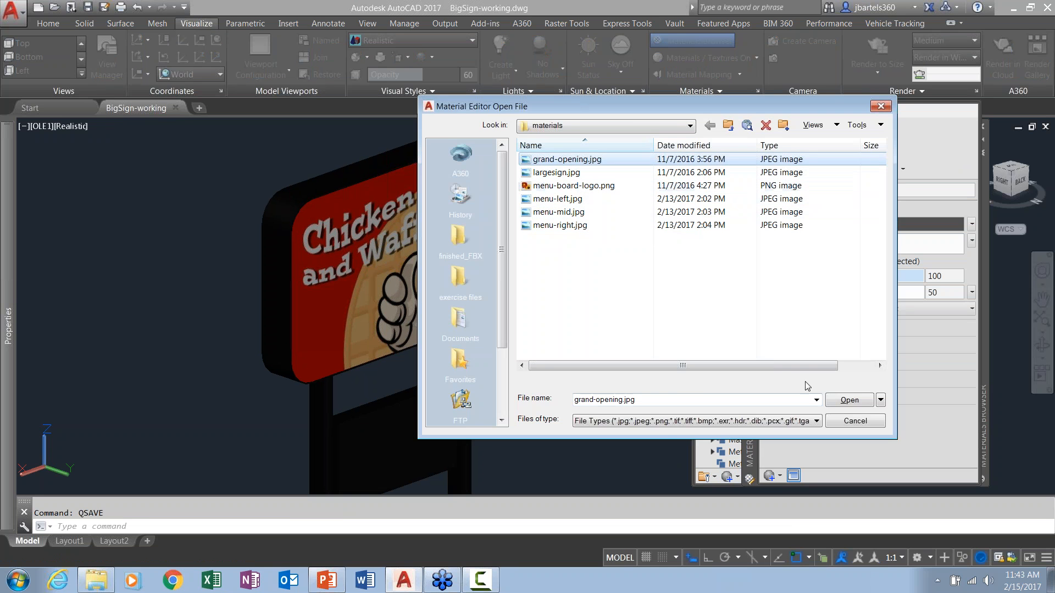
left_click(836, 400)
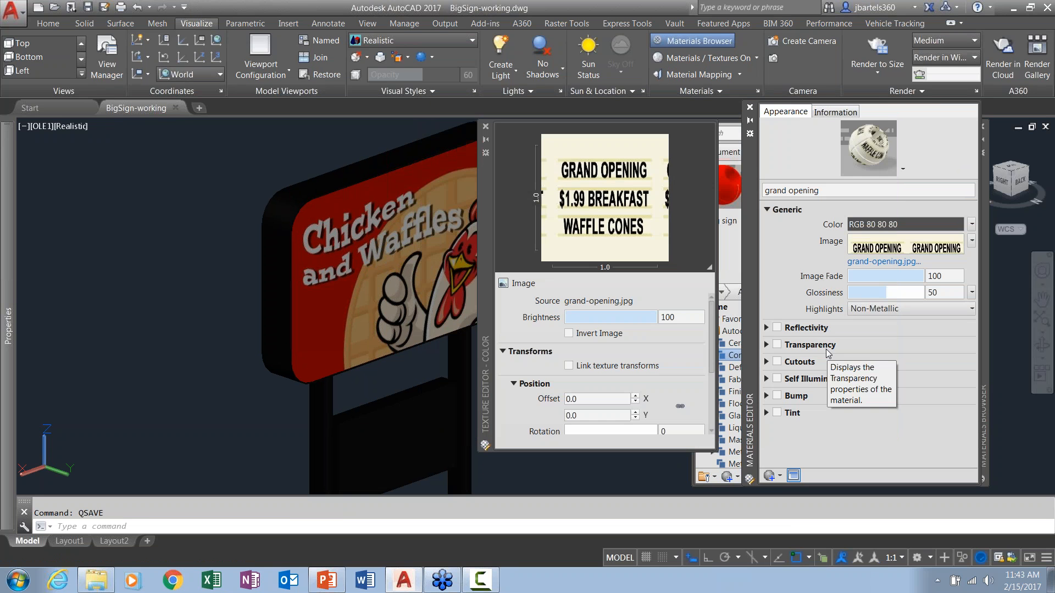
Set the sample size of the grand opening material's image texture to 8.15 wide and 4.4 high, and close both editors.
left_click_drag(713, 333, 712, 381)
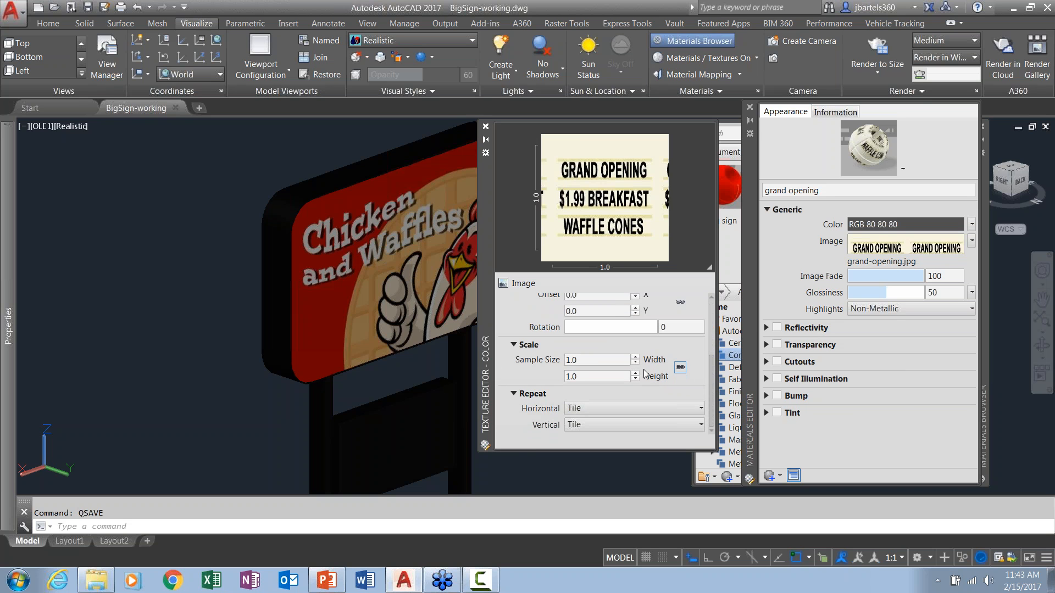
left_click(603, 359)
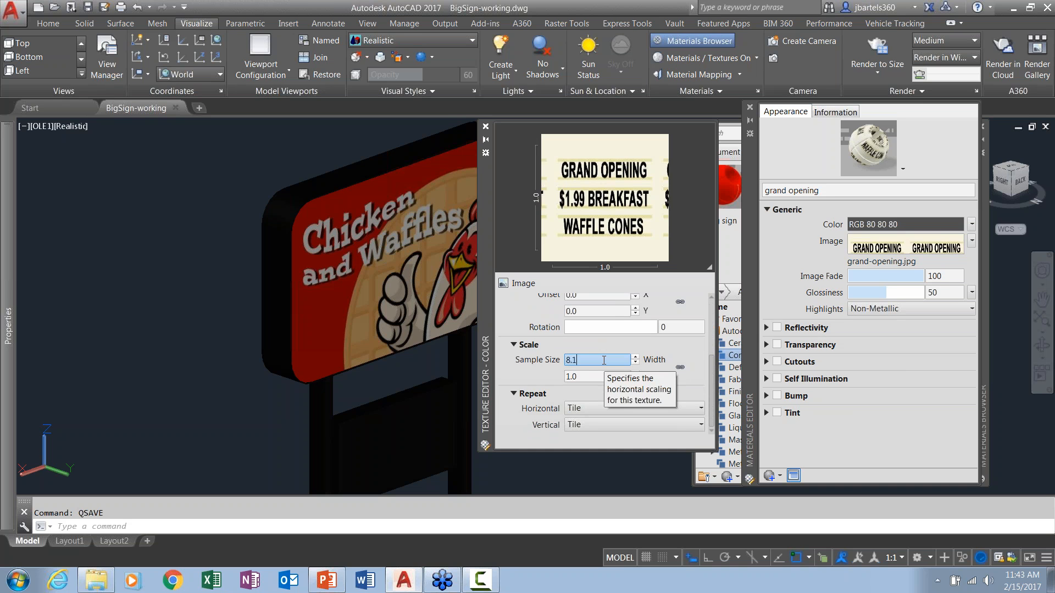
type("8.15")
left_click(592, 377)
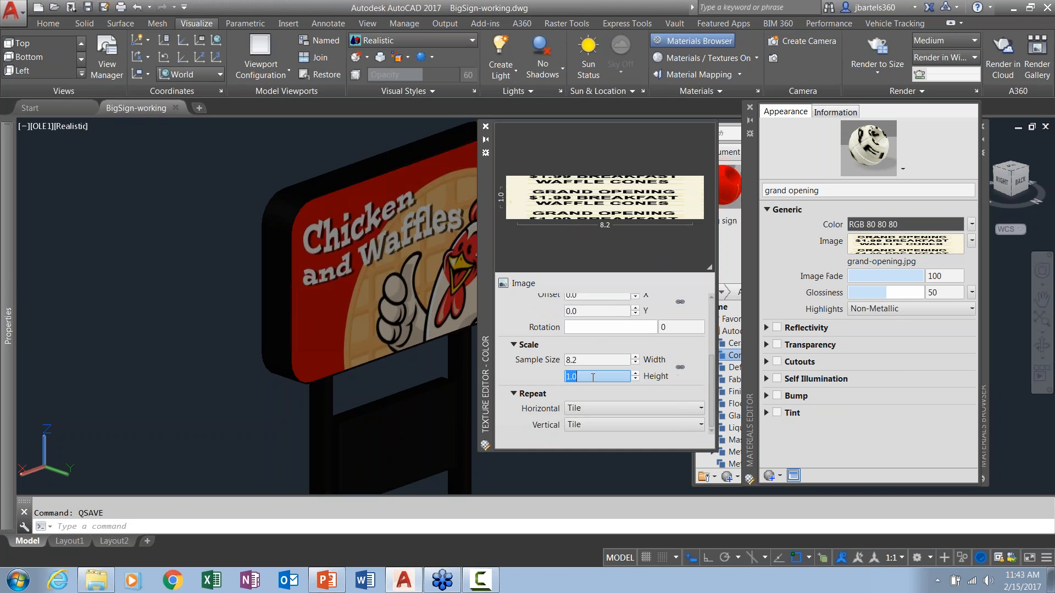
type("4.4")
key("Return")
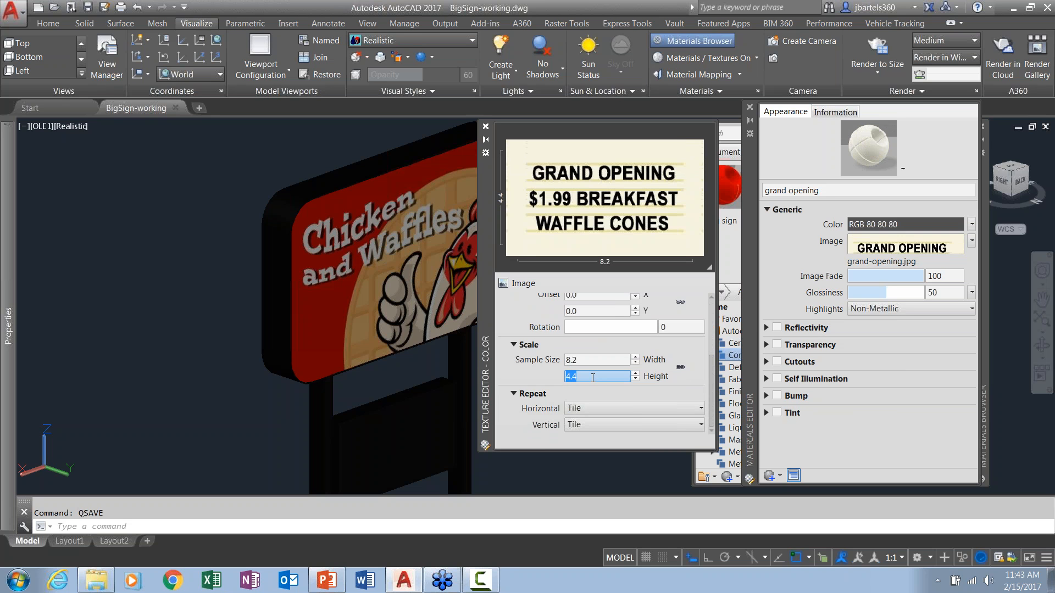
left_click(486, 126)
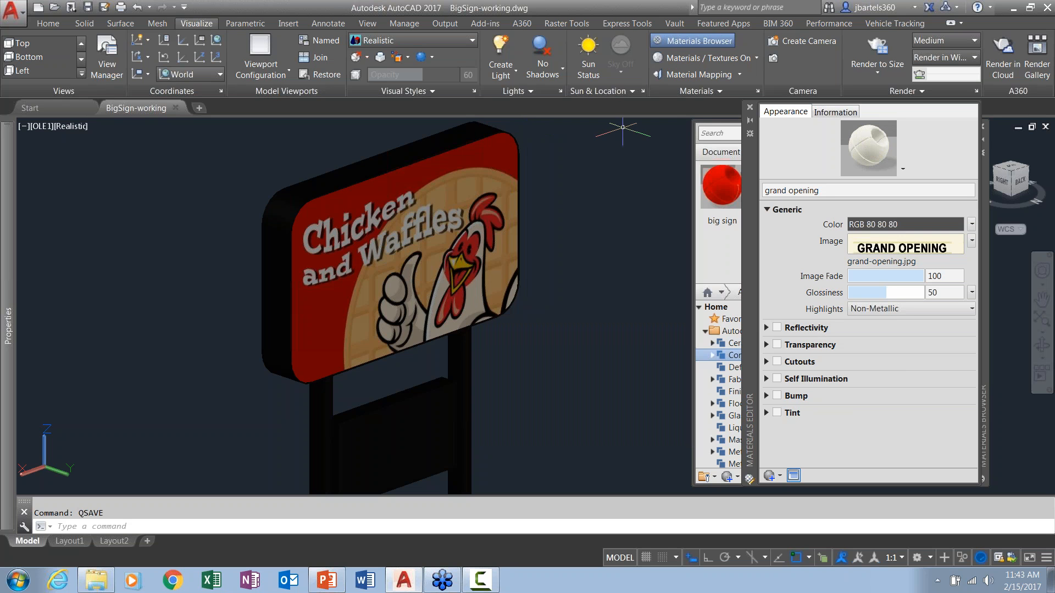
left_click(750, 107)
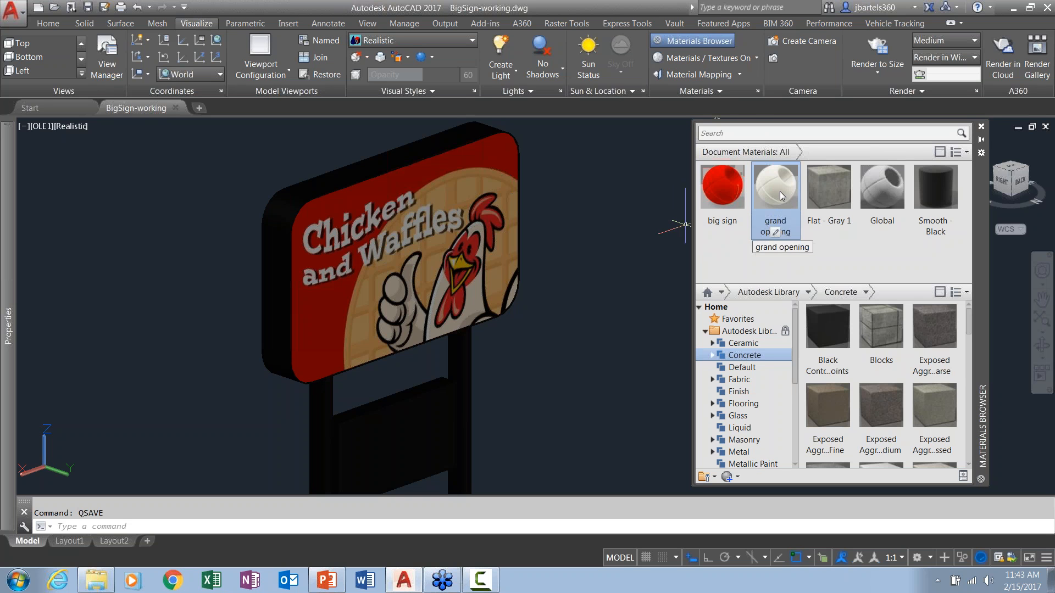
Apply the grand opening material to the back face of the small lower panel and give that face planar mapping.
left_click_drag(766, 206, 420, 429)
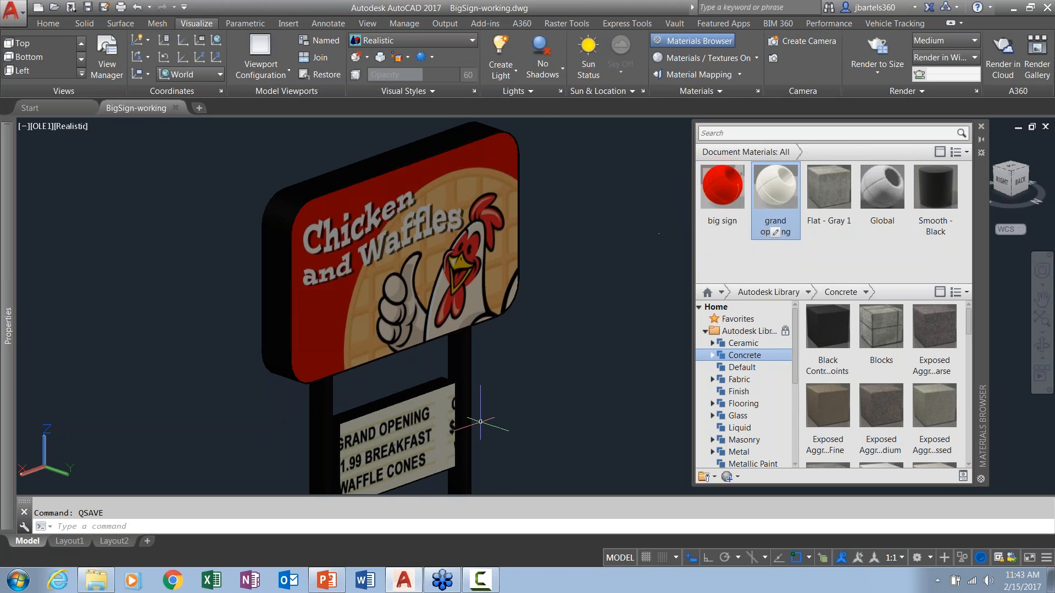
middle_click_drag(502, 416, 537, 346)
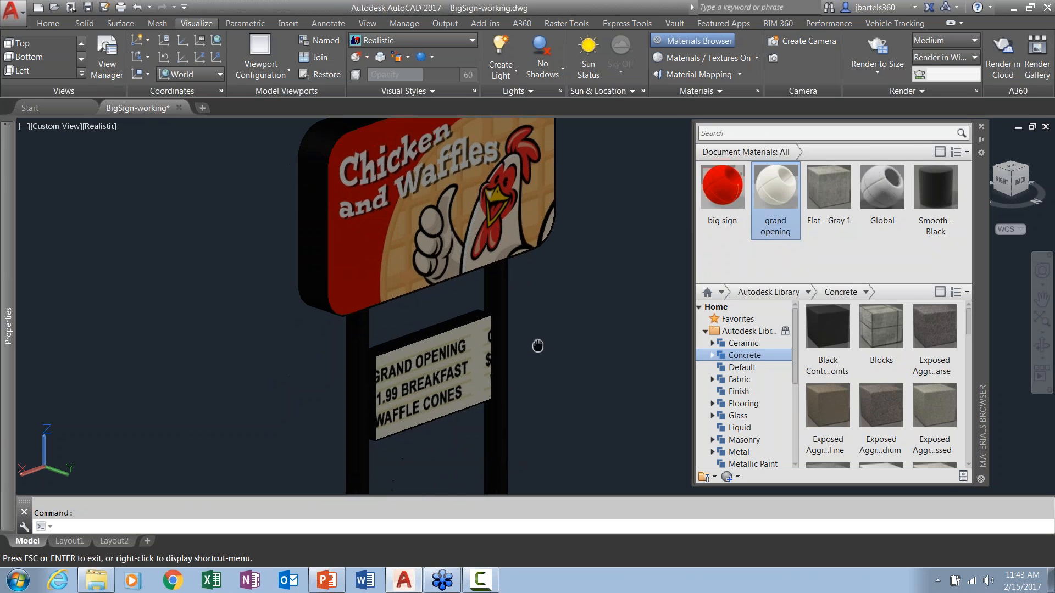
left_click(684, 74)
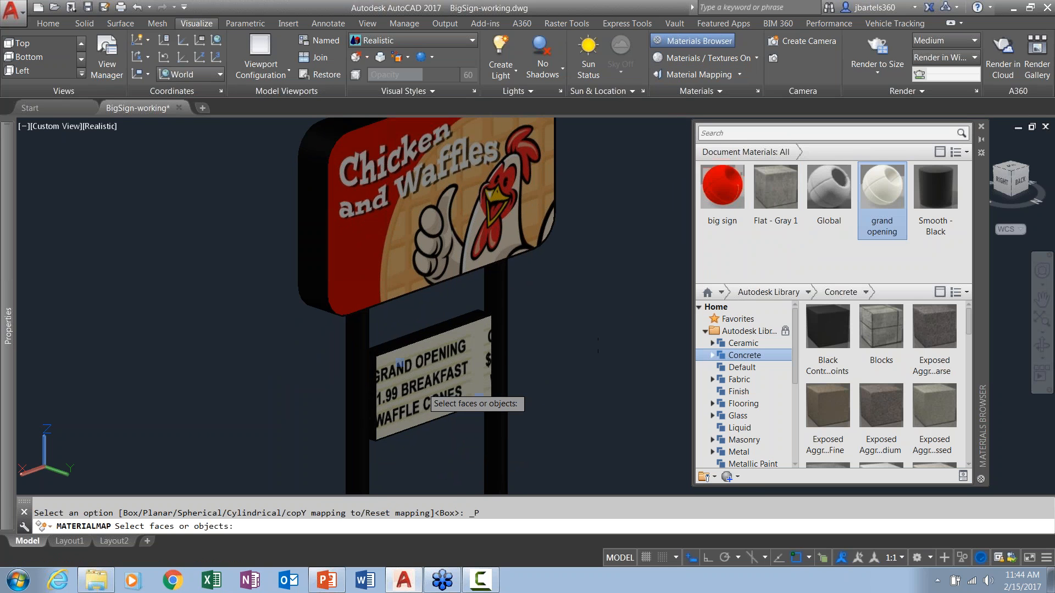
left_click(422, 387)
key("Return")
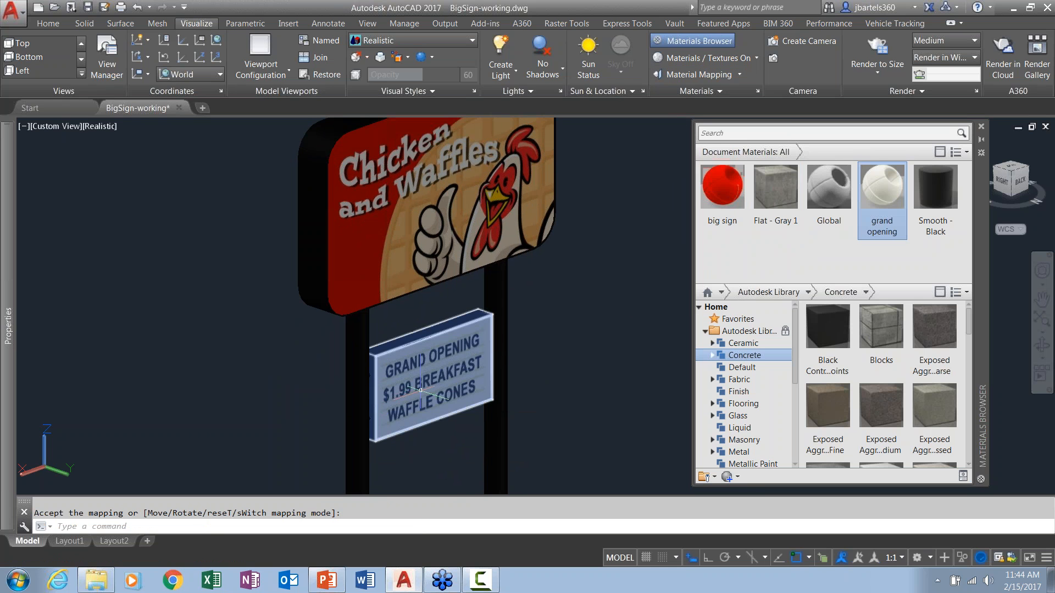
Apply the grand opening material to the front face of the small lower panel and give that face planar mapping.
middle_click_drag(337, 408, 618, 407, "shift")
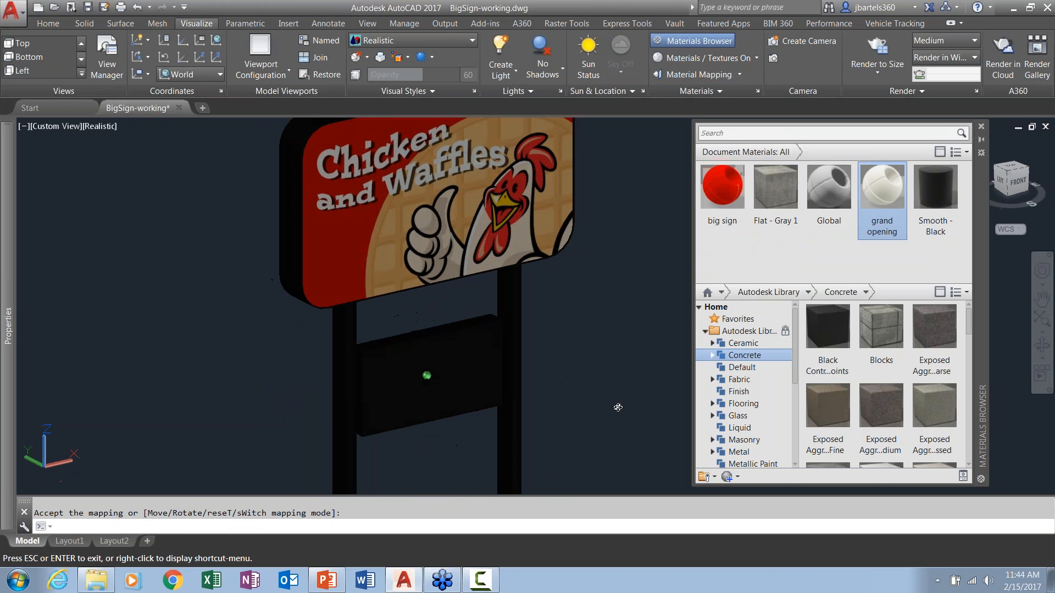
left_click(687, 75)
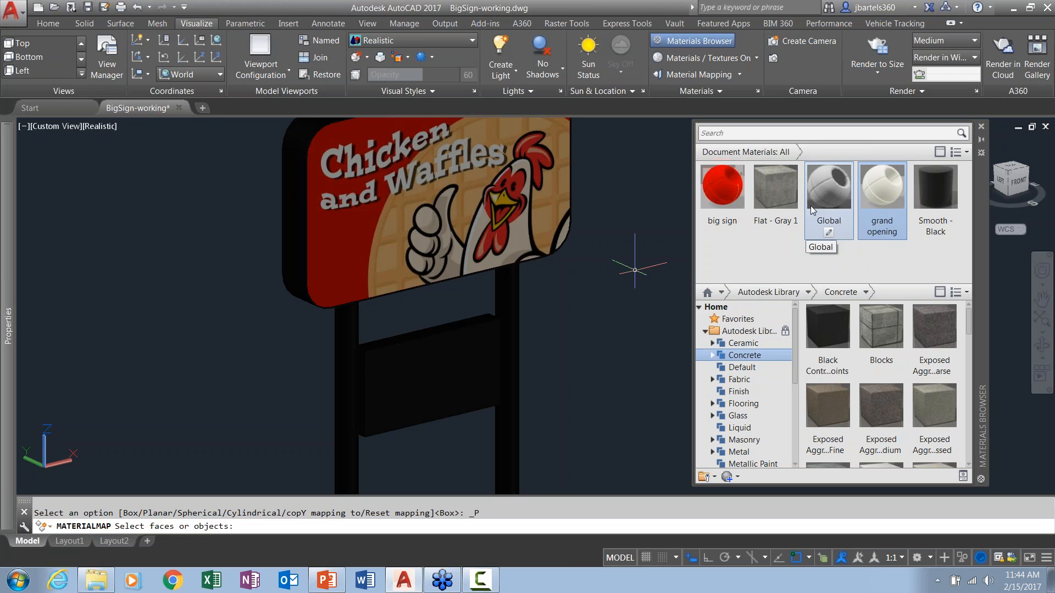
left_click_drag(885, 186, 439, 379)
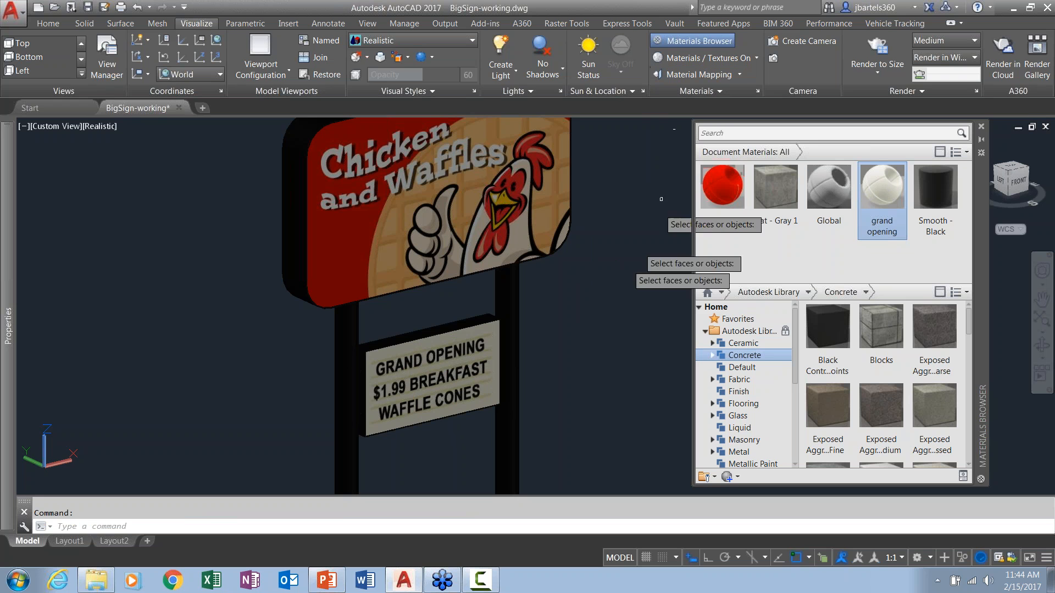
left_click(461, 389)
key("Return")
key("Return")
Close the materials browser, accept the front face's planar mapping and save the drawing.
left_click(980, 127)
scroll(732, 285, "down", 5)
middle_click_drag(741, 308, 650, 307)
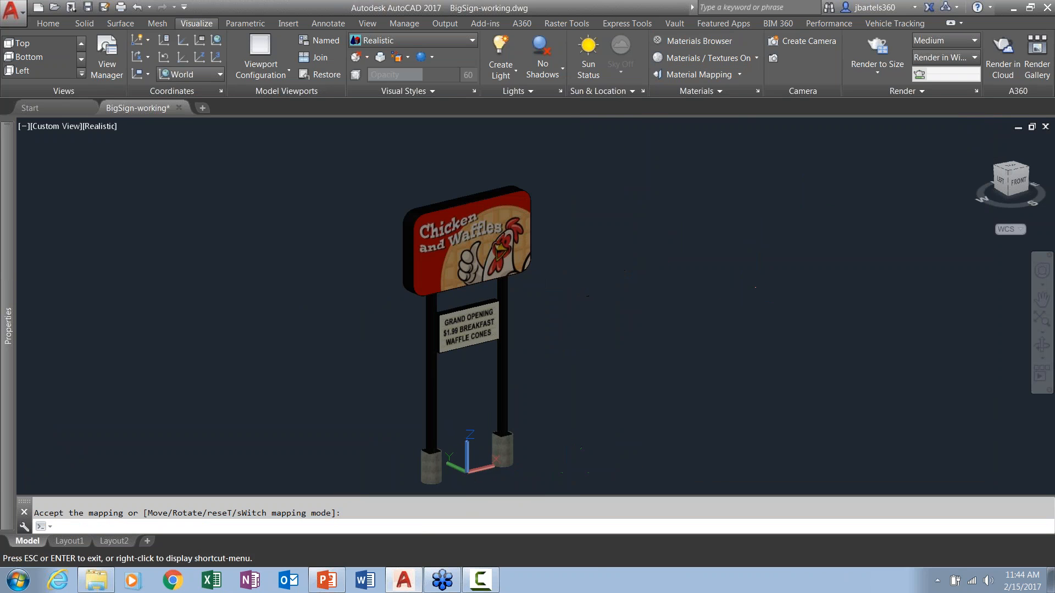
key("Return")
scroll(550, 321, "up", 3)
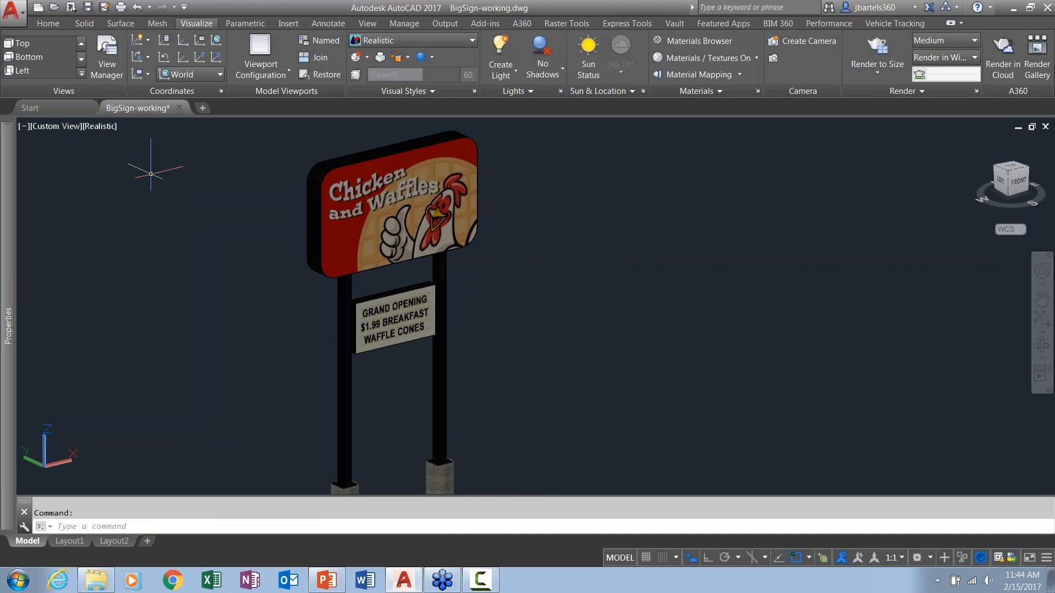
left_click(88, 6)
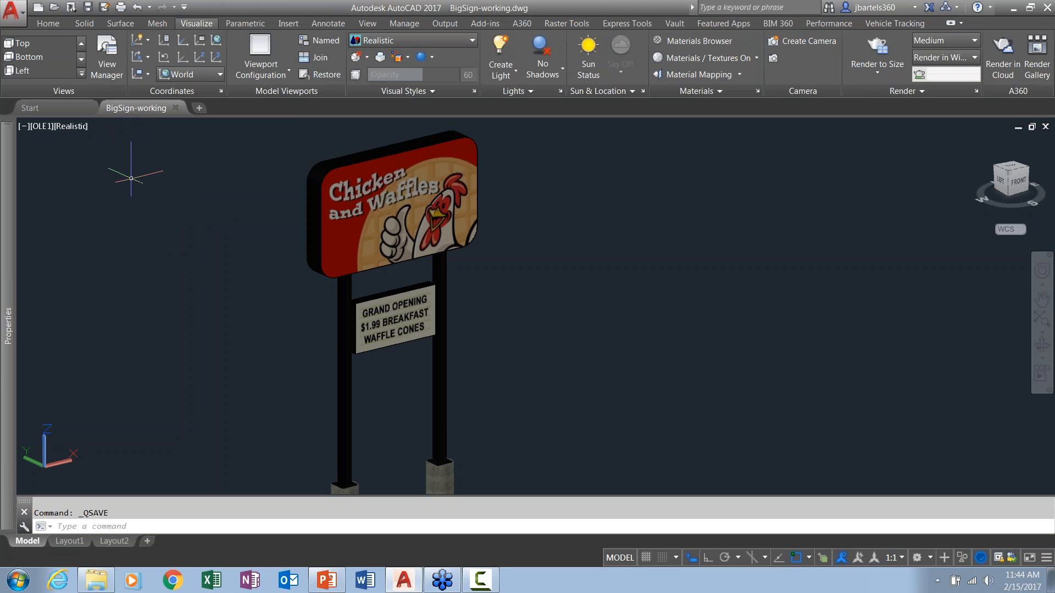
Start an FBX export of the drawing to the finished_FBX folder with the file name BigSign-final.fbx.
left_click(12, 11)
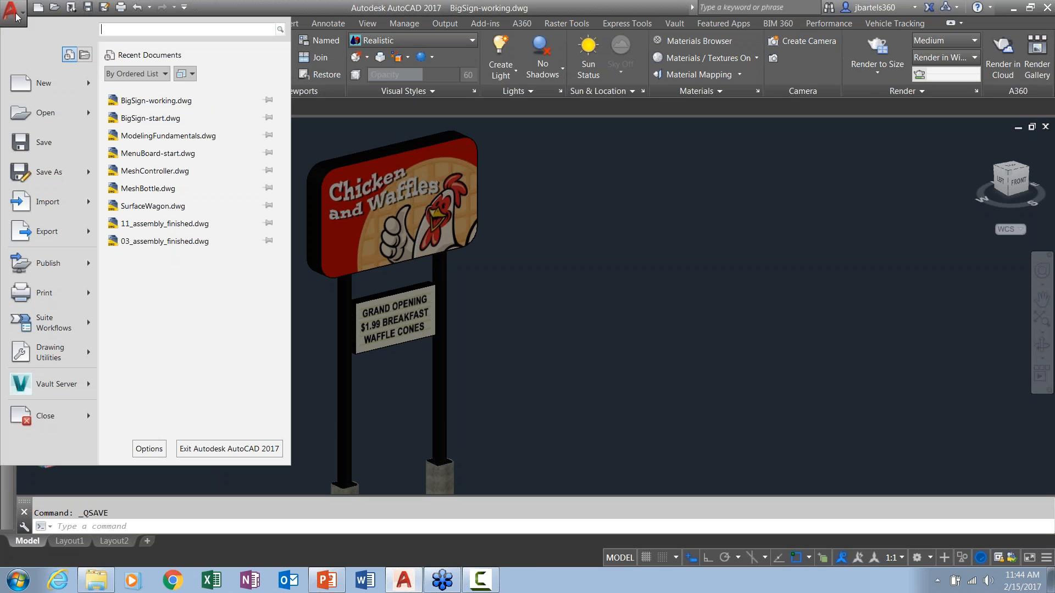
mouse_move(38, 231)
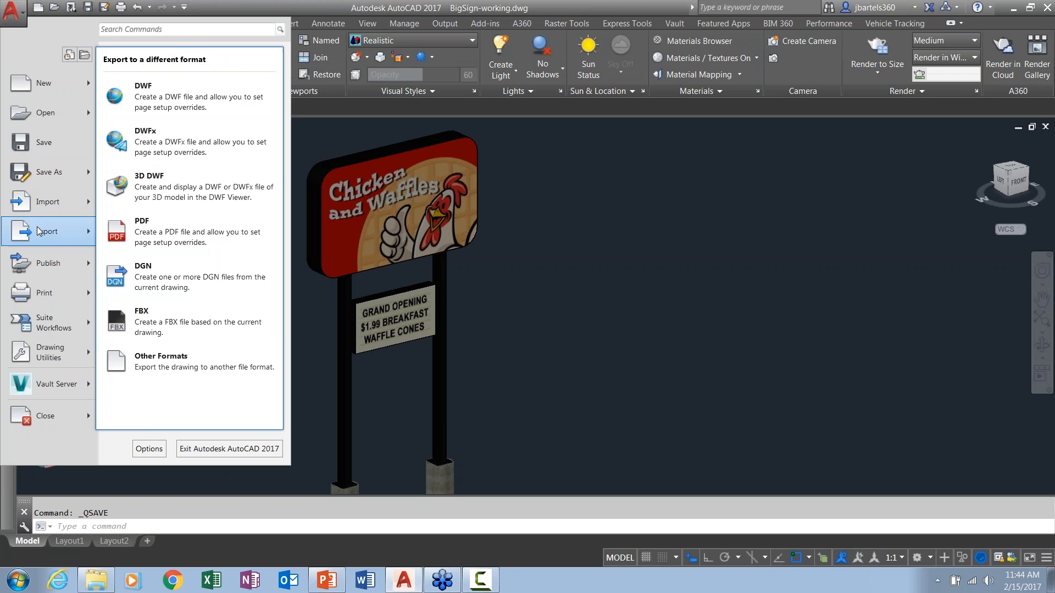
left_click(156, 317)
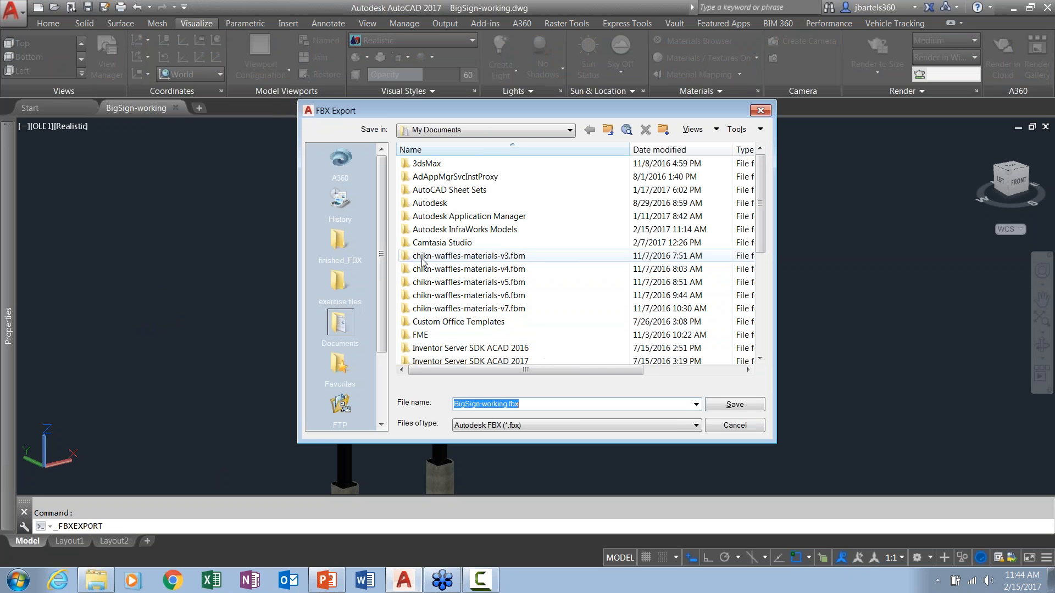
left_click(342, 243)
double_click(505, 403)
left_click_drag(505, 404, 503, 404)
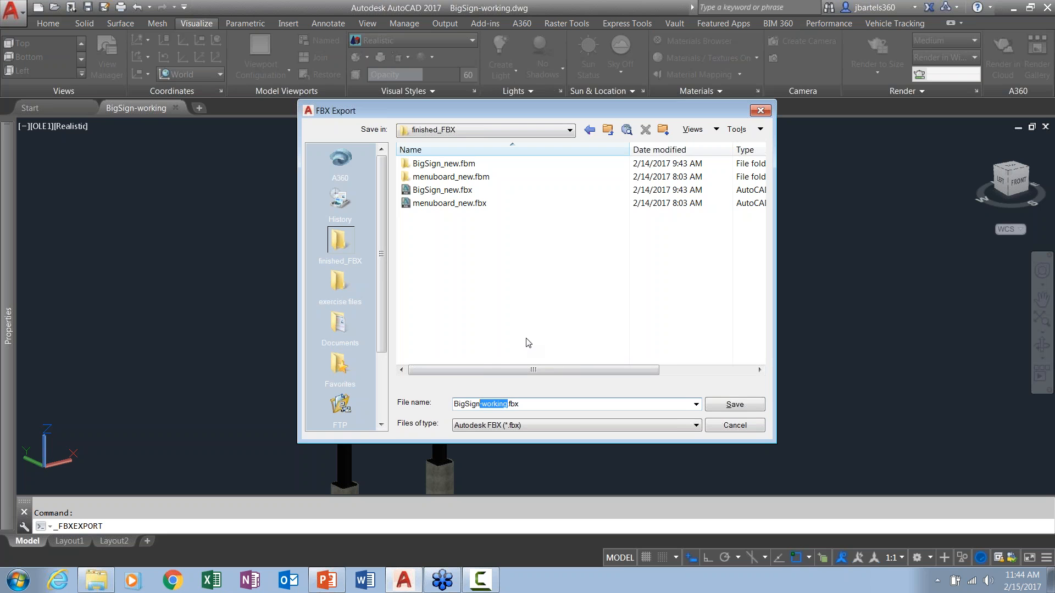
key("BackSpace")
type("-final")
key("Return")
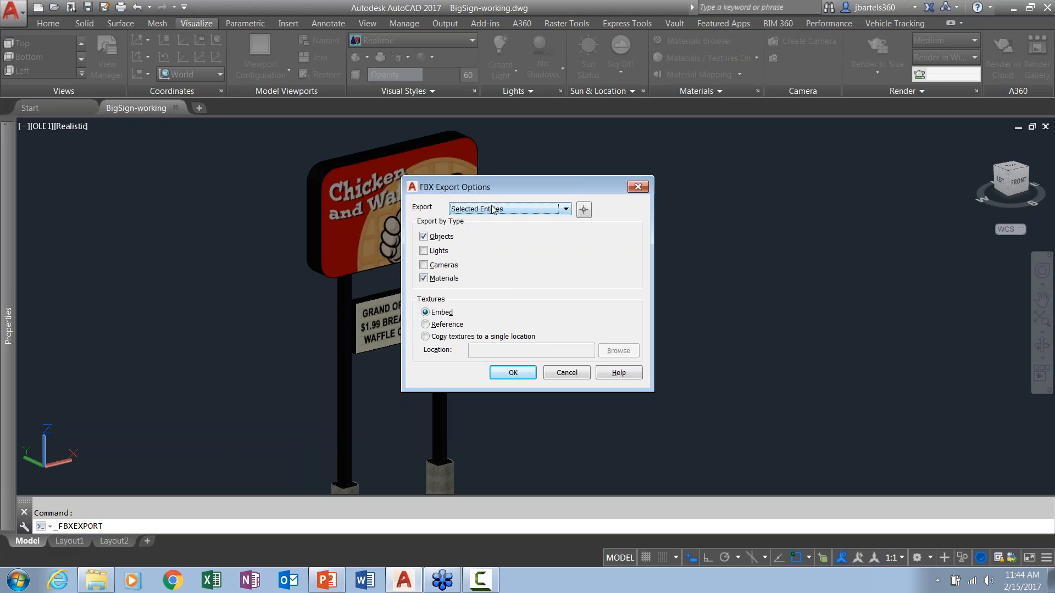
Select the entire sign, including its panels, posts and concrete bases, as the entities for the FBX export.
left_click(583, 209)
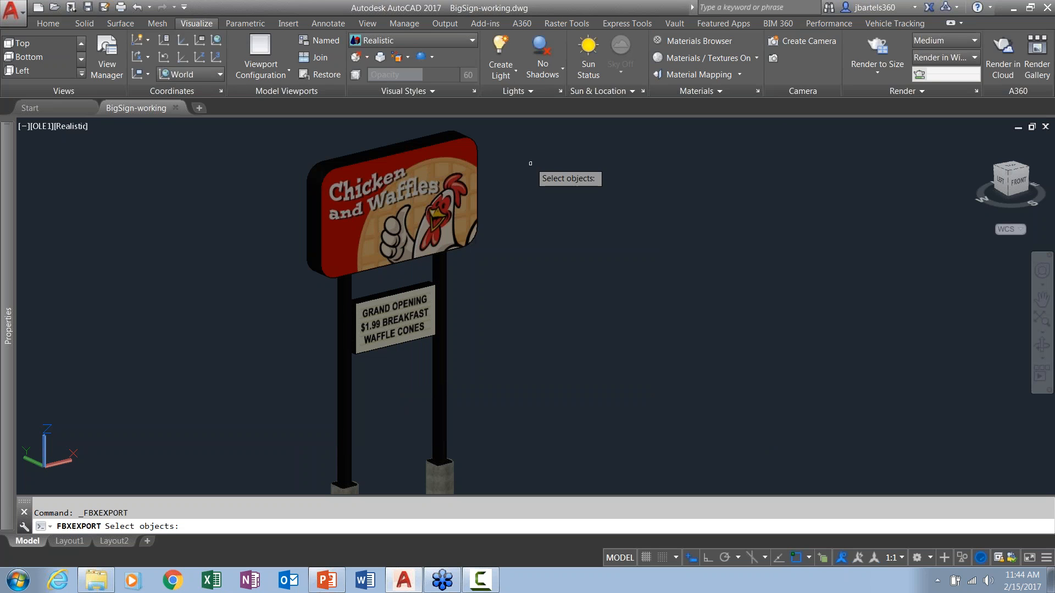
left_click(522, 136)
scroll(510, 179, "down", 3)
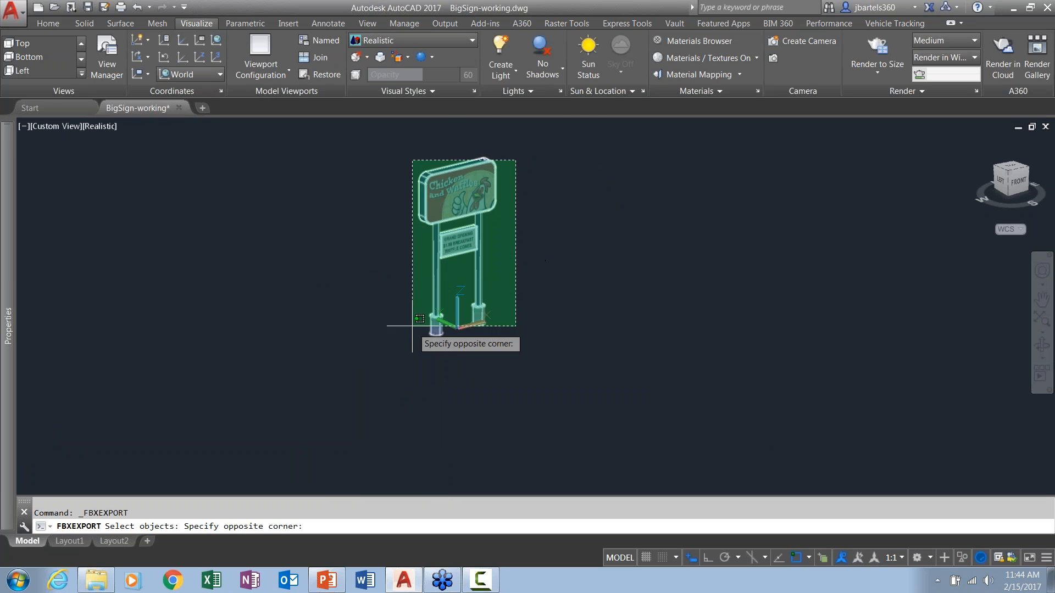
left_click(413, 345)
key("Return")
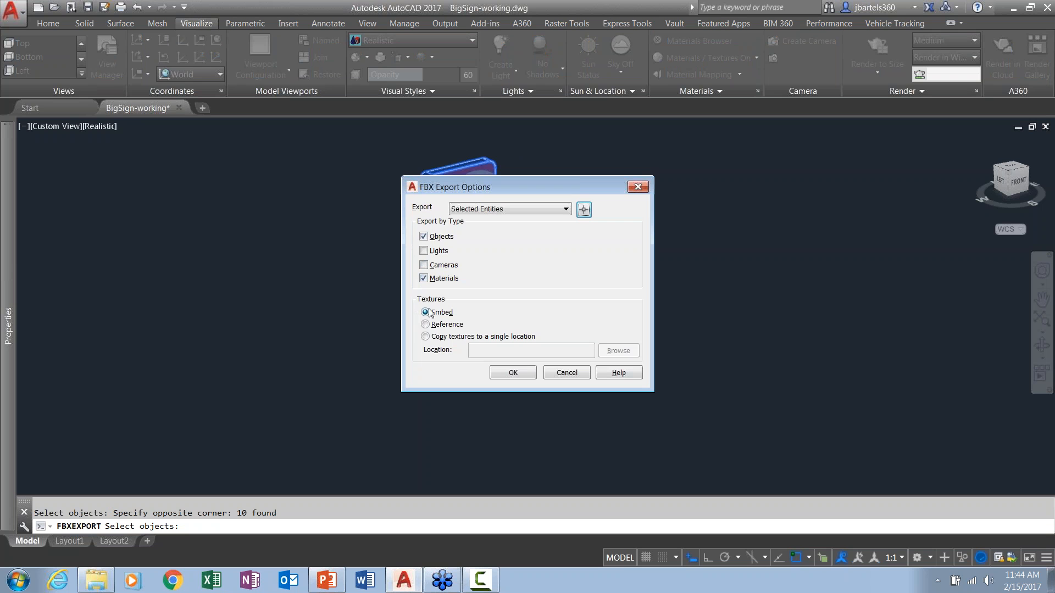
Run the FBX export of the selected sign with objects, materials and embedded textures, and close AutoCAD.
left_click(507, 374)
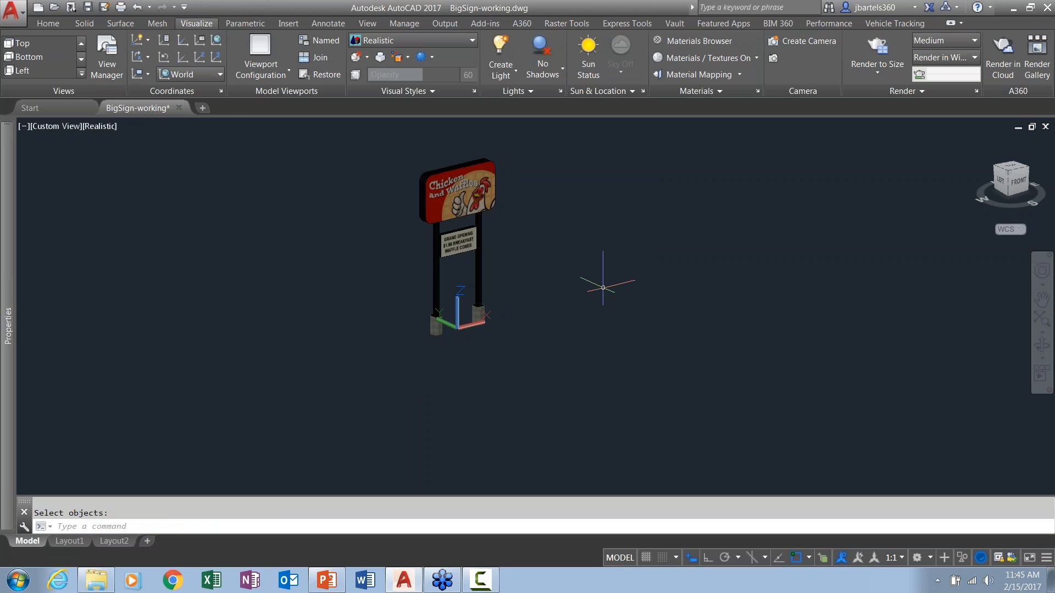
middle_click_drag(582, 268, 558, 328)
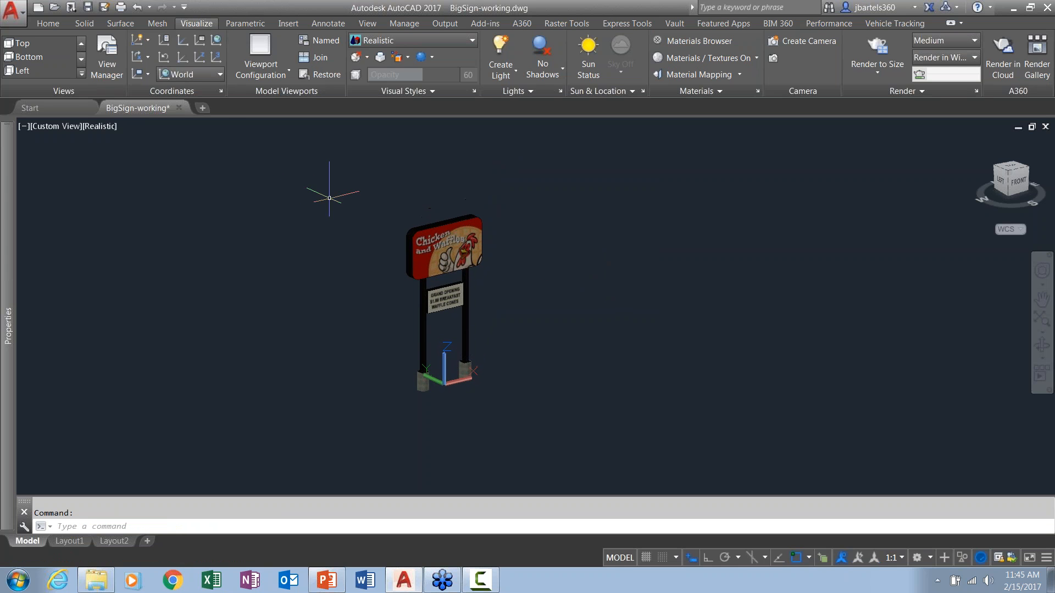
left_click(1047, 7)
left_click(586, 321)
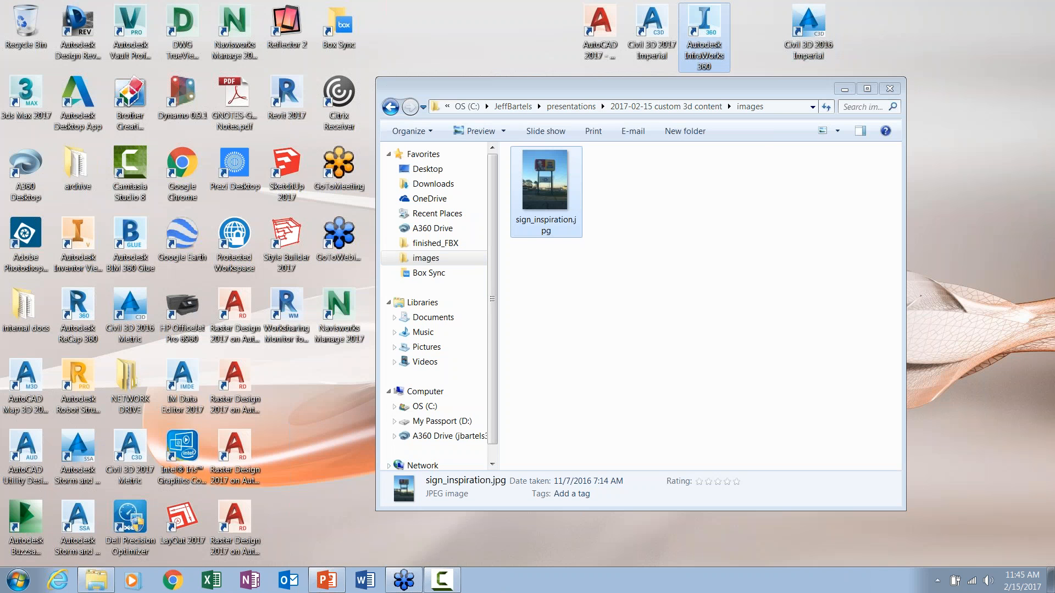
Switch to Autodesk InfraWorks 360 and open the demo-AU2016R model.
double_click(705, 28)
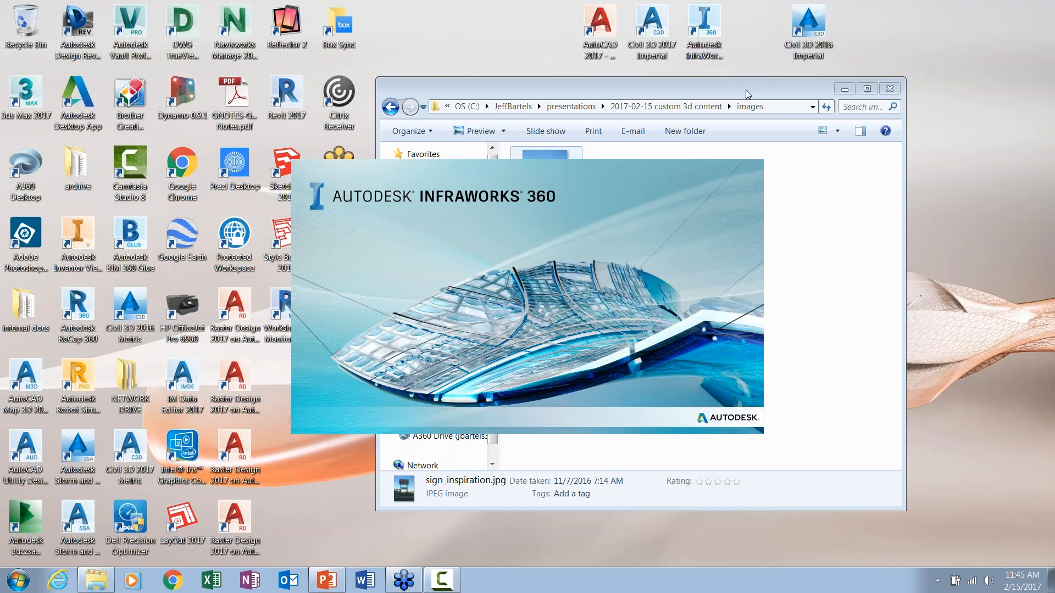
left_click(845, 89)
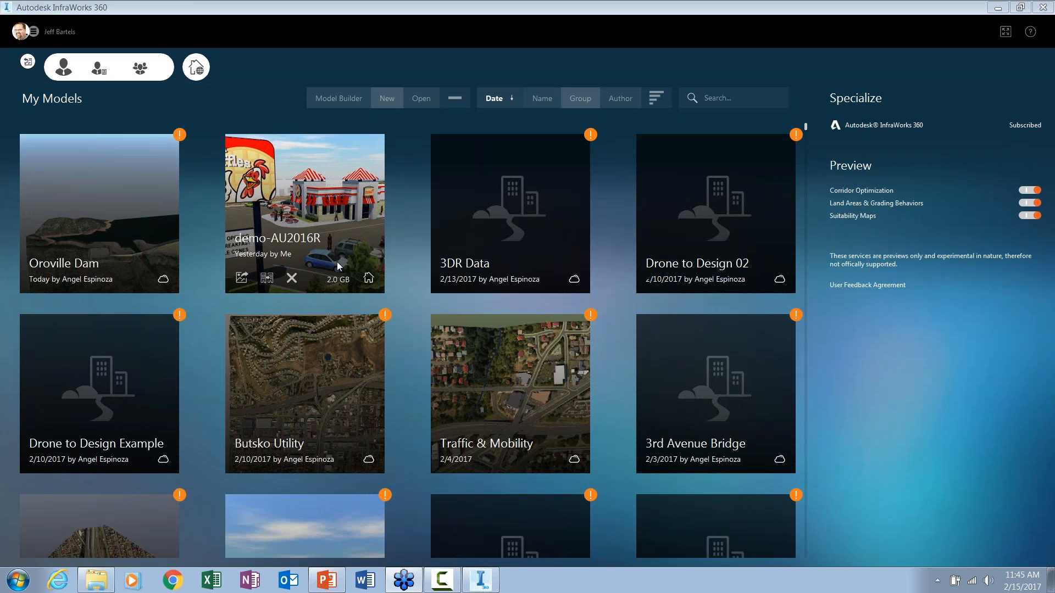
left_click(303, 221)
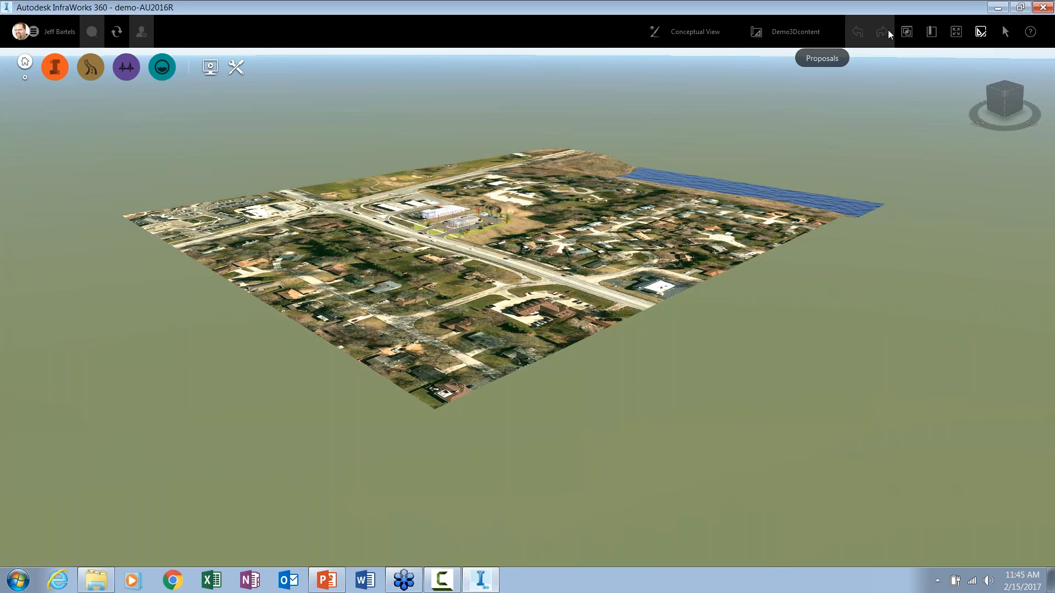
Go to the site-view bookmark and frame the restaurant site with the front lawn beside the drive.
left_click(929, 33)
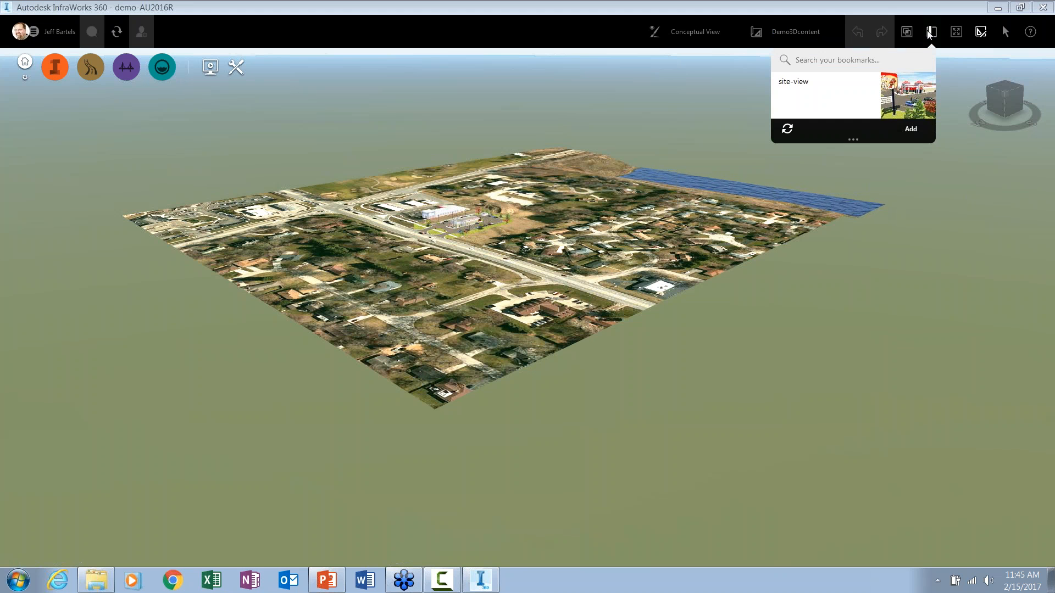
left_click(903, 98)
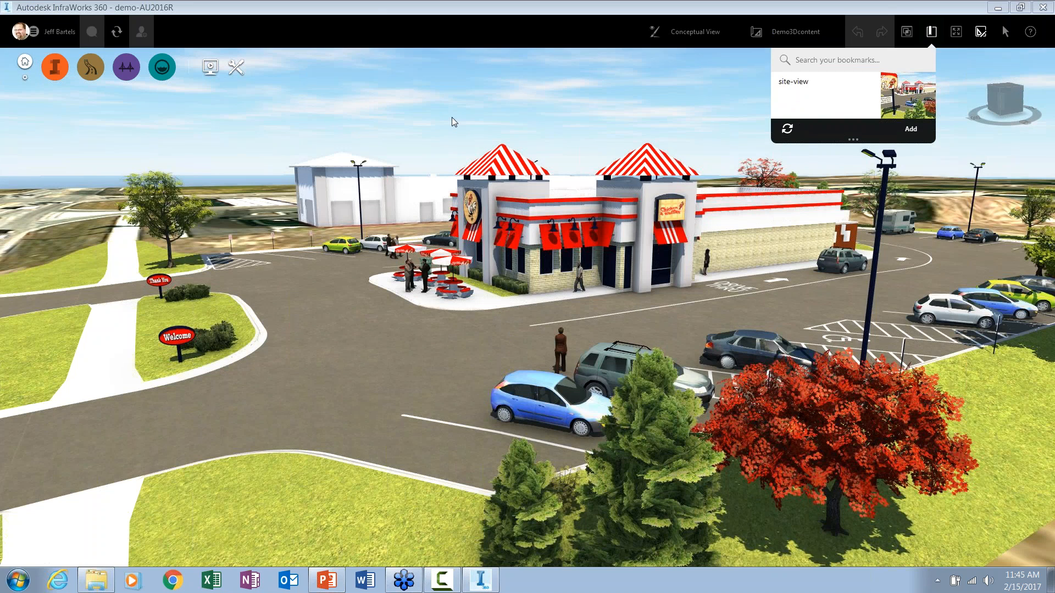
left_click(453, 122)
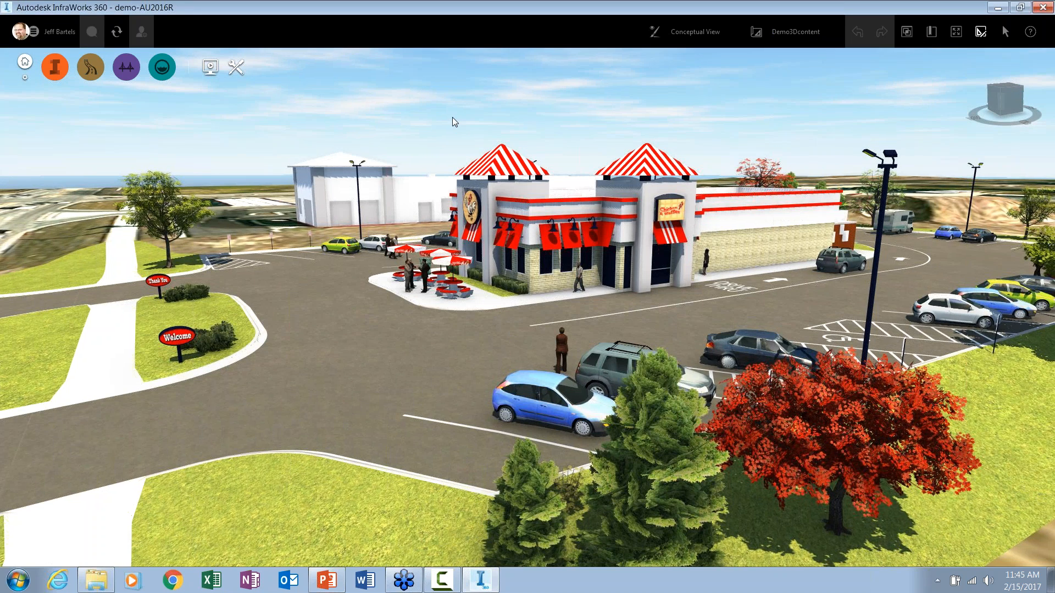
scroll(480, 273, "down", 1)
scroll(454, 357, "down", 1)
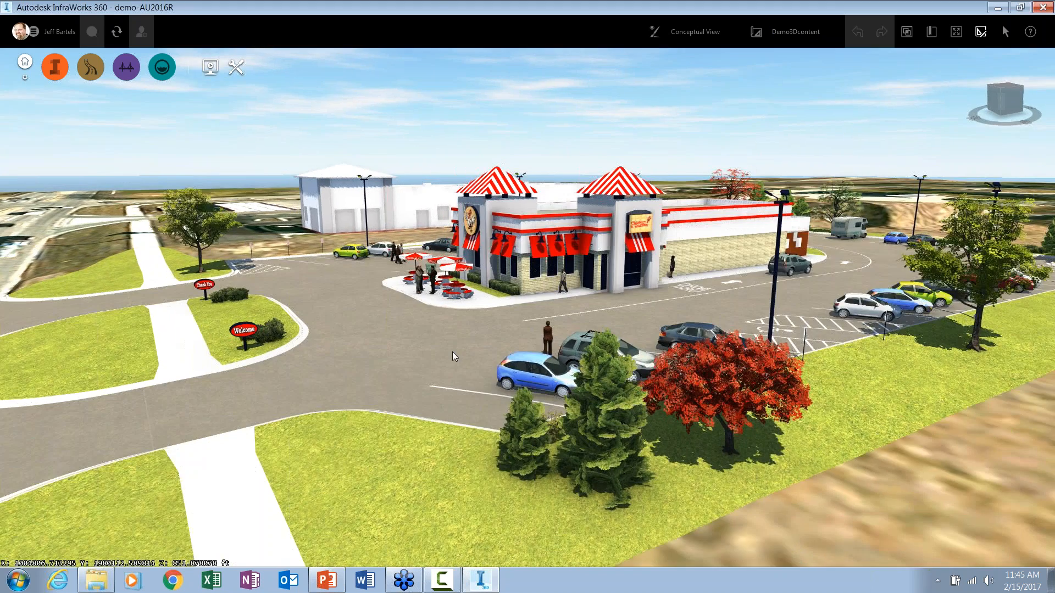
scroll(484, 346, "down", 1)
scroll(483, 346, "down", 1)
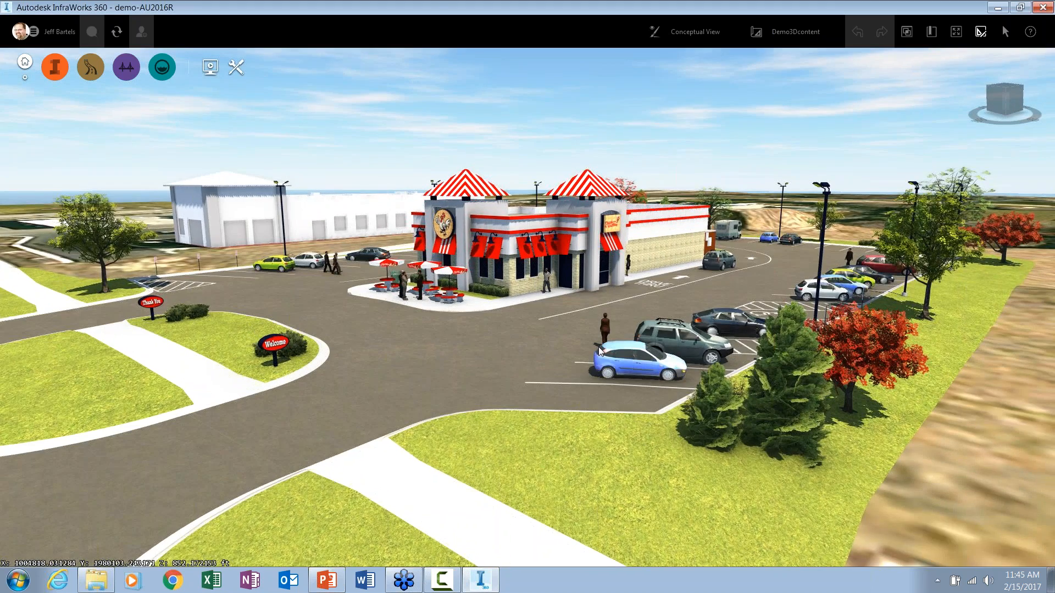
middle_click_drag(606, 349, 553, 348)
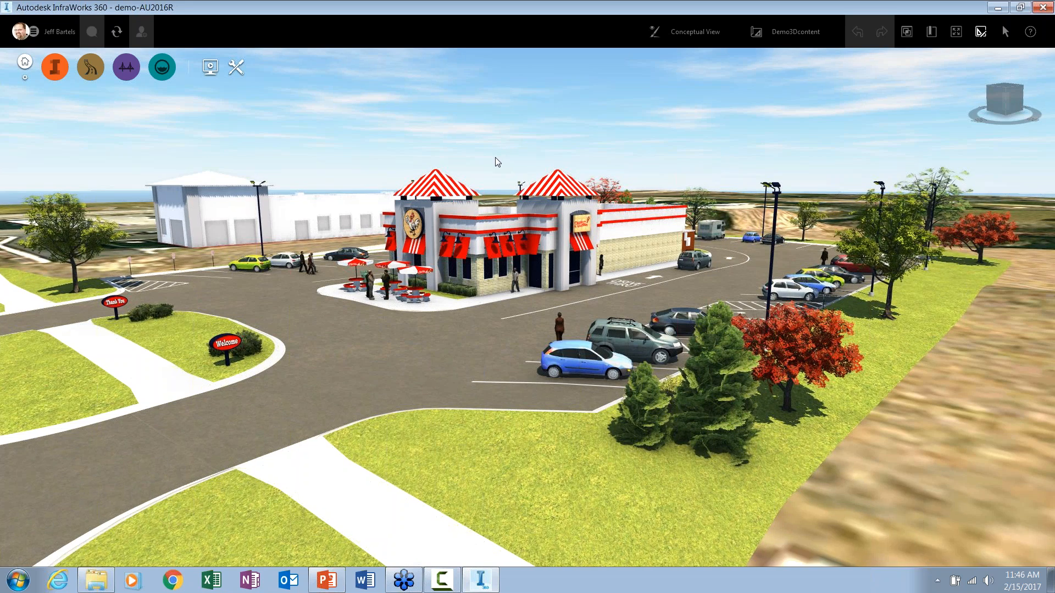
left_click_drag(496, 158, 523, 175)
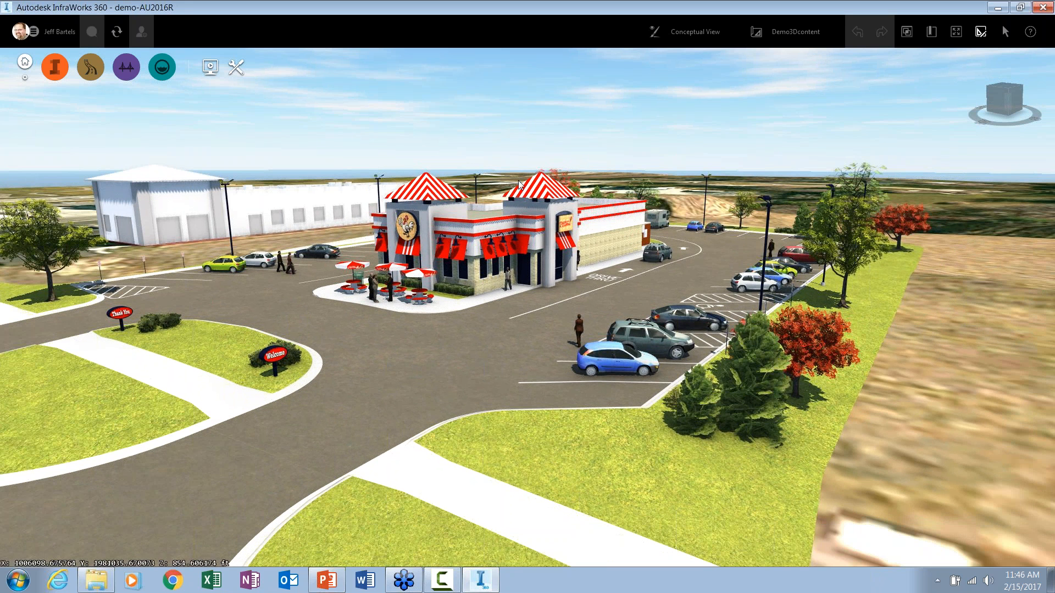
key("super+e")
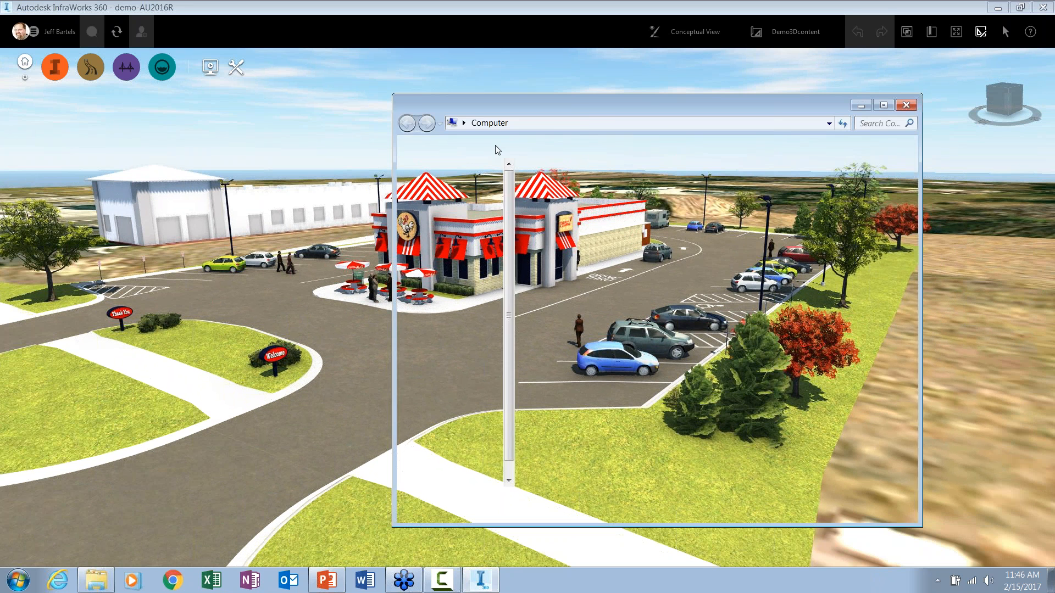
left_click(462, 261)
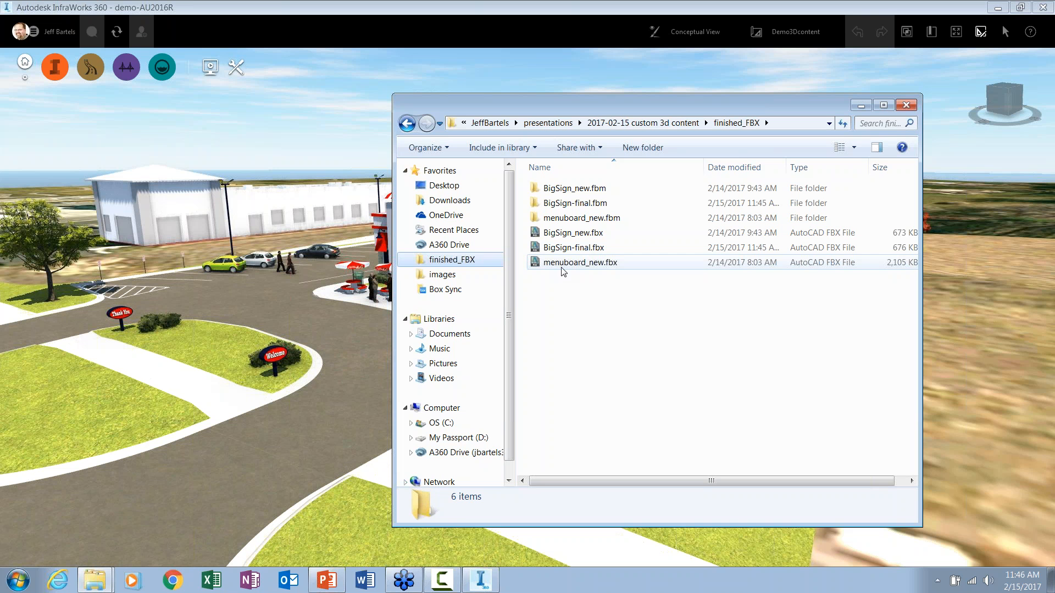
left_click_drag(572, 268, 346, 354)
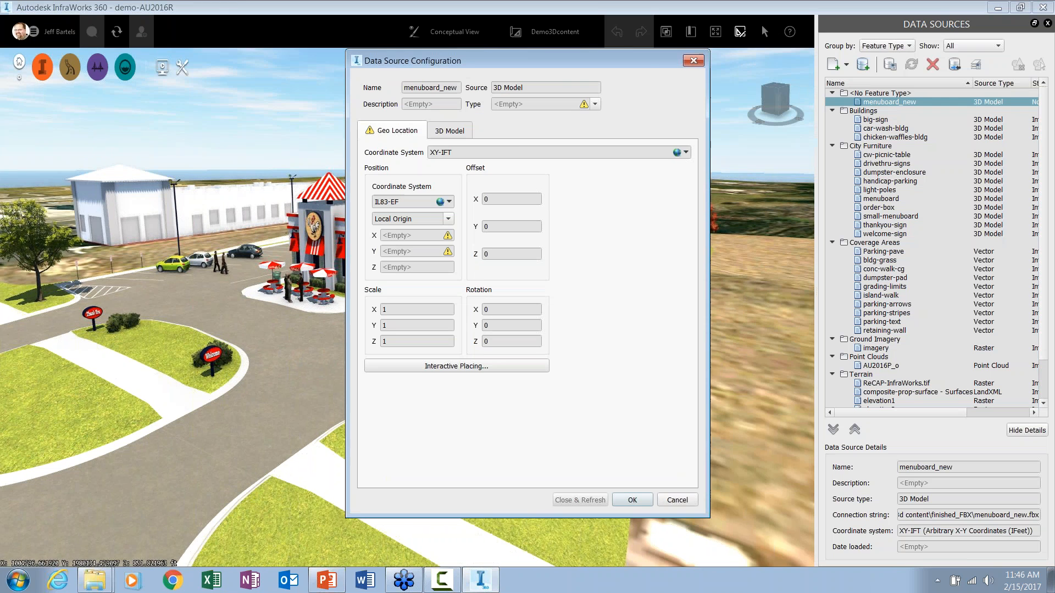
left_click(569, 104)
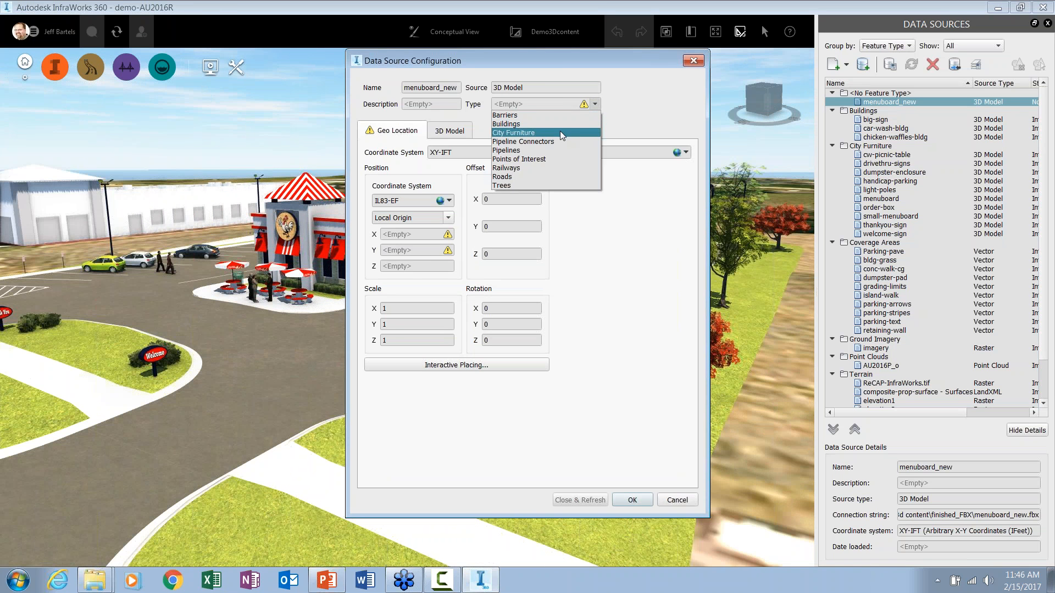
left_click(563, 134)
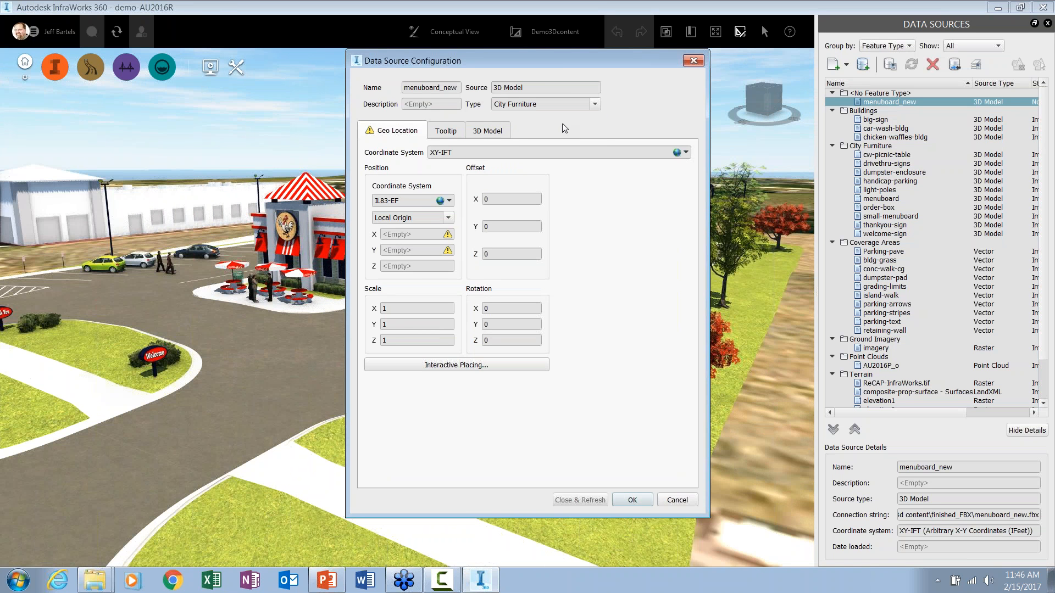
left_click(489, 133)
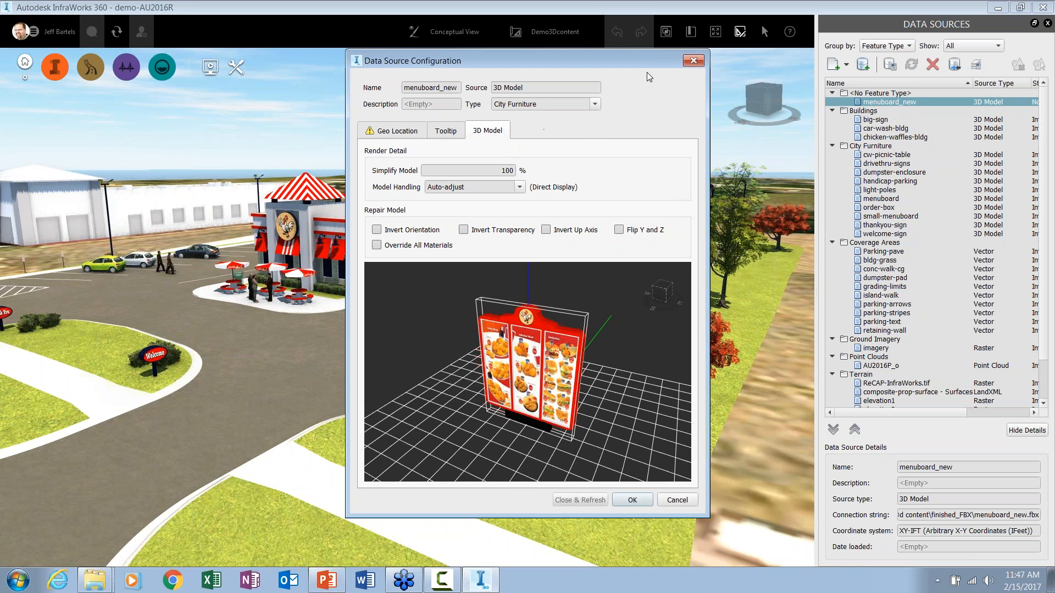
left_click(694, 61)
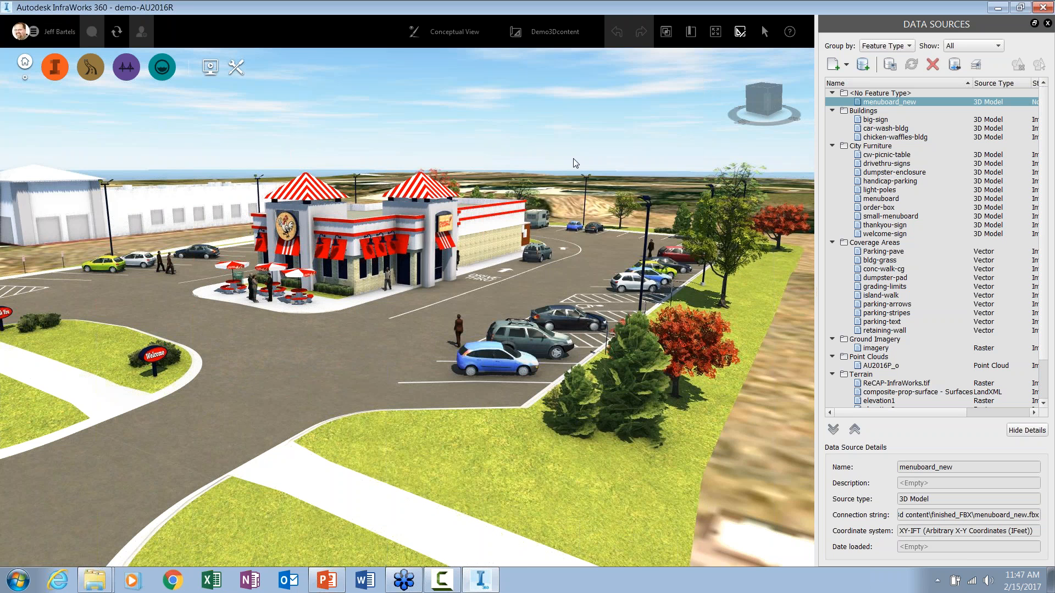
right_click(868, 103)
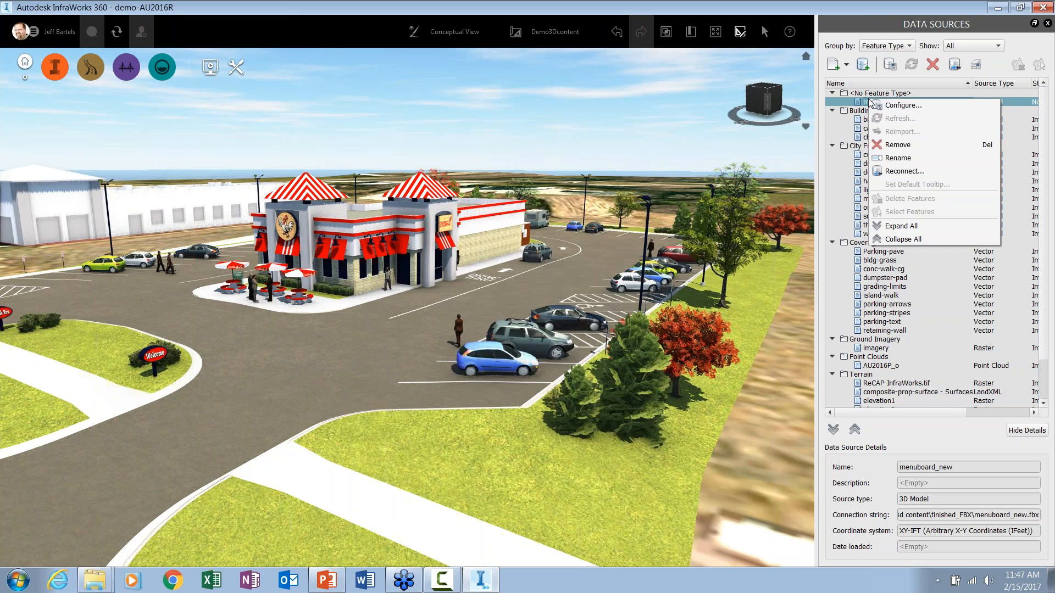
left_click(895, 144)
left_click(578, 303)
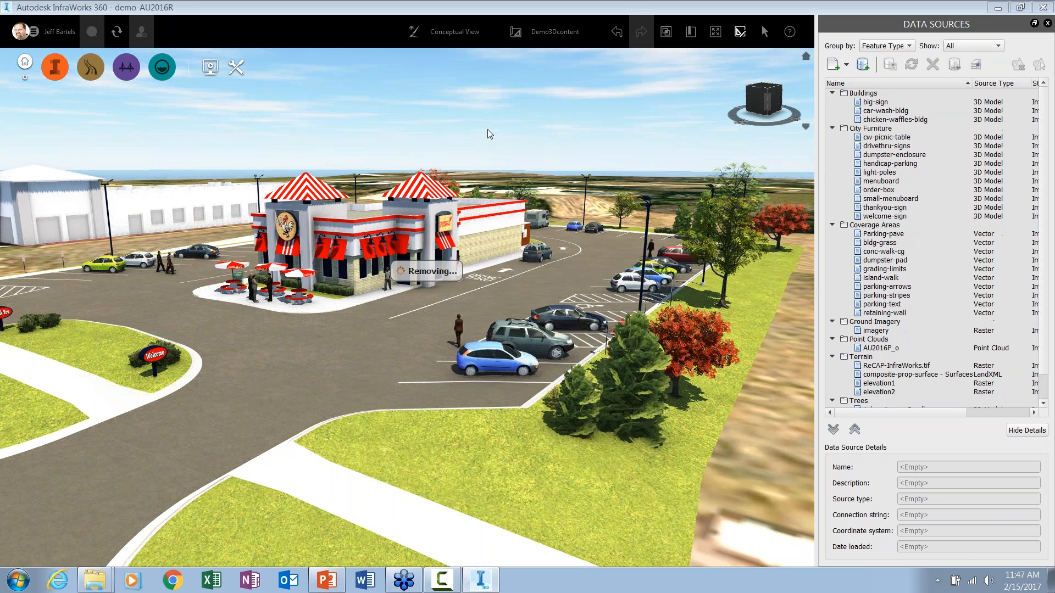
Add BigSign-final.fbx from the finished_FBX folder to the model as a 3D model data source.
key("super+e")
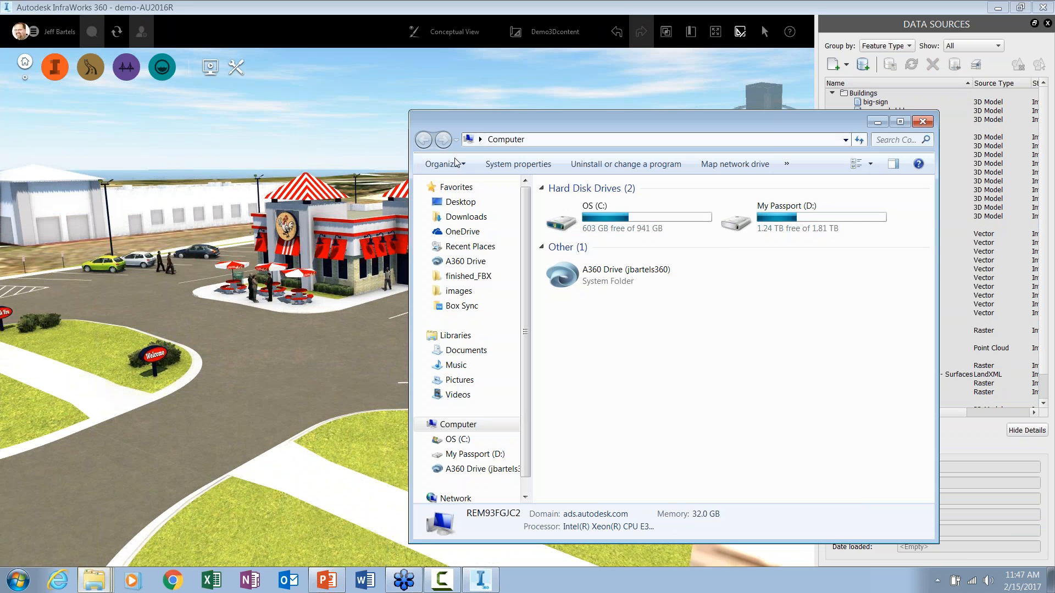
left_click(468, 276)
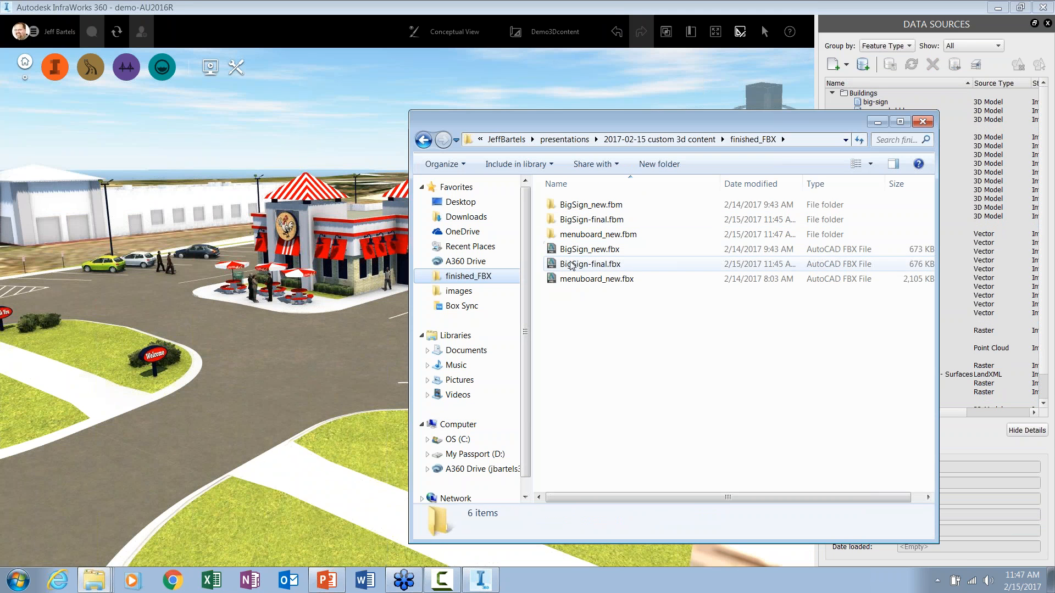
left_click_drag(571, 266, 293, 375)
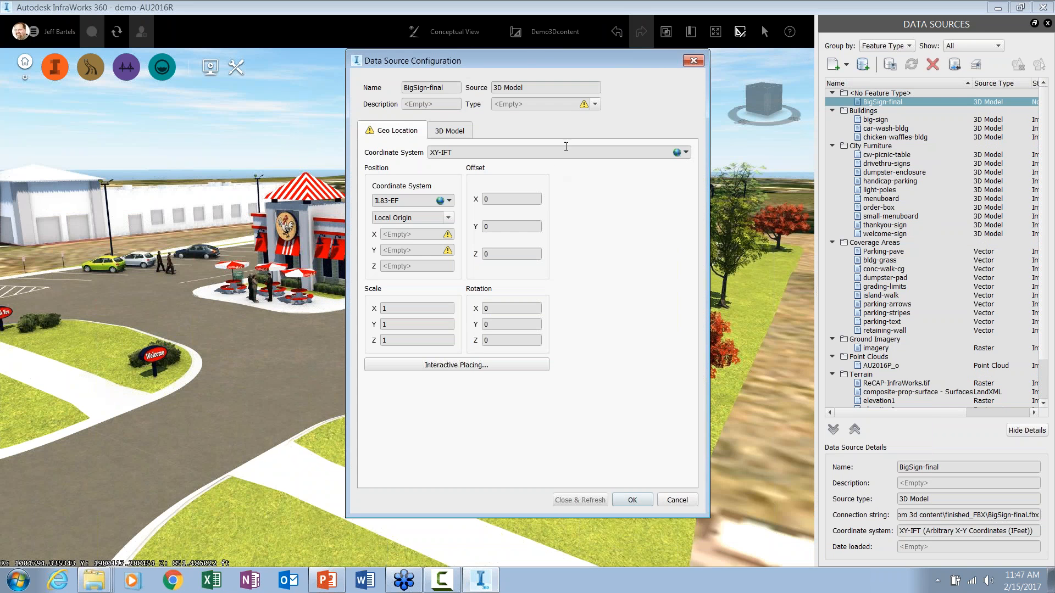
Set the BigSign-final data source type to City Furniture and inspect its 3D model preview.
left_click(596, 105)
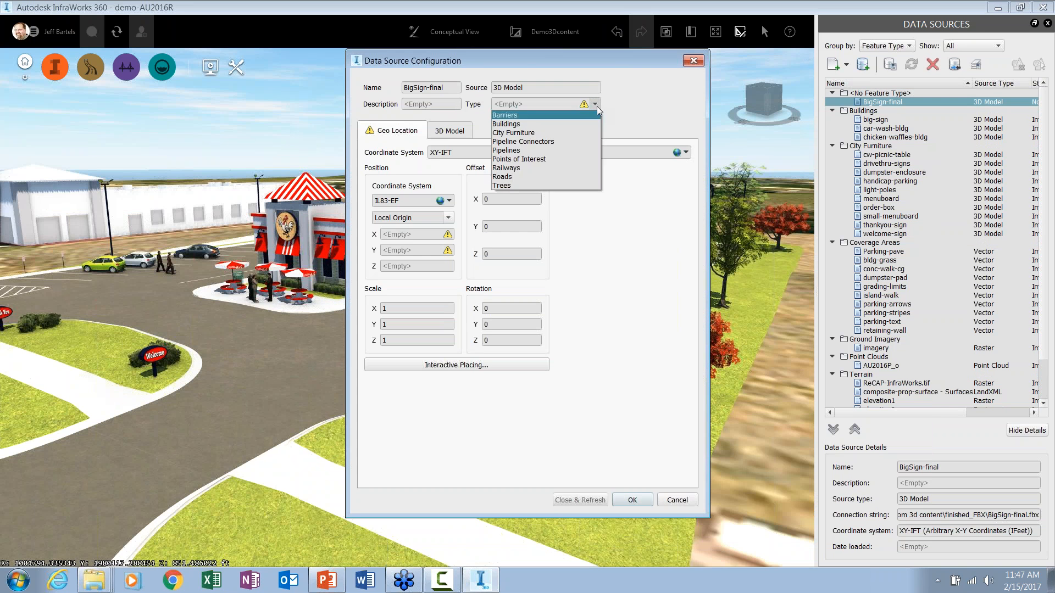
left_click(526, 132)
left_click(487, 131)
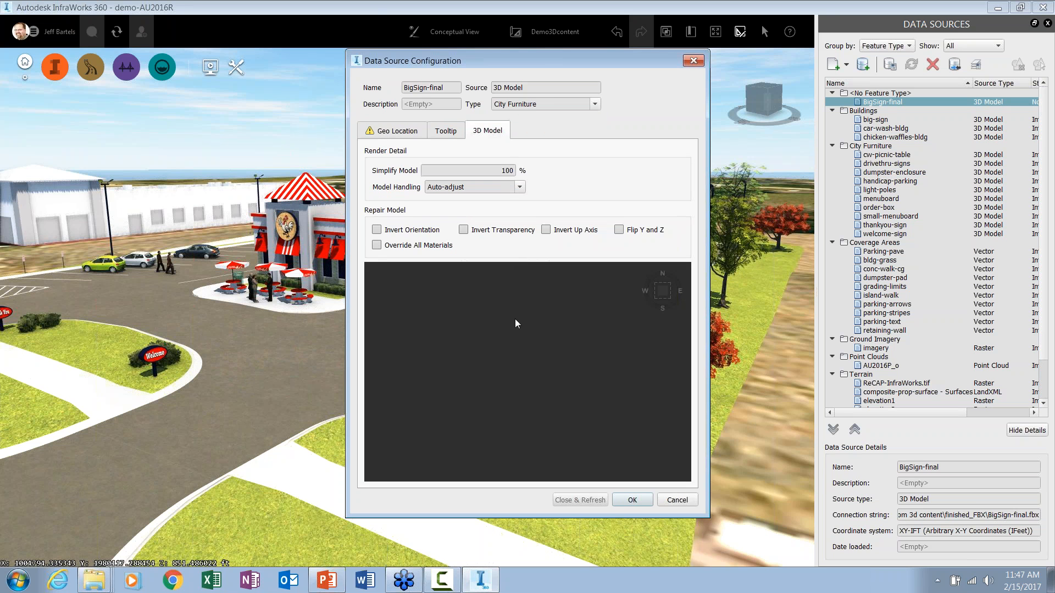
left_click_drag(489, 397, 541, 386)
Place the big sign interactively on the front lawn near the drive entrance and refresh the data source.
left_click(394, 132)
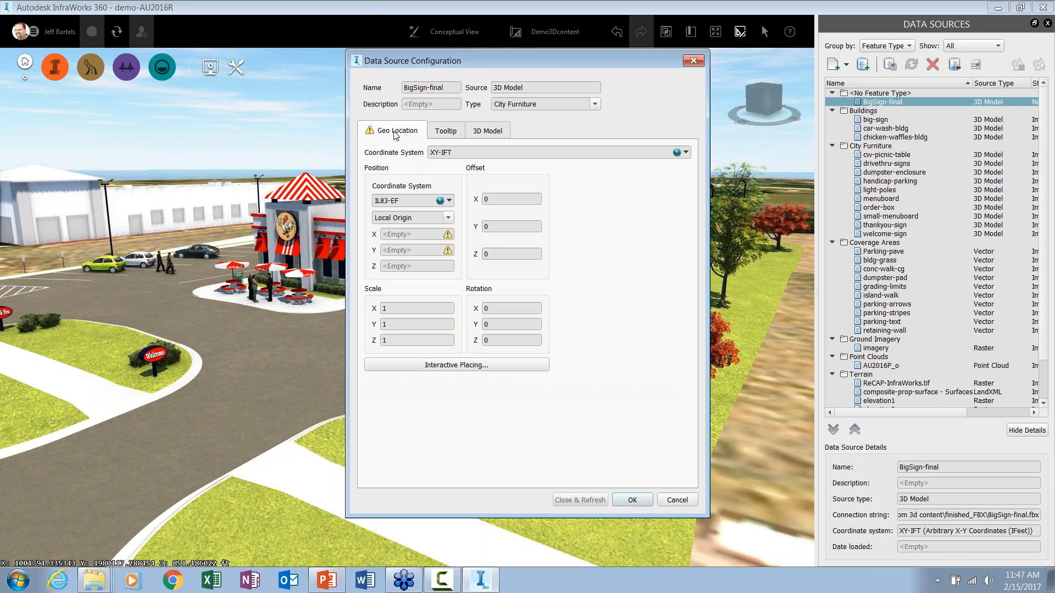
left_click(449, 366)
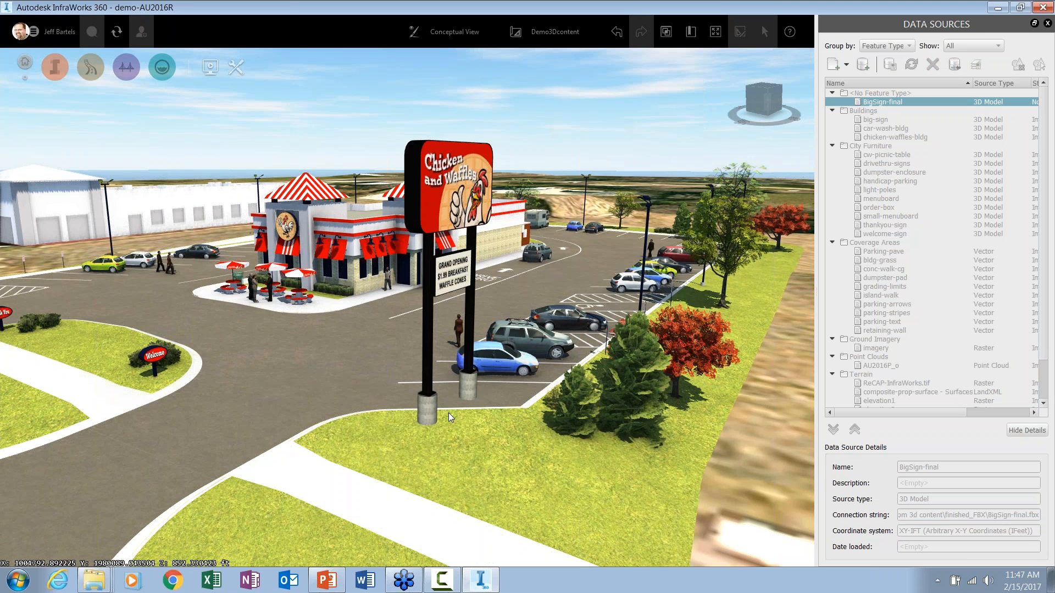
left_click(470, 467)
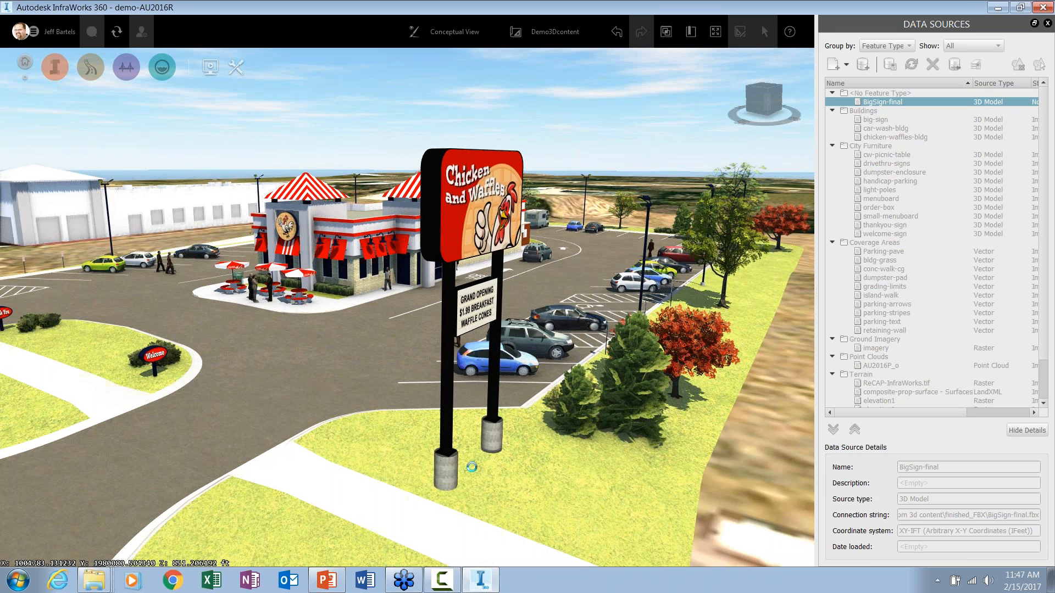
left_click(579, 500)
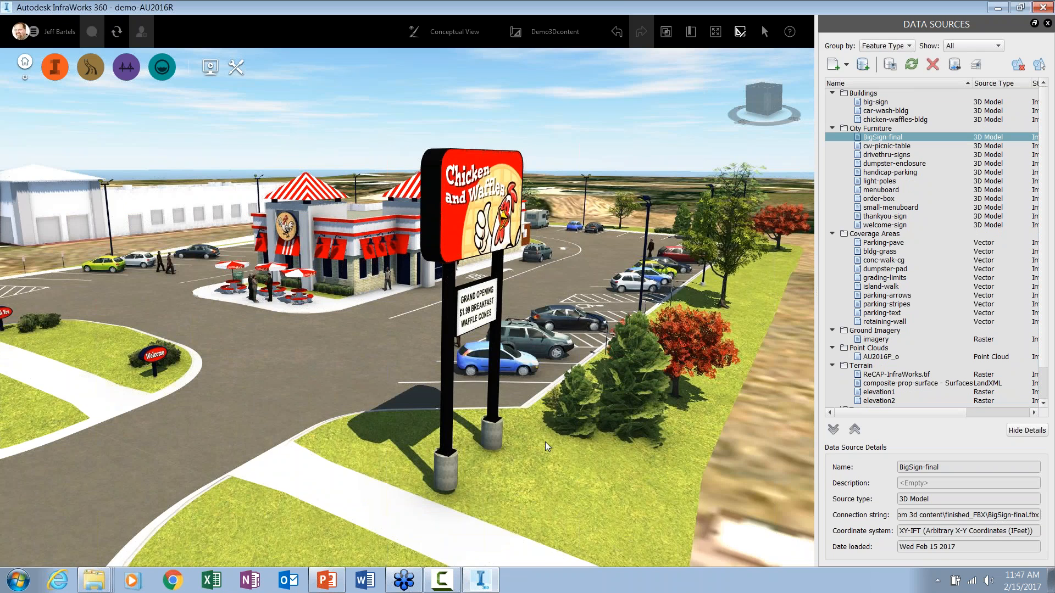
Lower the placed big sign so its concrete bases sit mostly in the ground, and check the bases up close.
left_click_drag(519, 484, 534, 487)
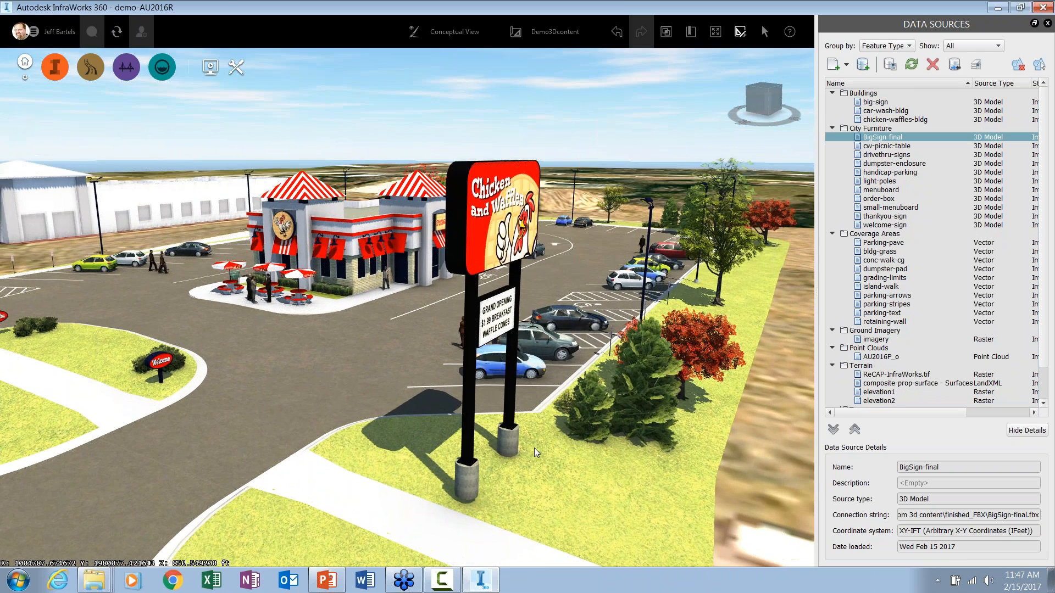
left_click(501, 223)
left_click_drag(466, 505, 470, 531)
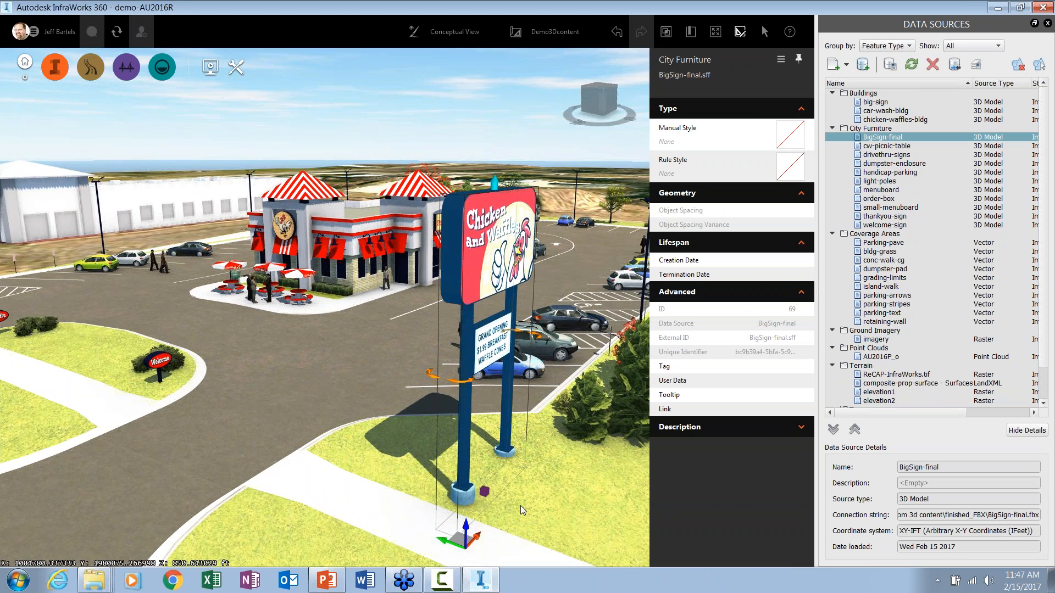
scroll(521, 506, "up", 2)
scroll(520, 510, "up", 3)
scroll(479, 492, "up", 2)
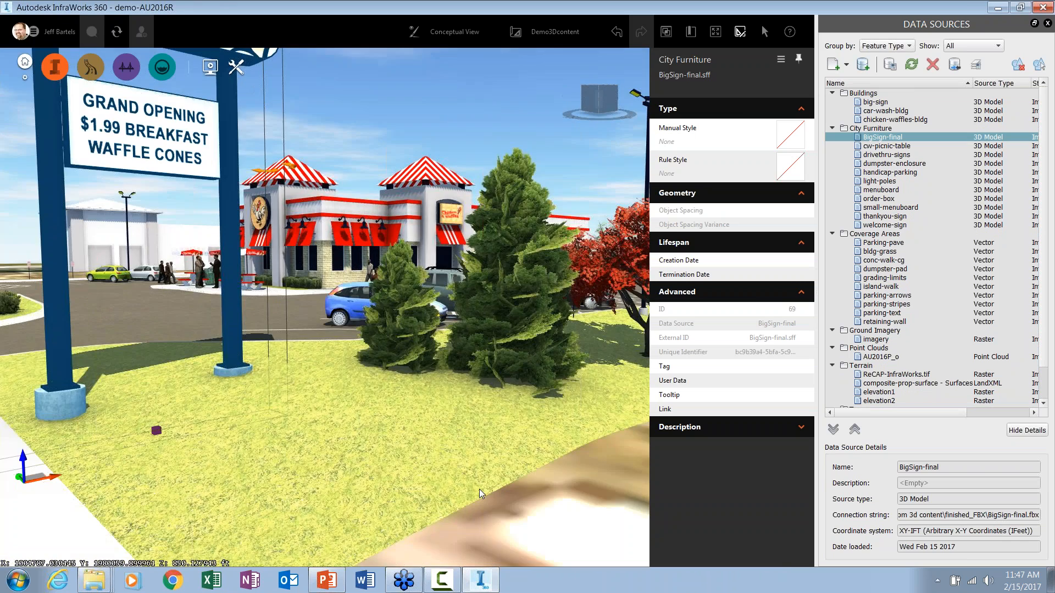
scroll(479, 493, "down", 2)
scroll(327, 381, "down", 2)
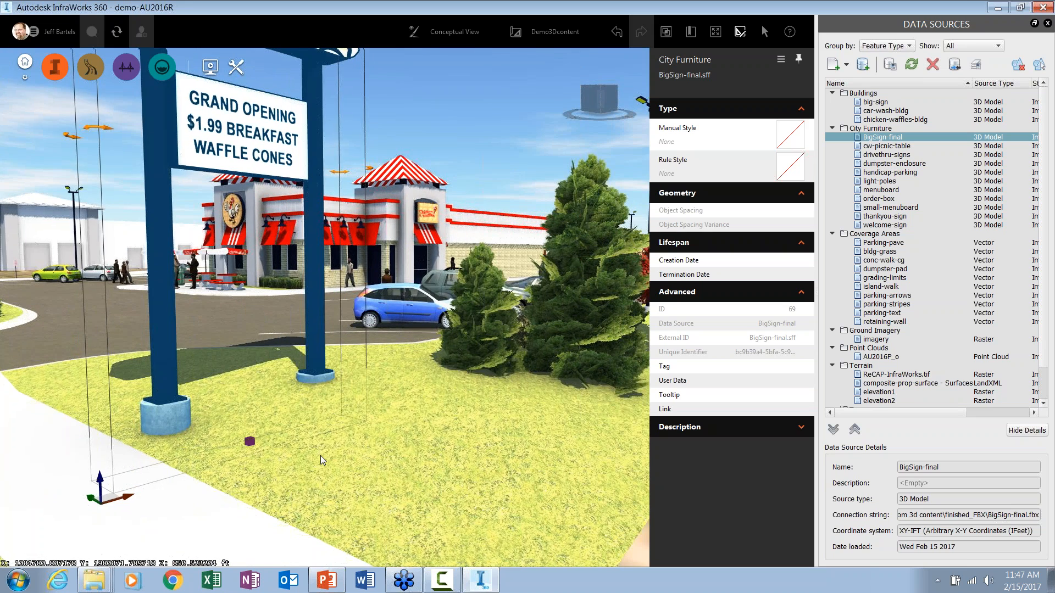
Shift the placed big sign slightly across the lawn beside the drive entrance, deselect it and review the site.
left_click_drag(322, 459, 462, 457)
middle_click_drag(462, 458, 360, 449)
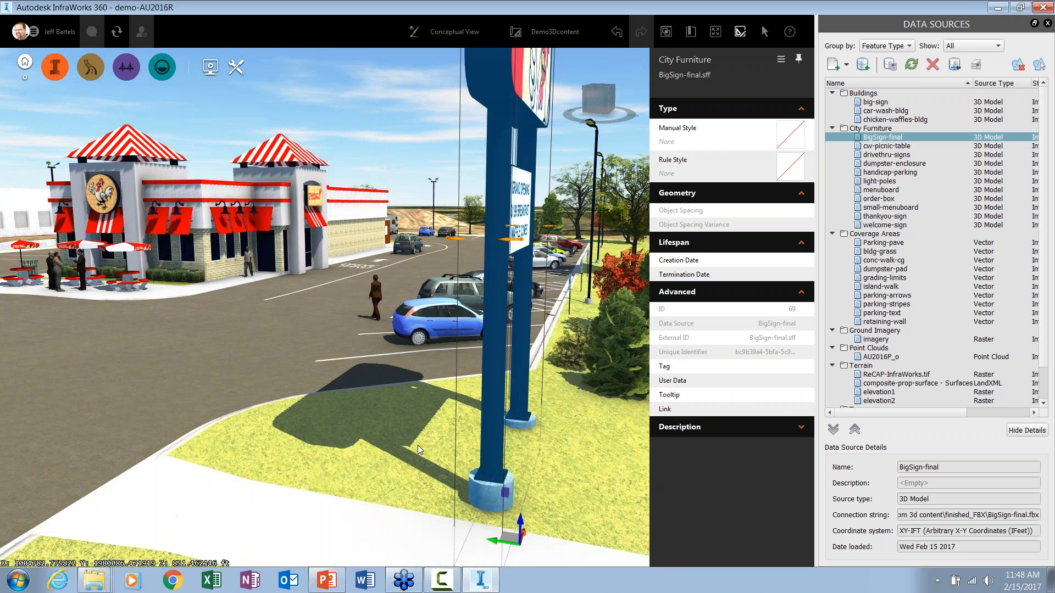
left_click_drag(503, 536, 490, 533)
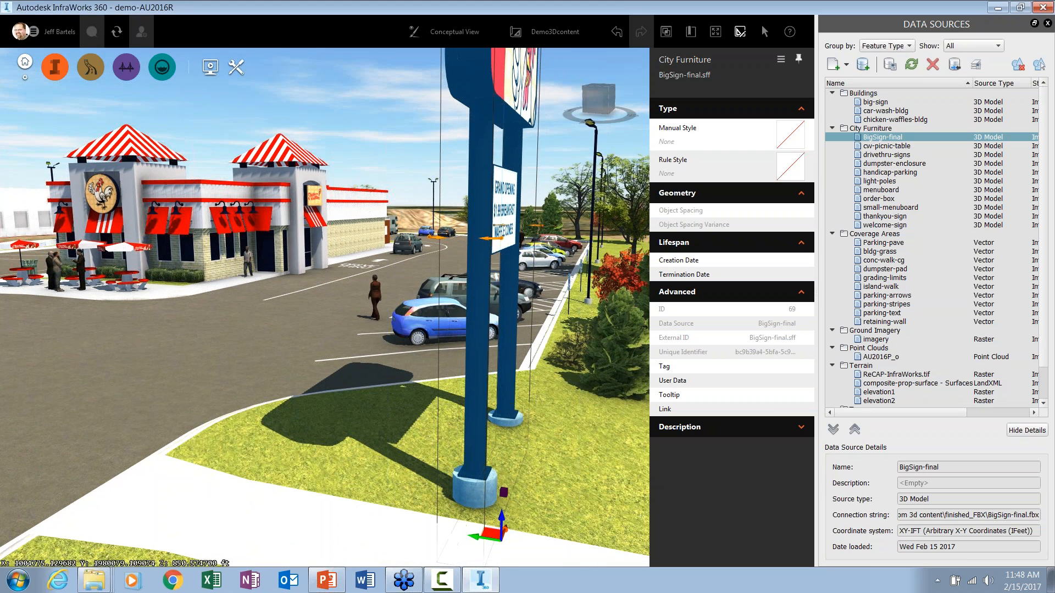
scroll(556, 474, "down", 1)
left_click_drag(557, 473, 521, 487)
key("Escape")
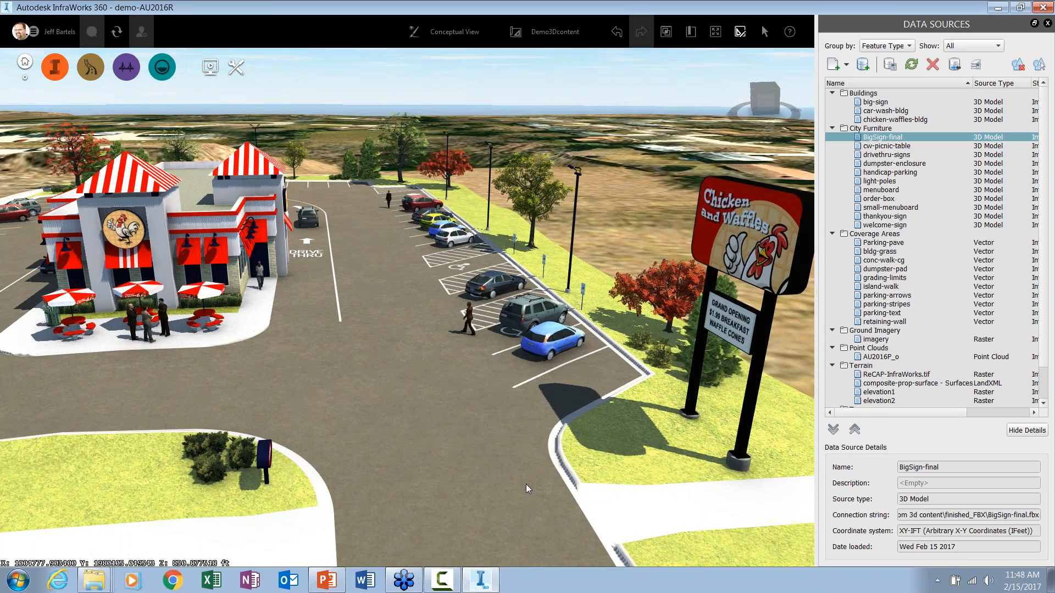
left_click_drag(521, 488, 438, 497)
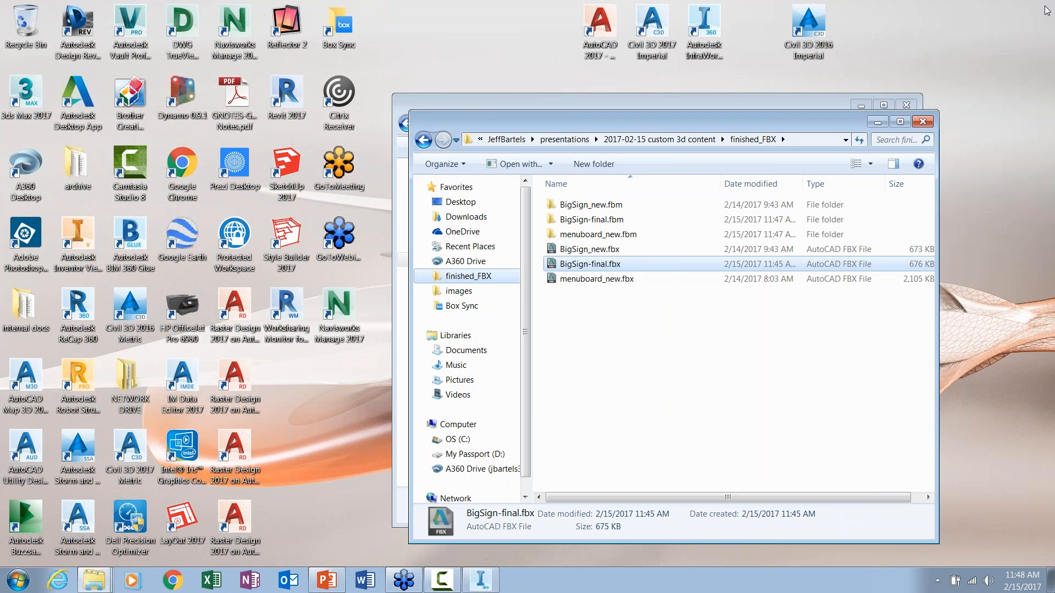
Switch to AutoCAD 2017, open the recent MenuBoard-start drawing and show its sketch lines in an angled 3D view.
double_click(600, 25)
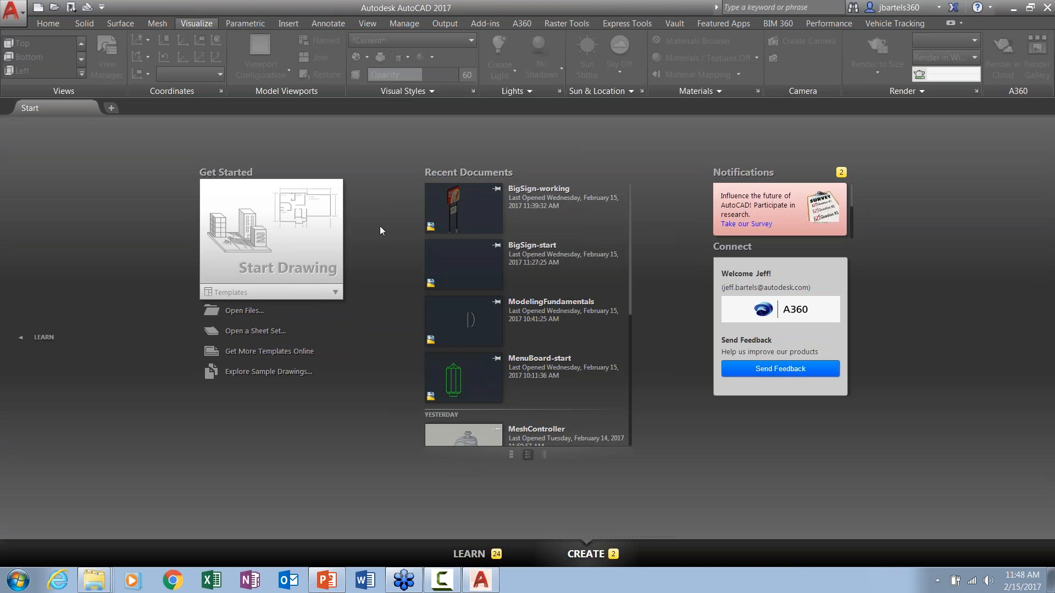
left_click(466, 373)
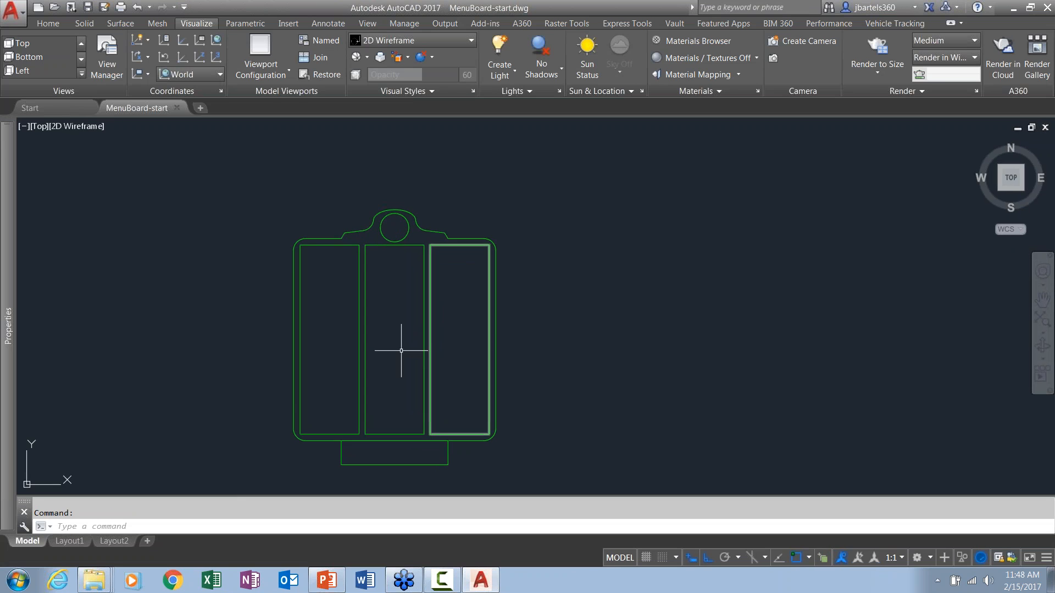
middle_click_drag(401, 351, 474, 320)
scroll(460, 331, "up", 2)
scroll(460, 331, "down", 2)
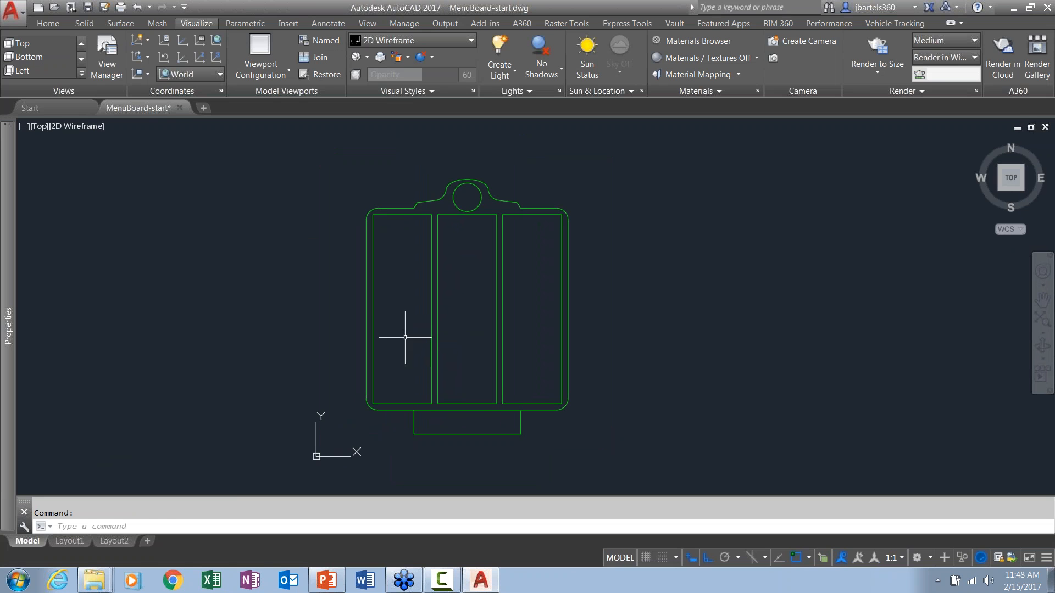
mouse_move(405, 337)
middle_mouse_down("shift")
mouse_move(440, 322)
mouse_move(447, 290)
mouse_move(430, 236)
middle_mouse_up("shift")
scroll(439, 365, "up", 4)
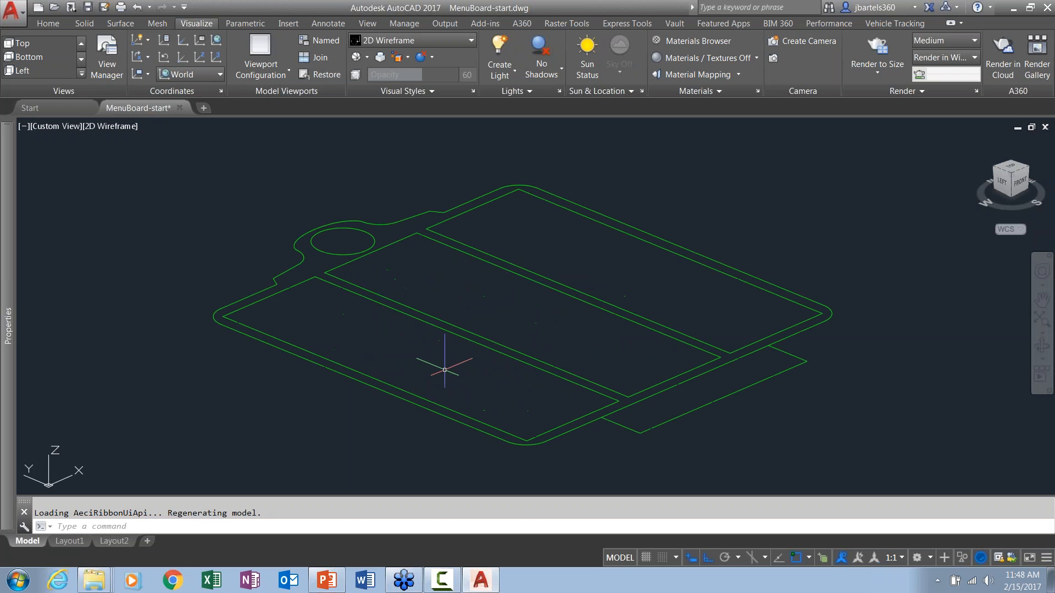
middle_click_drag(469, 368, 456, 352)
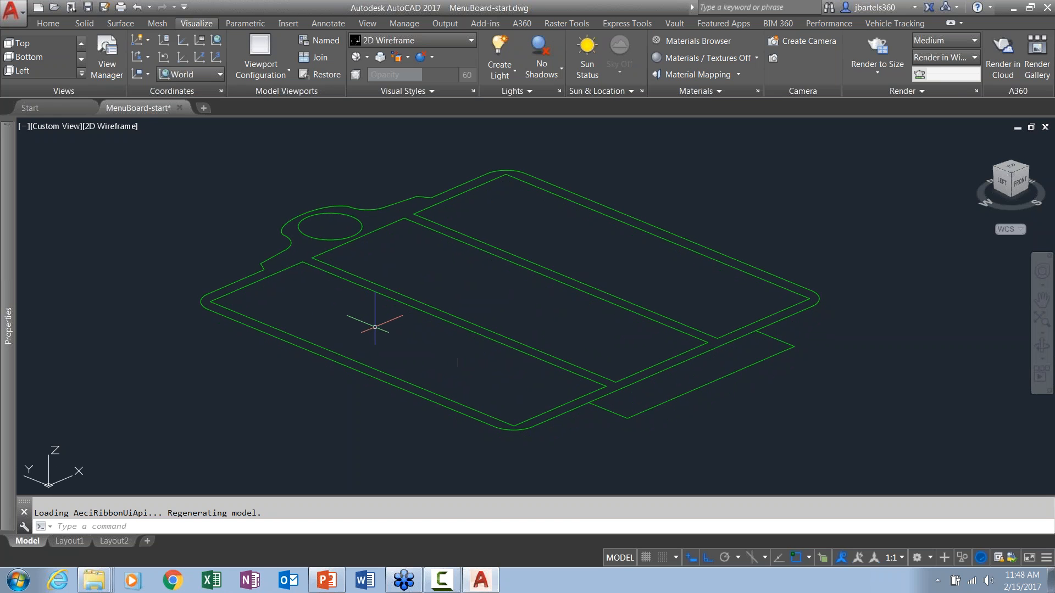
Check which layer the menu board's outer outline is on, leaving it deselected.
left_click(48, 24)
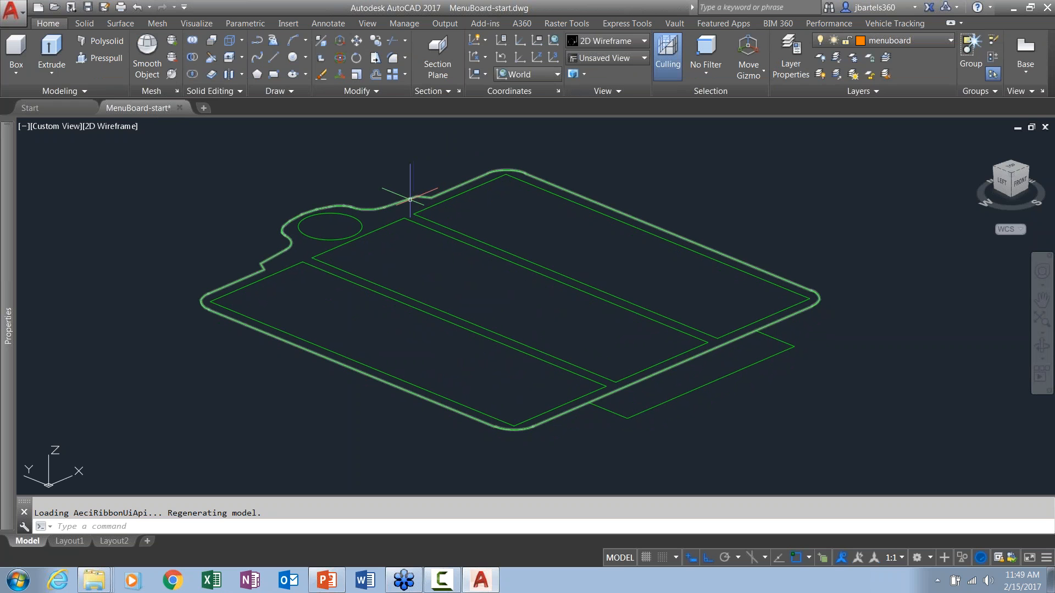
left_click(364, 209)
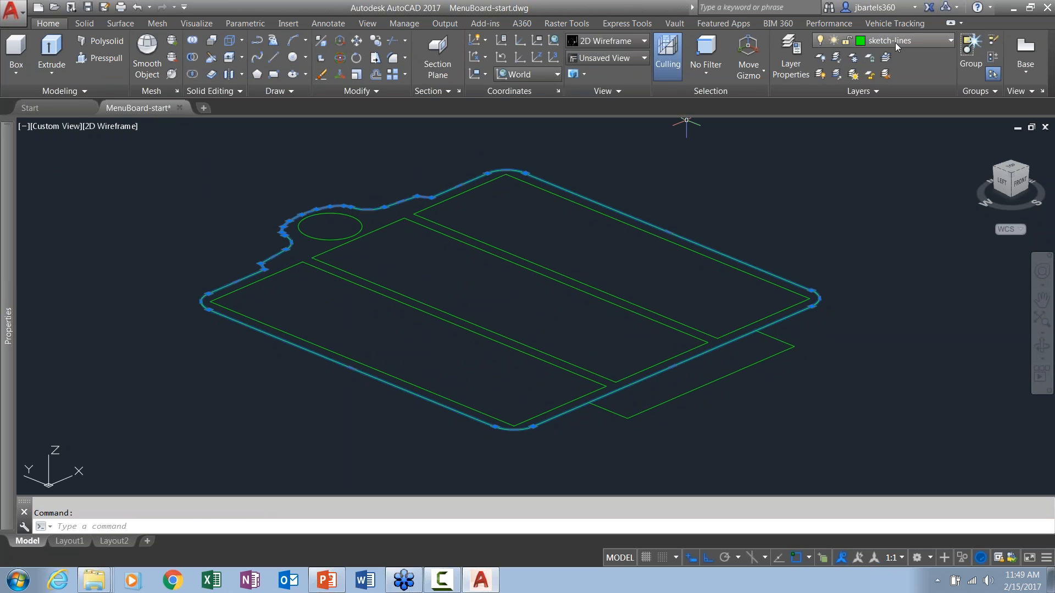
key("Escape")
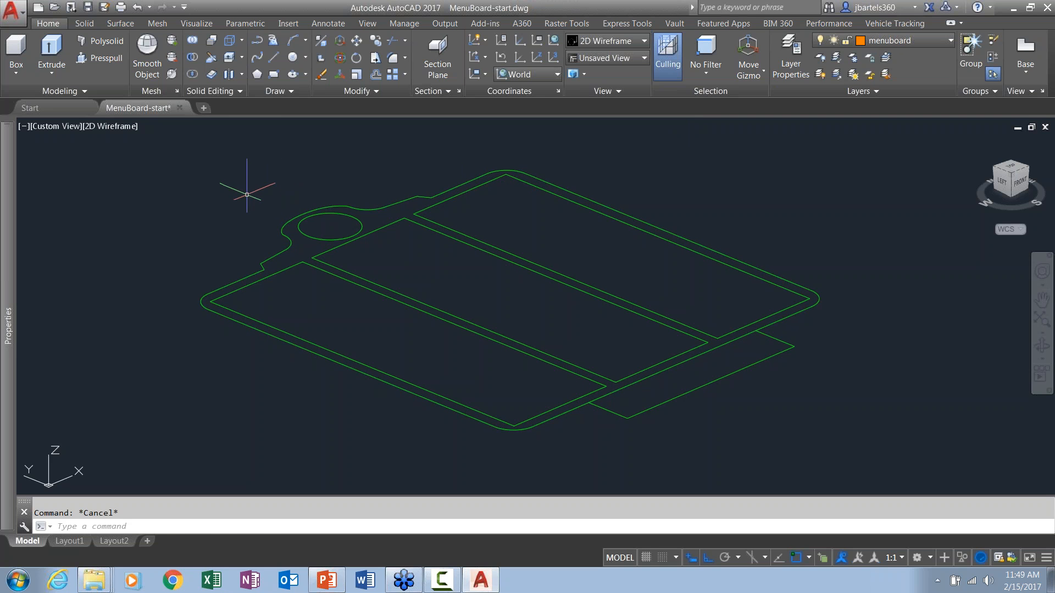
Extrude the menu board's outer outline 0.5 downward as a solid on the menuboard layer.
left_click(52, 54)
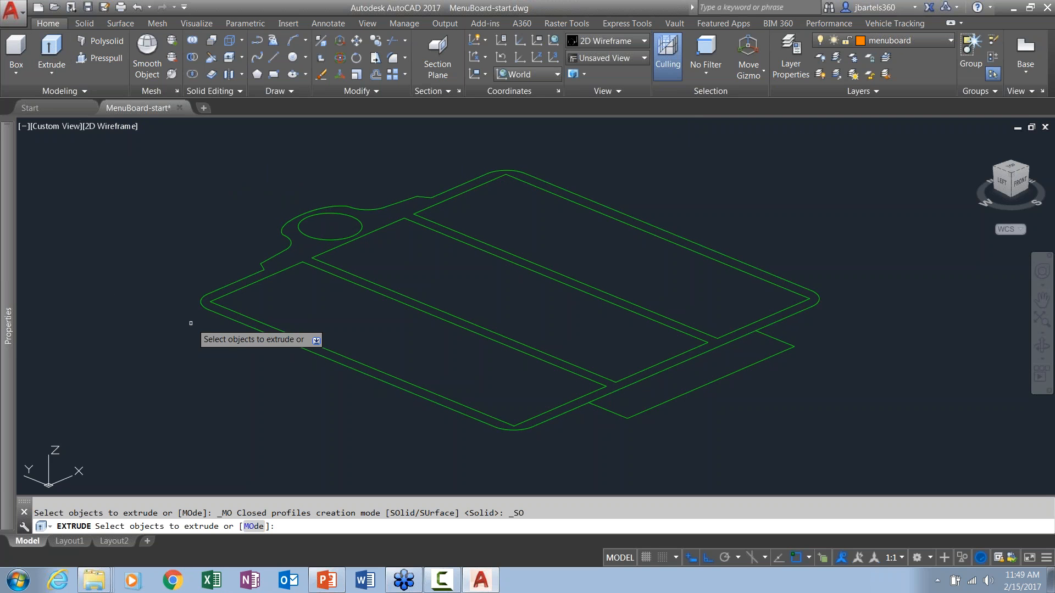
left_click(209, 317)
key("Return")
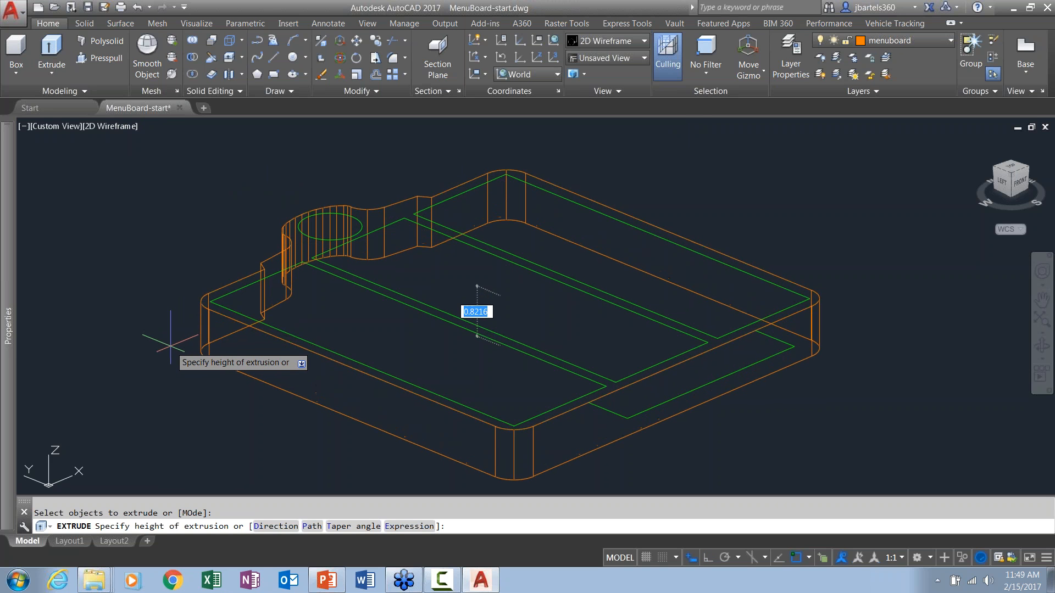
key("Return")
key("Escape")
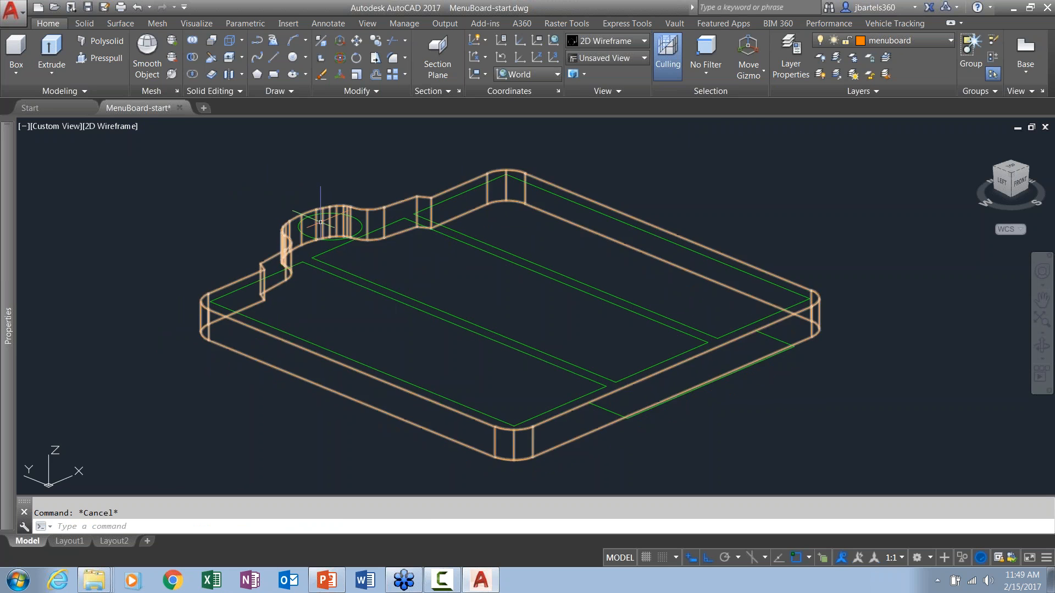
Display the menu board in the Conceptual visual style and view it from its long side.
left_click(122, 131)
left_click(159, 172)
mouse_move(204, 236)
middle_mouse_down("shift")
mouse_move(308, 357)
mouse_move(348, 370)
mouse_move(484, 352)
middle_mouse_up("shift")
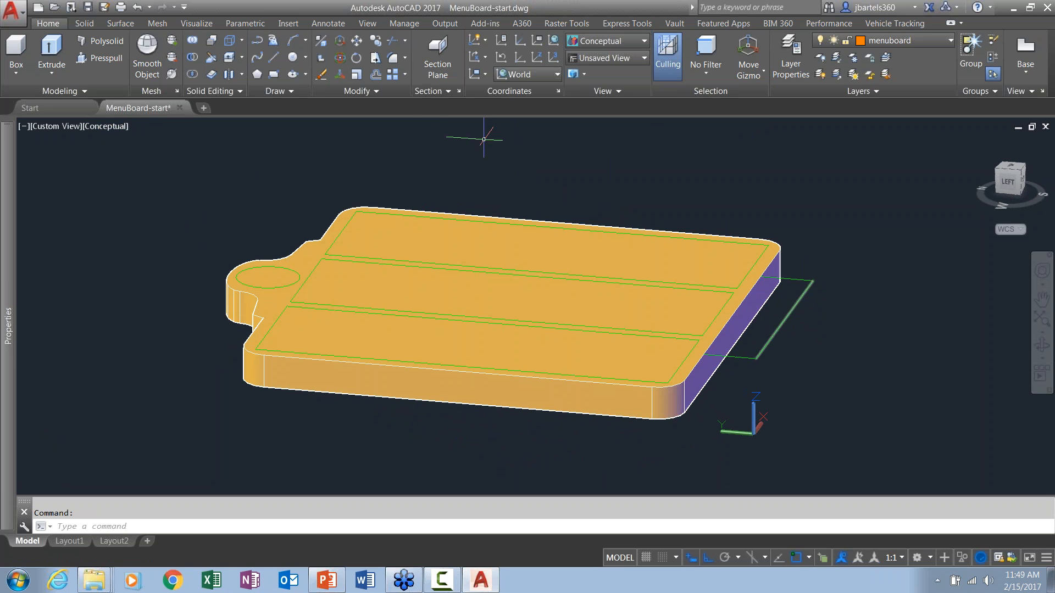
Join the three base lines beyond the board's lower edge into one polyline.
left_click(377, 91)
left_click(377, 128)
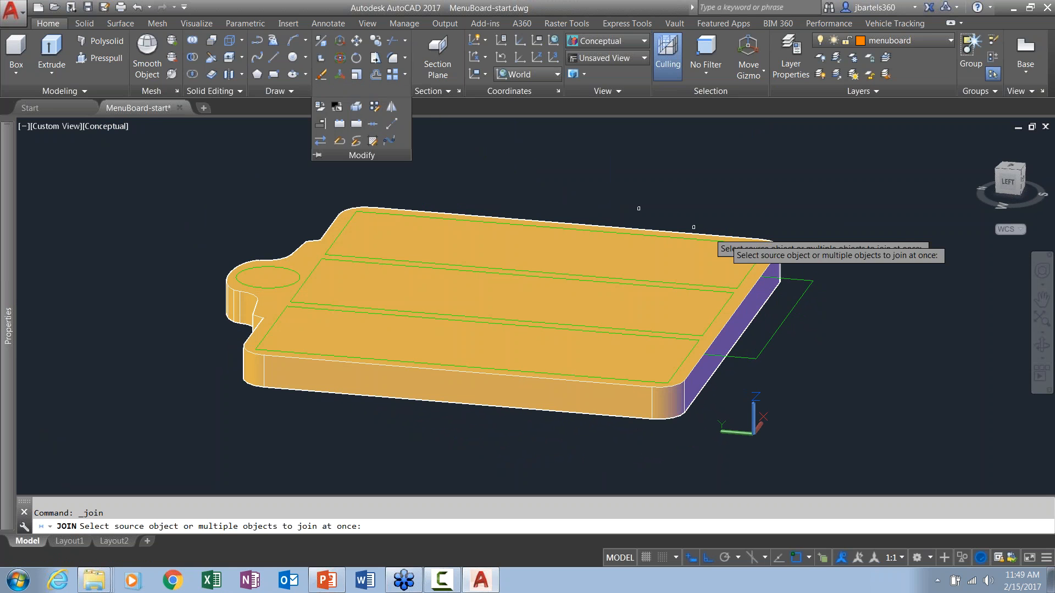
mouse_move(815, 268)
left_mouse_down()
mouse_move(803, 269)
mouse_move(749, 354)
mouse_move(796, 349)
mouse_move(827, 289)
left_mouse_up()
key("Return")
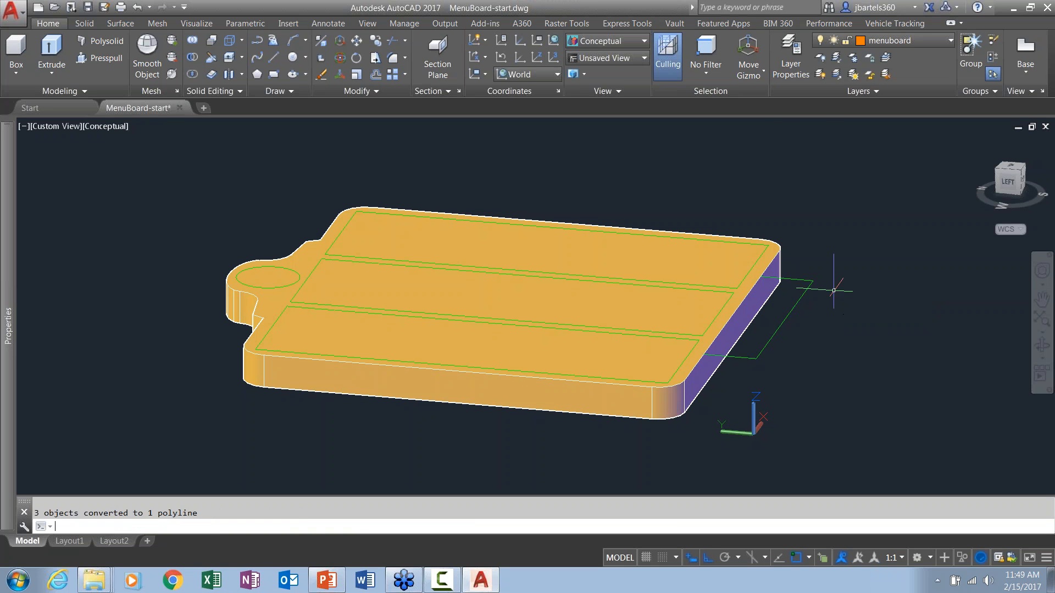
Set the joined base polyline's Closed property to Yes.
left_click(797, 302)
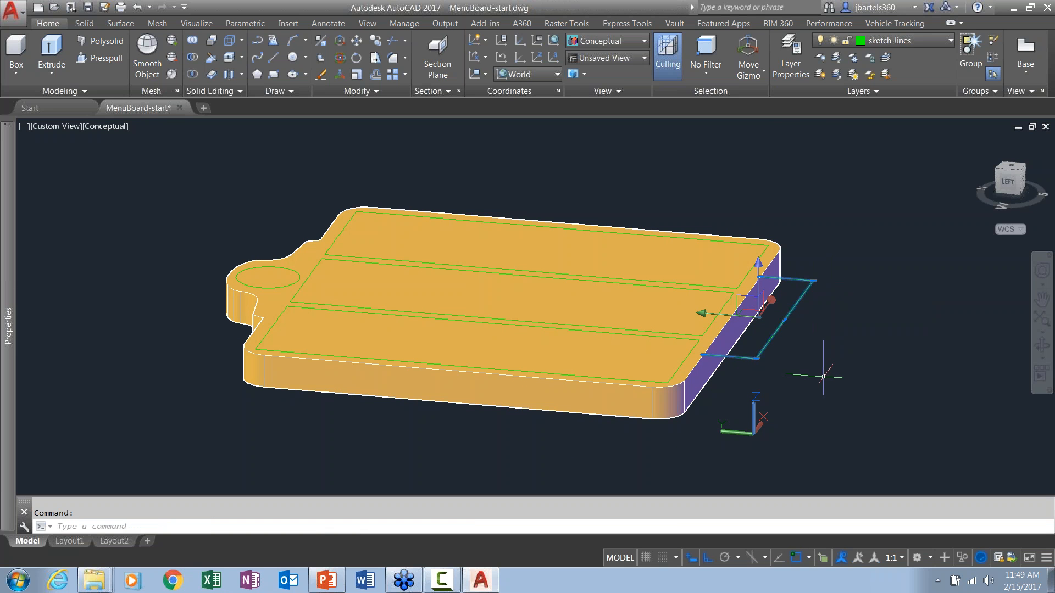
mouse_move(9, 285)
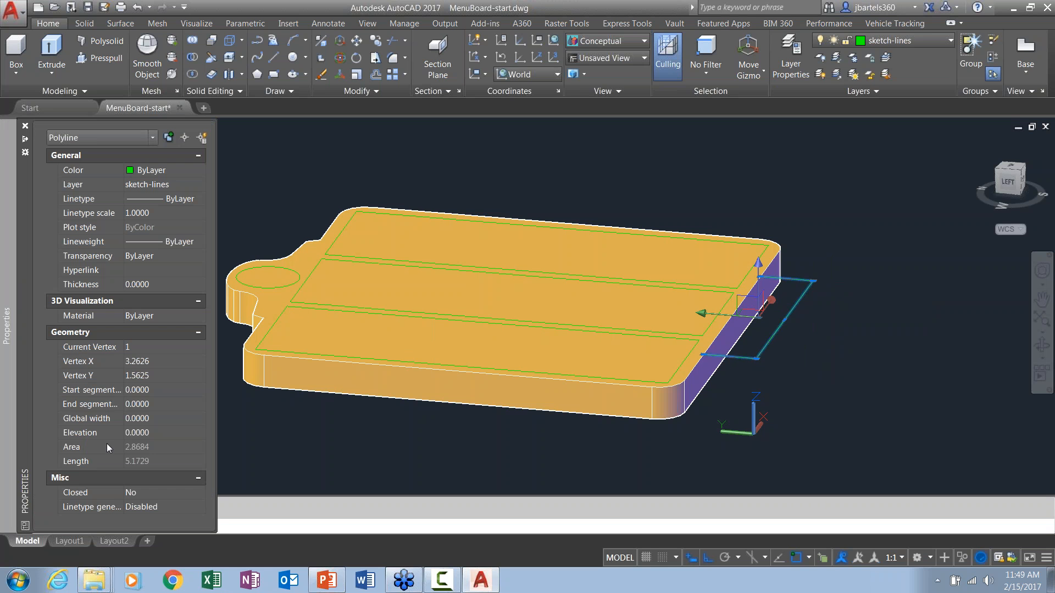
left_click(137, 493)
left_click(143, 492)
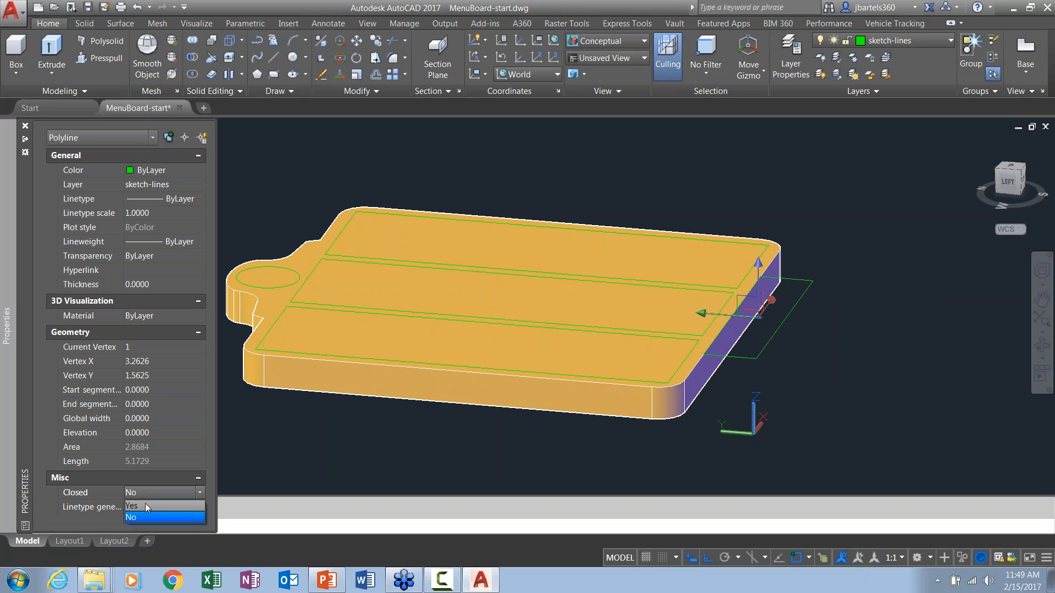
left_click(145, 504)
key("Escape")
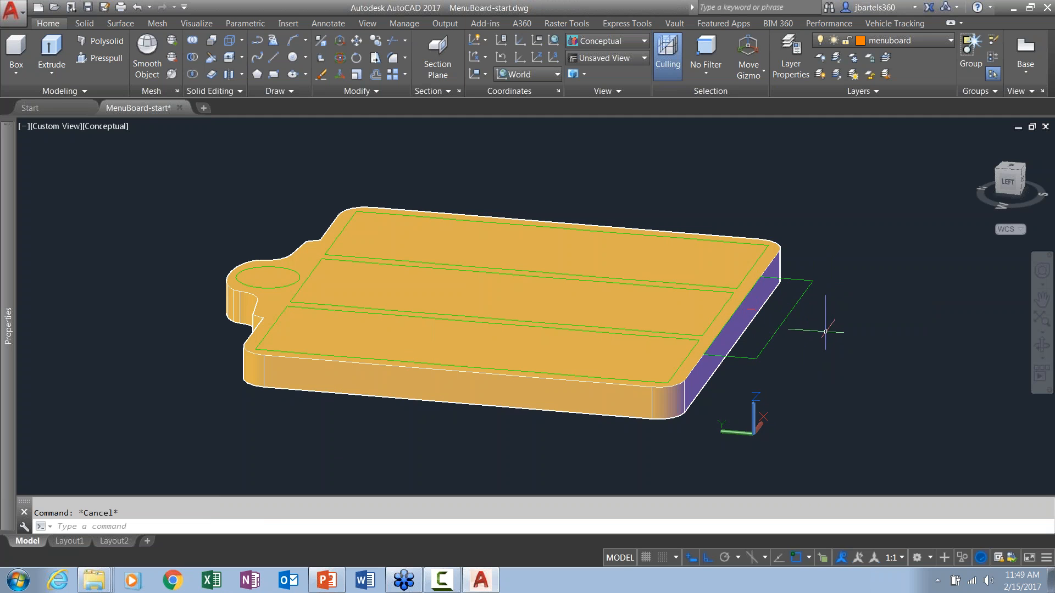
Extrude the closed base polyline downward by .4 at the menu board's lower edge.
middle_click_drag(796, 331, 726, 331)
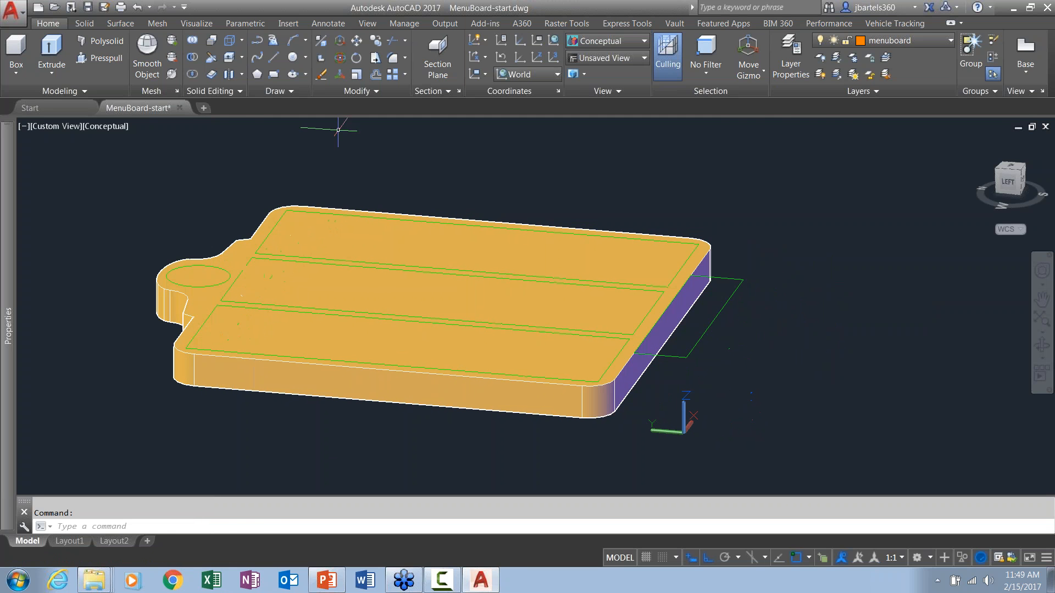
left_click(57, 45)
left_click(735, 279)
key("Return")
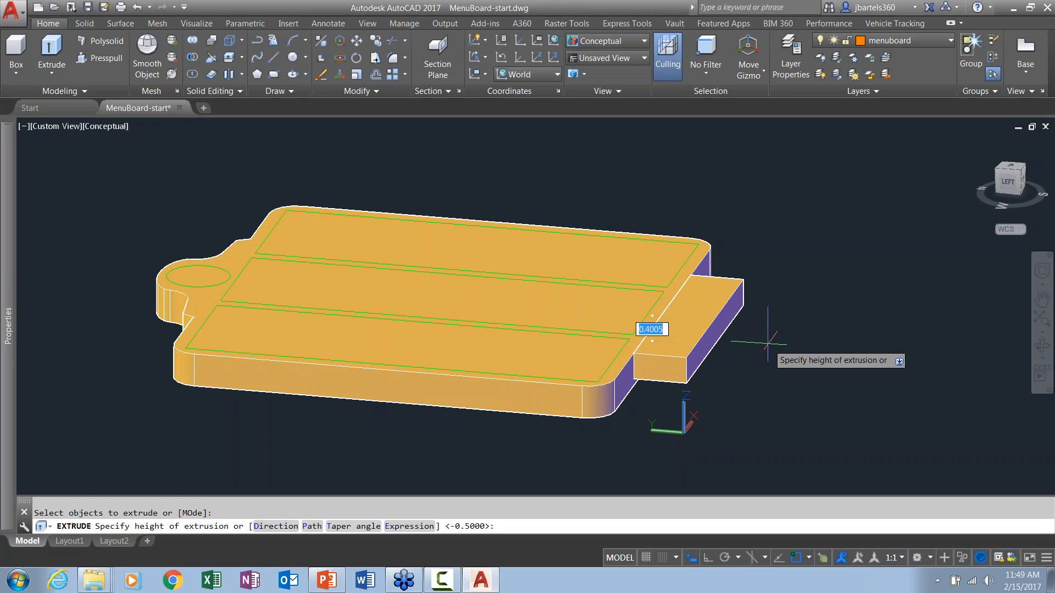
key("Return")
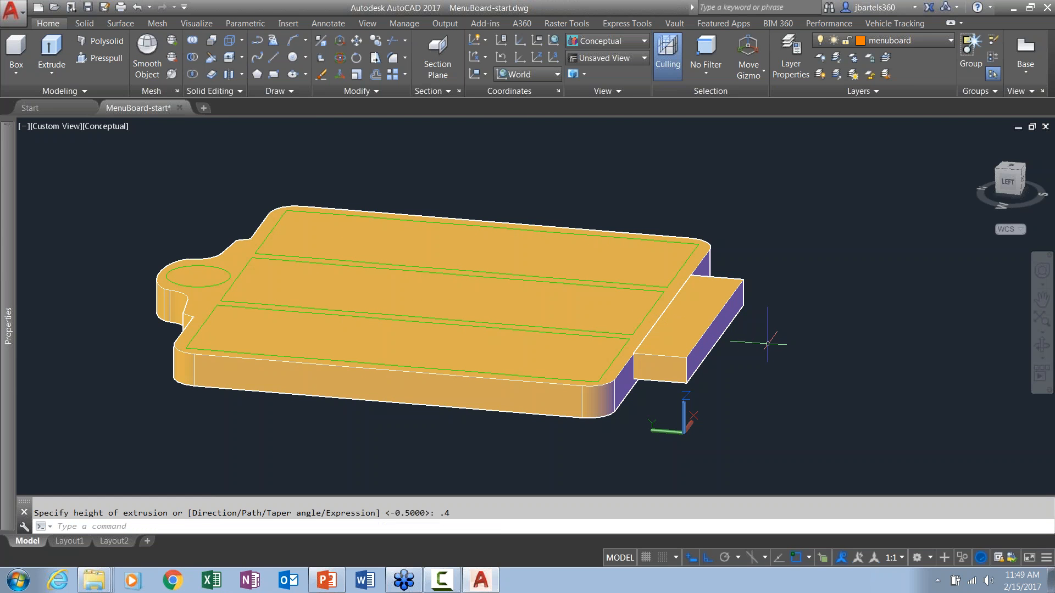
Move the base block .05 straight down along the Z axis, relative to the board's face.
left_click(358, 42)
left_click(725, 283)
key("Return")
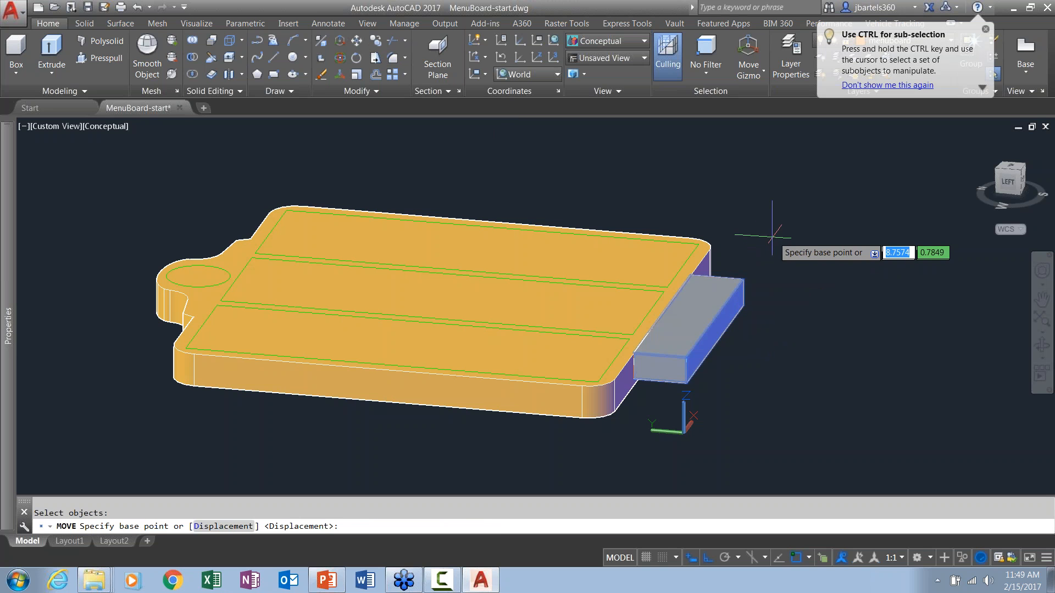
left_click(777, 217)
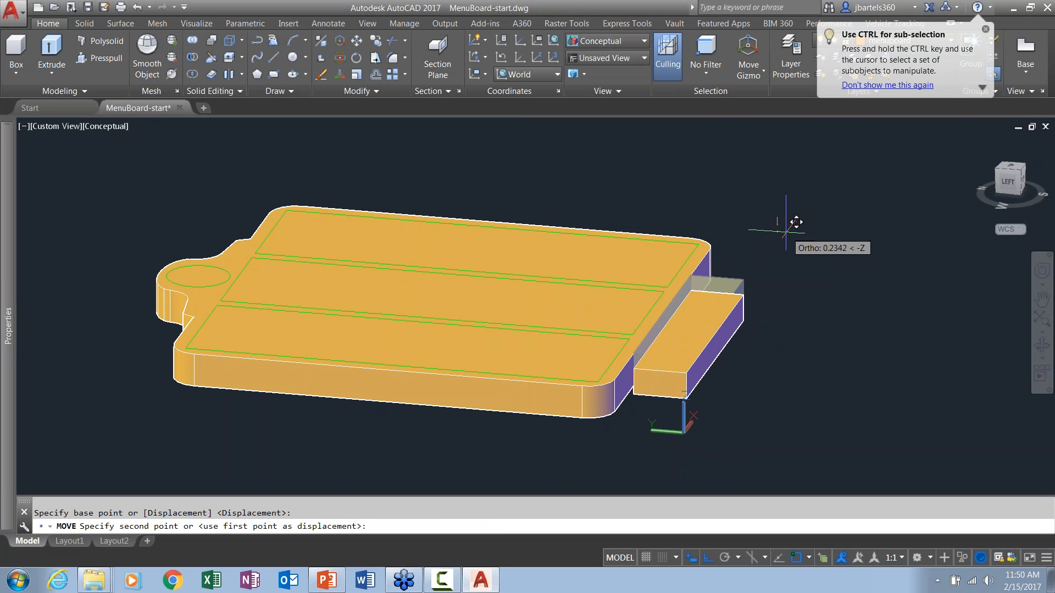
type(".05")
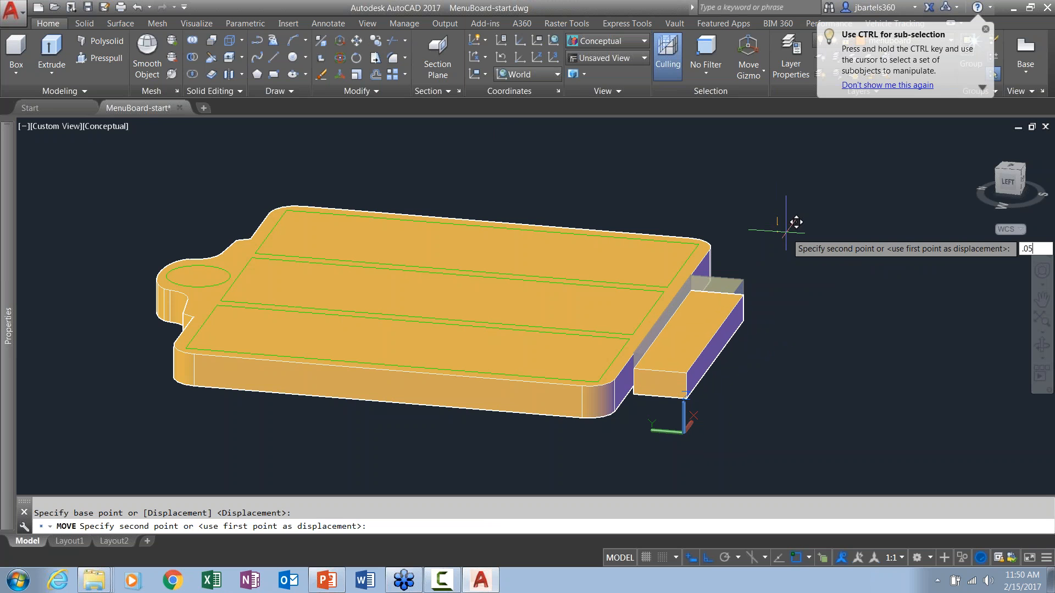
key("Return")
Press-pull the circle in the board's rounded header downward to cut a shallow round recess.
middle_click_drag(784, 253, 767, 276, "shift")
middle_click_drag(728, 225, 764, 225)
left_click(99, 58)
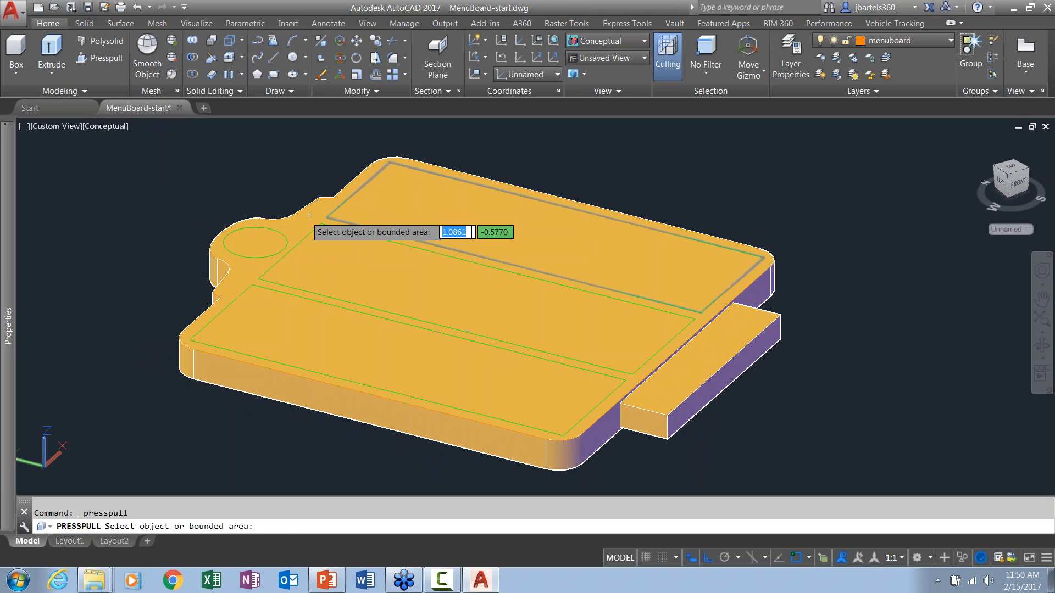
left_click(255, 244)
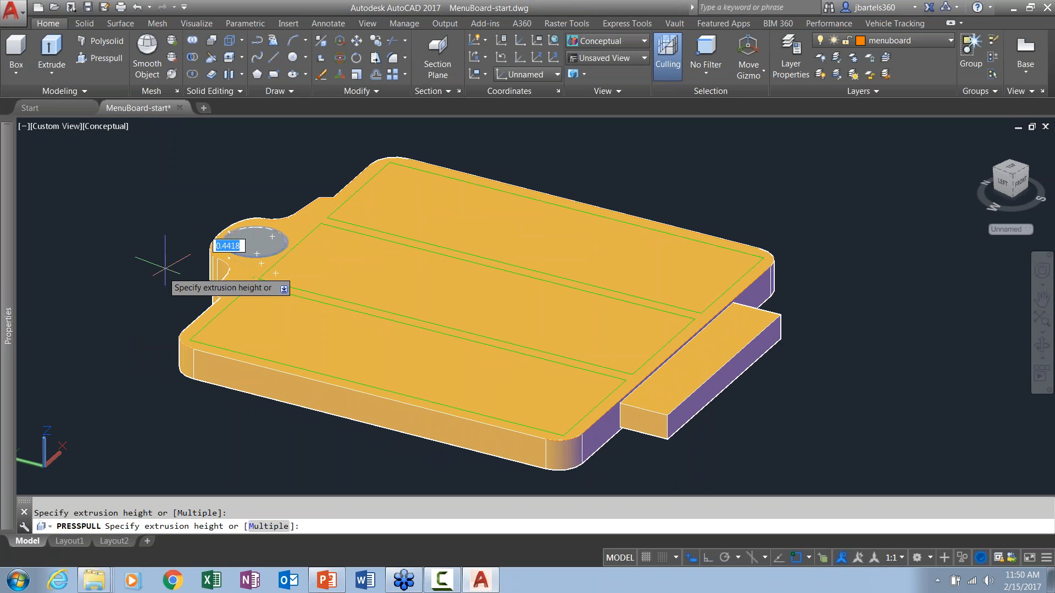
key("Return")
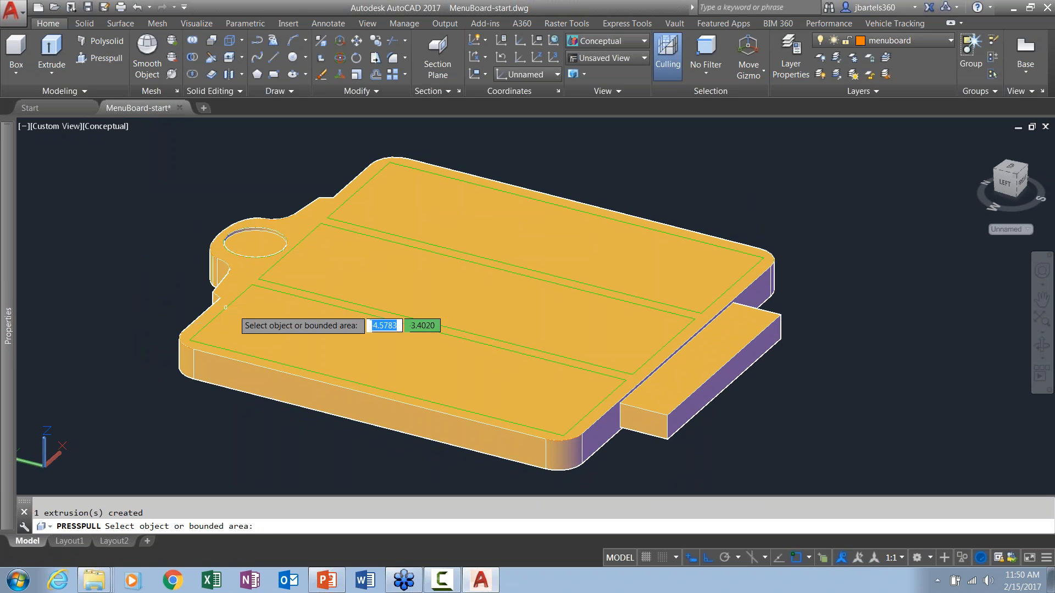
Press-pull the three rectangular panels on the menu board's face together, recessing them downward by .05.
left_click(265, 320)
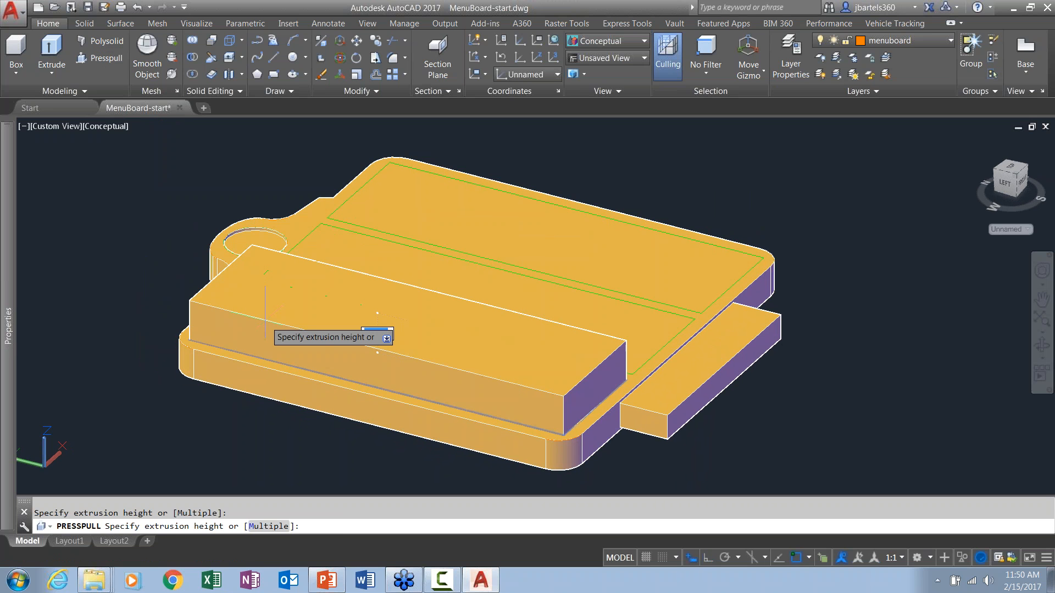
left_click(262, 526)
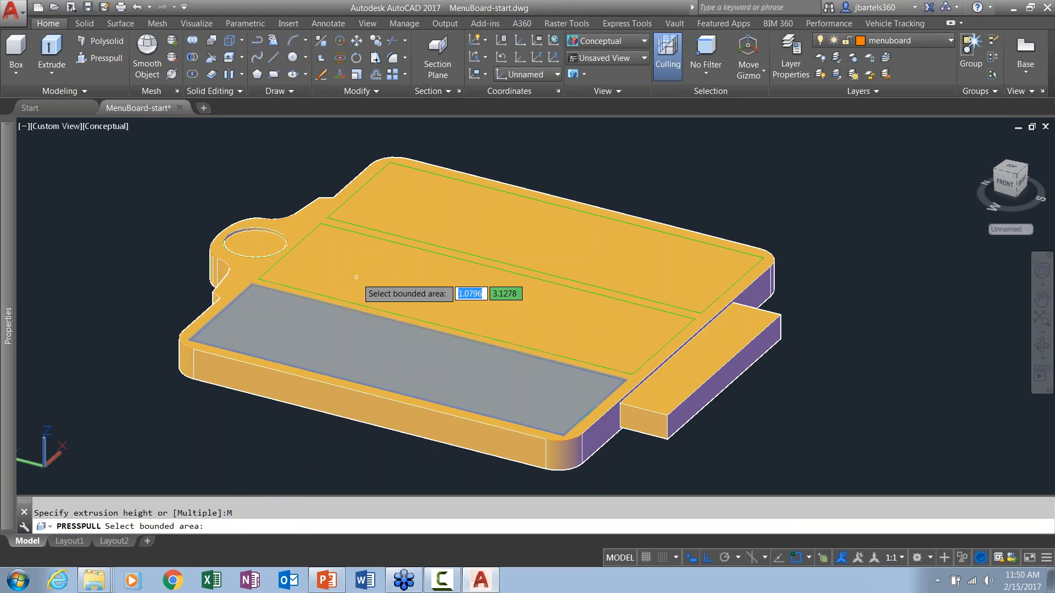
left_click(438, 215)
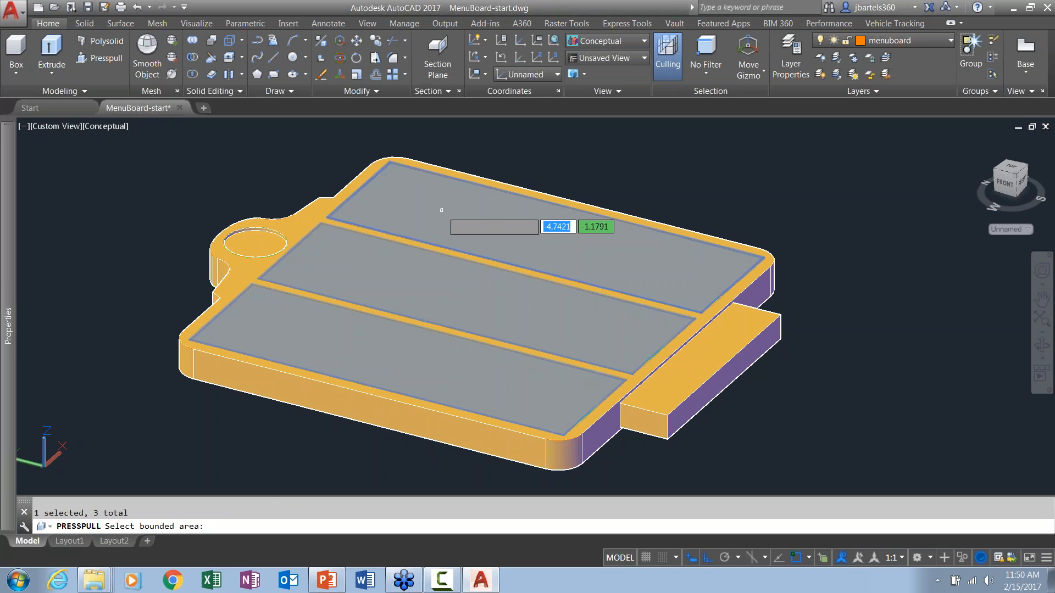
key("Return")
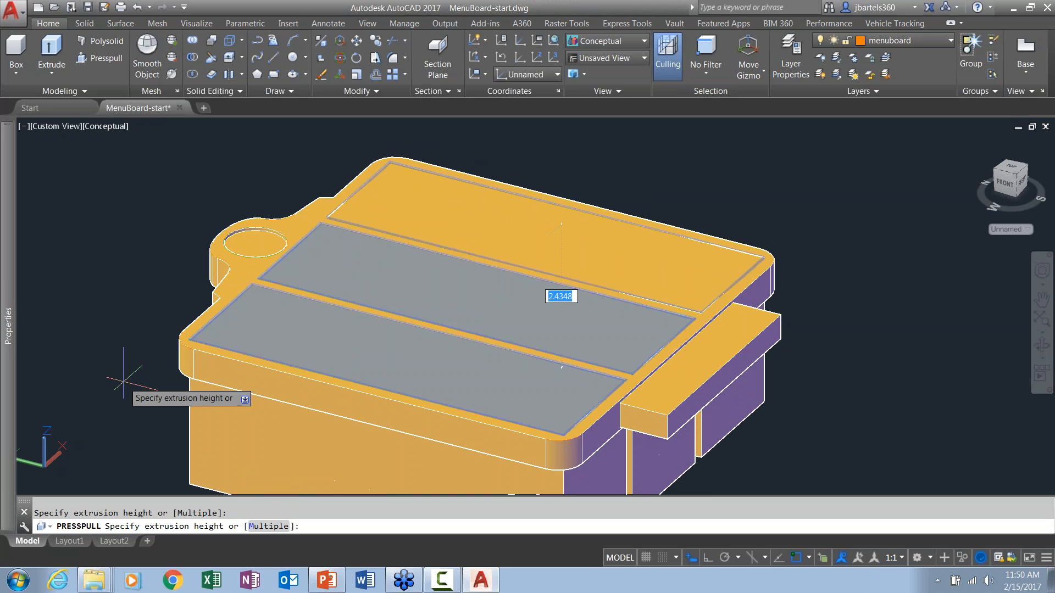
type(".05")
key("Return")
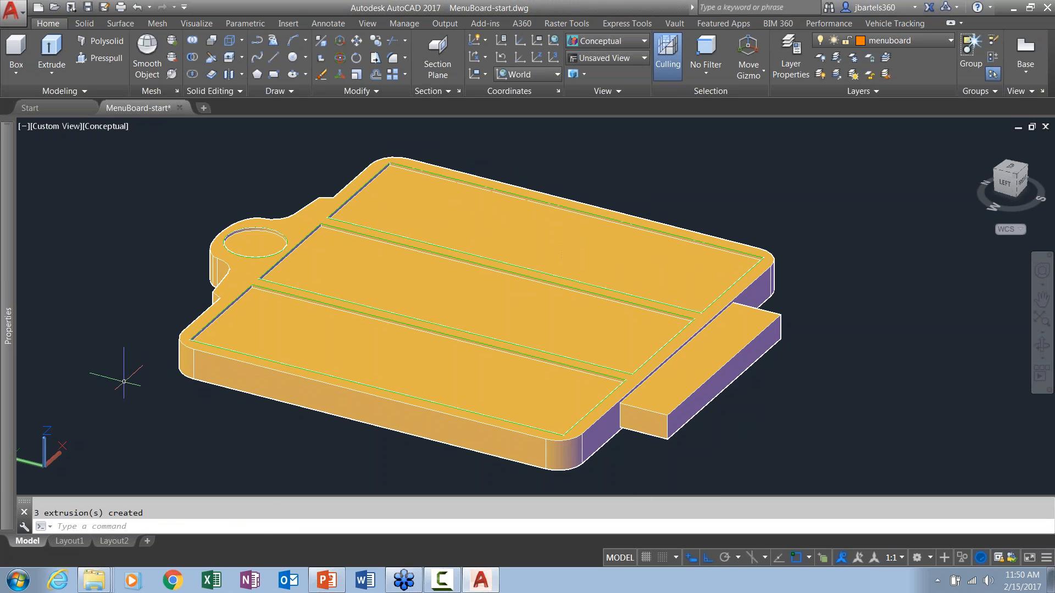
key("Escape")
Turn on selection cycling and move the nearest panel's outline polyline from the recess's upper corner straight down to its floor corner.
scroll(224, 311, "up", 8)
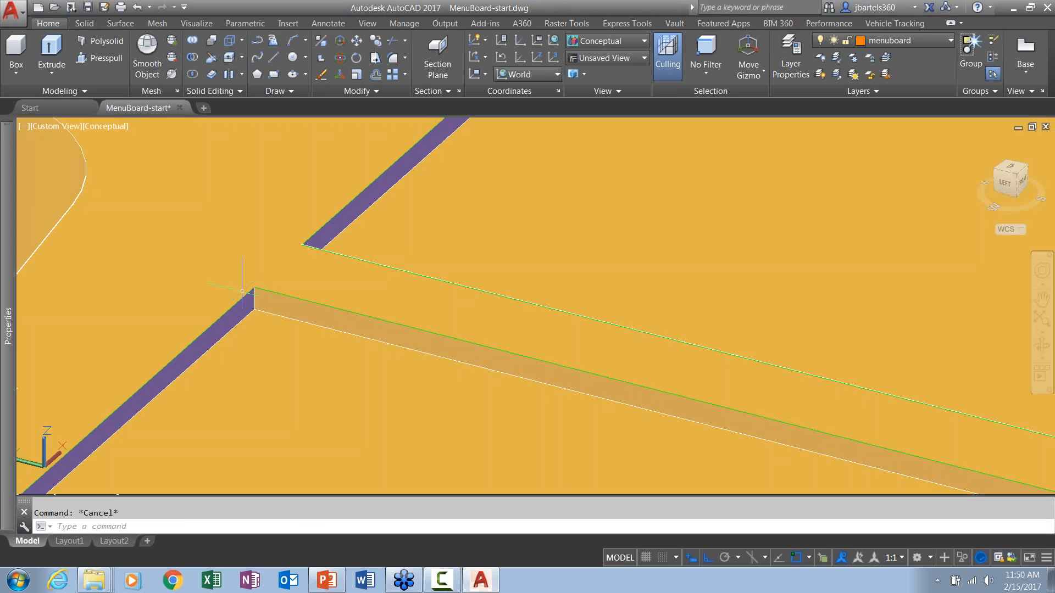
middle_click_drag(242, 292, 230, 242)
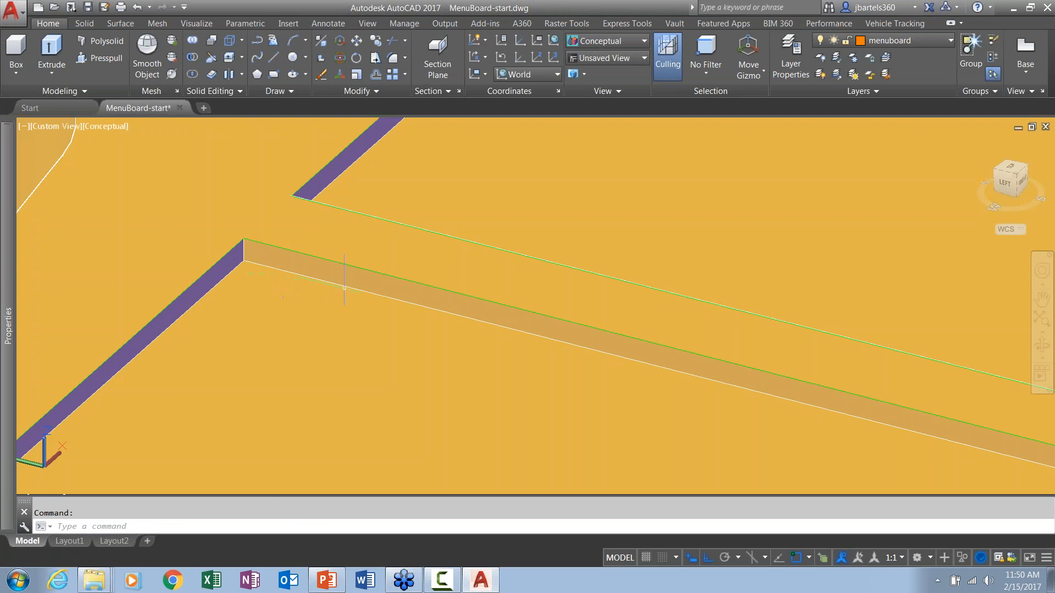
left_click(362, 291)
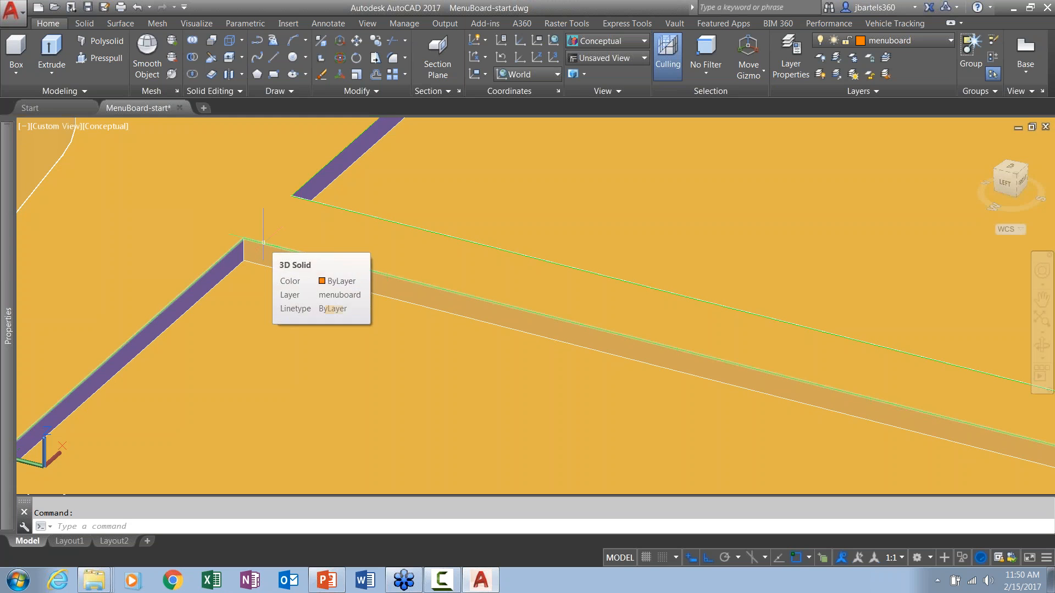
left_click(266, 244)
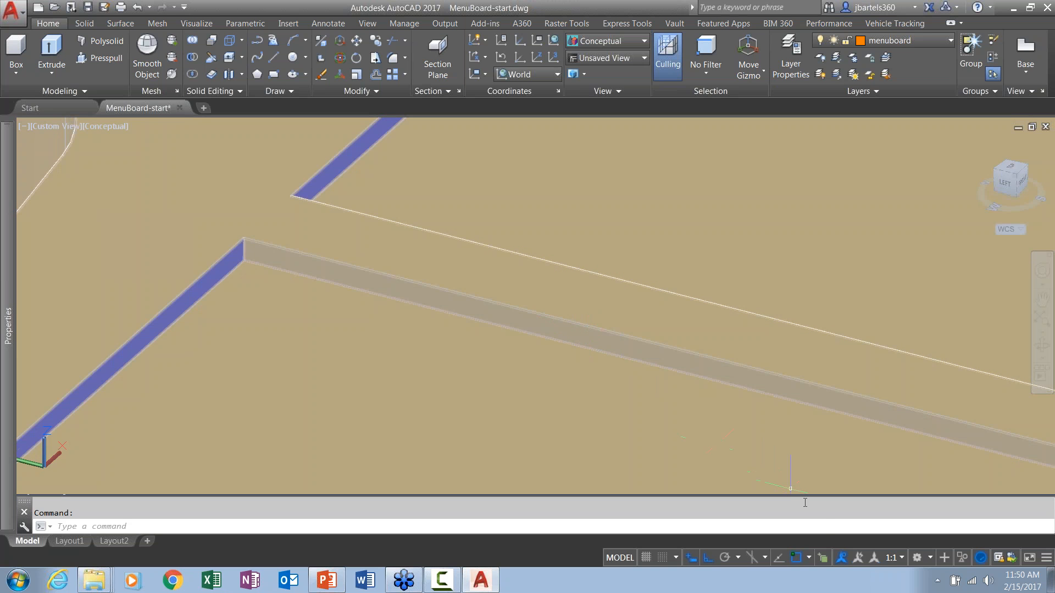
left_click(823, 559)
left_click(351, 49)
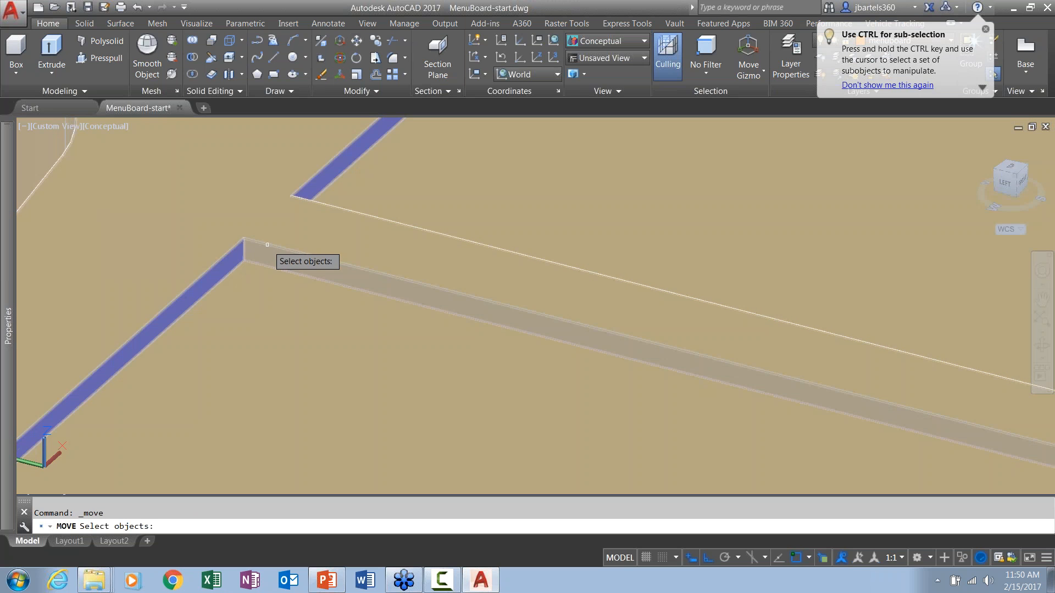
left_click(274, 237)
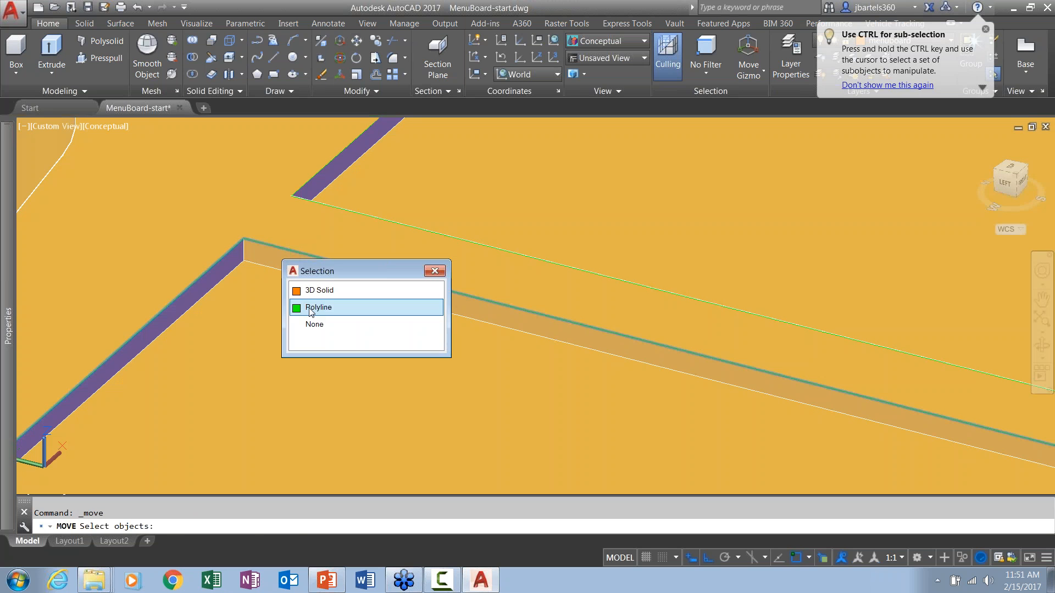
left_click(311, 307)
key("Return")
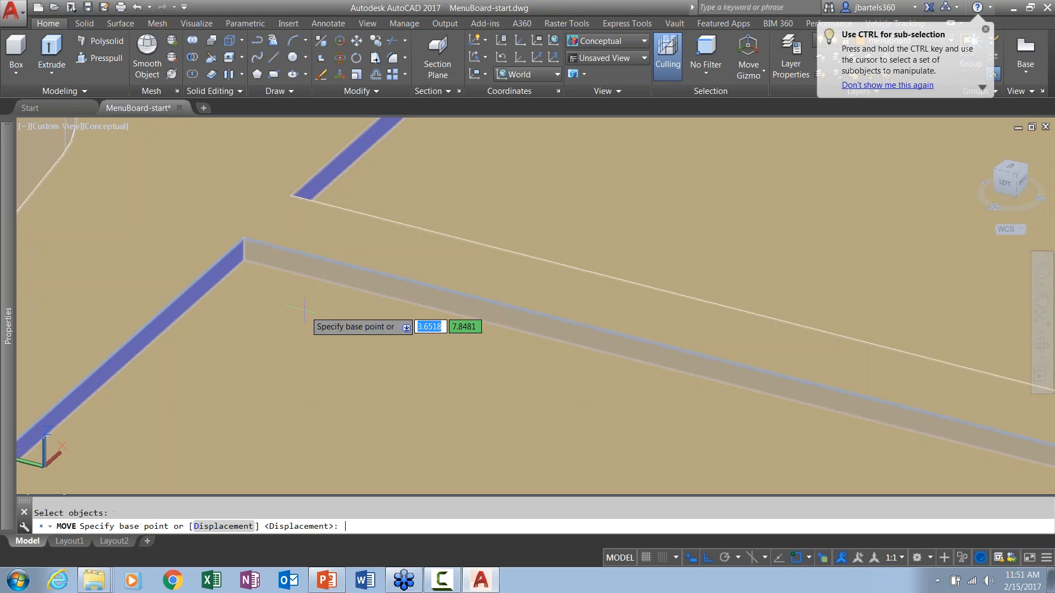
left_click(243, 237)
left_click(263, 267)
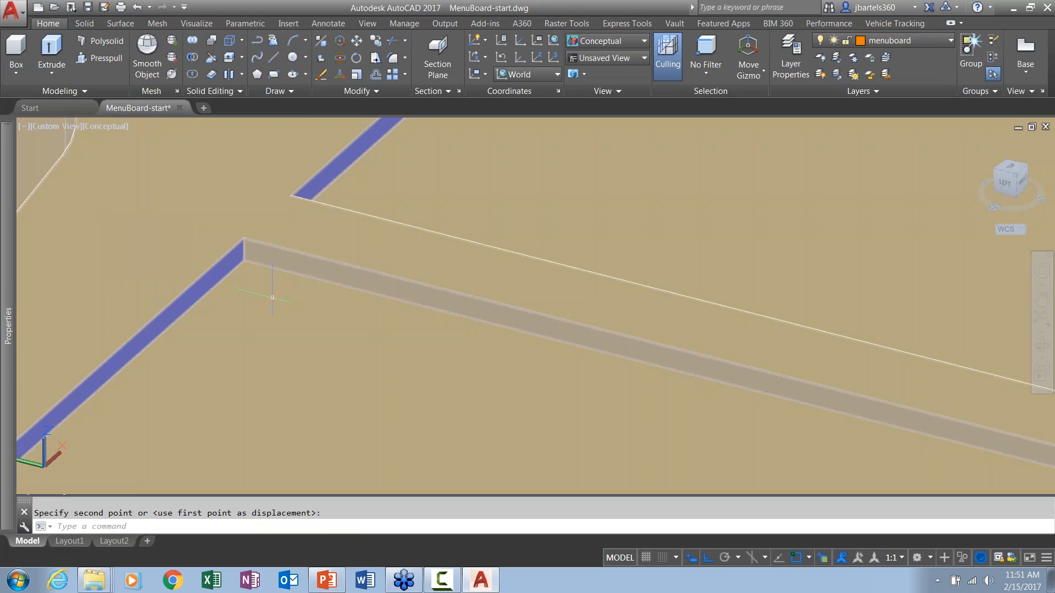
Offset the lowered panel polyline inward by .035 on the recess floor.
left_click(377, 75)
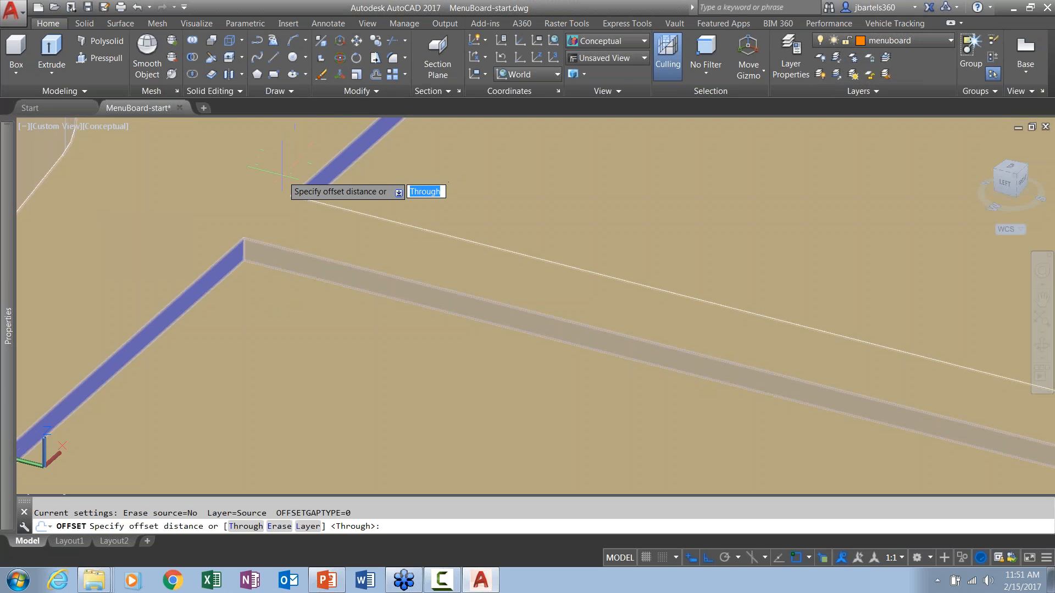
type(".035")
key("Return")
left_click(280, 268)
left_click(280, 270)
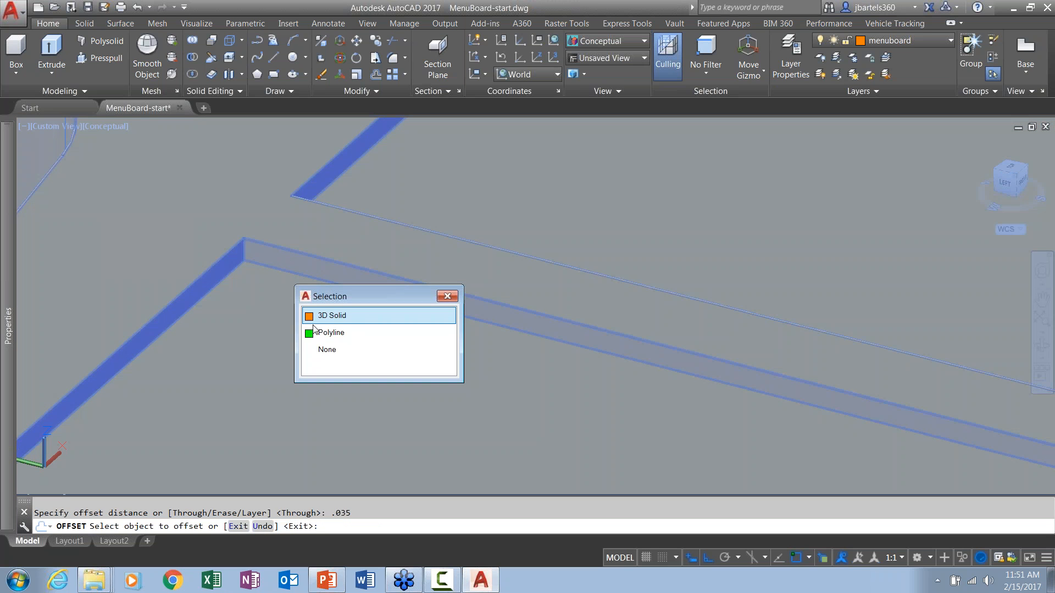
left_click(316, 330)
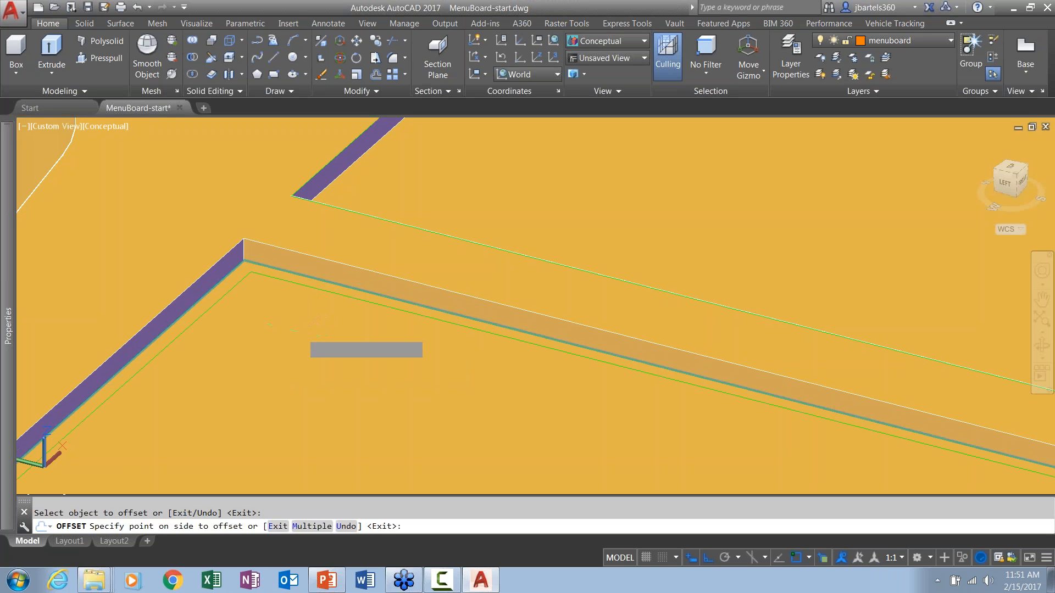
left_click(315, 329)
left_click(316, 331)
key("Escape")
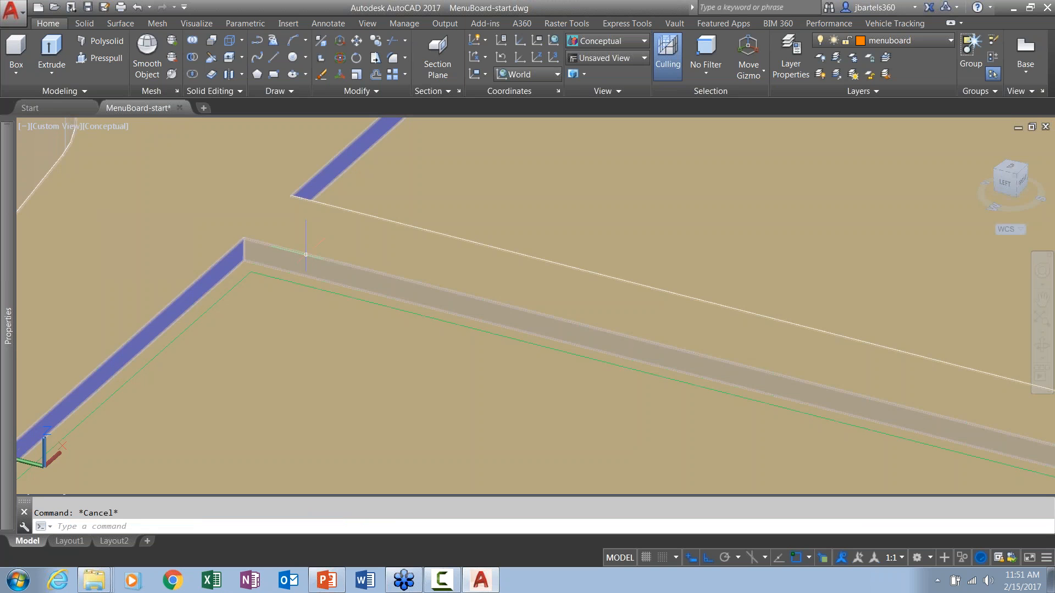
Hide the menu board solid so the panel polylines can be edited on their own.
left_click(305, 255)
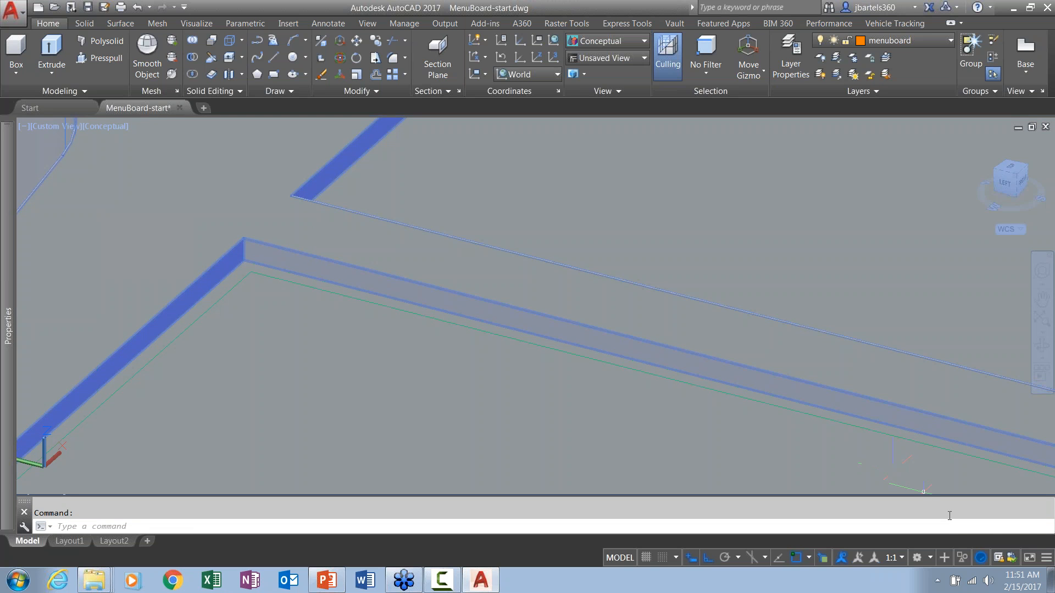
left_click(962, 557)
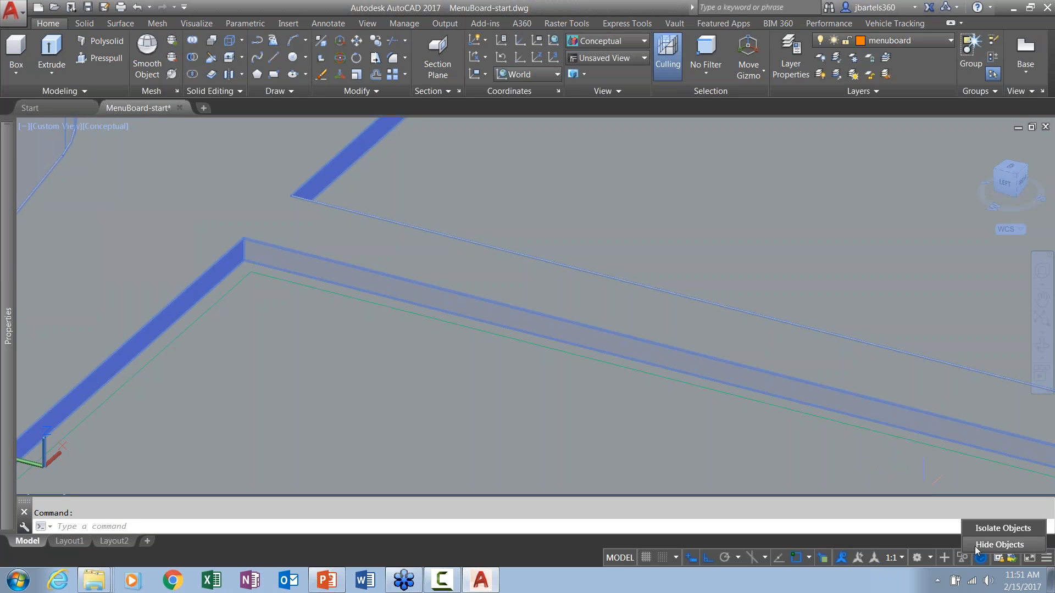
left_click(976, 545)
Delete the leftover outlines beyond the two nested panel rectangles.
scroll(546, 299, "down", 5)
key("Escape")
mouse_move(700, 140)
left_mouse_down()
mouse_move(525, 215)
mouse_move(502, 207)
mouse_move(624, 134)
mouse_move(607, 131)
left_mouse_up()
key("Delete")
Extrude both nested panel rectangles upward by .1 as solids.
scroll(470, 321, "up", 4)
mouse_move(466, 315)
middle_mouse_down()
mouse_move(569, 224)
mouse_move(577, 259)
middle_mouse_up()
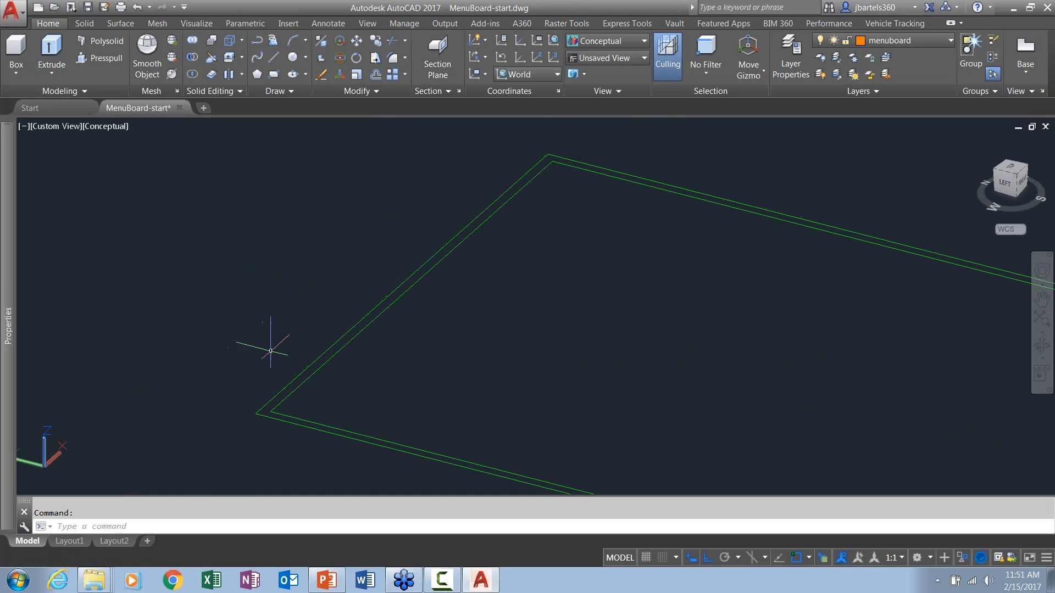
left_click(52, 48)
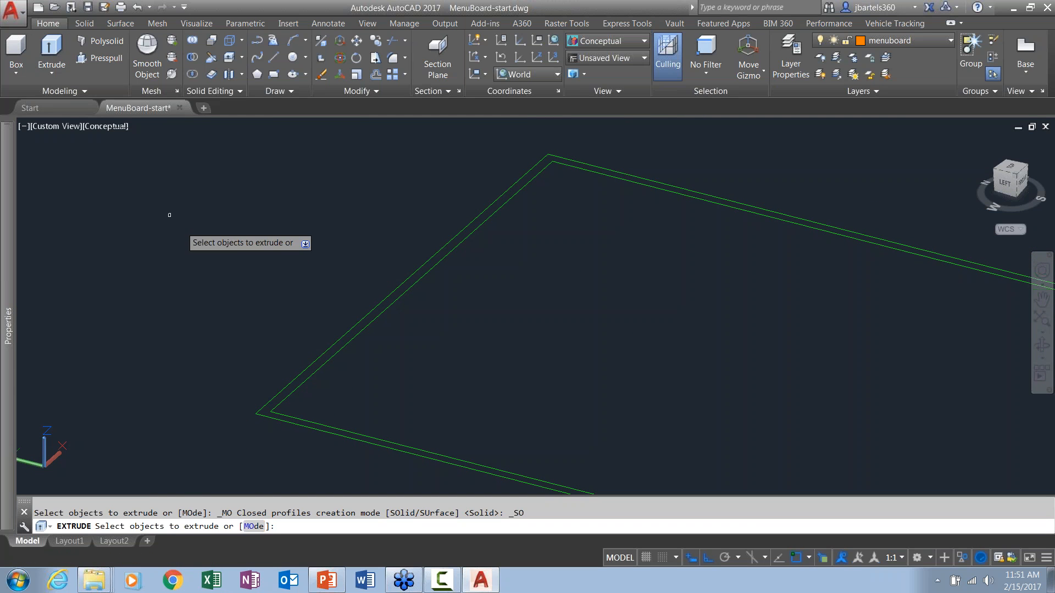
left_click(304, 380)
key("Return")
type(".1")
key("Return")
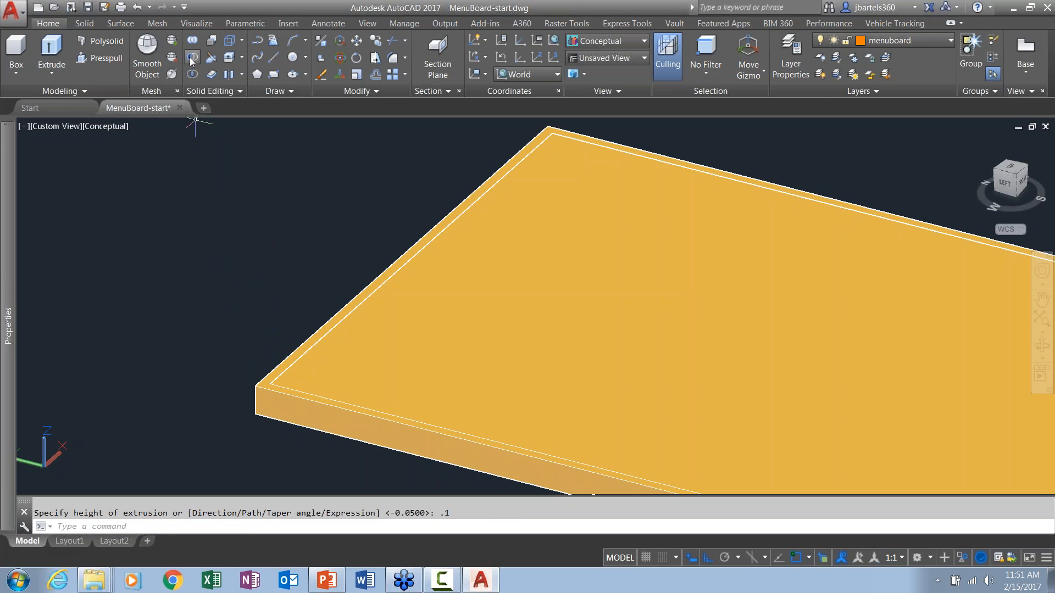
Subtract the inner extruded block from the outer one to leave a thin rectangular frame.
left_click(191, 61)
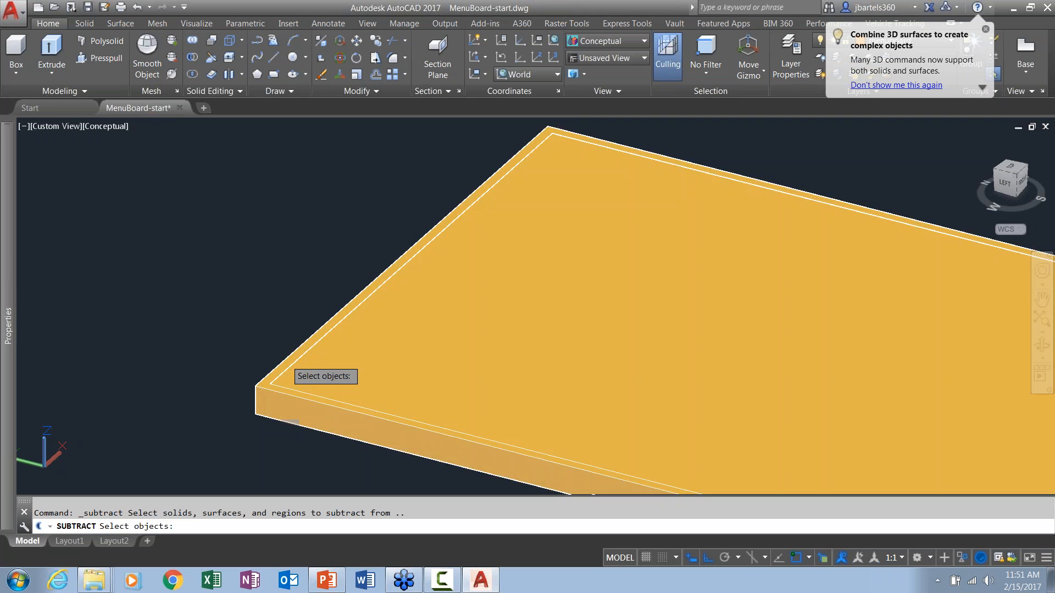
left_click(282, 343)
key("Return")
left_click(316, 346)
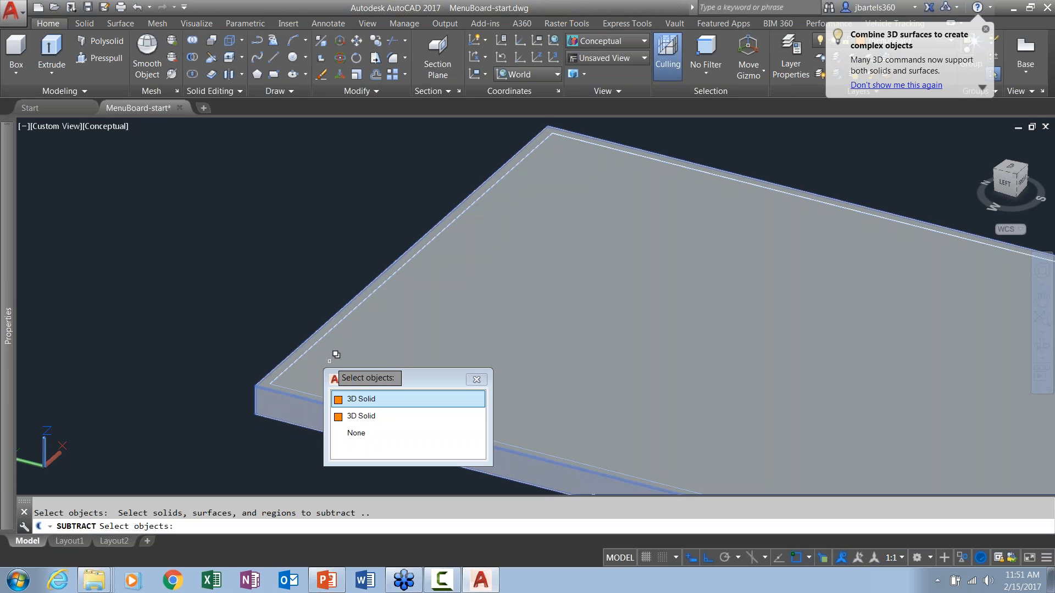
left_click(361, 417)
key("Return")
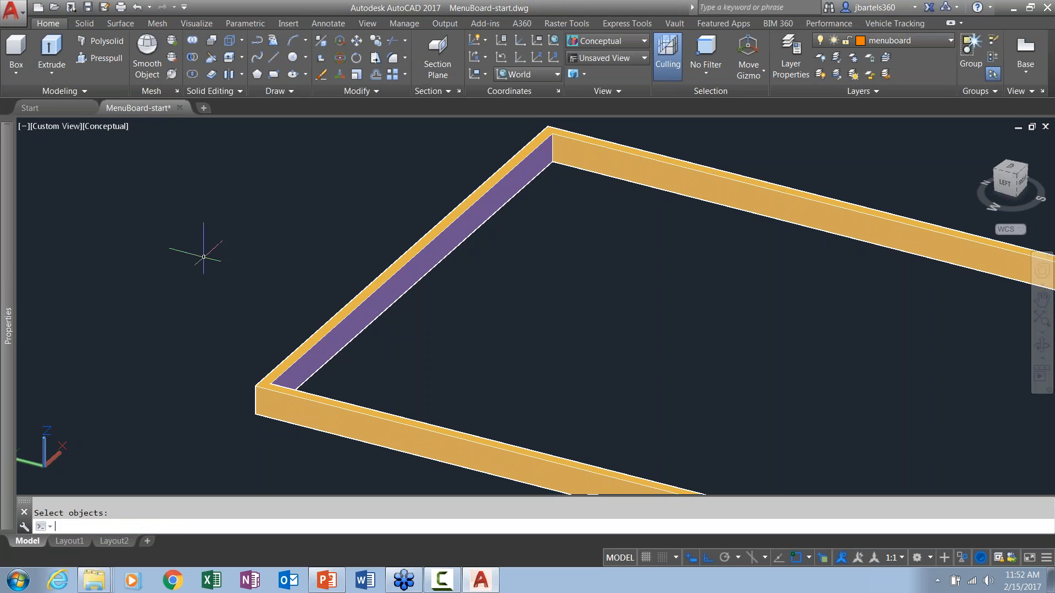
Turn off selection cycling and set the rectangular frame's color to Green.
left_click(822, 558)
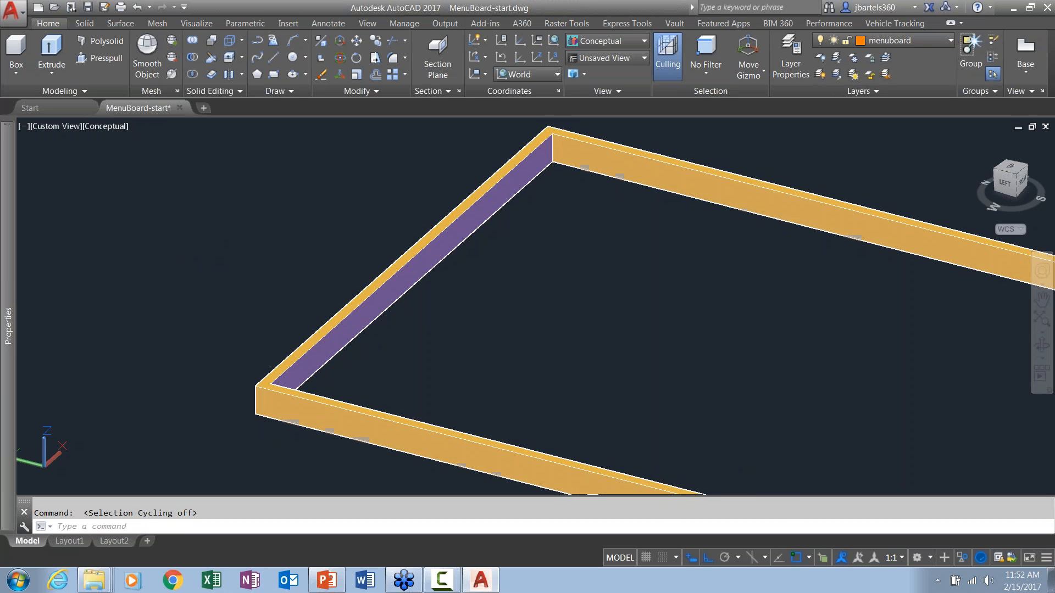
left_click(290, 380)
mouse_move(11, 199)
left_click(152, 168)
left_click(152, 168)
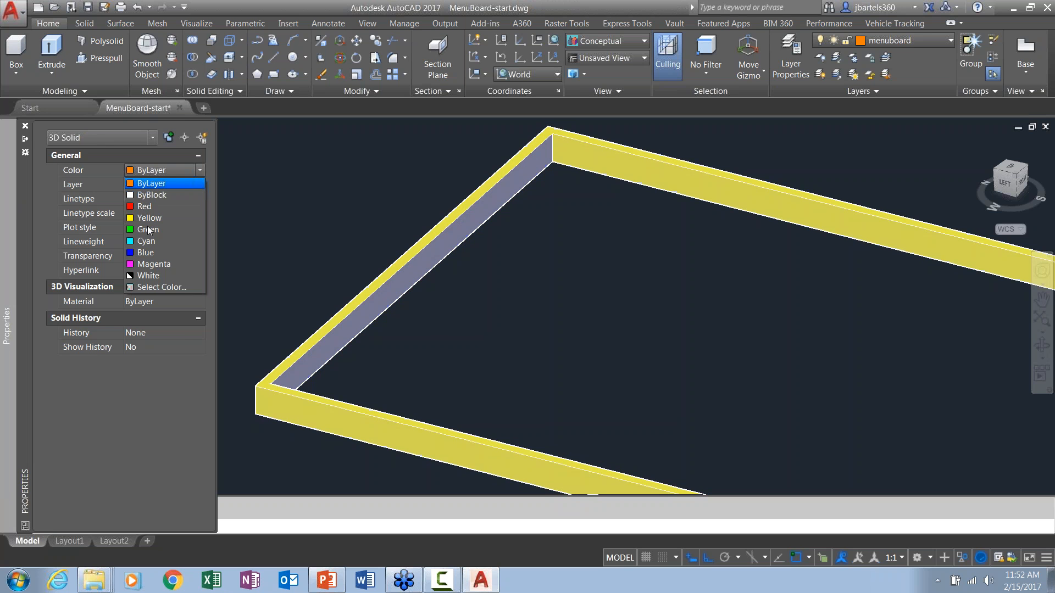
left_click(170, 229)
key("Escape")
End the object isolation to bring the hidden menu board solid back into view.
scroll(528, 294, "down", 3)
middle_click_drag(582, 309, 533, 313)
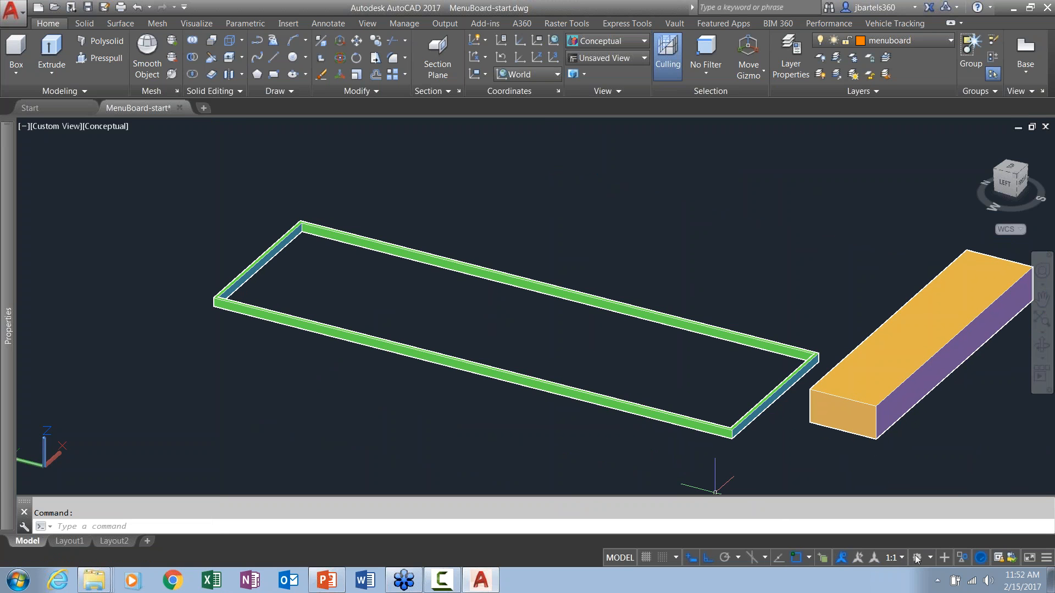
left_click(961, 557)
left_click(961, 545)
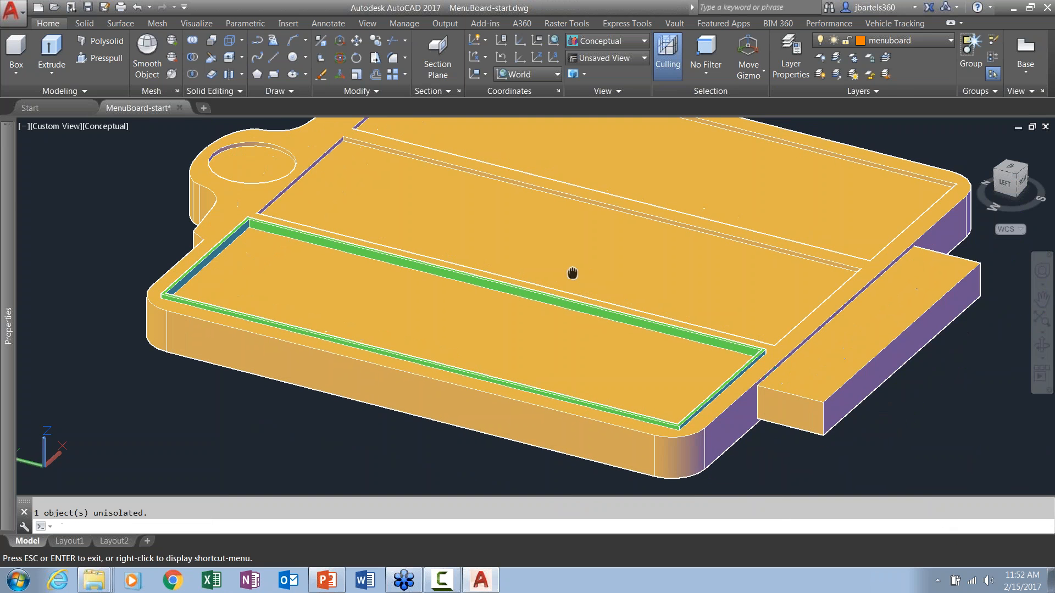
Copy the green frame from its outer corner to the matching corners of the other two recessed panels.
scroll(747, 352, "up", 6)
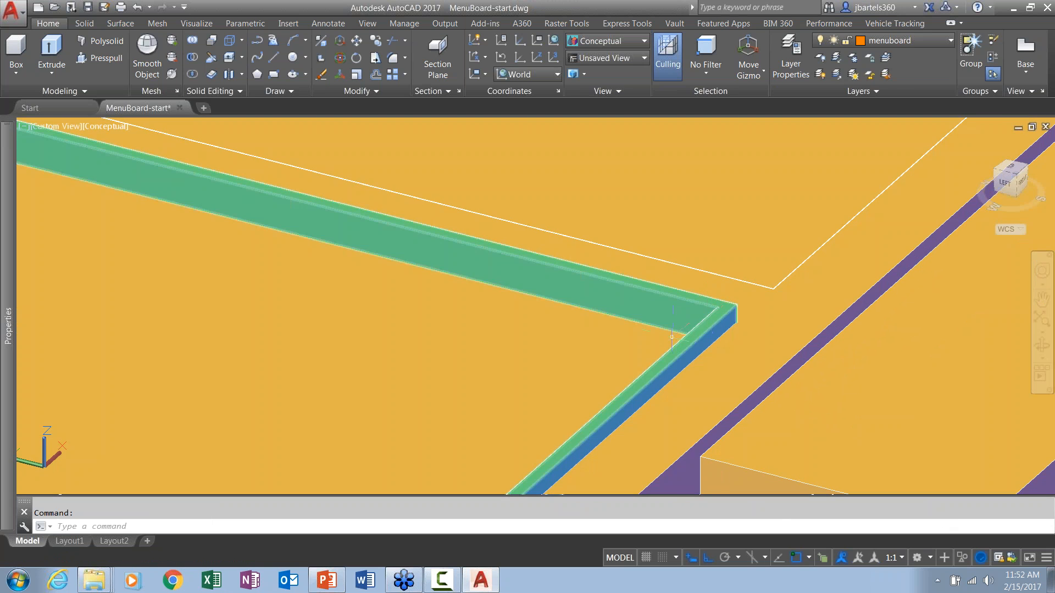
scroll(584, 404, "down", 5)
scroll(583, 404, "up", 2)
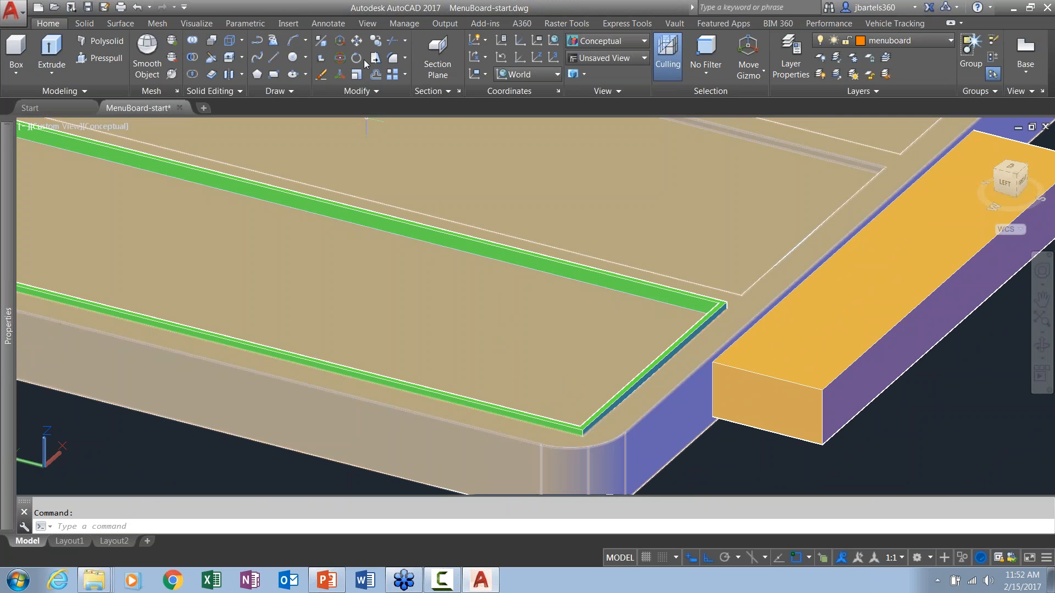
left_click(375, 43)
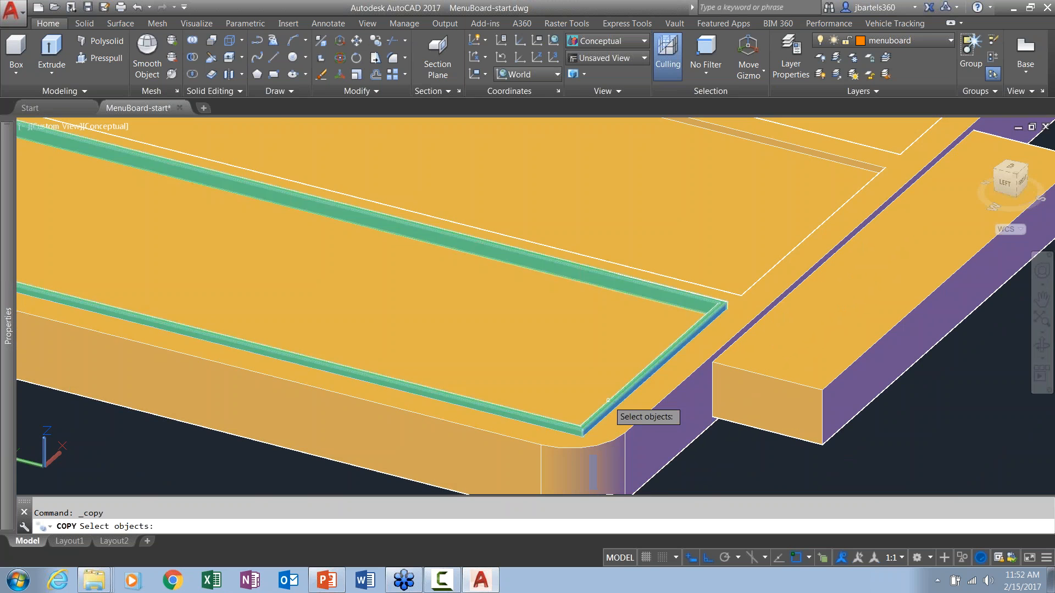
left_click(608, 401)
key("Return")
scroll(582, 429, "down", 1)
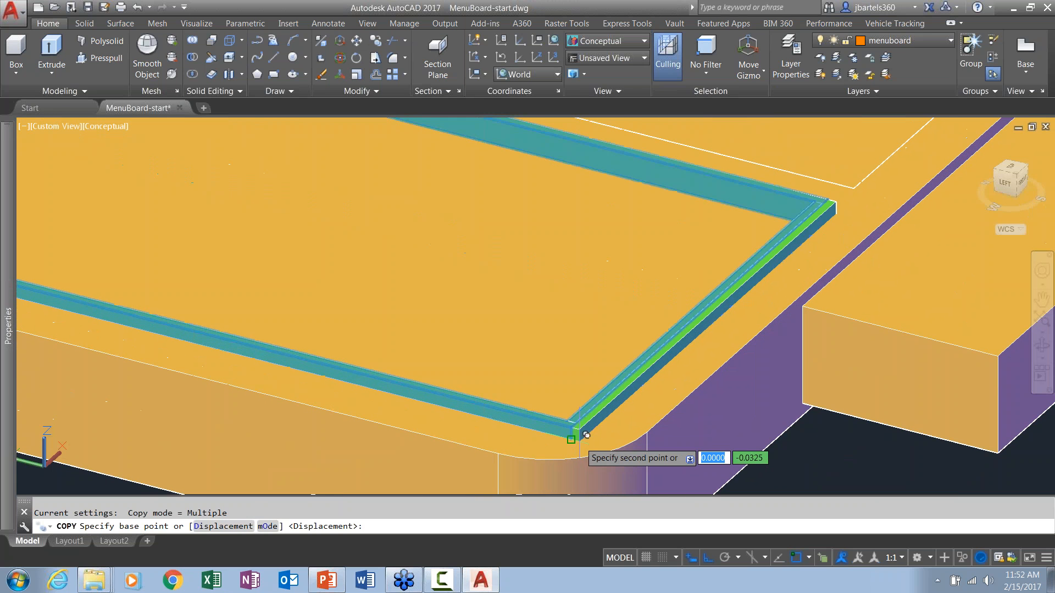
left_click(599, 411)
scroll(736, 299, "up", 2)
left_click(708, 300)
scroll(719, 291, "down", 1)
scroll(780, 230, "up", 3)
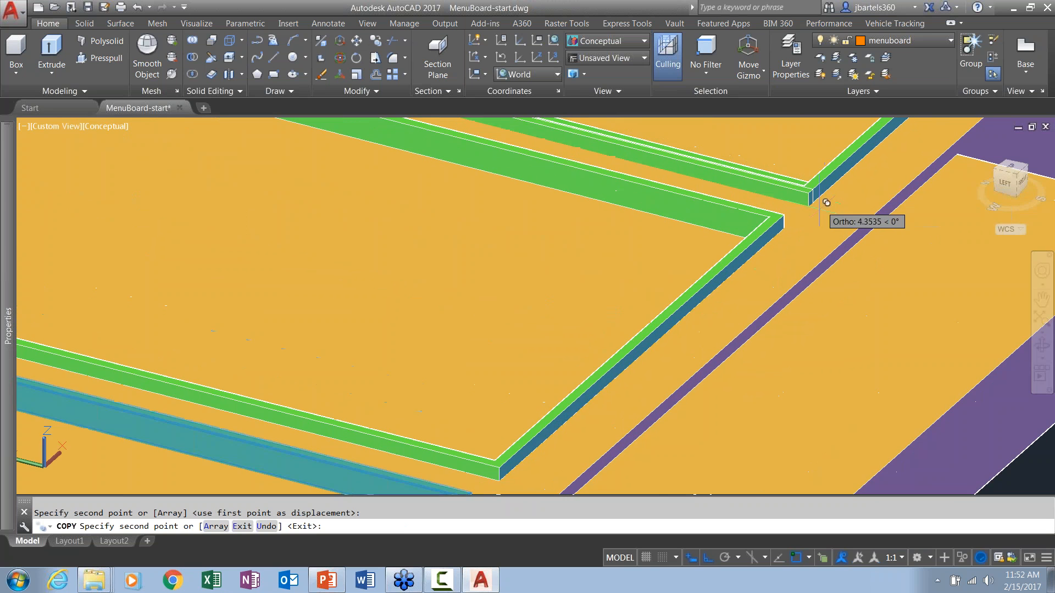
key("Return")
scroll(807, 253, "down", 5)
middle_click_drag(804, 266, 789, 333)
scroll(788, 333, "down", 2)
middle_click_drag(901, 290, 841, 316)
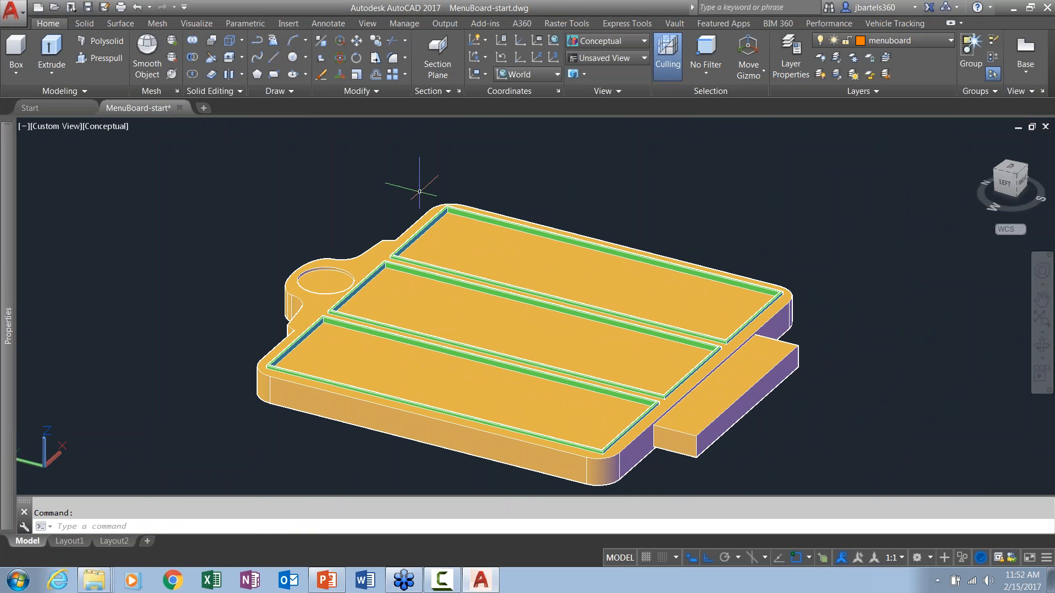
Try to rotate the whole menu board about its X axis with the rotate gizmo.
left_click(229, 163)
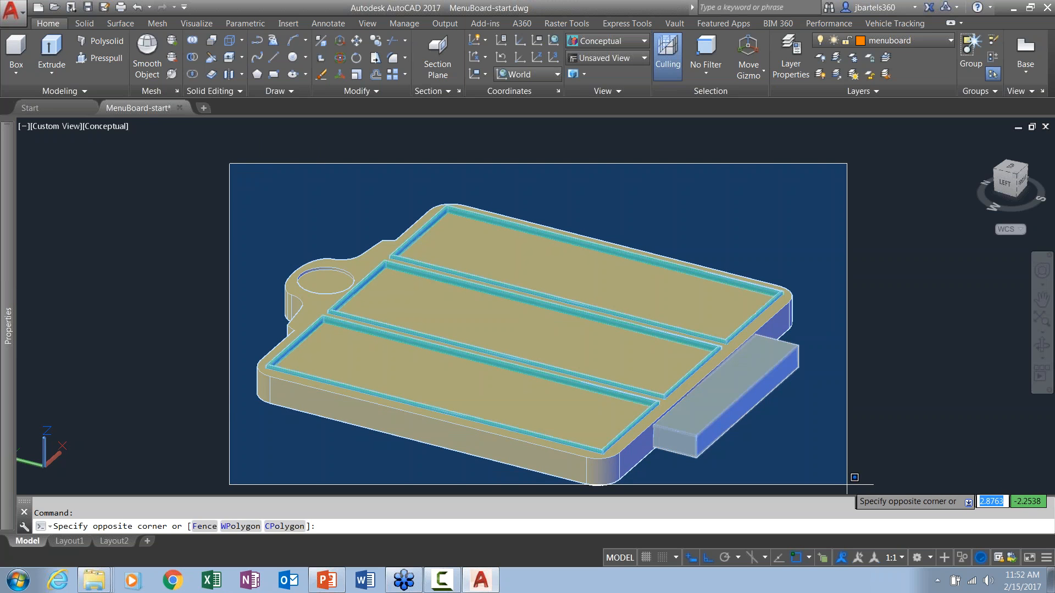
left_click(849, 486)
middle_click_drag(850, 486, 836, 454)
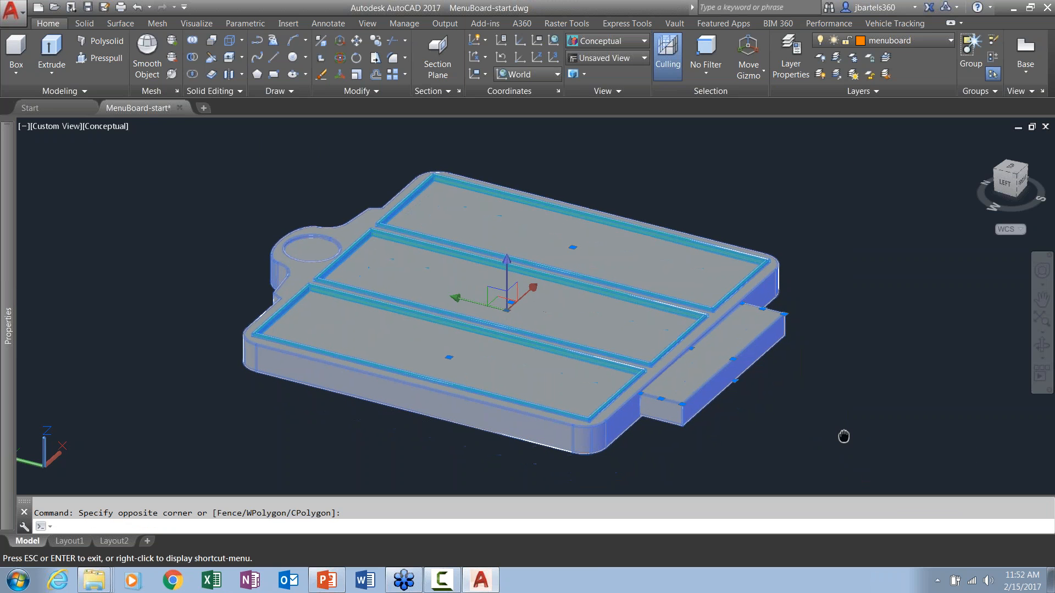
right_click(505, 298)
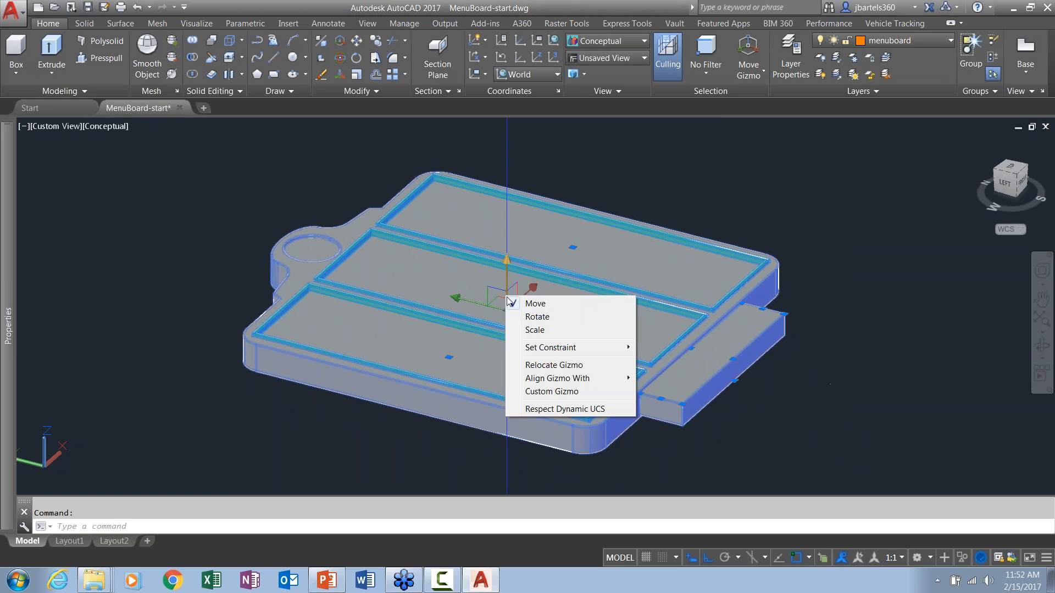
left_click(530, 317)
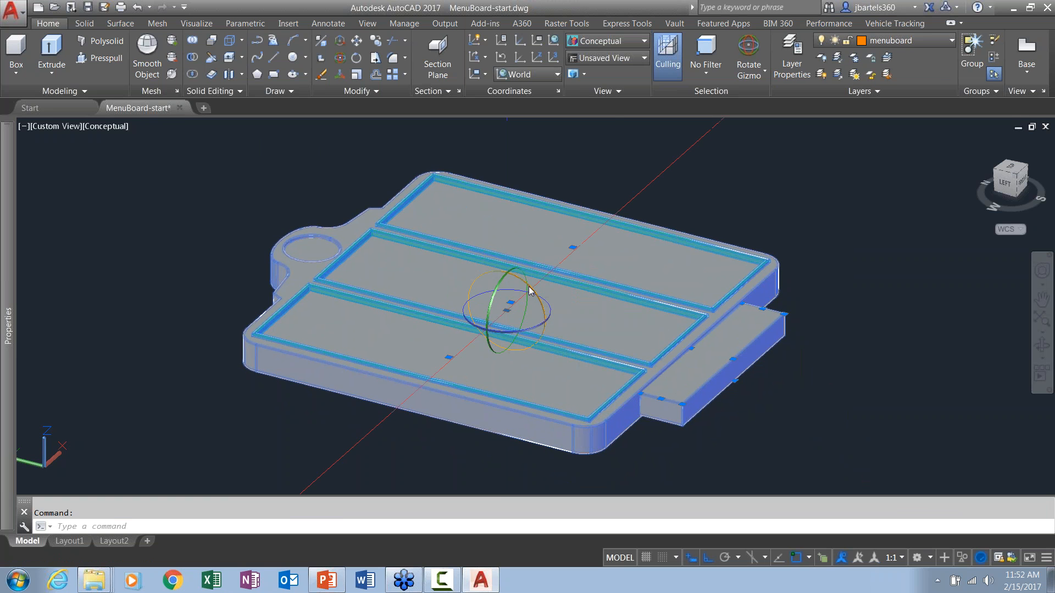
left_click(535, 276)
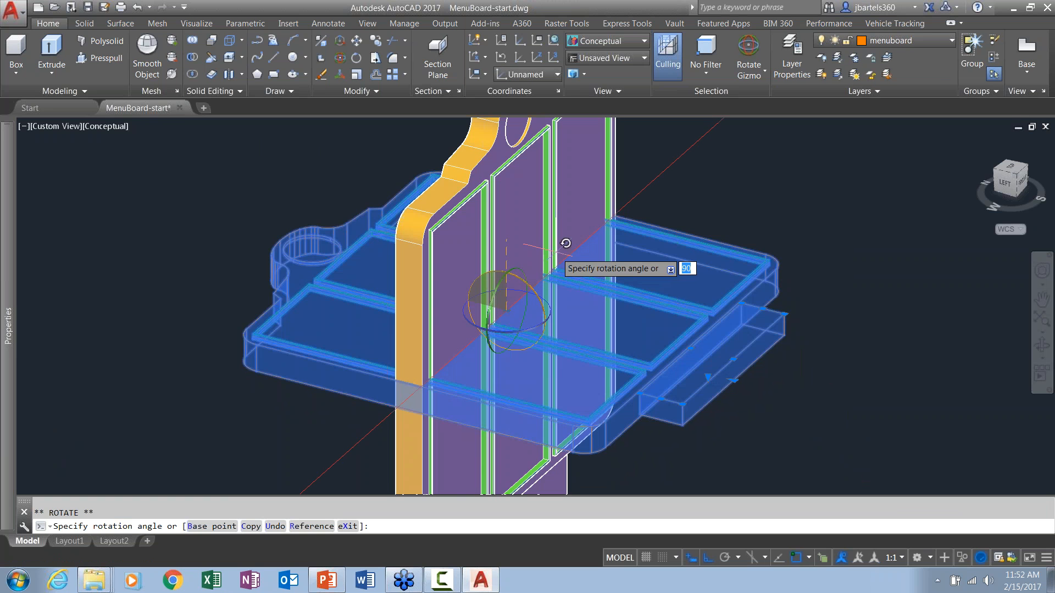
left_click(570, 236)
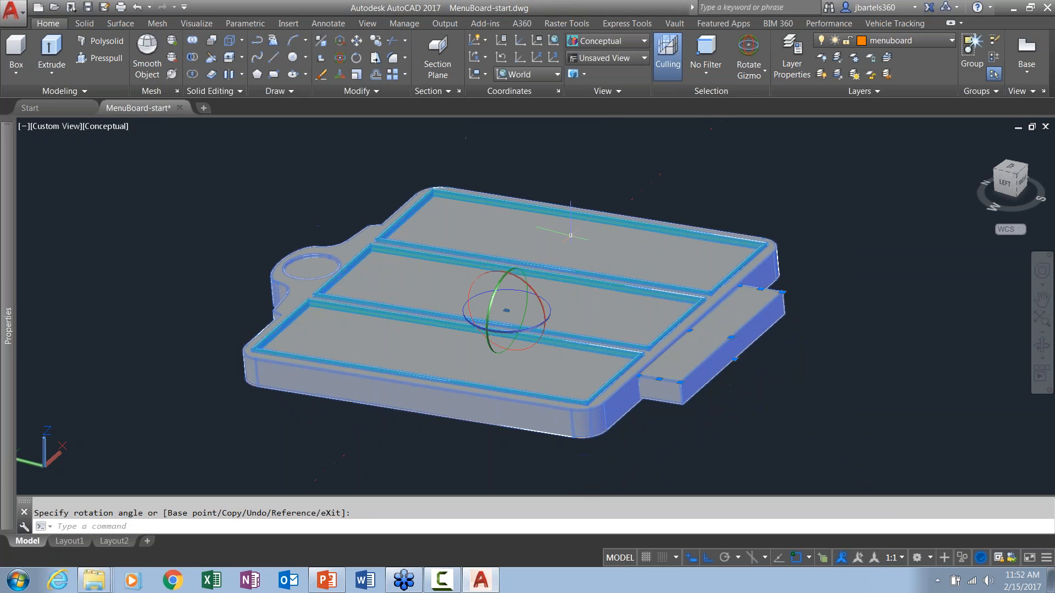
left_click(535, 292)
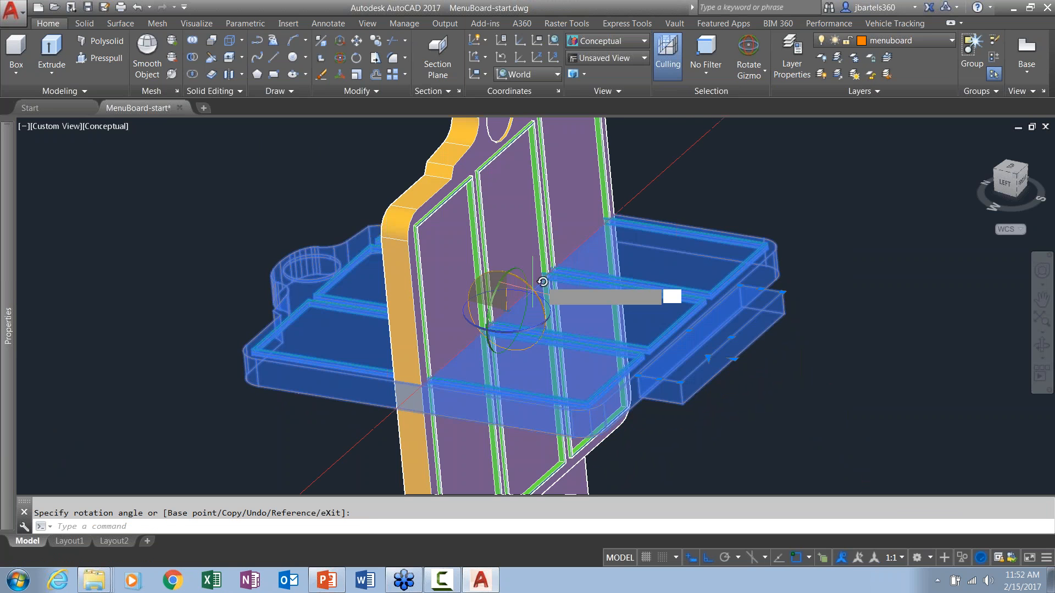
key("Escape")
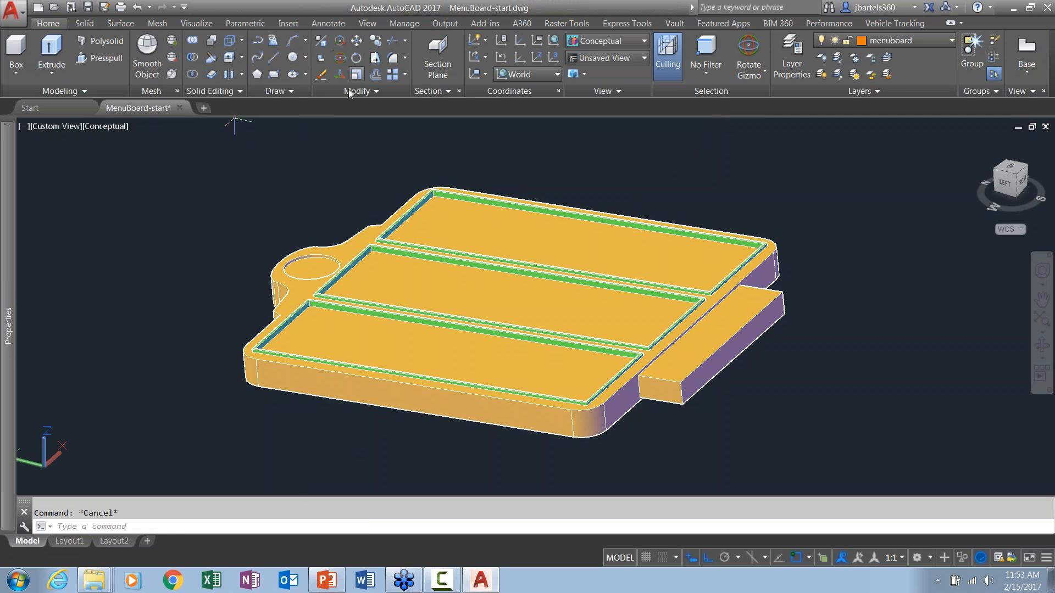
left_click(212, 146)
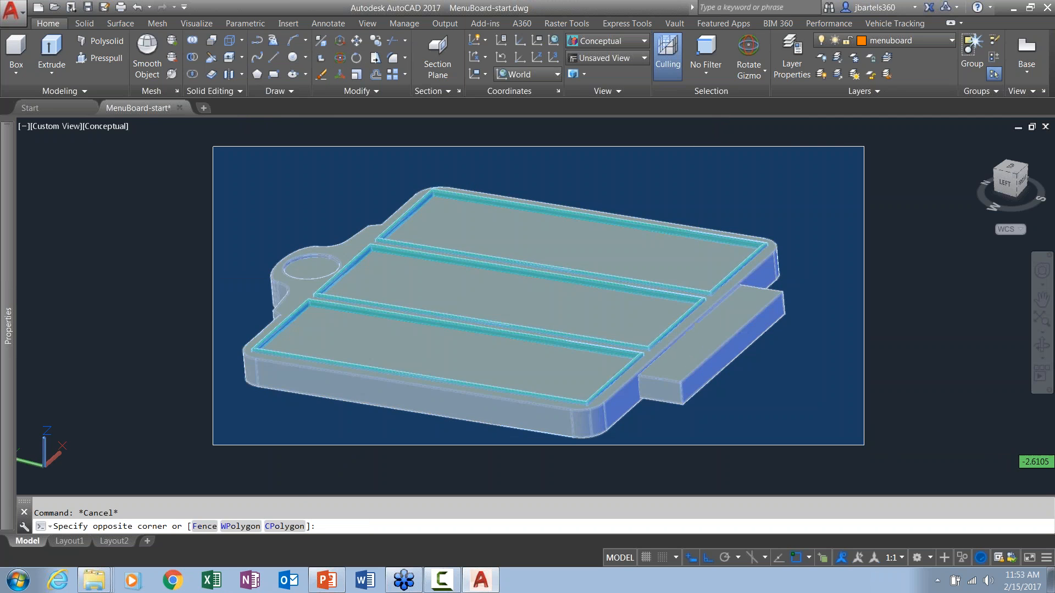
left_click(863, 445)
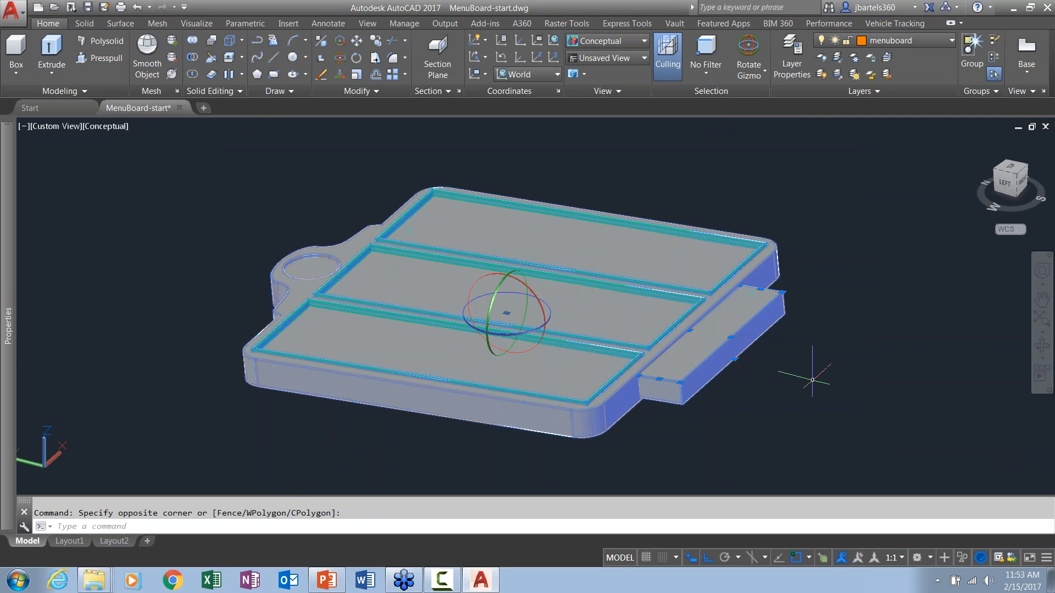
left_click(544, 284)
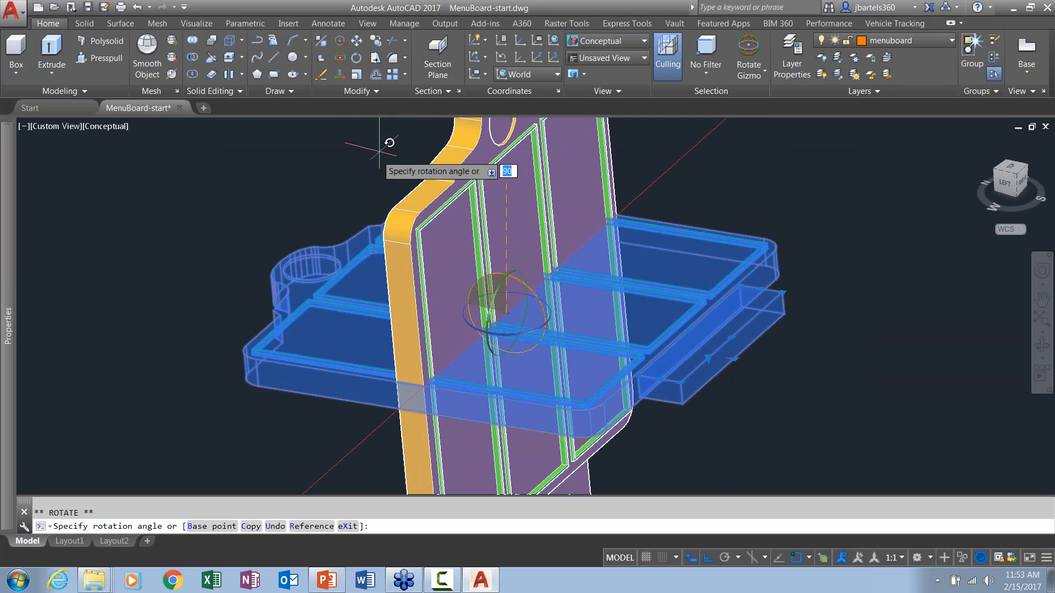
key("Escape")
key("Escape")
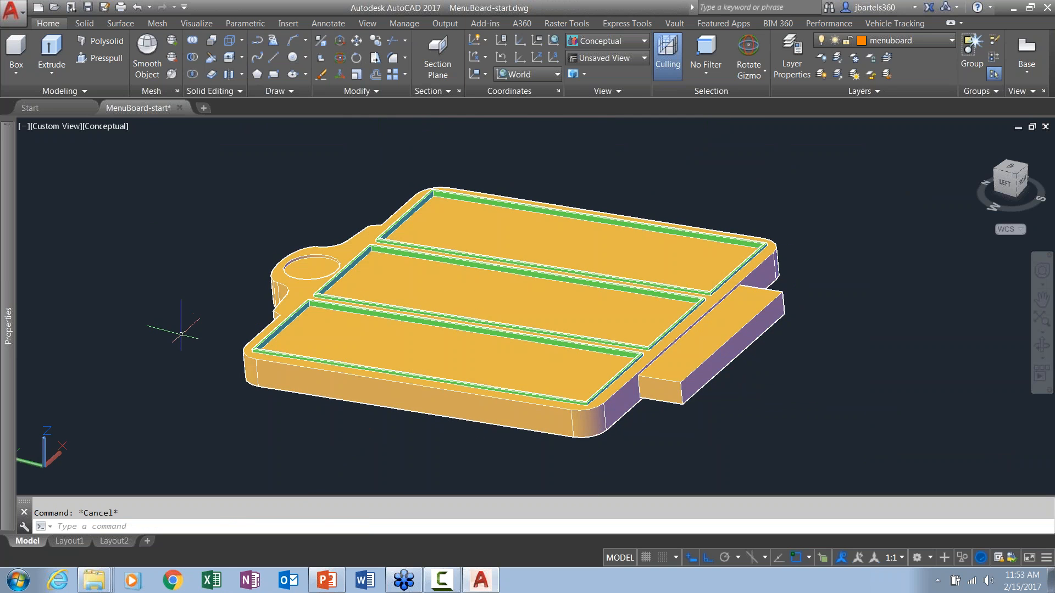
Undo the rotation of the menu board.
scroll(181, 334, "down", 2)
scroll(182, 334, "up", 2)
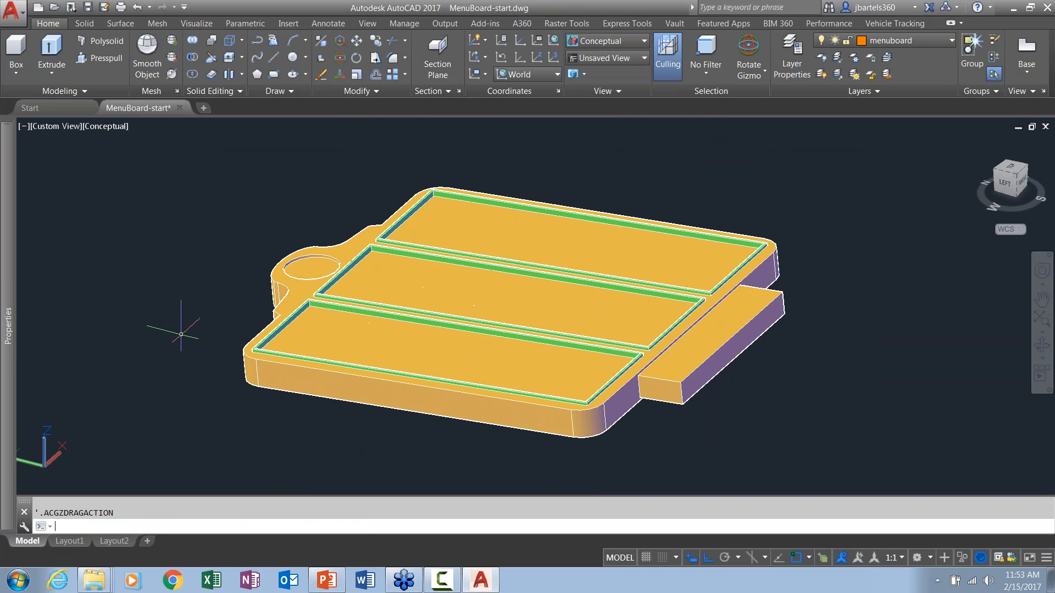
type("u")
key("Return")
key("Return")
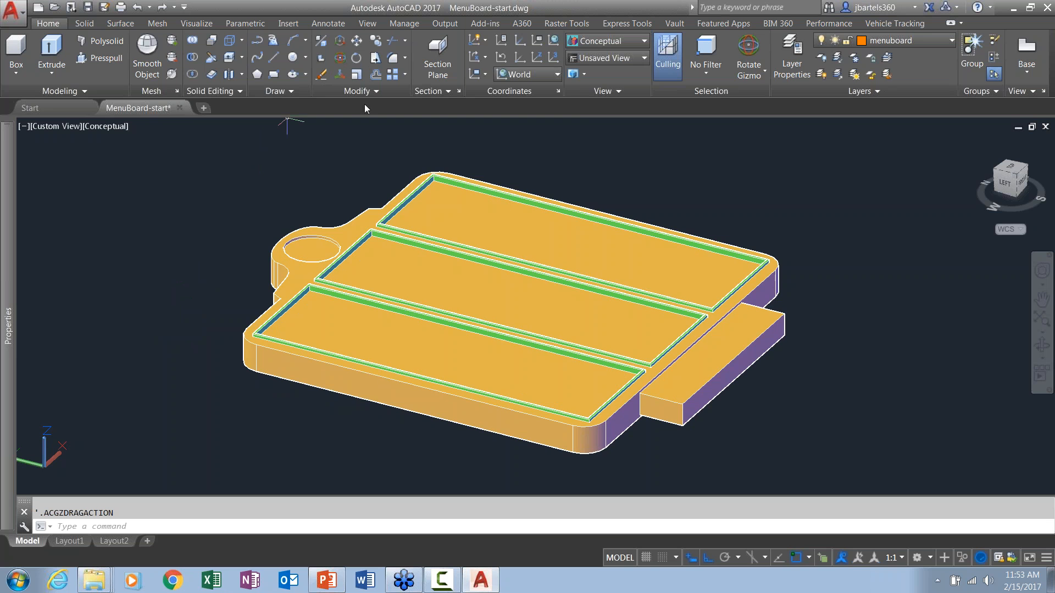
Rotate the whole menu board with its frames 90 degrees about the X axis so it stands upright, with object snap off.
scroll(247, 147, "down", 2)
left_click(224, 134)
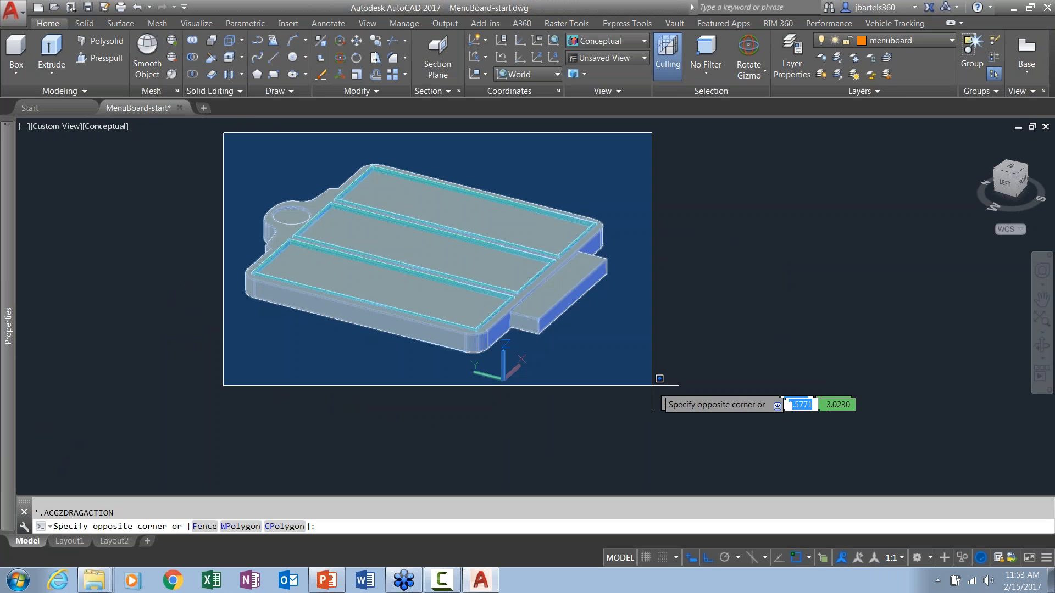
left_click(654, 377)
left_click(461, 255)
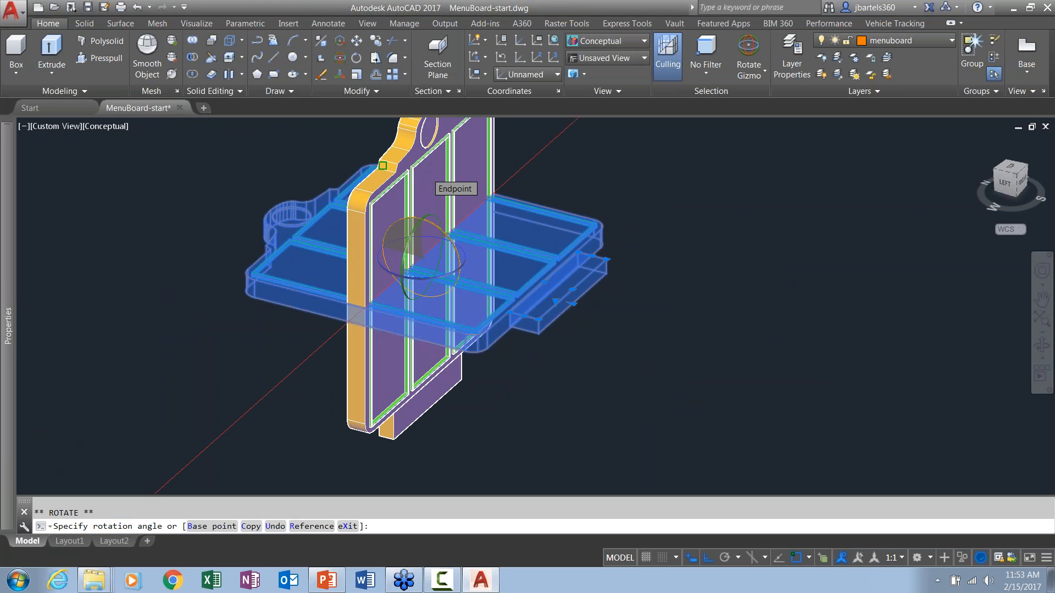
key("F3")
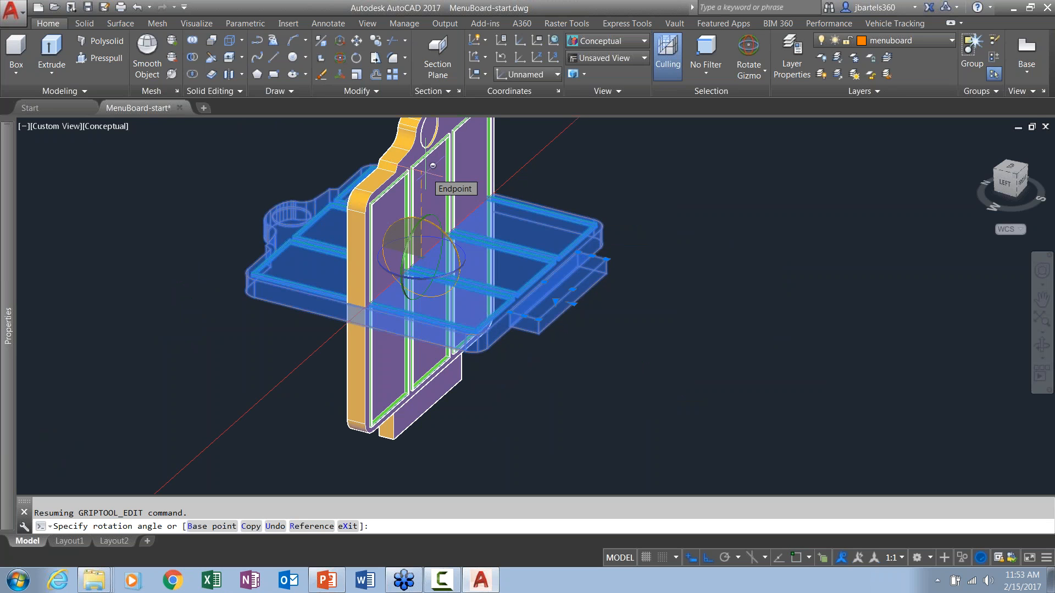
left_click(426, 179)
Move the menu board from the midpoint between two opposite bottom corners of its base block to 0,0.
scroll(554, 281, "down", 2)
middle_click_drag(555, 280, 525, 294)
scroll(520, 289, "up", 1)
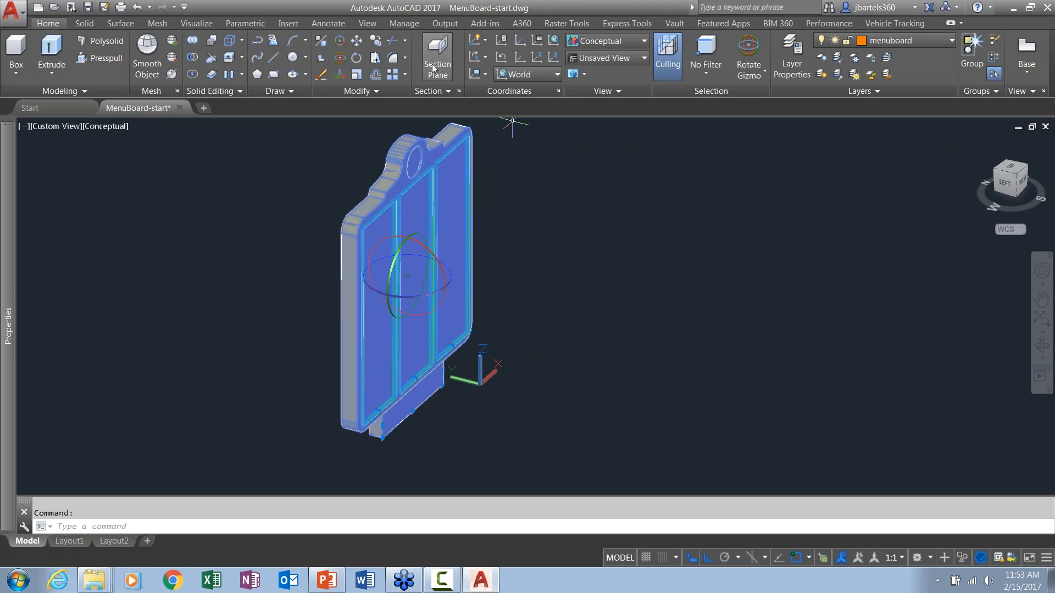
left_click(357, 40)
scroll(456, 431, "up", 5)
right_click(462, 391, "shift")
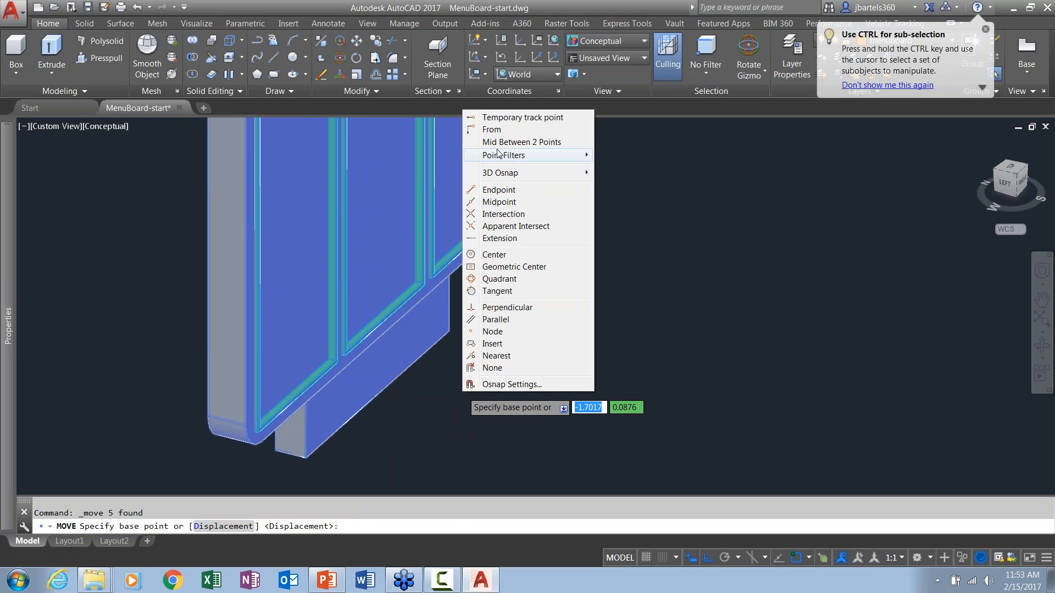
left_click(521, 142)
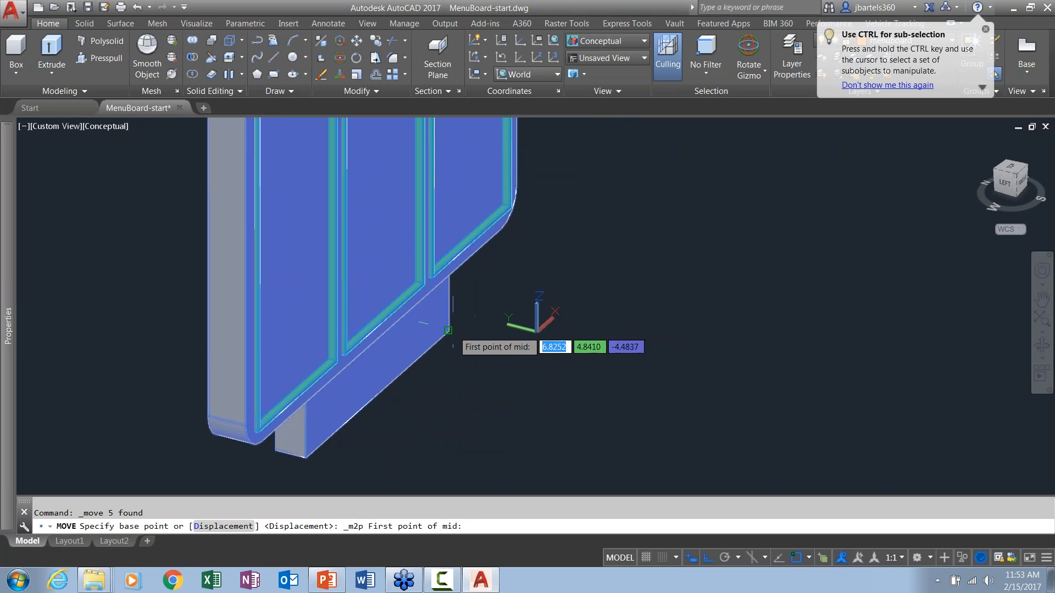
left_click(450, 332)
left_click(276, 450)
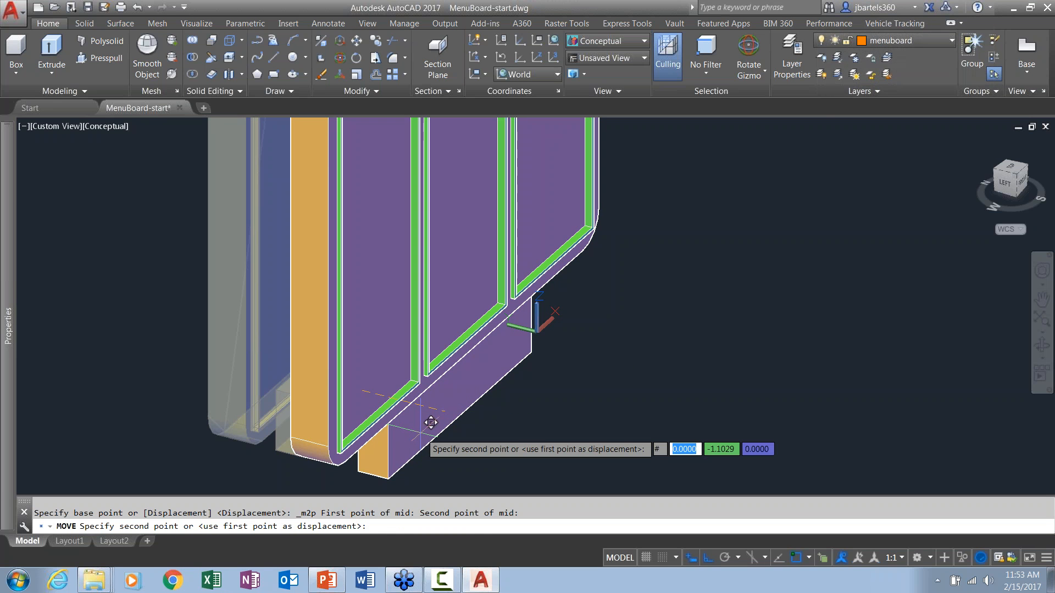
type("0,0")
key("Return")
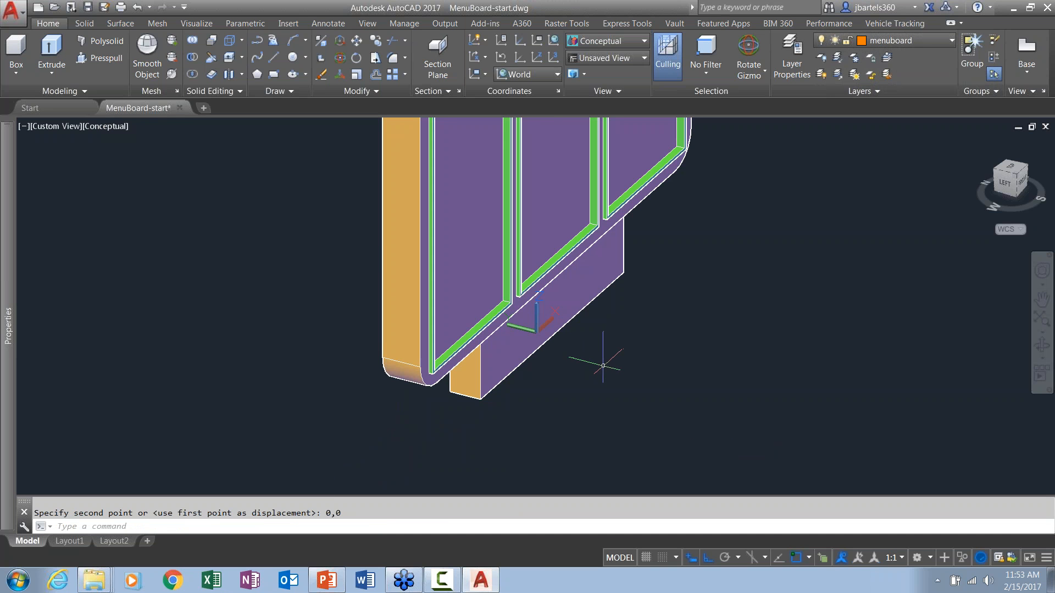
Open the Materials Browser with the whole upright menu board in view.
scroll(603, 365, "down", 4)
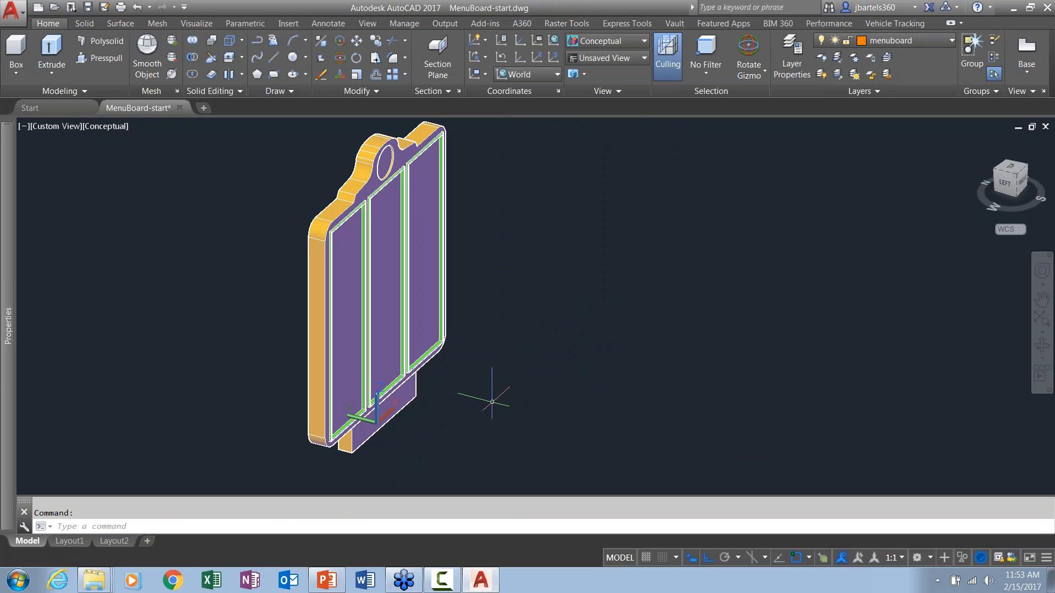
middle_click_drag(506, 403, 490, 391, "shift")
scroll(553, 358, "down", 2)
middle_click_drag(564, 326, 499, 325)
left_click(206, 24)
left_click(682, 40)
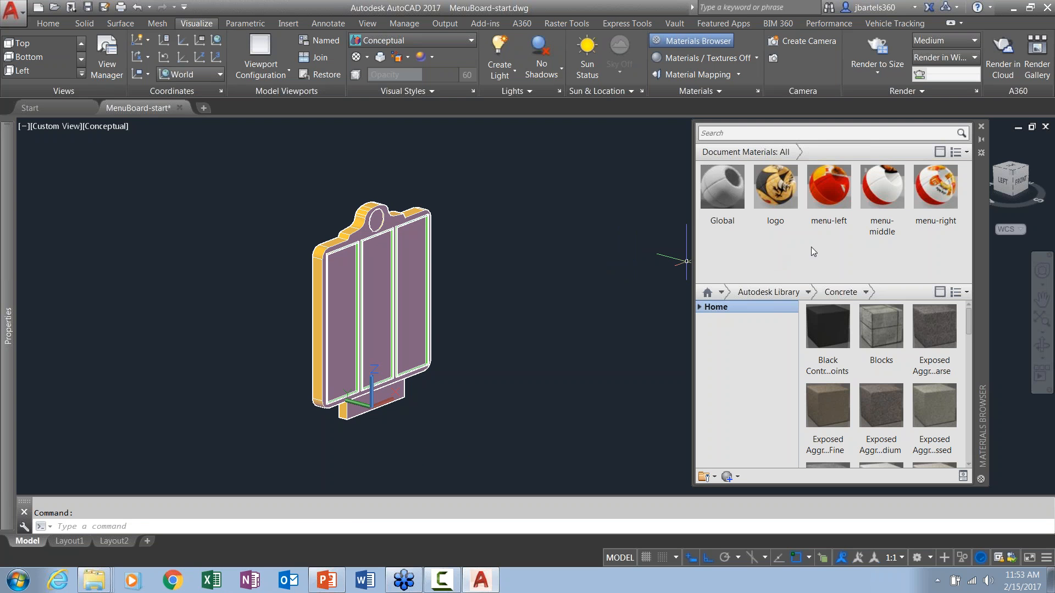
Search the materials for "red" and add the plastic Smooth - Red to the document materials.
left_click(713, 132)
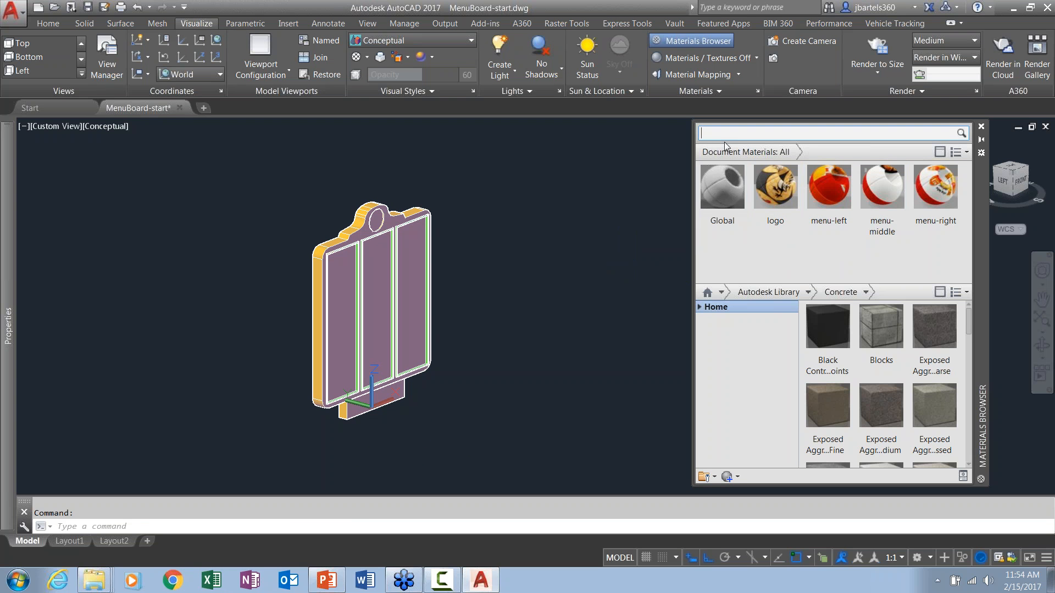
key("Return")
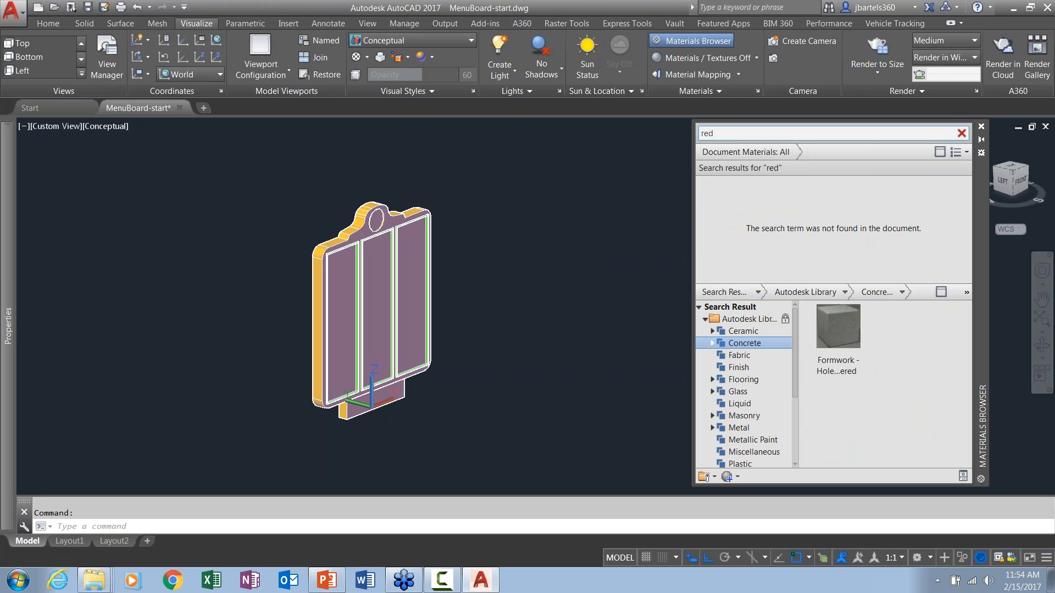
left_click(739, 463)
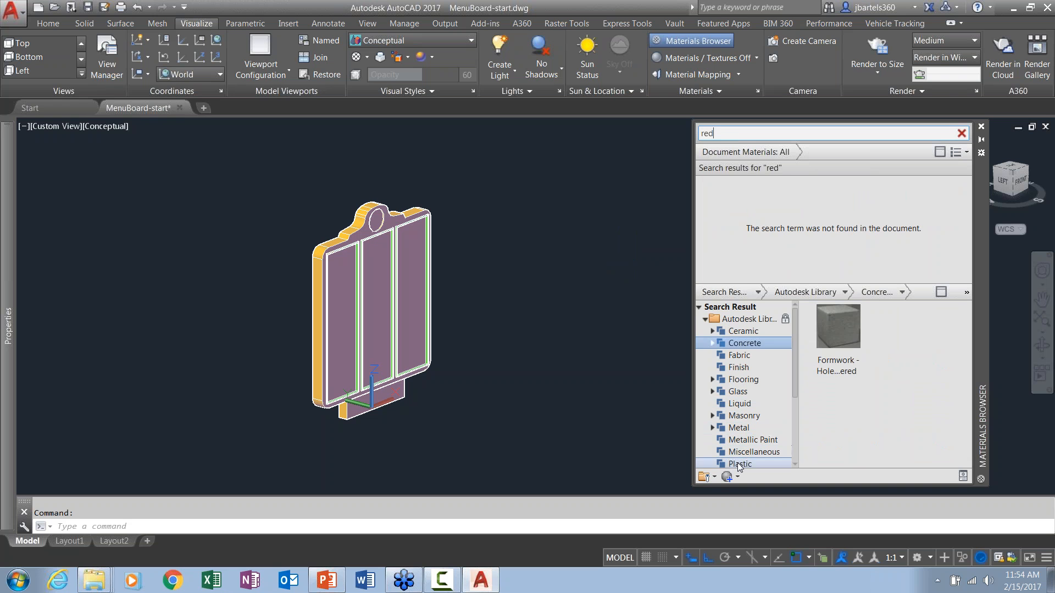
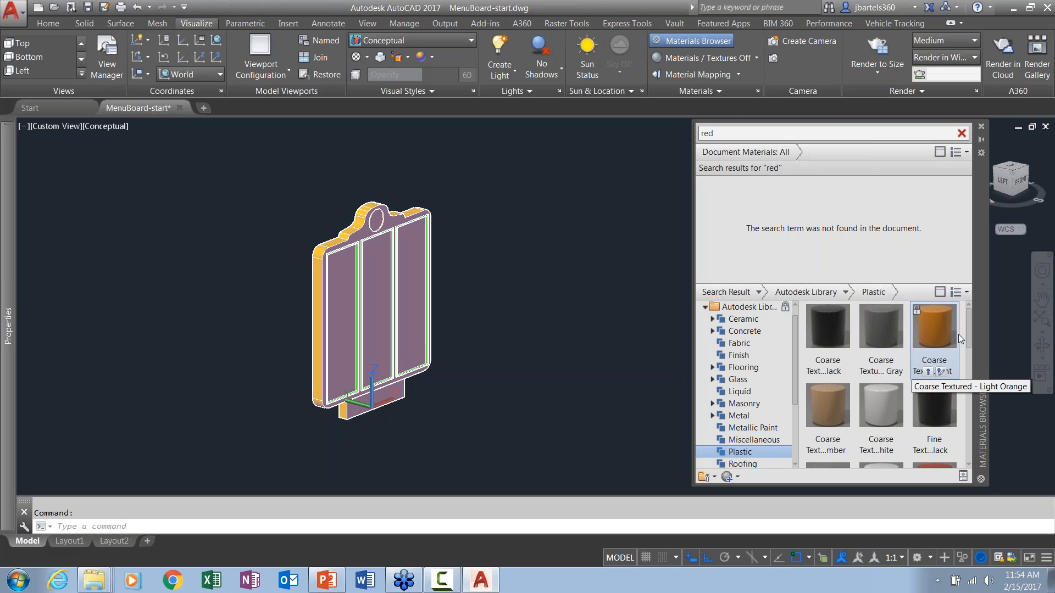
left_click_drag(970, 332, 967, 380)
left_click_drag(829, 420, 760, 205)
Search the materials for "white" and add the plastic PVC - White to the document materials.
double_click(758, 135)
type("wh")
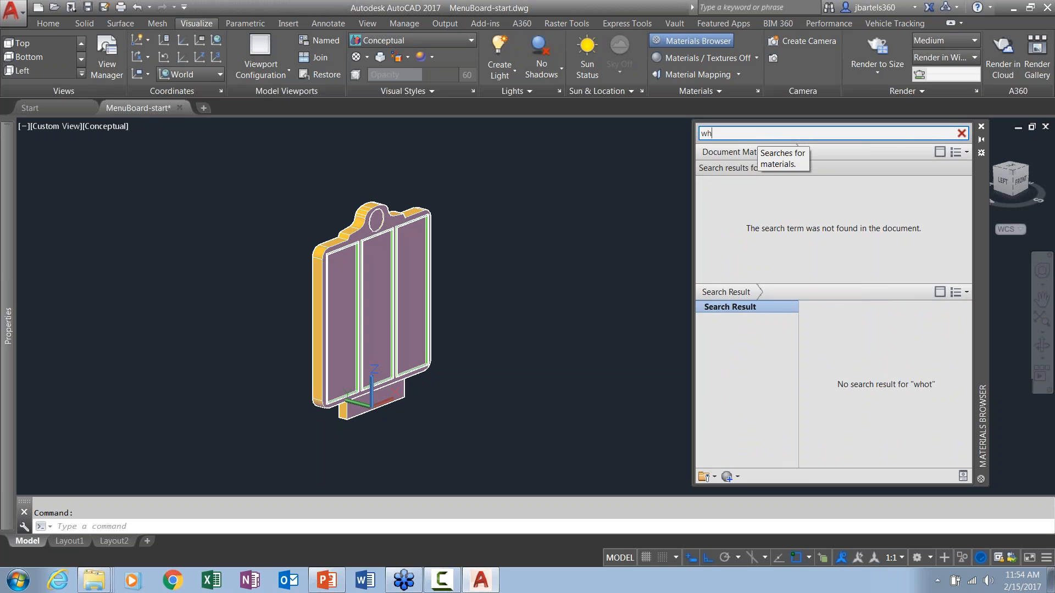
type("jite")
left_click(742, 441)
left_click(761, 451)
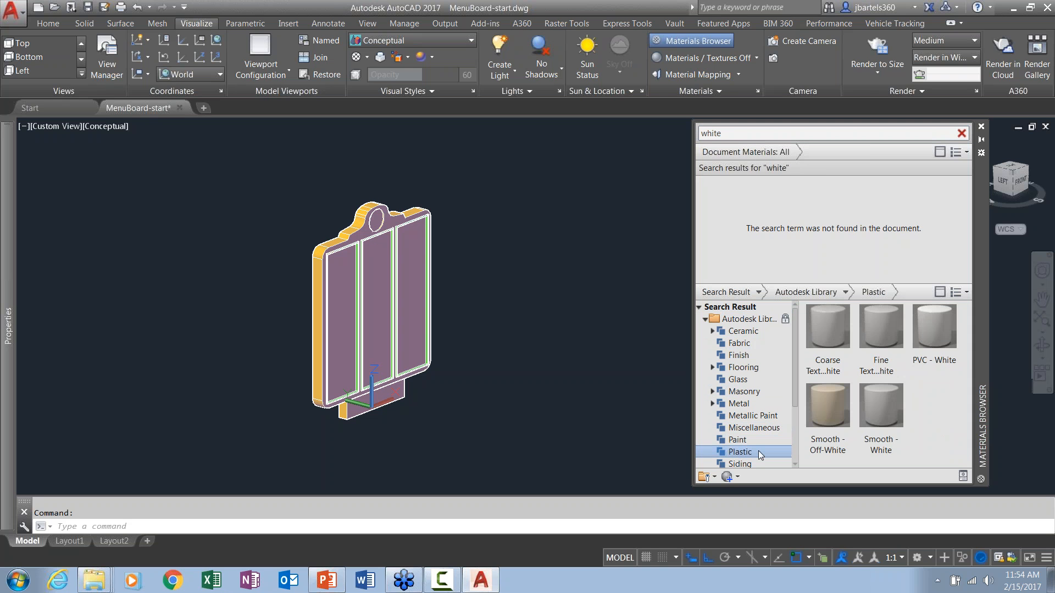
left_click_drag(929, 327, 746, 204)
Search for "black", add the plastic Smooth - Black to the document materials, and clear the search.
double_click(732, 134)
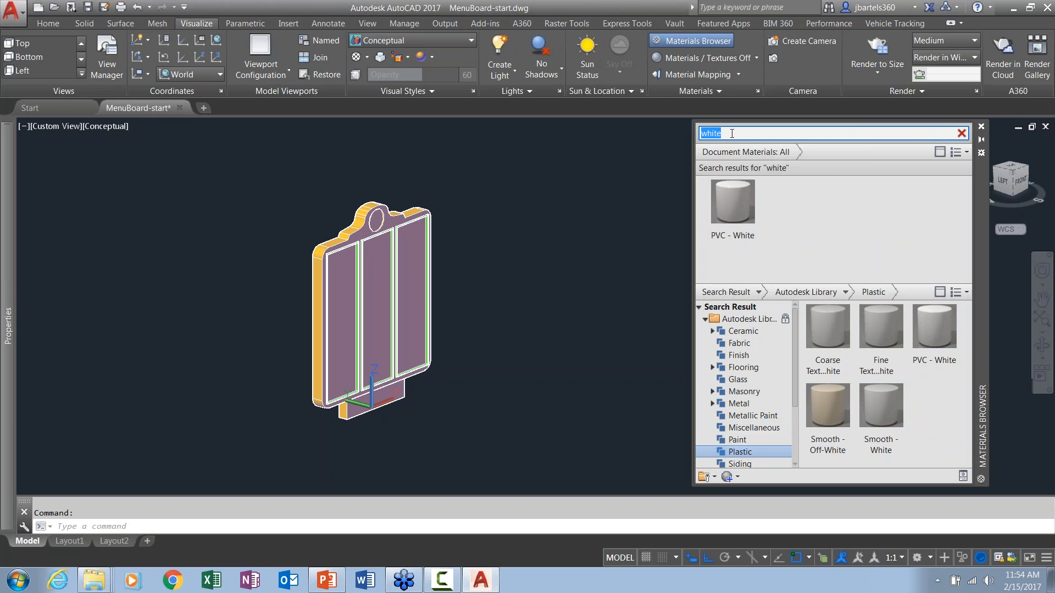
type("black")
key("Return")
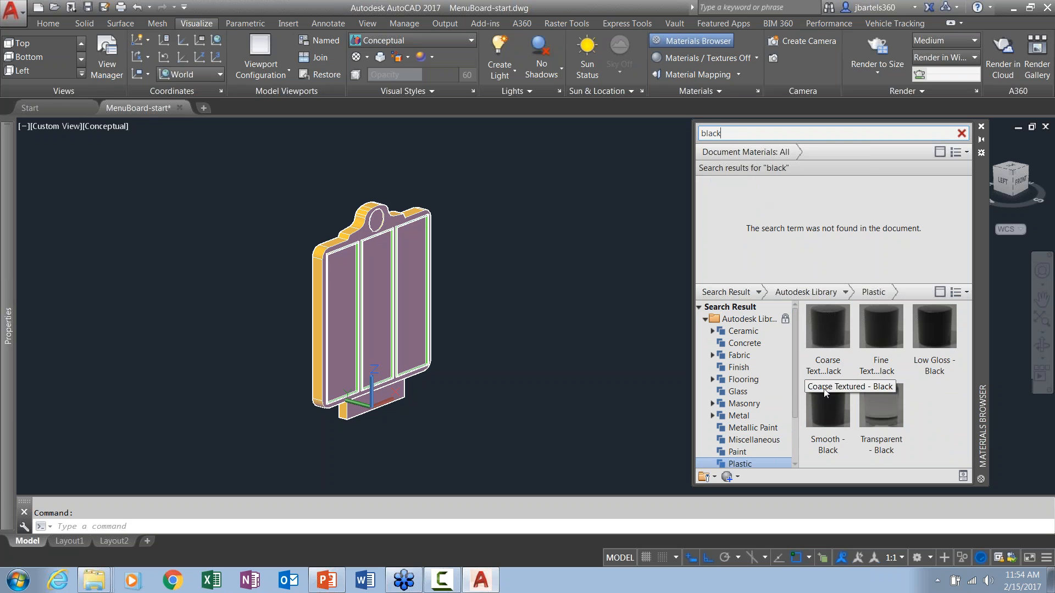
left_click_drag(828, 412, 762, 225)
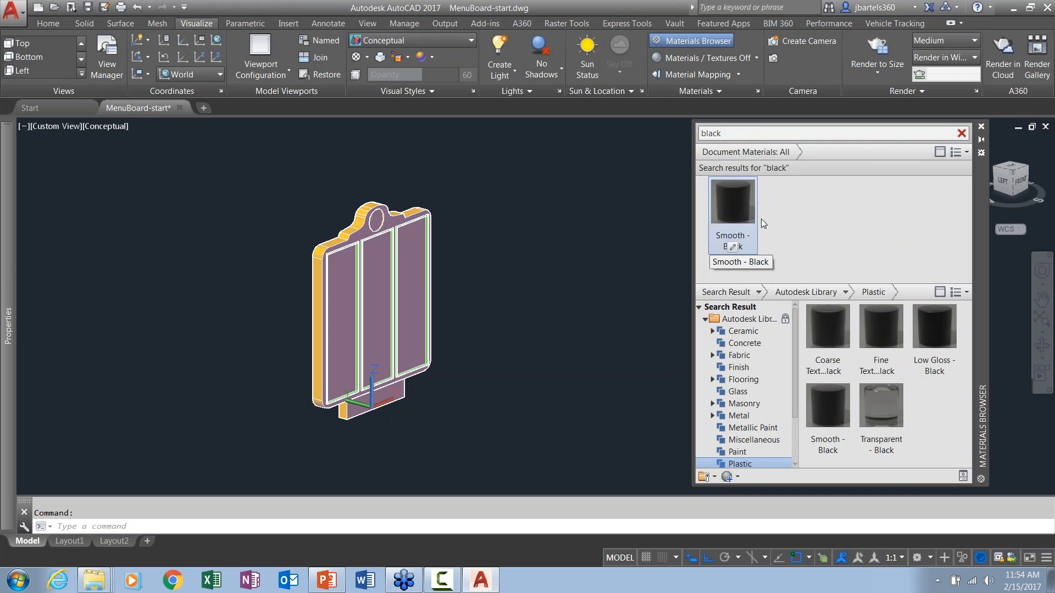
left_click(962, 134)
scroll(851, 245, "down", 2)
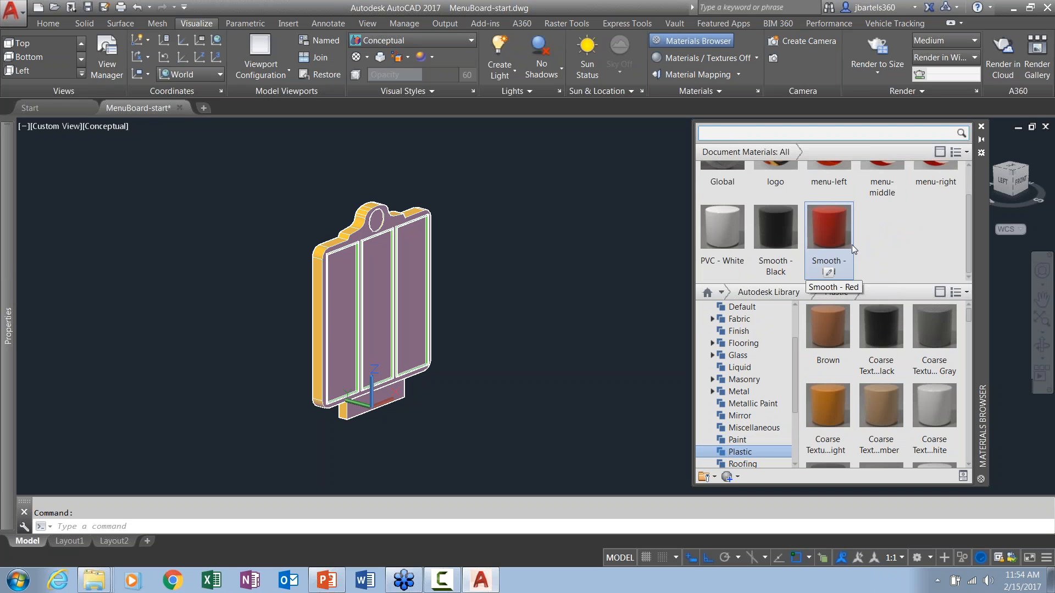
scroll(865, 222, "up", 1)
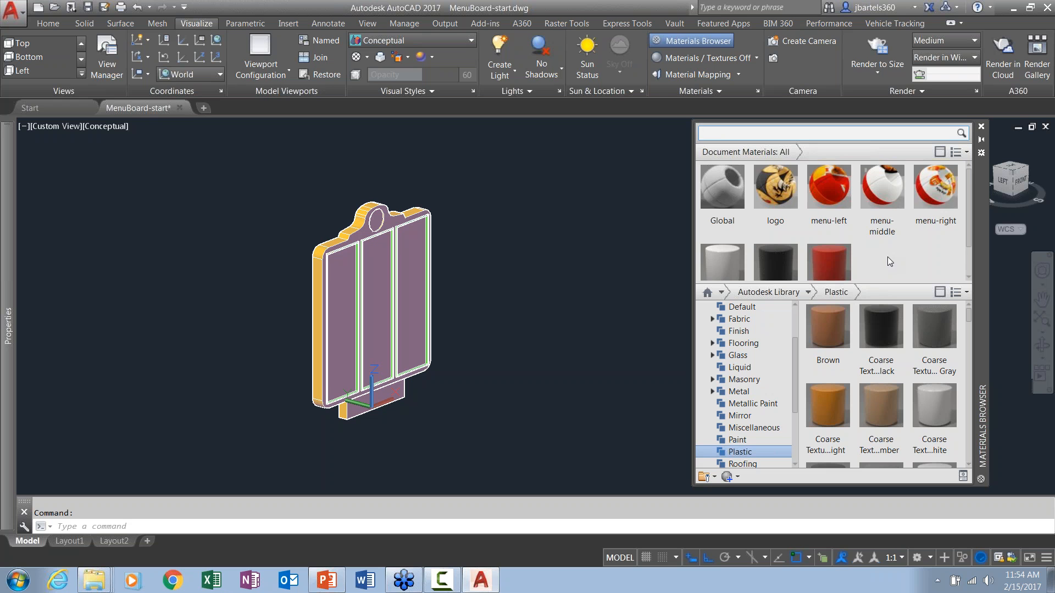
Apply the Smooth - Red material to the menu board body and set the visual style to Realistic.
scroll(879, 258, "down", 1)
left_click_drag(827, 226, 419, 268)
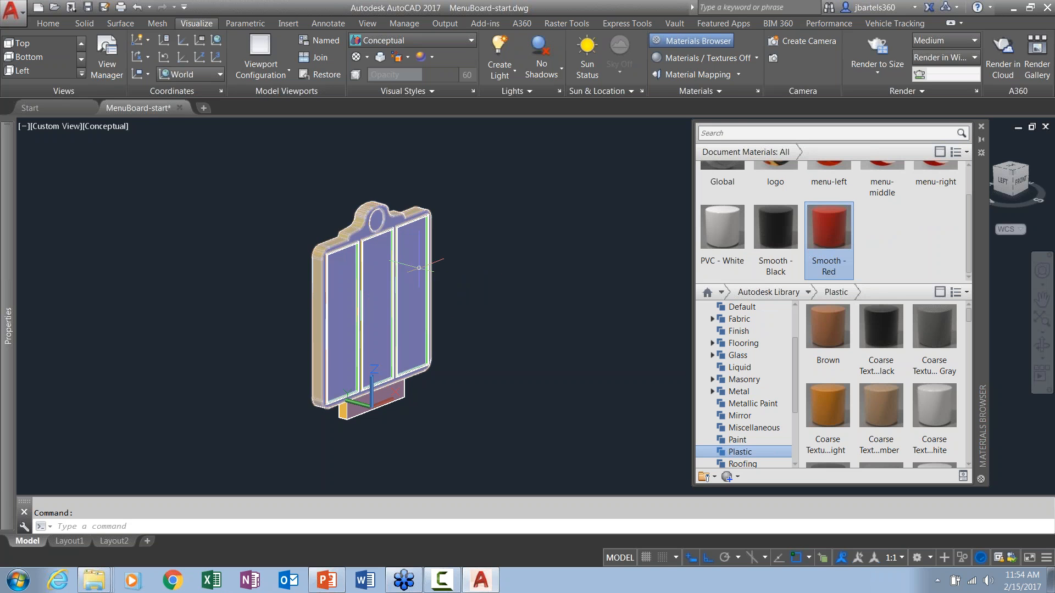
left_click(105, 127)
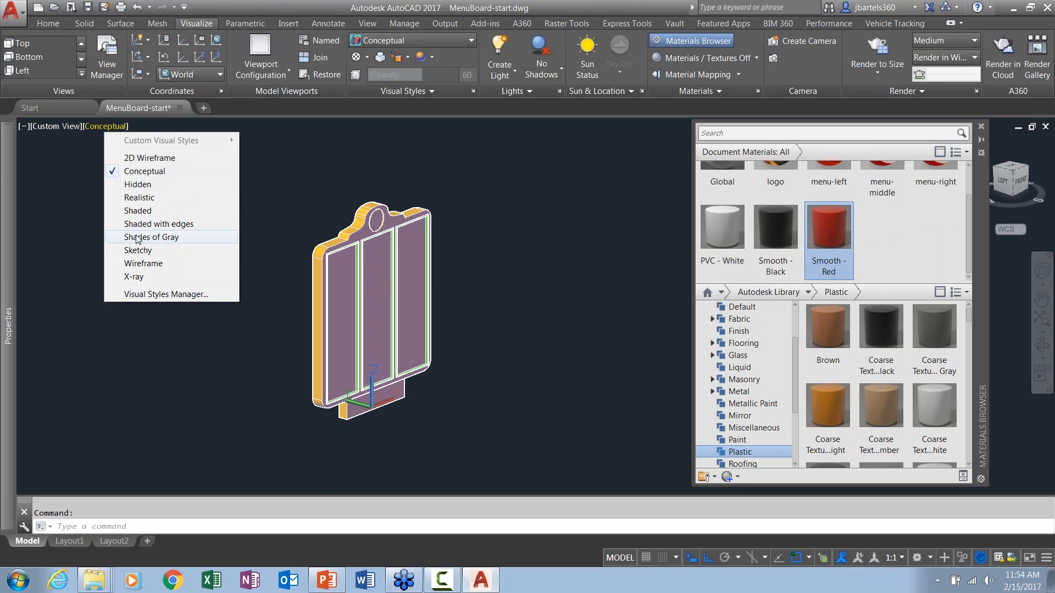
left_click(132, 199)
Apply the Smooth - Black material to the base block beneath the menu board.
scroll(459, 224, "up", 3)
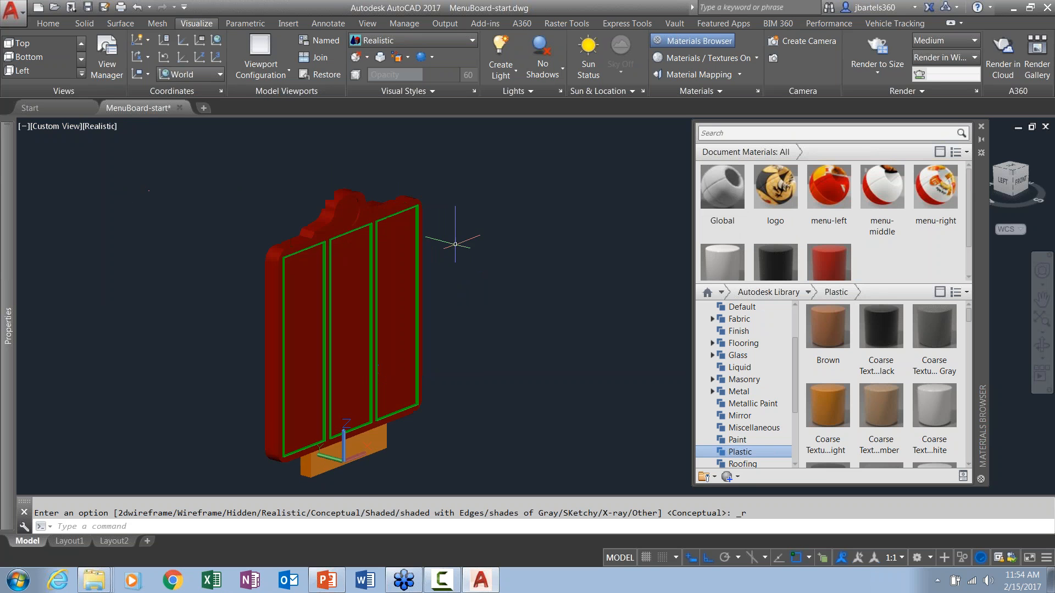
scroll(775, 236, "down", 1)
left_click_drag(775, 233, 378, 467)
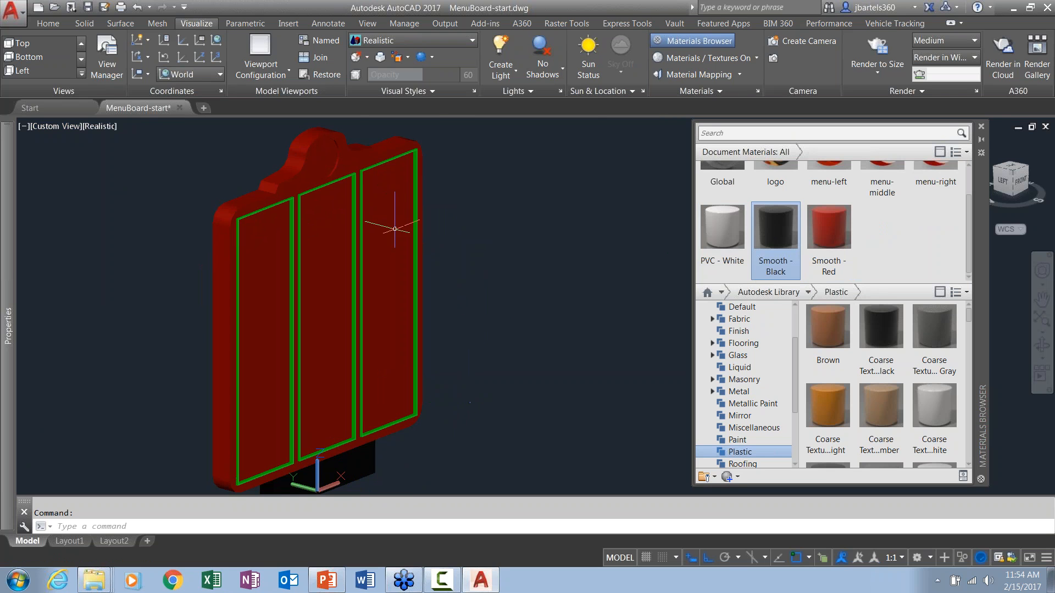
Apply the PVC - White material to the three rectangular frames on the front of the board.
scroll(300, 198, "up", 4)
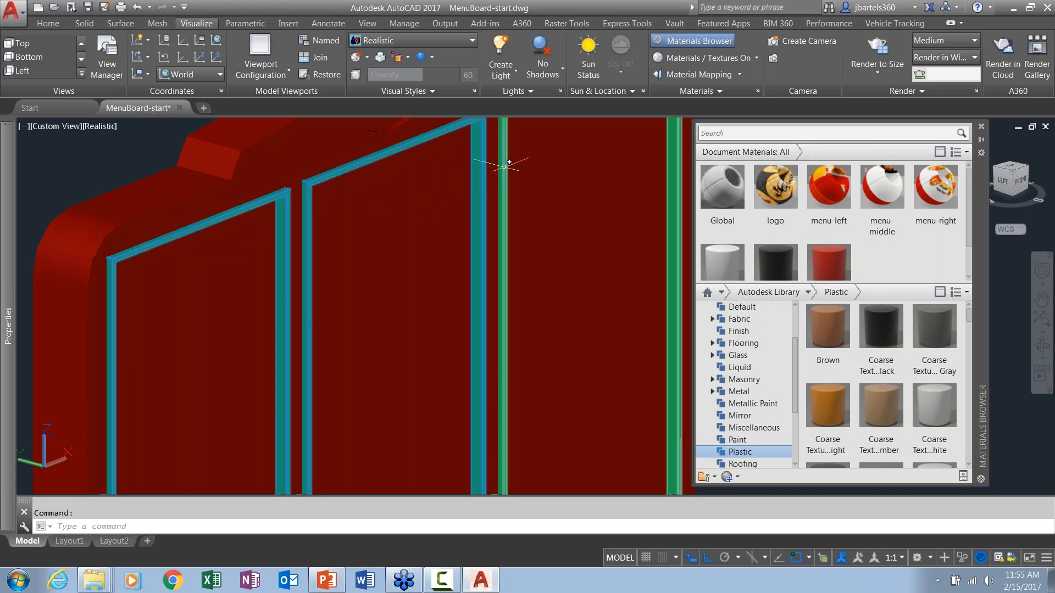
scroll(723, 232, "down", 1)
left_click(722, 233)
key("Escape")
scroll(538, 293, "down", 4)
middle_click_drag(537, 294, 487, 257)
Save the drawing under the new name MenuBoard-start2.dwg.
key("Return")
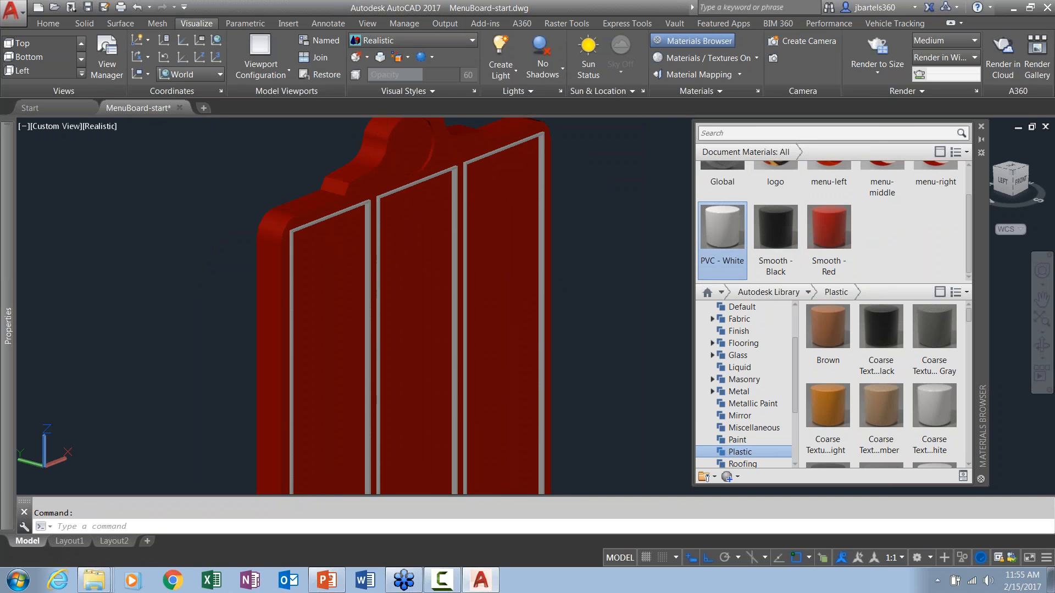
left_click(493, 380)
left_click(837, 380)
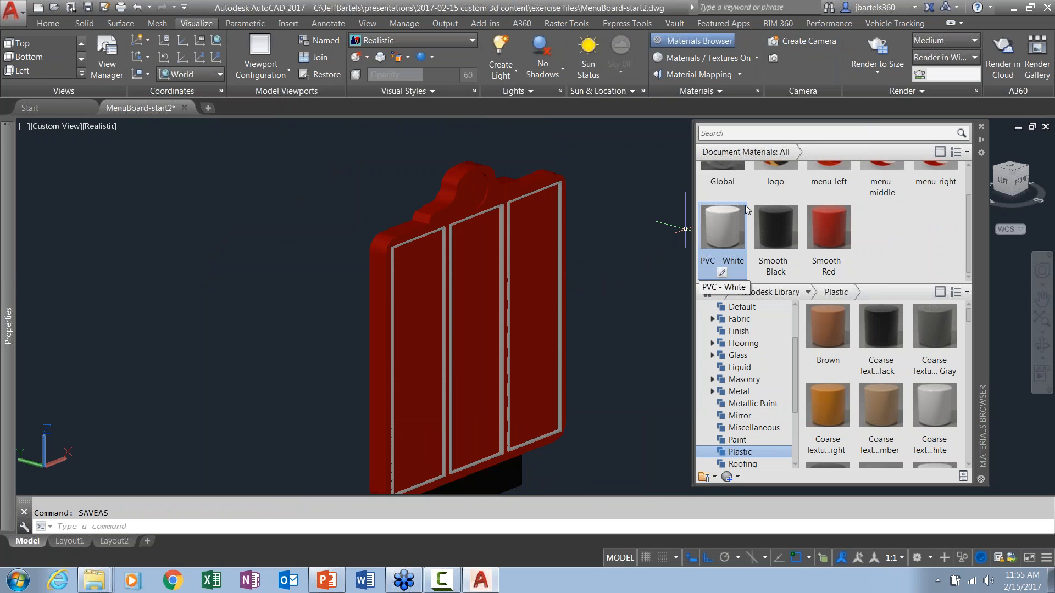
Smooth the curved edges around the circular recess by setting FACETRES to 2 and regenerating all viewports.
scroll(783, 182, "up", 1)
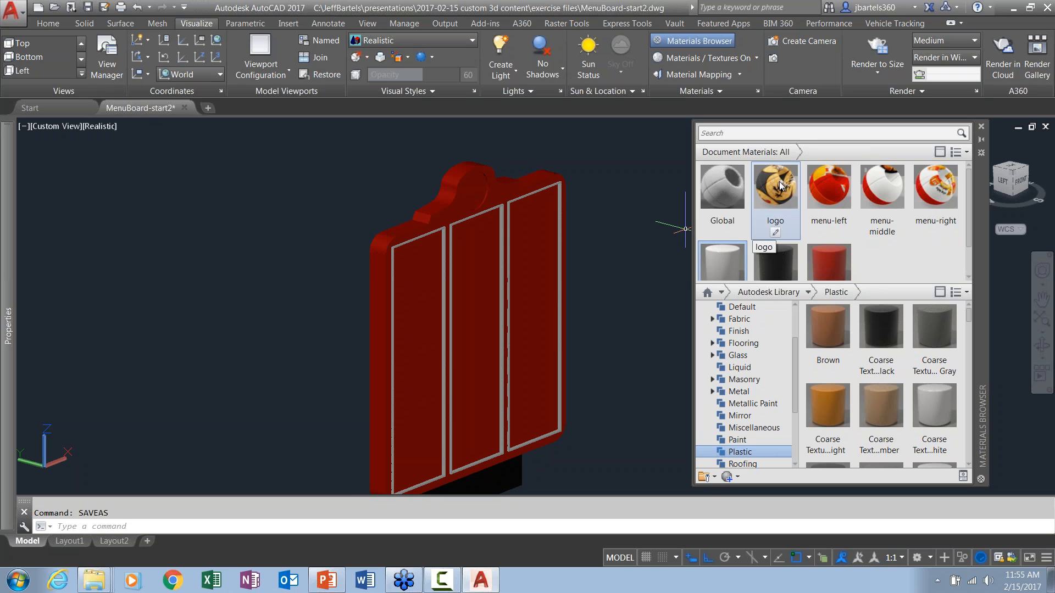
scroll(513, 162, "up", 5)
scroll(412, 242, "up", 4)
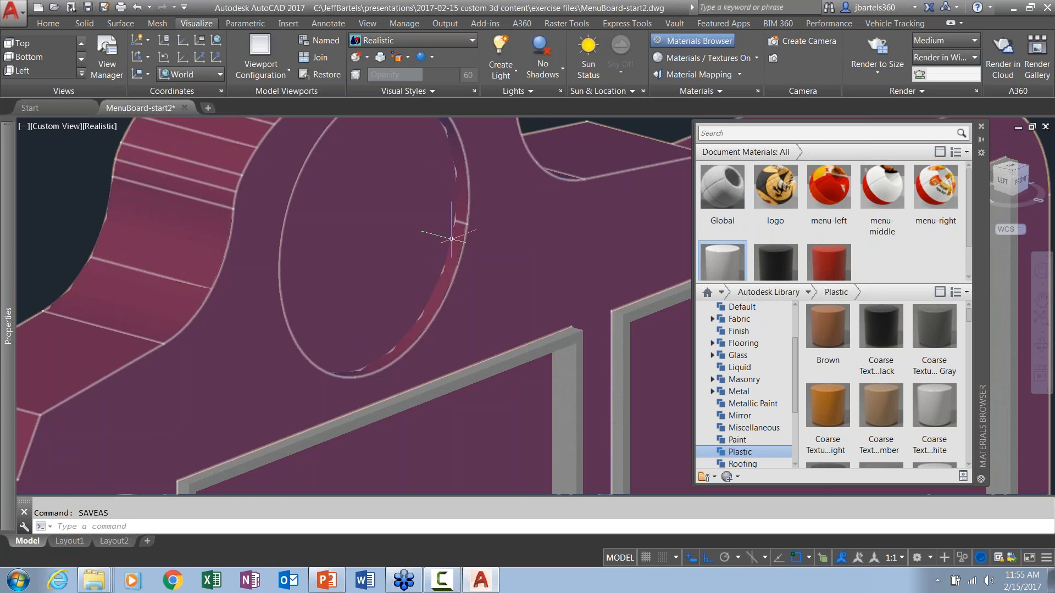
scroll(455, 238, "down", 5)
key("Escape")
type("FACETRES")
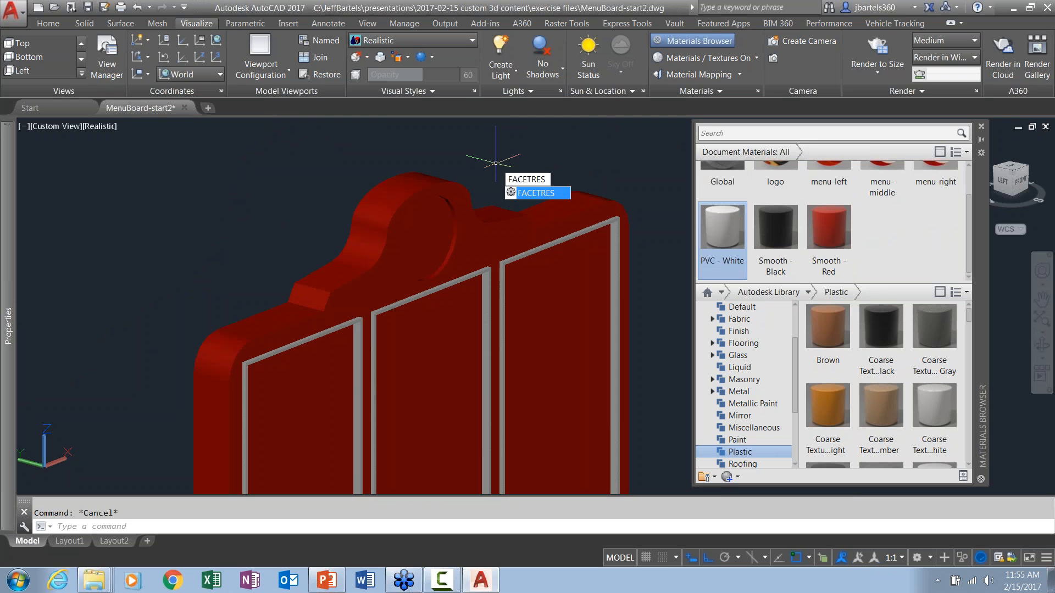
key("Return")
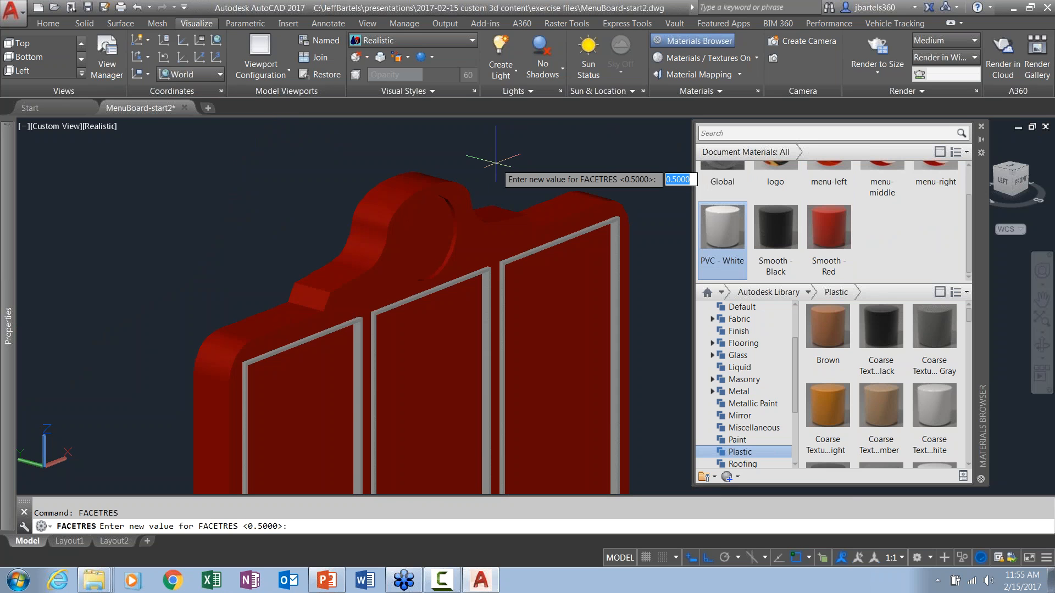
type("2")
key("Return")
type("REGENALL")
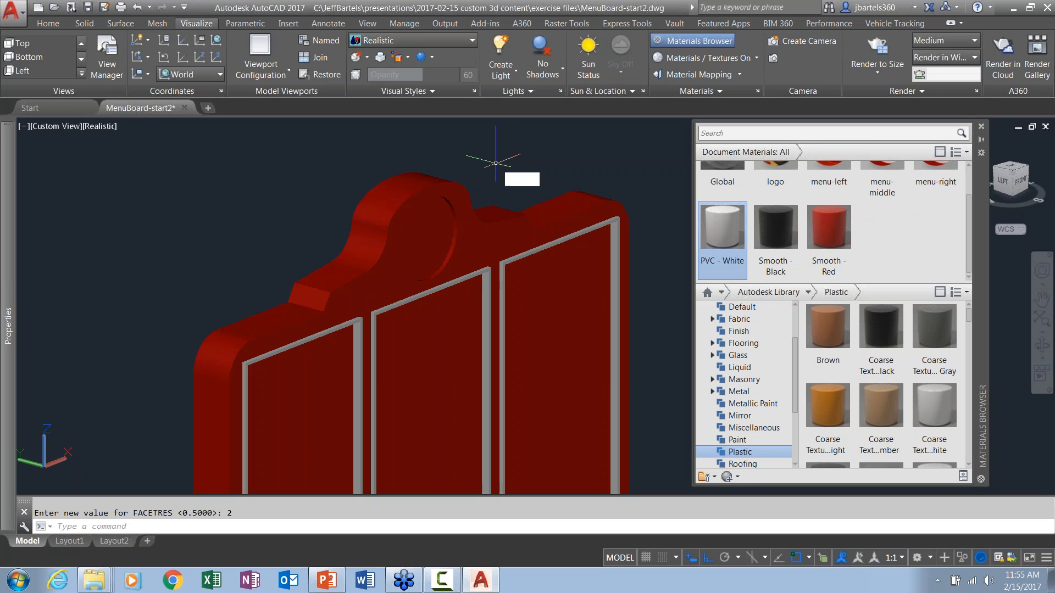
key("Return")
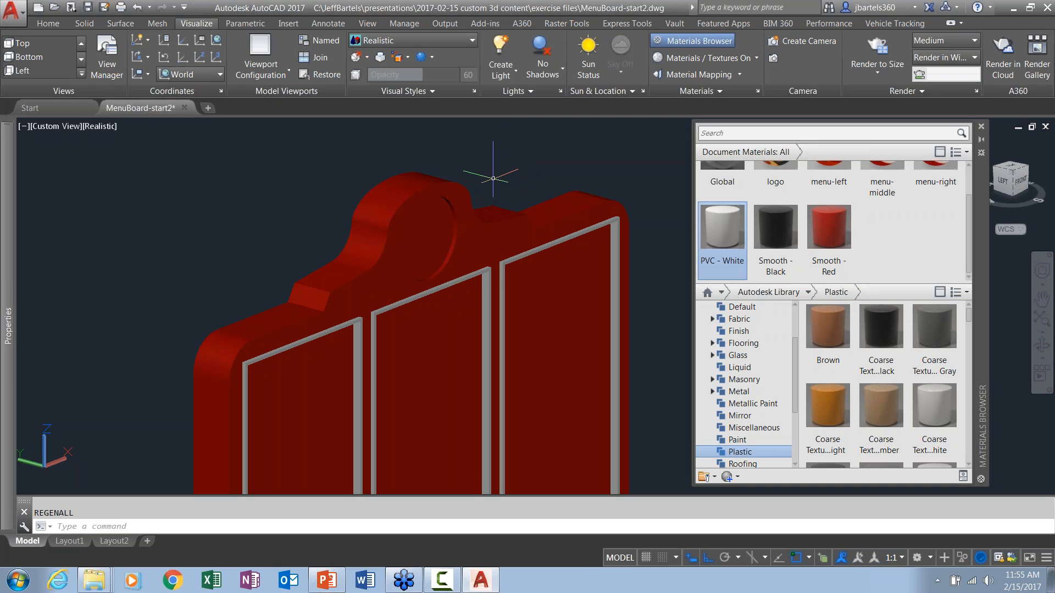
Apply the logo material to the circular face in the crest of the menu board.
scroll(934, 187, "up", 2)
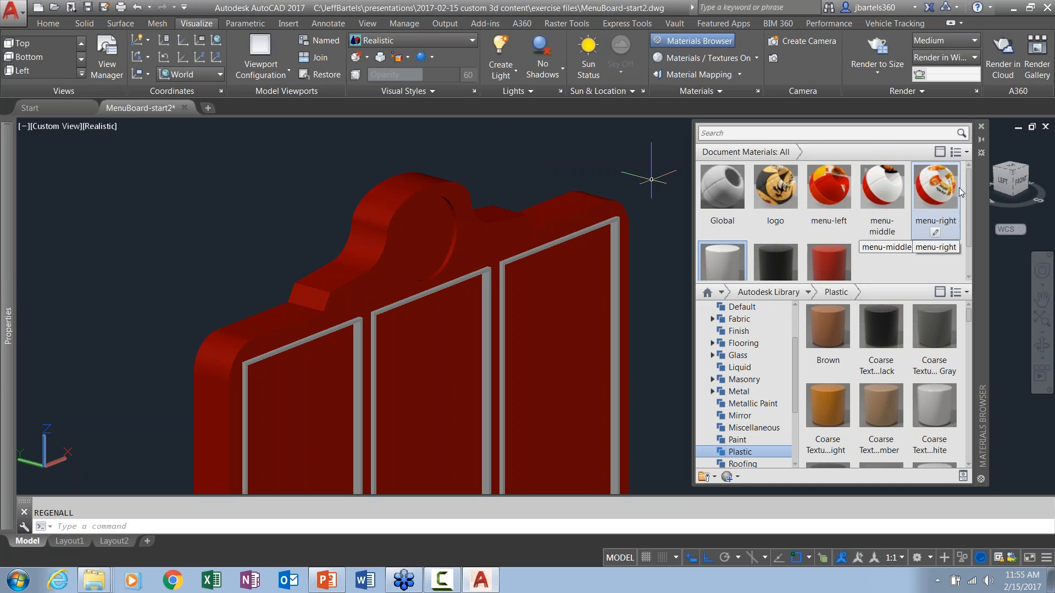
left_click(780, 189)
left_click_drag(780, 189, 421, 230)
scroll(522, 164, "up", 2)
Use material mapping on the circular crest face to fit a single logo image to it.
left_click(697, 74)
left_click(396, 265)
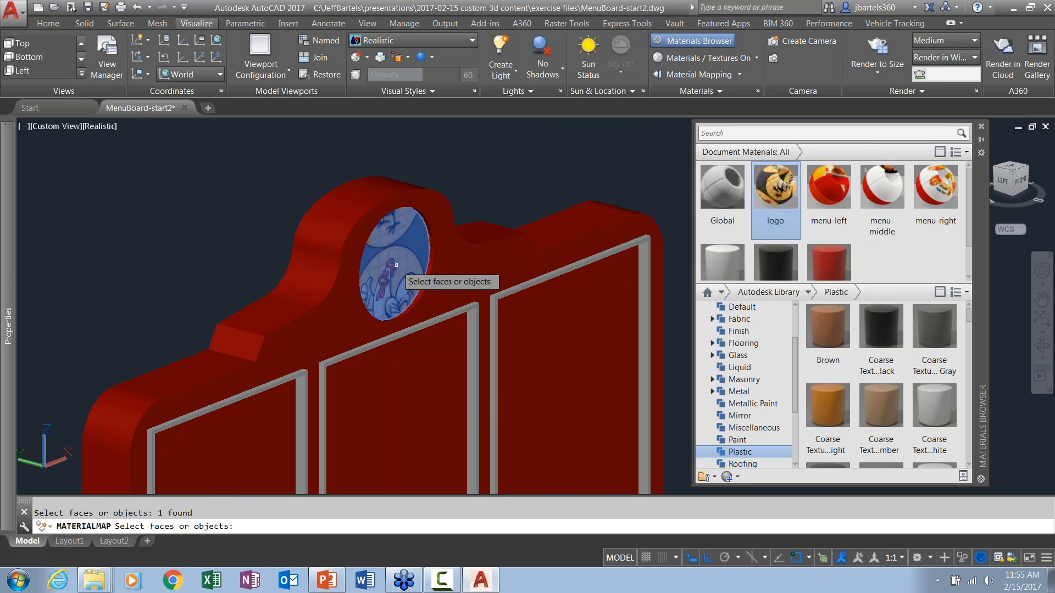
key("Return")
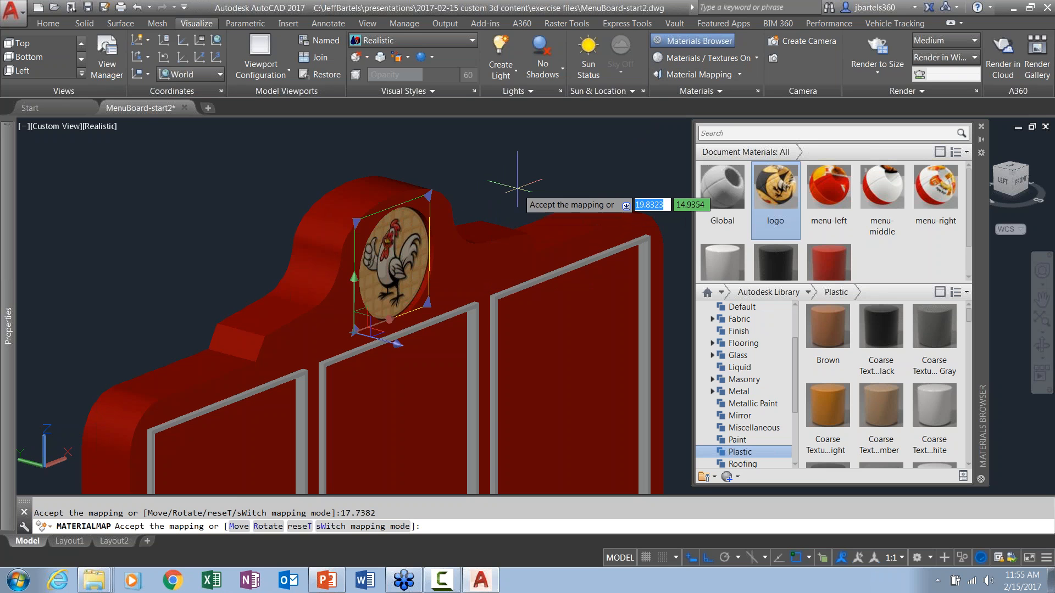
scroll(515, 178, "down", 1)
key("Escape")
Close AutoCAD without saving the changes to MenuBoard-start2.dwg.
scroll(524, 209, "down", 3)
middle_click_drag(527, 262, 497, 209)
scroll(761, 230, "up", 1)
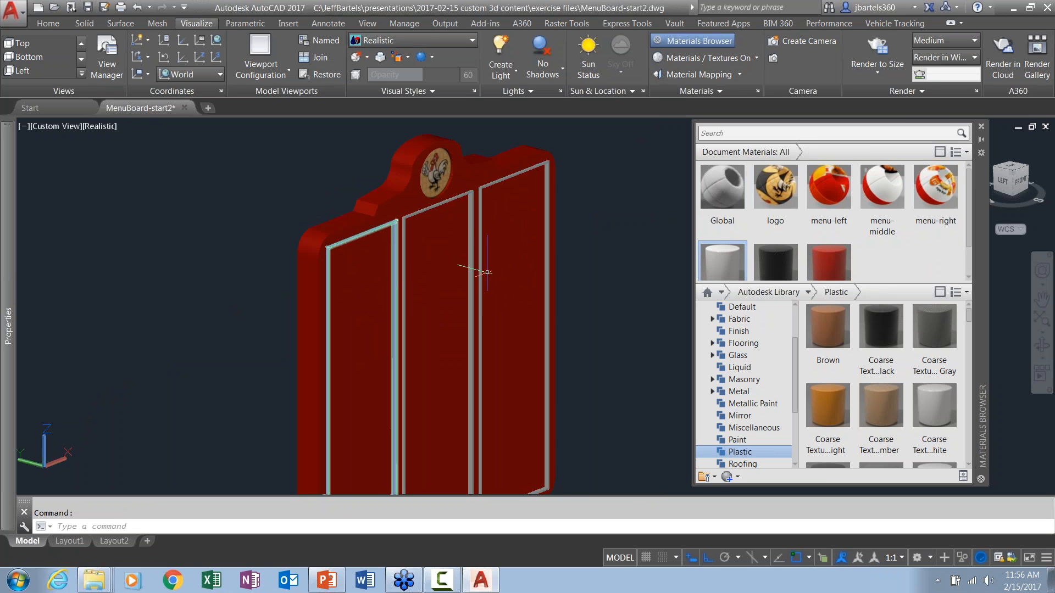
left_click(1047, 7)
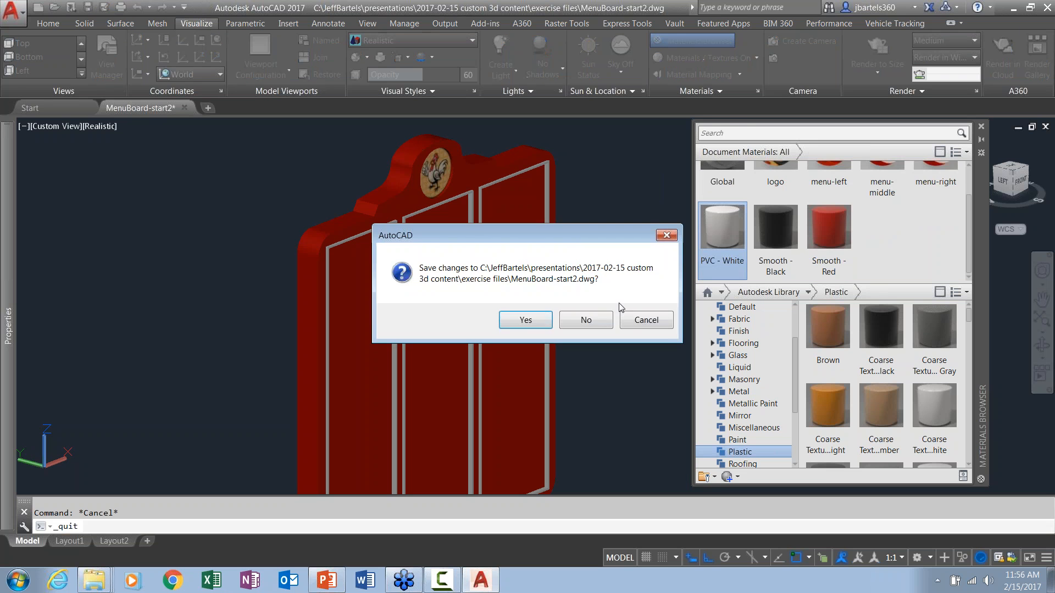
left_click(607, 319)
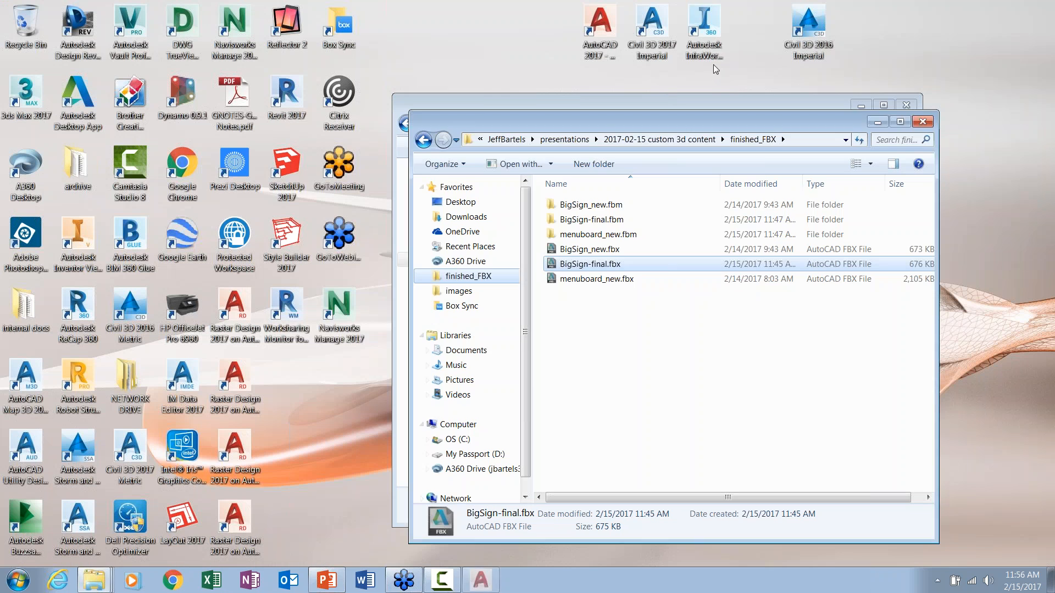
Launch InfraWorks 360, open the demo-AU2016R model, and go to its site-view bookmark.
double_click(704, 27)
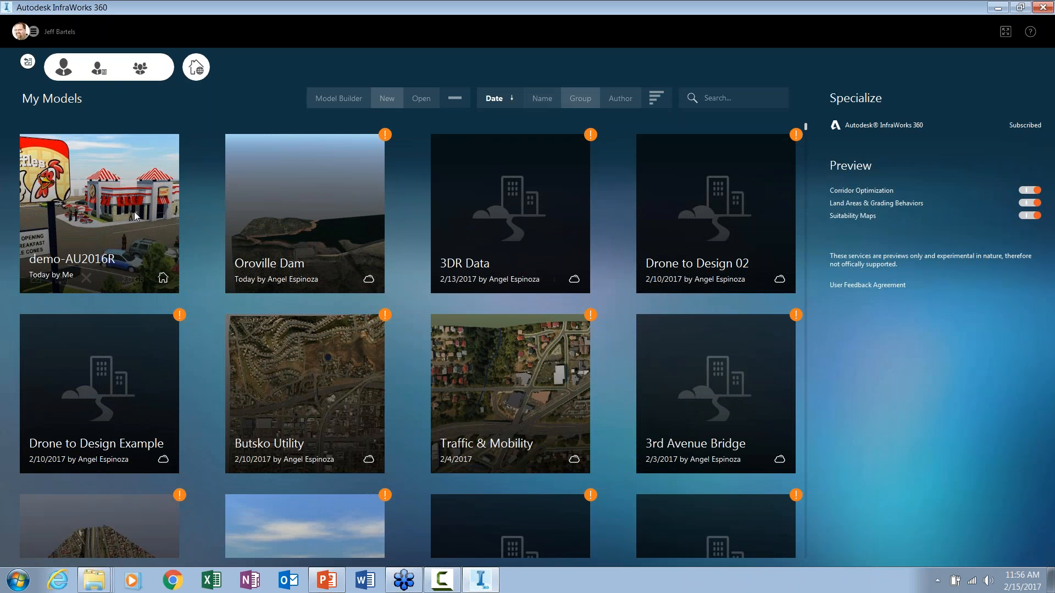
left_click(134, 214)
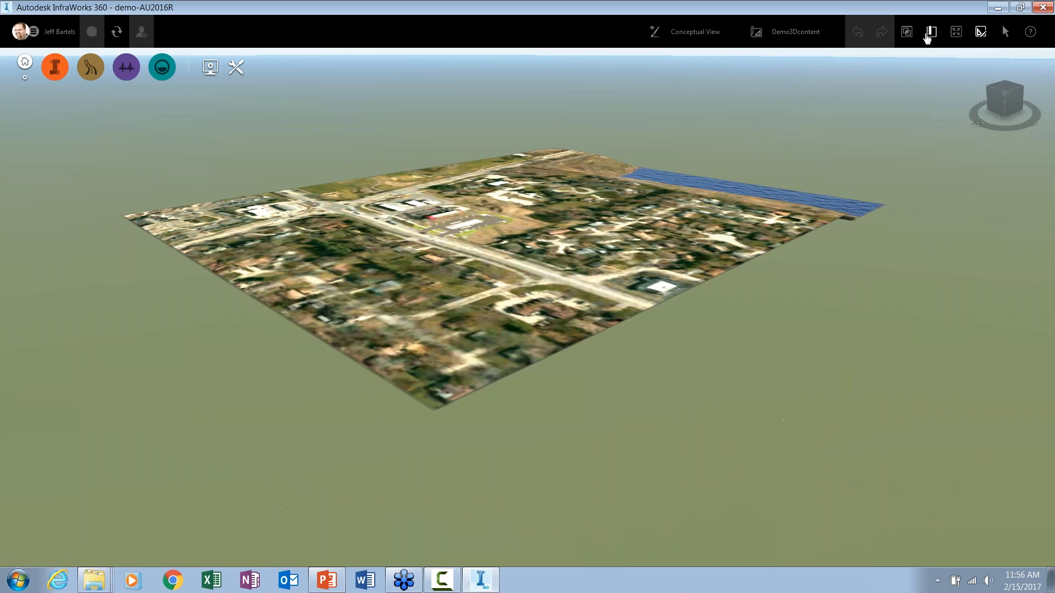
left_click(928, 33)
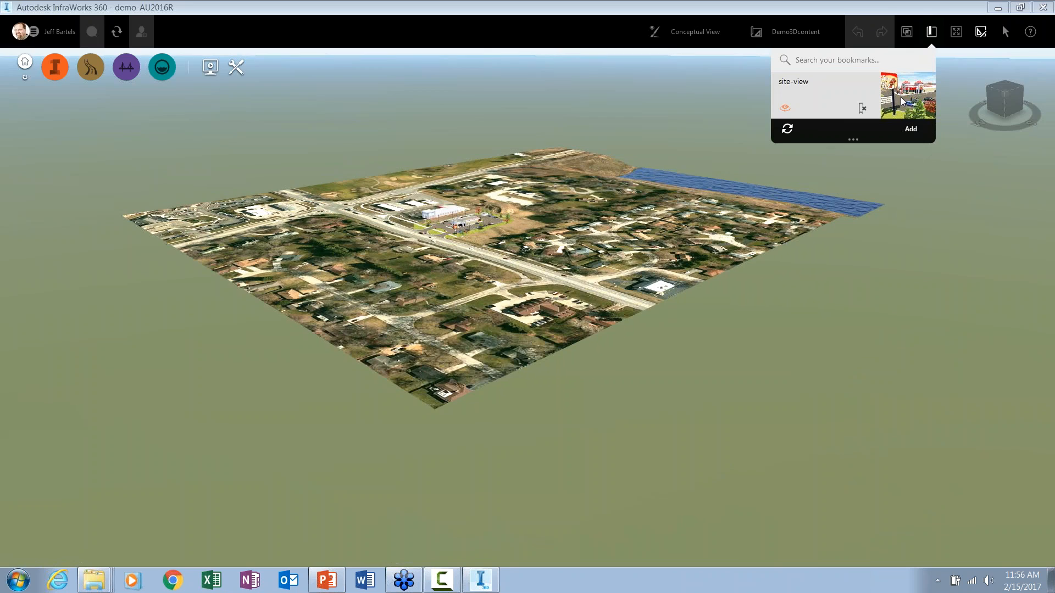
left_click(897, 103)
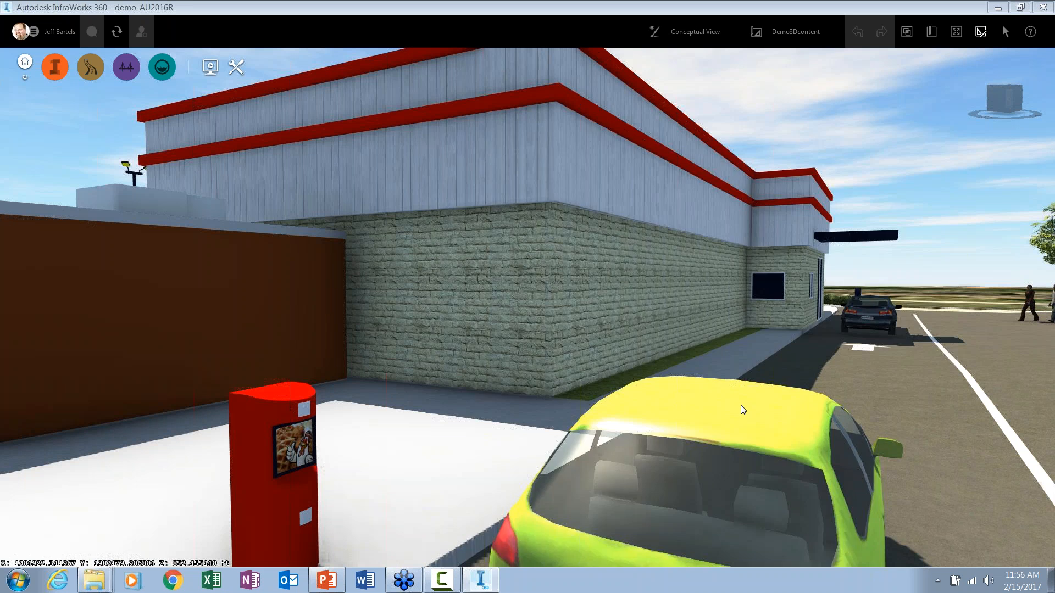
Import menuboard_new.fbx from the finished_FBX folder into the model and set its data source type to City Furniture.
key("super+e")
left_click(484, 292)
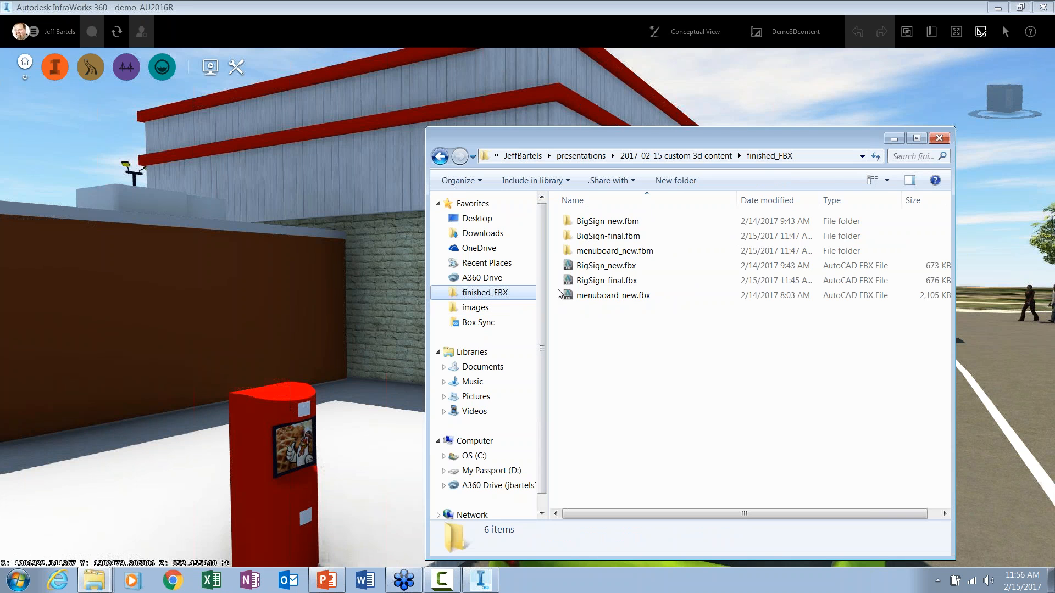
left_click(592, 300)
left_click_drag(592, 300, 384, 432)
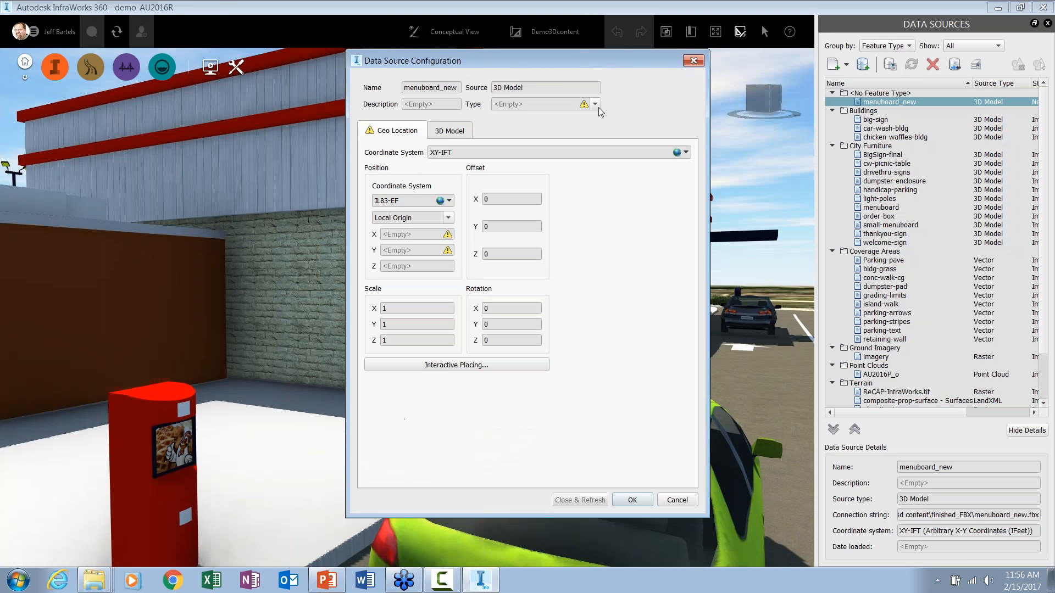
left_click(544, 104)
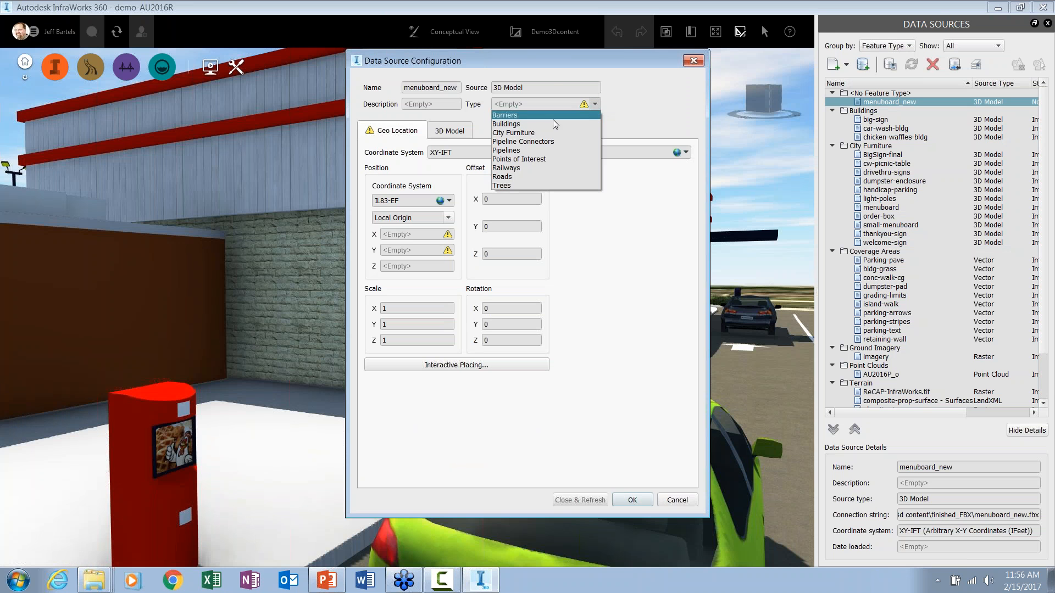
left_click(528, 133)
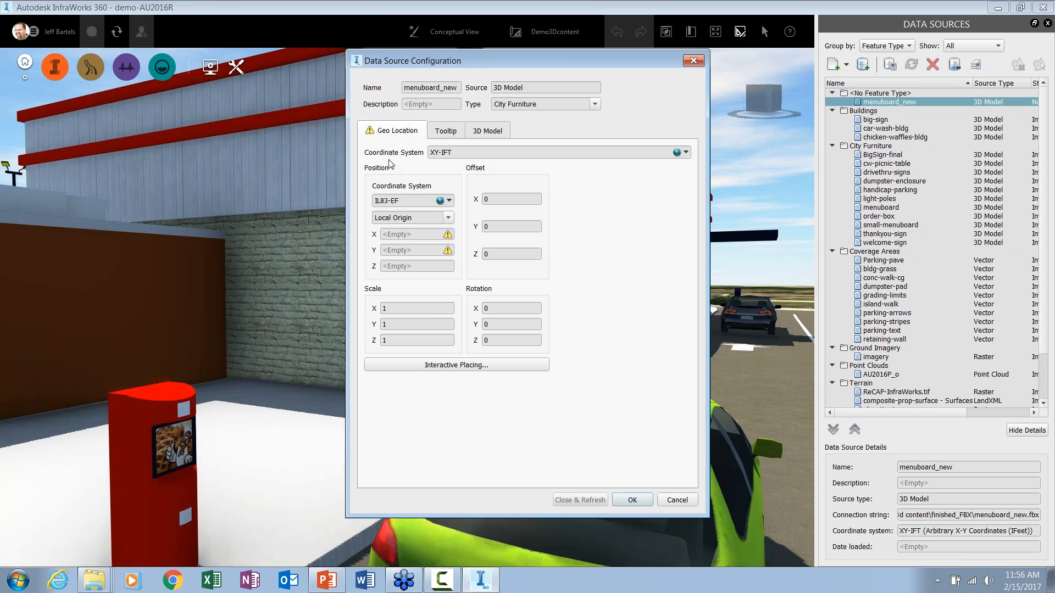
Place the menu board interactively on the pavement beside the red order box, then close and refresh the data source.
left_click(436, 366)
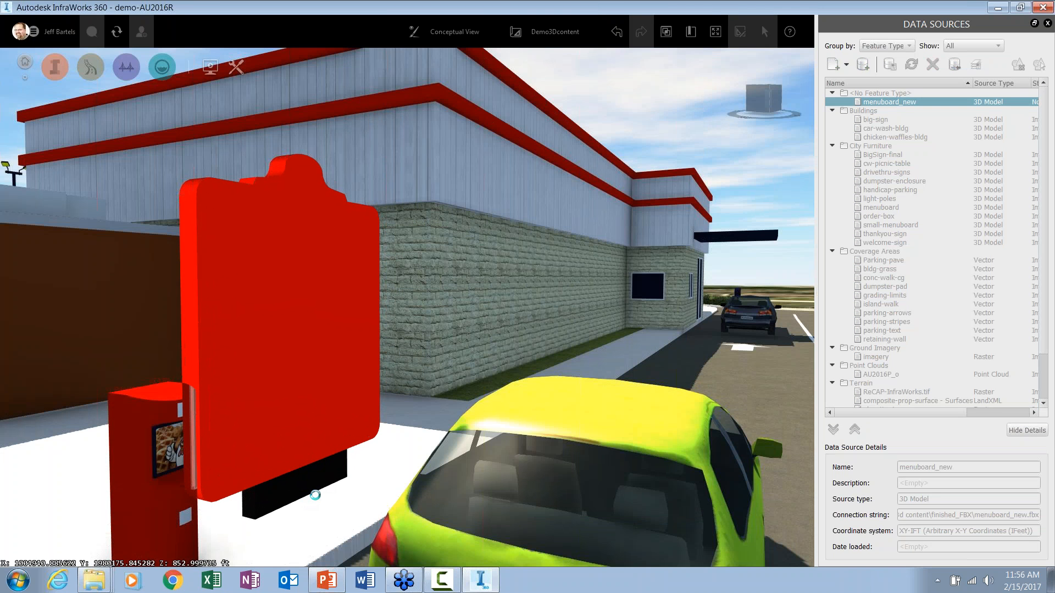
left_click(324, 497)
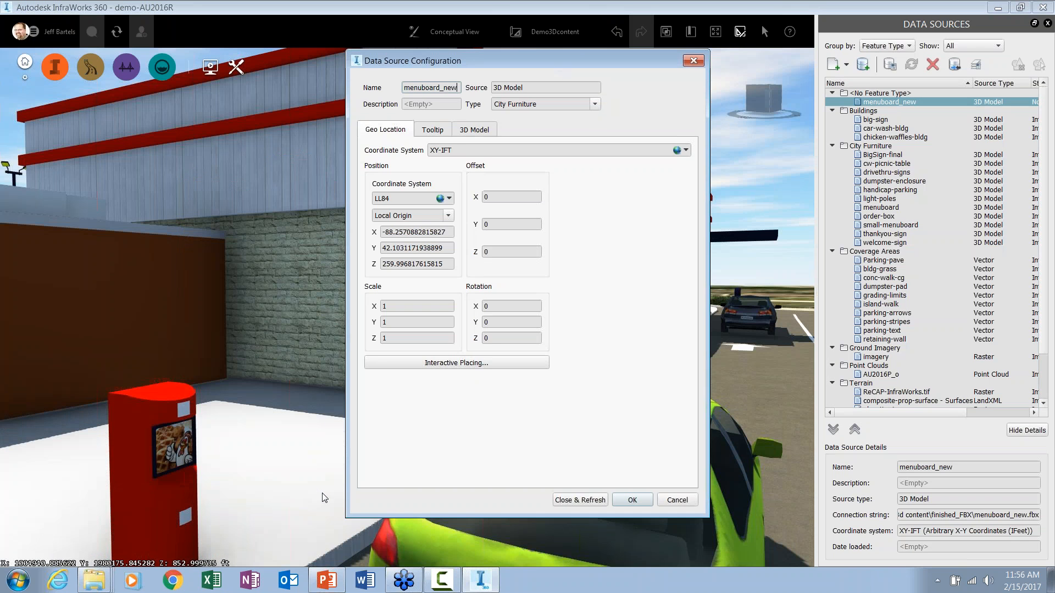
left_click(565, 500)
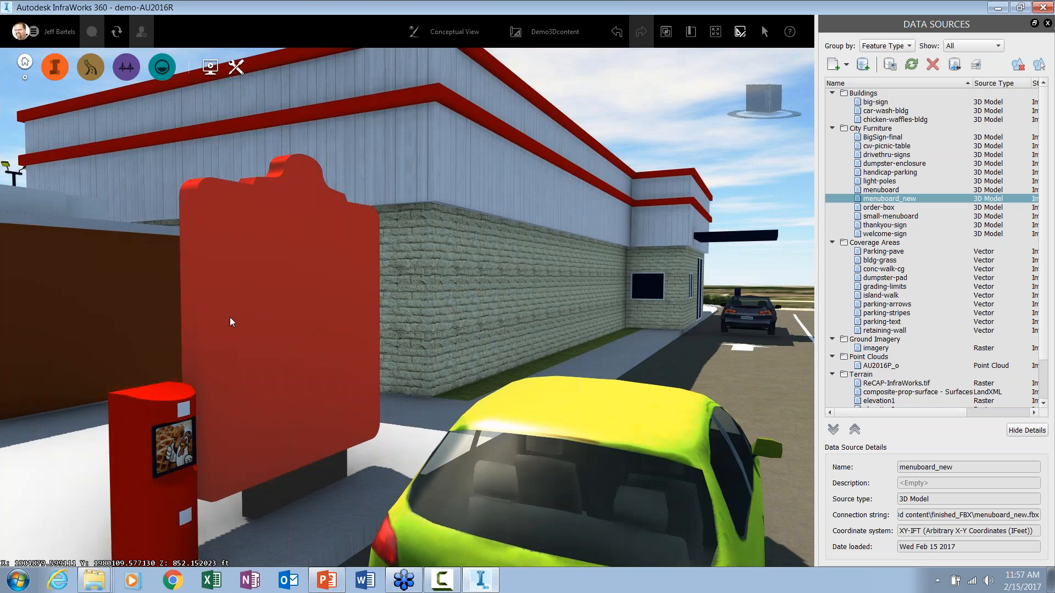
Rotate the placed menu board so its menu panels face the drive-through lane, and deselect it.
left_click(231, 322)
left_click_drag(203, 341, 334, 360)
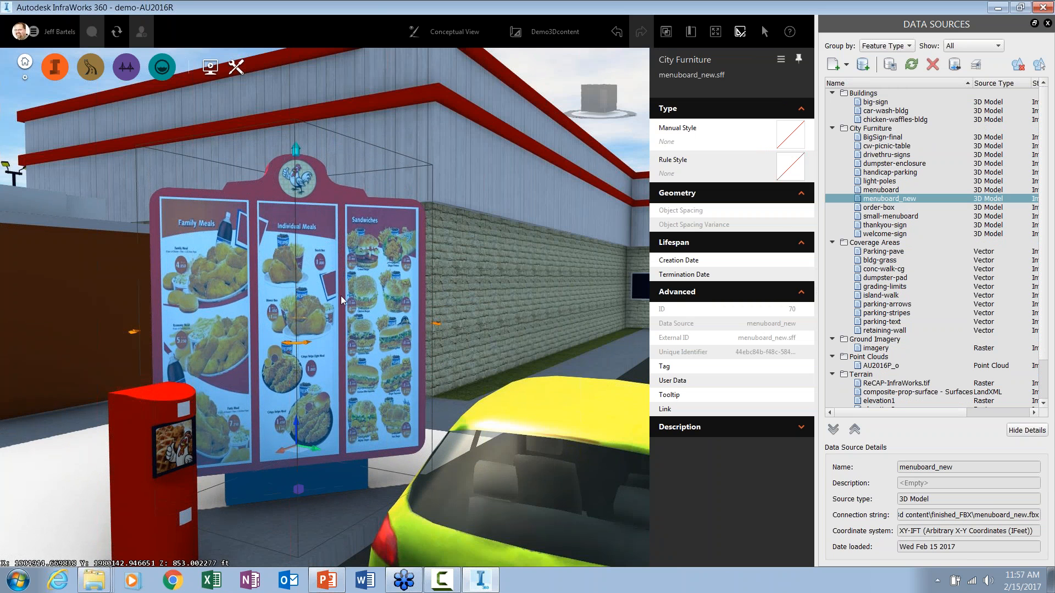
key("Escape")
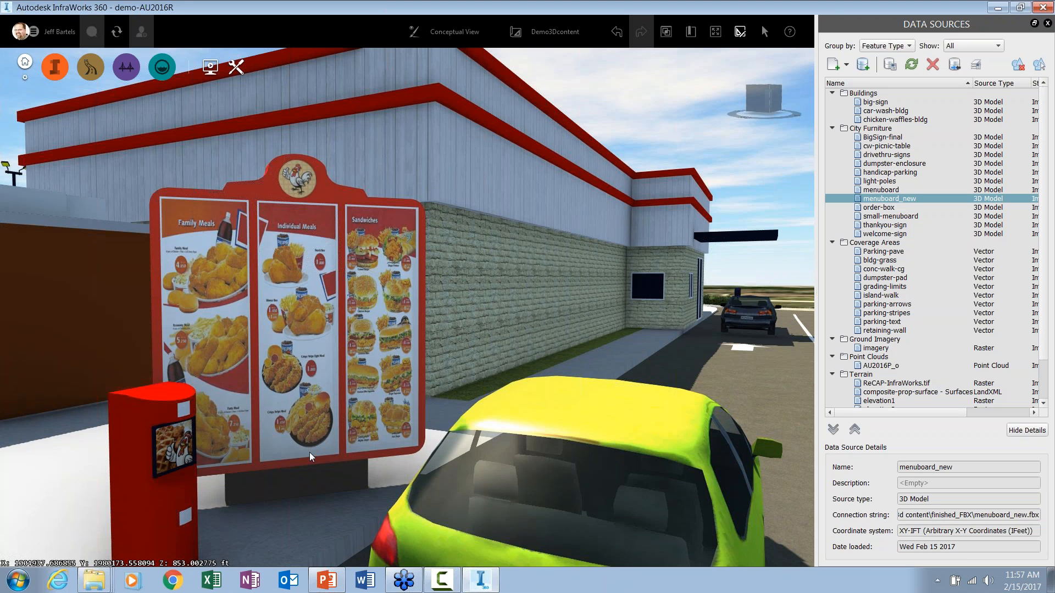
scroll(307, 446, "down", 1)
scroll(307, 447, "down", 3)
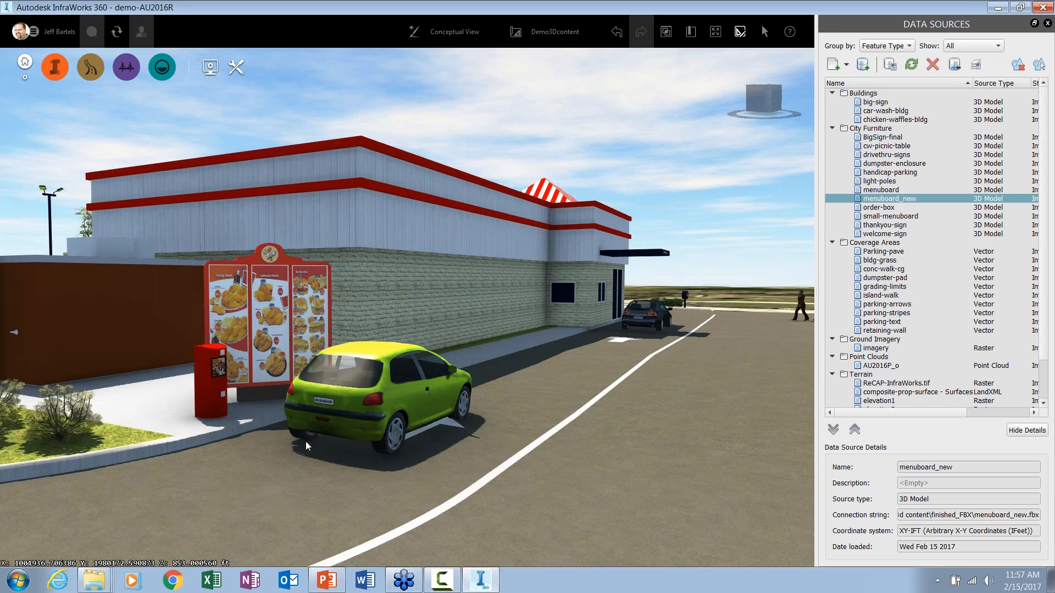
left_click_drag(307, 446, 401, 463)
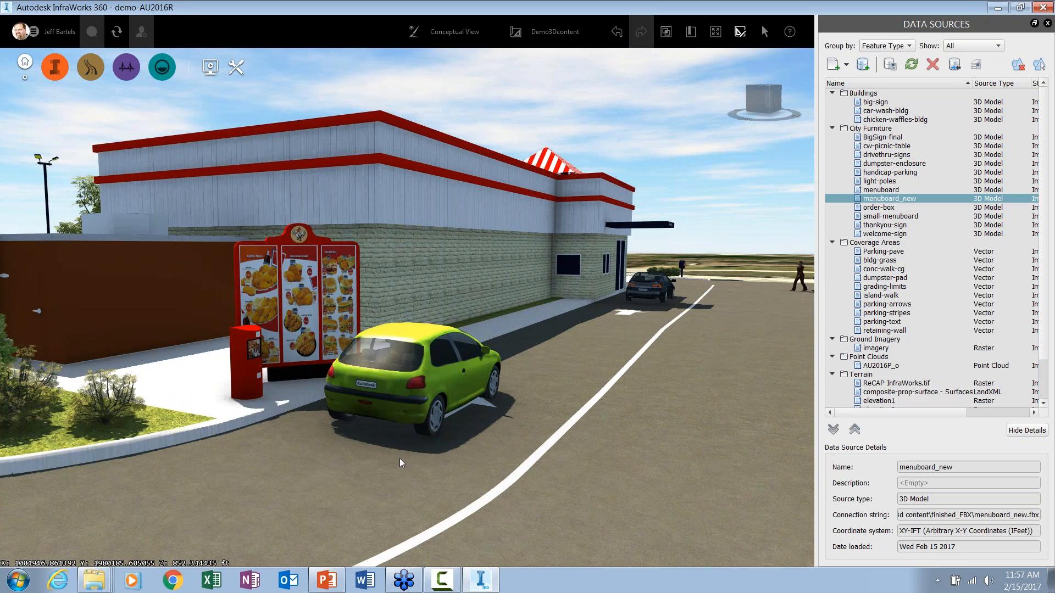
Switch to PowerPoint and start the slide show from the Summary slide.
left_click(330, 582)
left_click(84, 390)
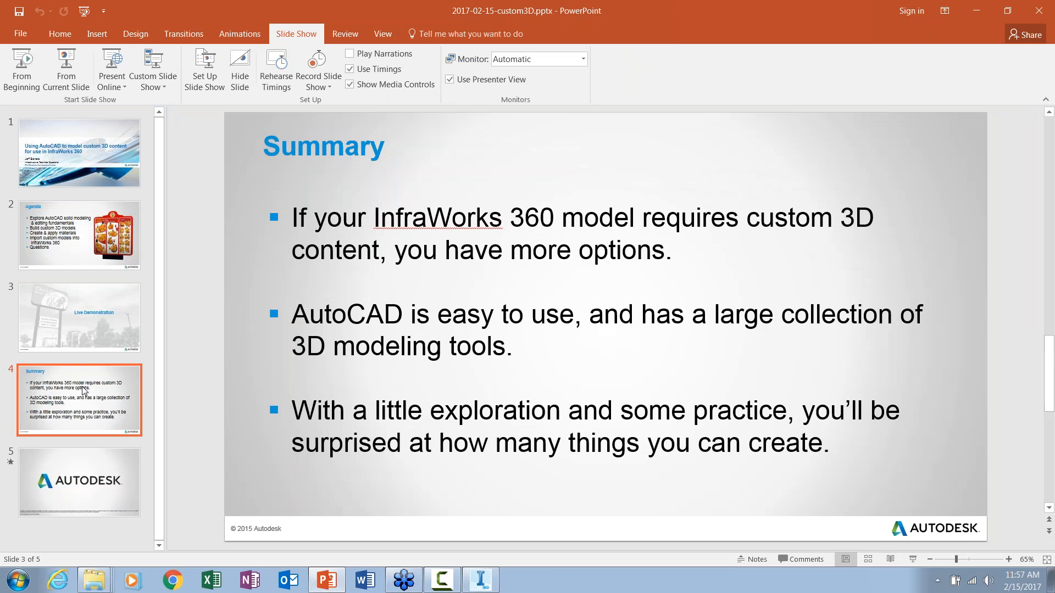
left_click(66, 60)
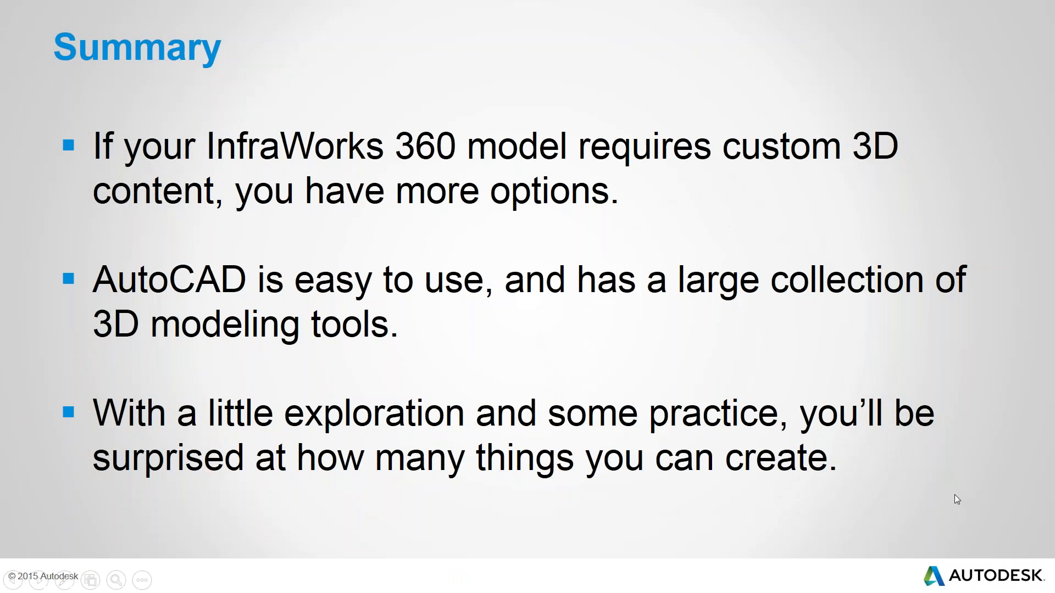